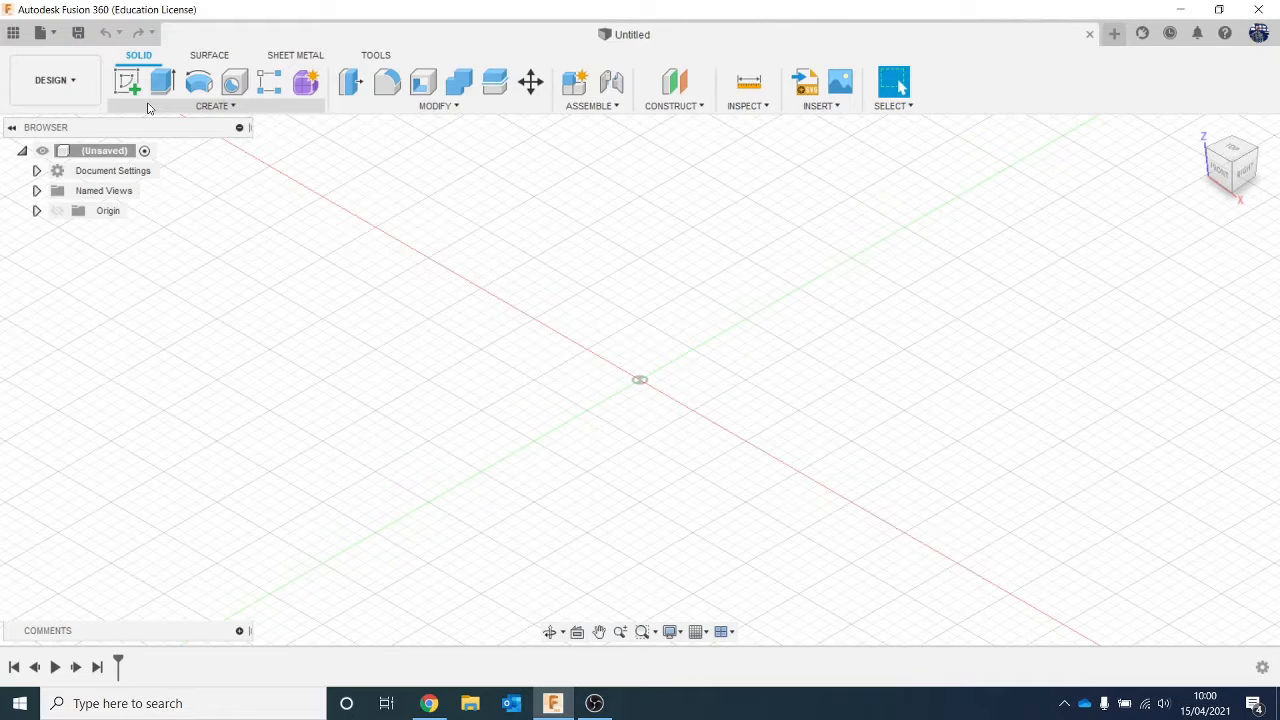
# Start a sketch on the front vertical plane, and check the Red Bull can dimensions in the Chrome search results
pyautogui.click(129, 80)
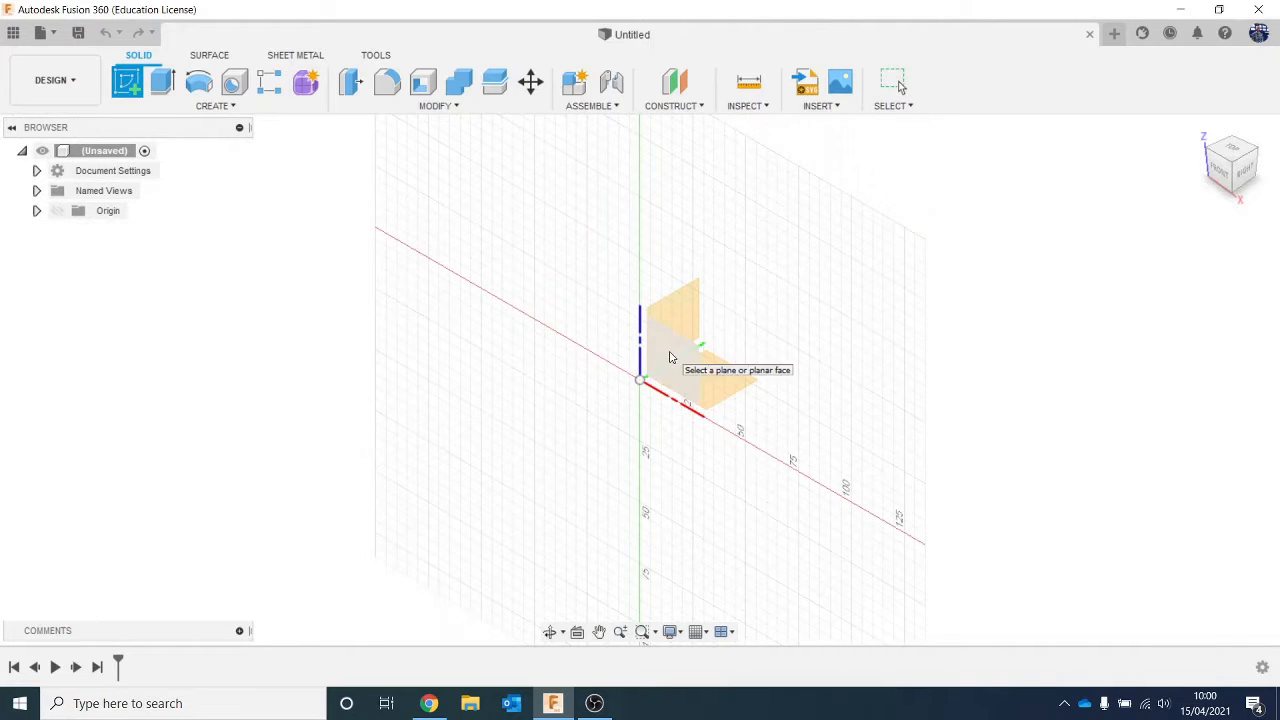
pyautogui.click(671, 358)
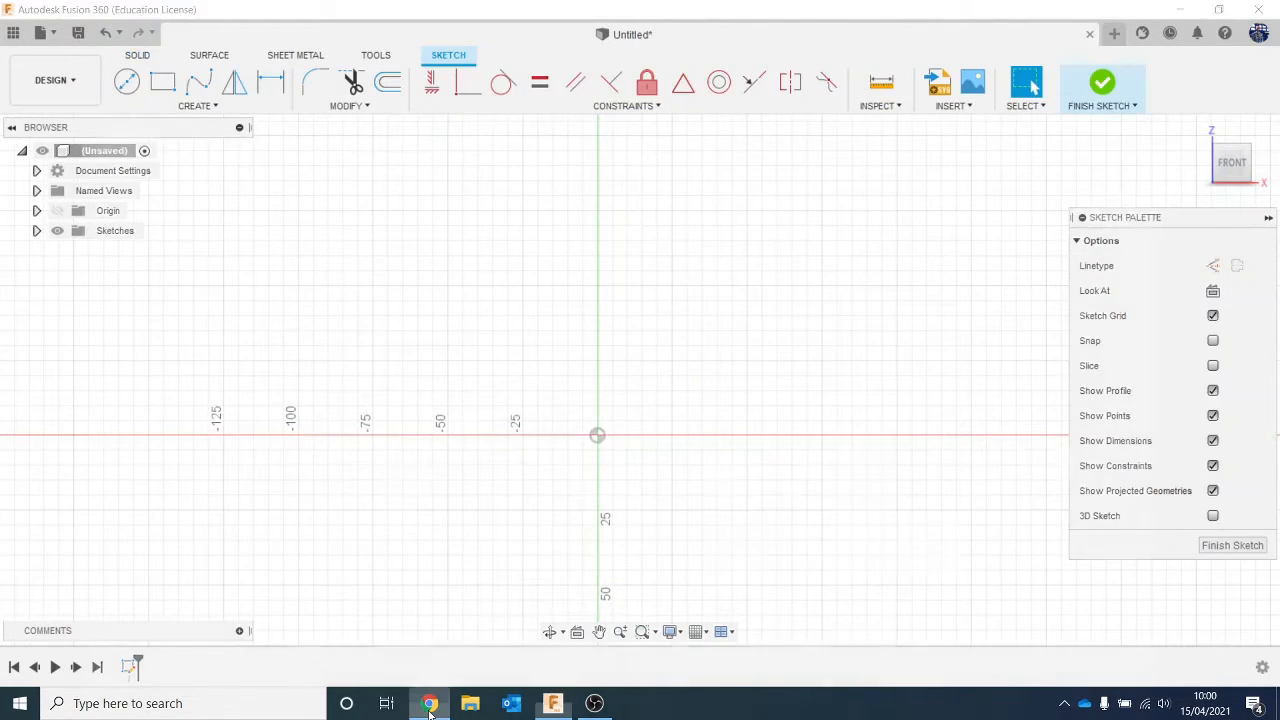
pyautogui.click(430, 705)
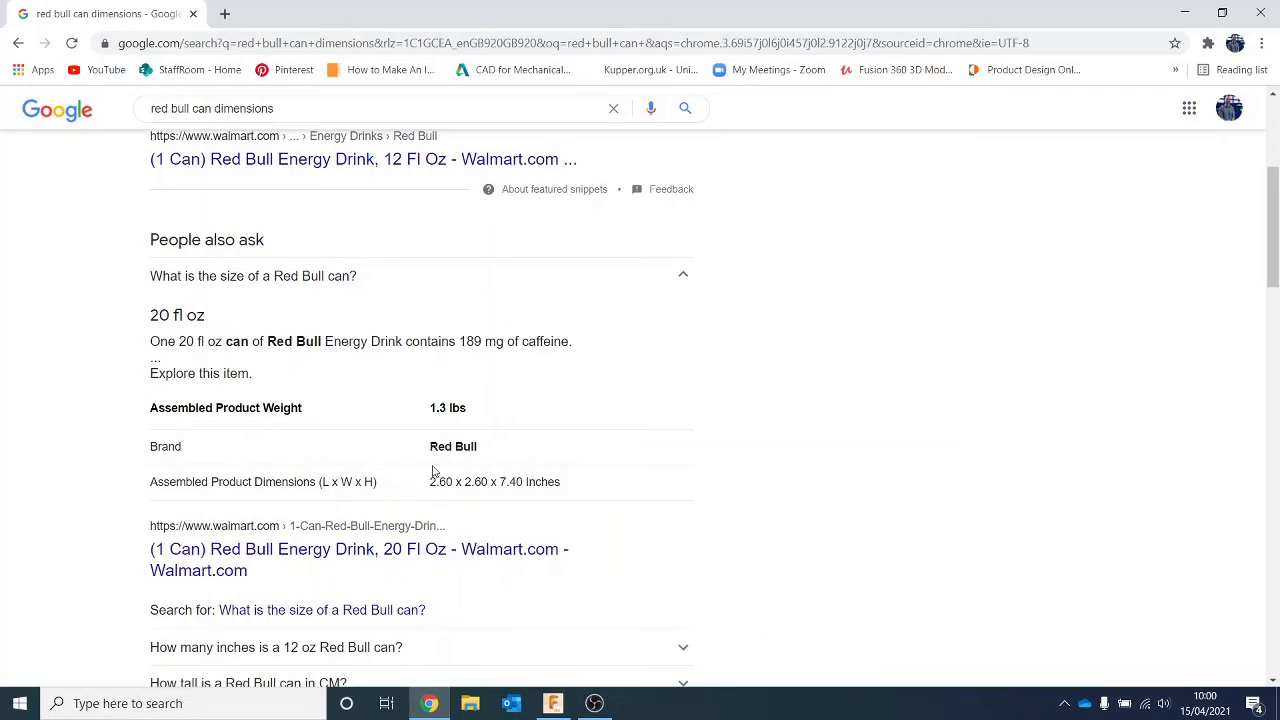
pyautogui.click(1185, 10)
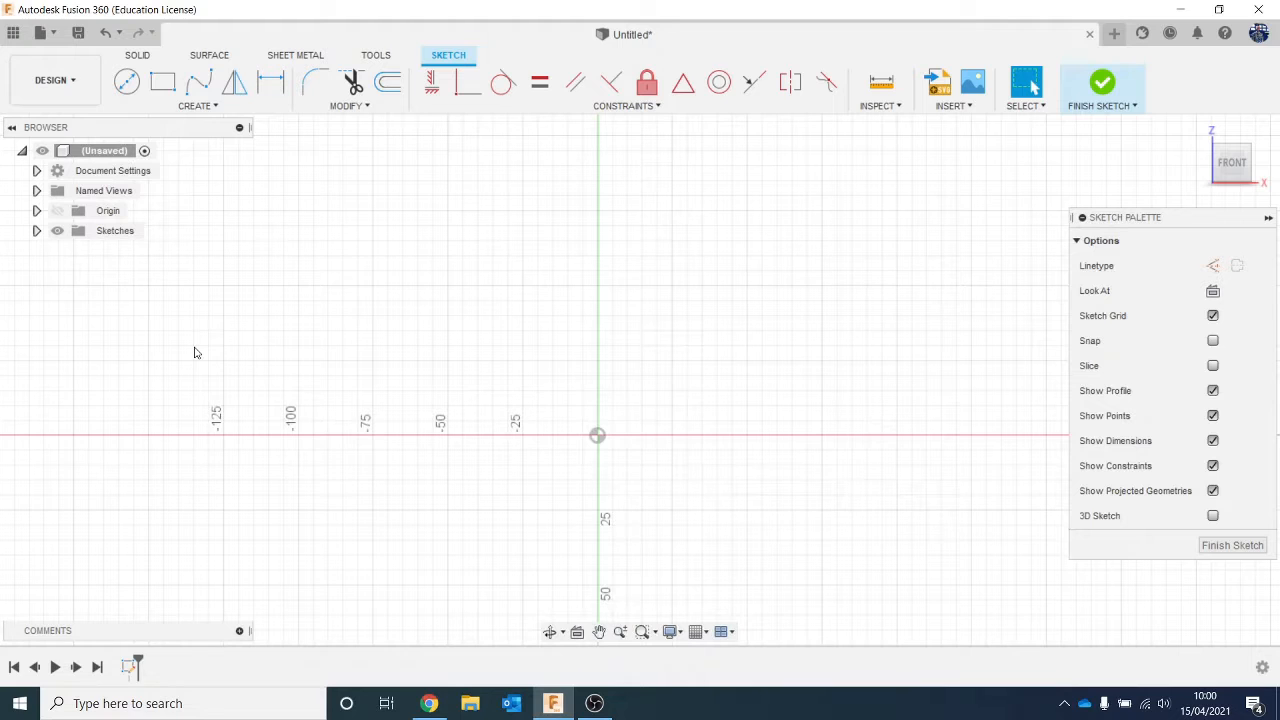
# Draw a vertical line 7.4 in long upward from the origin for the can's height
pyautogui.click(597, 435)
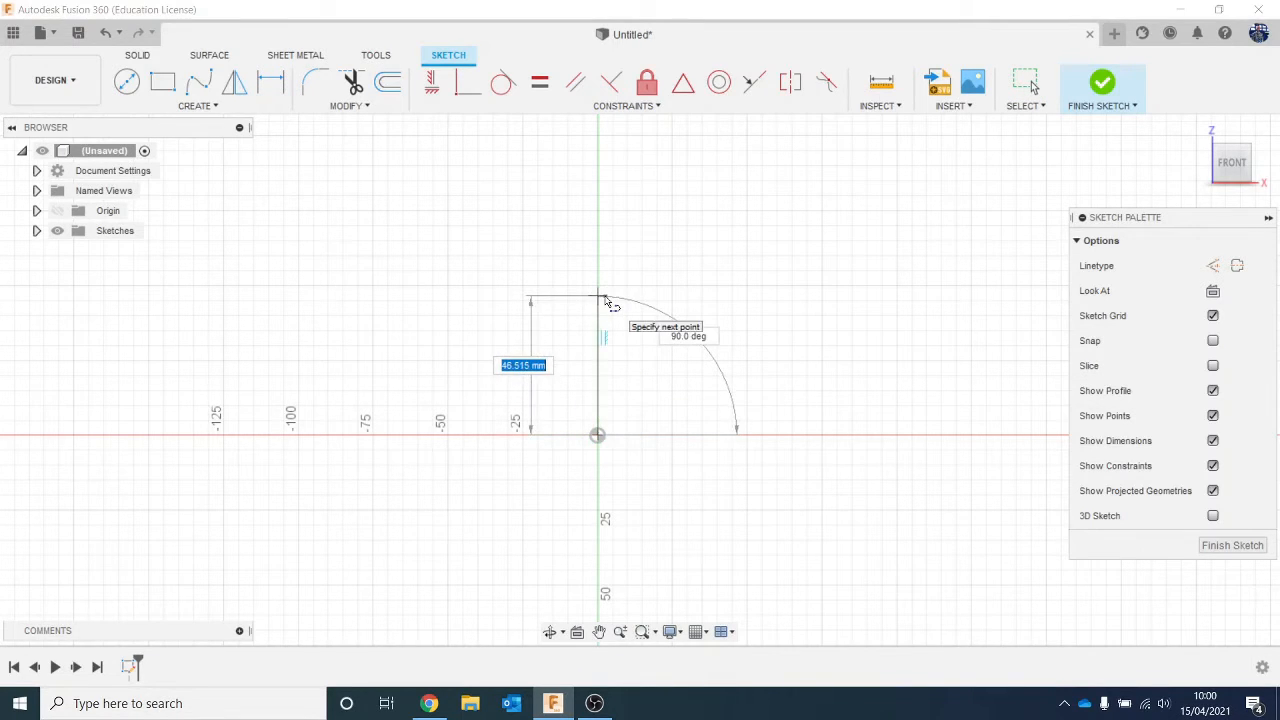
pyautogui.write('7')
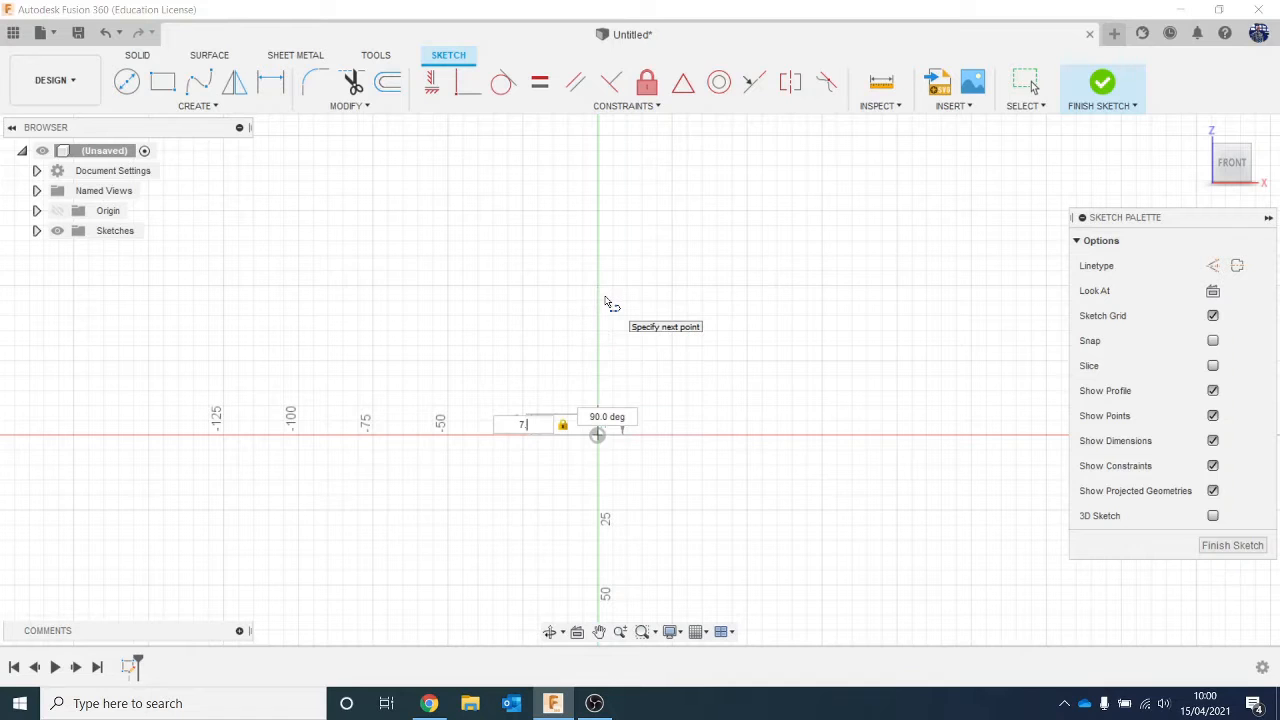
pyautogui.write('.4in')
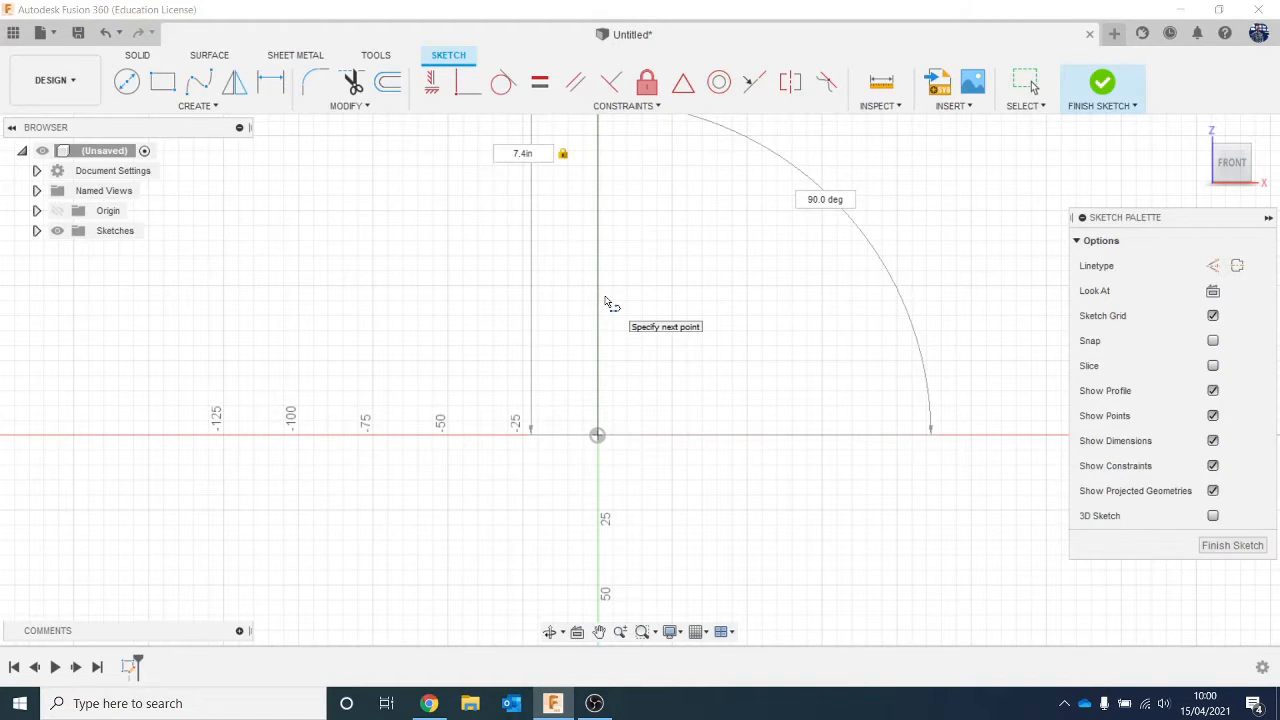
pyautogui.press('Return')
pyautogui.scroll(-1, 606, 300)
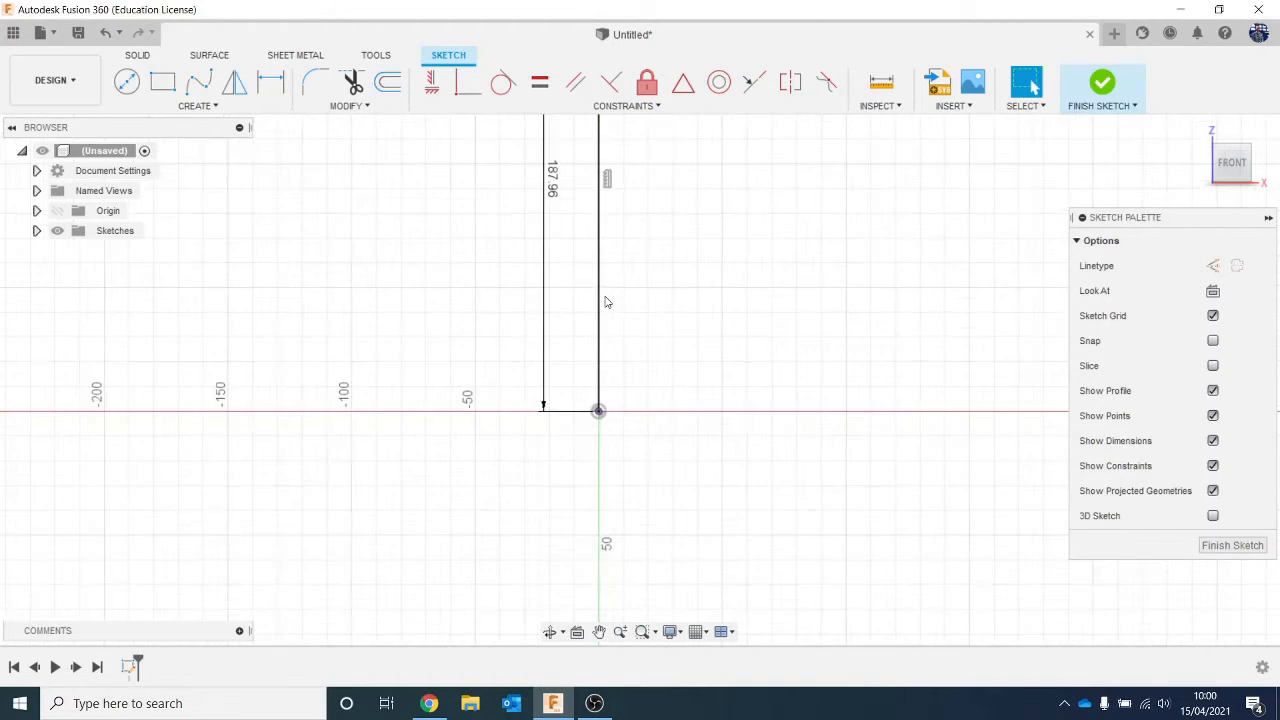
pyautogui.moveTo(606, 300); pyautogui.dragTo(534, 503, button='middle')
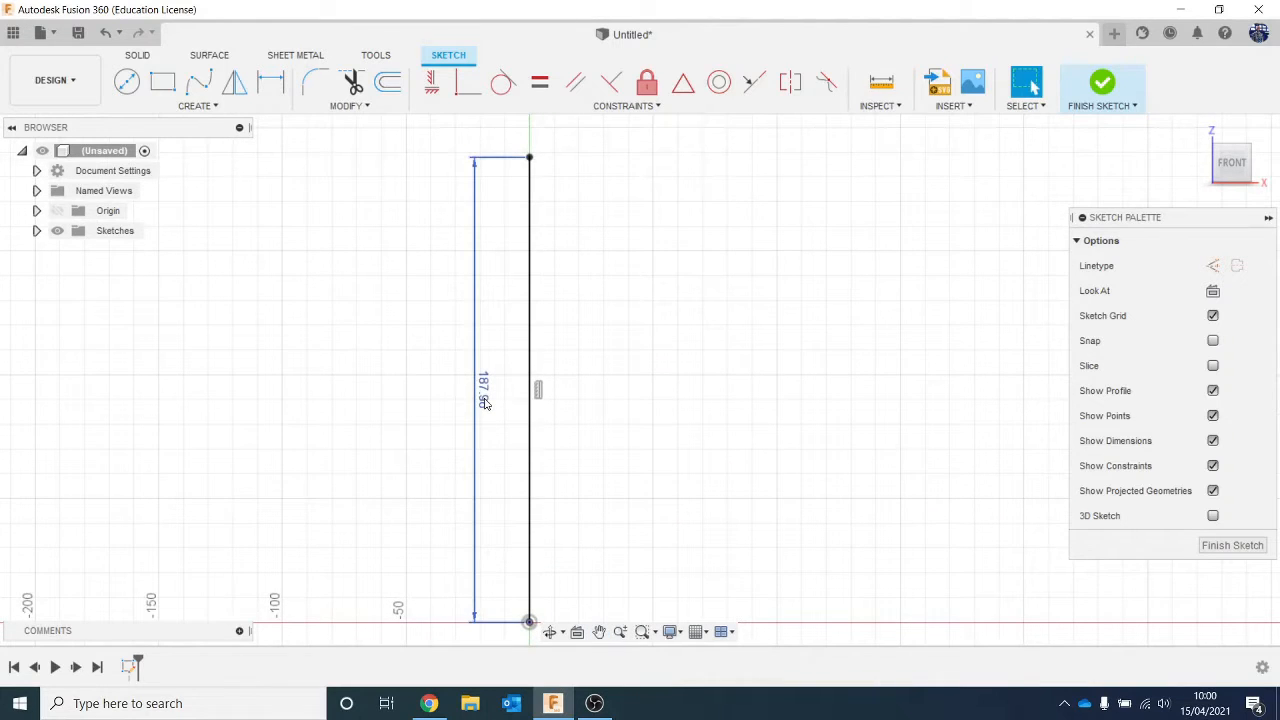
pyautogui.moveTo(484, 398)
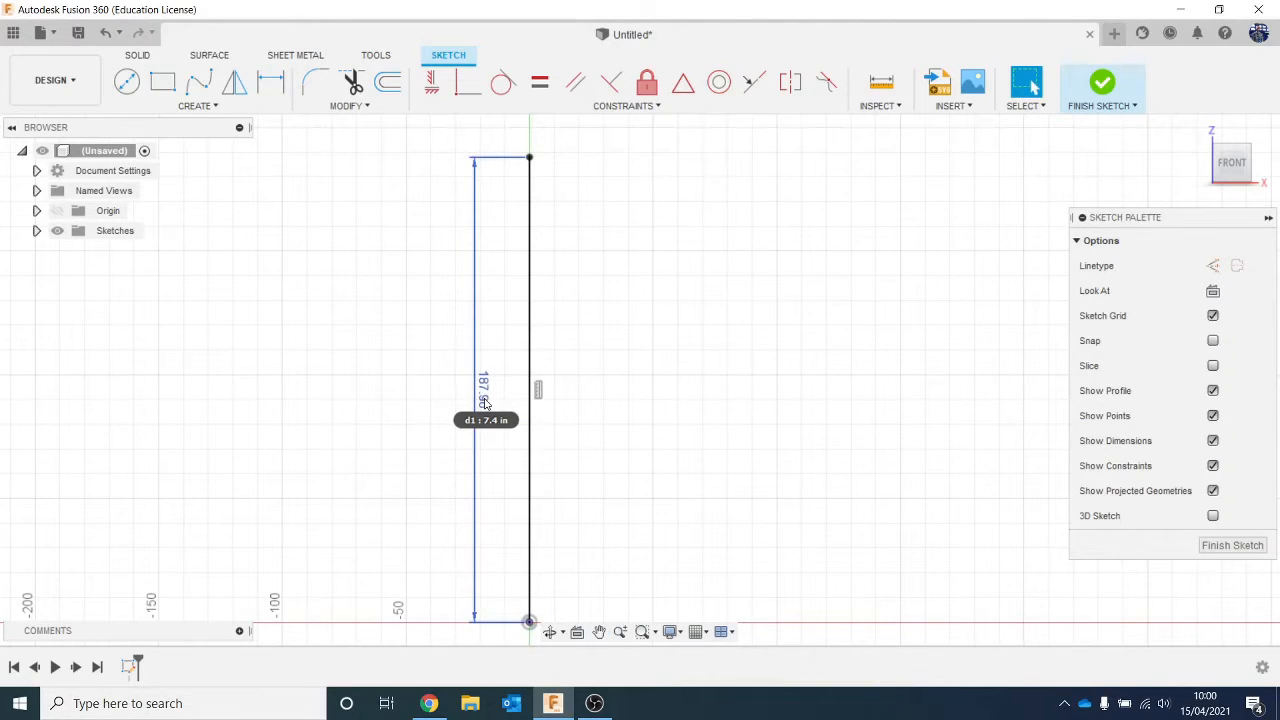
pyautogui.scroll(1, 578, 535)
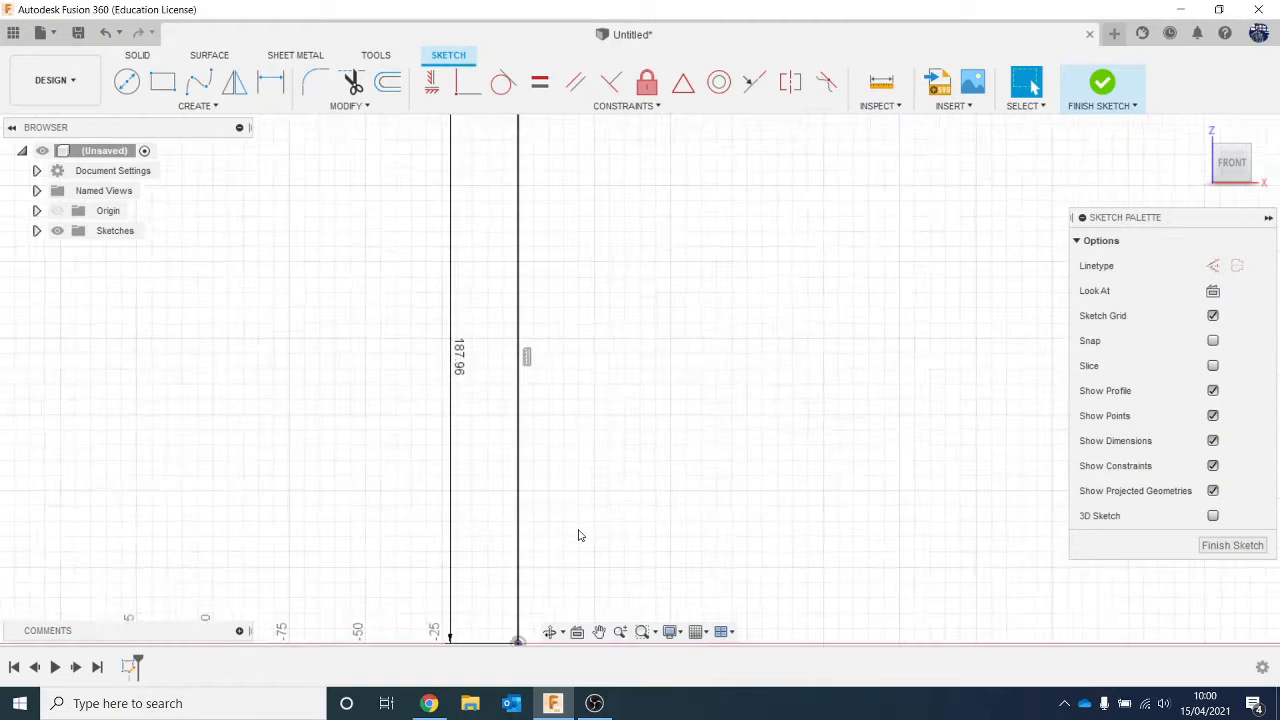
pyautogui.scroll(-1, 578, 535)
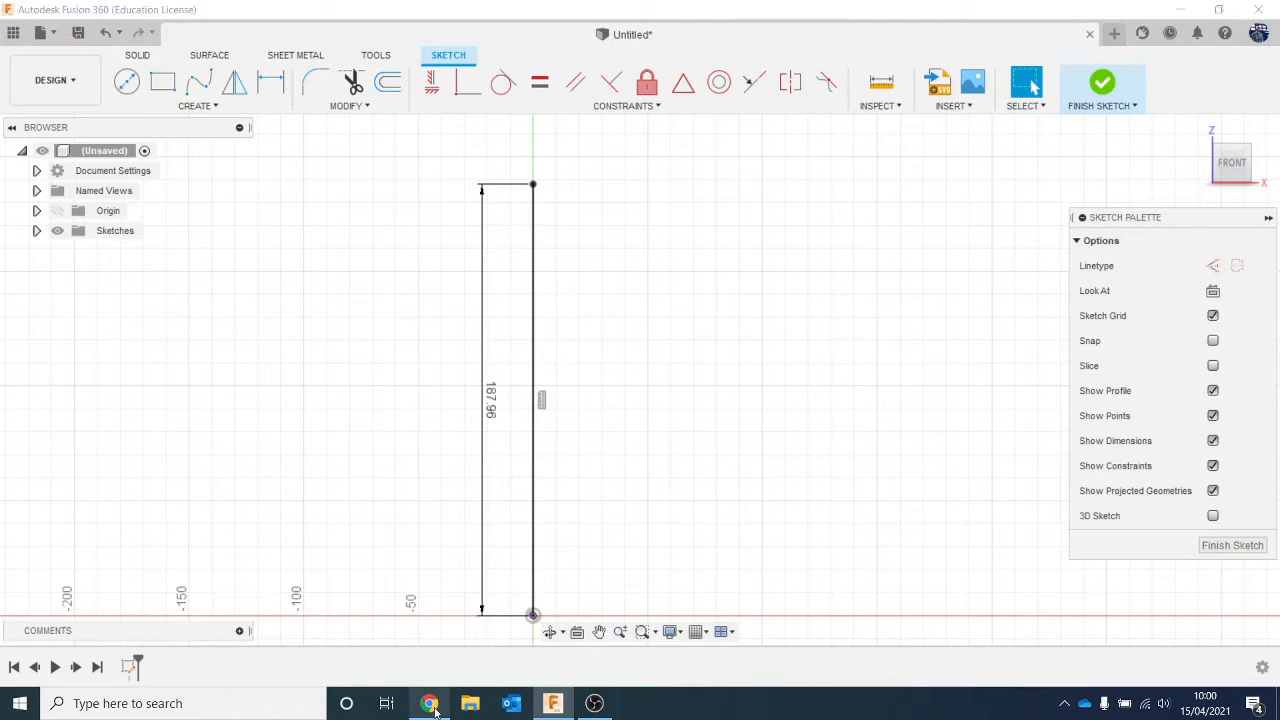
# Recheck the can's width in Chrome and draw a horizontal line 2.6in/2 long from the origin along the red axis
pyautogui.click(430, 705)
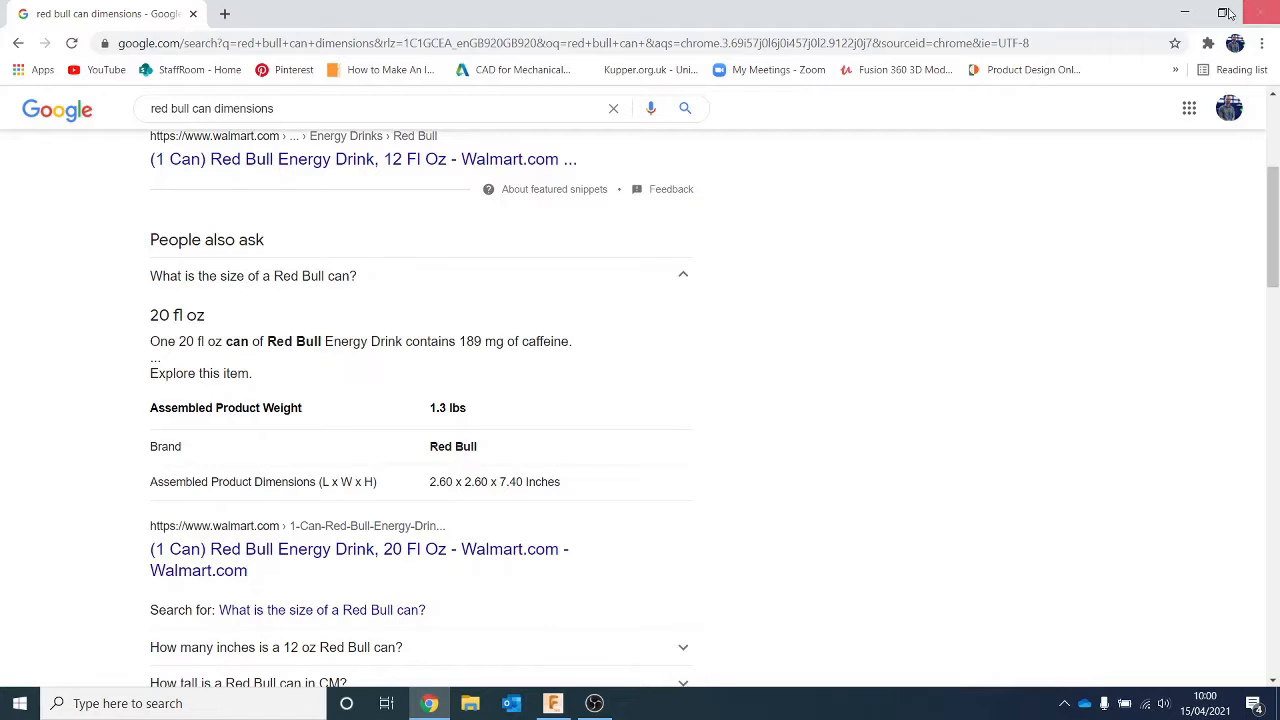
pyautogui.click(1184, 12)
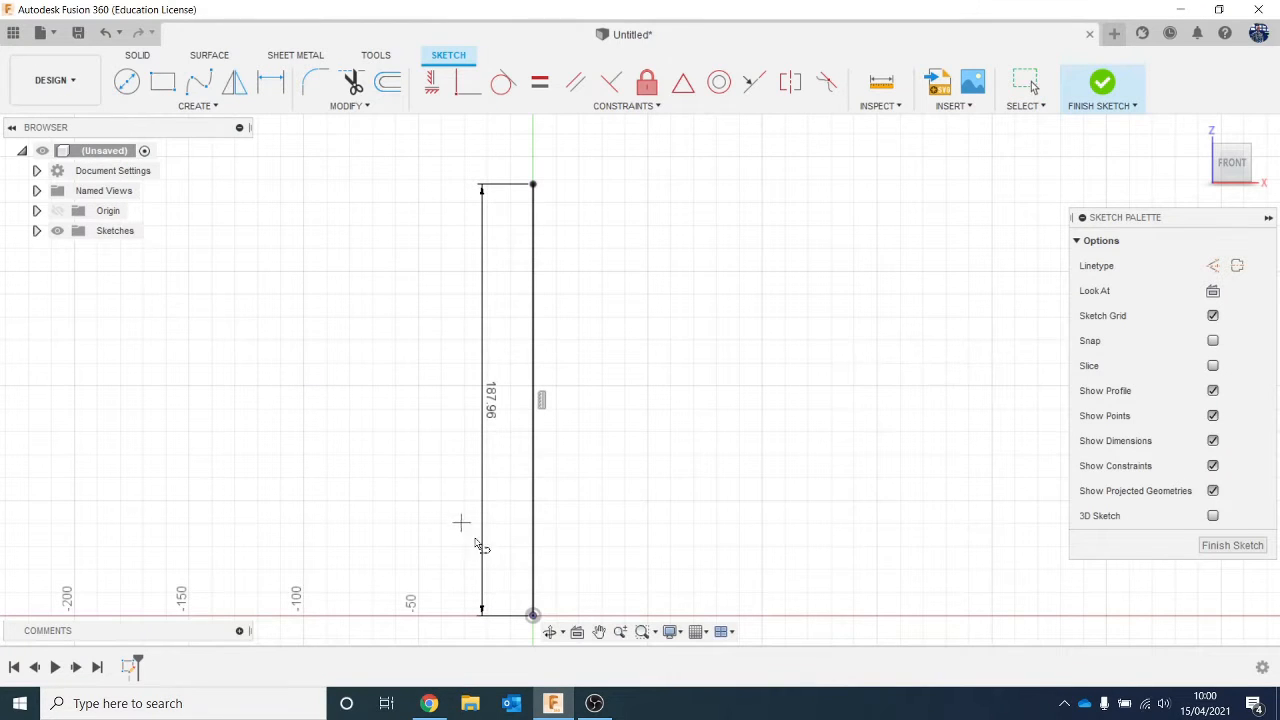
pyautogui.moveTo(537, 586)
pyautogui.mouseDown(button='middle')
pyautogui.moveTo(531, 517)
pyautogui.moveTo(505, 515)
pyautogui.mouseUp(button='middle')
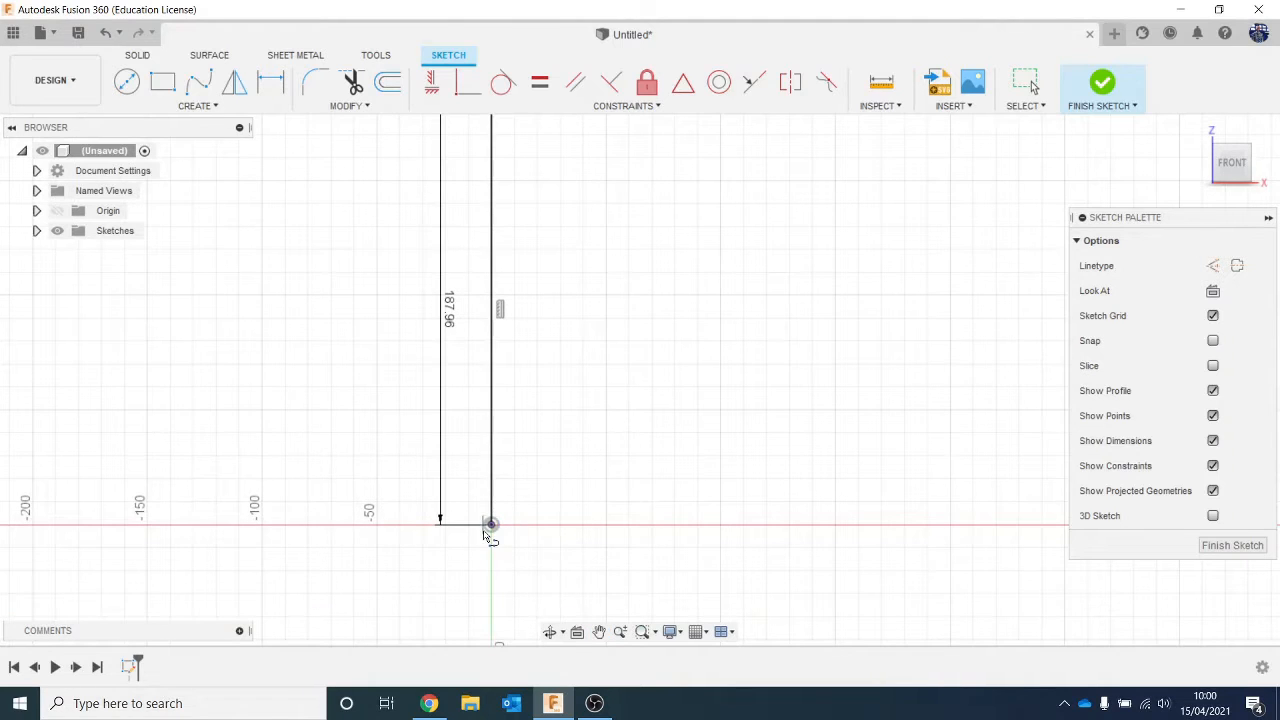
pyautogui.click(491, 523)
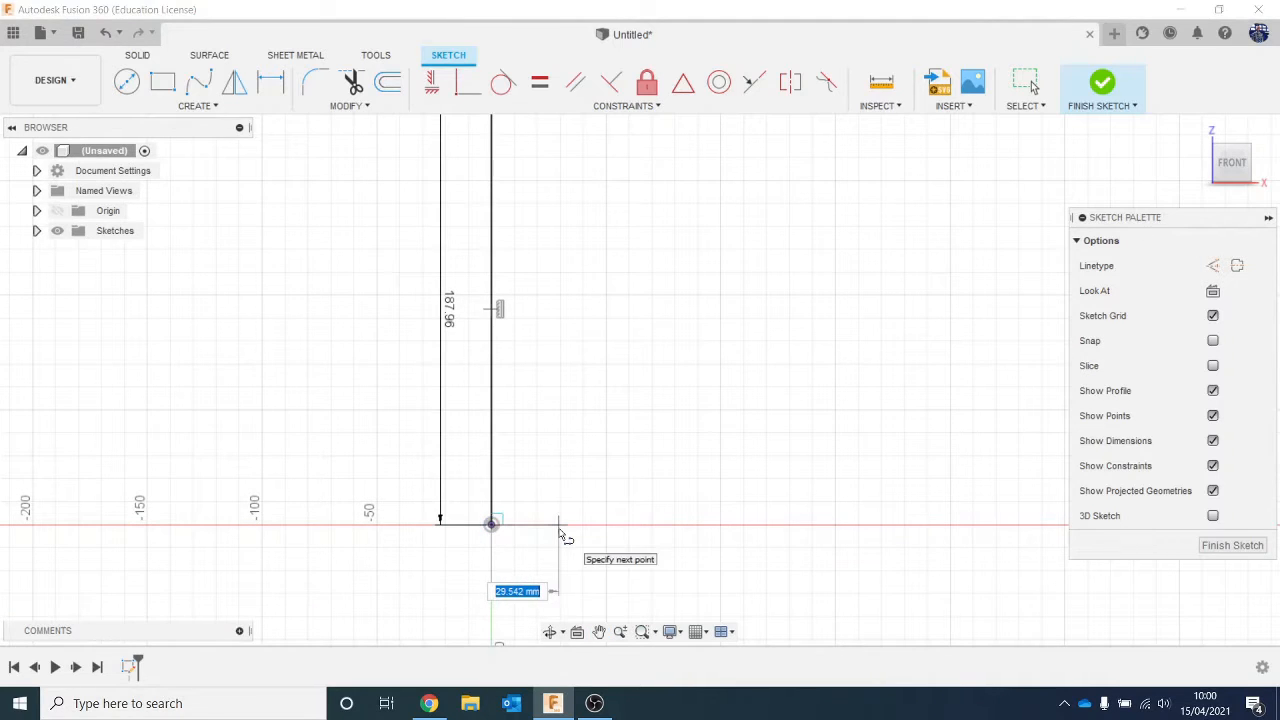
pyautogui.write('2.6')
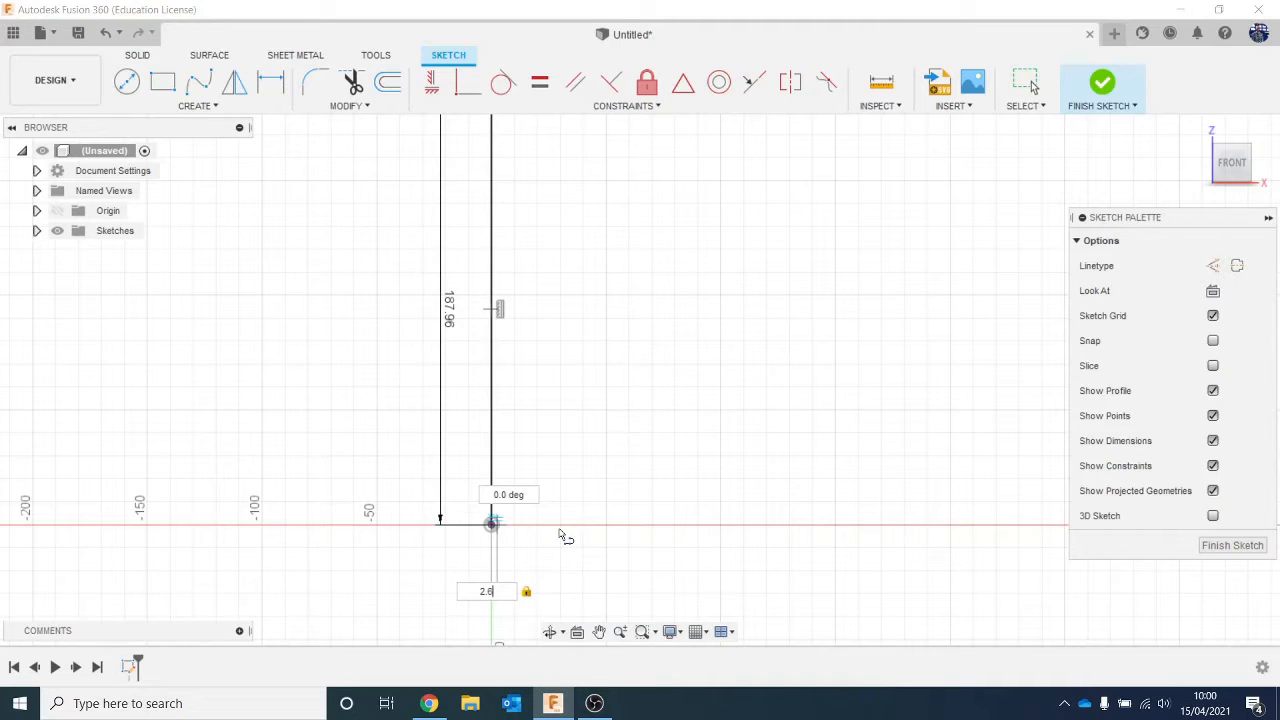
pyautogui.write('in/2')
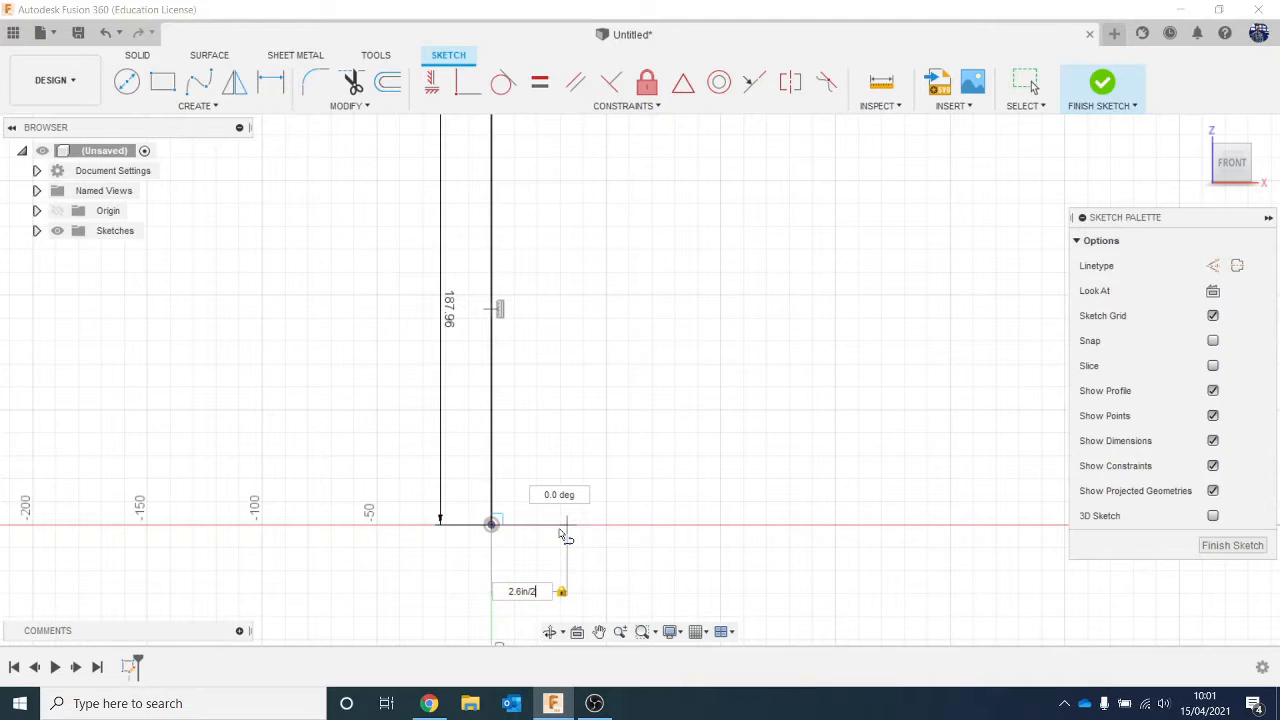
pyautogui.press('Return')
pyautogui.press('Escape')
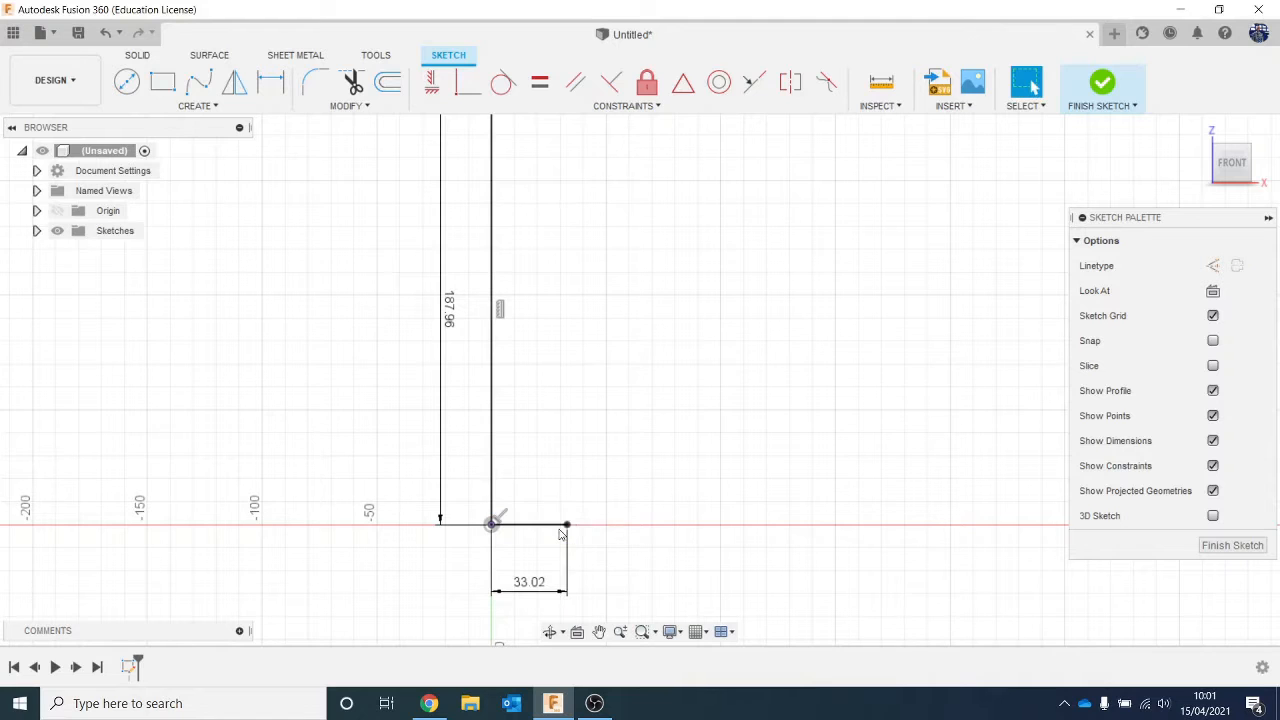
# Open the horizontal base line's length dimension to examine its expression
pyautogui.doubleClick(522, 589)
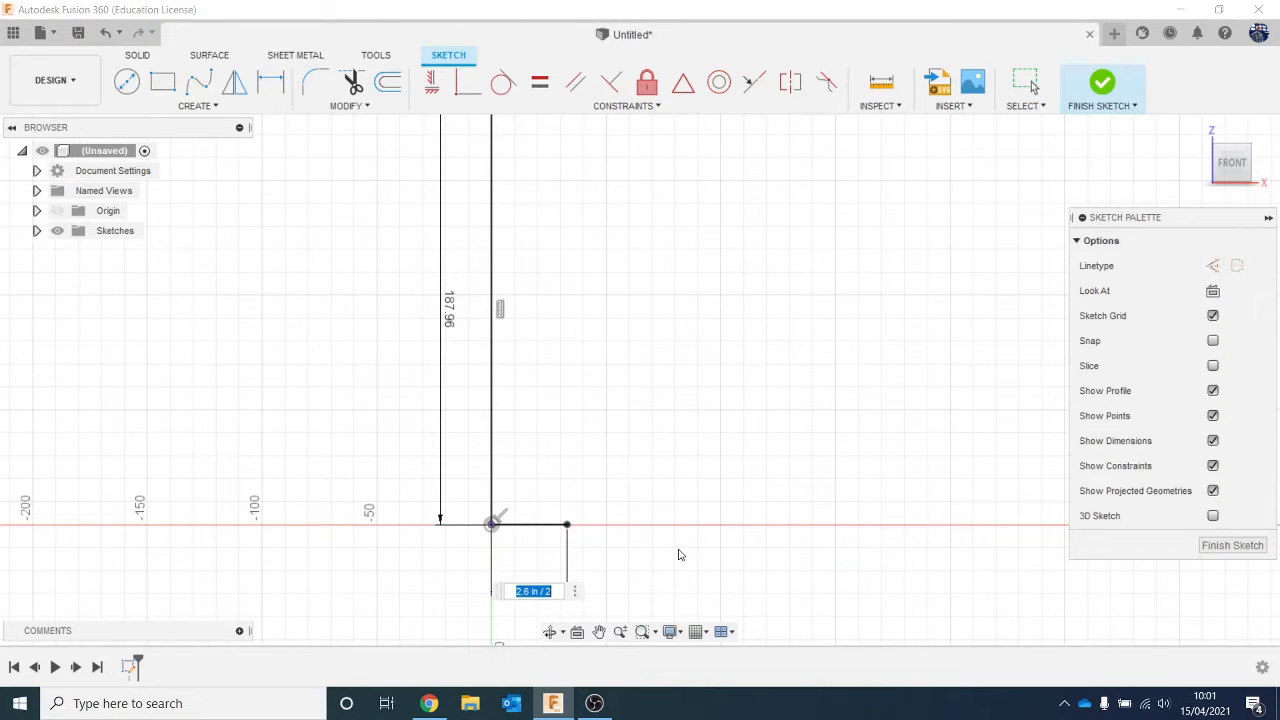
pyautogui.moveTo(678, 533); pyautogui.dragTo(672, 451, button='middle')
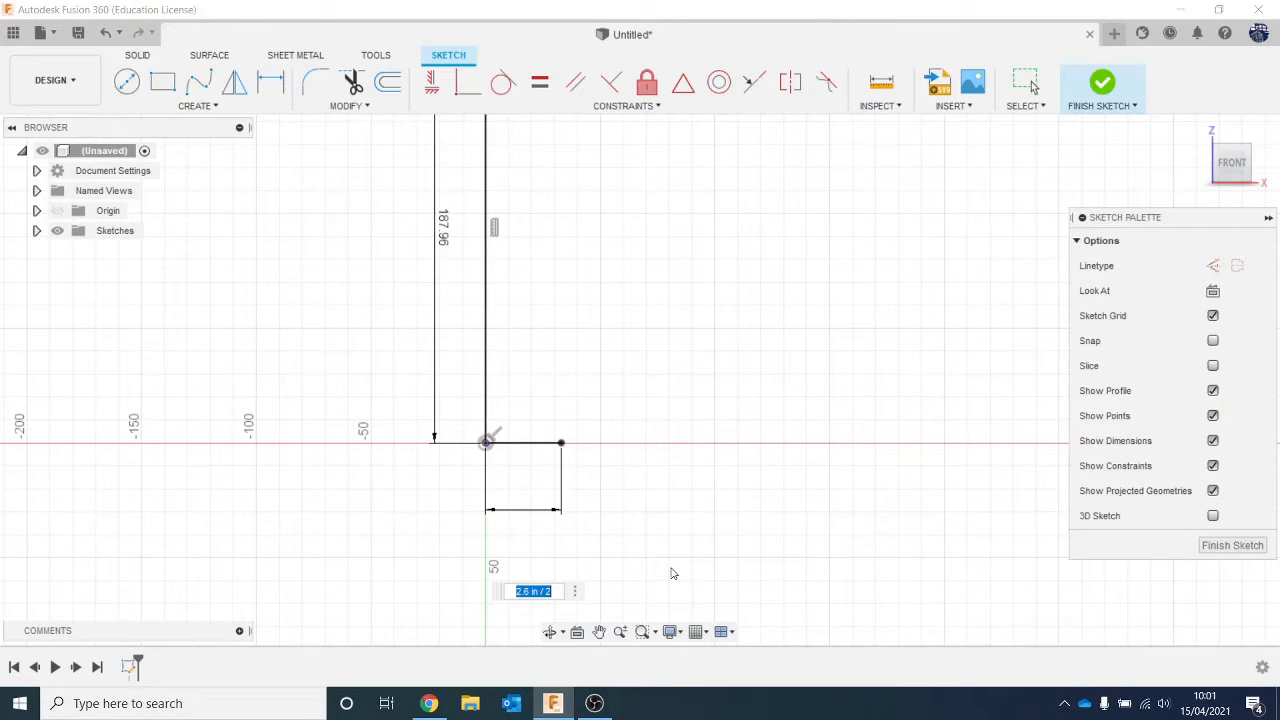
pyautogui.scroll(-4, 668, 530)
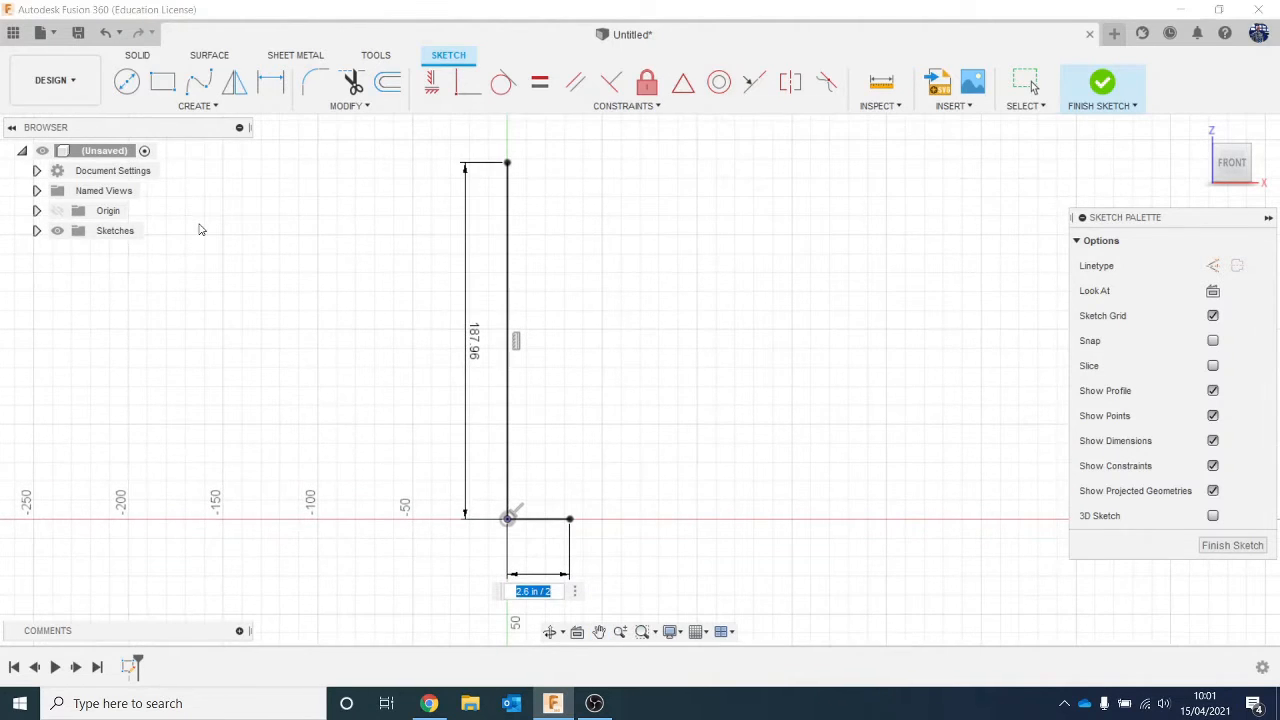
pyautogui.press('BackSpace')
# Close the rectangular profile with lines from the height line's upper end across and down to the base line's free end
pyautogui.click(190, 106)
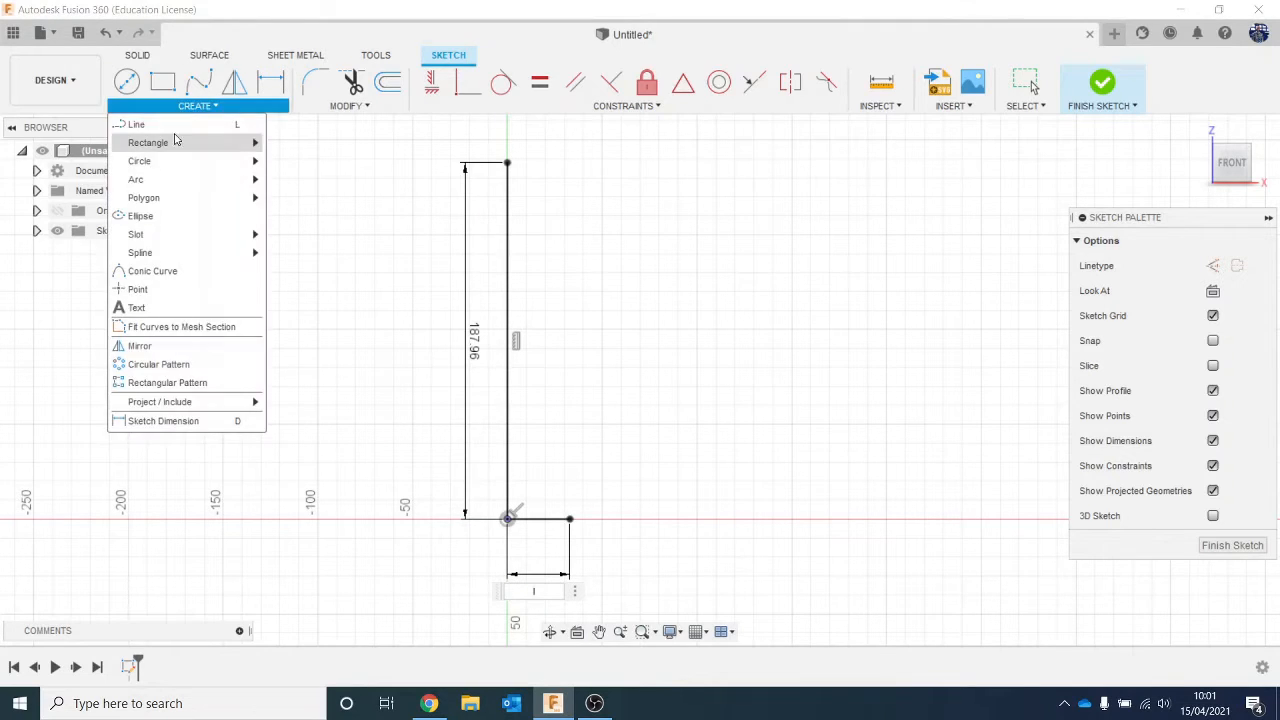
pyautogui.click(180, 124)
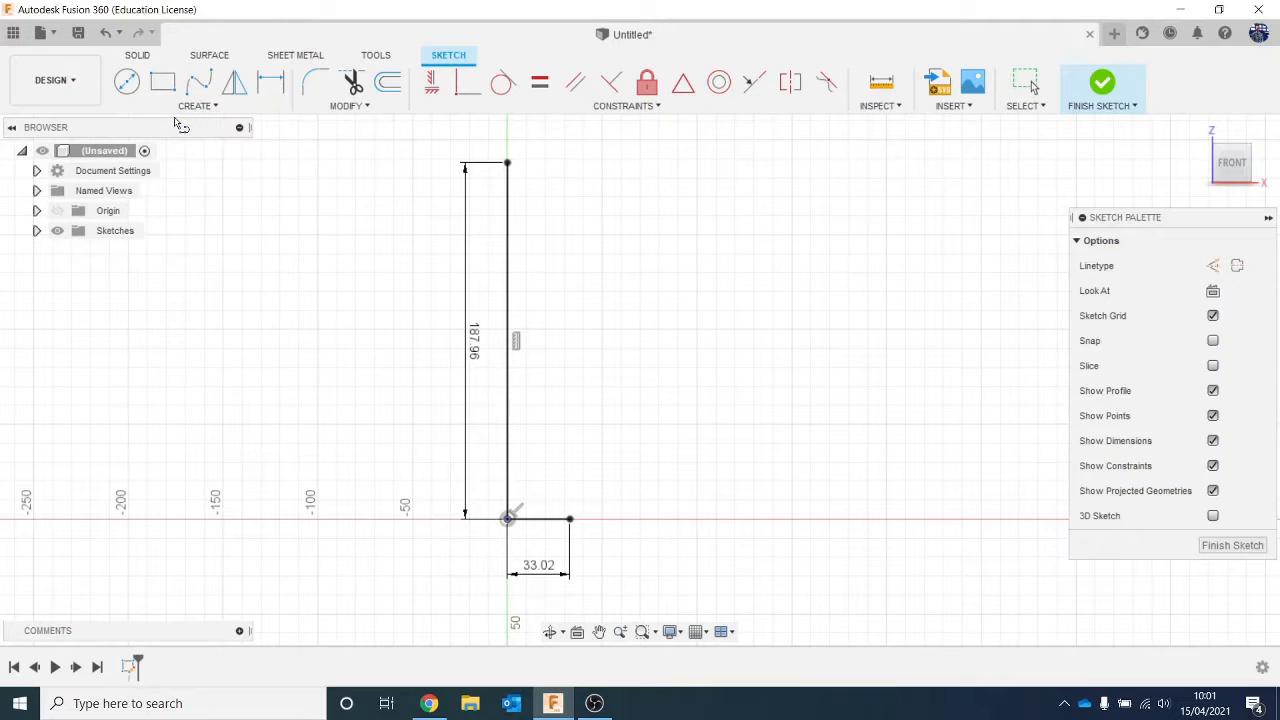
pyautogui.click(508, 163)
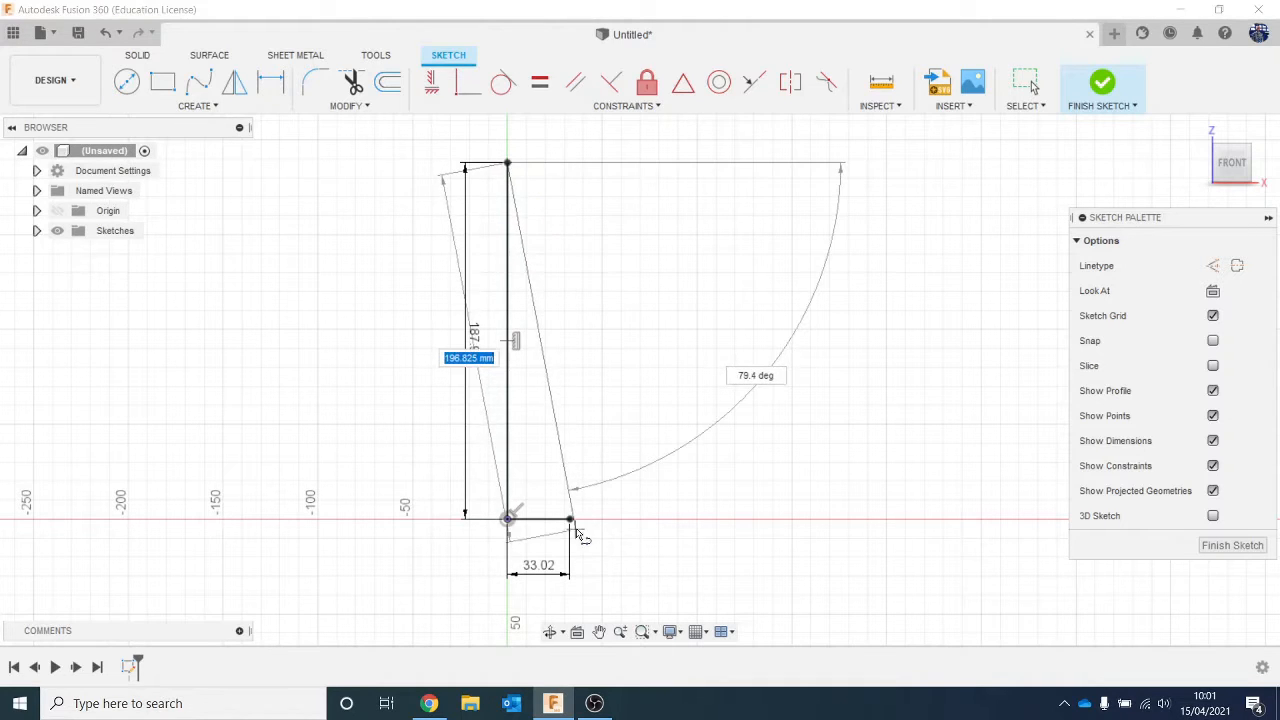
pyautogui.click(571, 164)
pyautogui.moveTo(571, 164); pyautogui.dragTo(578, 511)
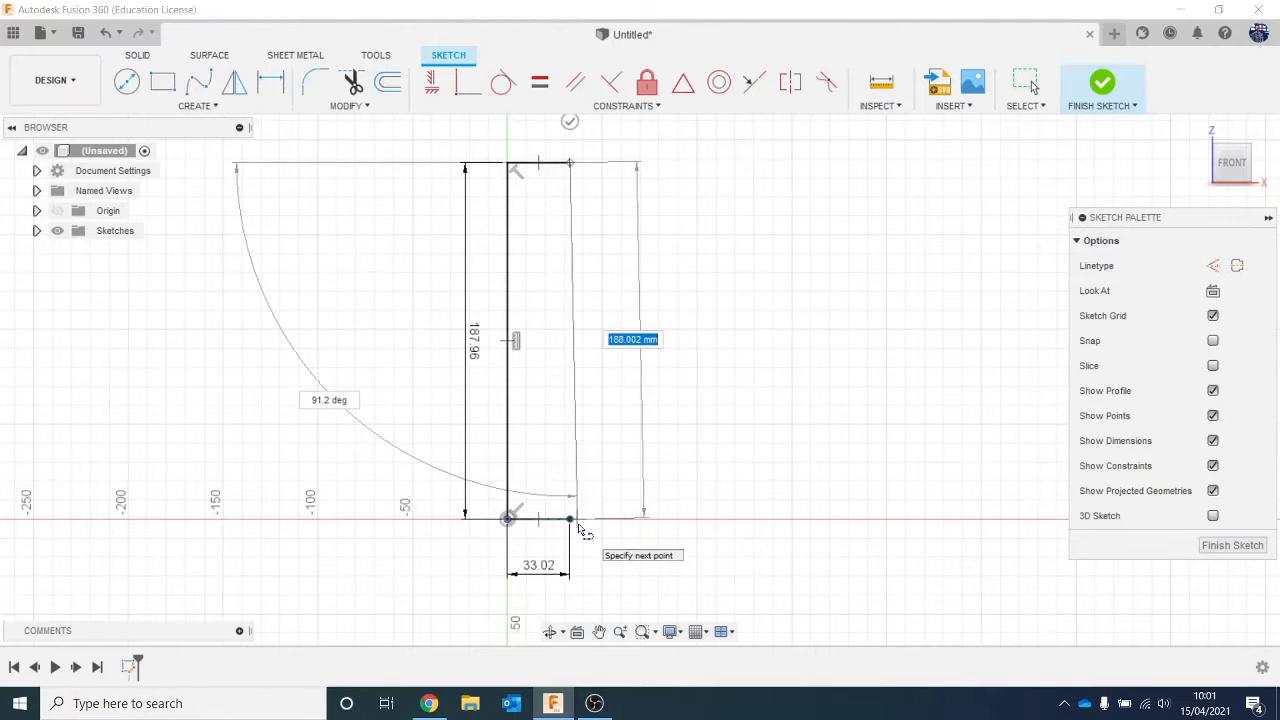
pyautogui.click(570, 519)
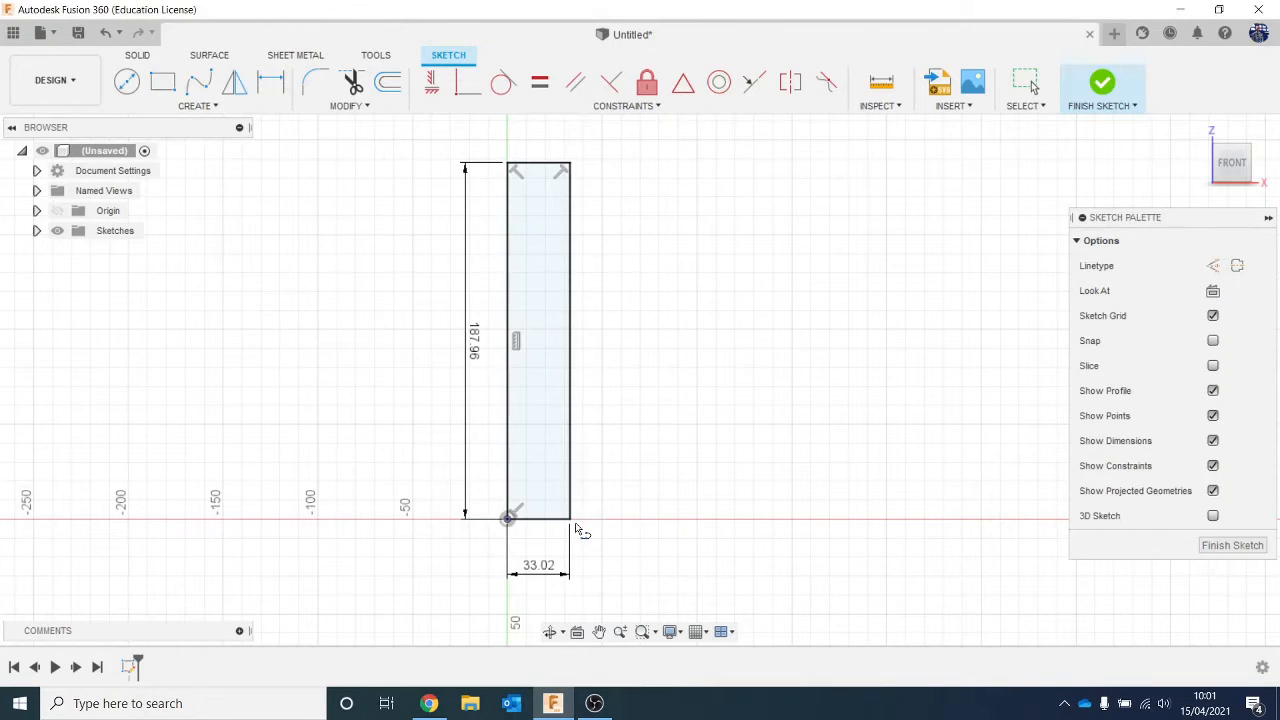
# Finish the sketch and revolve the rectangular profile 360 degrees about its long edge through the origin as a new body
pyautogui.click(1118, 88)
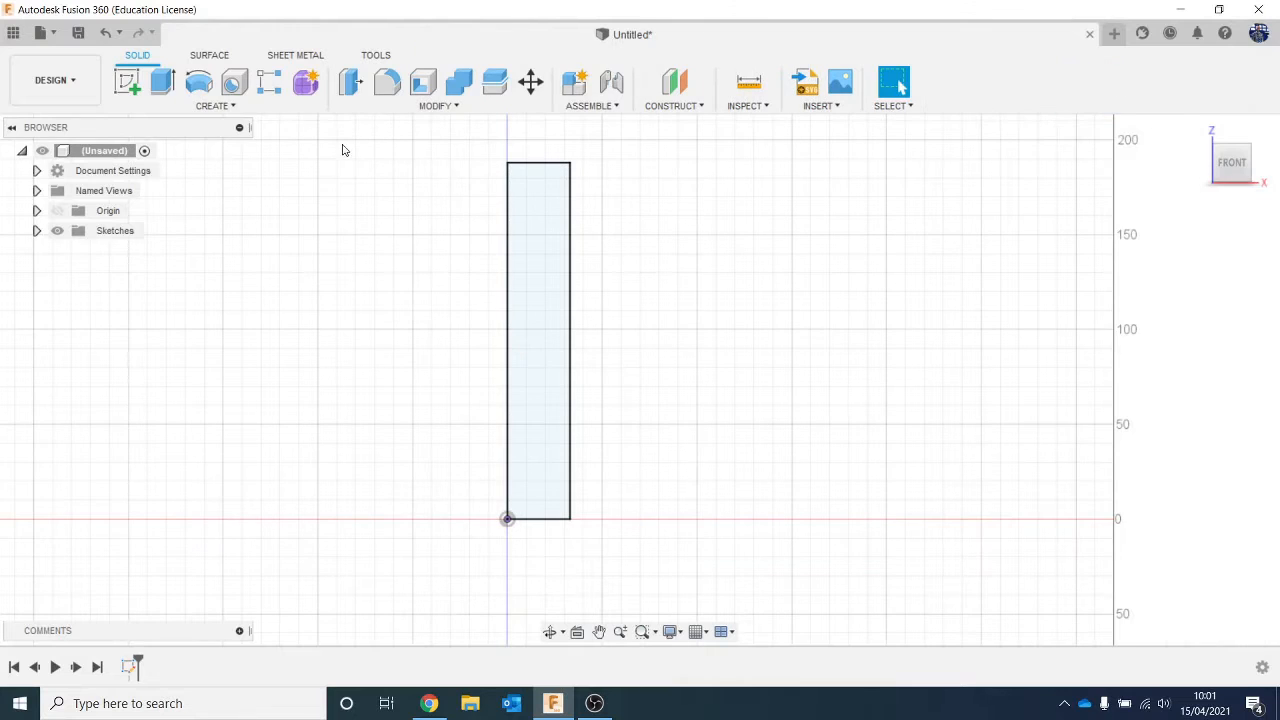
pyautogui.click(198, 82)
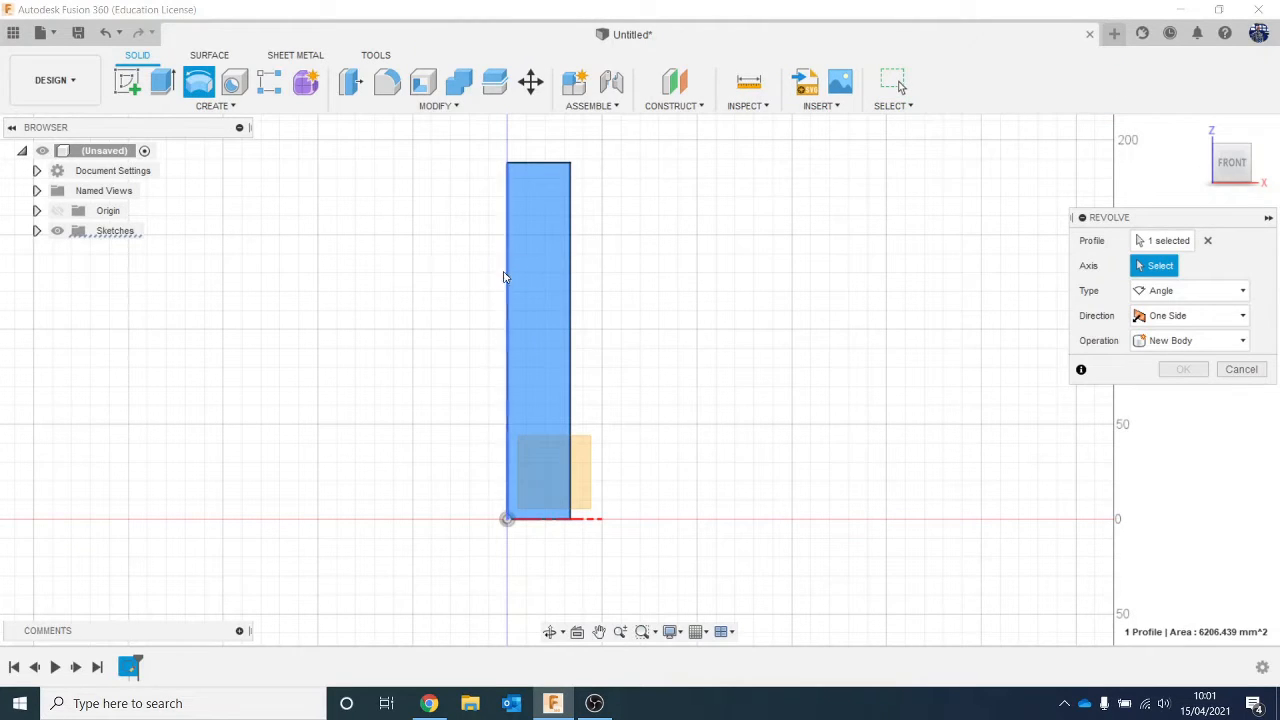
pyautogui.click(509, 275)
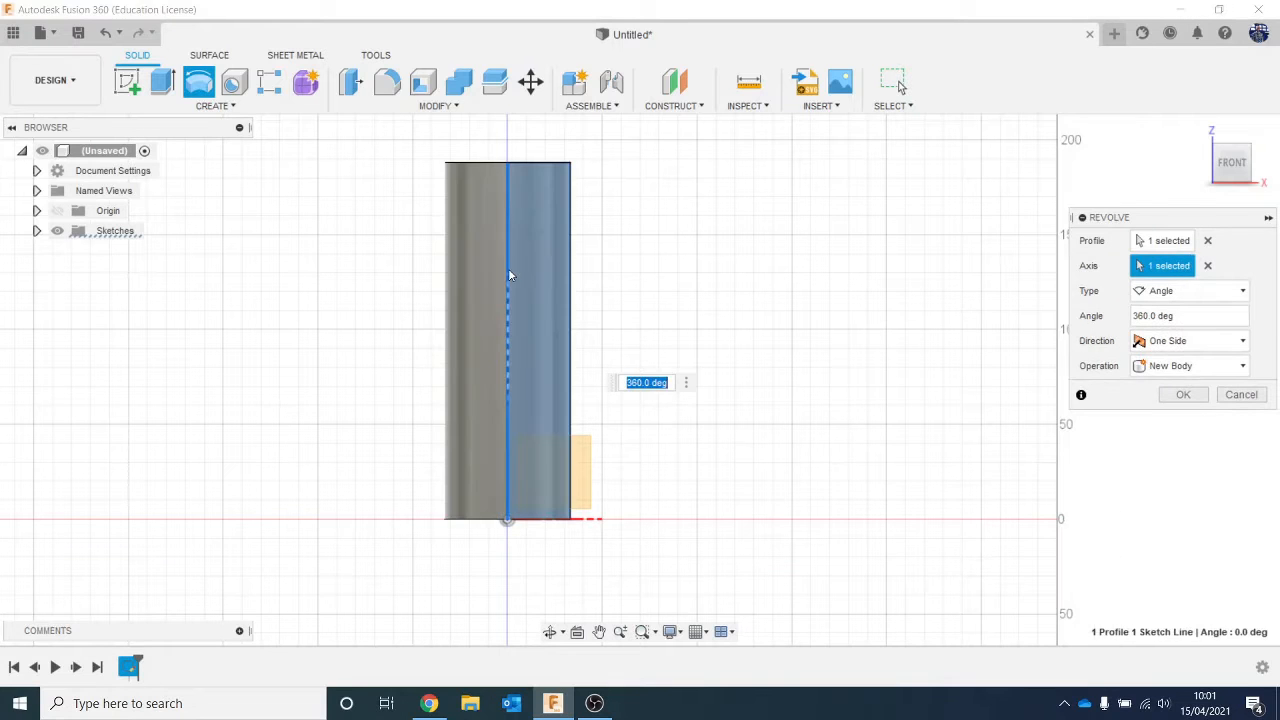
pyautogui.click(1183, 394)
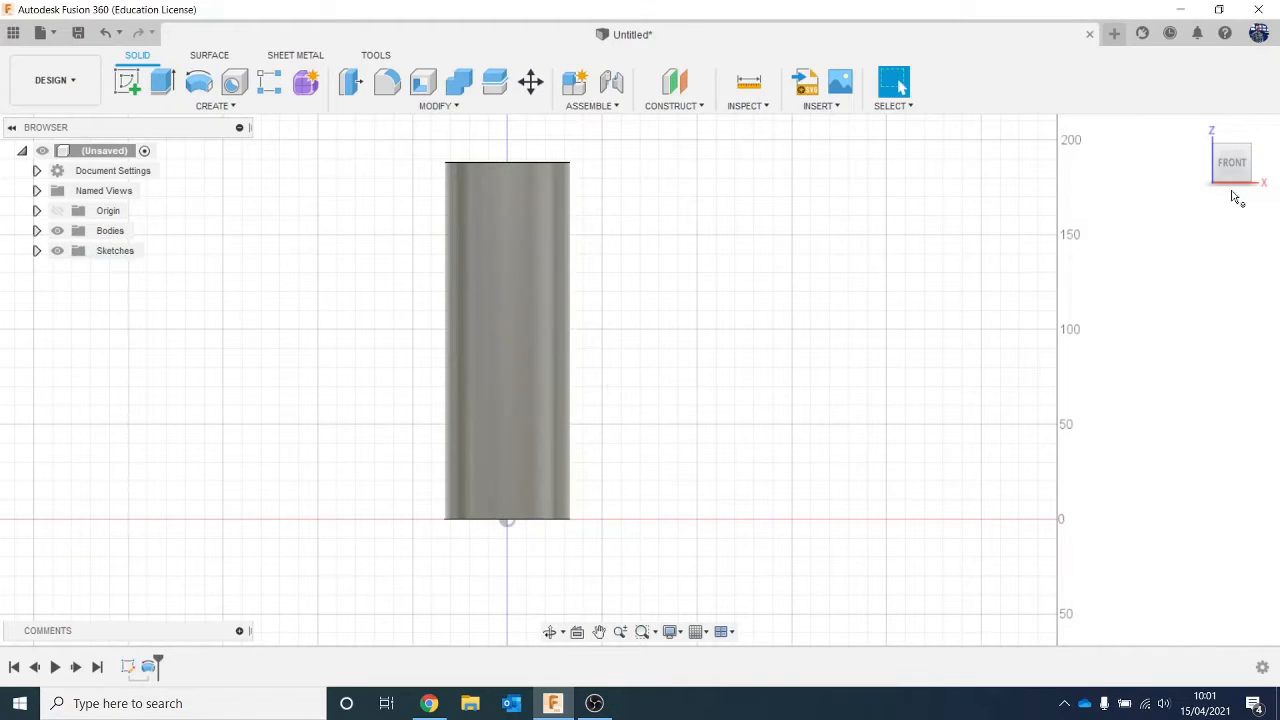
pyautogui.moveTo(1234, 168)
pyautogui.mouseDown()
pyautogui.moveTo(1205, 206)
pyautogui.moveTo(1194, 171)
pyautogui.mouseUp()
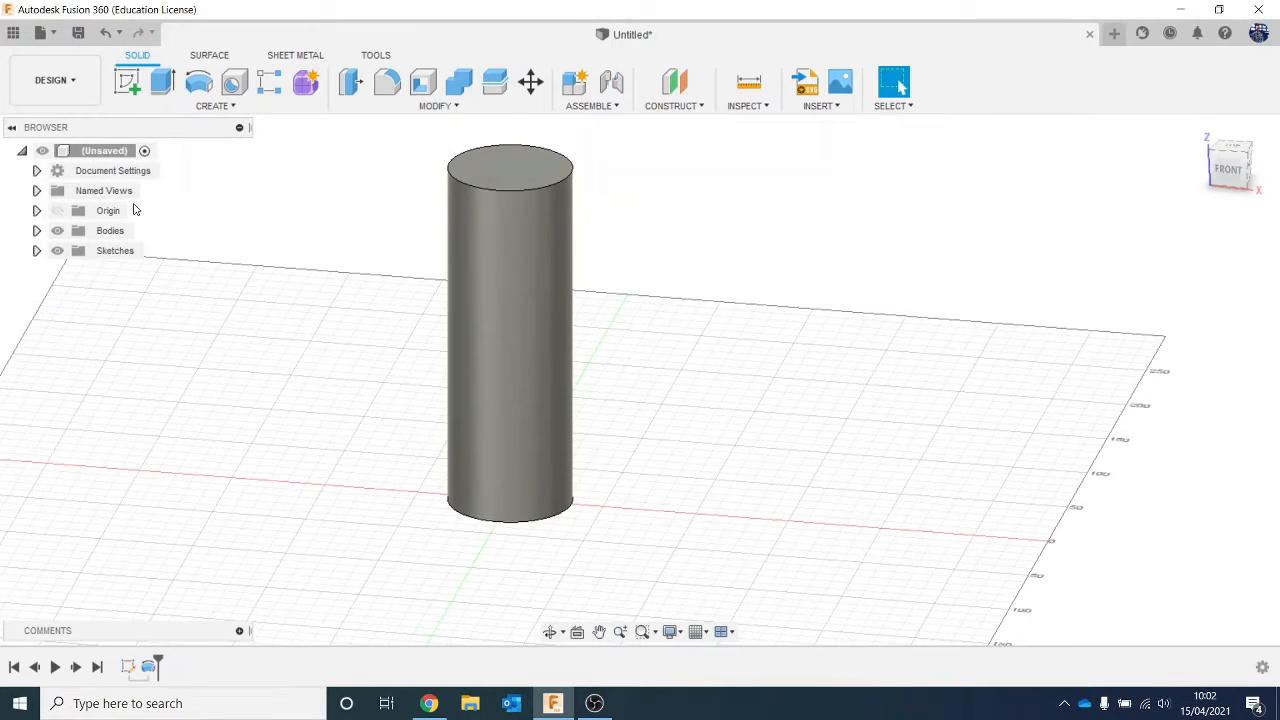
pyautogui.click(230, 106)
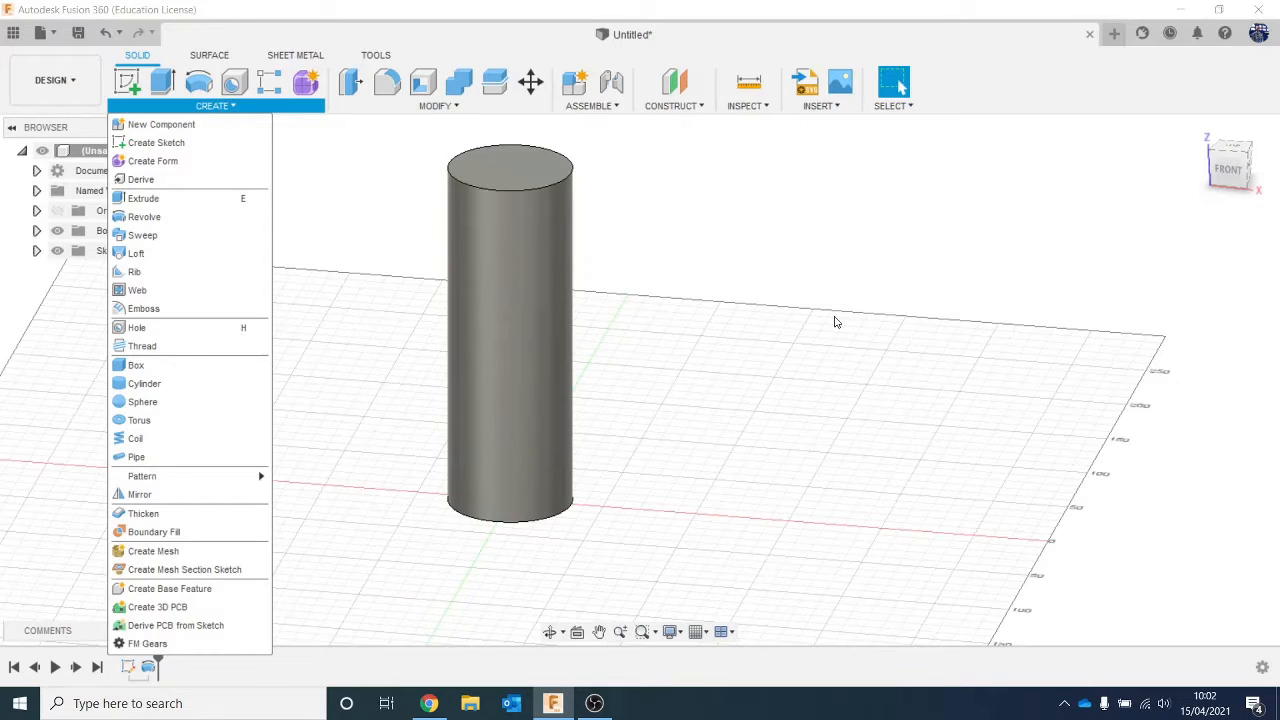
pyautogui.click(836, 322)
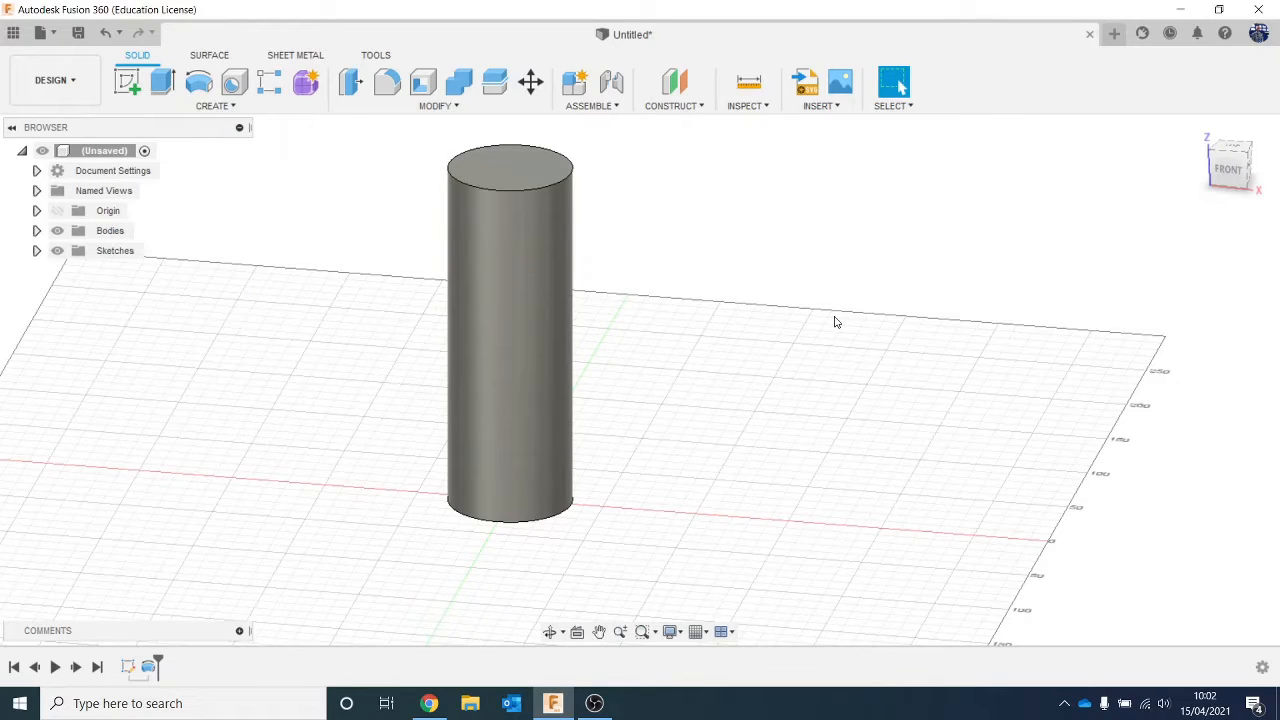
pyautogui.click(257, 105)
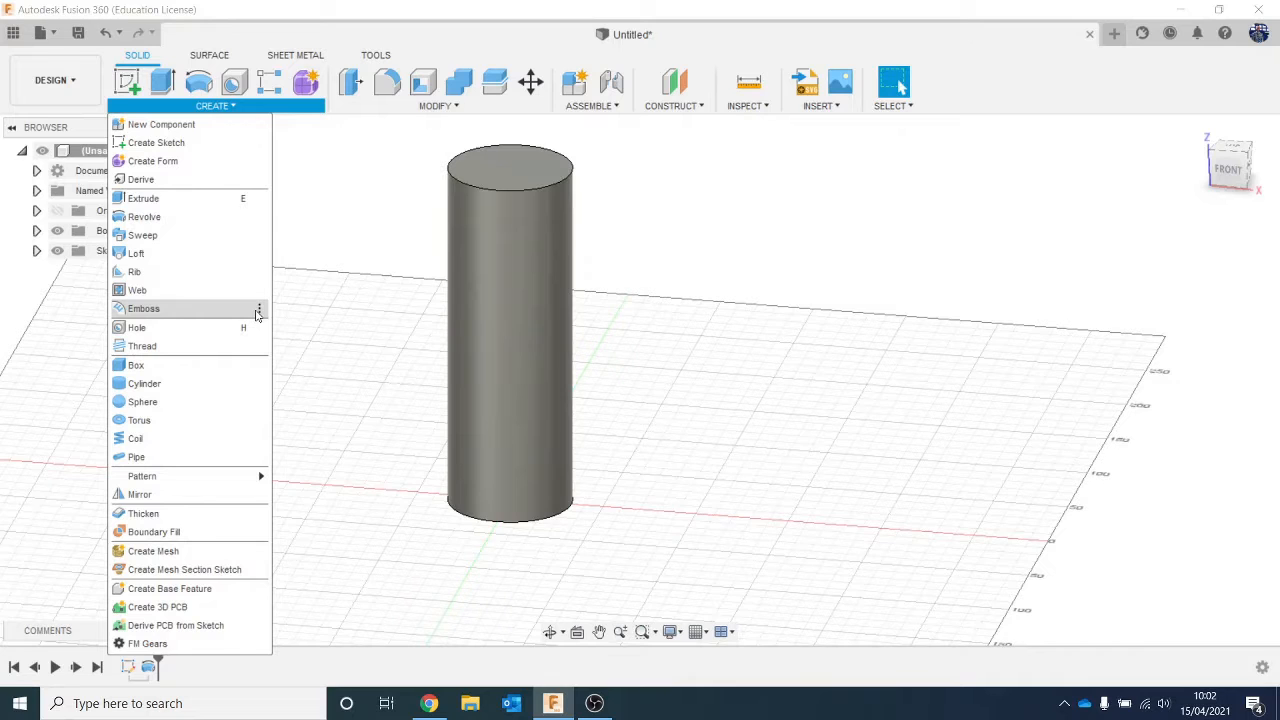
# Create an offset construction plane about 9 mm below the cylinder's top face
pyautogui.click(751, 377)
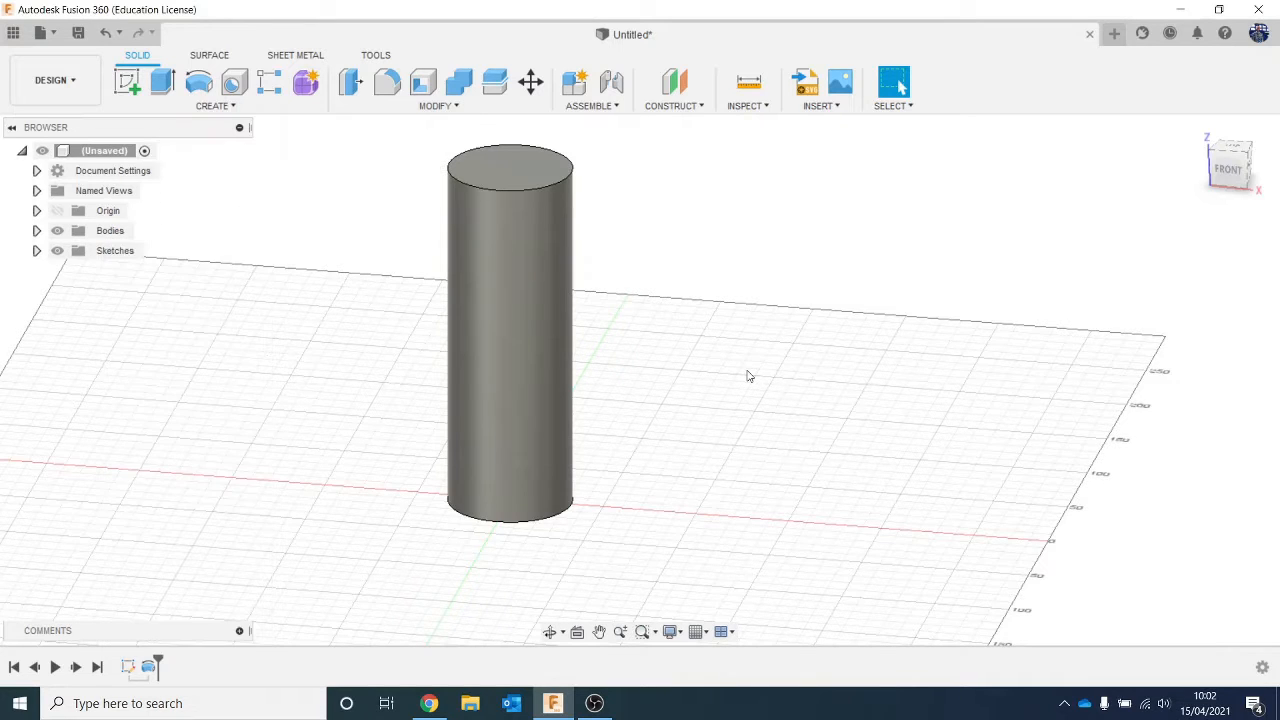
pyautogui.click(1237, 185)
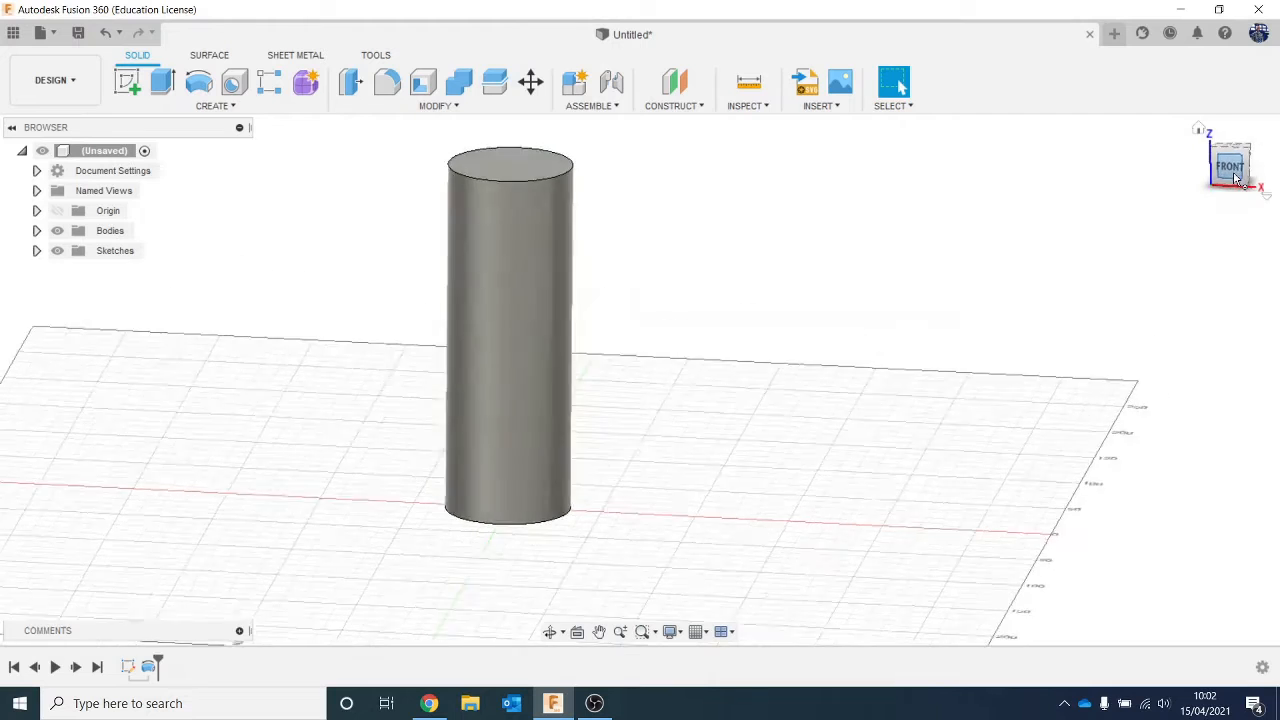
pyautogui.moveTo(643, 357); pyautogui.dragTo(632, 392, button='middle')
pyautogui.scroll(2, 561, 276)
pyautogui.scroll(-1, 269, 237)
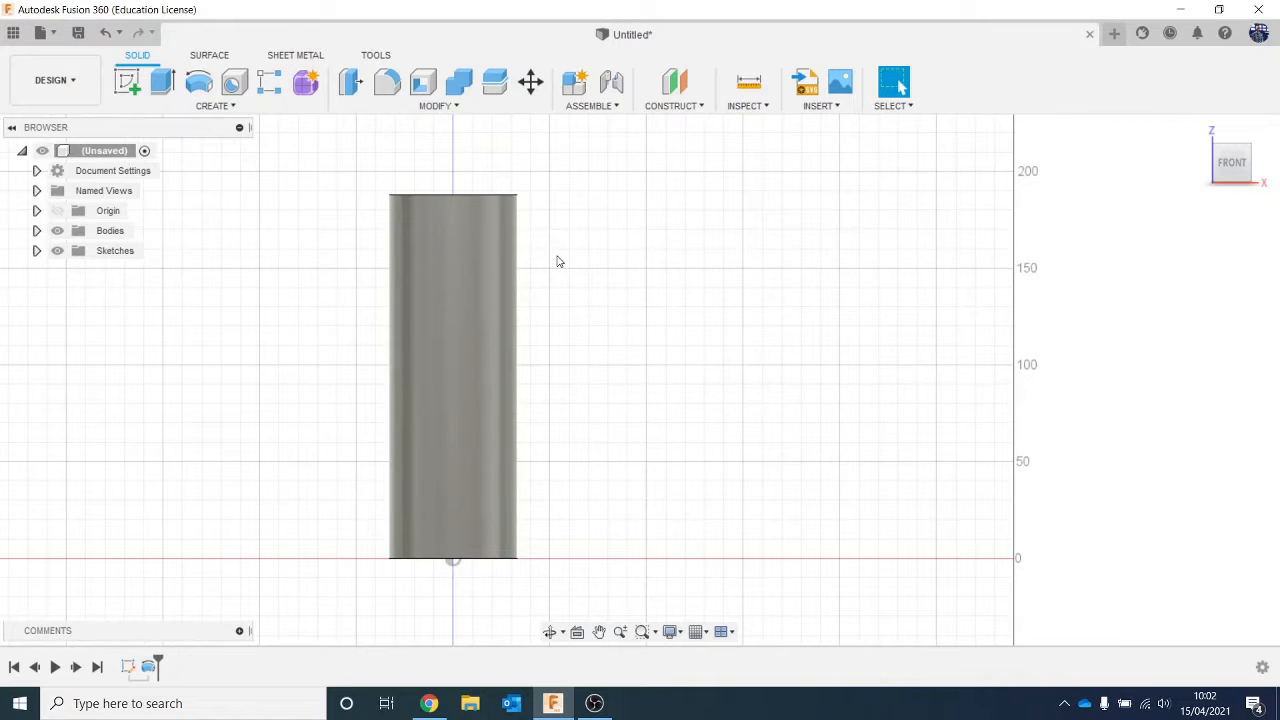
pyautogui.click(674, 82)
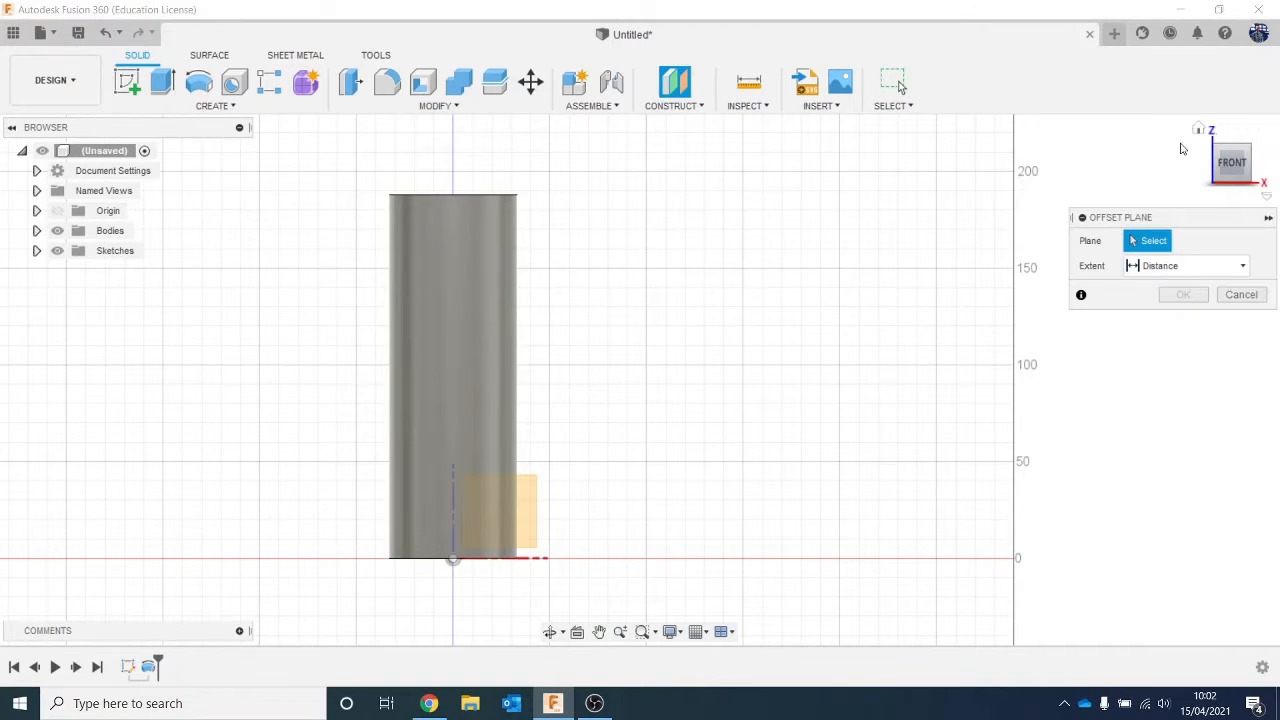
pyautogui.moveTo(1218, 164); pyautogui.dragTo(1225, 188)
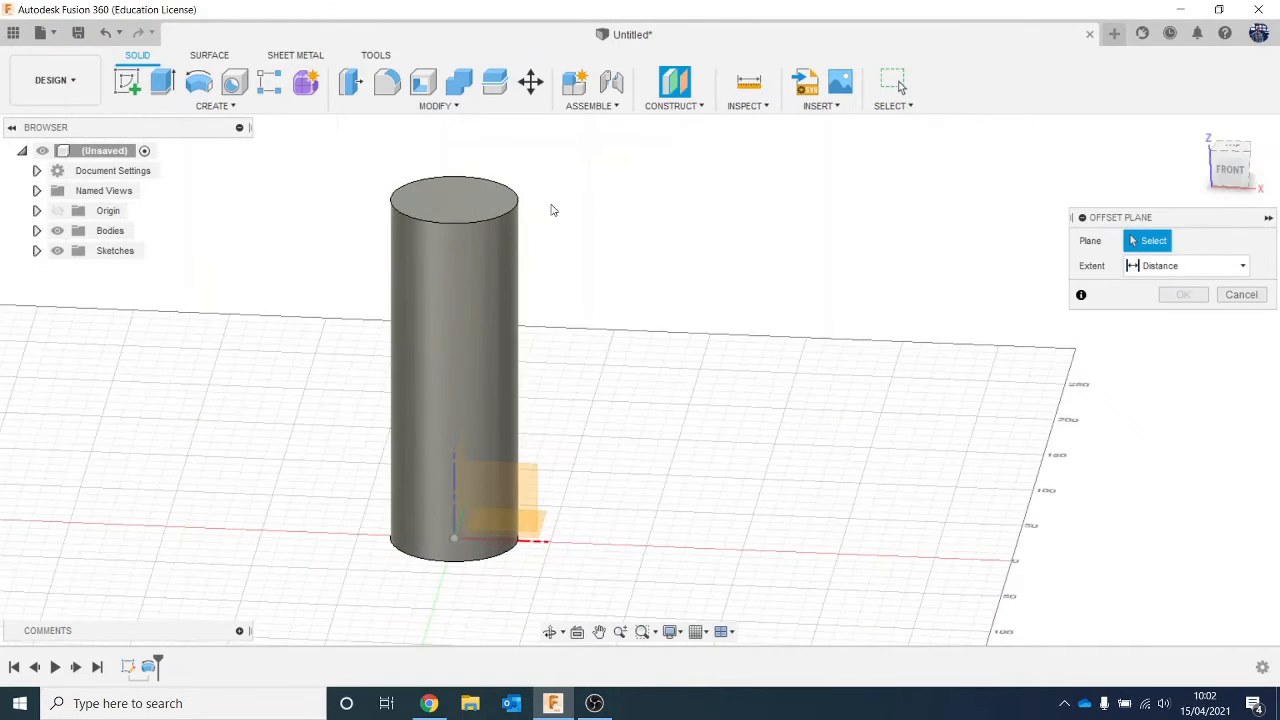
pyautogui.click(468, 191)
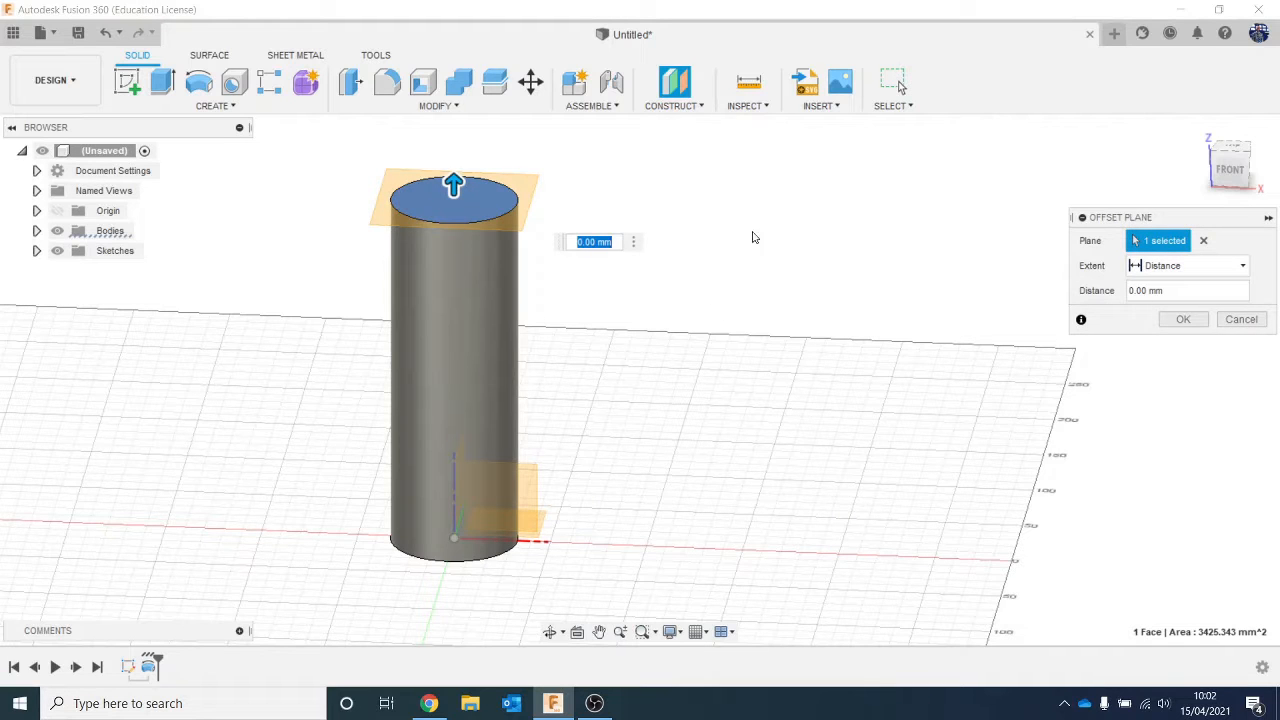
pyautogui.click(1236, 180)
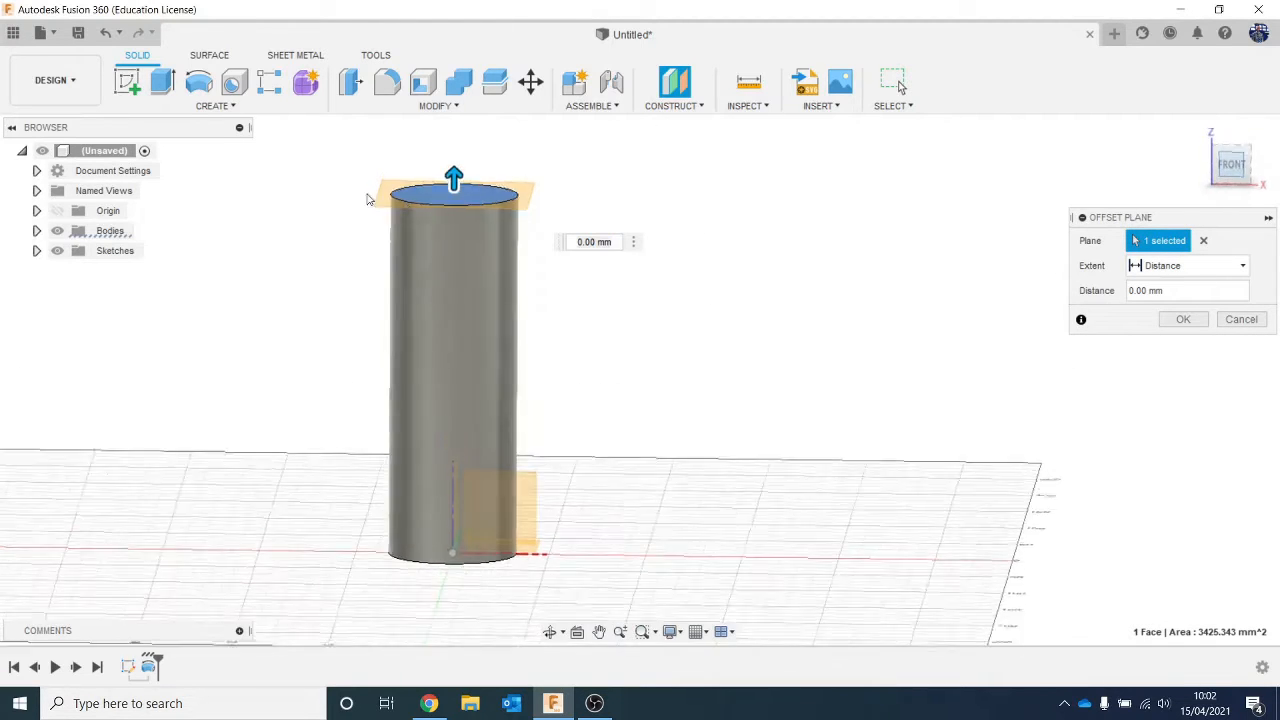
pyautogui.moveTo(456, 179); pyautogui.dragTo(461, 194)
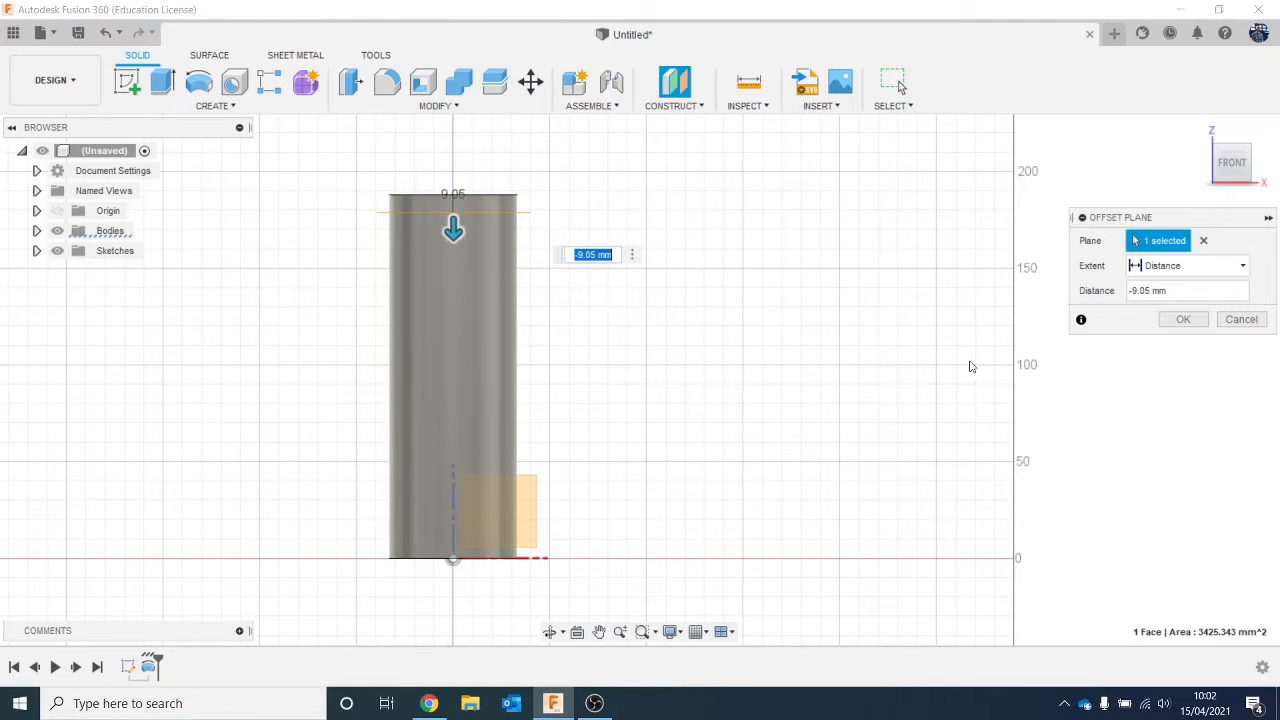
pyautogui.click(1183, 319)
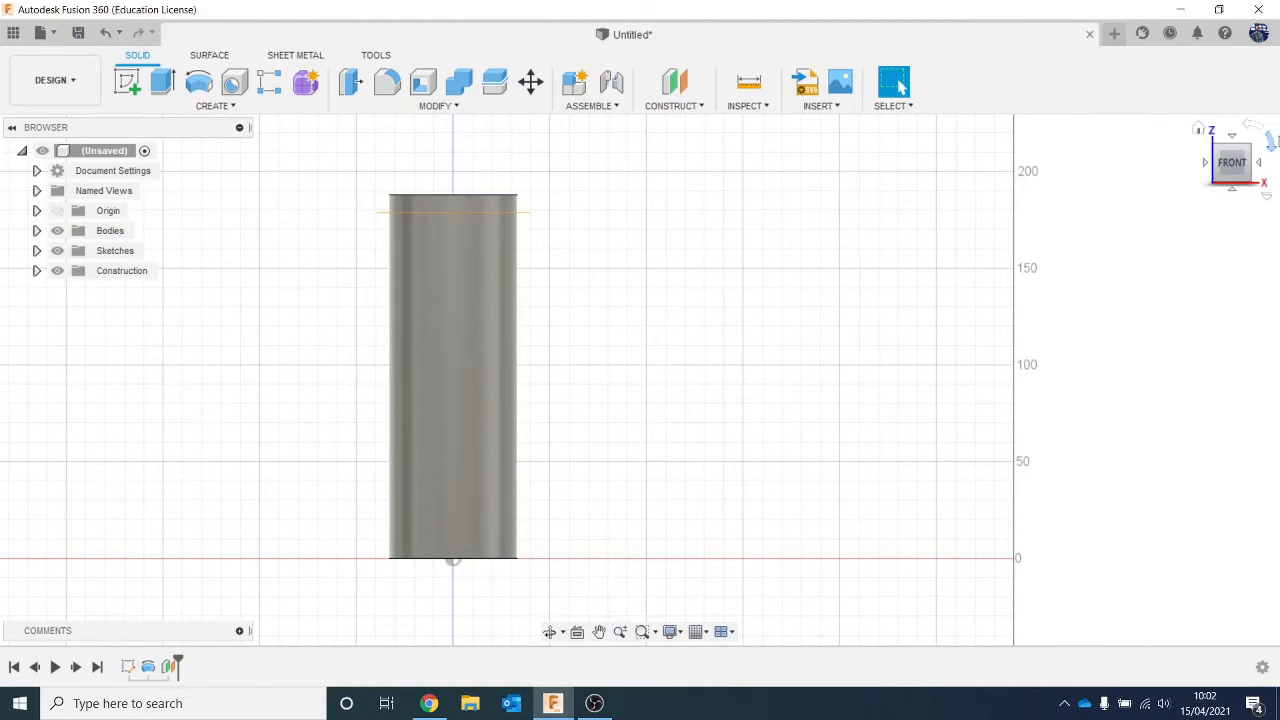
# Split the cylinder body at the offset plane and hide the plane
pyautogui.moveTo(1230, 166); pyautogui.dragTo(1210, 184)
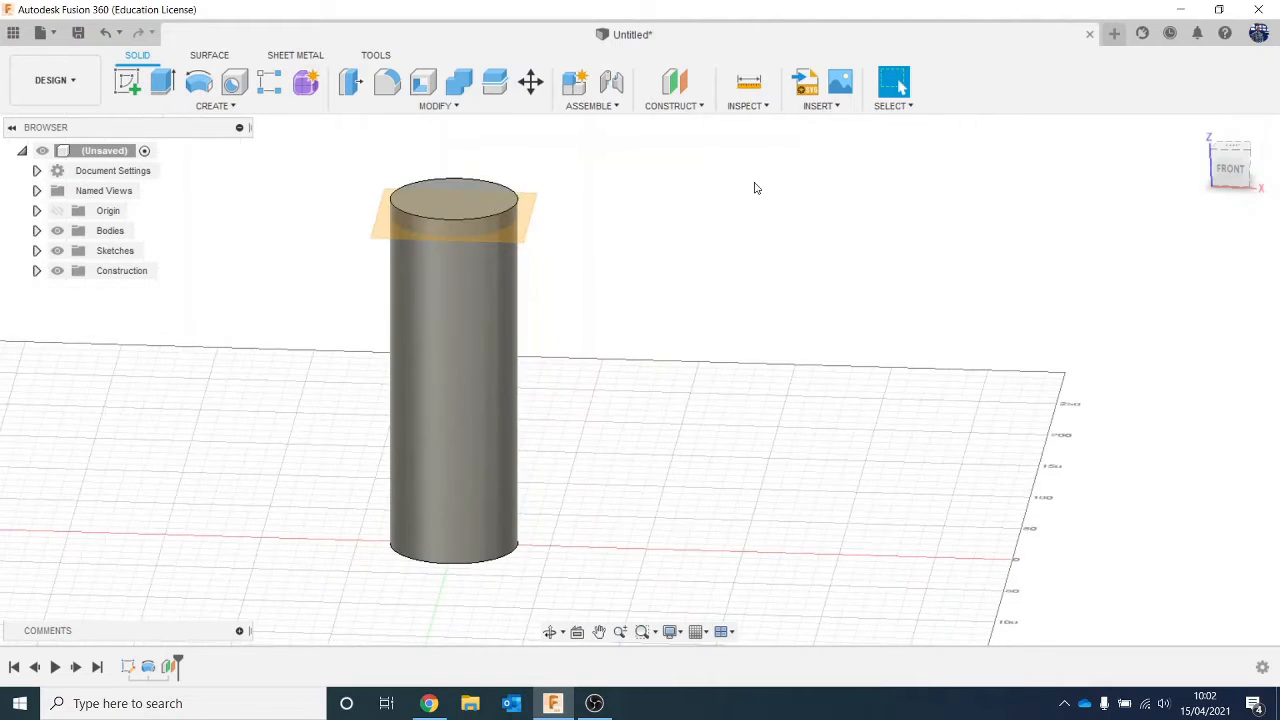
pyautogui.click(257, 110)
pyautogui.click(435, 105)
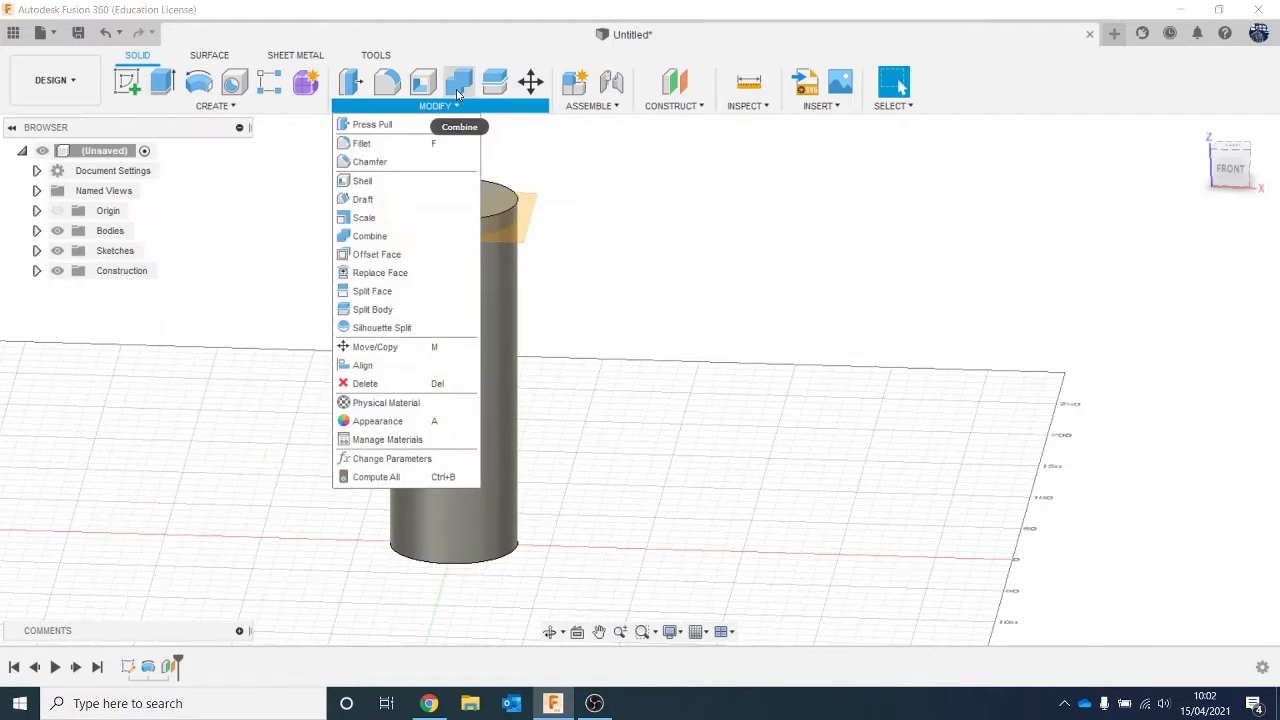
pyautogui.click(494, 82)
pyautogui.click(432, 343)
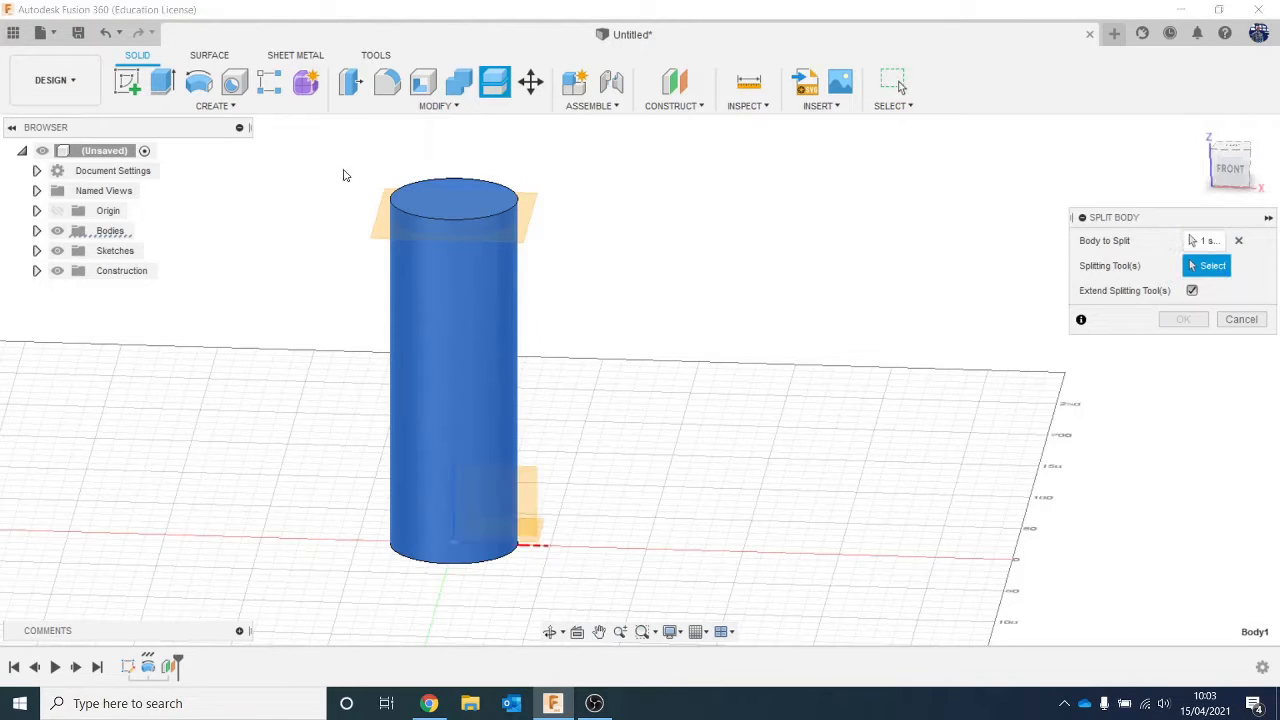
pyautogui.click(380, 226)
pyautogui.click(1180, 294)
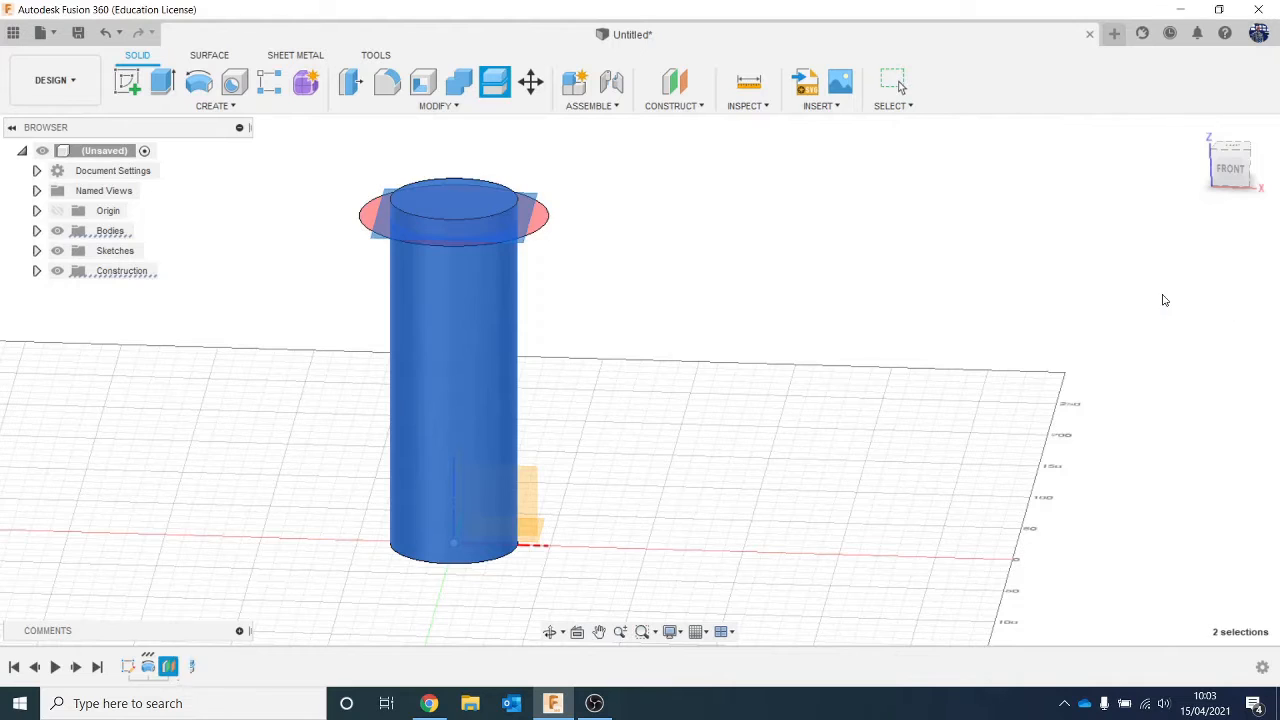
pyautogui.scroll(2, 560, 204)
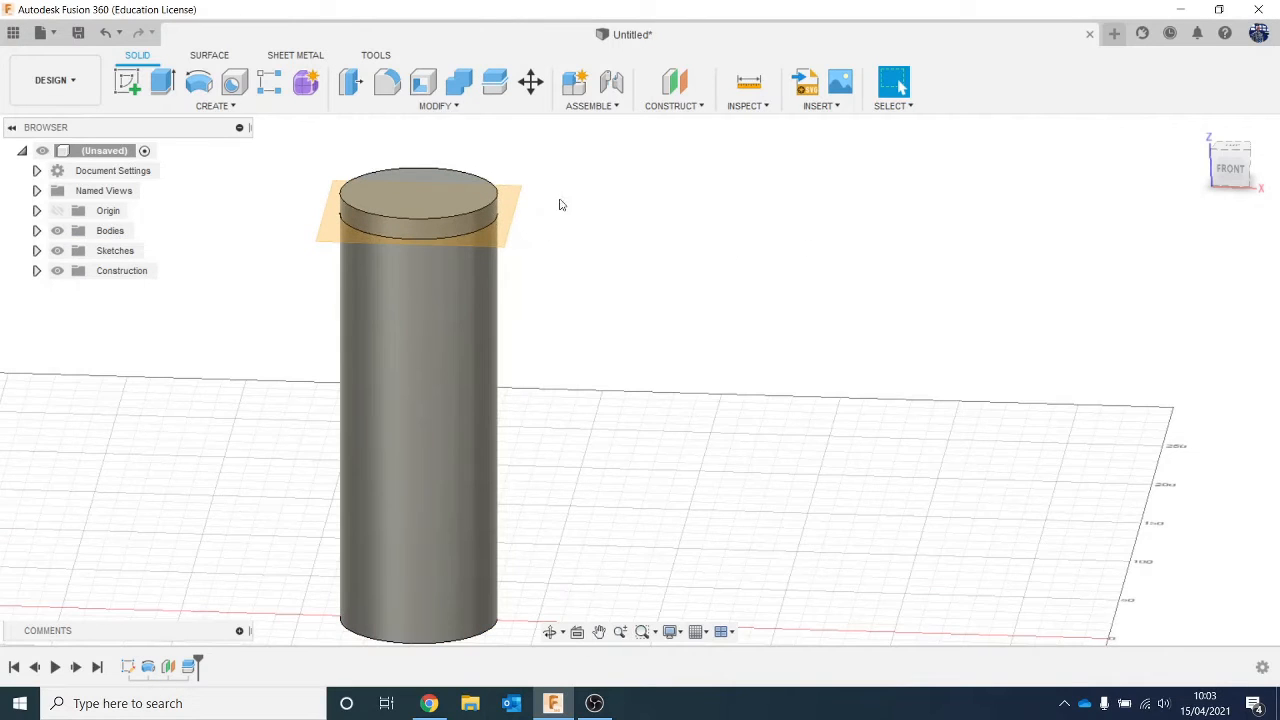
pyautogui.click(508, 211)
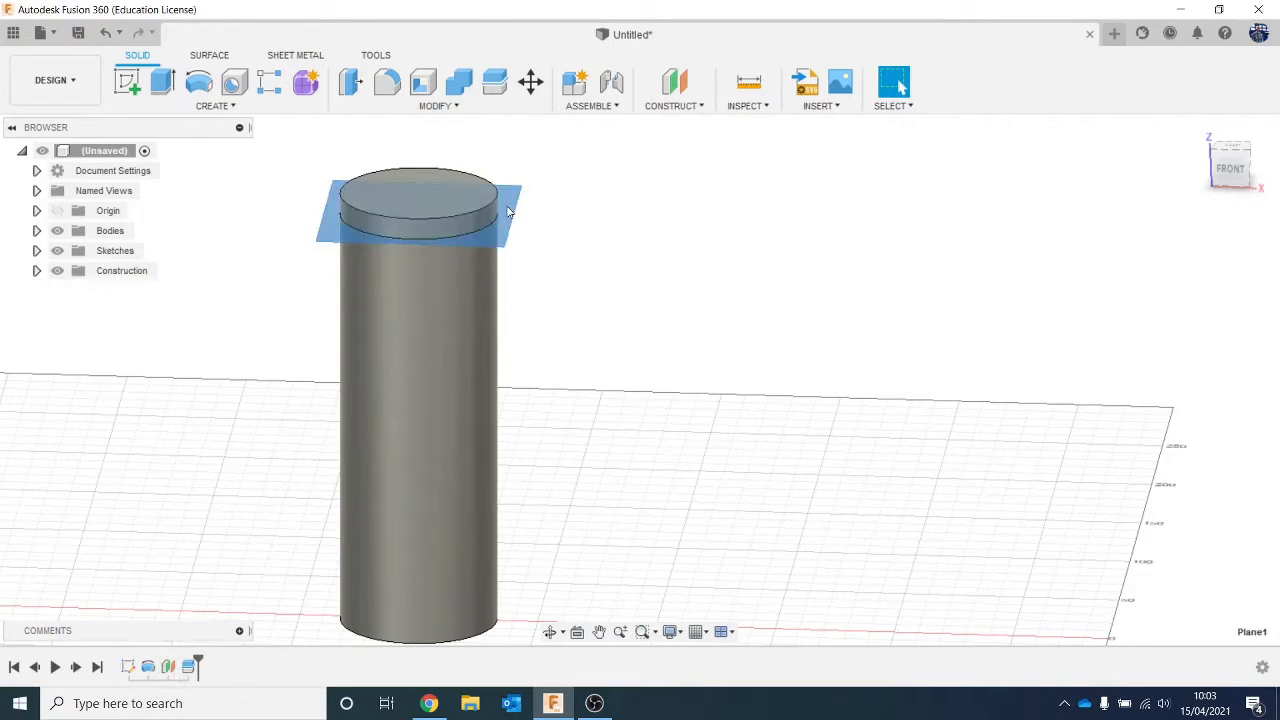
pyautogui.press('v')
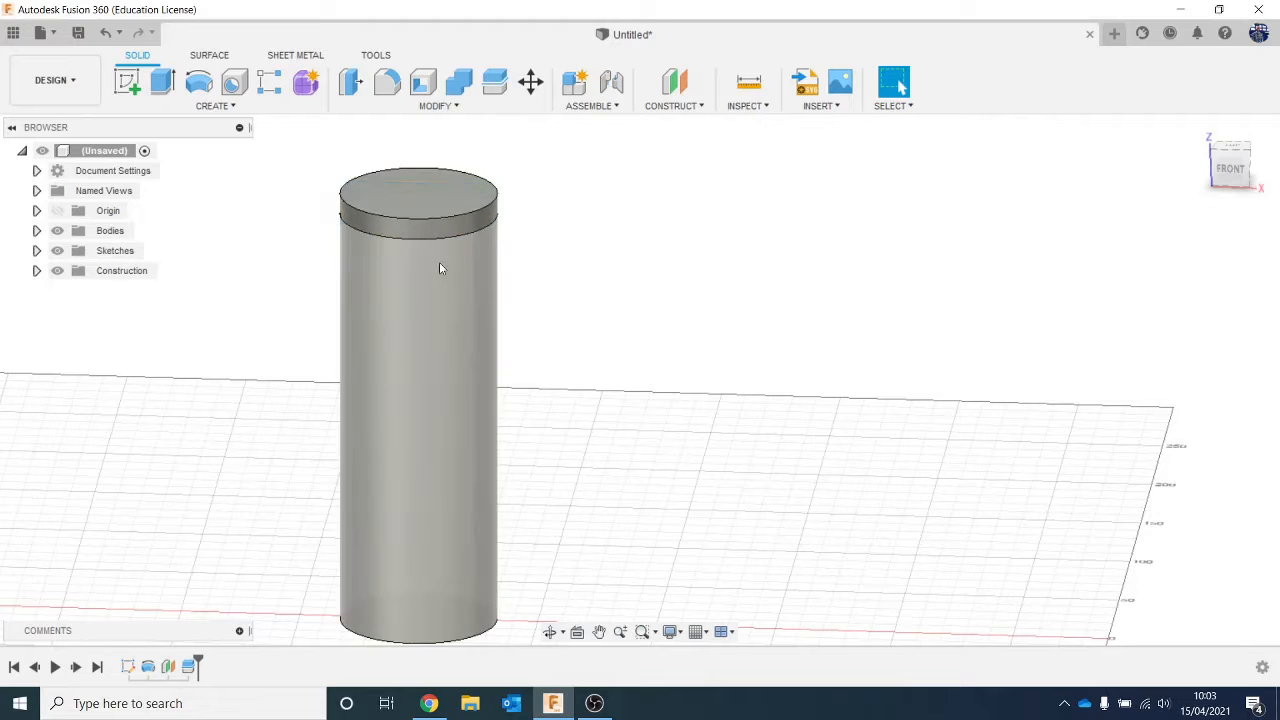
# Set up a draft of -12 degrees on the top slice's side face, with the slice's underside as pull direction
pyautogui.click(381, 106)
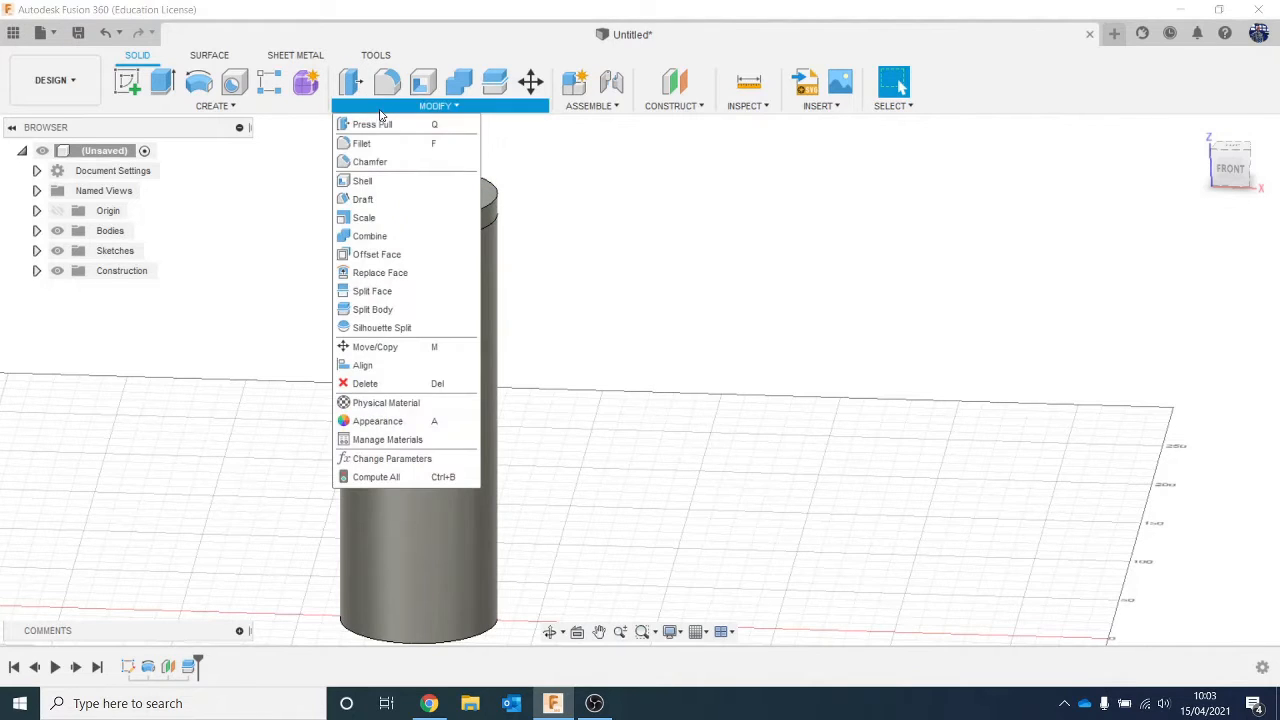
pyautogui.click(417, 200)
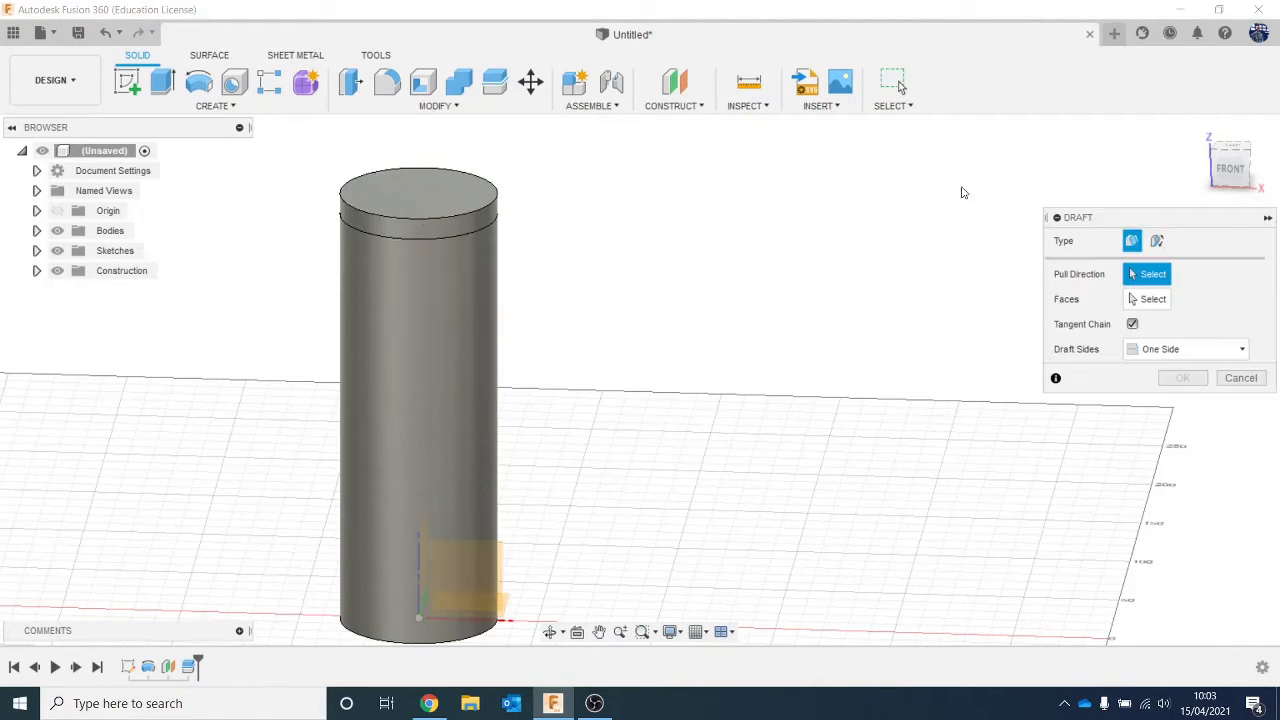
pyautogui.moveTo(1240, 171); pyautogui.dragTo(1239, 188)
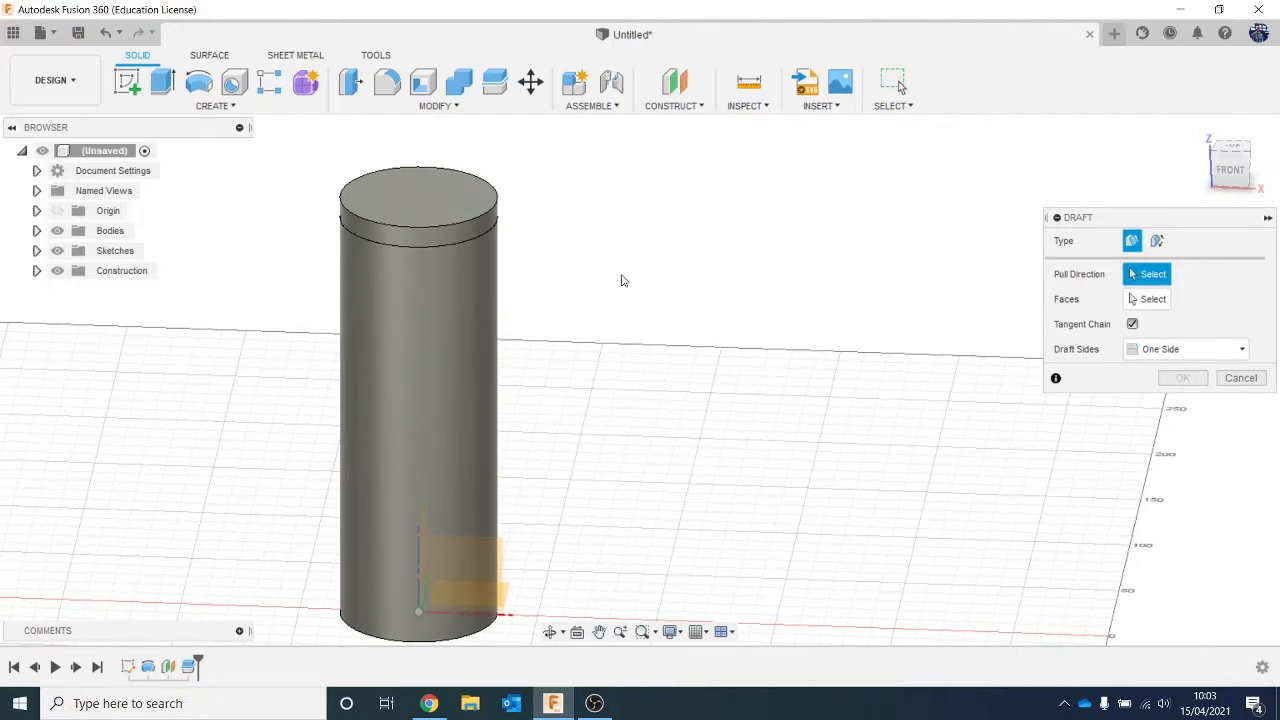
pyautogui.click(433, 240)
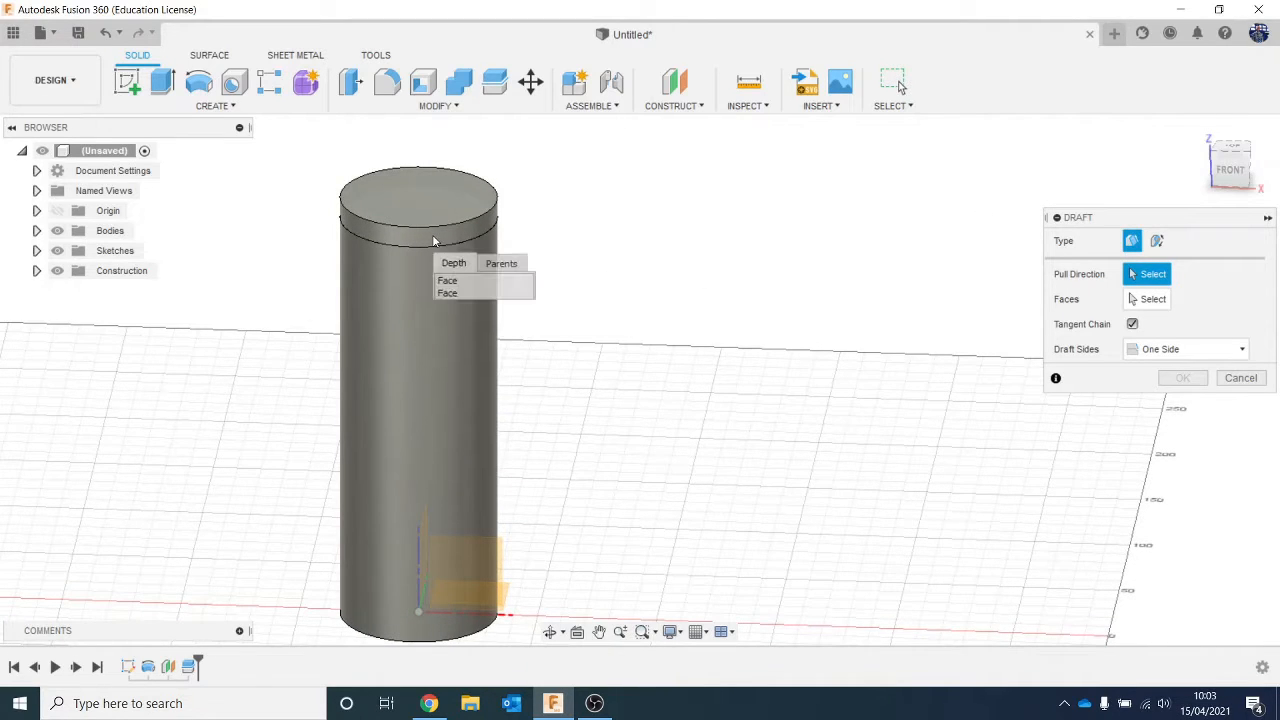
pyautogui.click(472, 291)
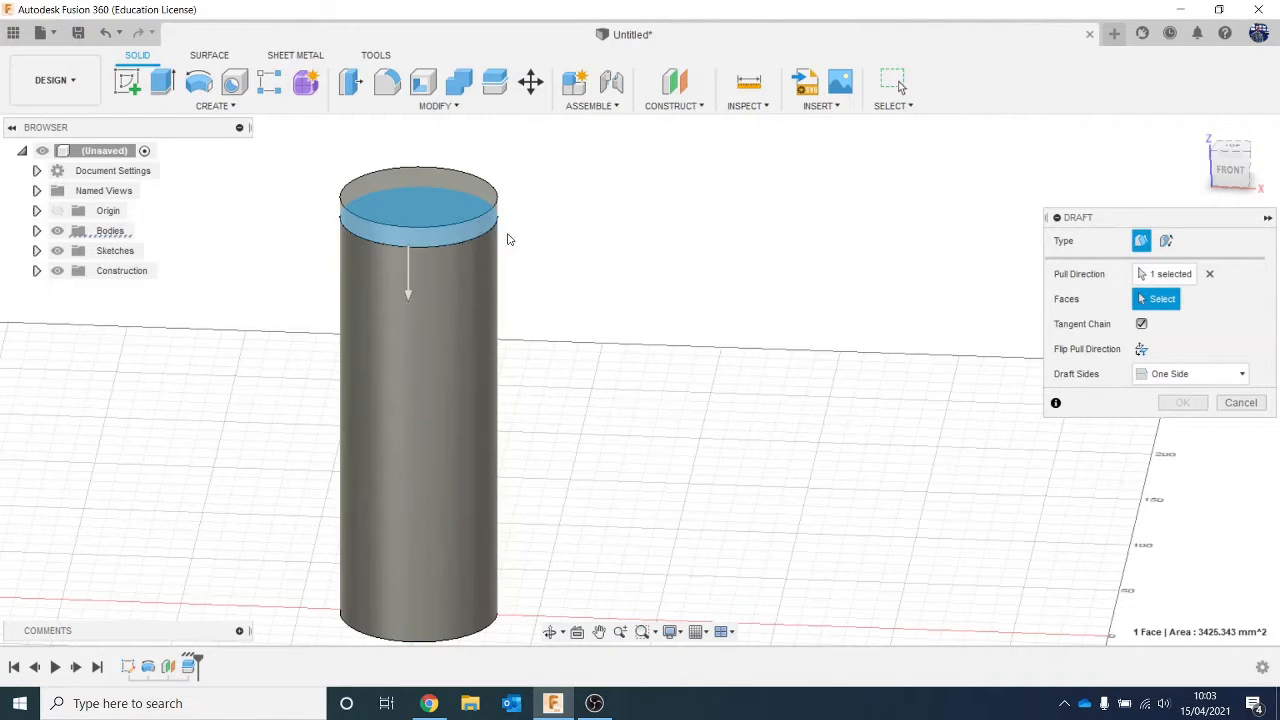
pyautogui.click(457, 235)
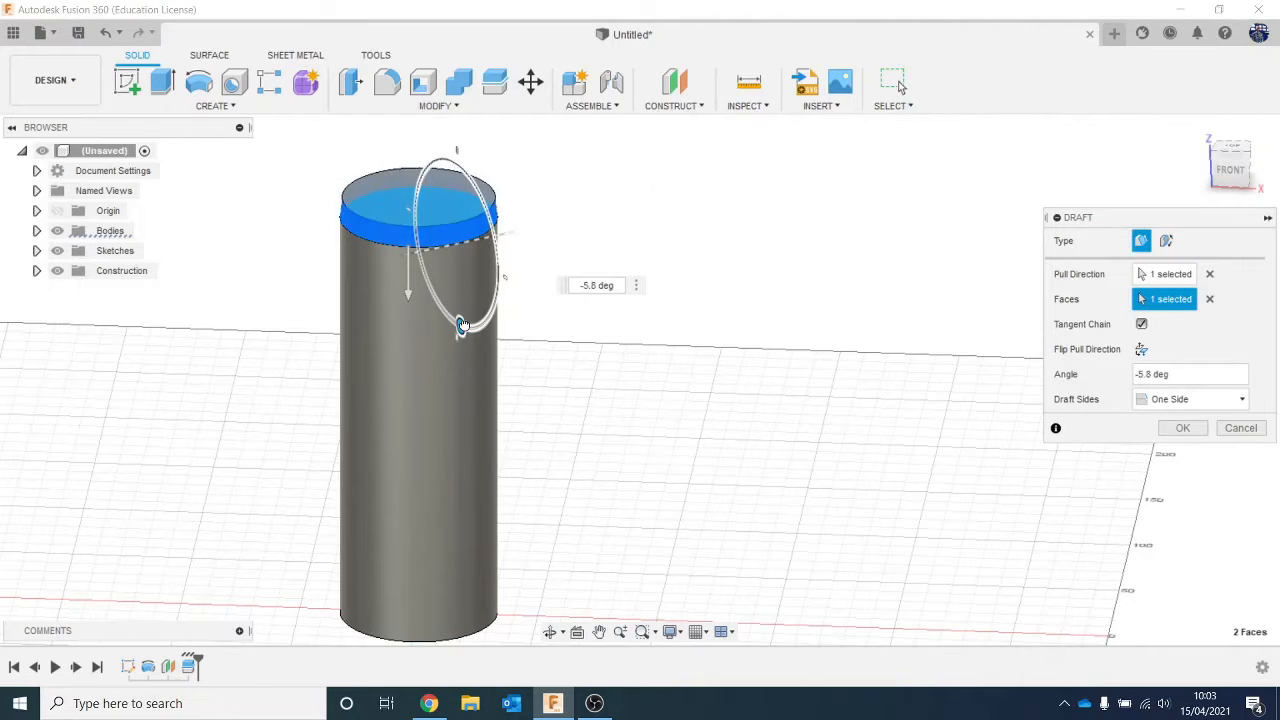
pyautogui.moveTo(462, 327); pyautogui.dragTo(470, 358)
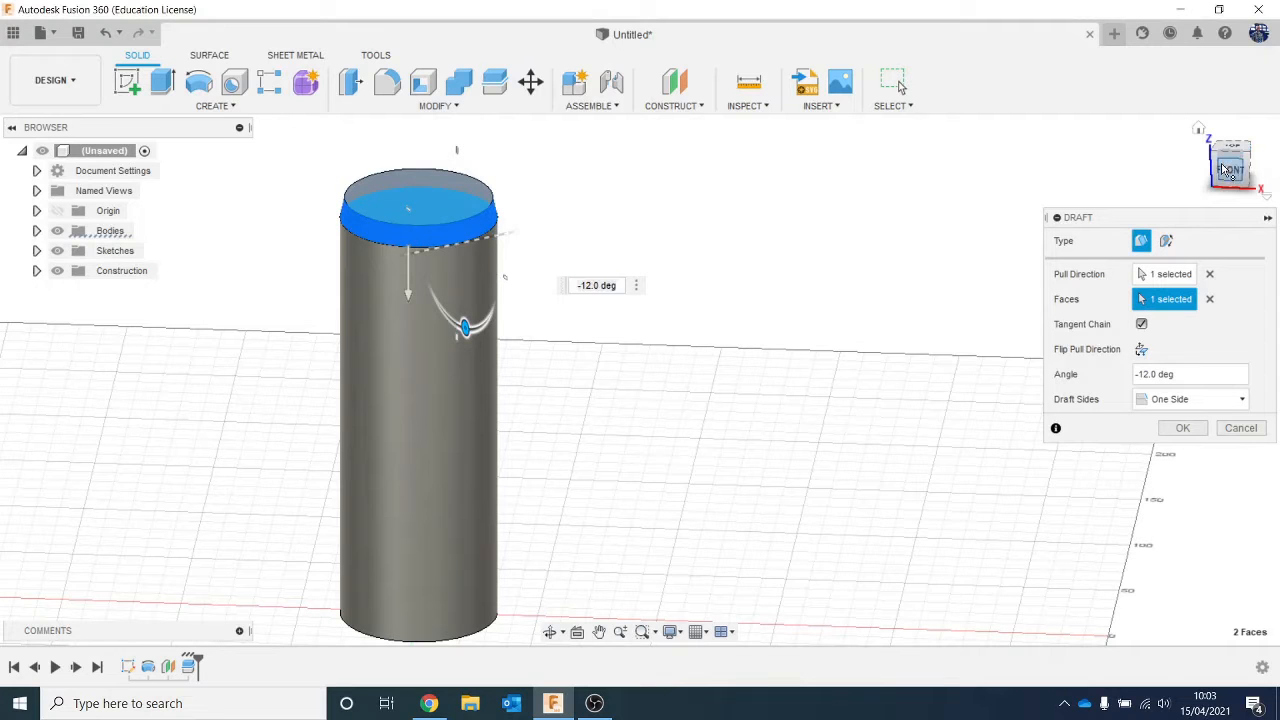
# Steepen the inward draft on the top slice's side face to form the can's tapered shoulder, and apply it
pyautogui.moveTo(1222, 170); pyautogui.dragTo(1218, 167)
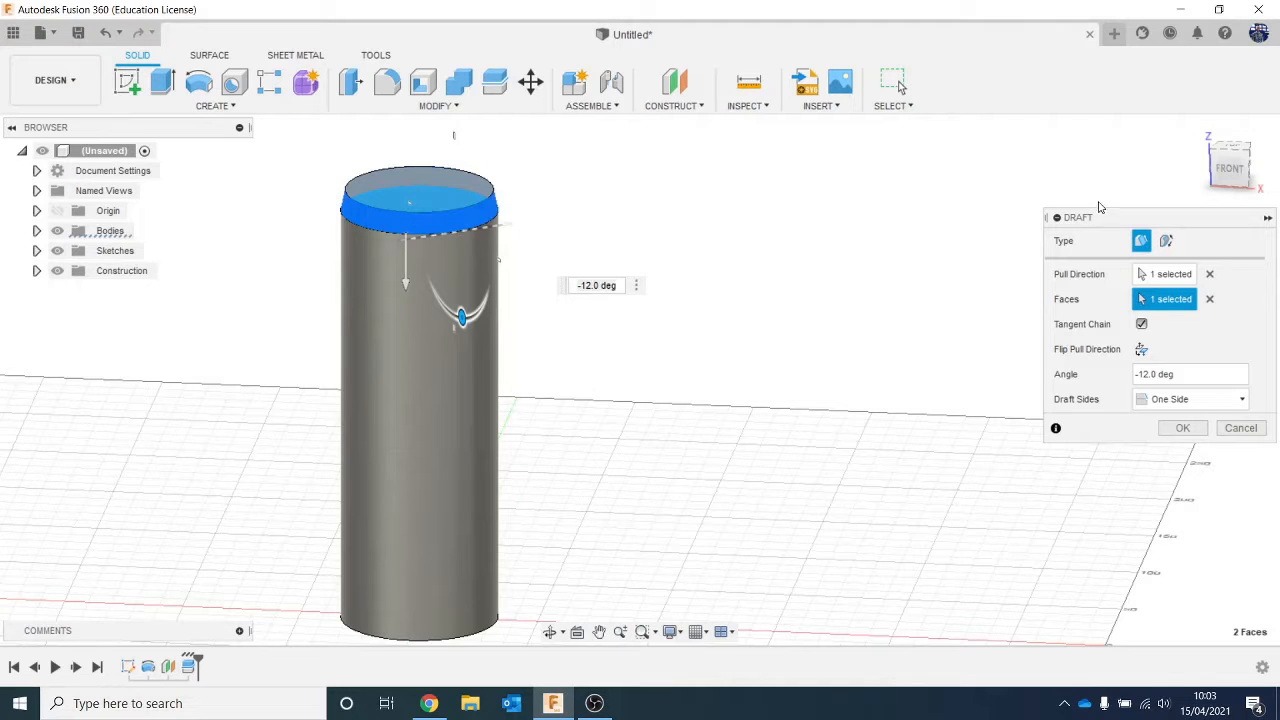
pyautogui.click(1233, 169)
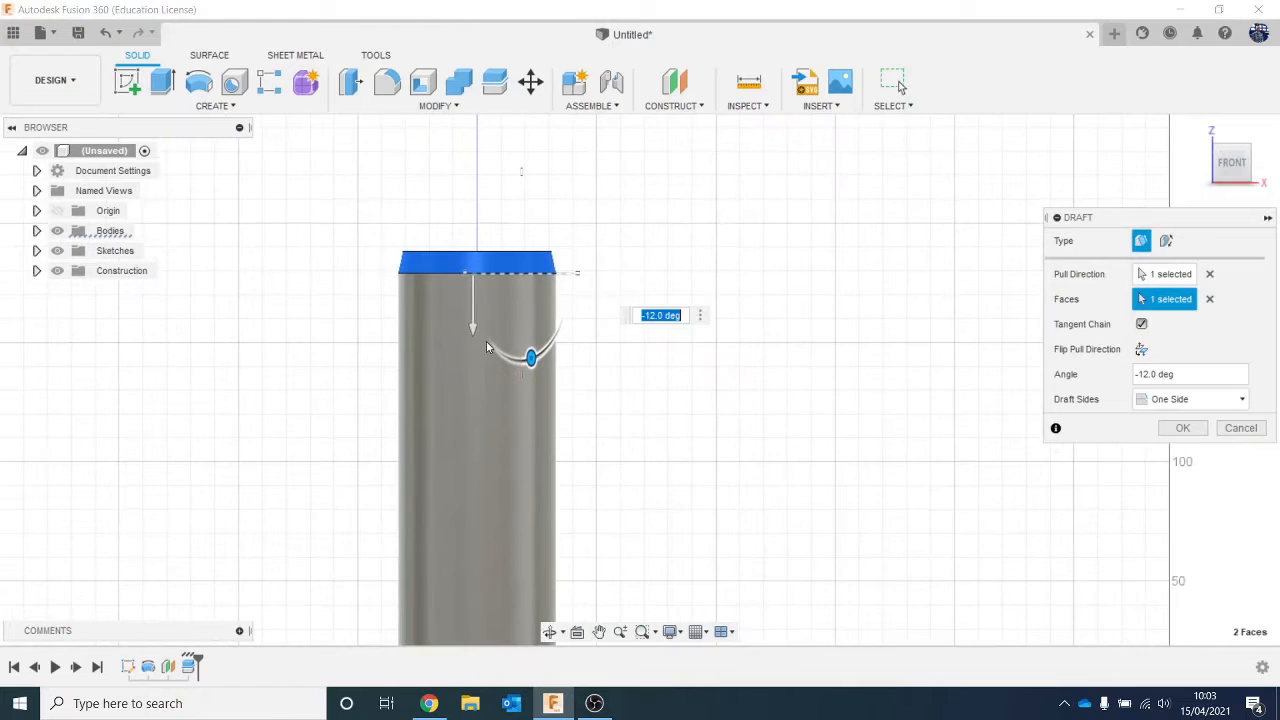
pyautogui.scroll(3, 486, 347)
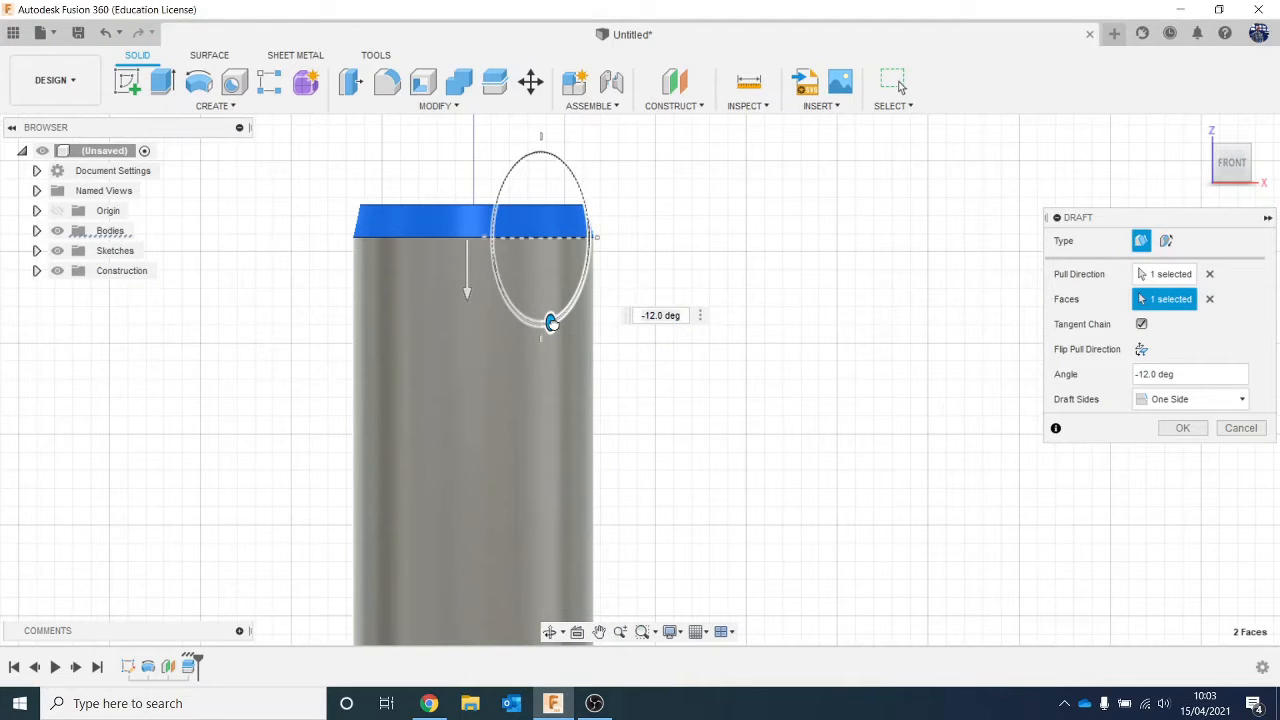
pyautogui.moveTo(551, 322); pyautogui.dragTo(583, 344)
pyautogui.click(1182, 427)
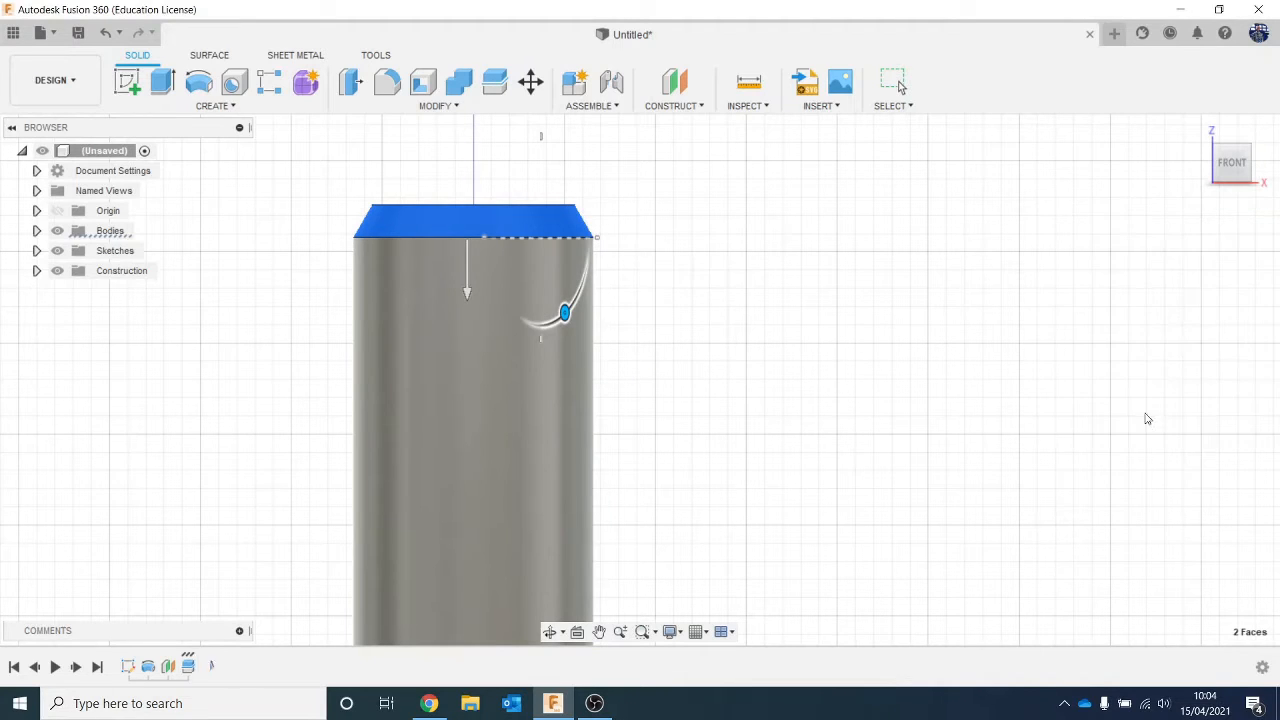
# Combine the main cylinder and the tapered top slice into one body using the Join operation
pyautogui.scroll(-3, 674, 443)
pyautogui.scroll(1, 665, 343)
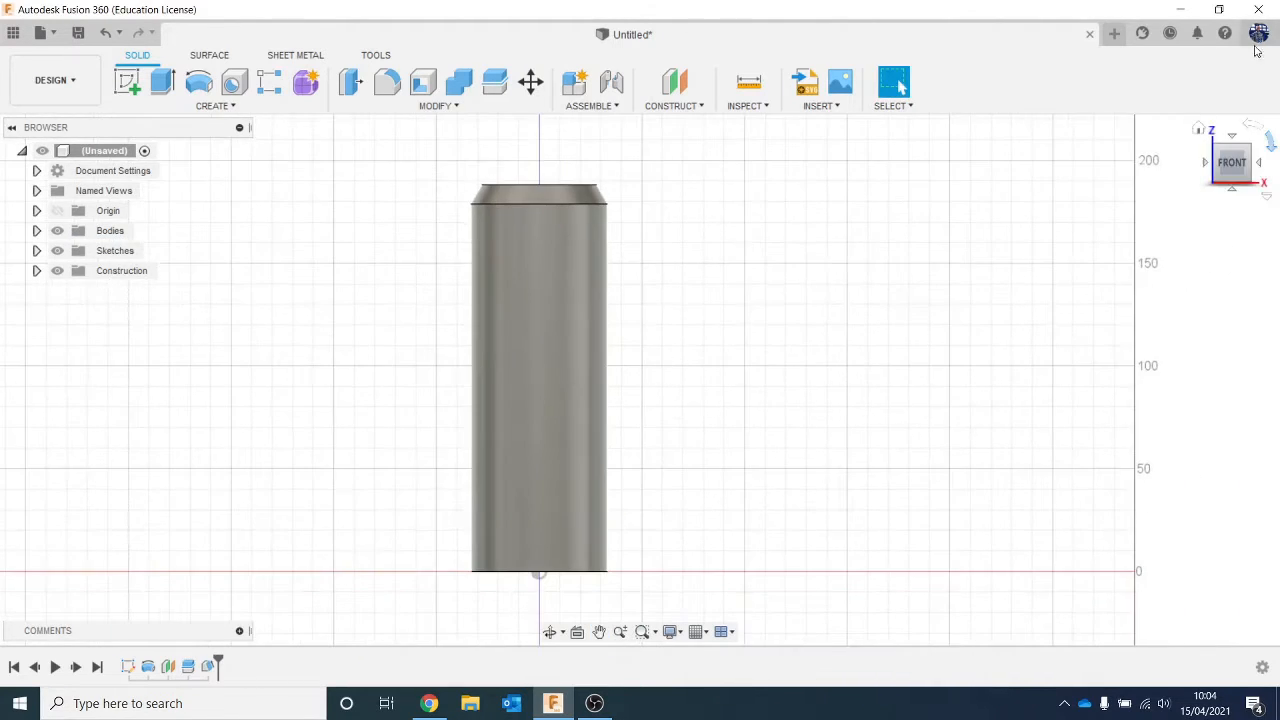
pyautogui.moveTo(1228, 166); pyautogui.dragTo(1191, 189)
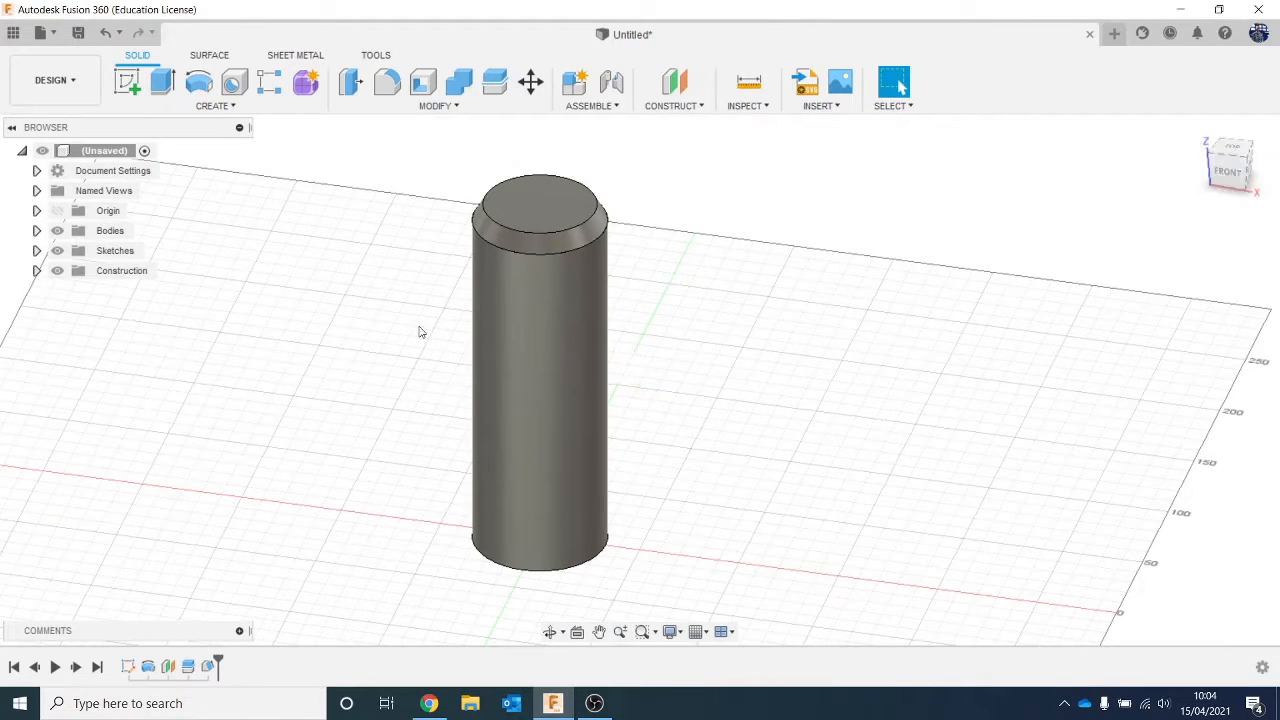
pyautogui.scroll(3, 443, 309)
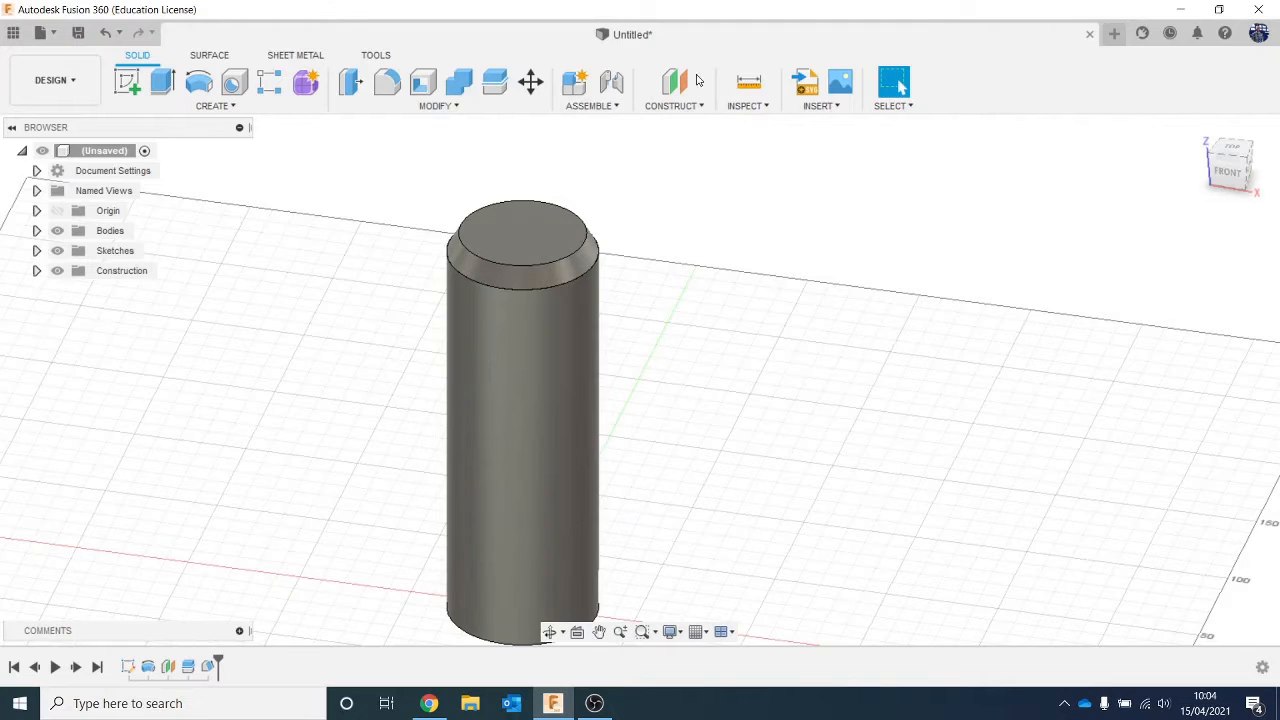
pyautogui.click(458, 82)
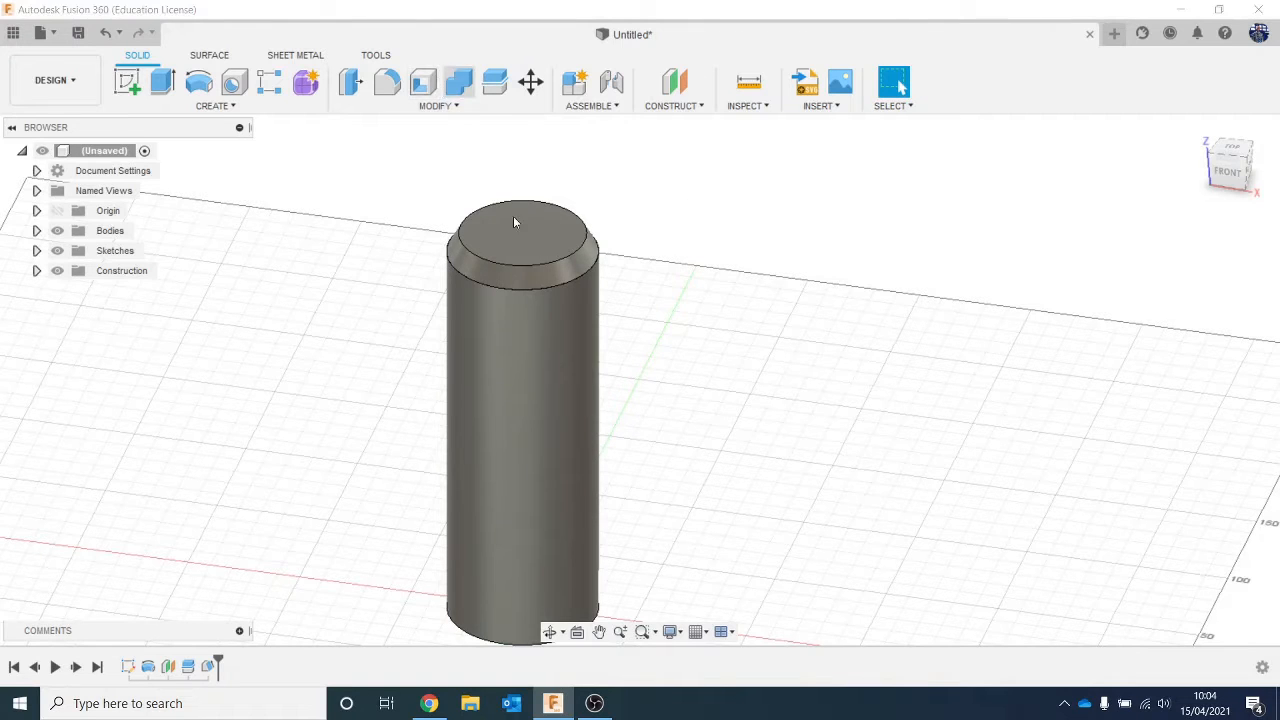
pyautogui.click(550, 356)
pyautogui.click(523, 240)
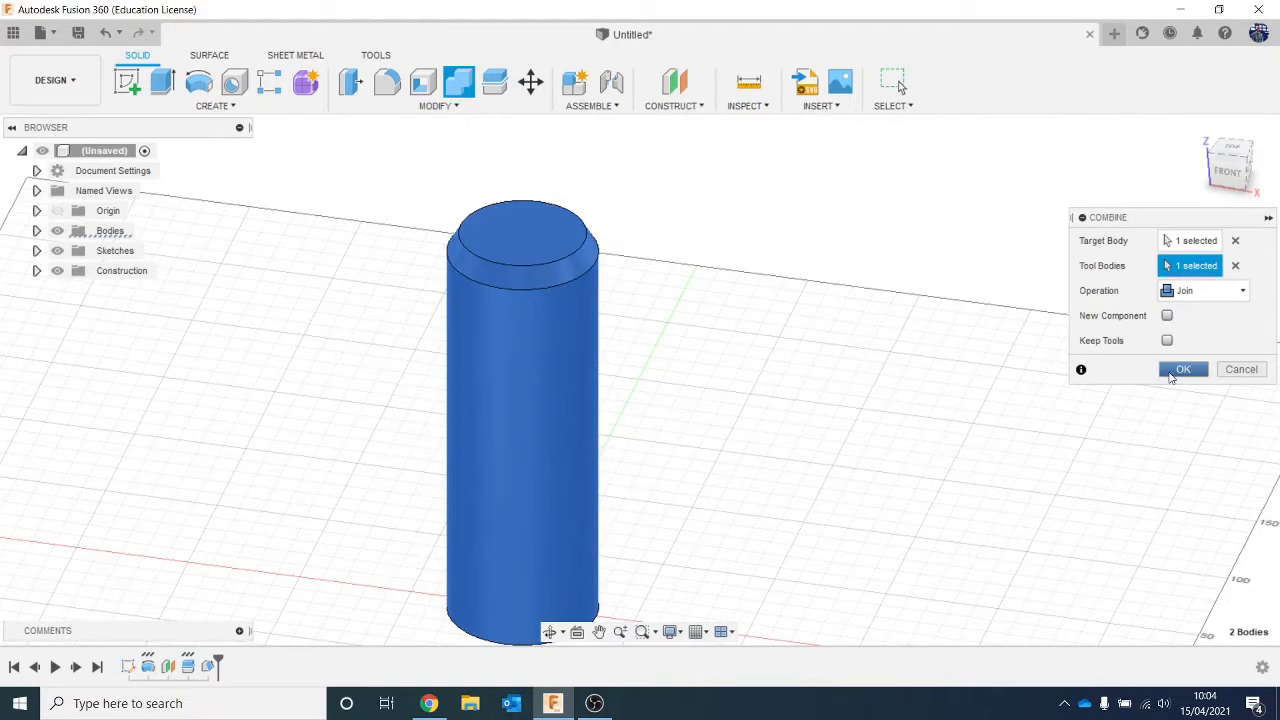
pyautogui.click(1180, 370)
# Sketch on the can's top face and offset its circular edge inward by about 2.27 mm
pyautogui.scroll(2, 489, 277)
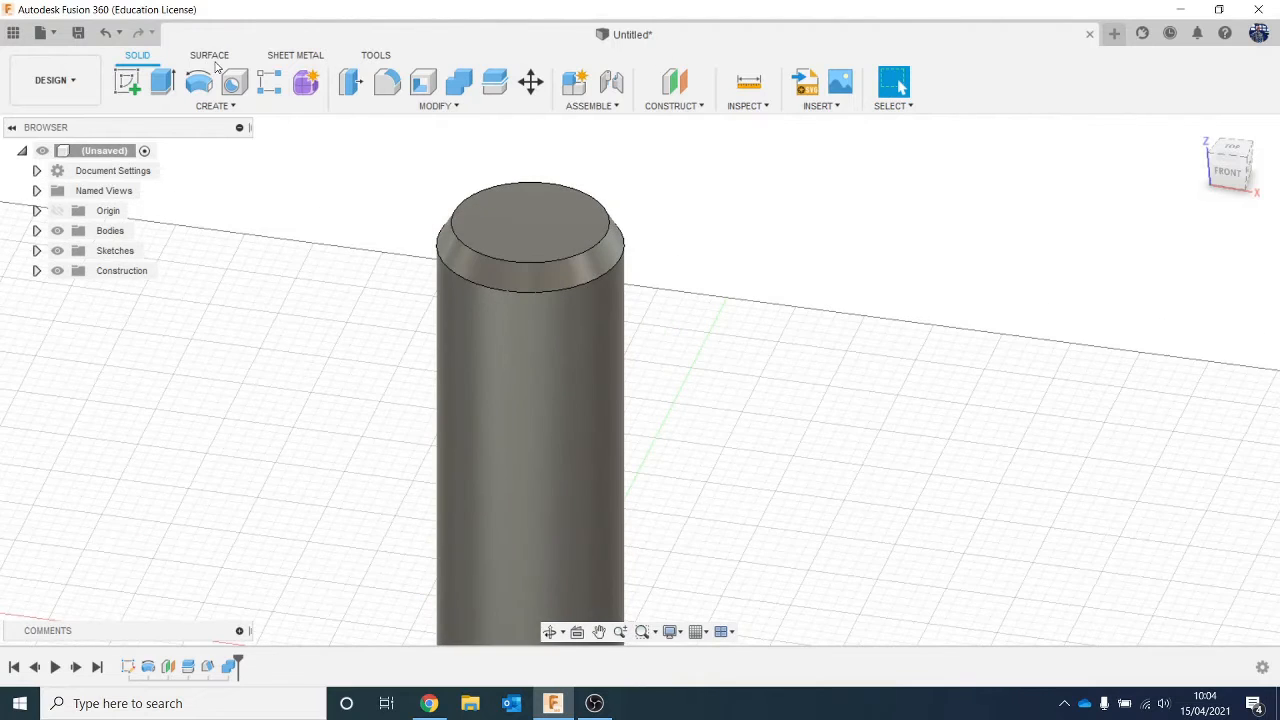
pyautogui.click(127, 82)
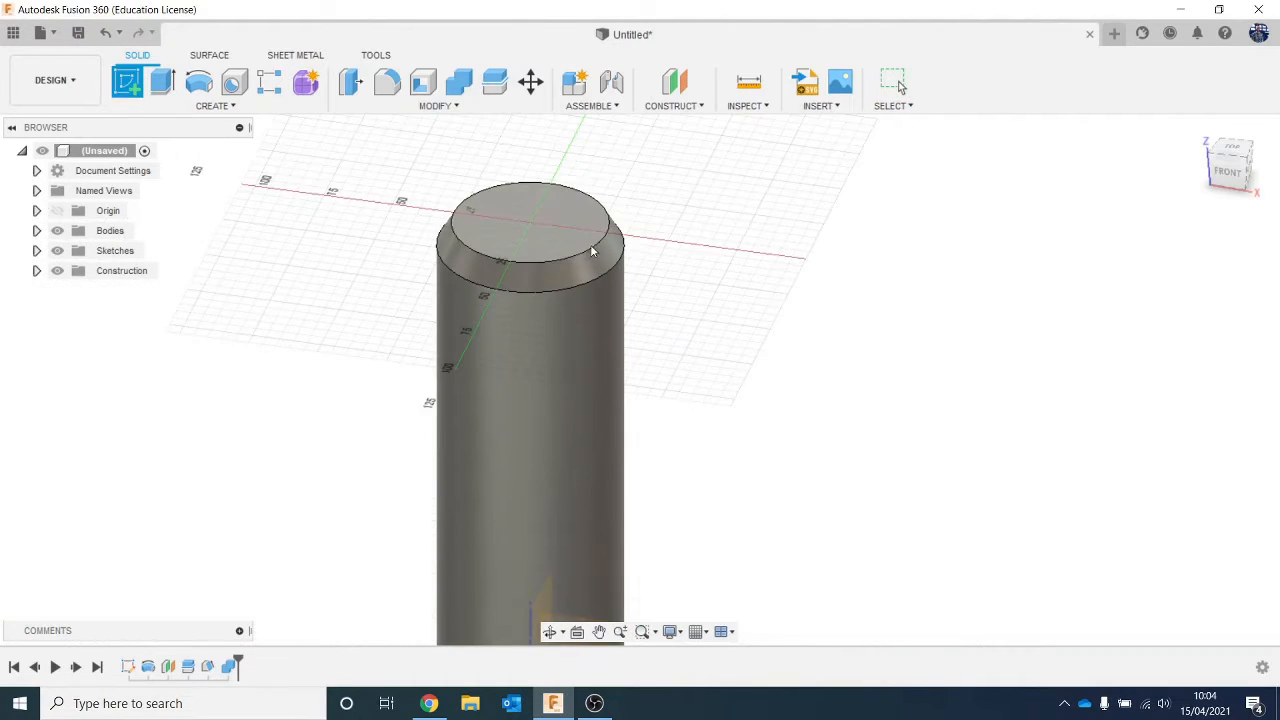
pyautogui.click(547, 215)
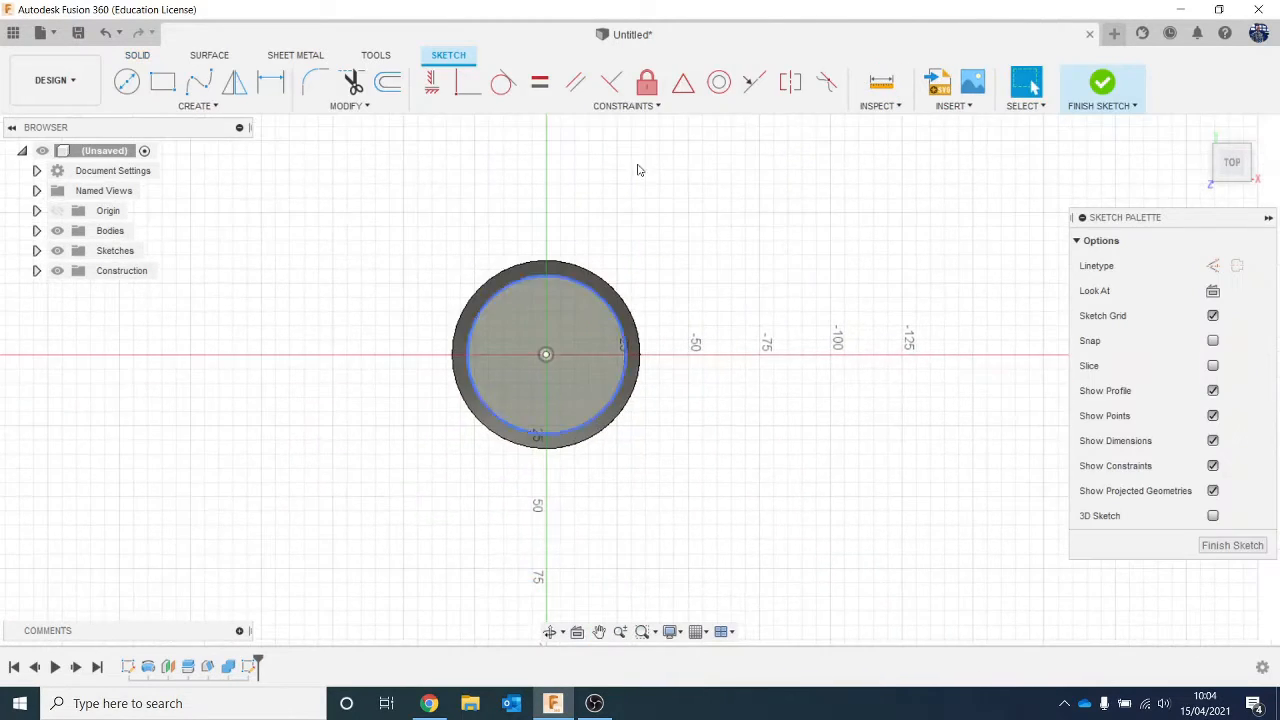
pyautogui.click(387, 82)
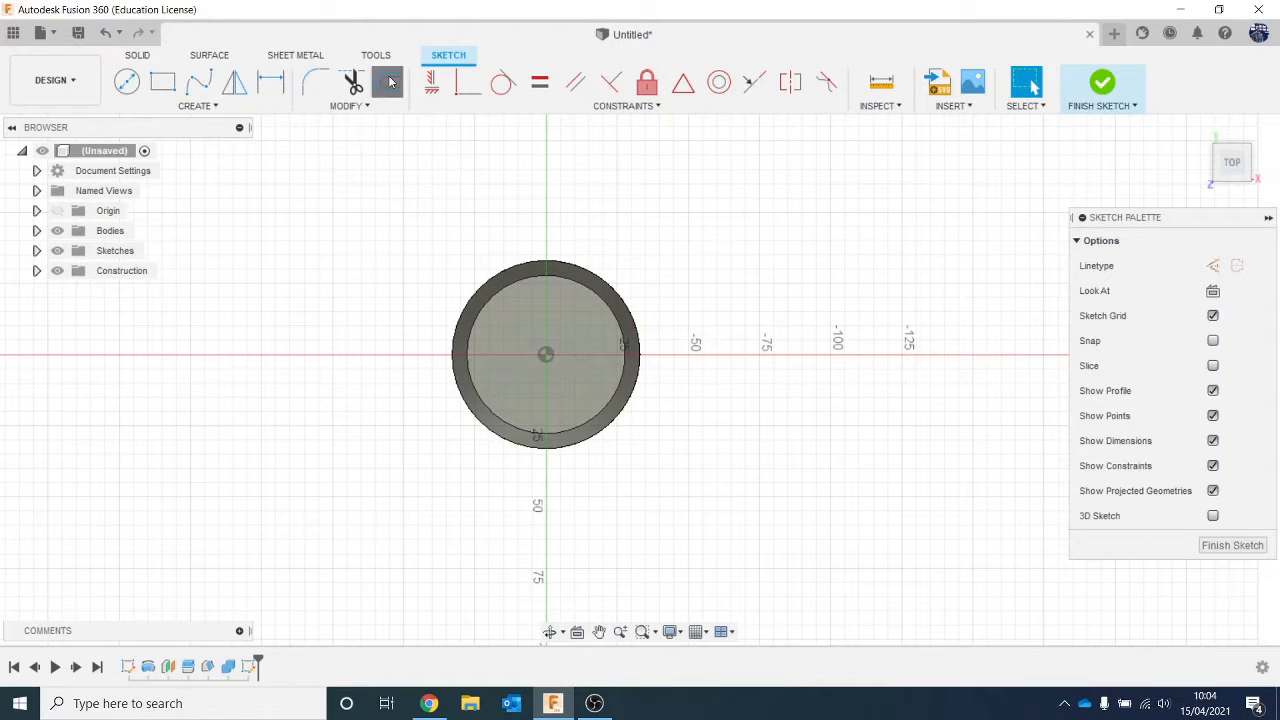
pyautogui.click(529, 275)
pyautogui.click(529, 275)
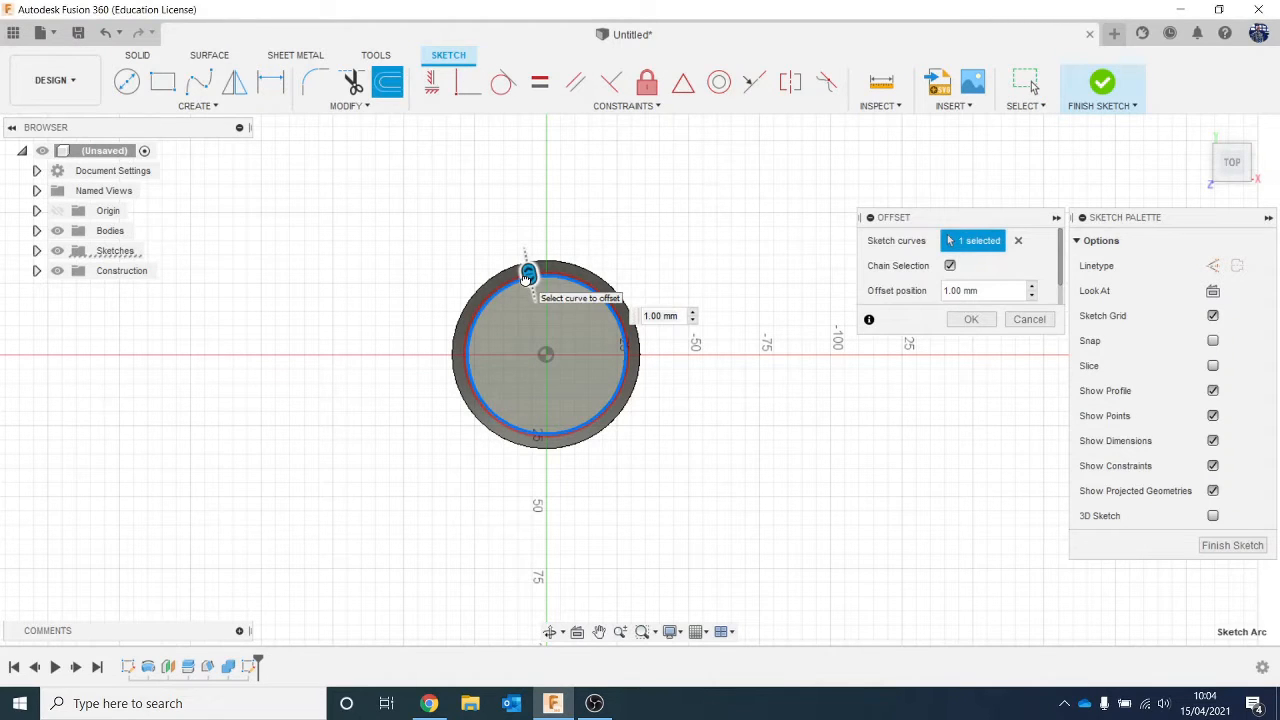
pyautogui.moveTo(529, 276); pyautogui.dragTo(530, 286)
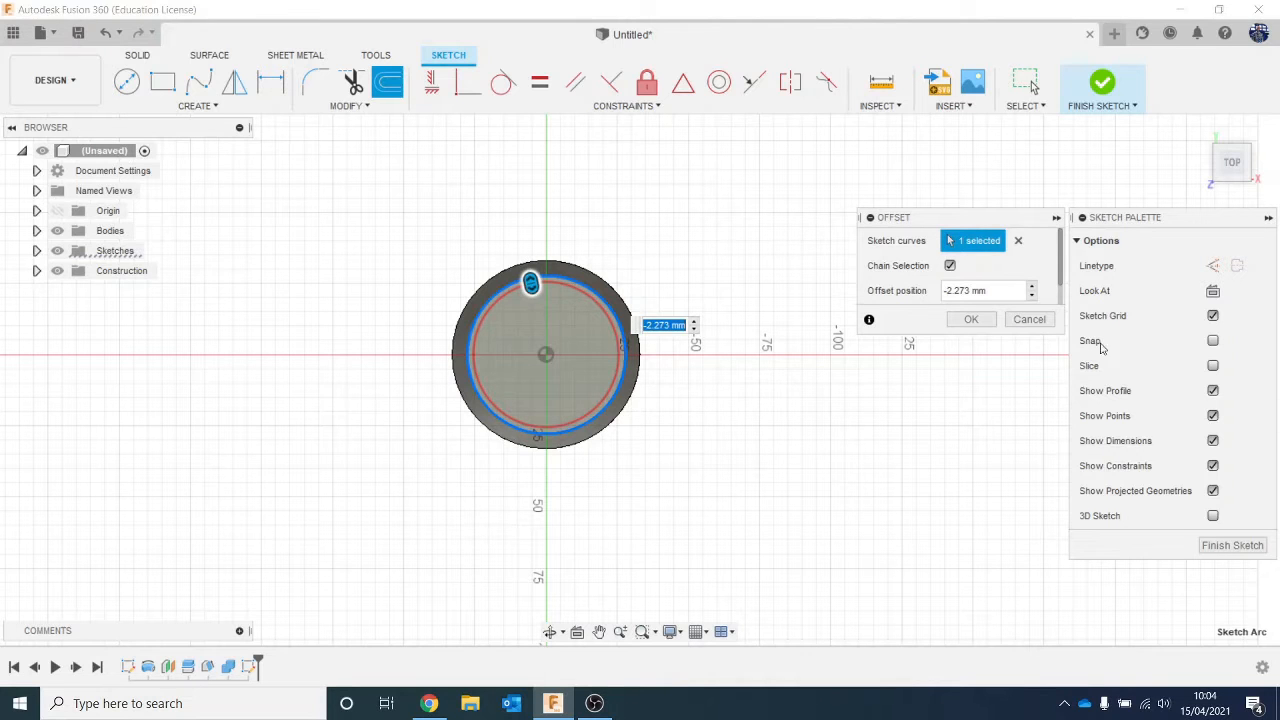
pyautogui.click(986, 320)
# Cut the inner circle profile about 7.5 mm down into the can's top with an Extrude
pyautogui.moveTo(1234, 170); pyautogui.dragTo(1230, 140)
pyautogui.scroll(-1, 922, 480)
pyautogui.scroll(-1, 922, 480)
pyautogui.moveTo(877, 514); pyautogui.dragTo(794, 443, button='middle')
pyautogui.scroll(3, 600, 390)
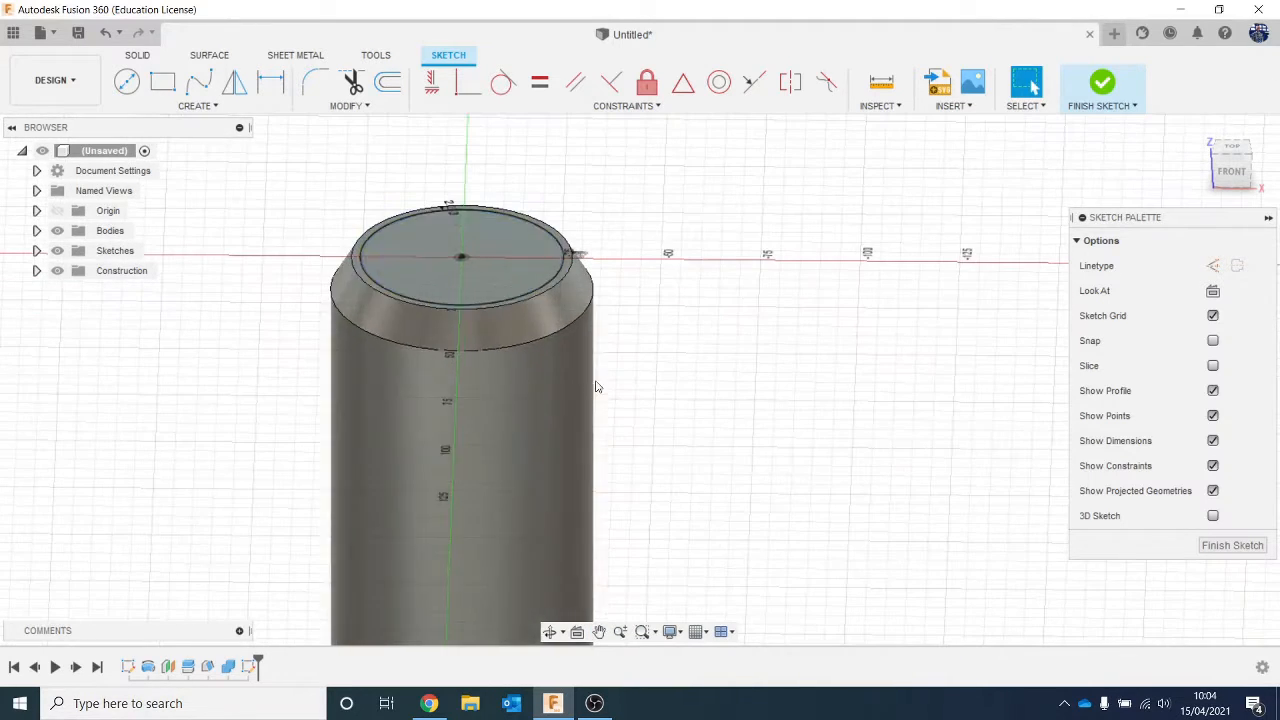
pyautogui.click(500, 294)
pyautogui.press('e')
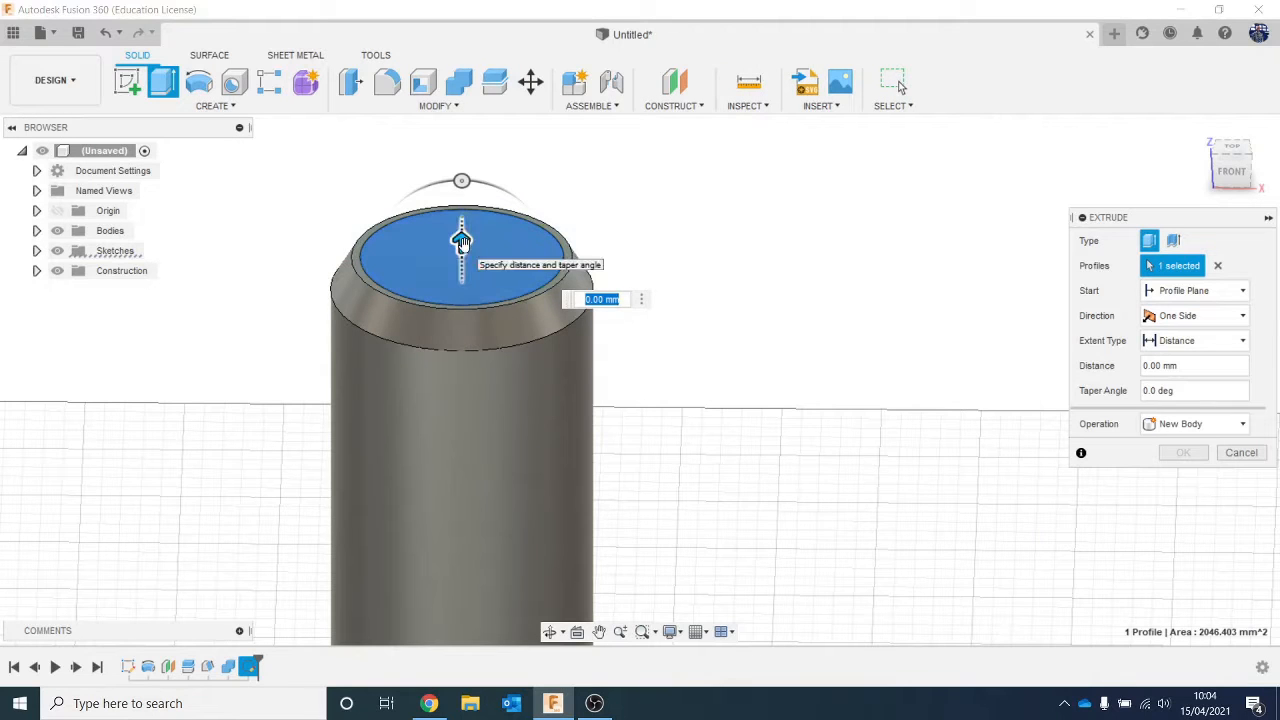
pyautogui.click(1231, 172)
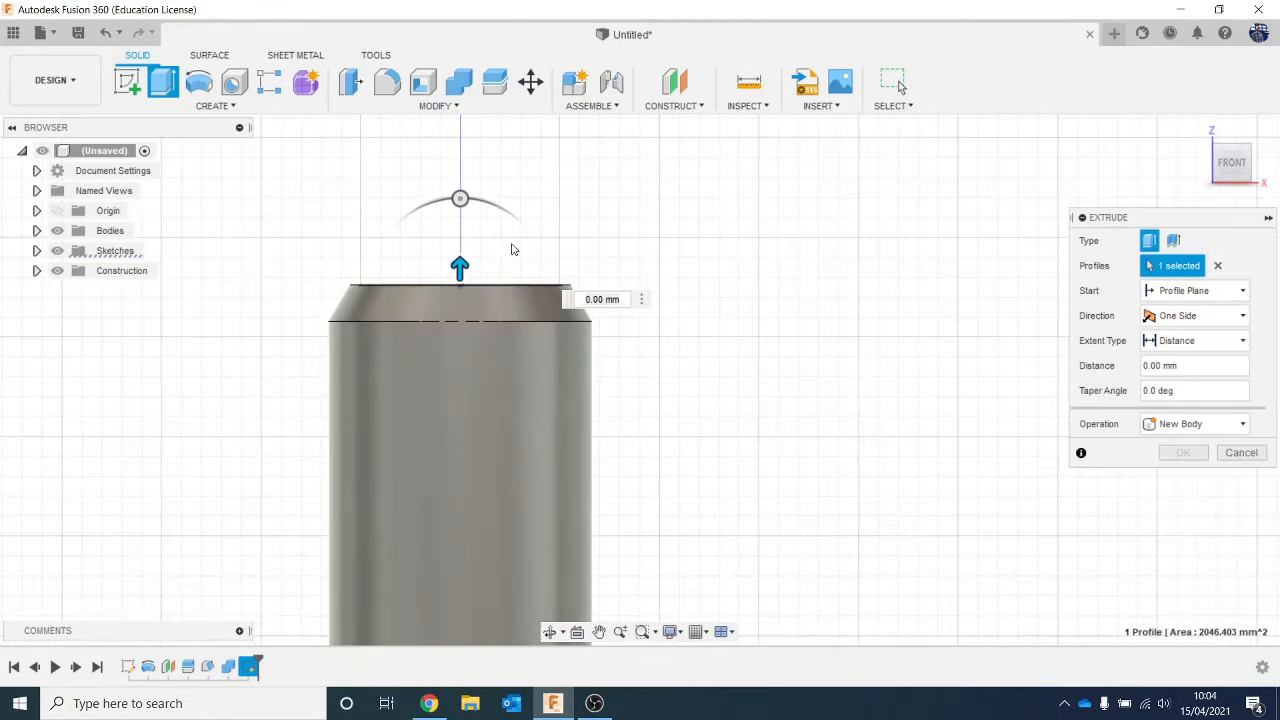
pyautogui.moveTo(461, 266); pyautogui.dragTo(458, 298)
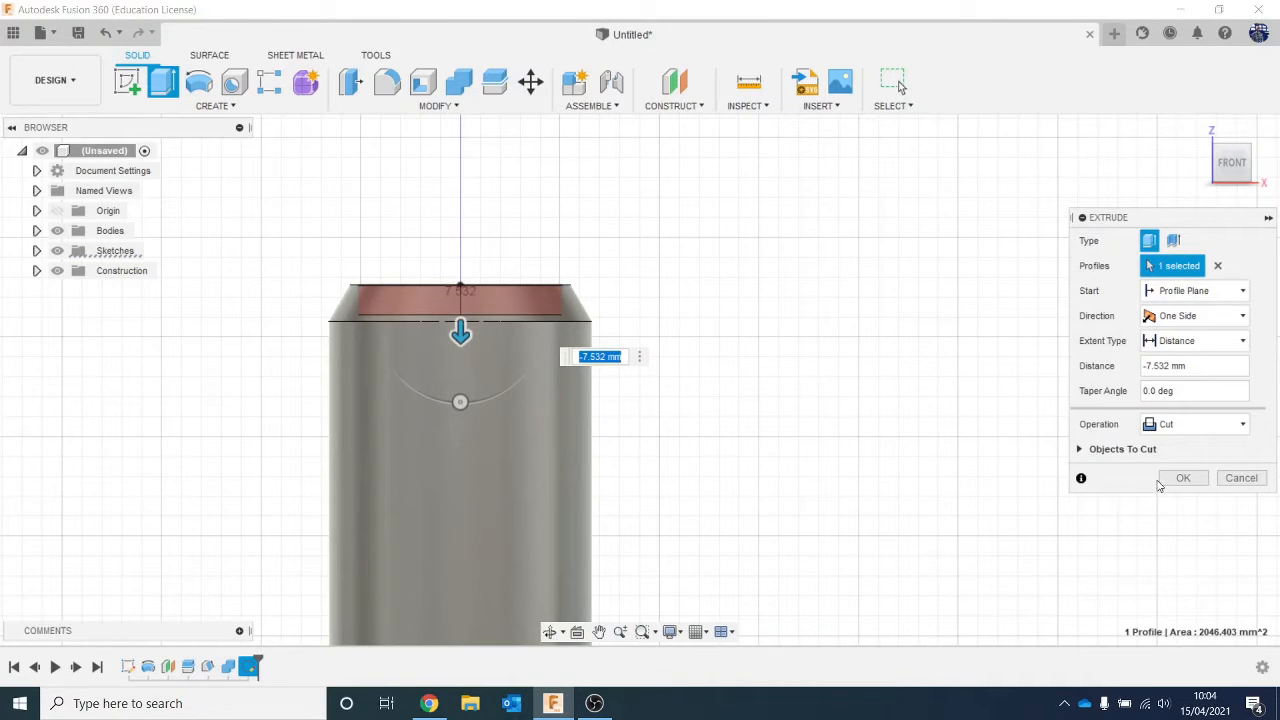
pyautogui.click(1160, 481)
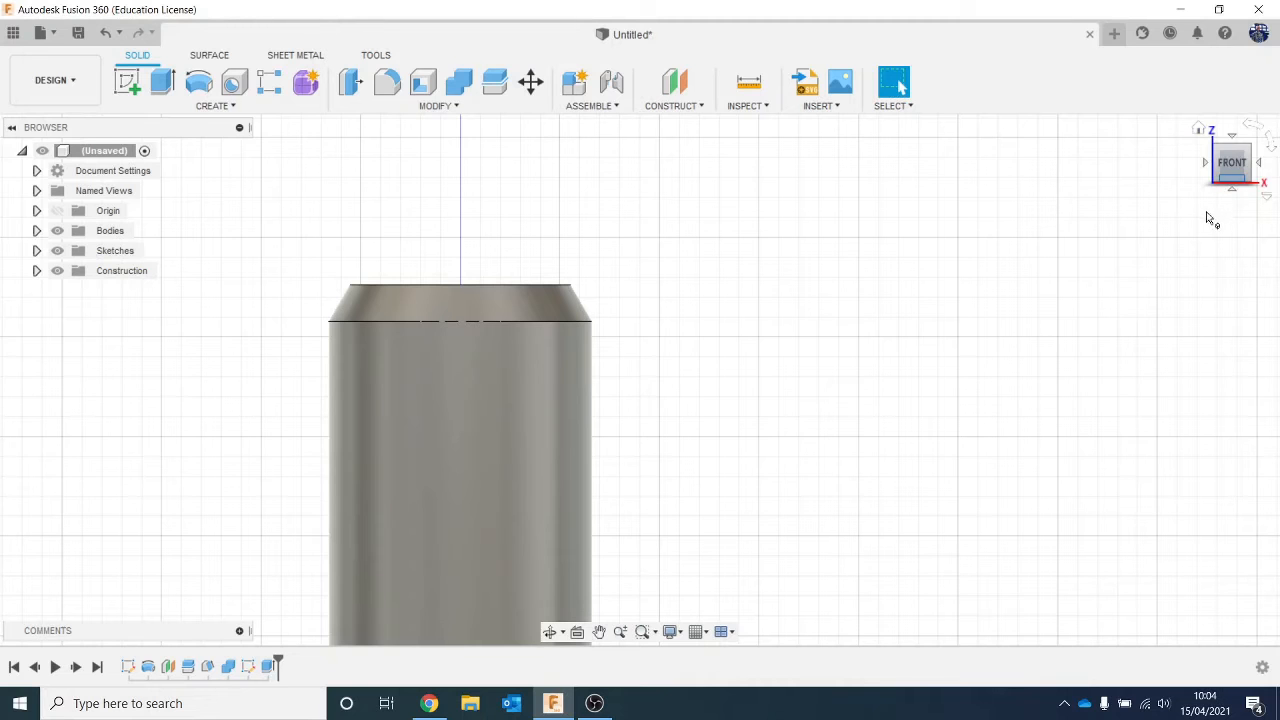
# Edit the top recess extrude and reduce its cut depth to about 5.8 mm
pyautogui.moveTo(1237, 173); pyautogui.dragTo(1207, 202)
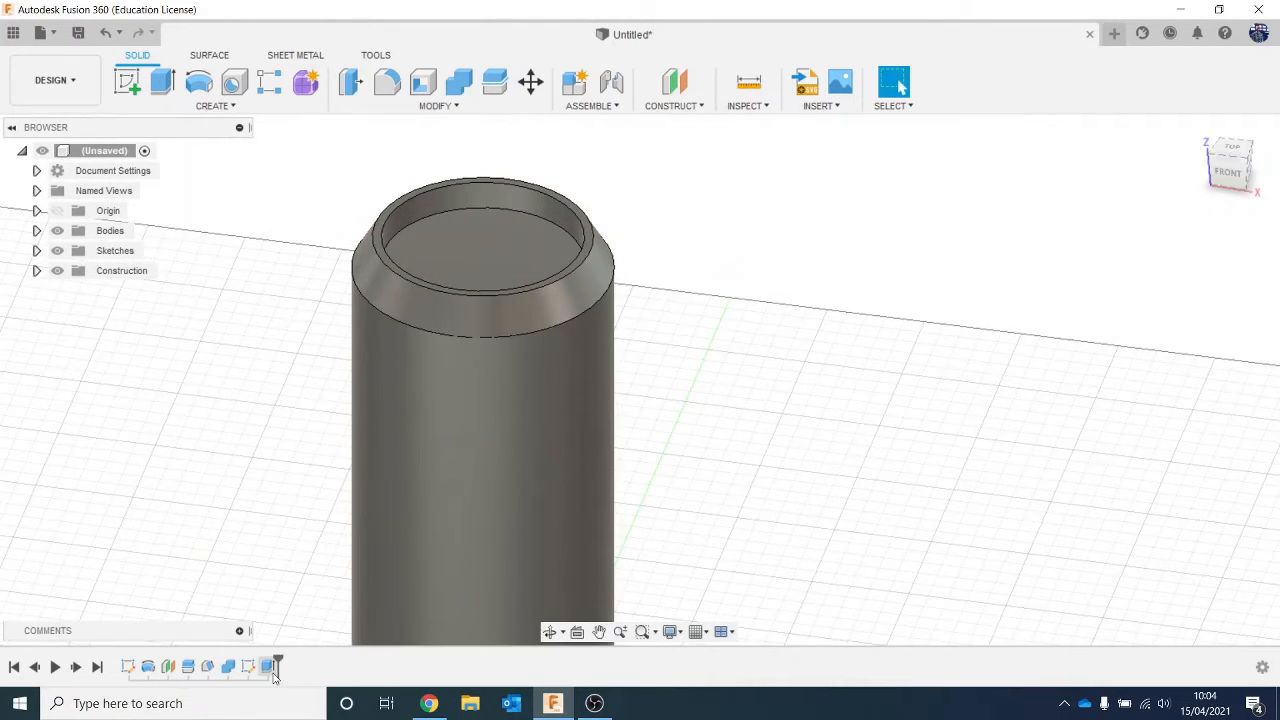
pyautogui.rightClick(273, 670)
pyautogui.click(305, 502)
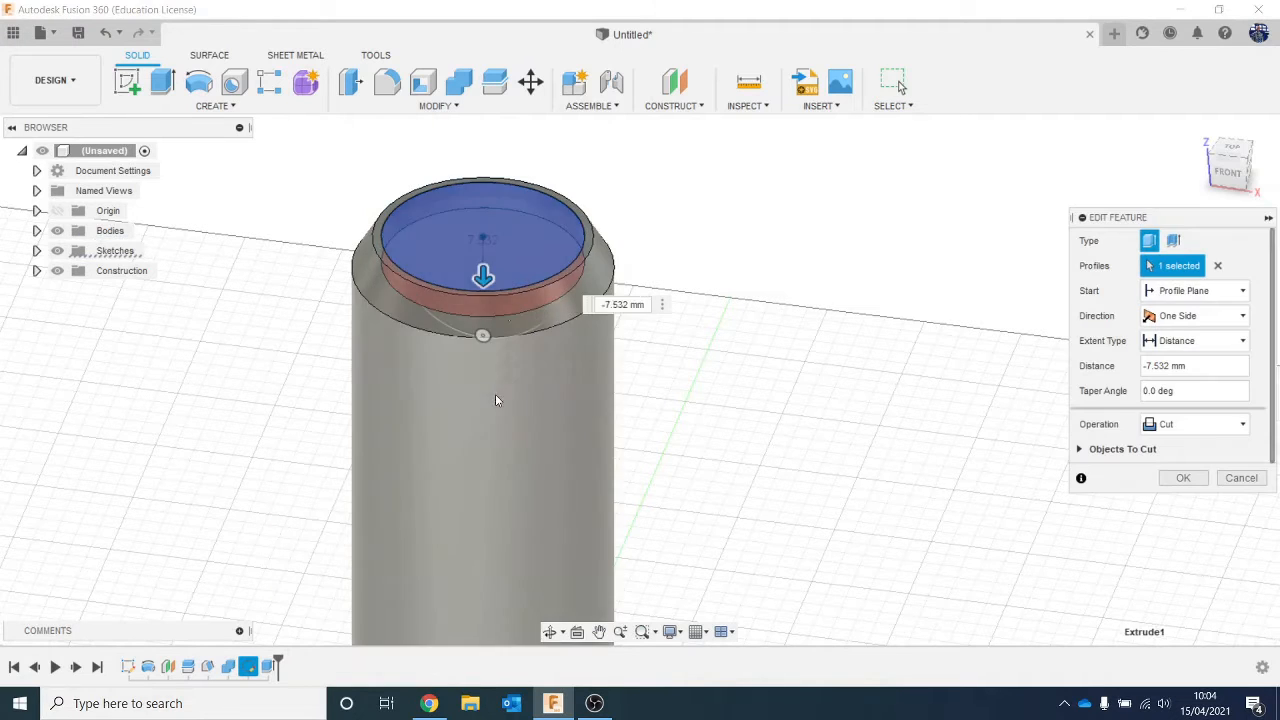
pyautogui.moveTo(483, 276); pyautogui.dragTo(483, 272)
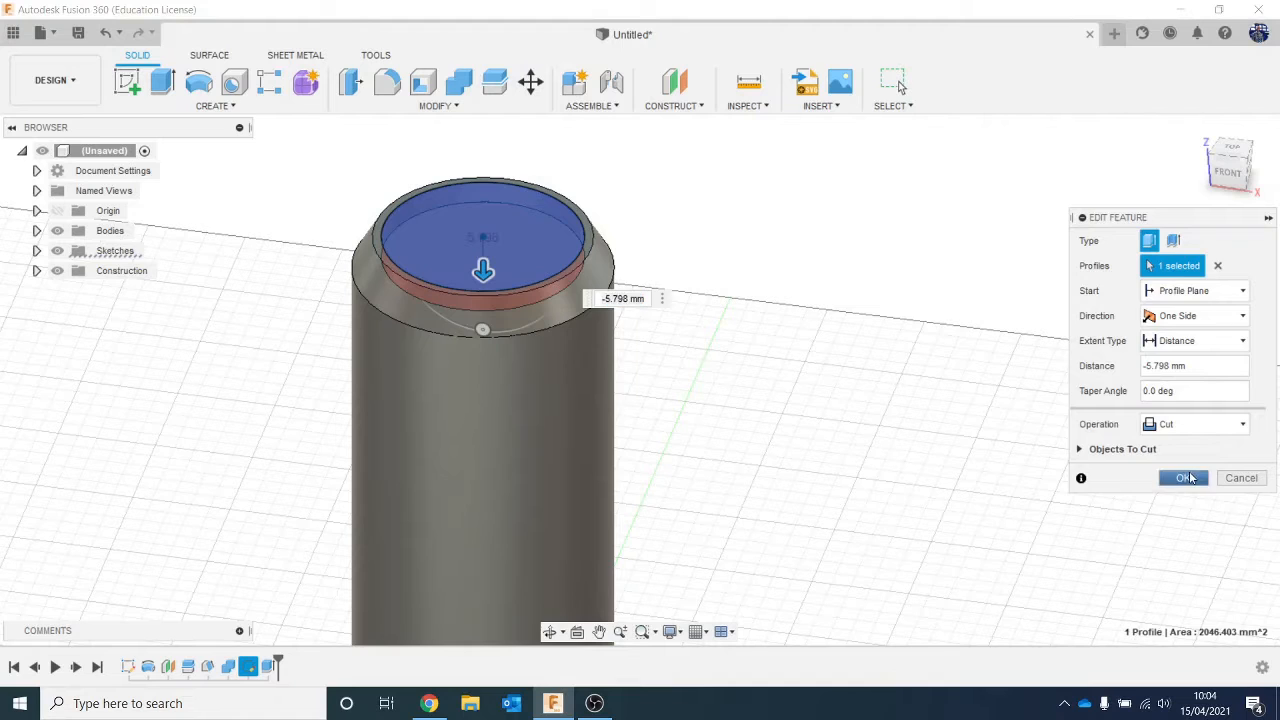
pyautogui.click(1186, 478)
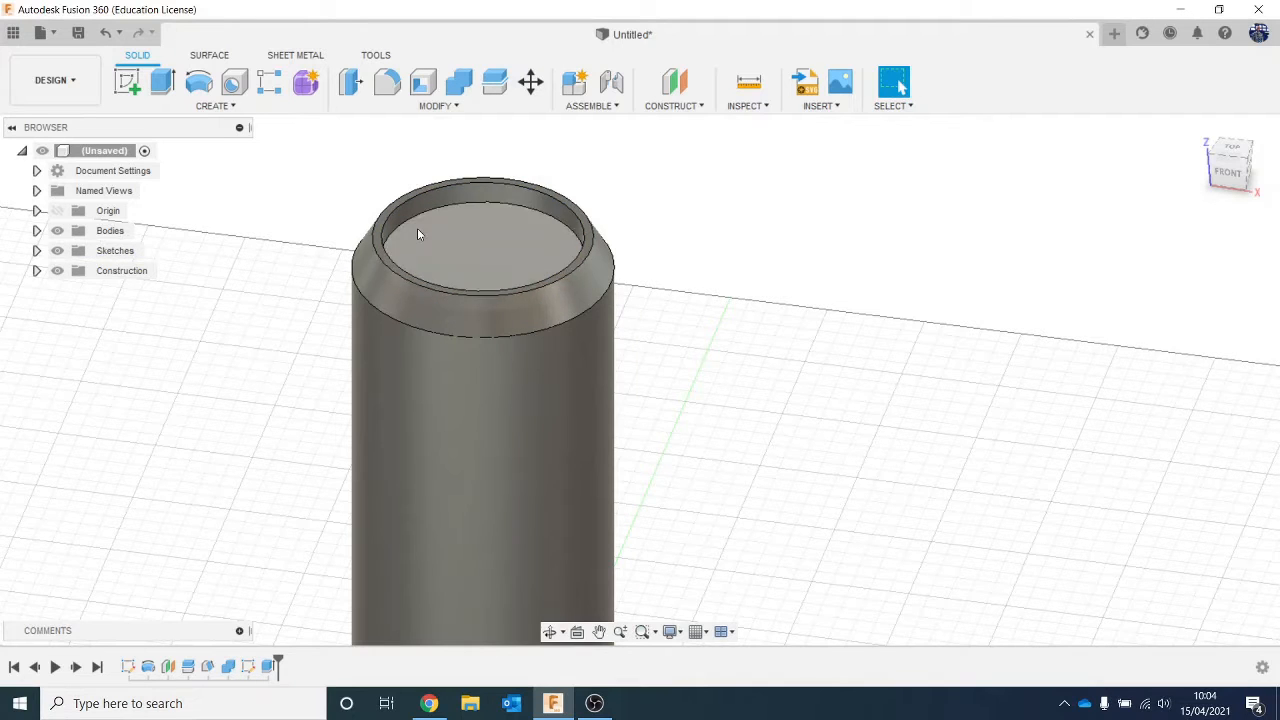
# Add a solid circular Pipe with a 3.474 mm section along the top face's outer edge, using the Join operation
pyautogui.click(263, 107)
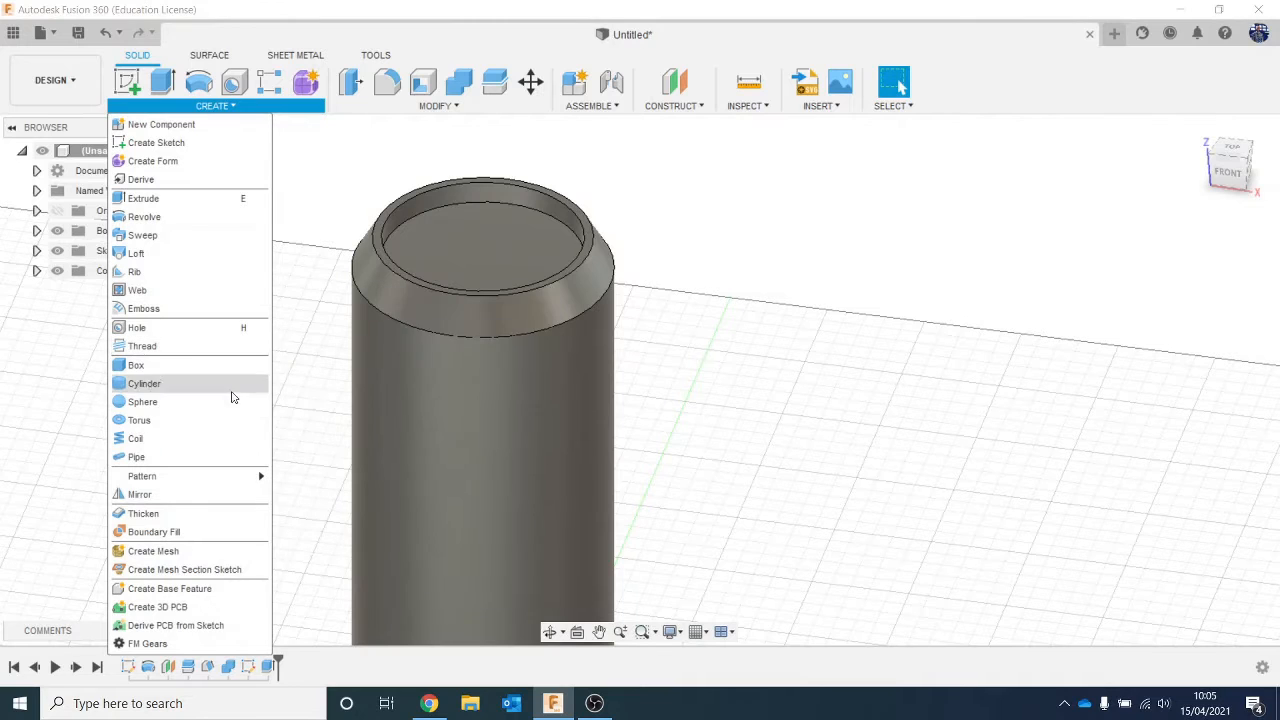
pyautogui.click(194, 464)
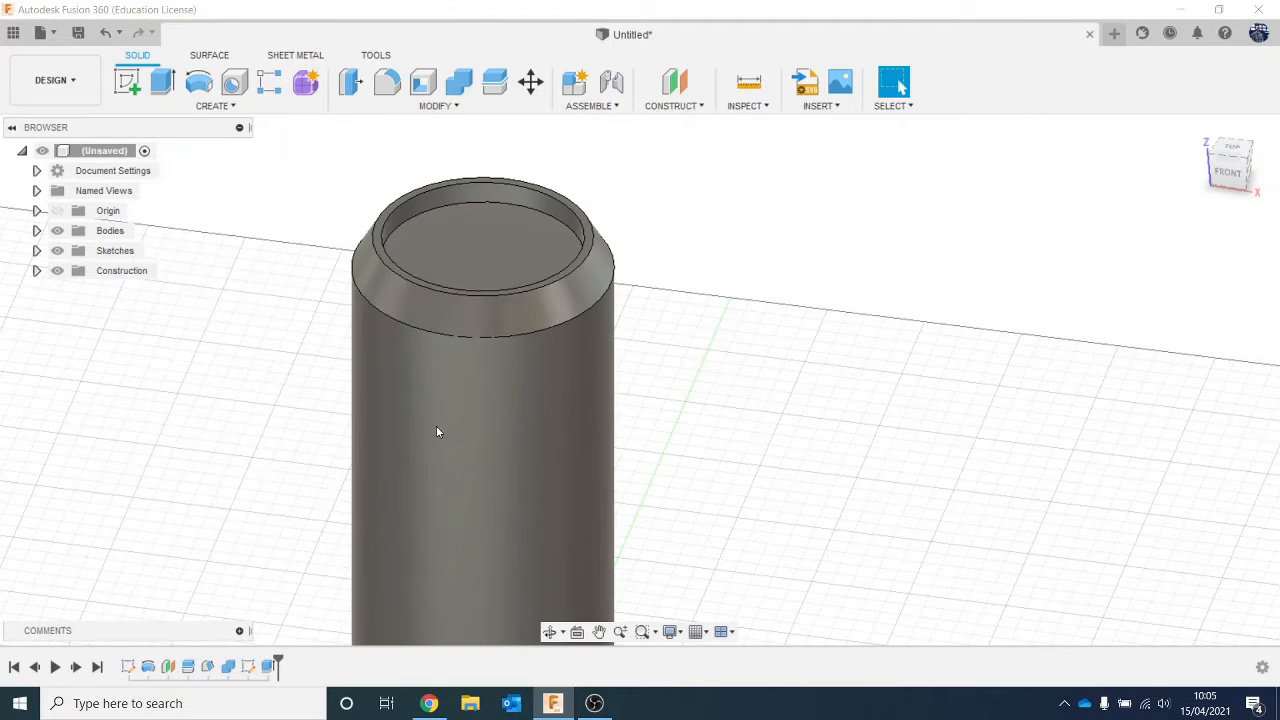
pyautogui.click(370, 254)
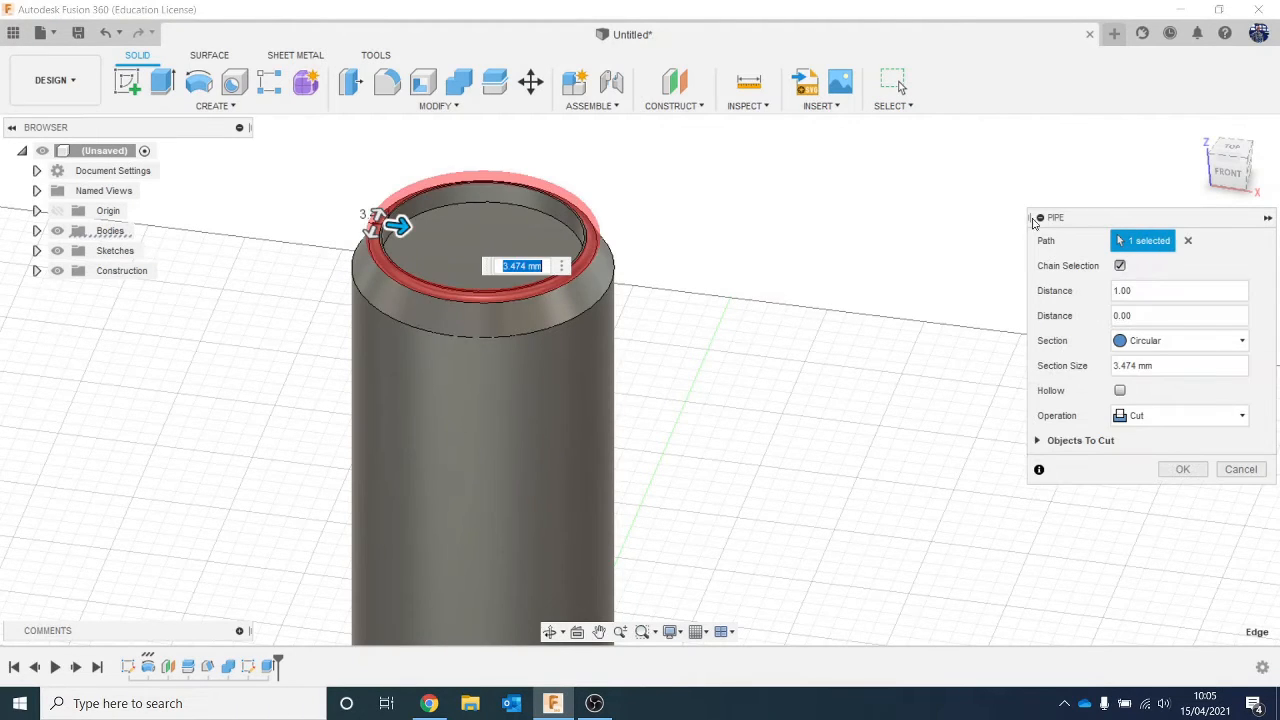
pyautogui.click(1155, 416)
pyautogui.click(1165, 438)
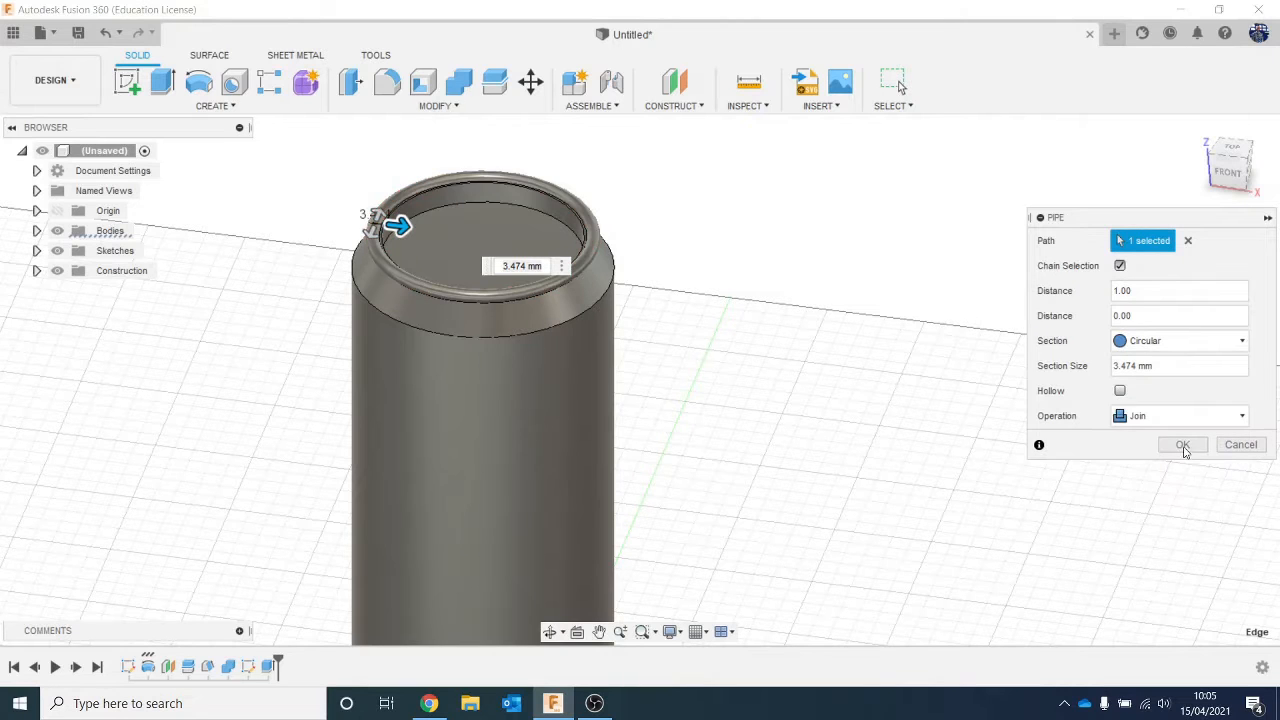
pyautogui.click(1183, 445)
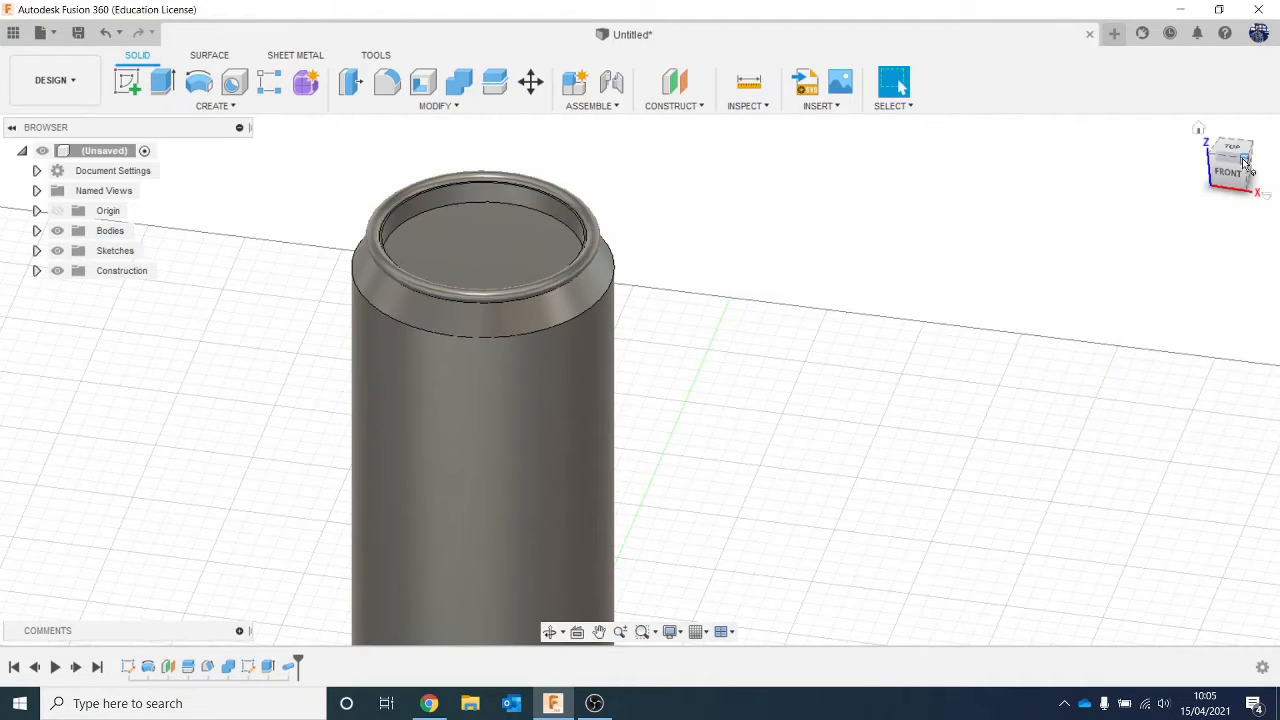
# Edit the recess extrude so the cut goes only about 3.3 mm below the can's top
pyautogui.moveTo(1226, 157)
pyautogui.mouseDown()
pyautogui.moveTo(1268, 168)
pyautogui.moveTo(1260, 150)
pyautogui.mouseUp()
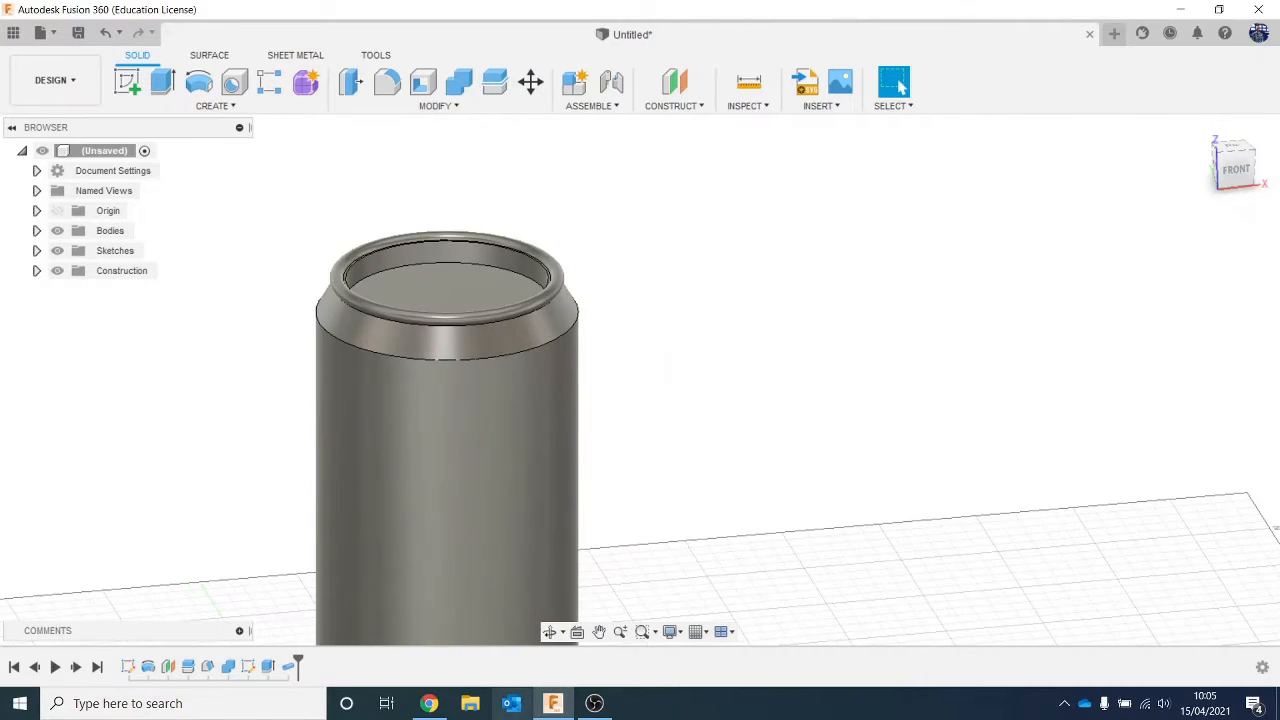
pyautogui.rightClick(274, 668)
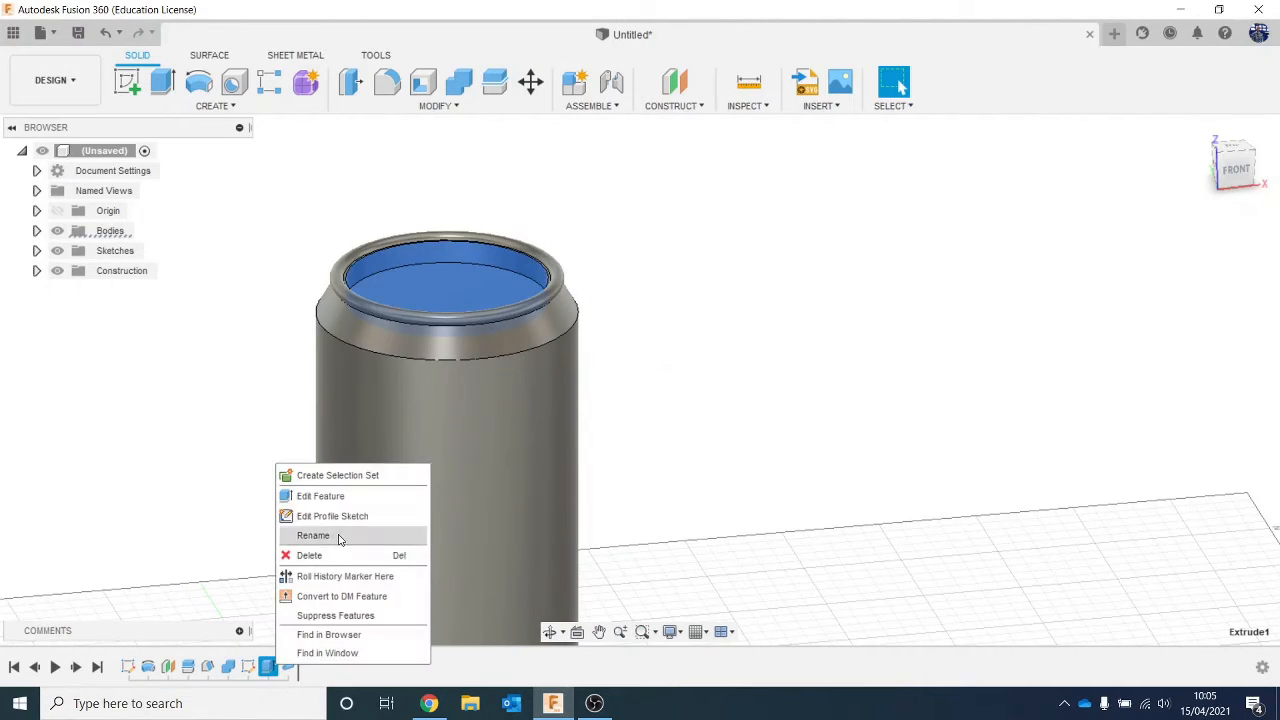
pyautogui.click(339, 497)
pyautogui.moveTo(447, 315); pyautogui.dragTo(447, 308)
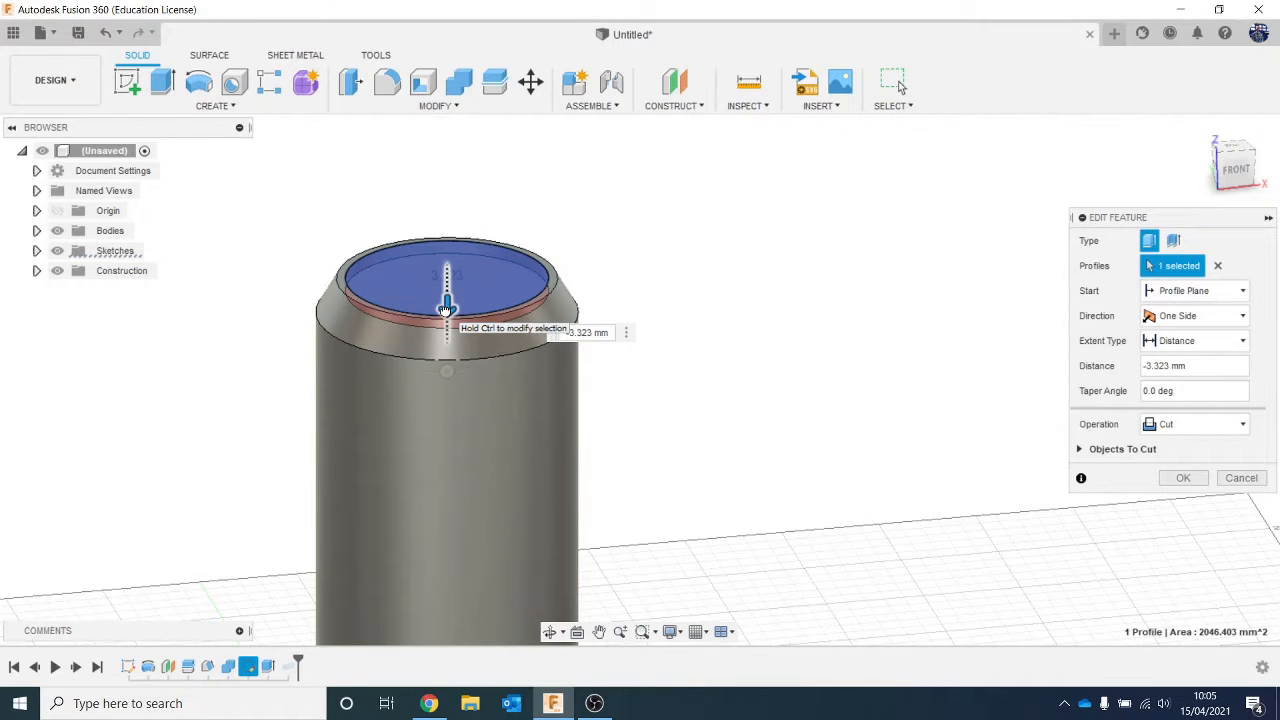
pyautogui.click(1180, 479)
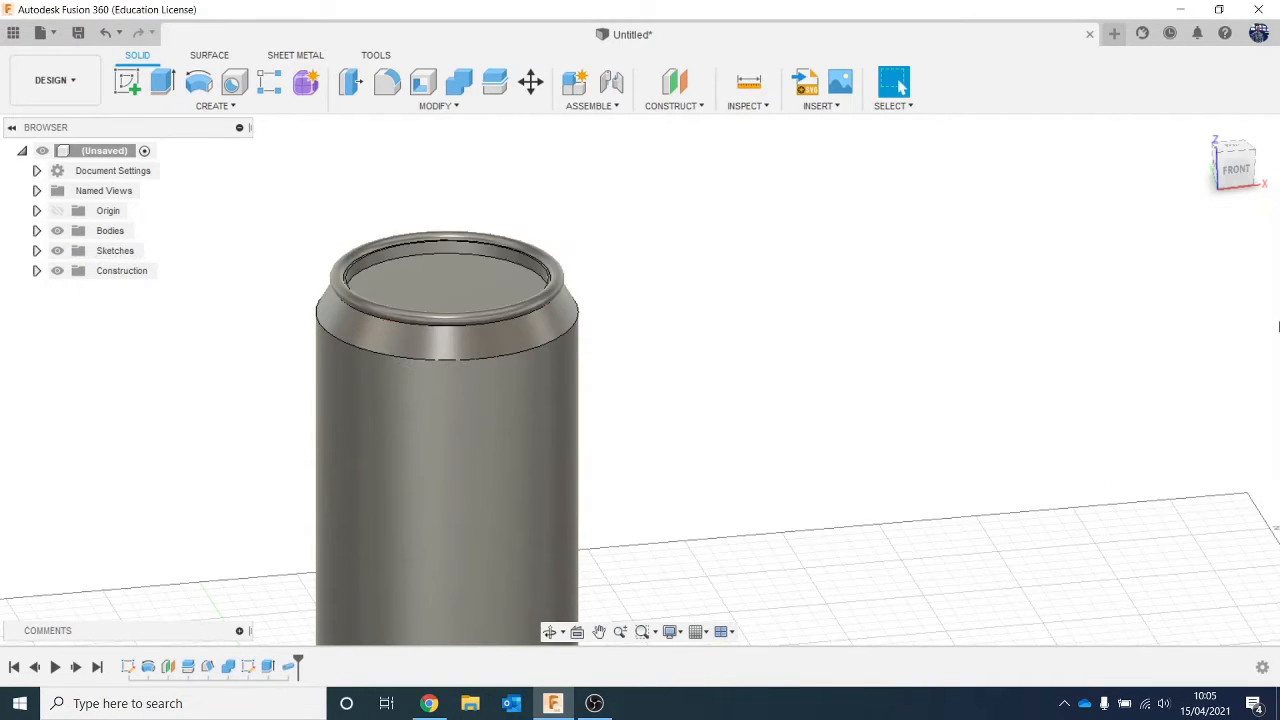
# Fillet the edge between the tapered shoulder and the can's straight wall with a 2 mm radius
pyautogui.moveTo(1236, 167)
pyautogui.mouseDown()
pyautogui.moveTo(1237, 140)
pyautogui.moveTo(1212, 190)
pyautogui.mouseUp()
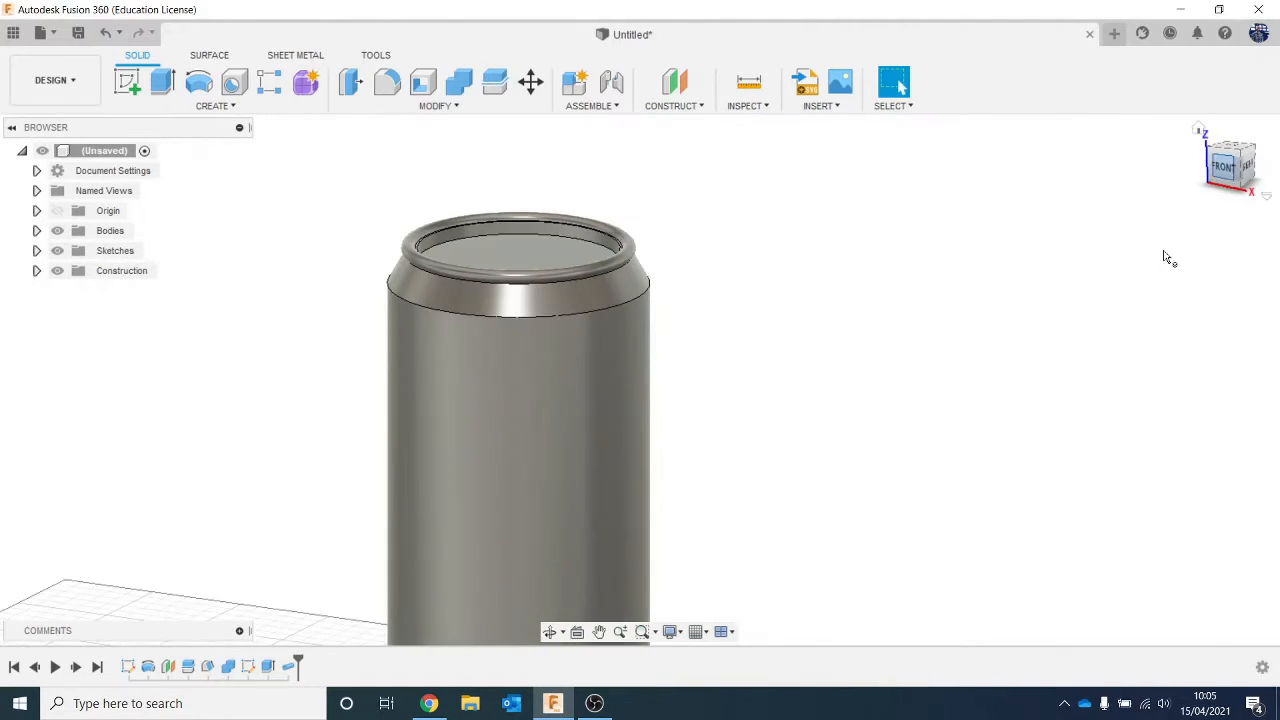
pyautogui.scroll(-2, 1009, 349)
pyautogui.scroll(3, 654, 331)
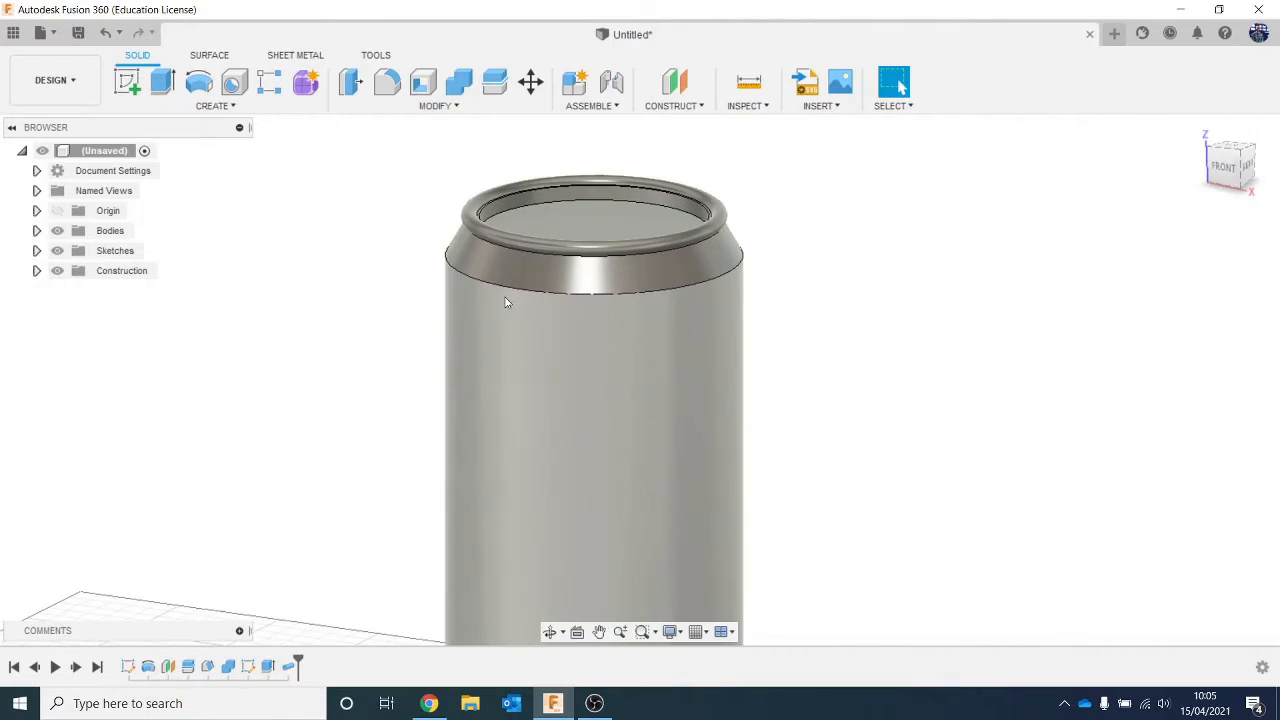
pyautogui.press('f')
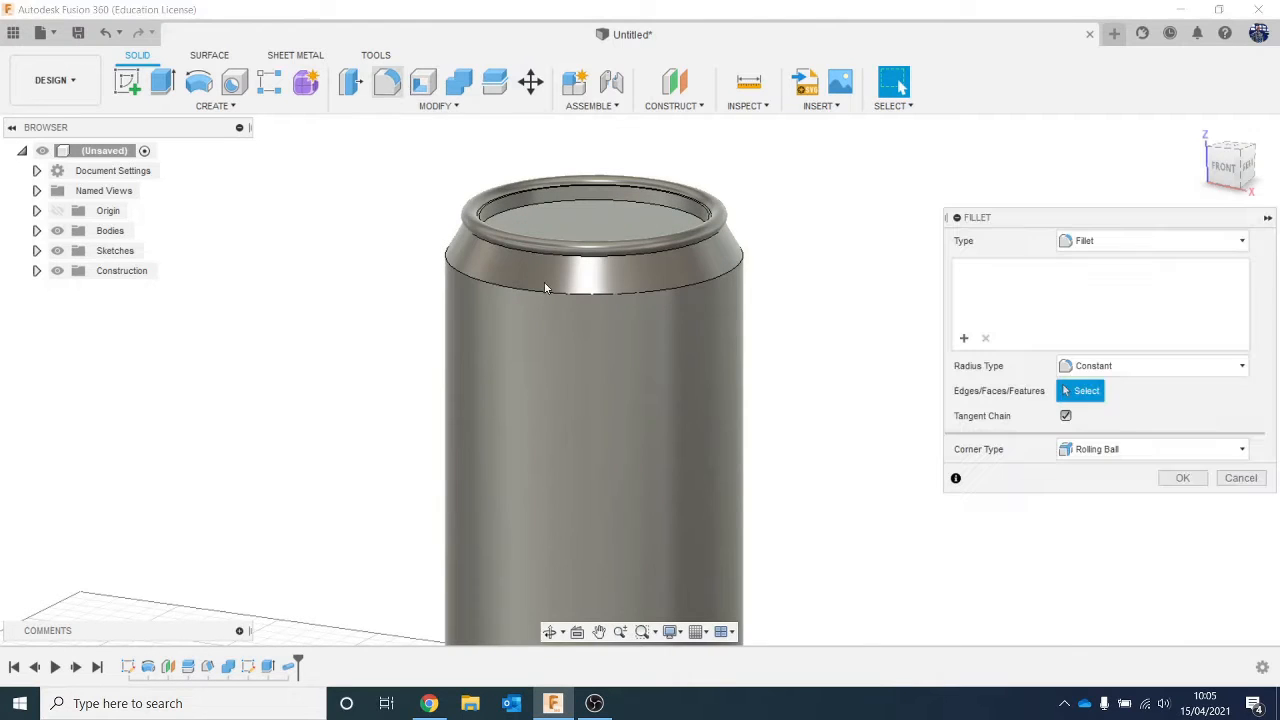
pyautogui.click(546, 291)
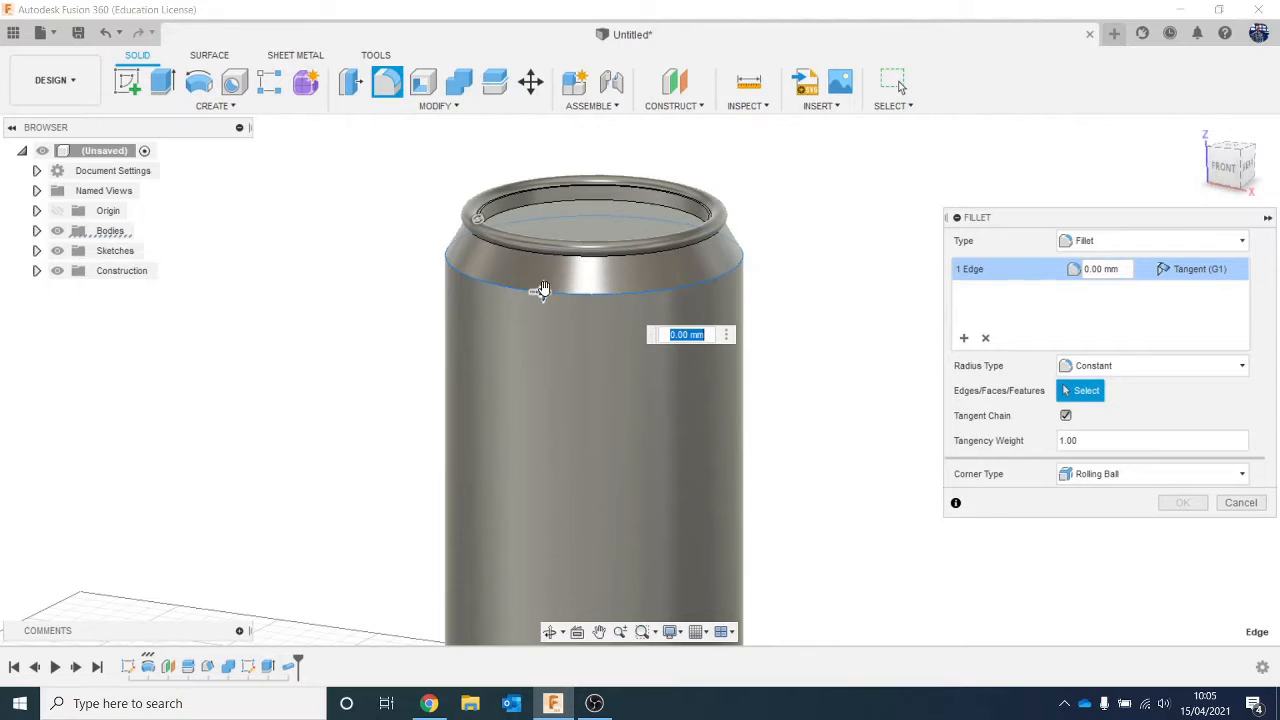
pyautogui.moveTo(543, 291); pyautogui.dragTo(543, 288)
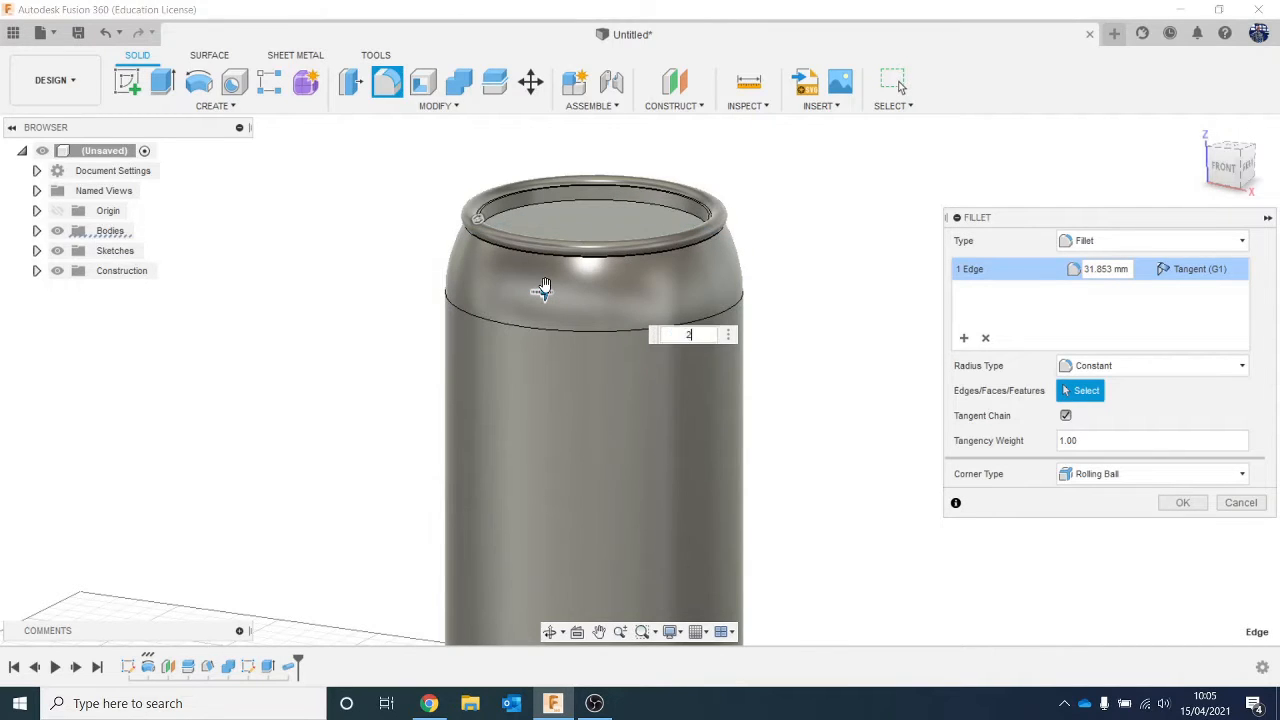
pyautogui.write('2')
pyautogui.press('Return')
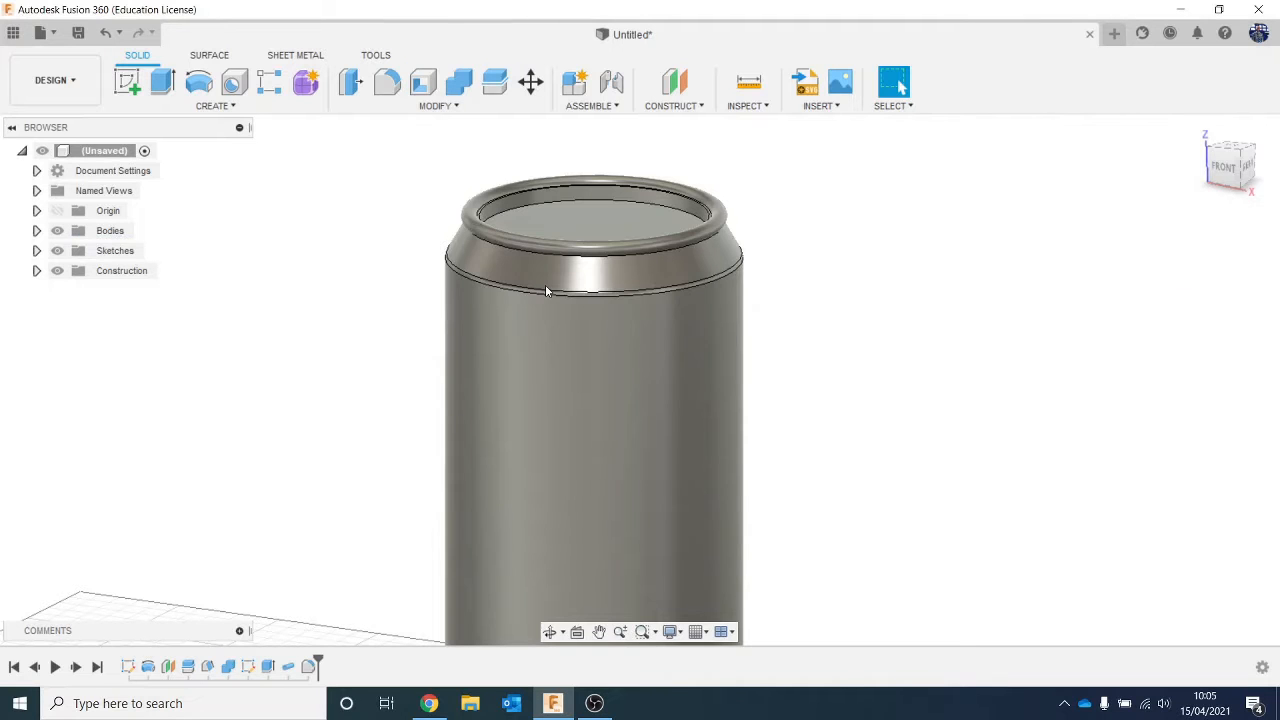
# Examine the whole can's shape and proportions from the front and slightly above
pyautogui.scroll(-2, 545, 285)
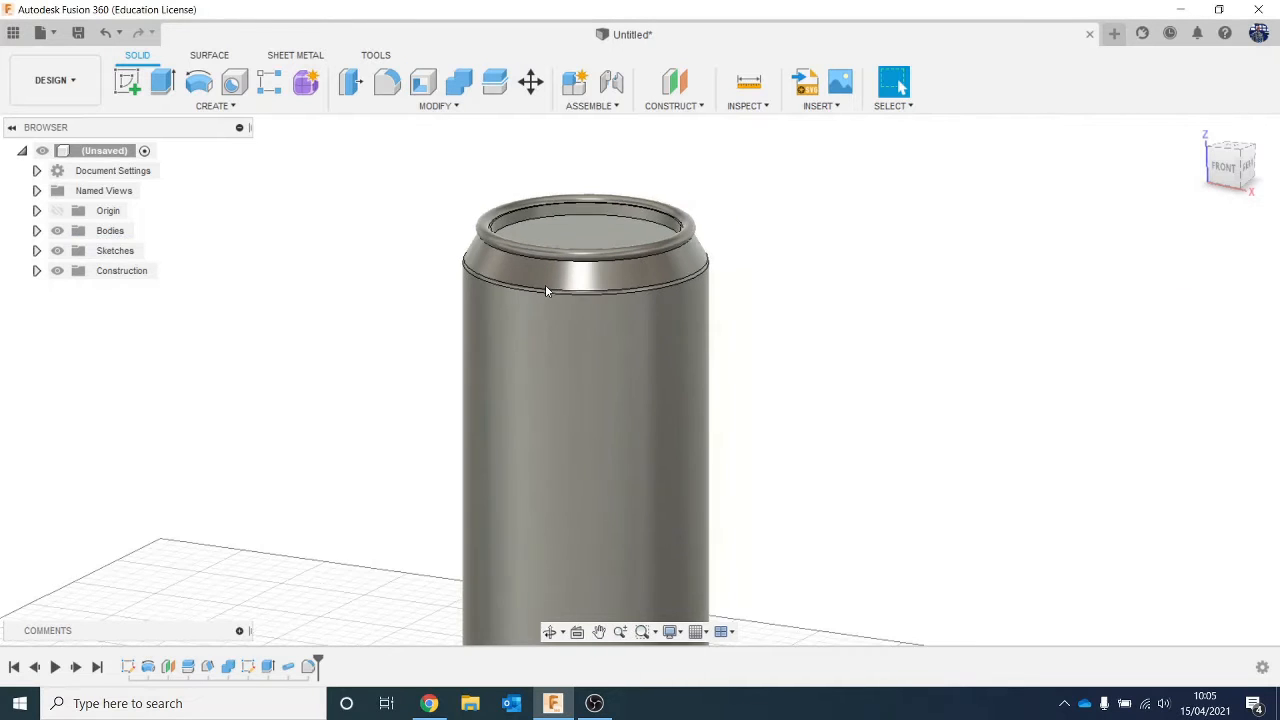
pyautogui.click(1229, 174)
pyautogui.scroll(-1, 1114, 406)
pyautogui.moveTo(1114, 406); pyautogui.dragTo(1098, 364, button='middle')
pyautogui.moveTo(1226, 172)
pyautogui.mouseDown()
pyautogui.moveTo(1200, 217)
pyautogui.moveTo(1214, 172)
pyautogui.mouseUp()
pyautogui.scroll(-2, 1191, 300)
pyautogui.moveTo(1176, 342); pyautogui.dragTo(990, 258, button='middle')
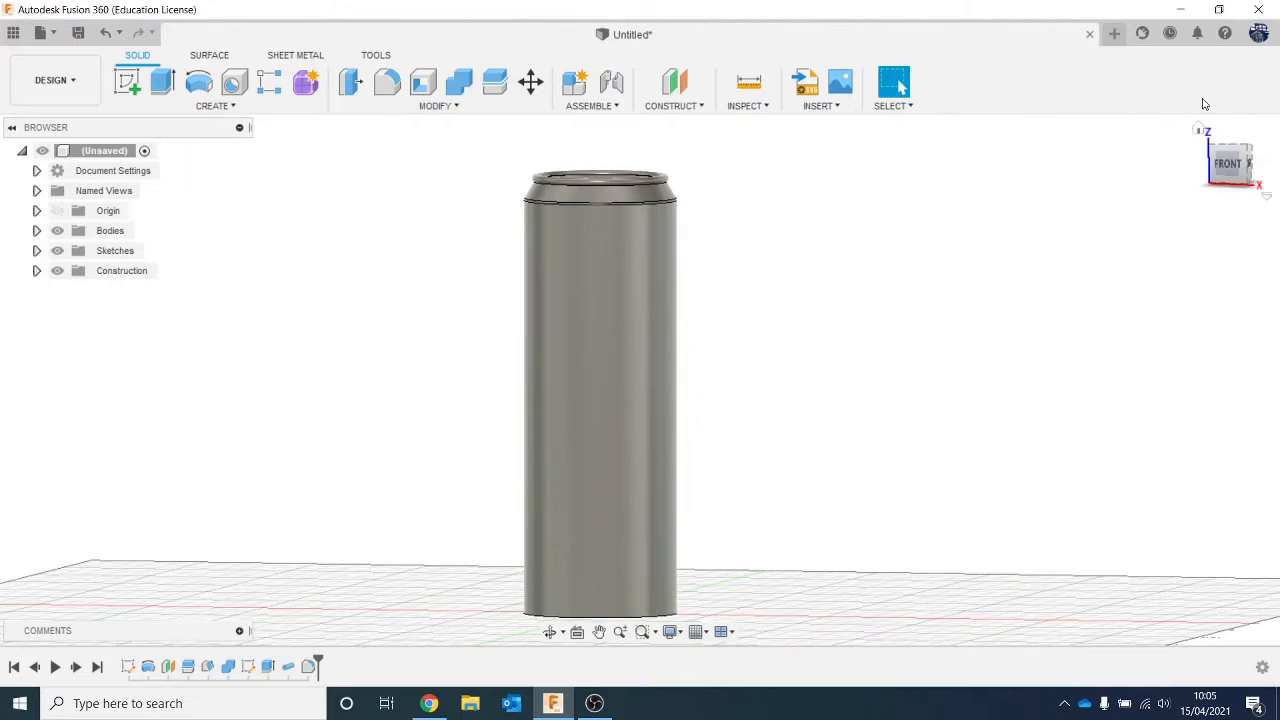
pyautogui.moveTo(1246, 163); pyautogui.dragTo(1243, 167)
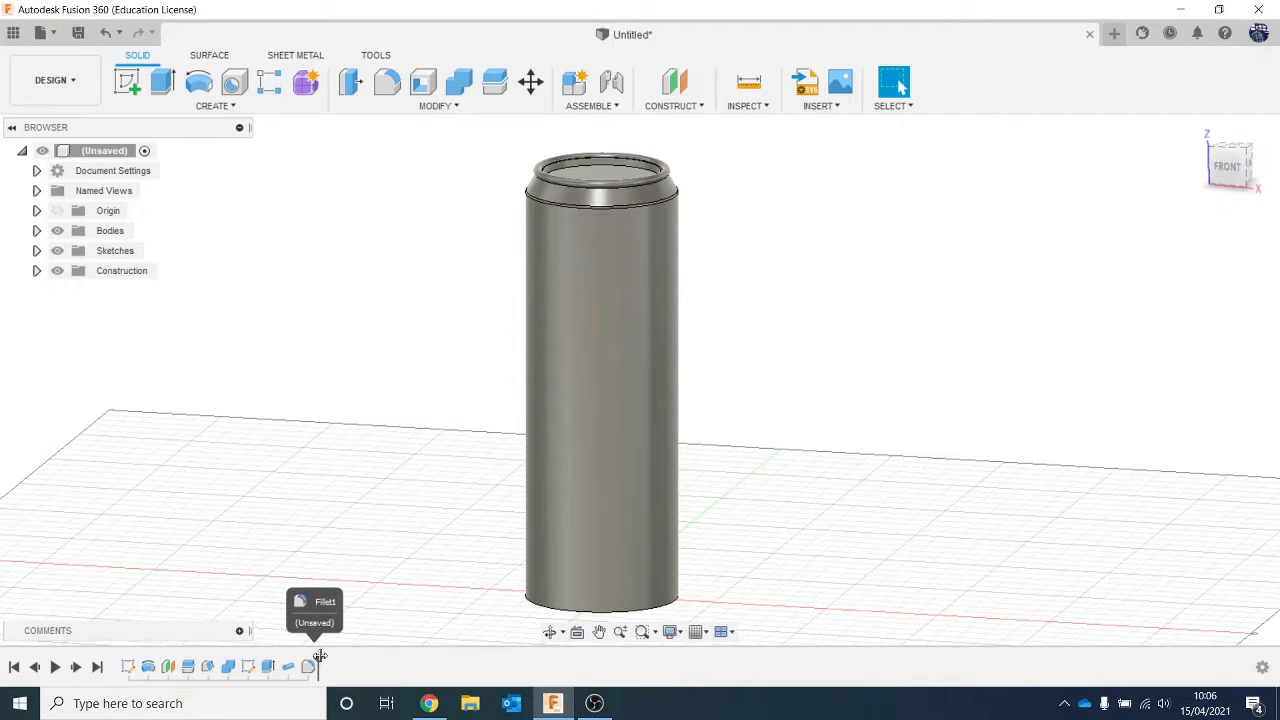
# Roll the timeline back to before the recess extrude and create a midplane between the can's top and bottom faces
pyautogui.moveTo(319, 655)
pyautogui.mouseDown()
pyautogui.moveTo(254, 666)
pyautogui.moveTo(257, 677)
pyautogui.mouseUp()
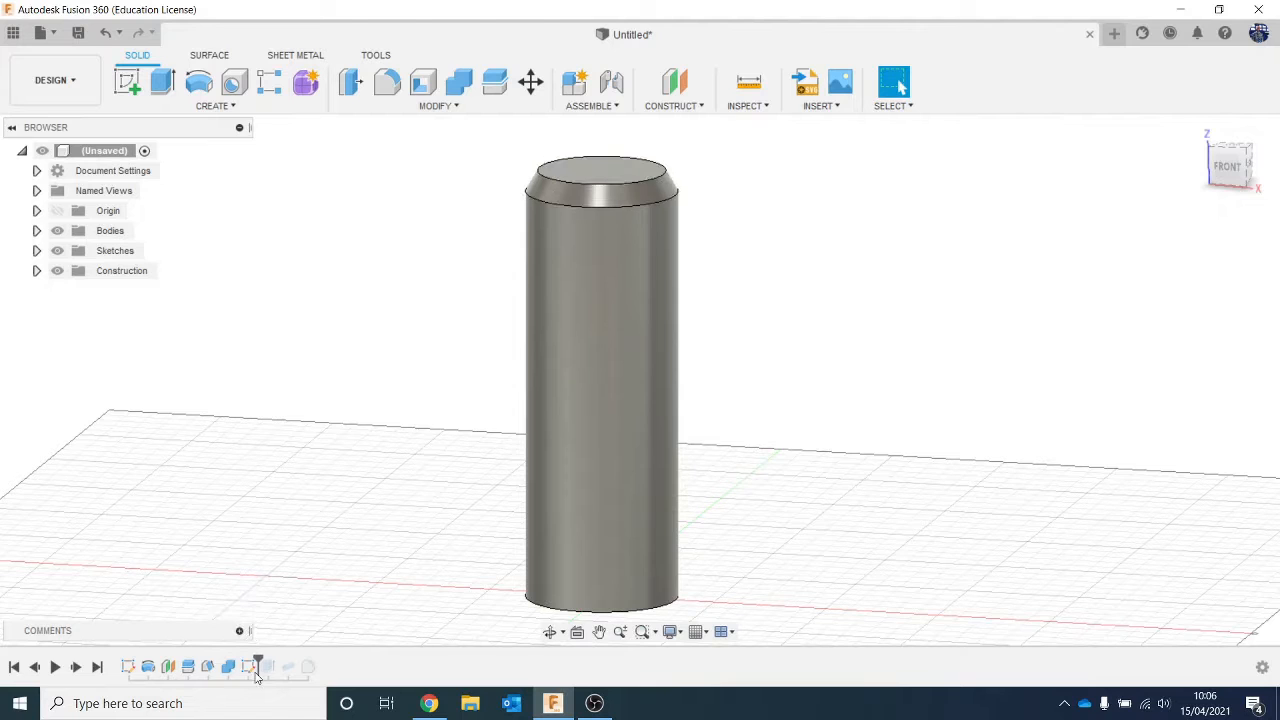
pyautogui.click(674, 105)
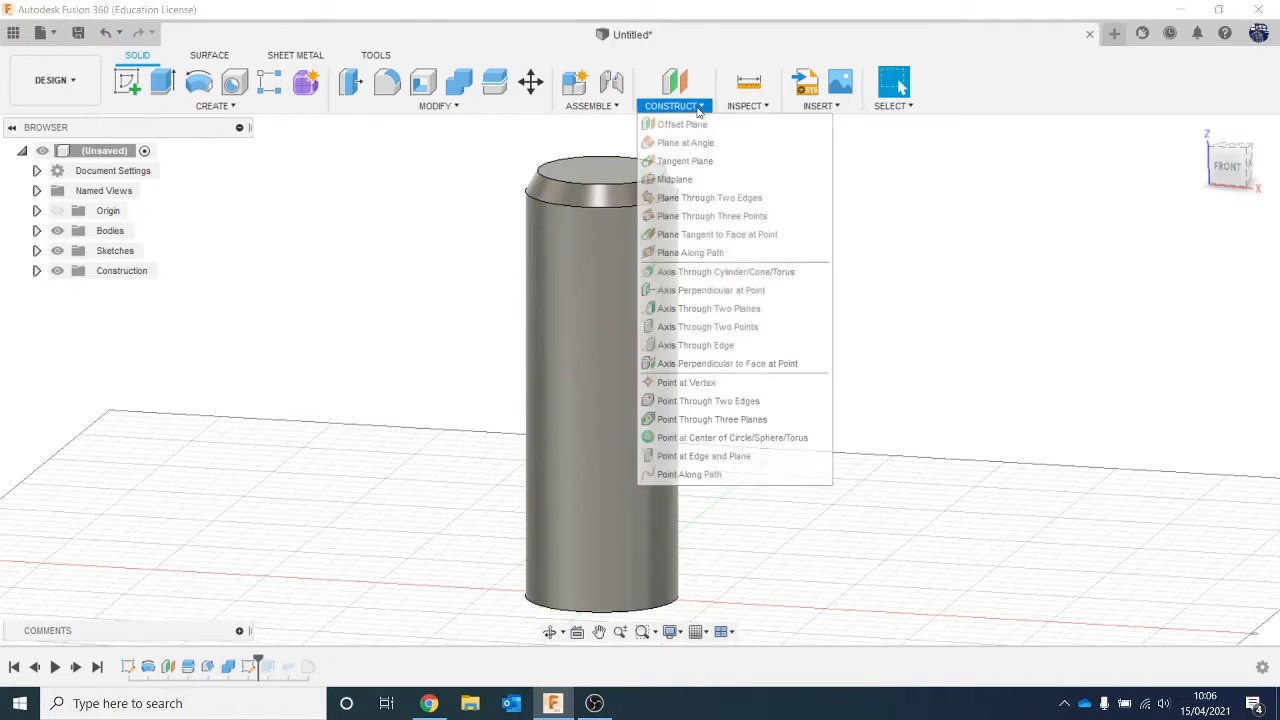
pyautogui.click(702, 179)
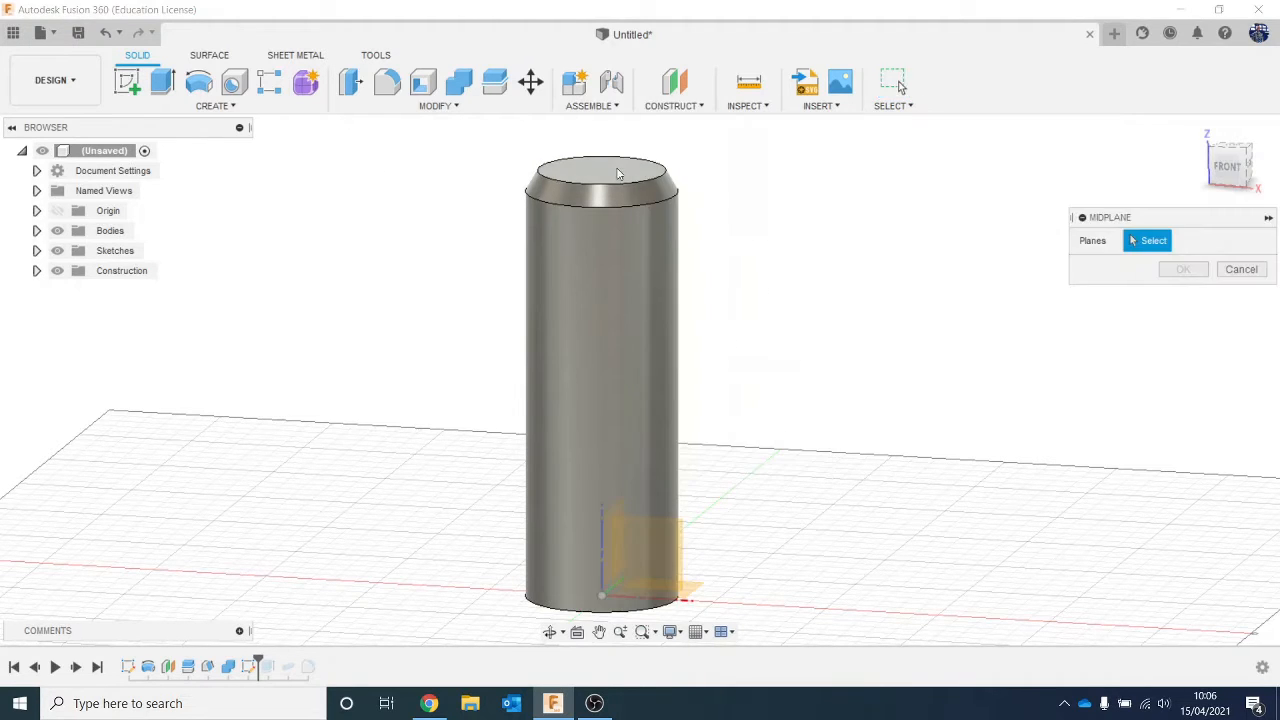
pyautogui.click(616, 172)
pyautogui.click(1207, 181)
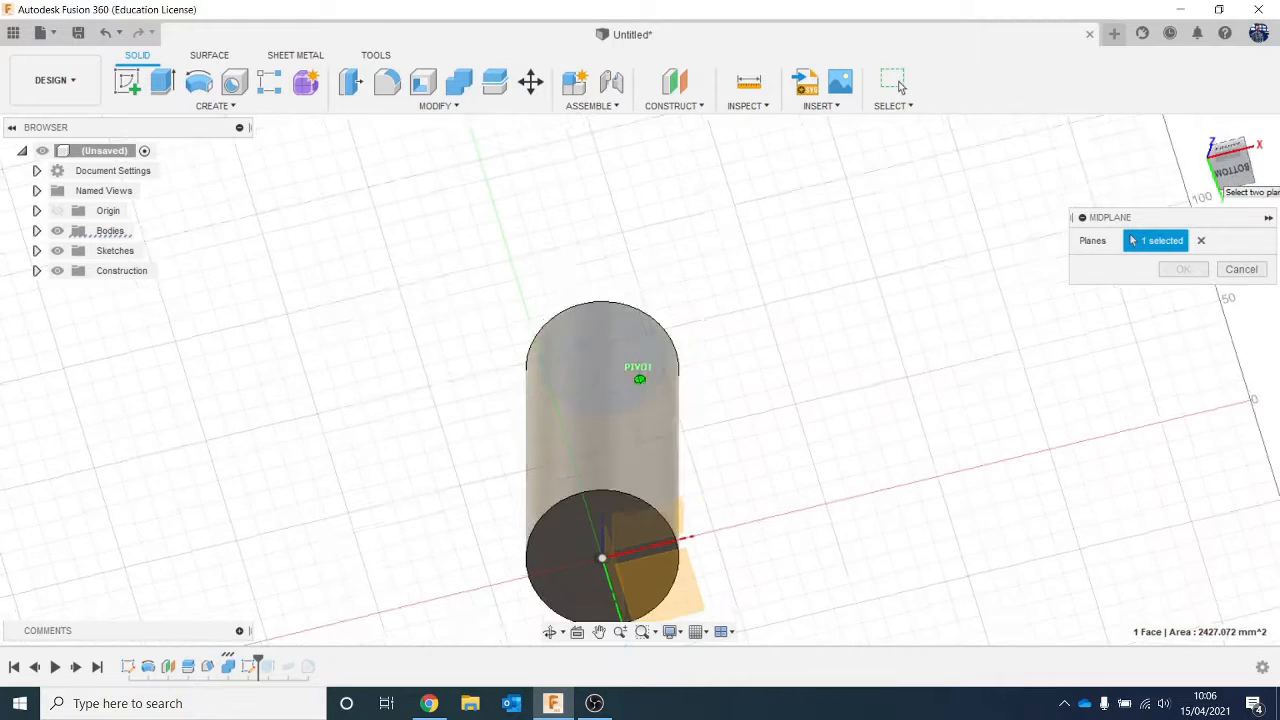
pyautogui.click(551, 562)
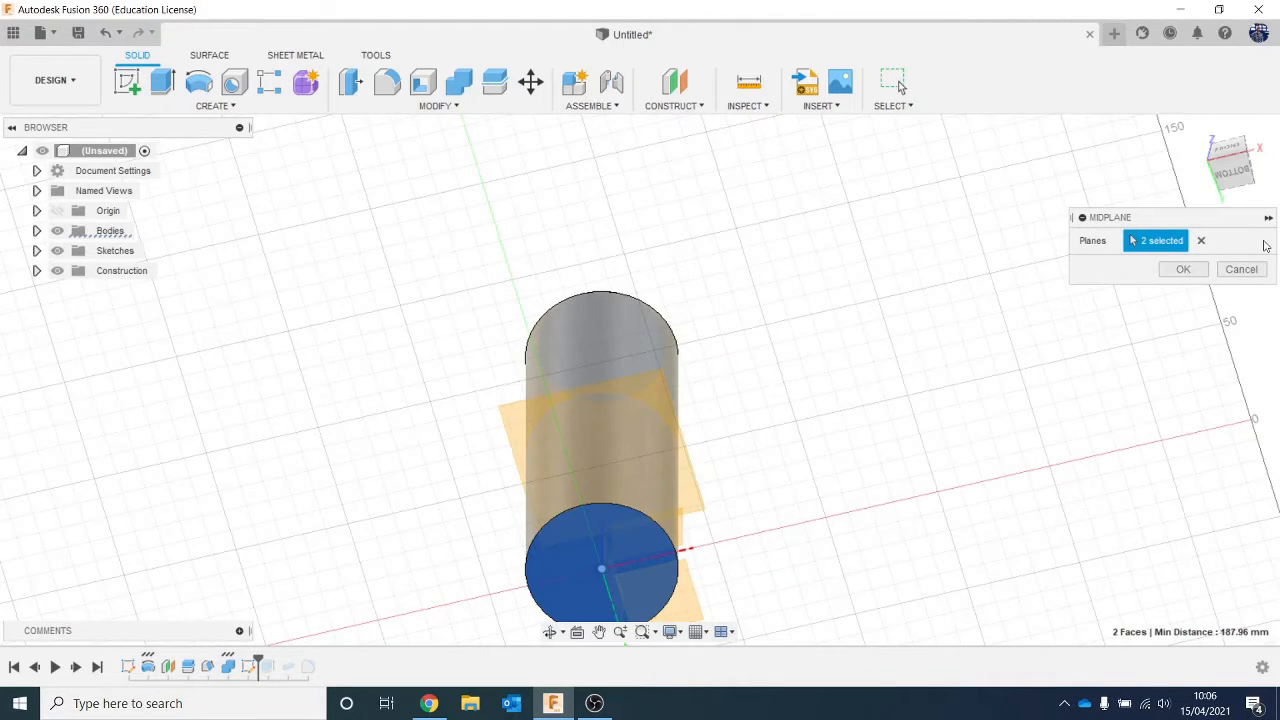
pyautogui.click(1180, 269)
pyautogui.moveTo(1232, 170); pyautogui.dragTo(1230, 205)
pyautogui.keyDown('shift'); pyautogui.moveTo(729, 440); pyautogui.dragTo(729, 483, button='middle'); pyautogui.keyUp('shift')
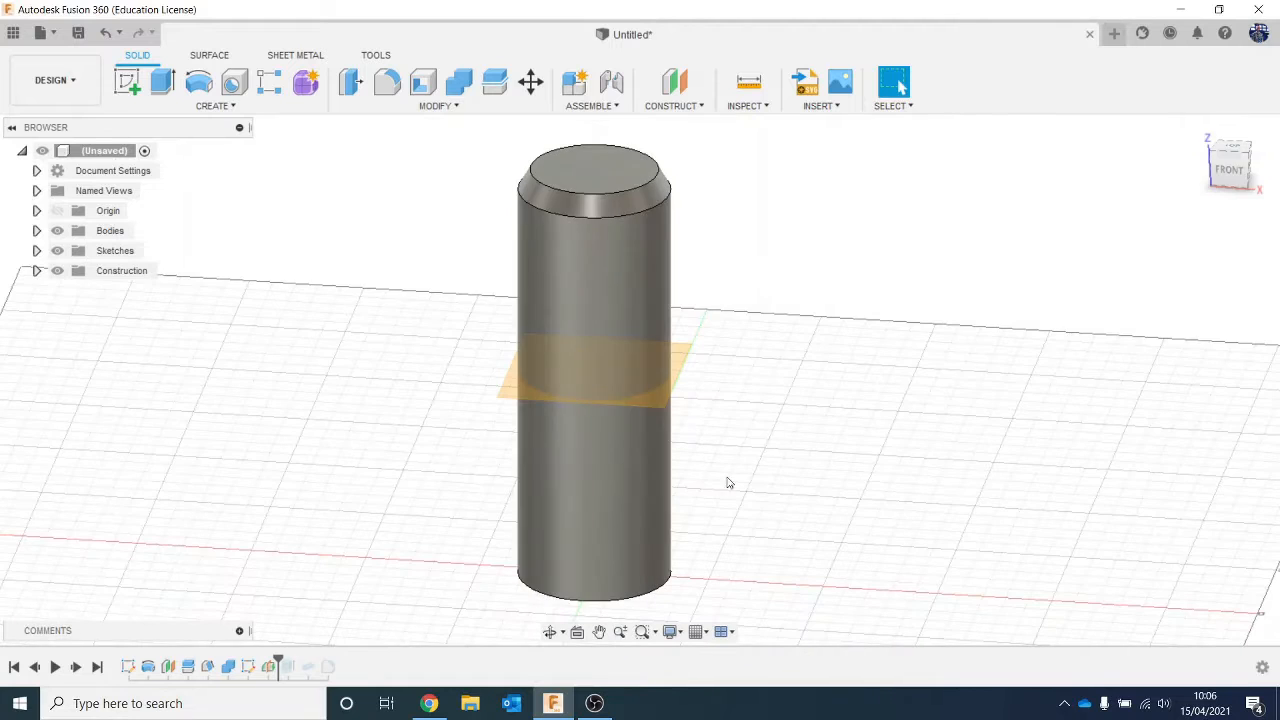
# Roll the timeline forward to the end and split the can body using the midplane as splitting tool
pyautogui.moveTo(278, 663); pyautogui.dragTo(337, 663)
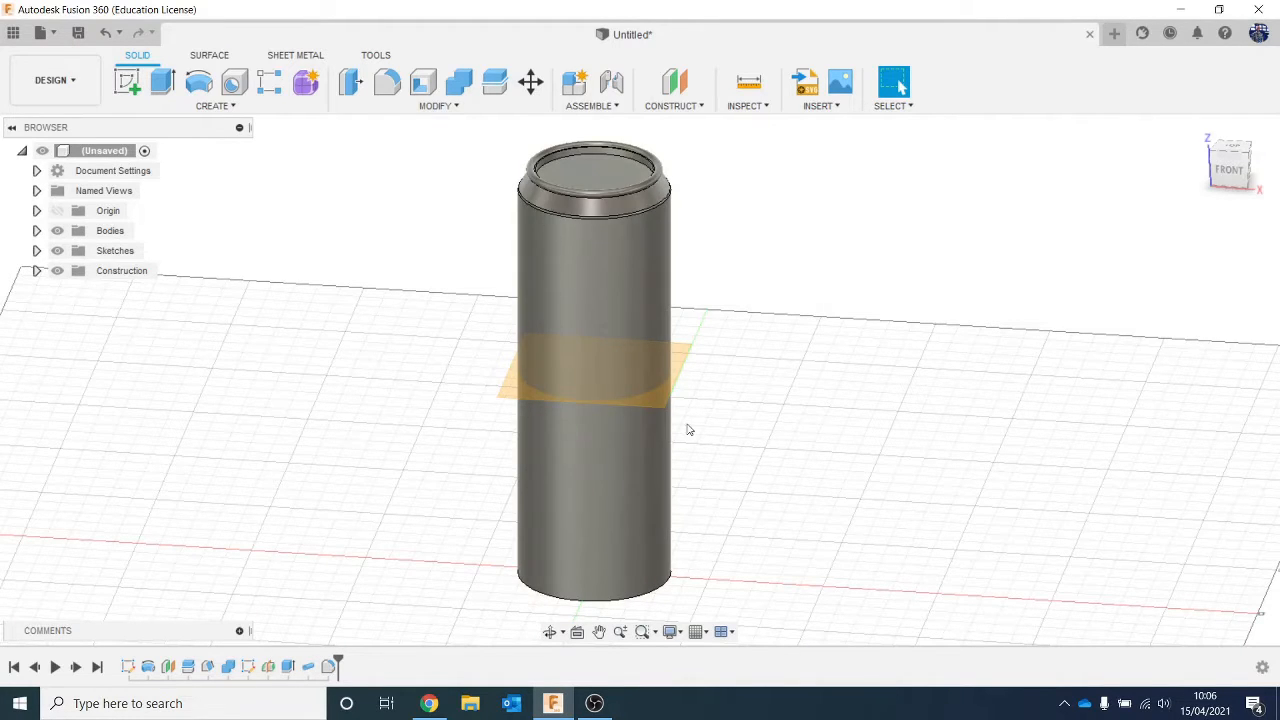
pyautogui.click(494, 82)
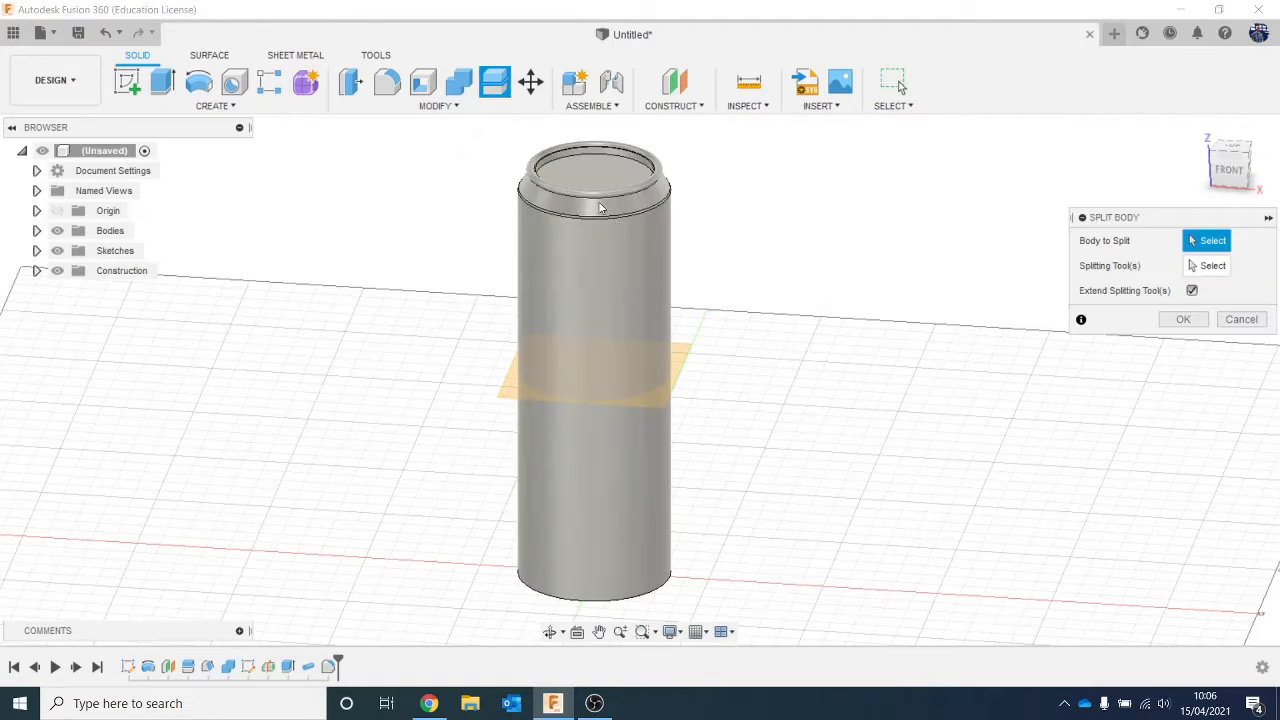
pyautogui.click(613, 245)
pyautogui.click(1214, 265)
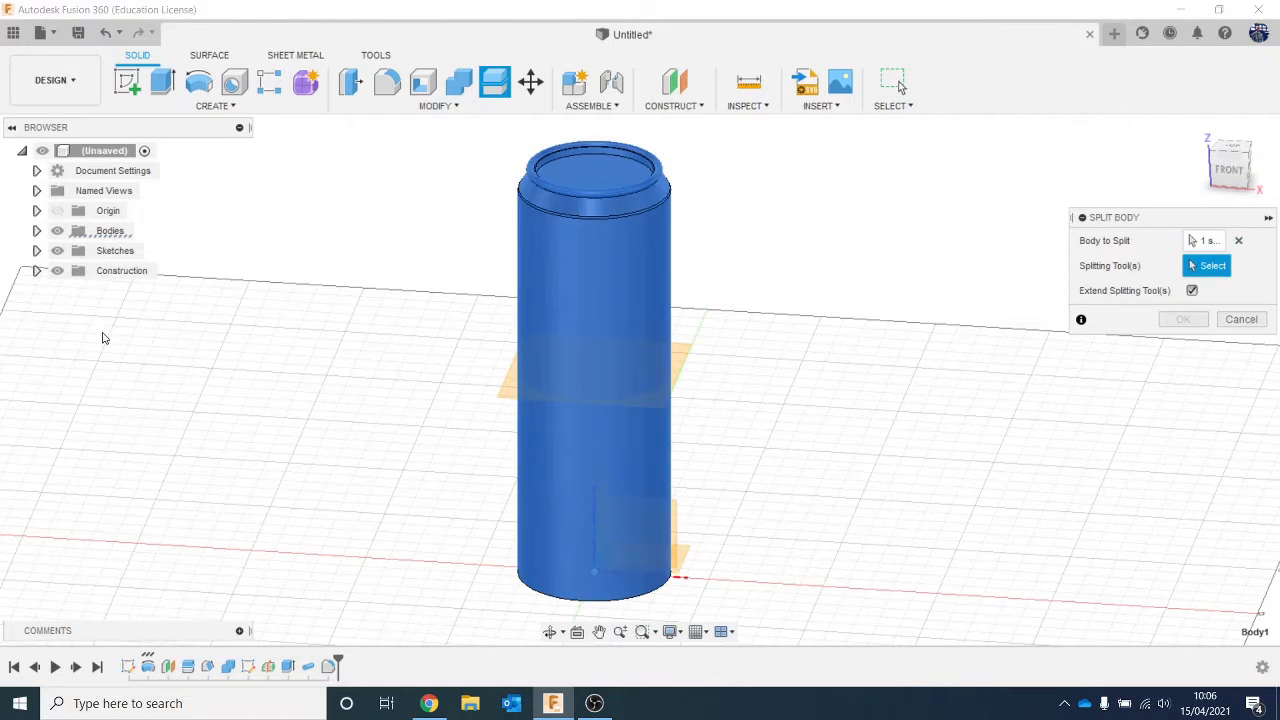
pyautogui.click(504, 398)
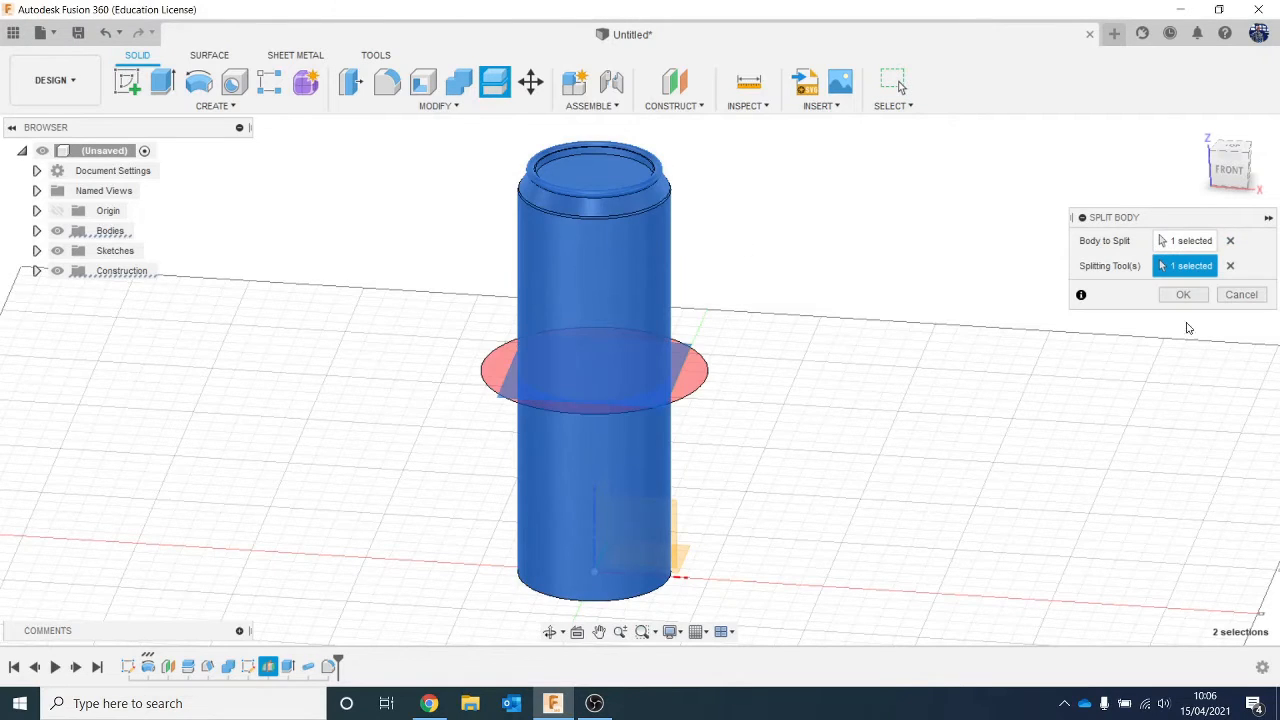
pyautogui.click(1184, 320)
# Identify the can's lower half by toggling the bodies' visibility, and remove that body
pyautogui.click(37, 231)
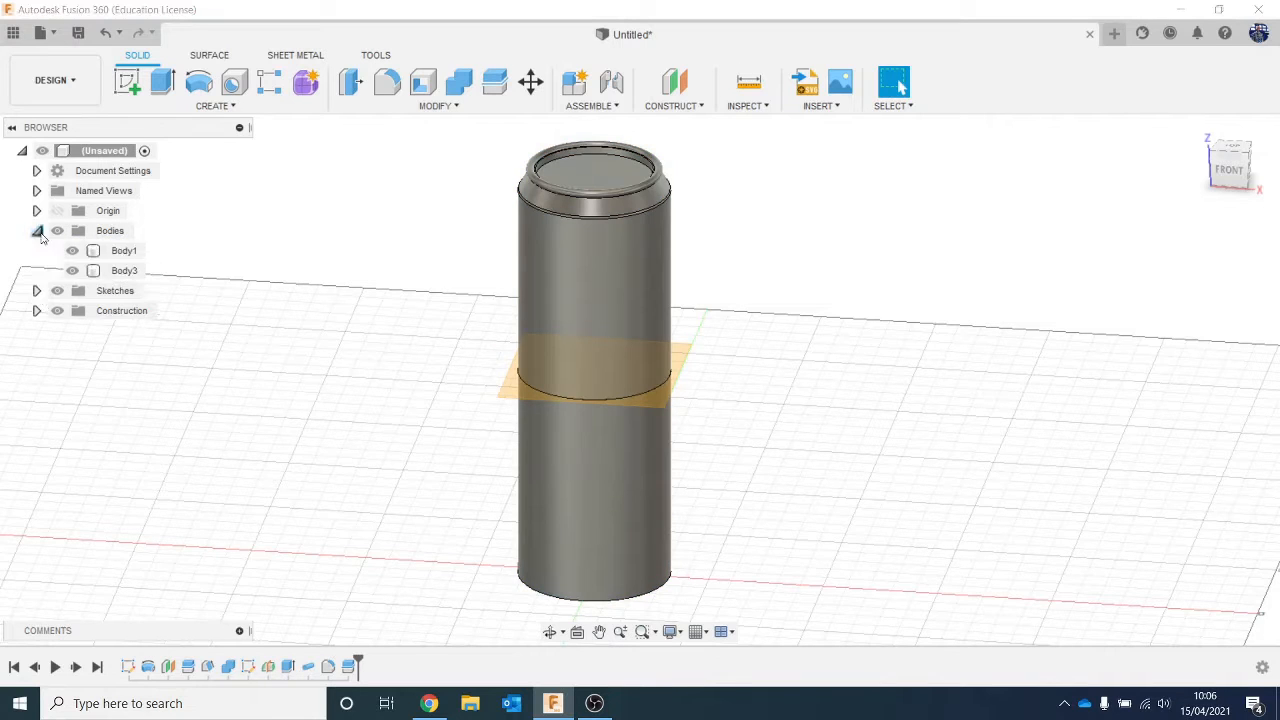
pyautogui.click(72, 271)
pyautogui.click(72, 271)
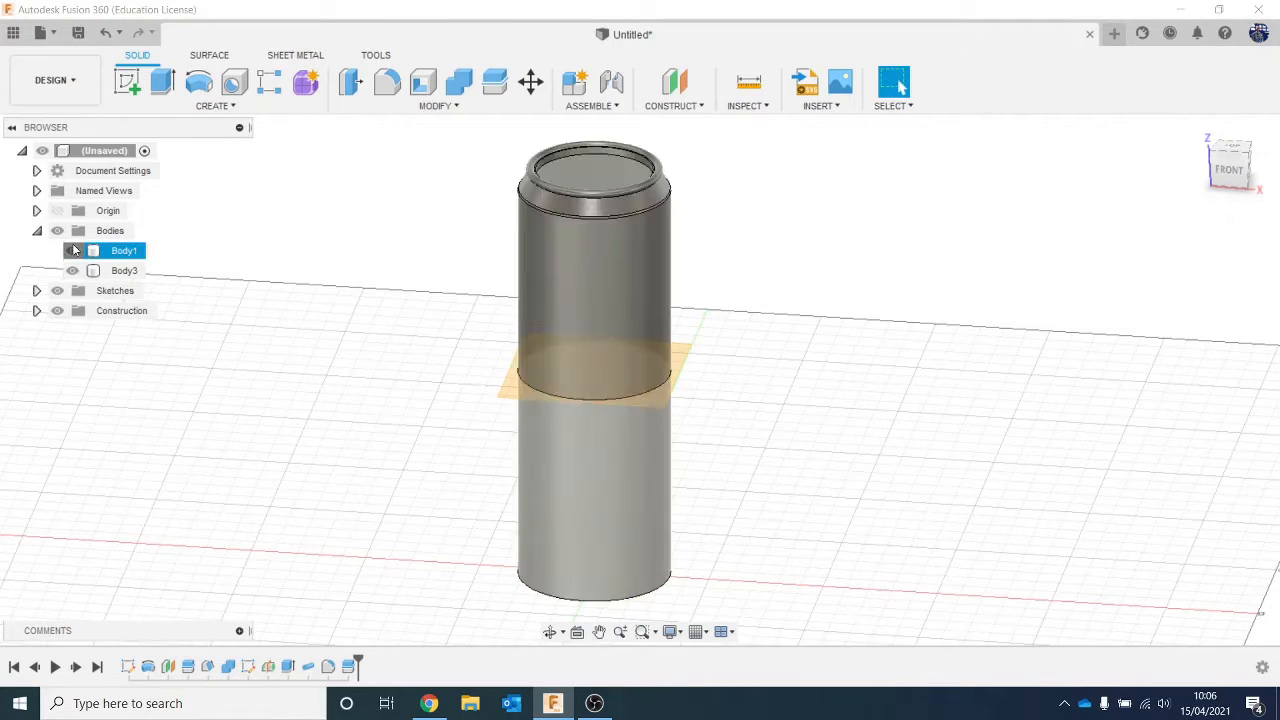
pyautogui.click(72, 250)
pyautogui.click(124, 251)
pyautogui.rightClick(124, 251)
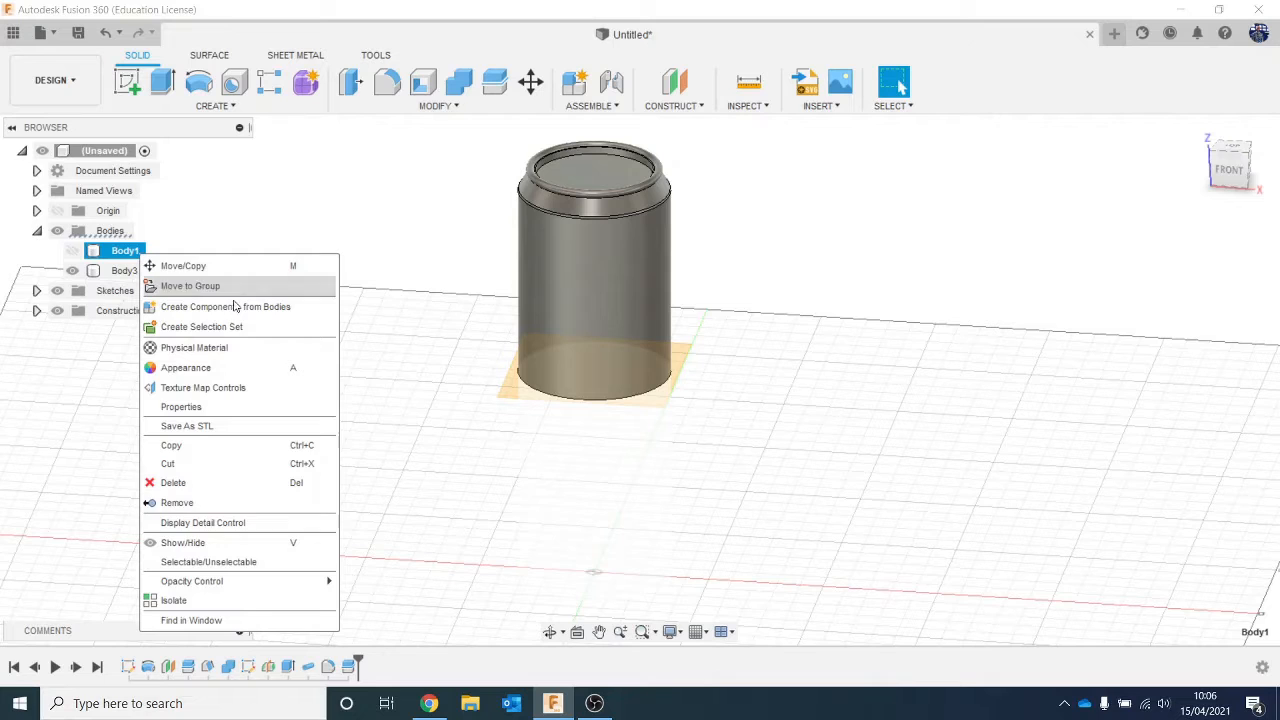
pyautogui.click(230, 505)
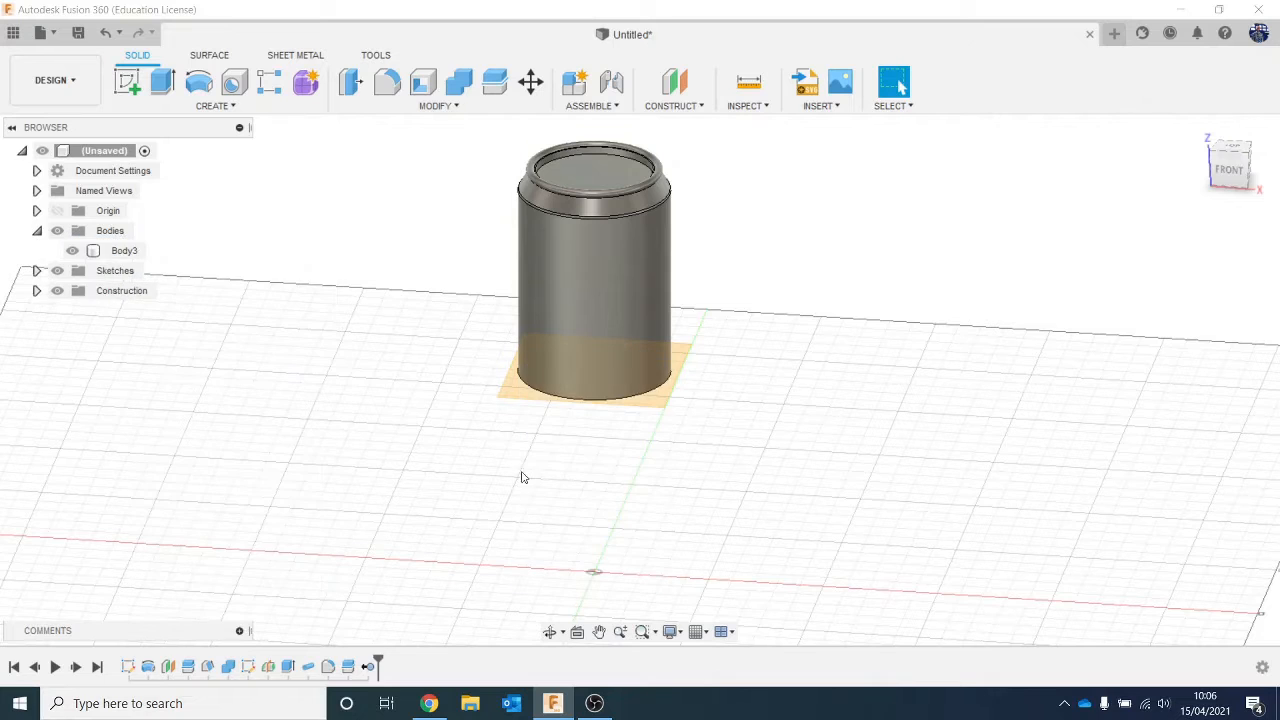
# Hide the midplane at the base of the remaining upper half
pyautogui.click(519, 396)
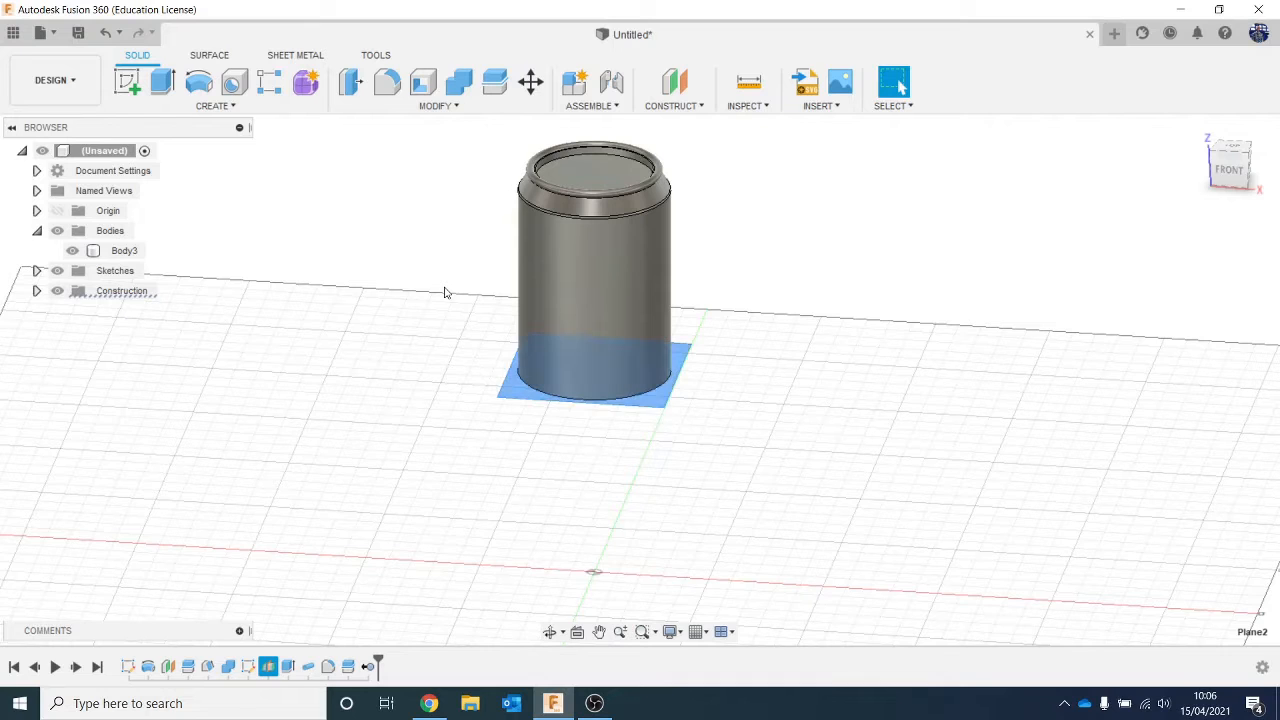
pyautogui.click(446, 409)
pyautogui.click(533, 300)
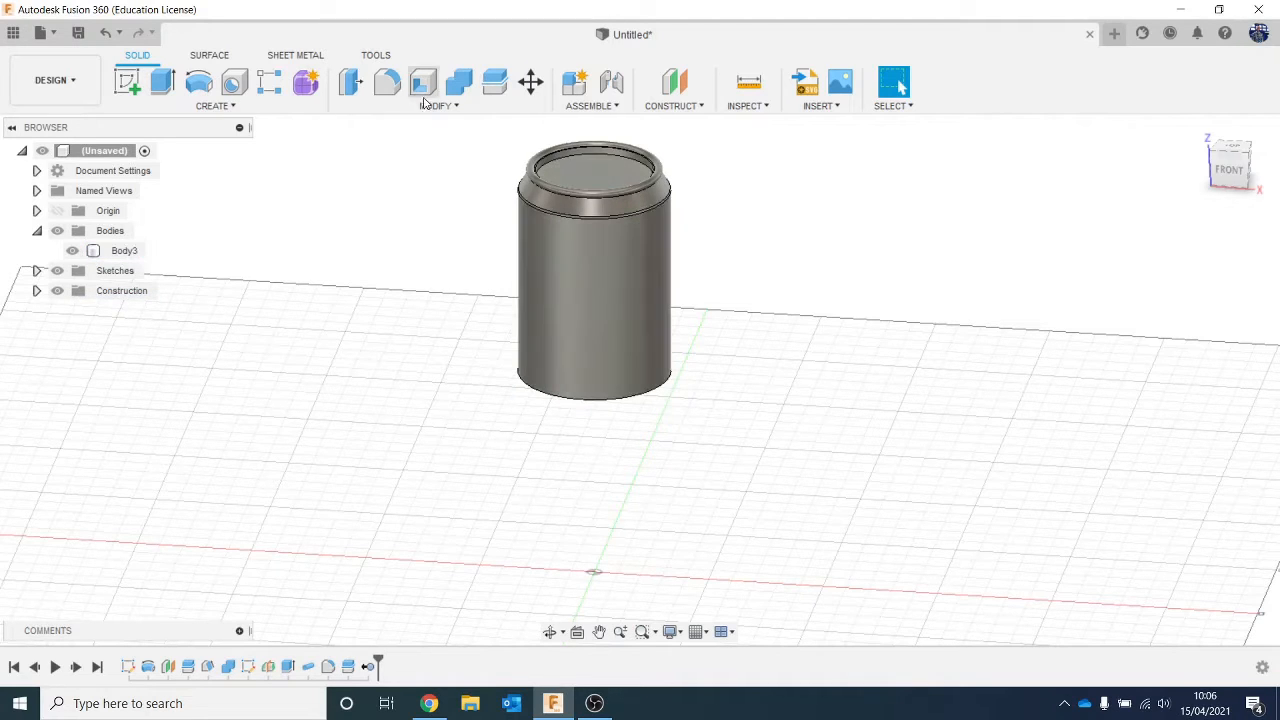
# Mirror the upper half body across its flat cut face, using the Bodies type and the Join operation
pyautogui.click(215, 105)
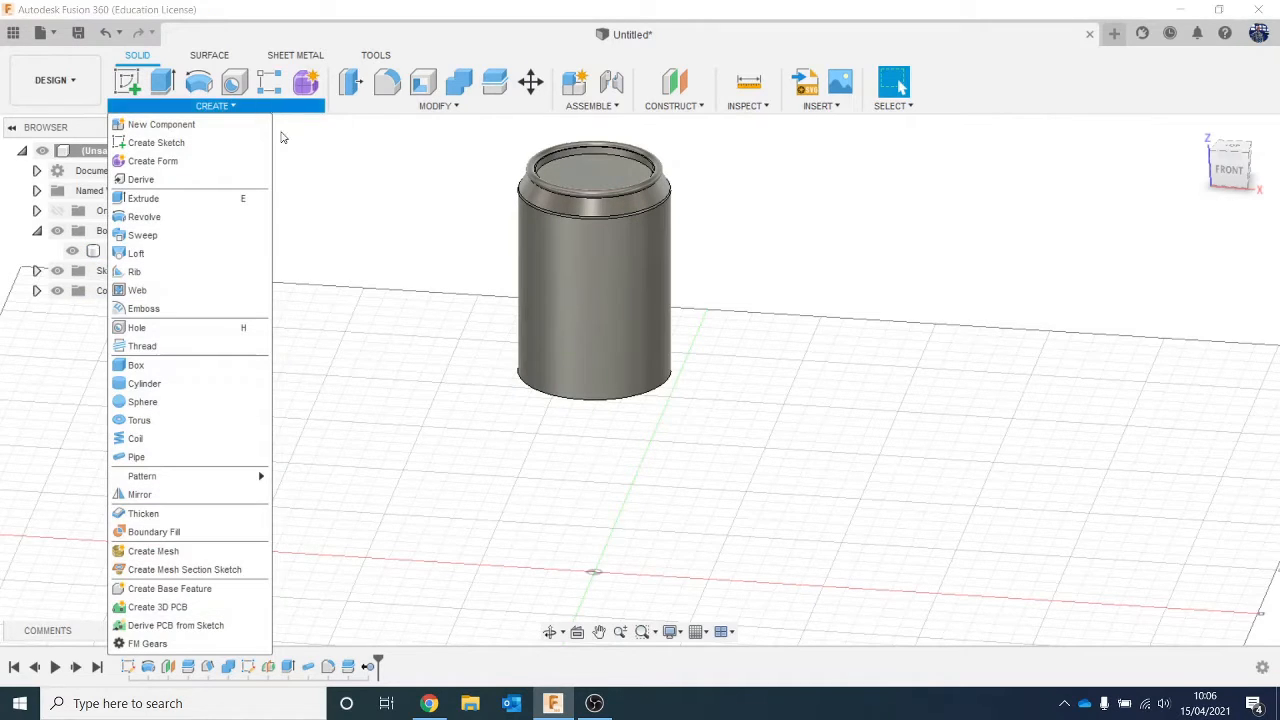
pyautogui.click(211, 494)
pyautogui.click(1190, 243)
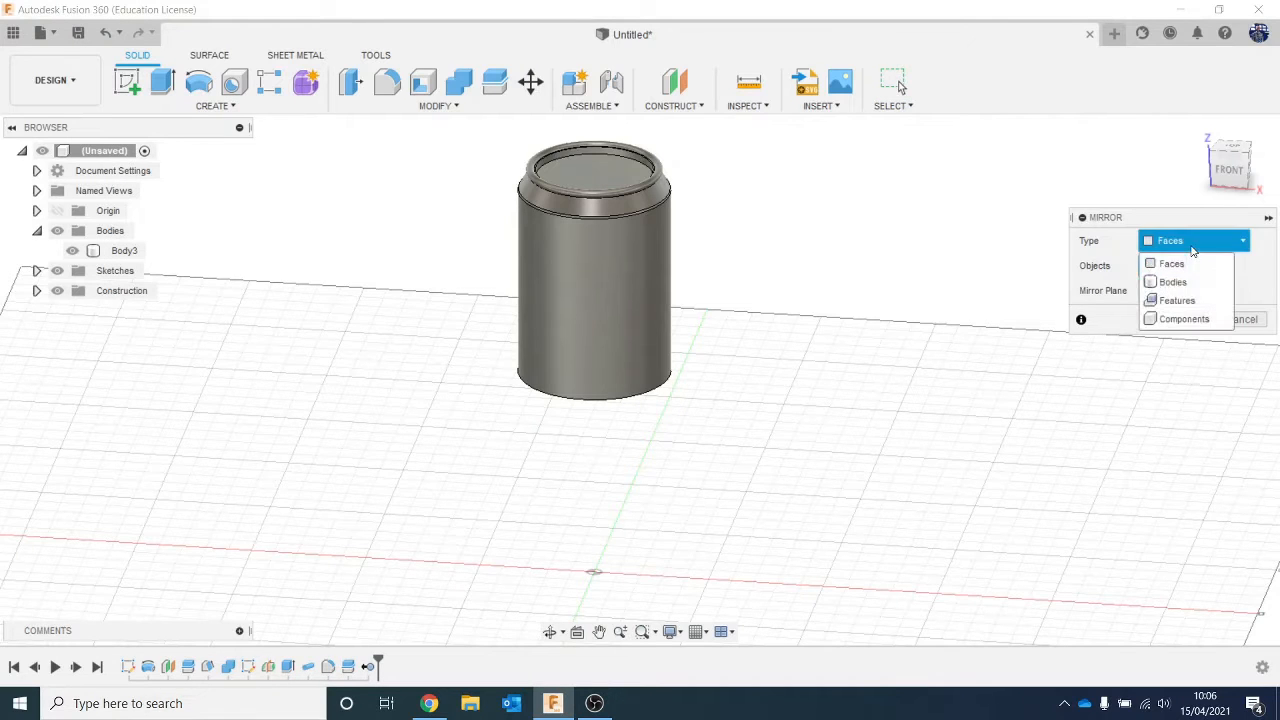
pyautogui.click(1160, 280)
pyautogui.click(637, 277)
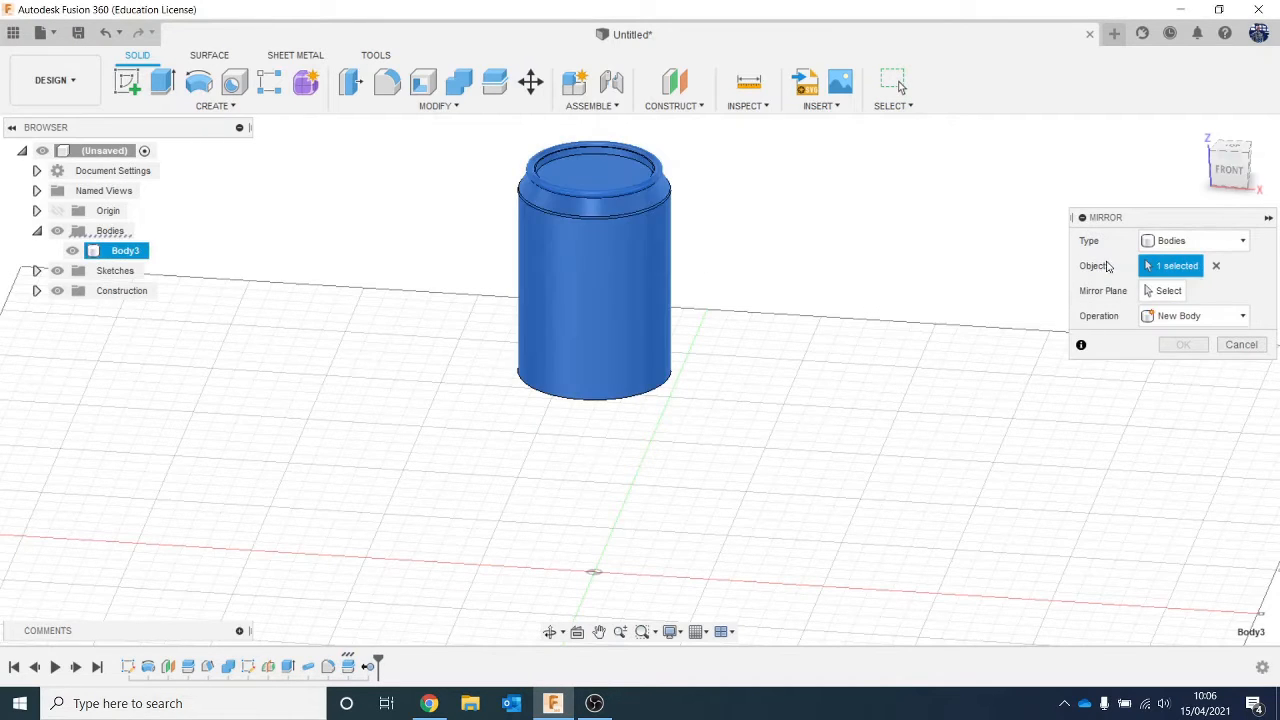
pyautogui.click(1161, 293)
pyautogui.moveTo(1243, 161); pyautogui.dragTo(1240, 128)
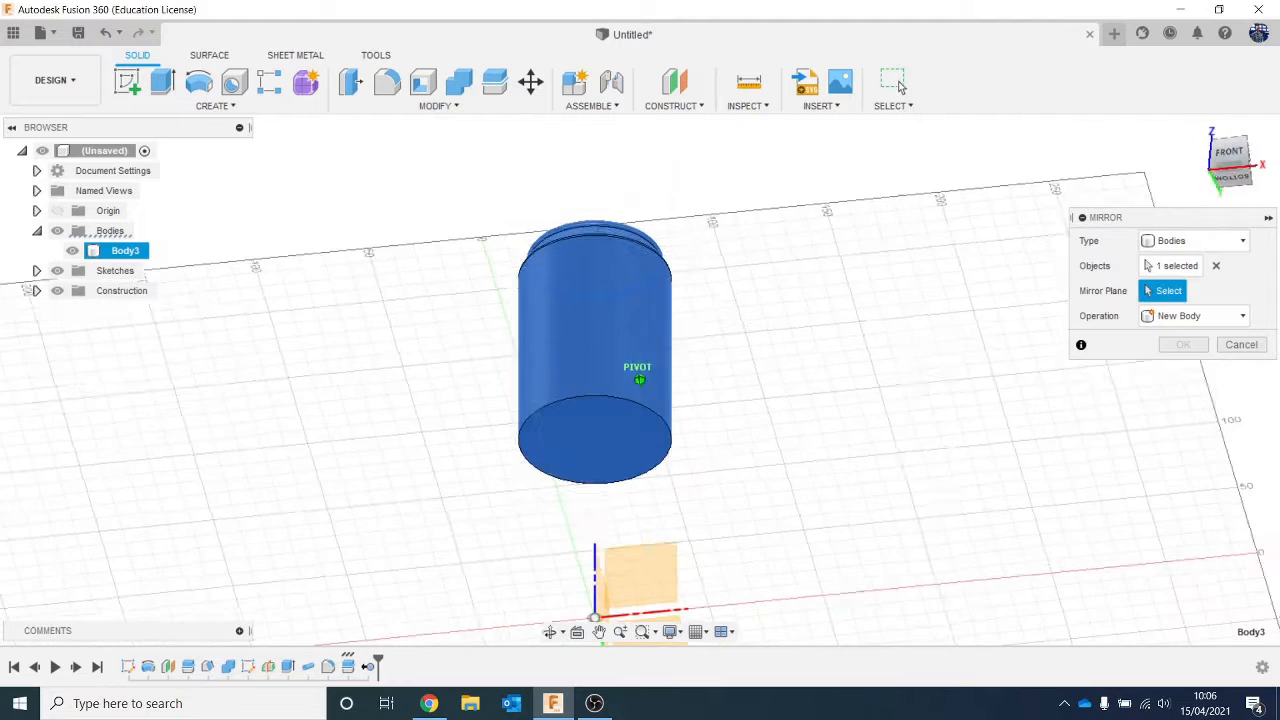
pyautogui.click(610, 456)
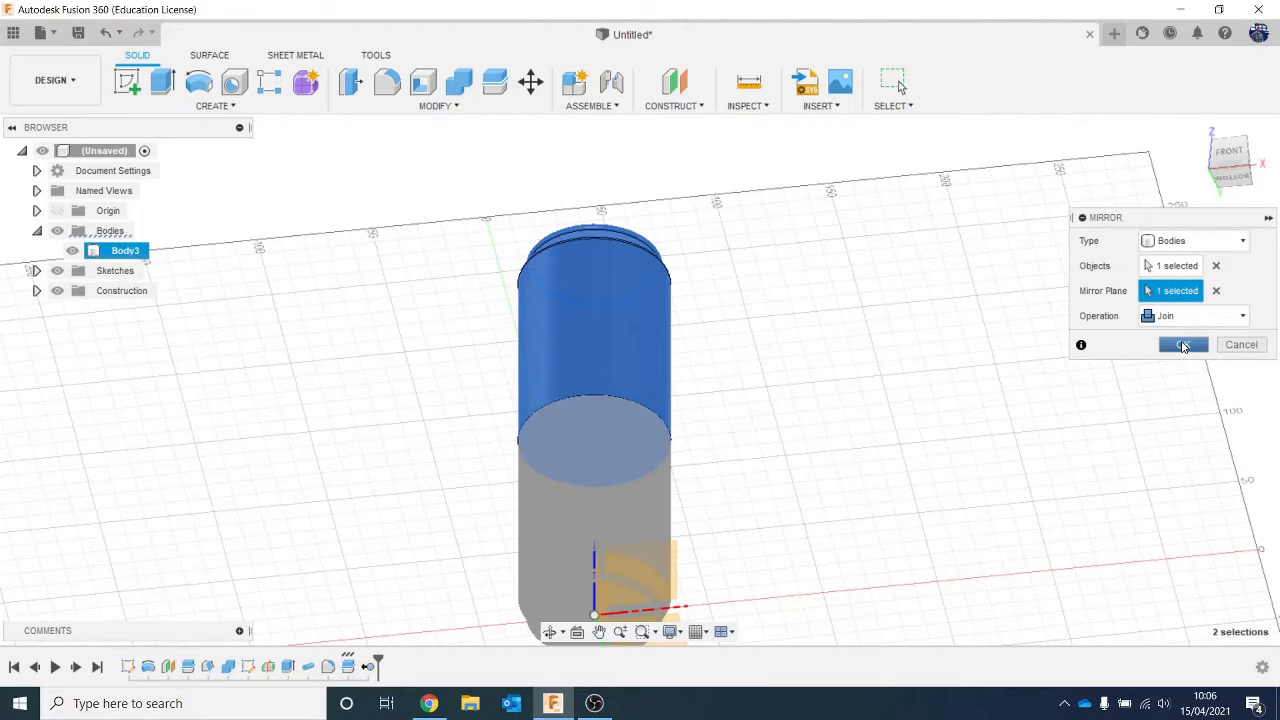
pyautogui.click(1183, 345)
# Place a sphere on the recessed bottom face of the can, centred on the origin
pyautogui.moveTo(1237, 162); pyautogui.dragTo(1229, 211)
pyautogui.moveTo(1032, 462); pyautogui.dragTo(988, 368, button='middle')
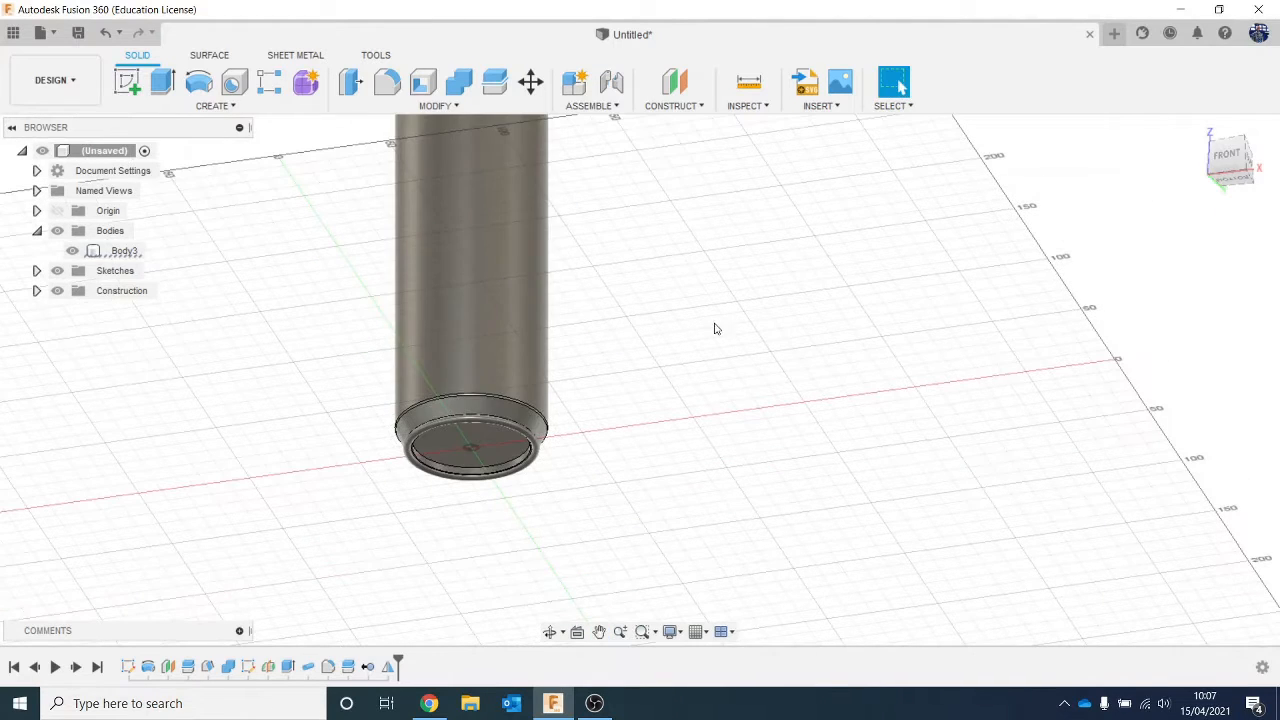
pyautogui.click(210, 106)
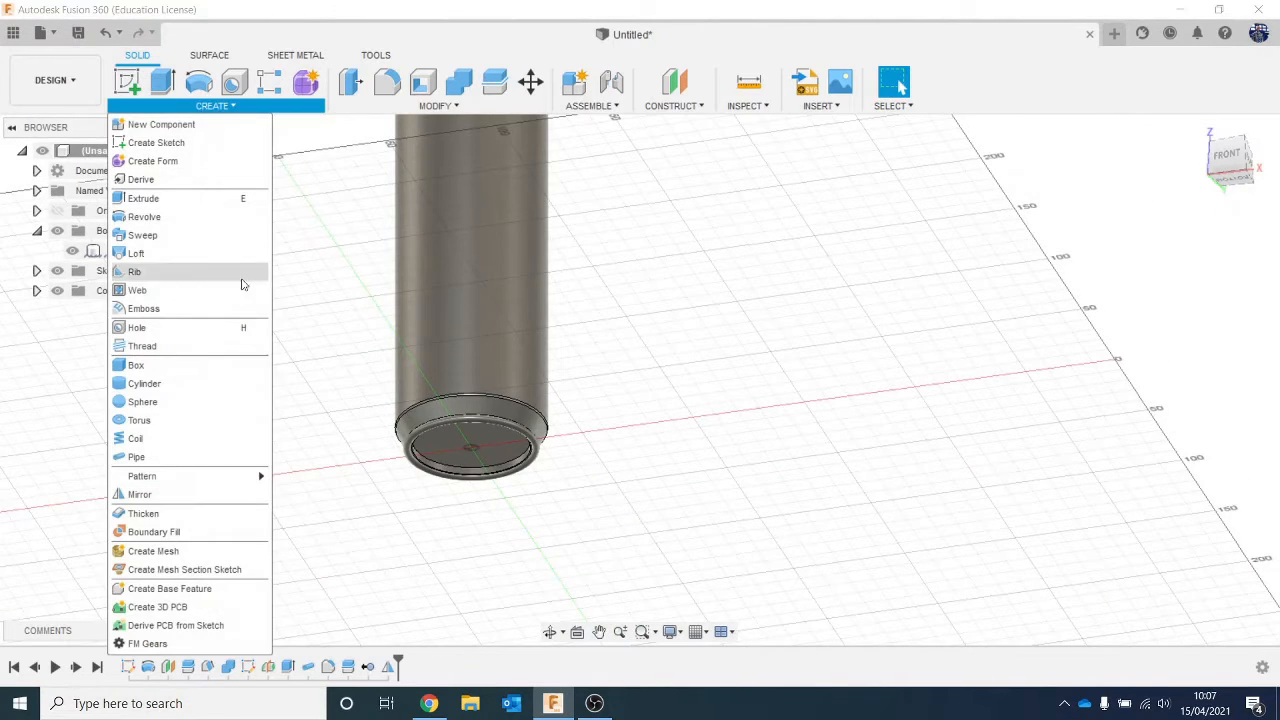
pyautogui.click(194, 401)
pyautogui.click(462, 463)
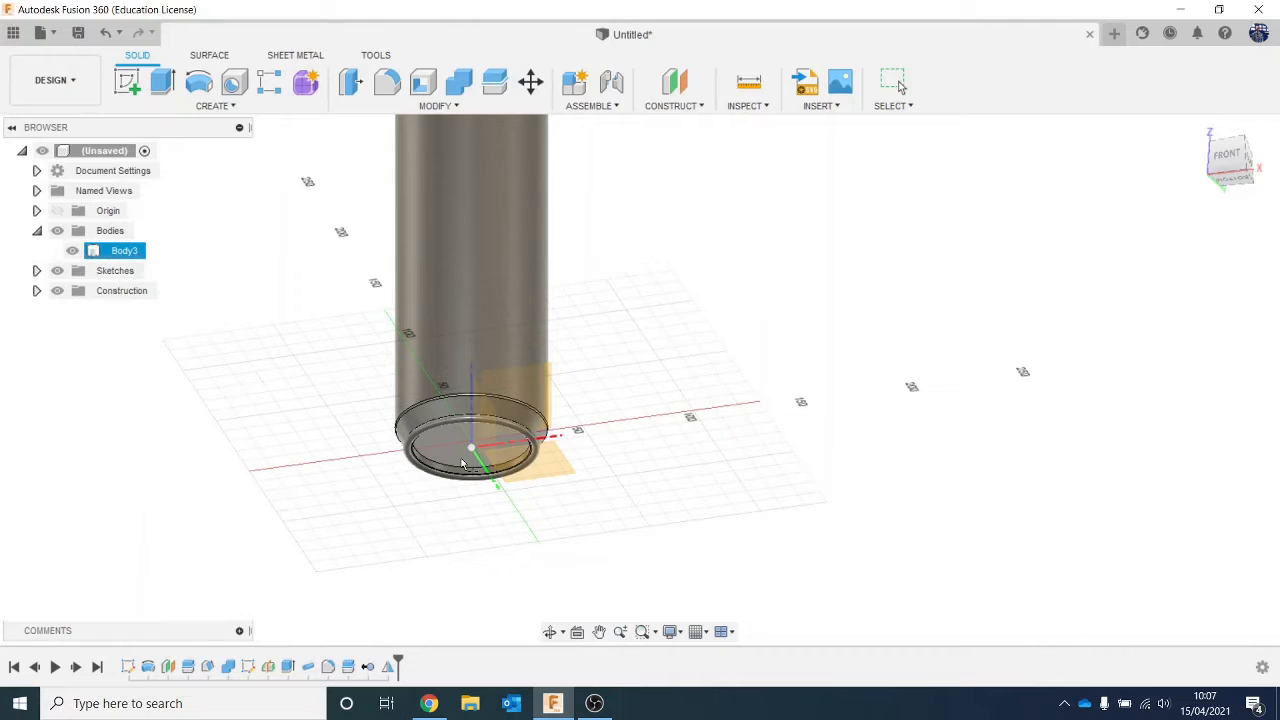
pyautogui.click(462, 460)
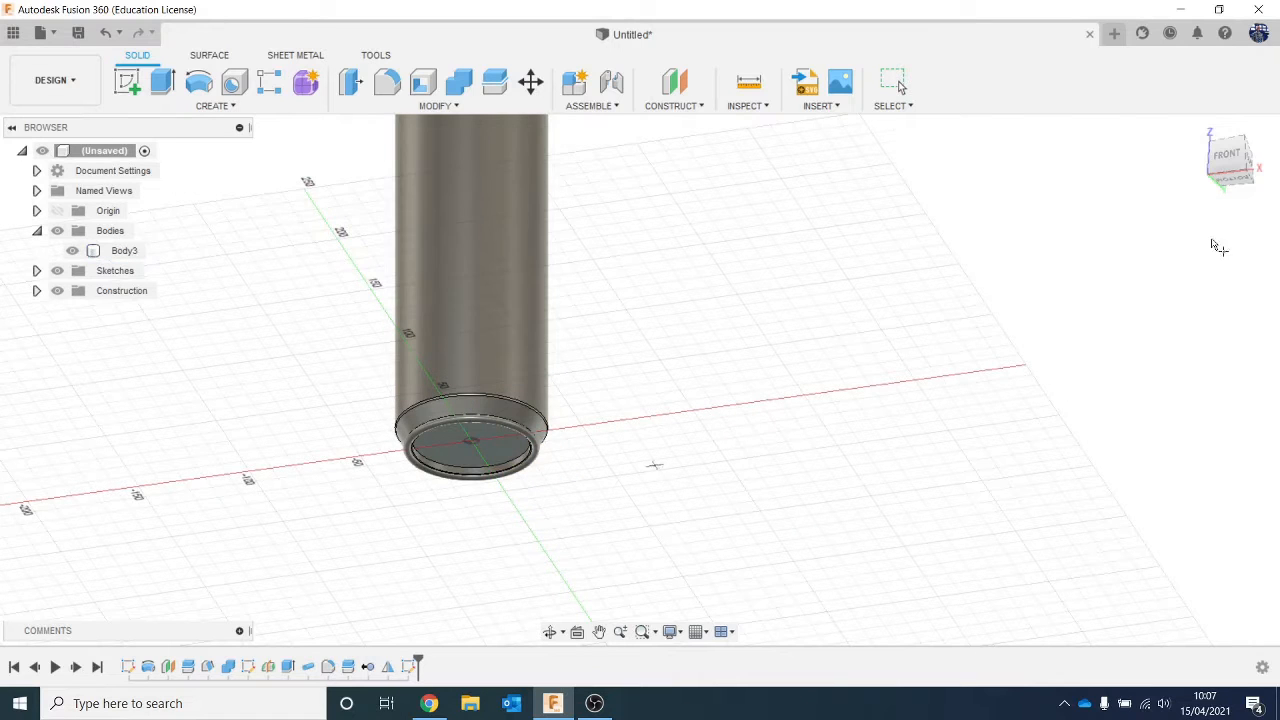
pyautogui.click(473, 442)
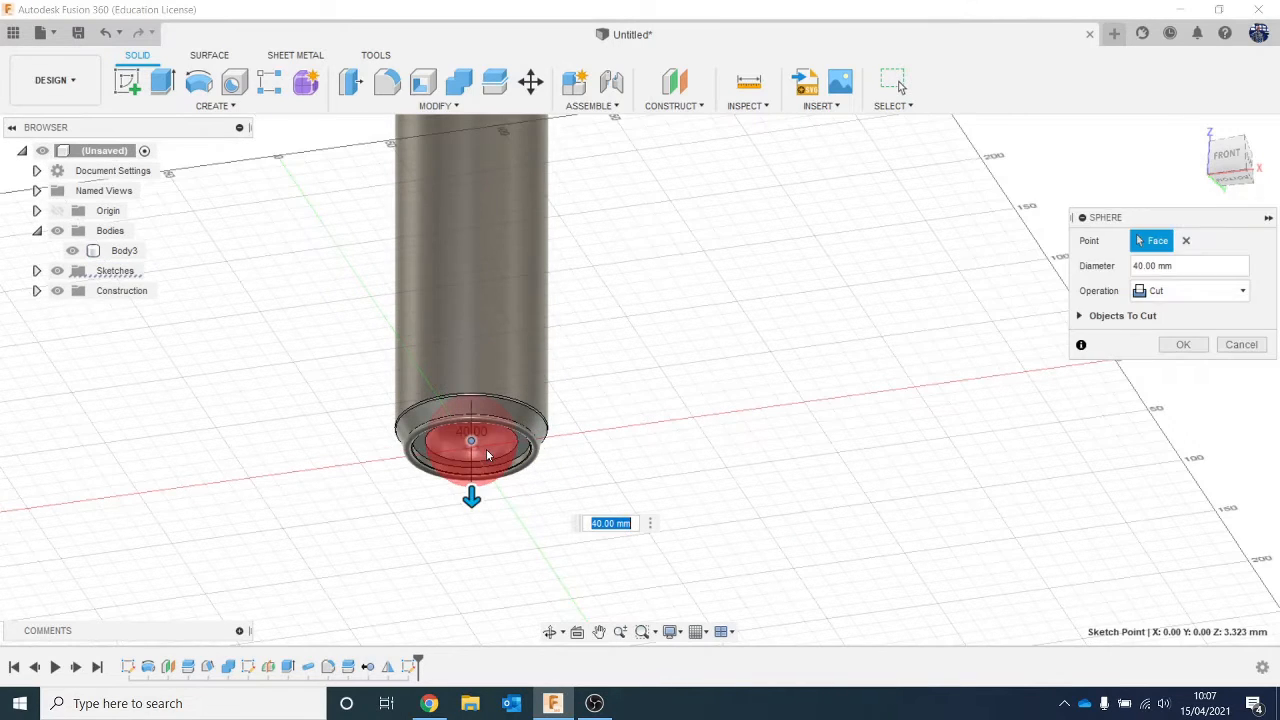
# Enlarge the sphere to a diameter of about 50.57 mm and create it as a new body
pyautogui.click(1222, 157)
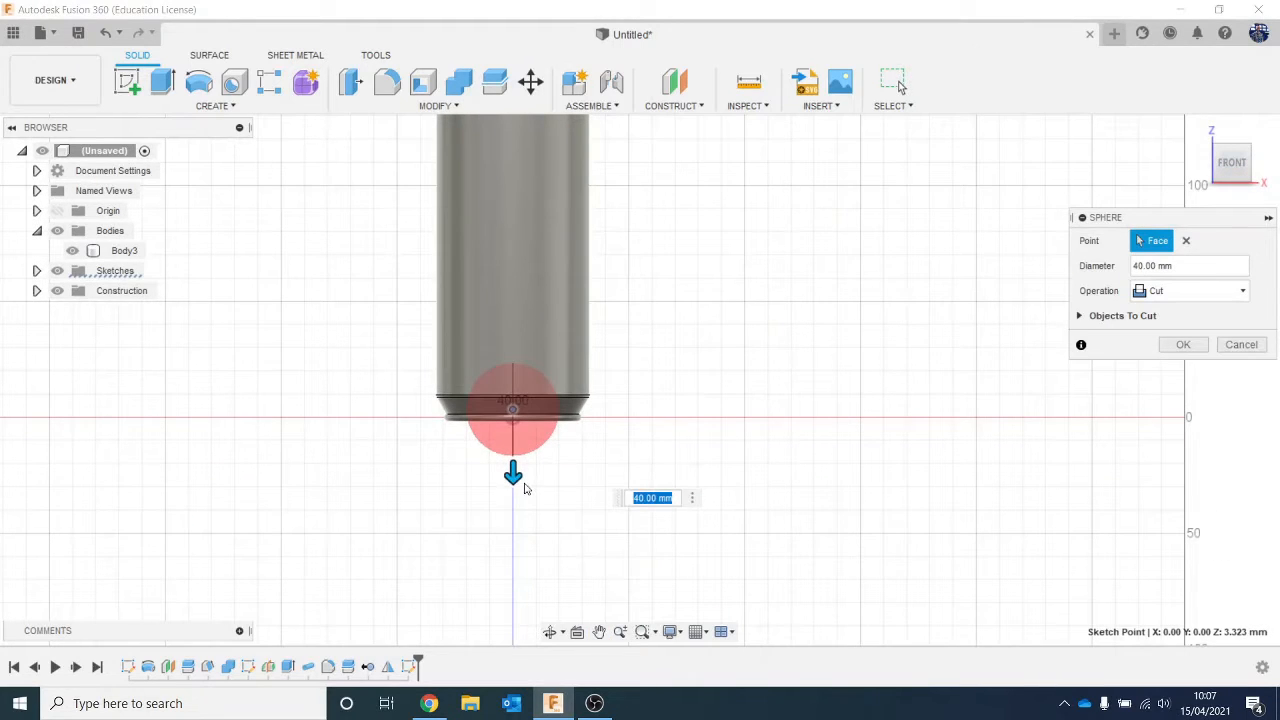
pyautogui.moveTo(512, 475); pyautogui.dragTo(513, 486)
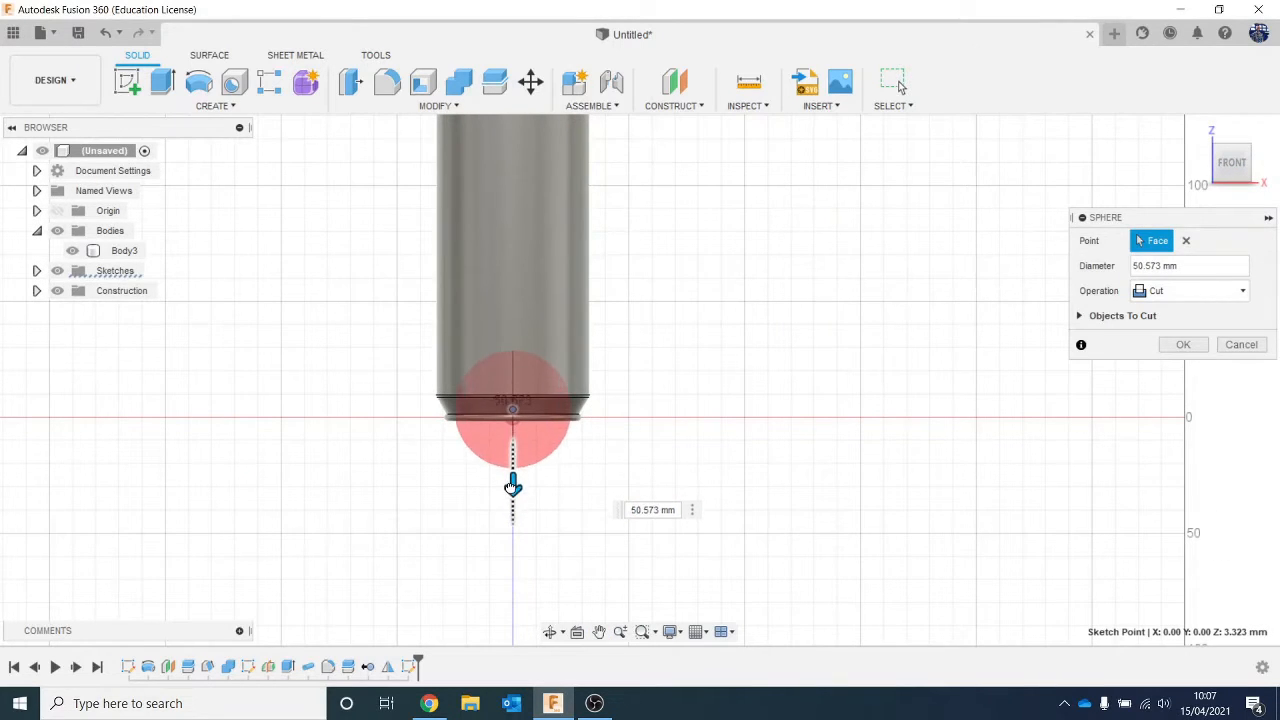
pyautogui.moveTo(1225, 164)
pyautogui.mouseDown()
pyautogui.moveTo(1225, 114)
pyautogui.moveTo(1225, 172)
pyautogui.mouseUp()
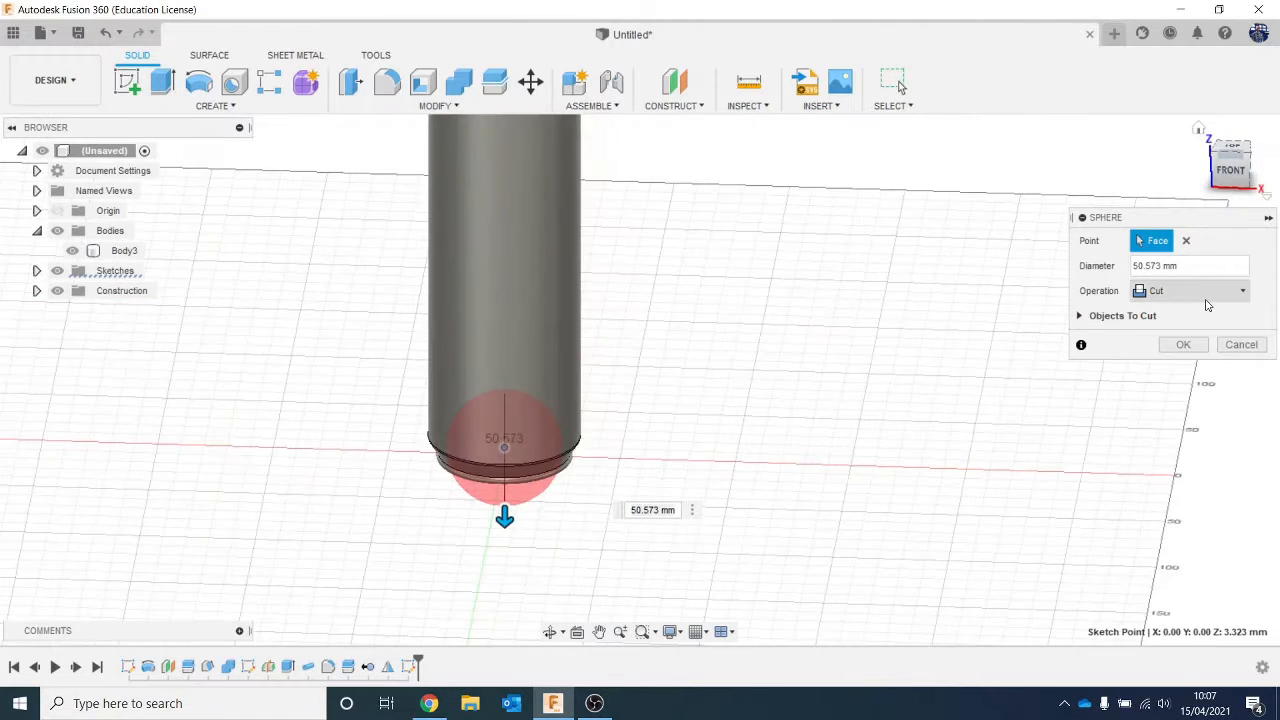
pyautogui.click(1206, 296)
pyautogui.click(1198, 369)
pyautogui.click(1180, 321)
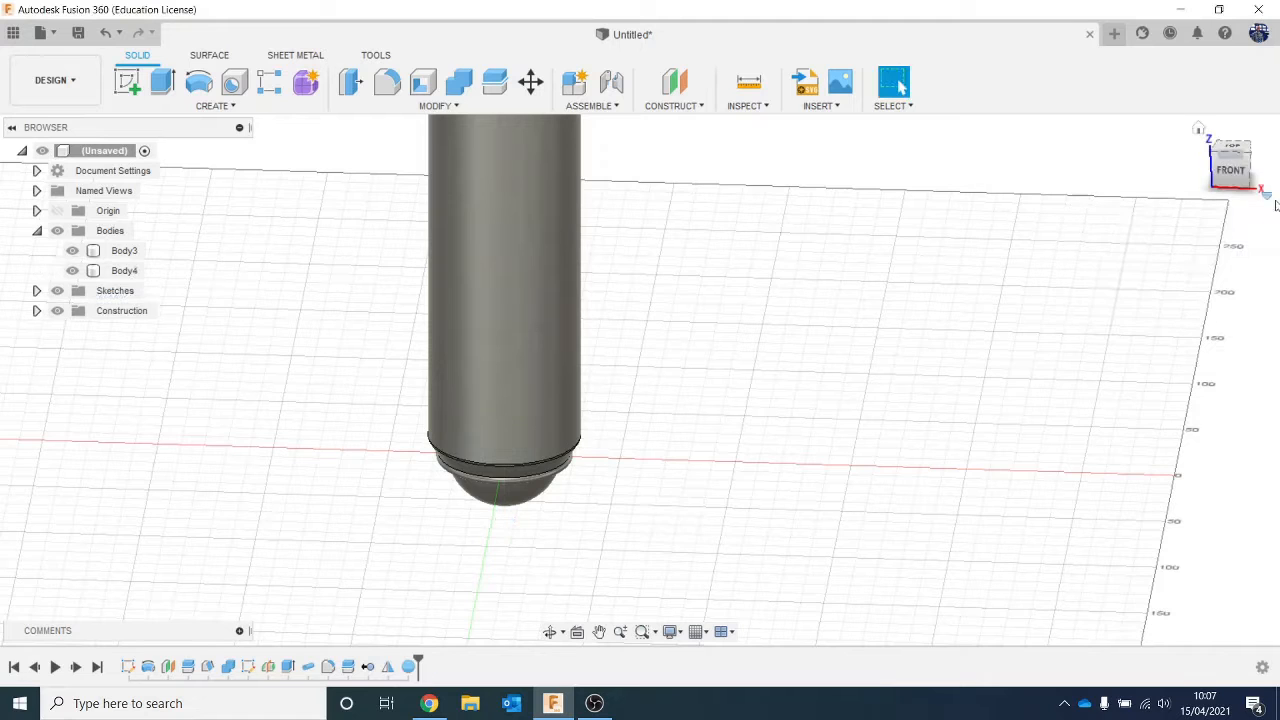
# Move the sphere's face about 13.67 mm down along Z so that less of it overlaps the can's bottom
pyautogui.click(1228, 170)
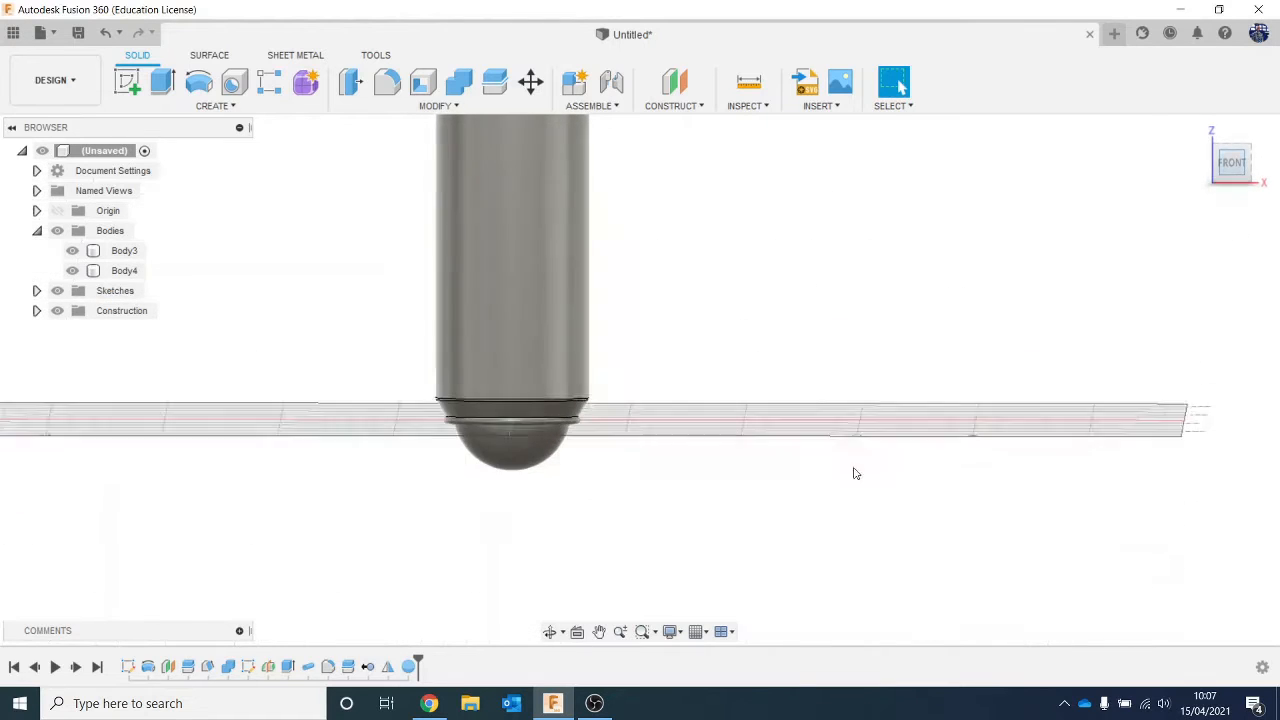
pyautogui.click(543, 451)
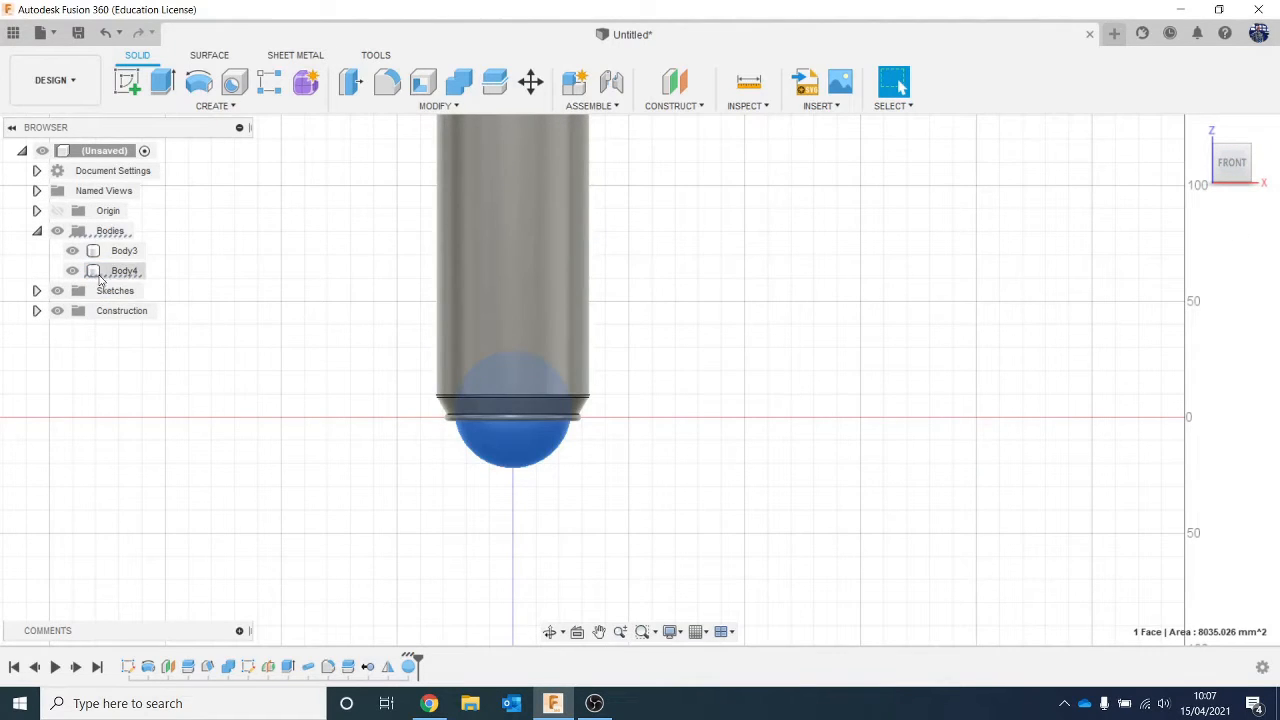
pyautogui.click(531, 82)
pyautogui.moveTo(513, 362); pyautogui.dragTo(511, 397)
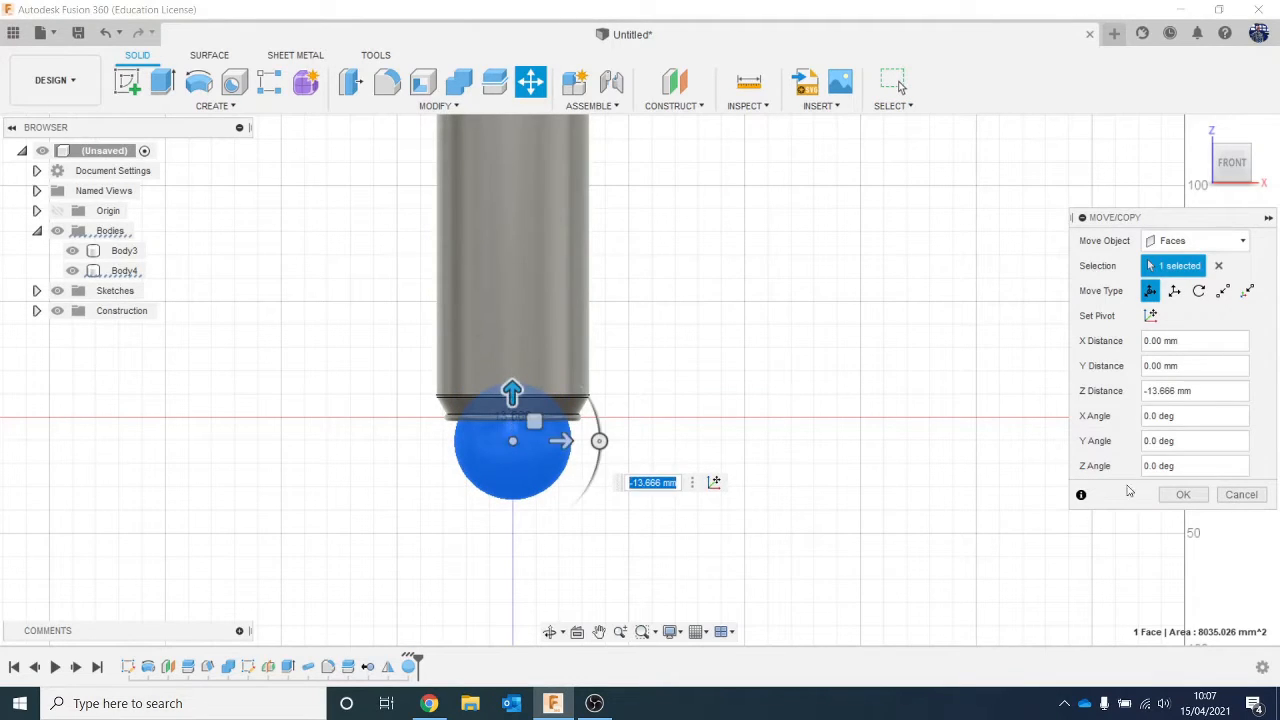
pyautogui.click(1168, 498)
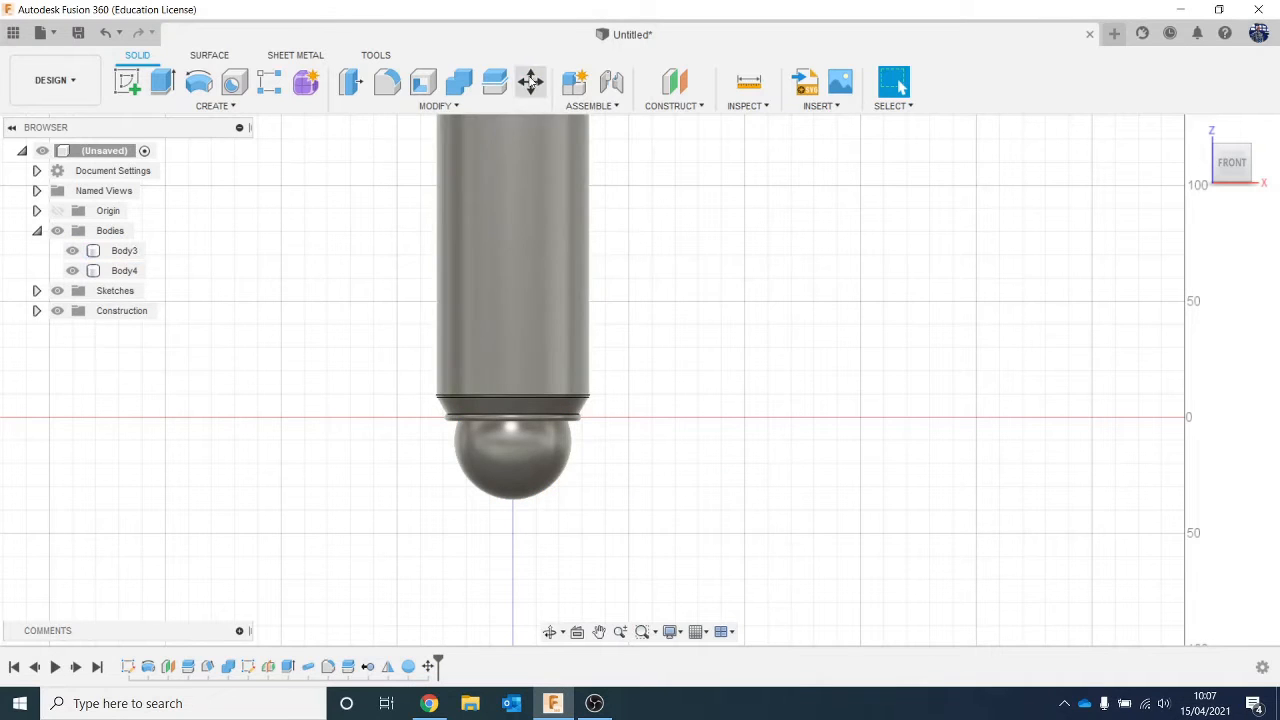
# Combine the can body with the sphere using the Cut operation to hollow the can's base
pyautogui.click(467, 82)
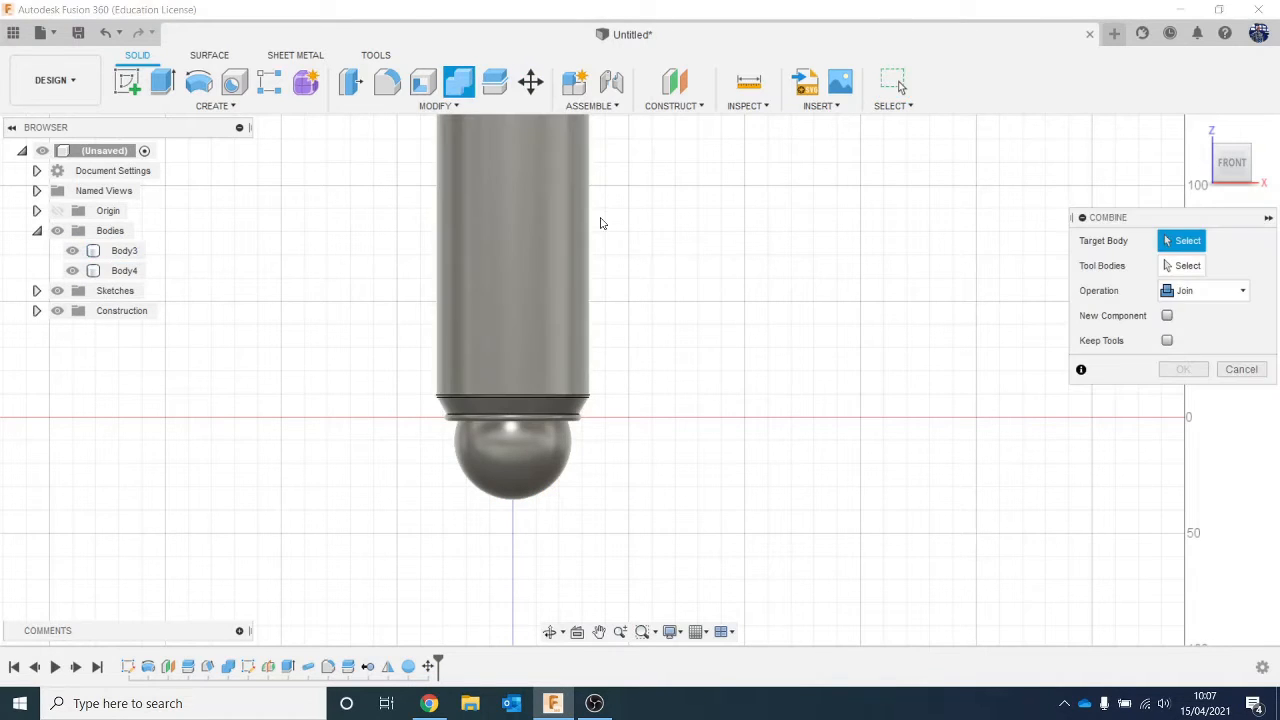
pyautogui.click(529, 294)
pyautogui.click(555, 460)
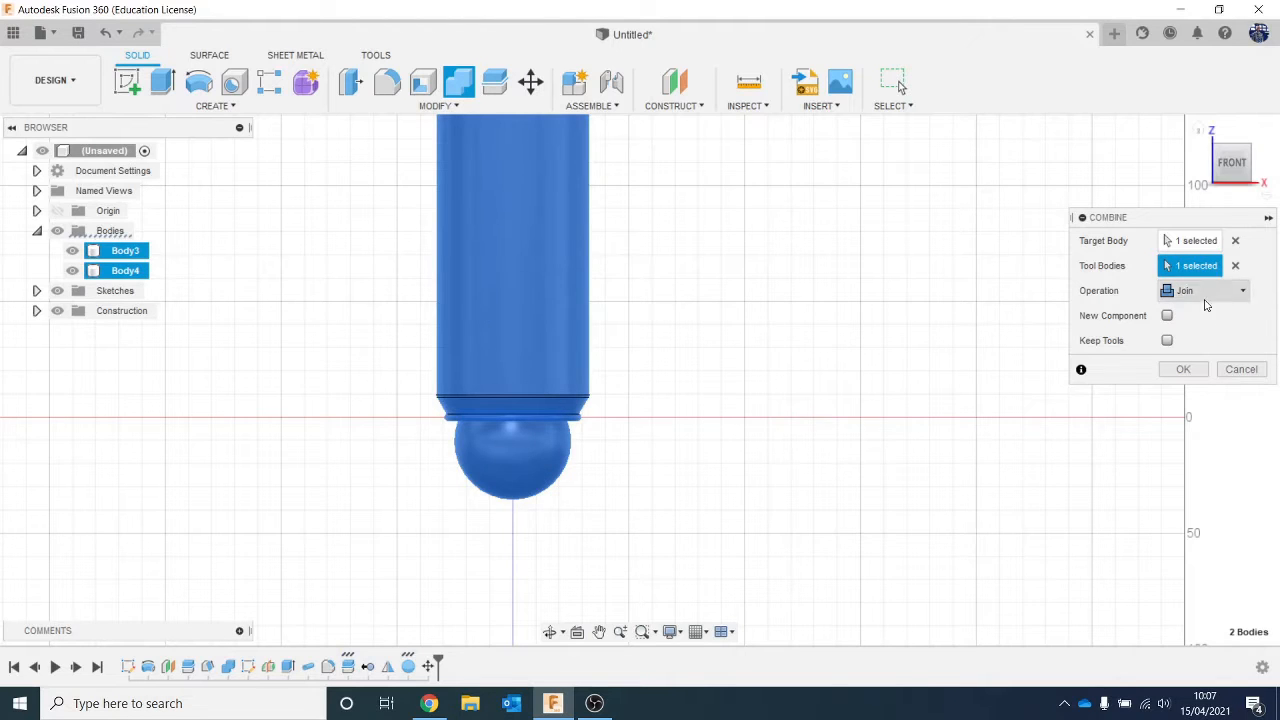
pyautogui.click(1206, 292)
pyautogui.click(1186, 332)
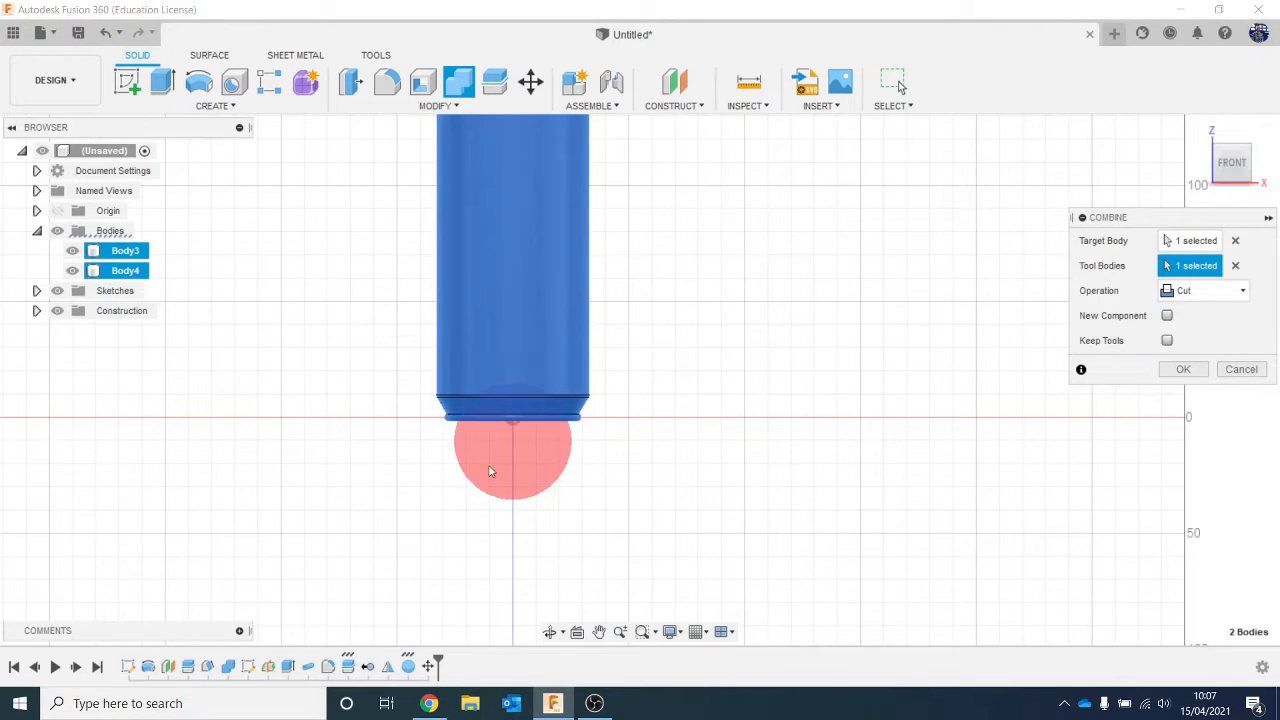
pyautogui.click(1188, 369)
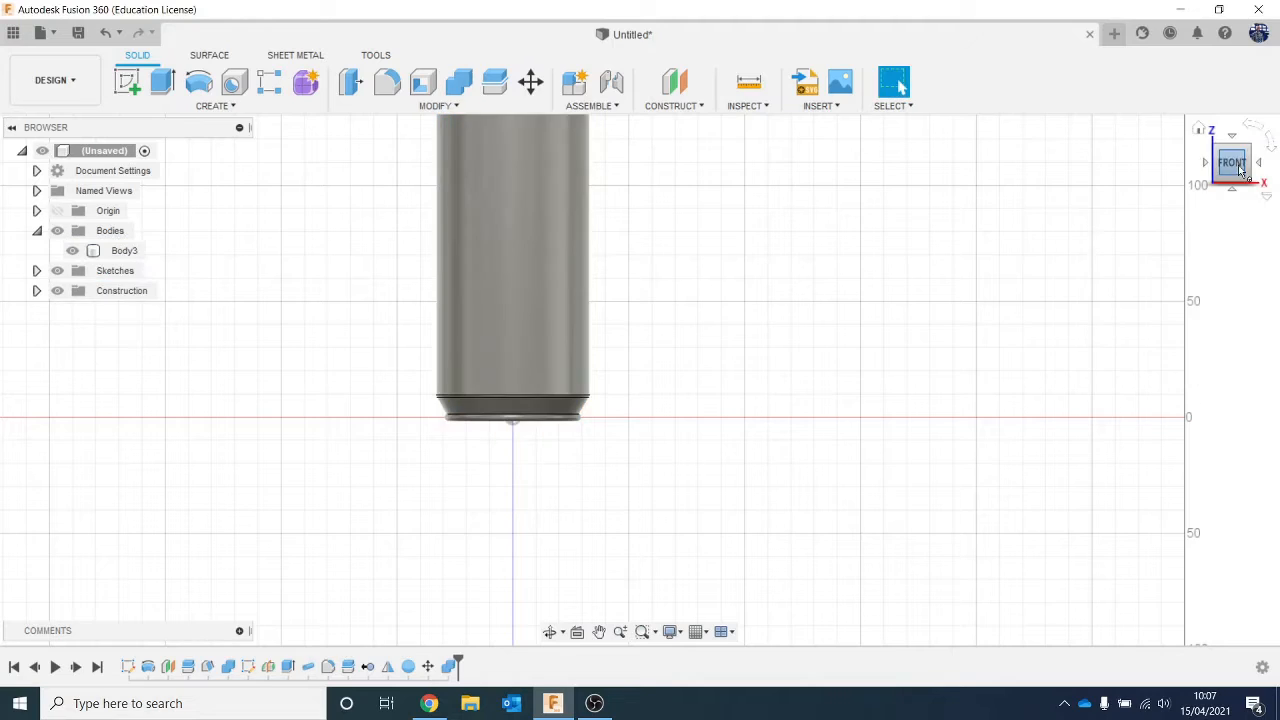
pyautogui.moveTo(1236, 168)
pyautogui.mouseDown()
pyautogui.moveTo(1236, 8)
pyautogui.moveTo(1220, 85)
pyautogui.moveTo(1278, 281)
pyautogui.moveTo(1234, 168)
pyautogui.mouseUp()
pyautogui.scroll(-1, 840, 343)
pyautogui.moveTo(818, 326); pyautogui.dragTo(830, 456, button='middle')
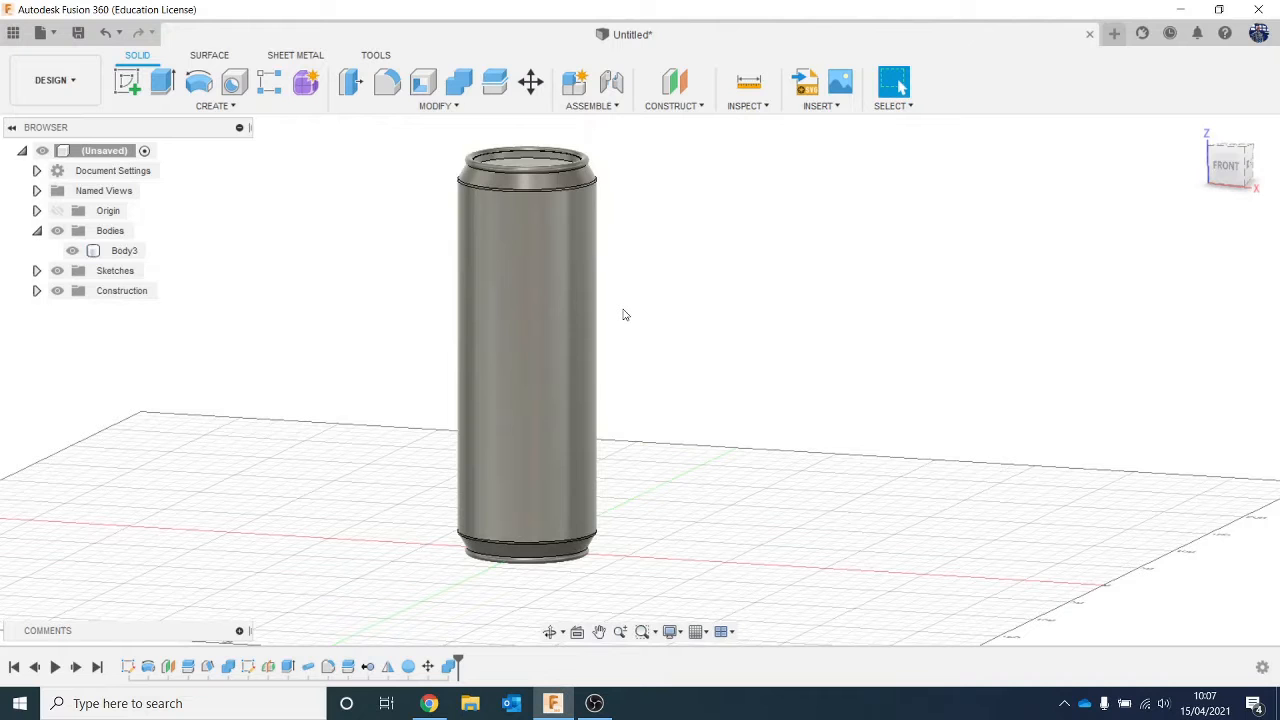
pyautogui.moveTo(1237, 166); pyautogui.dragTo(1197, 220)
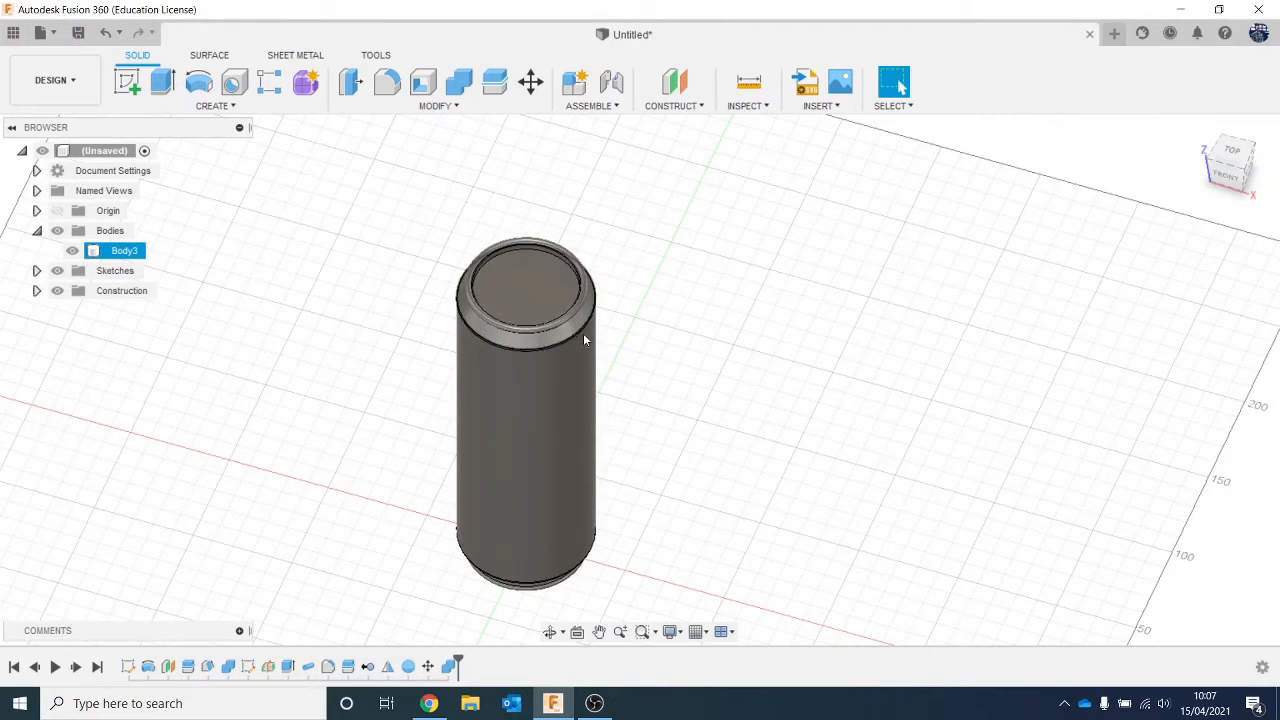
pyautogui.click(827, 106)
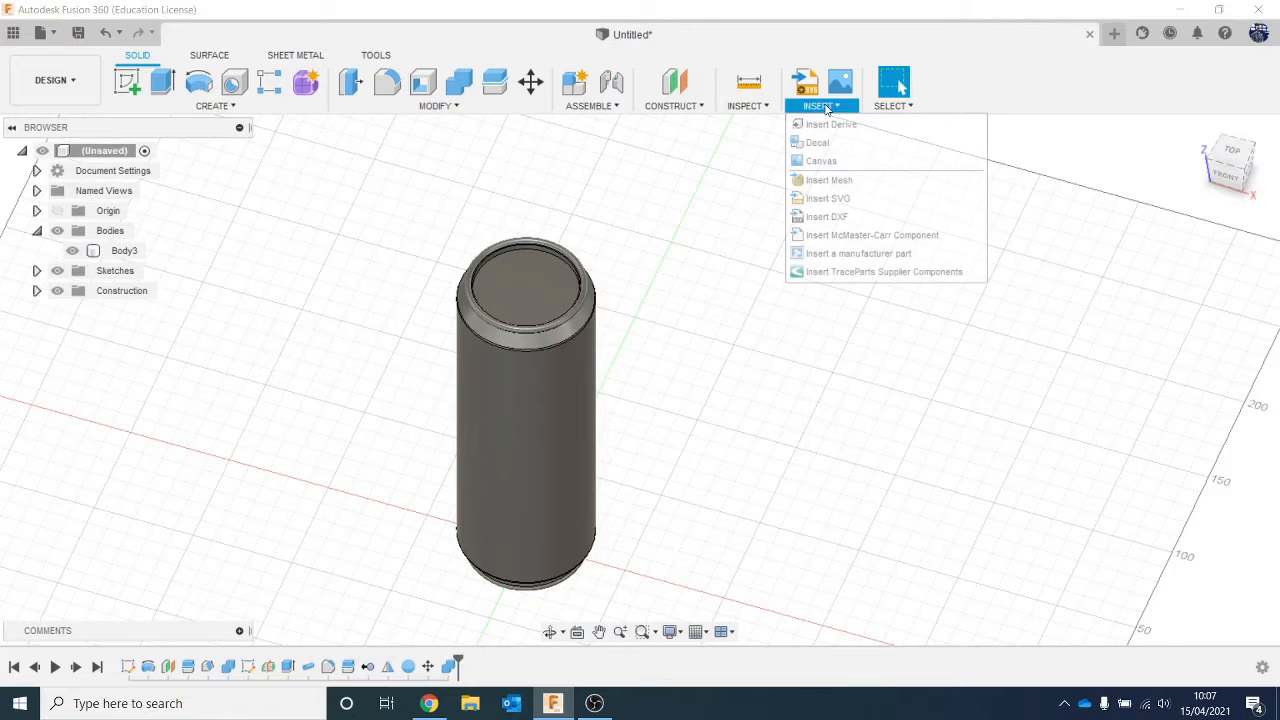
pyautogui.click(874, 163)
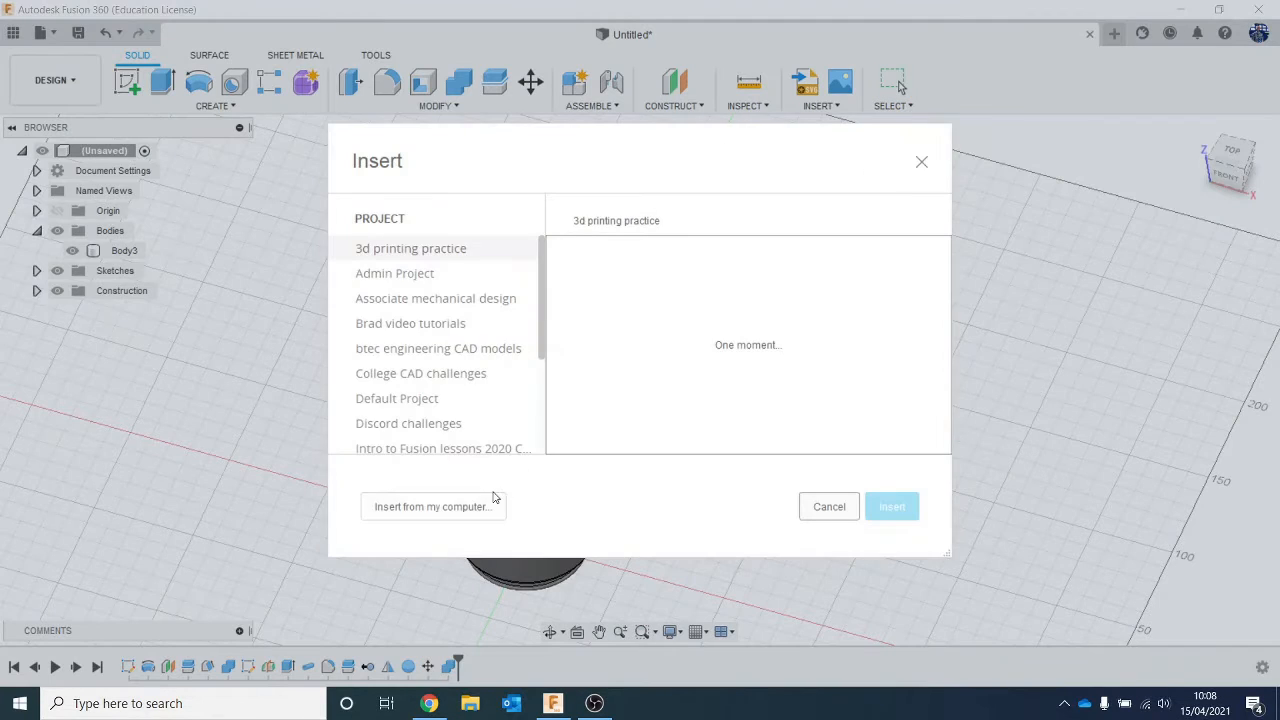
pyautogui.click(493, 505)
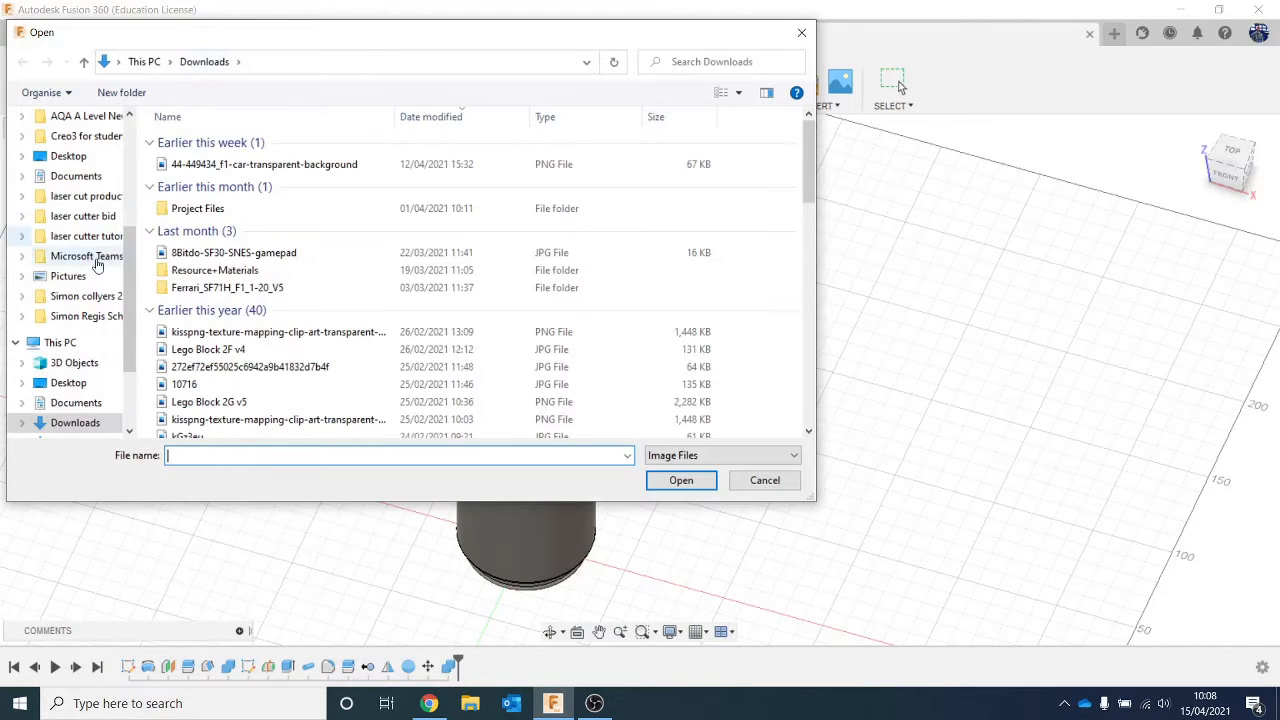
pyautogui.scroll(4, 97, 265)
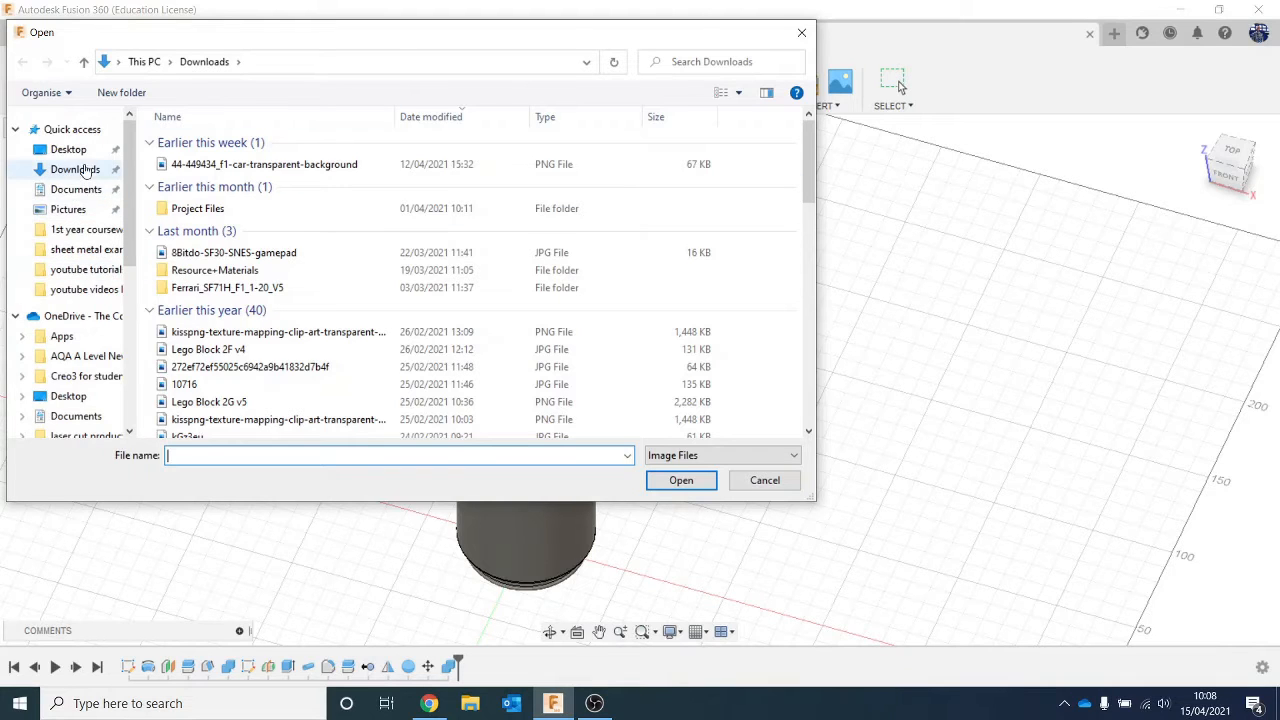
pyautogui.click(86, 156)
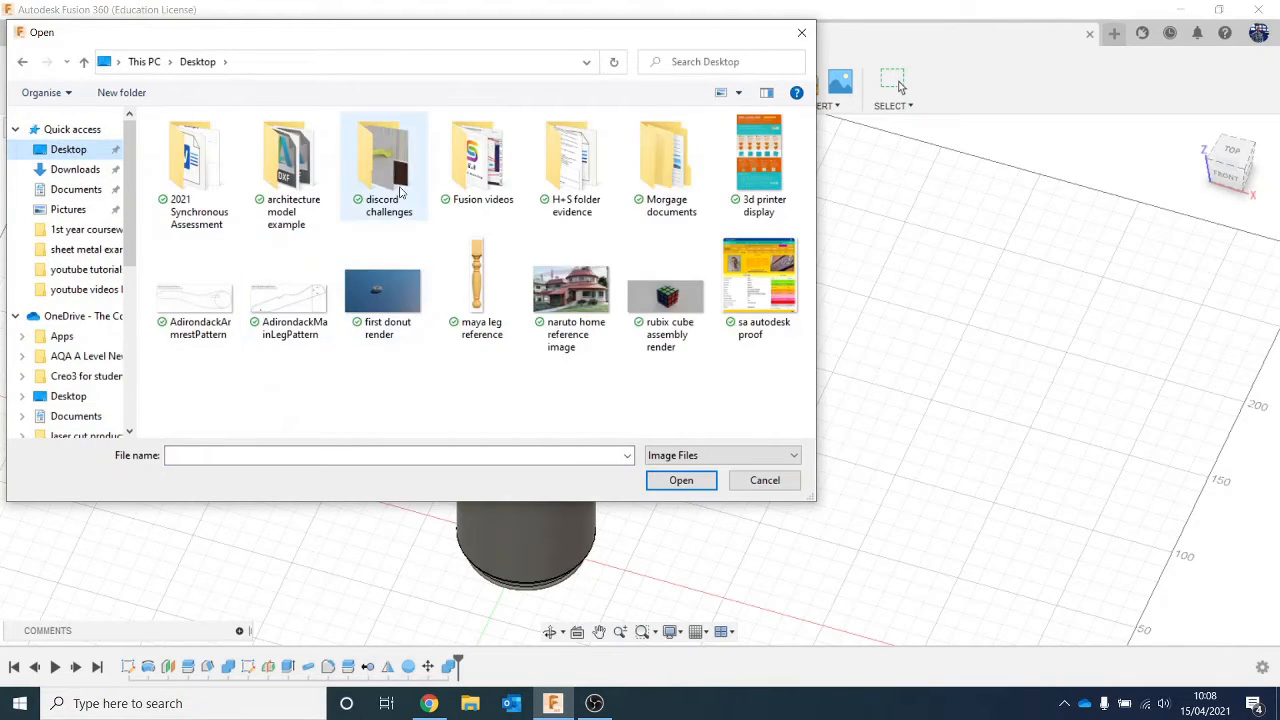
pyautogui.doubleClick(487, 190)
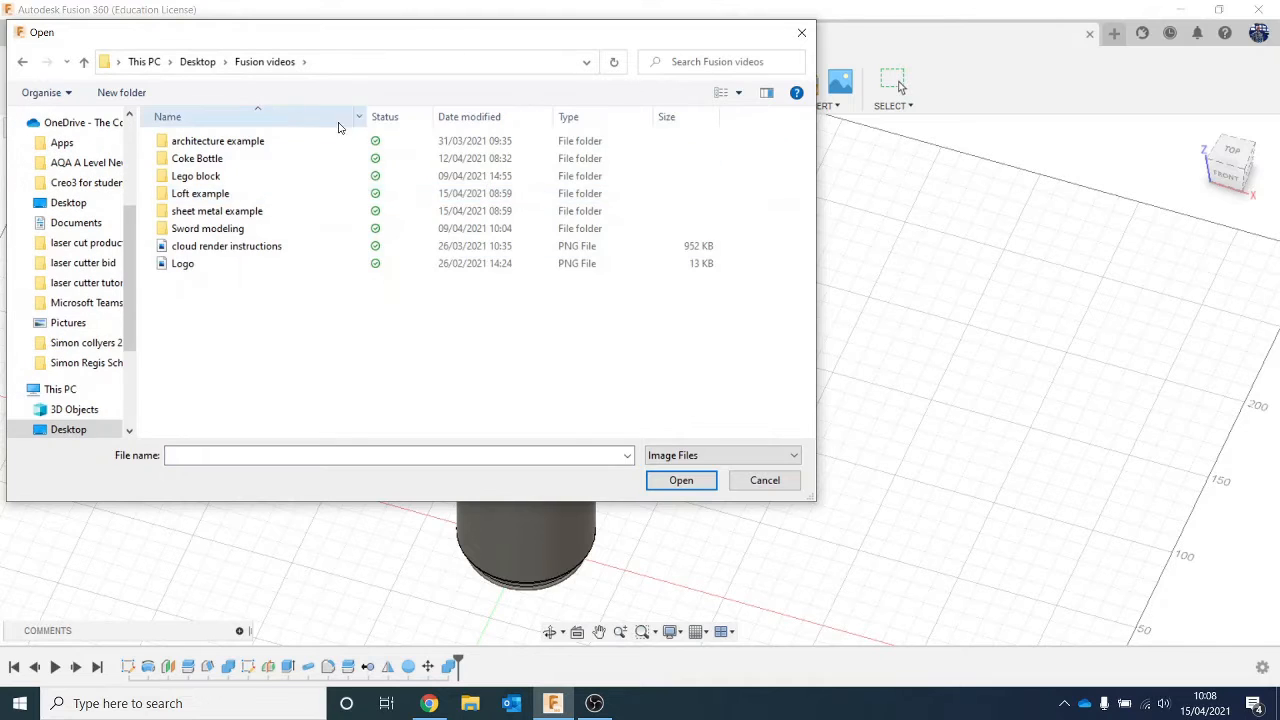
pyautogui.click(311, 215)
pyautogui.doubleClick(311, 215)
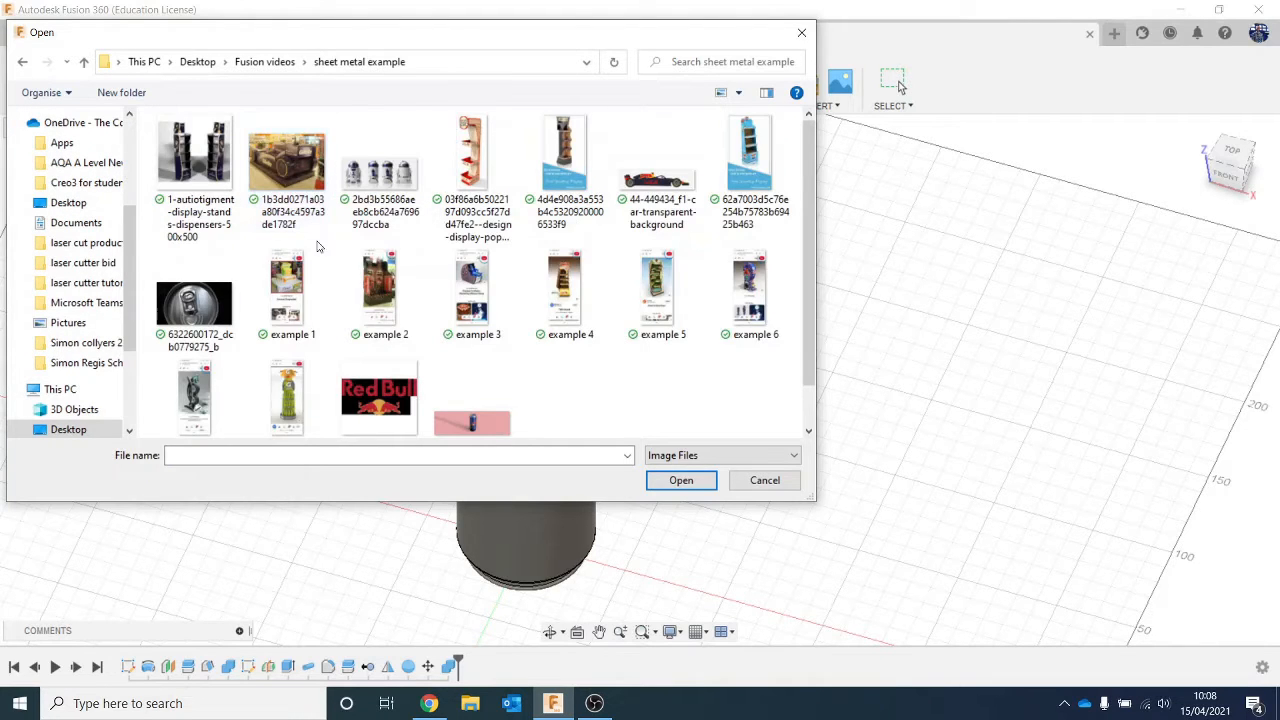
pyautogui.scroll(-1, 198, 243)
pyautogui.doubleClick(198, 243)
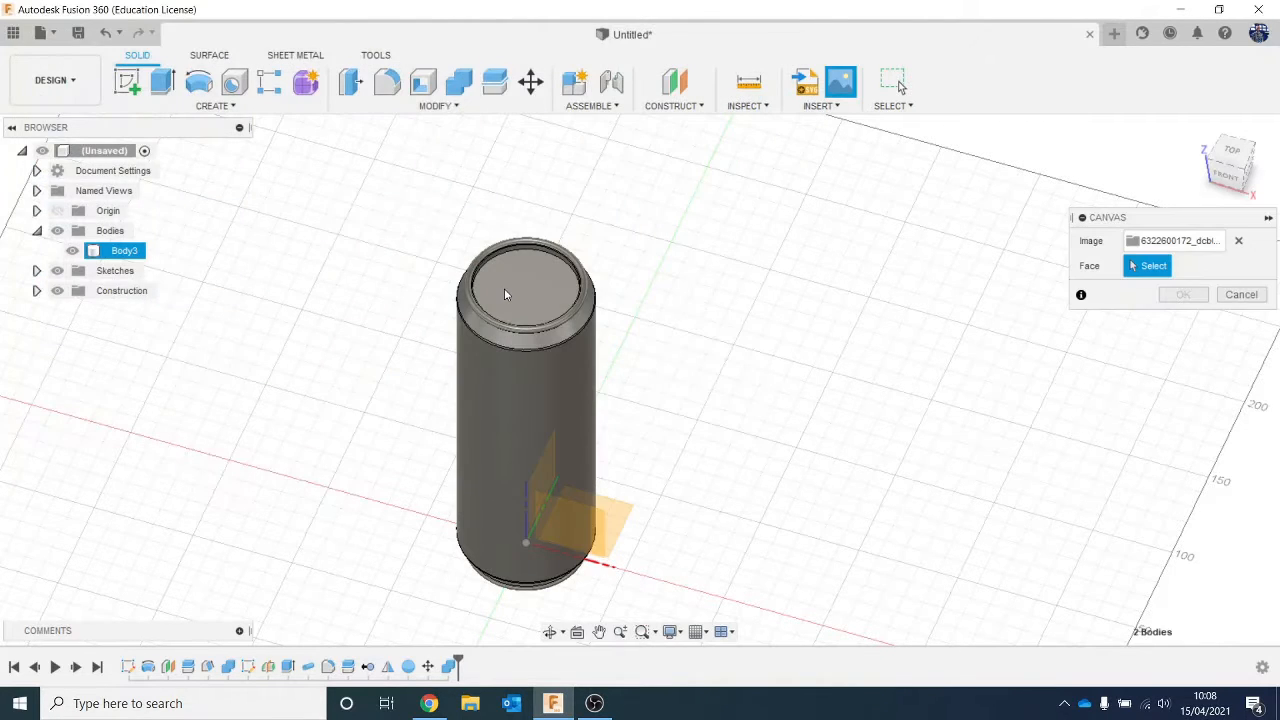
pyautogui.click(505, 294)
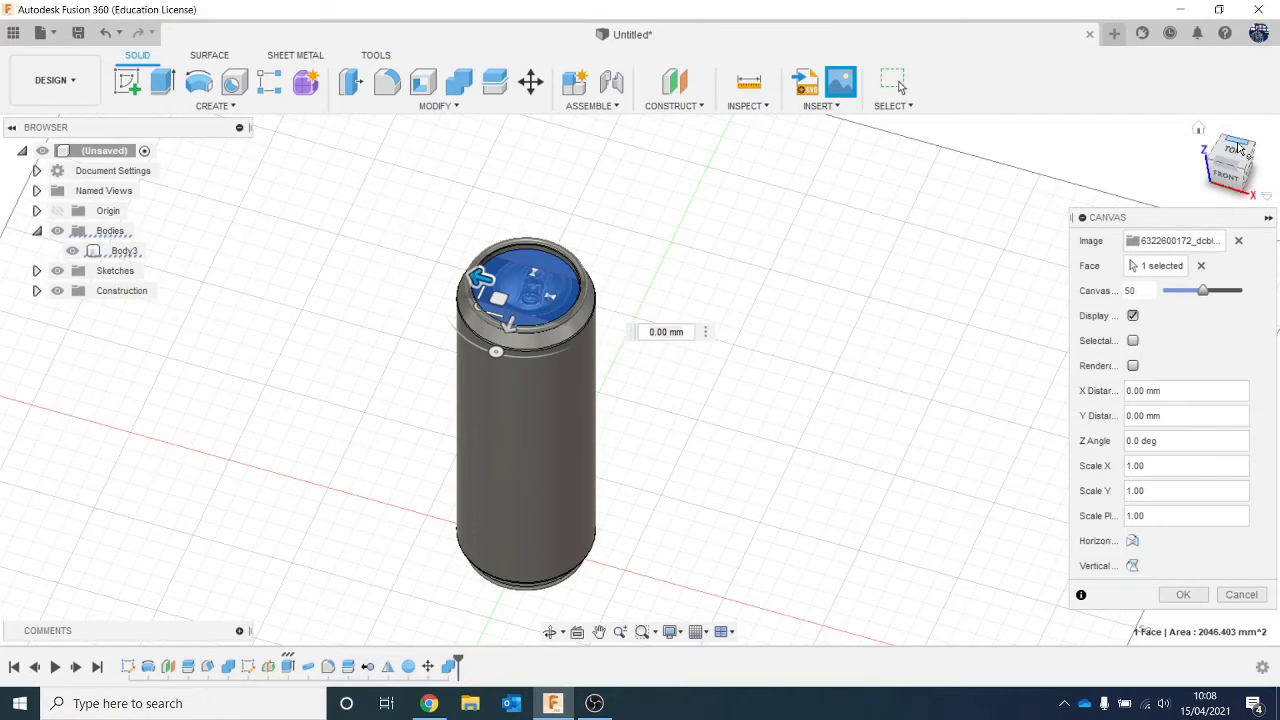
# Enlarge and shift the canvas to fit the photographed lid to the can's top, finishing with a plane scale of about 0.892
pyautogui.click(1232, 158)
pyautogui.click(1234, 178)
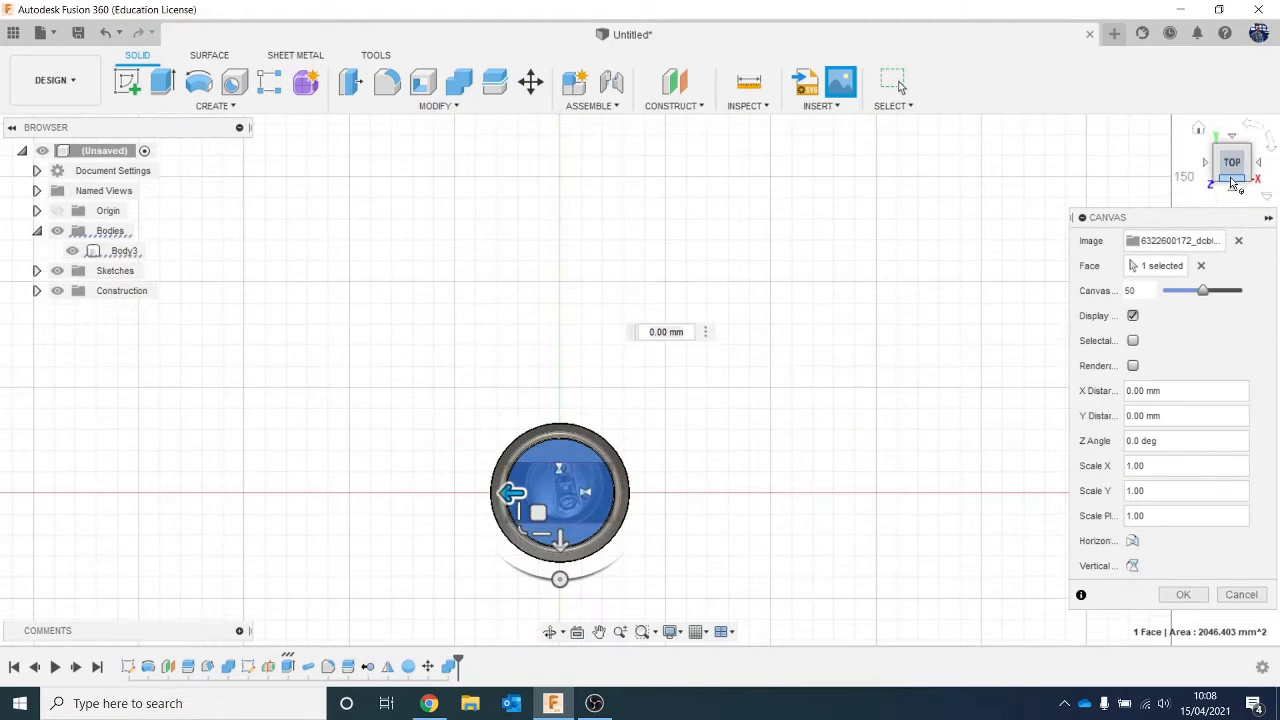
pyautogui.click(1271, 145)
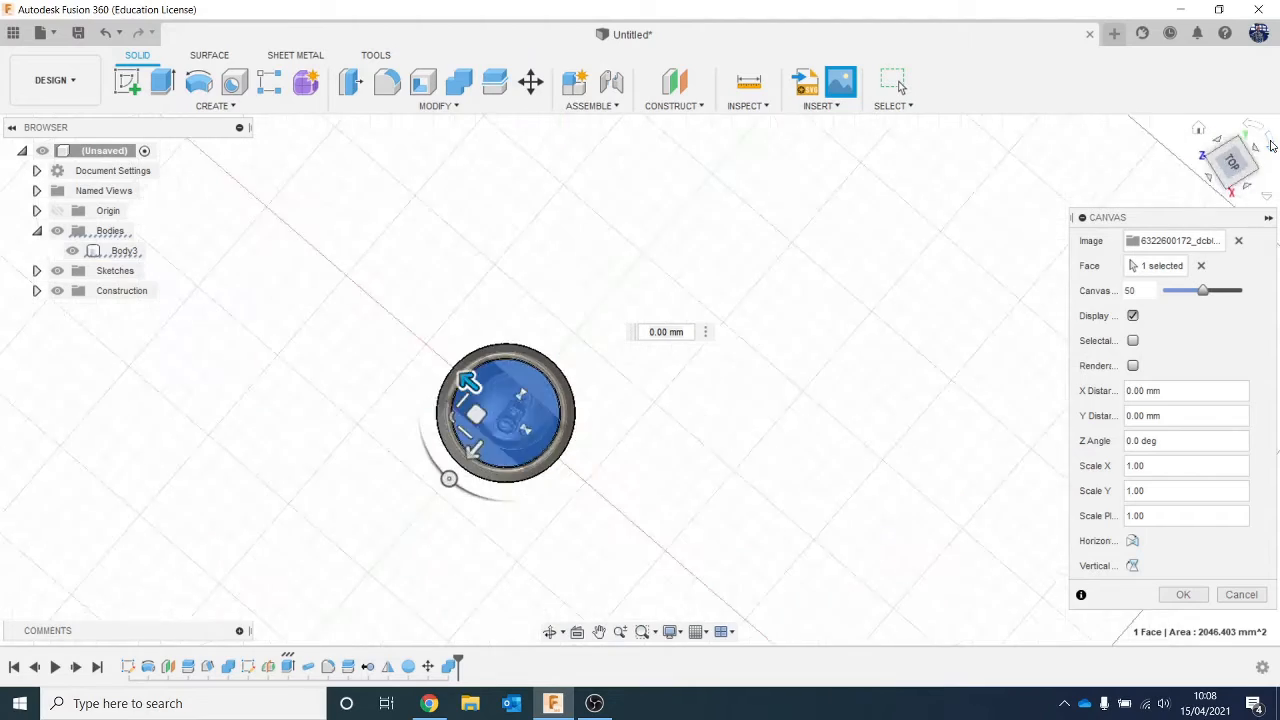
pyautogui.click(1271, 145)
pyautogui.moveTo(806, 349); pyautogui.dragTo(640, 383, button='middle')
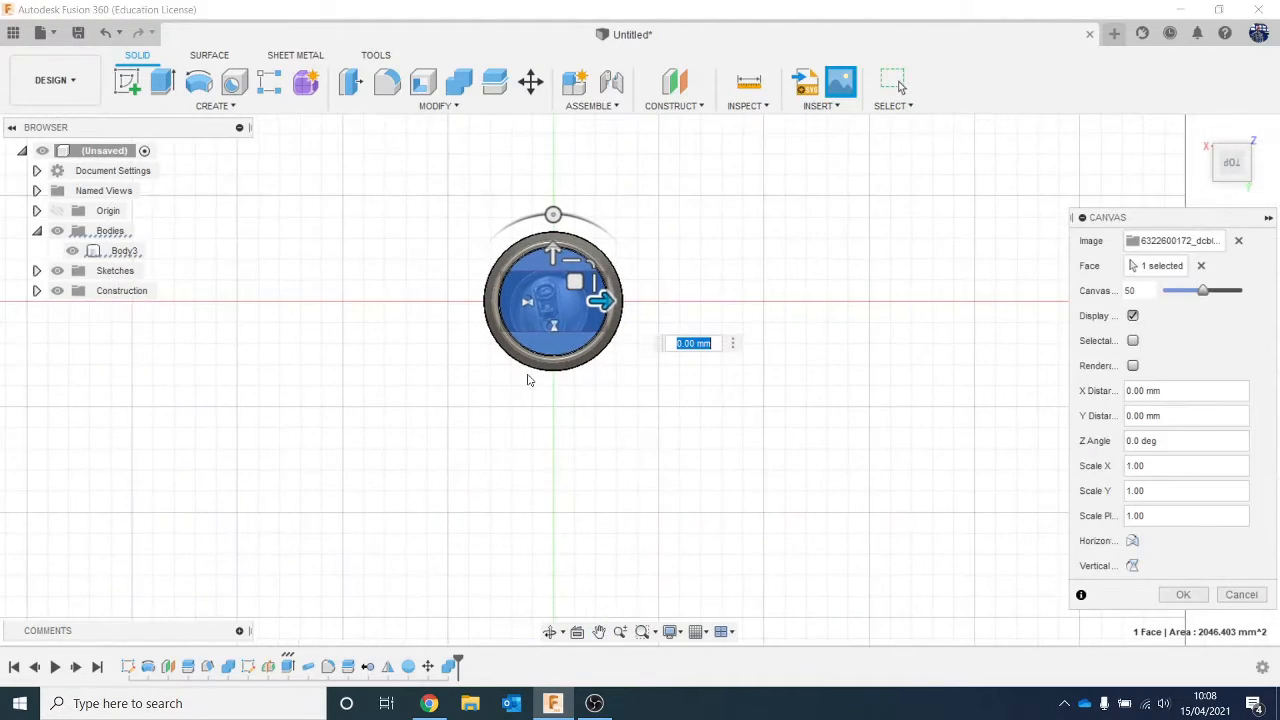
pyautogui.scroll(3, 528, 377)
pyautogui.moveTo(572, 425); pyautogui.dragTo(493, 474, button='middle')
pyautogui.scroll(2, 543, 349)
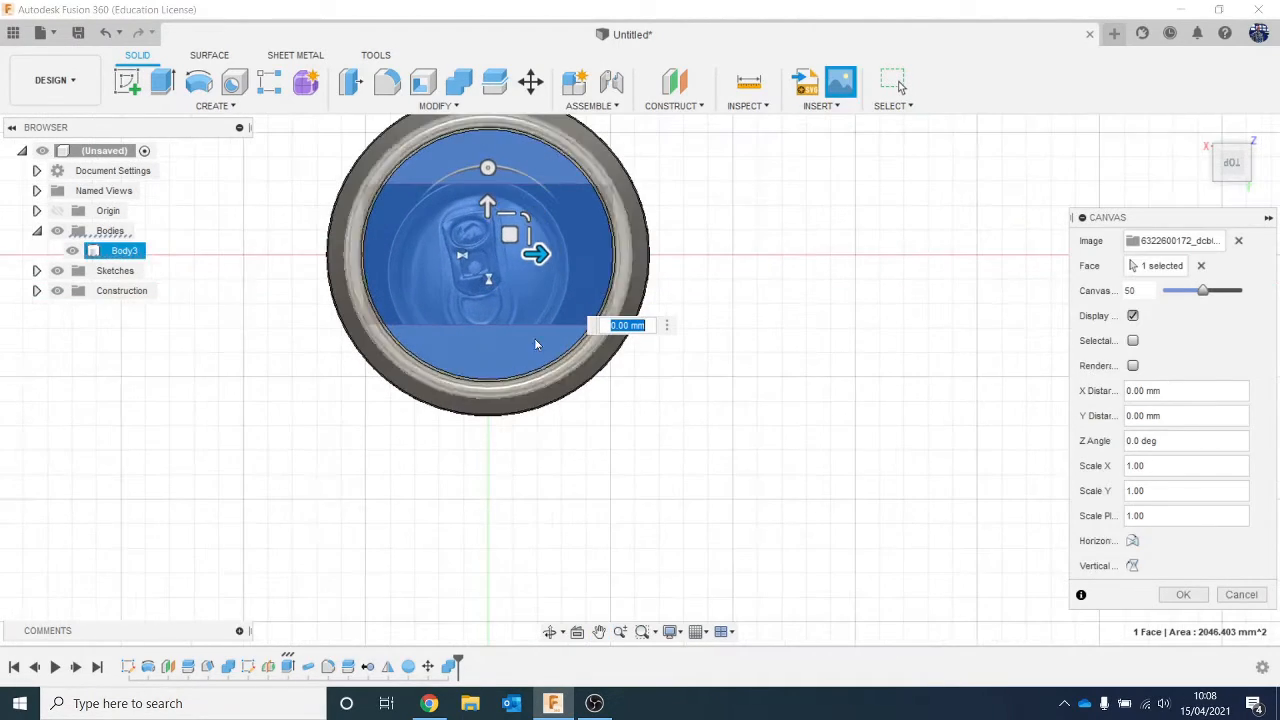
pyautogui.moveTo(528, 213); pyautogui.dragTo(554, 258)
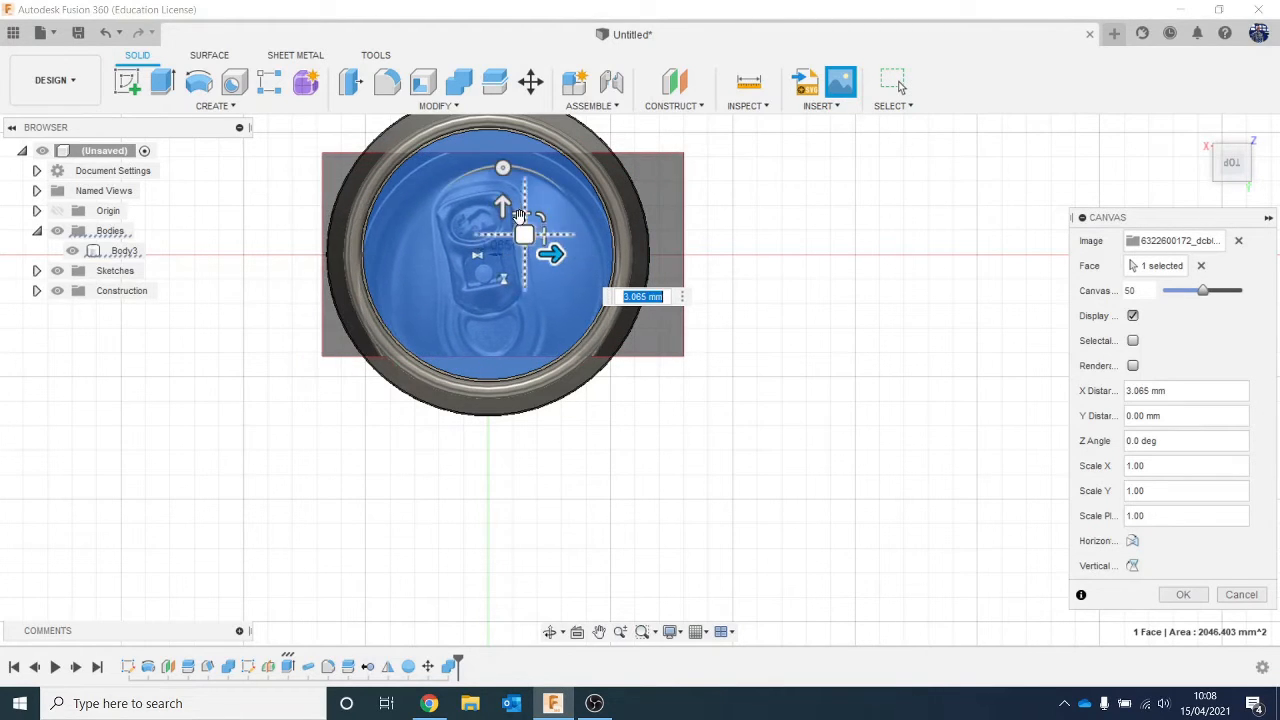
pyautogui.moveTo(500, 206); pyautogui.dragTo(537, 196)
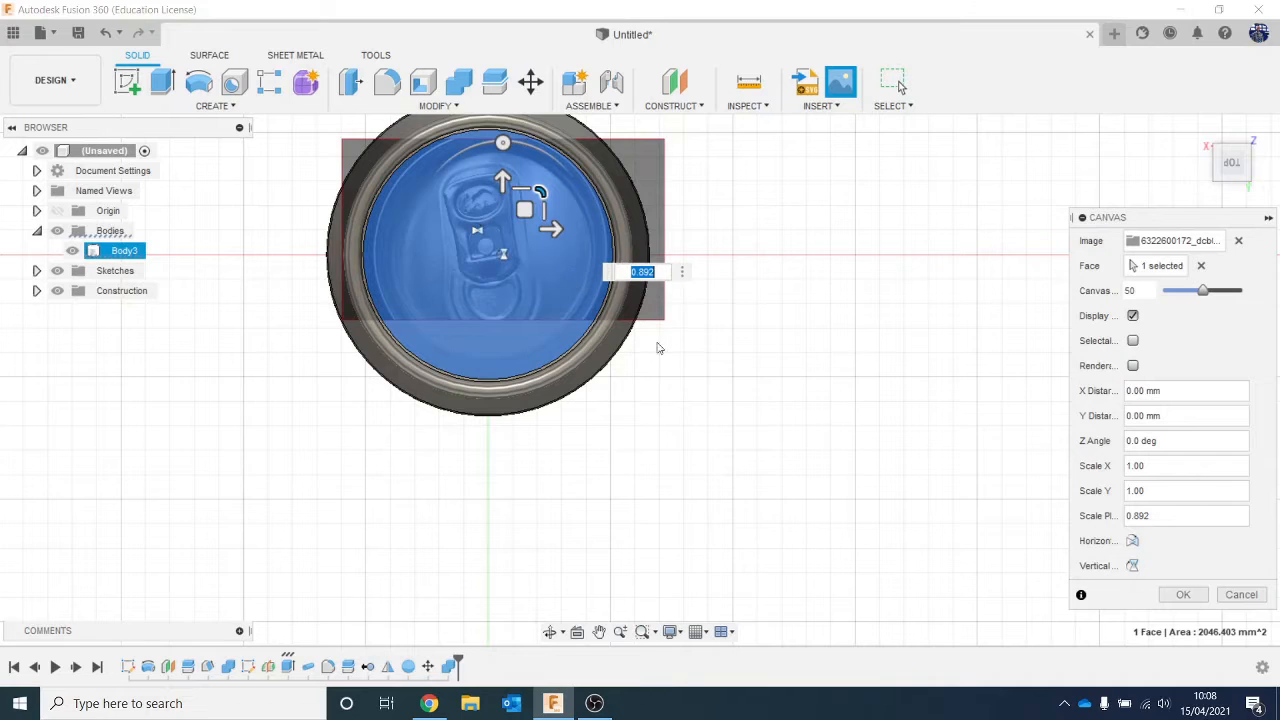
pyautogui.click(1183, 594)
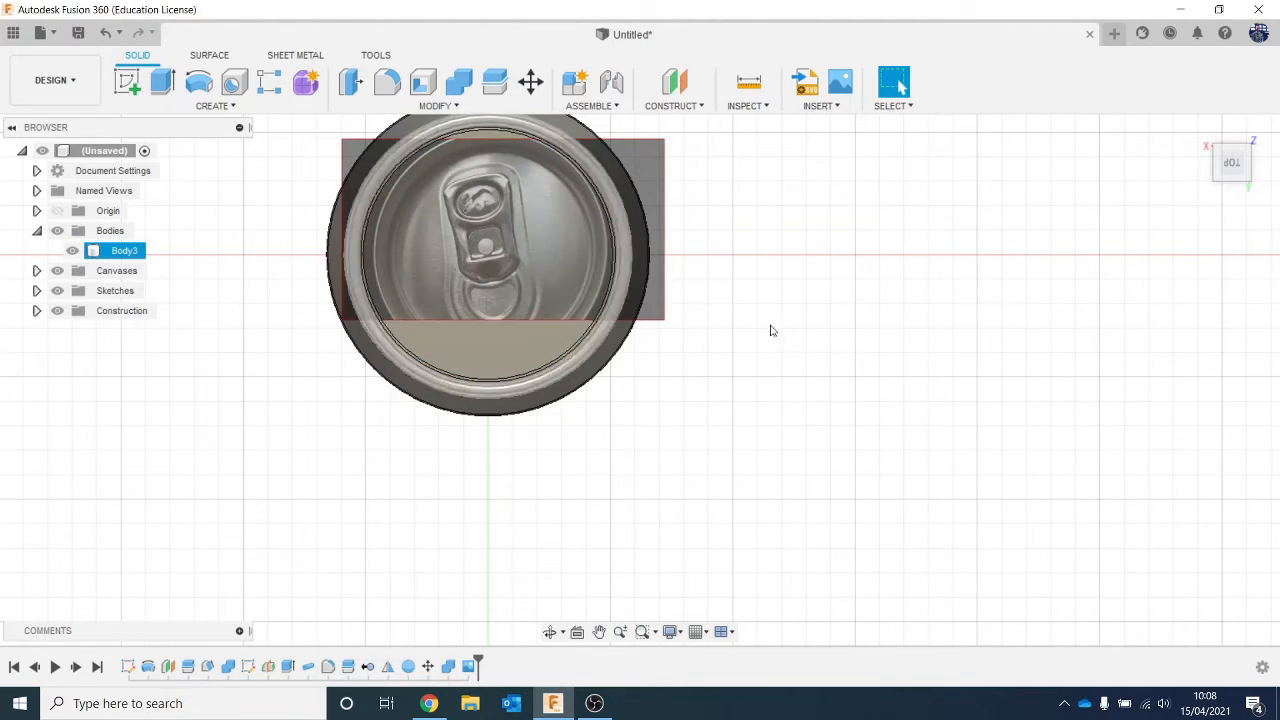
# Edit the canvas on the can's top and rotate it -9.5 degrees about Z to straighten the ring pull
pyautogui.click(532, 217)
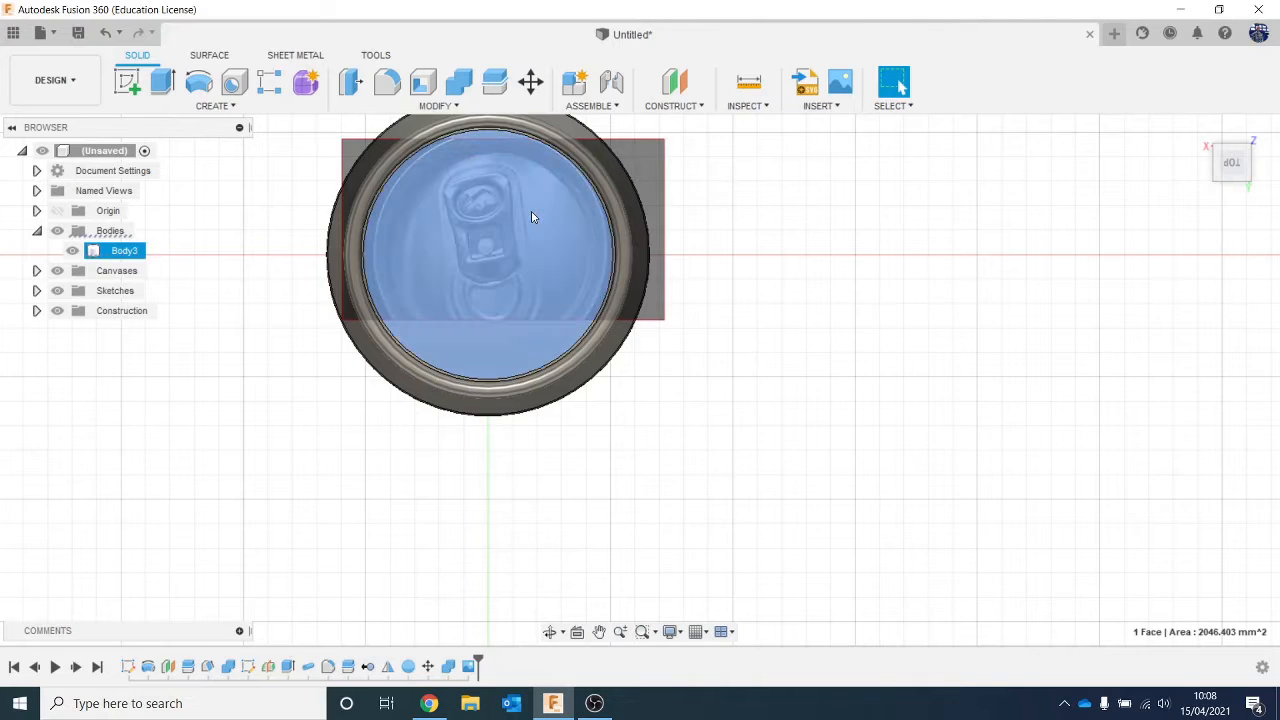
pyautogui.rightClick(467, 666)
pyautogui.click(495, 532)
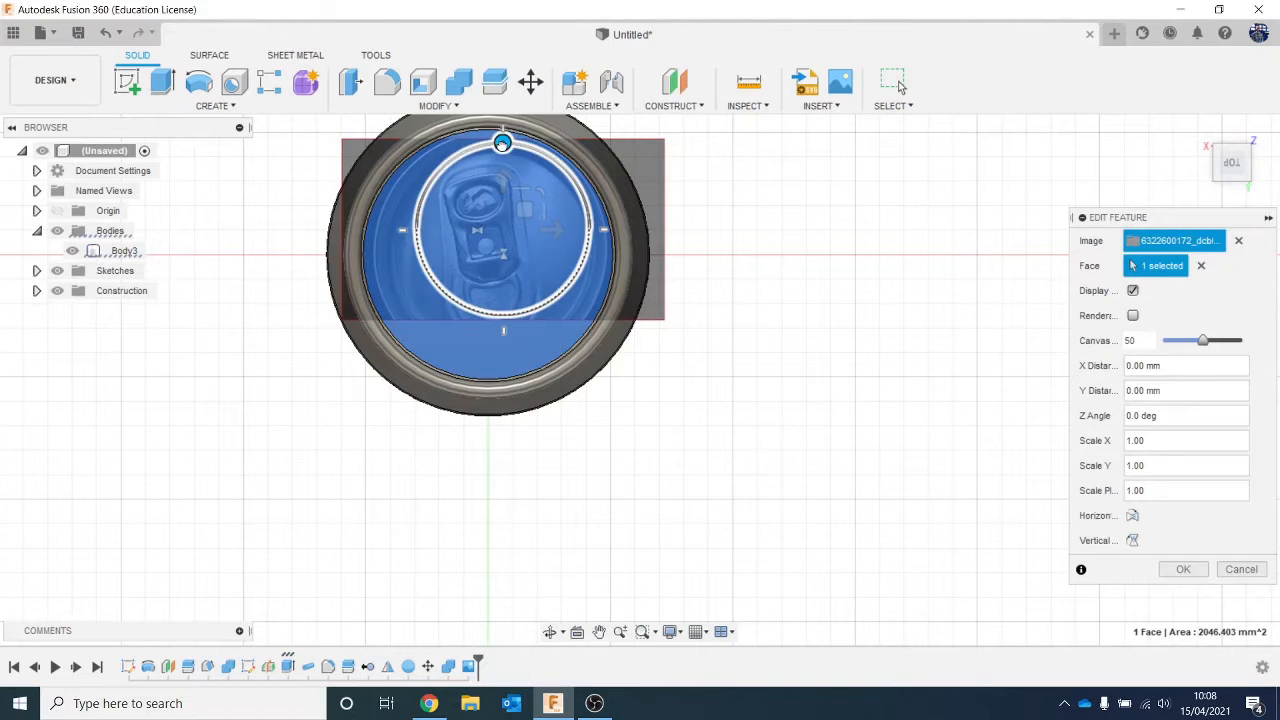
pyautogui.moveTo(502, 143); pyautogui.dragTo(516, 143)
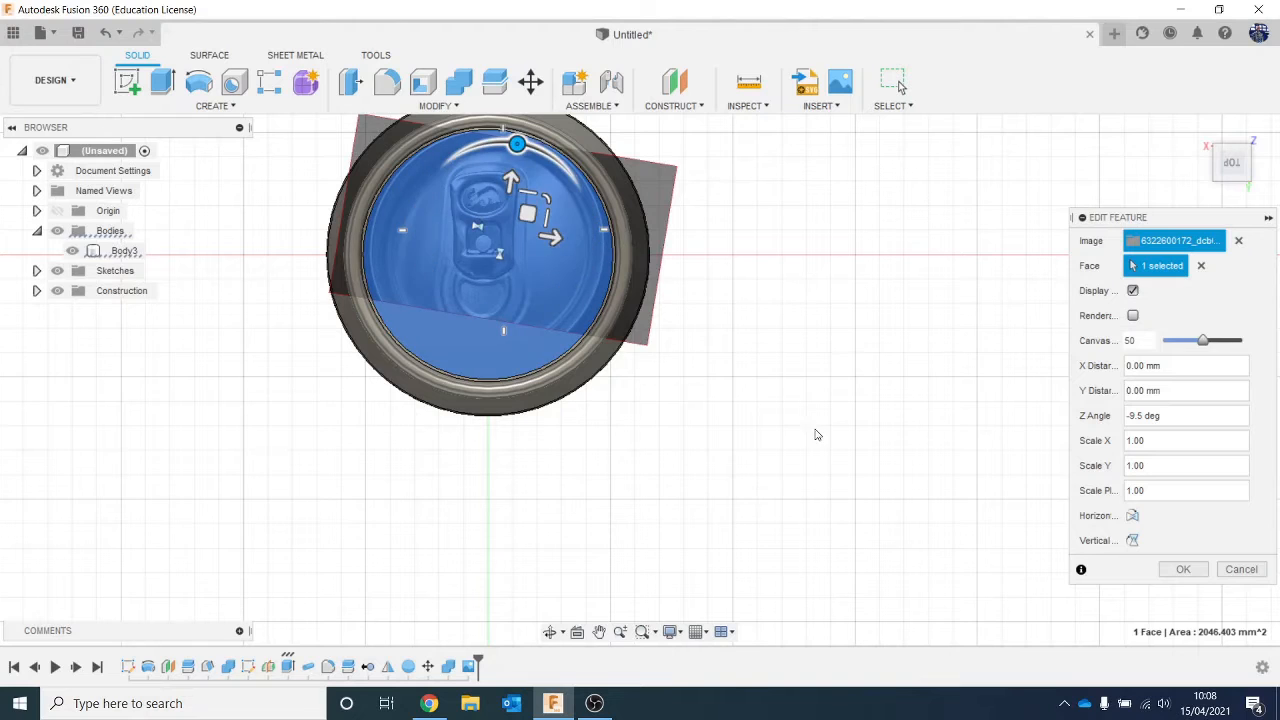
pyautogui.click(1183, 569)
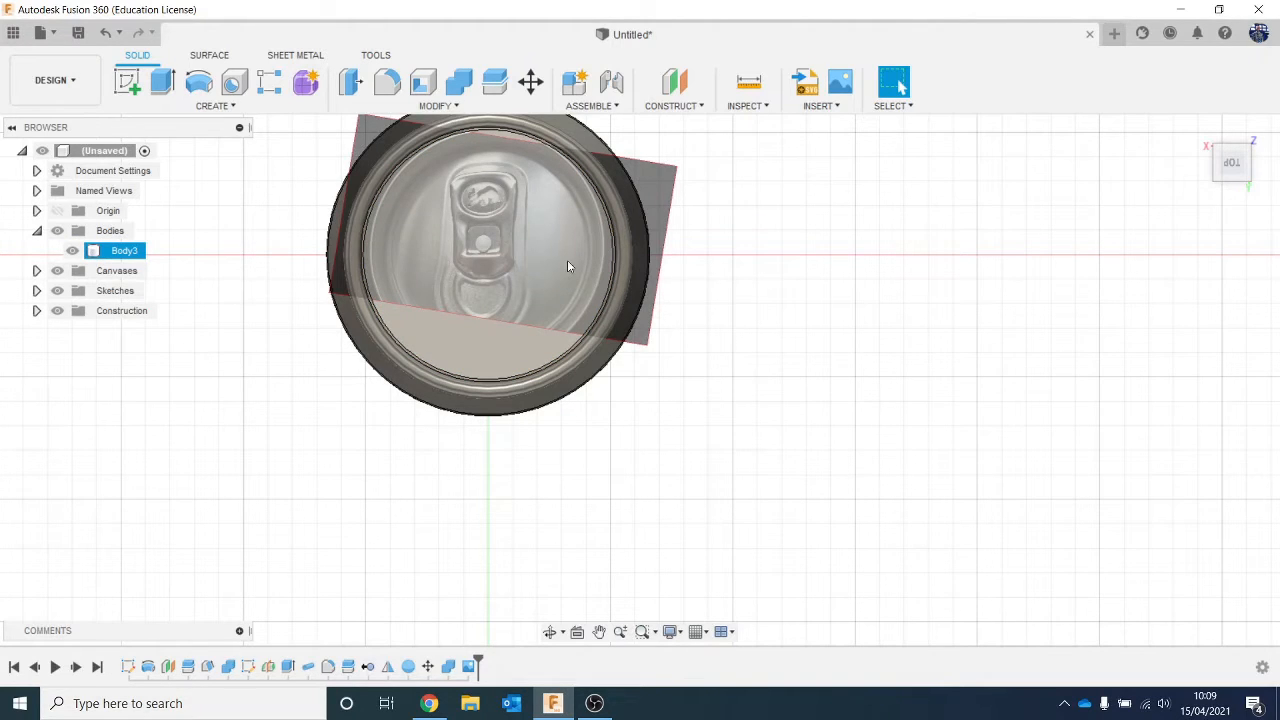
# Start a new sketch on the can's recessed top face, with the ring pull upright as in the canvas
pyautogui.click(127, 81)
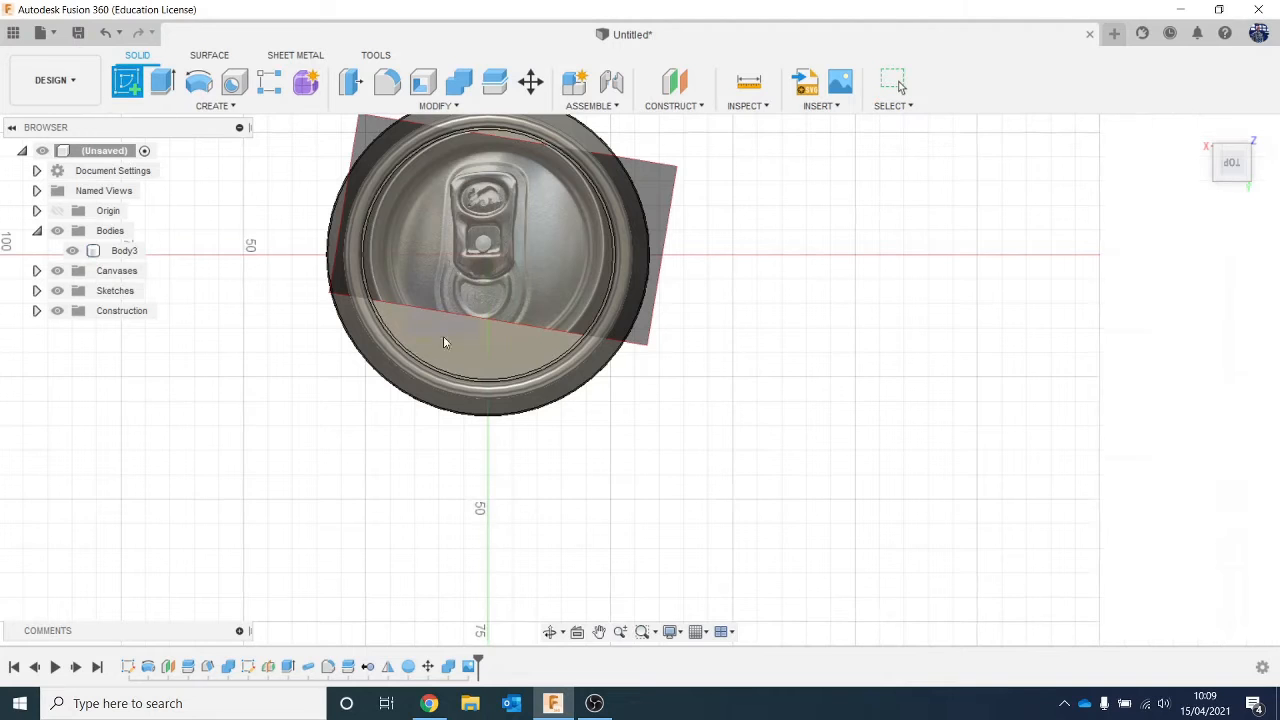
pyautogui.click(512, 366)
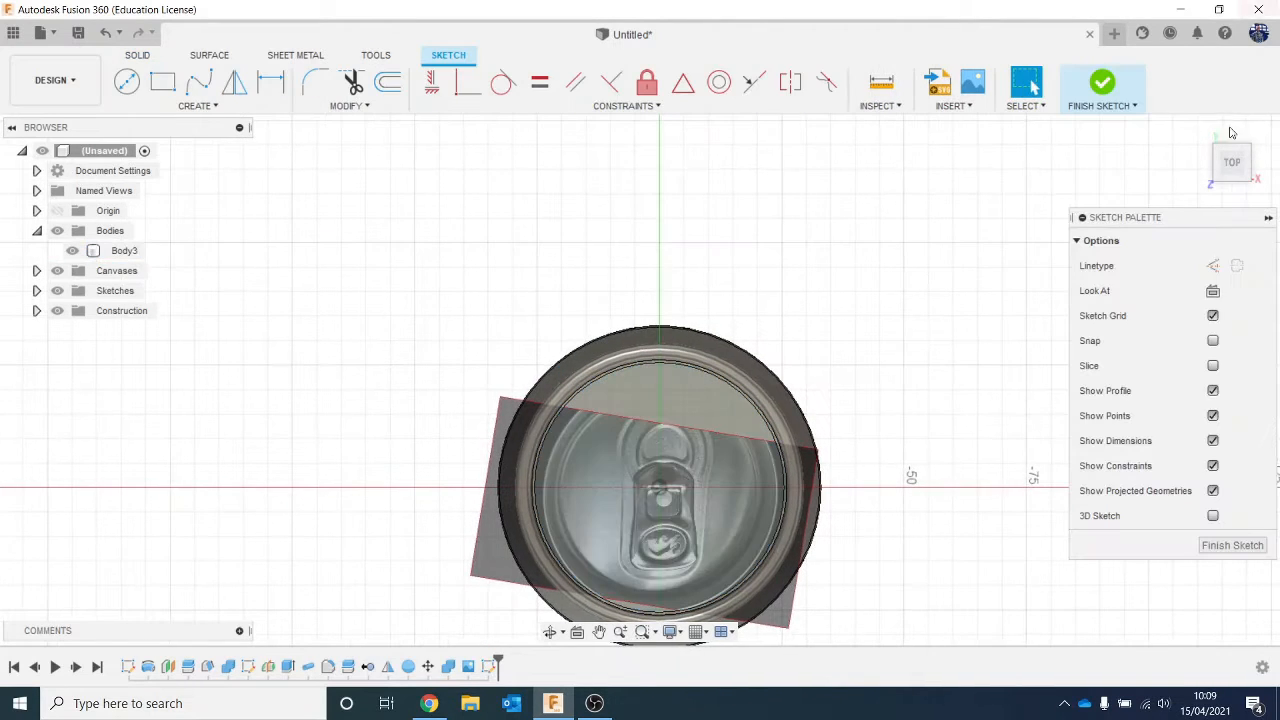
pyautogui.click(1265, 137)
pyautogui.click(1267, 140)
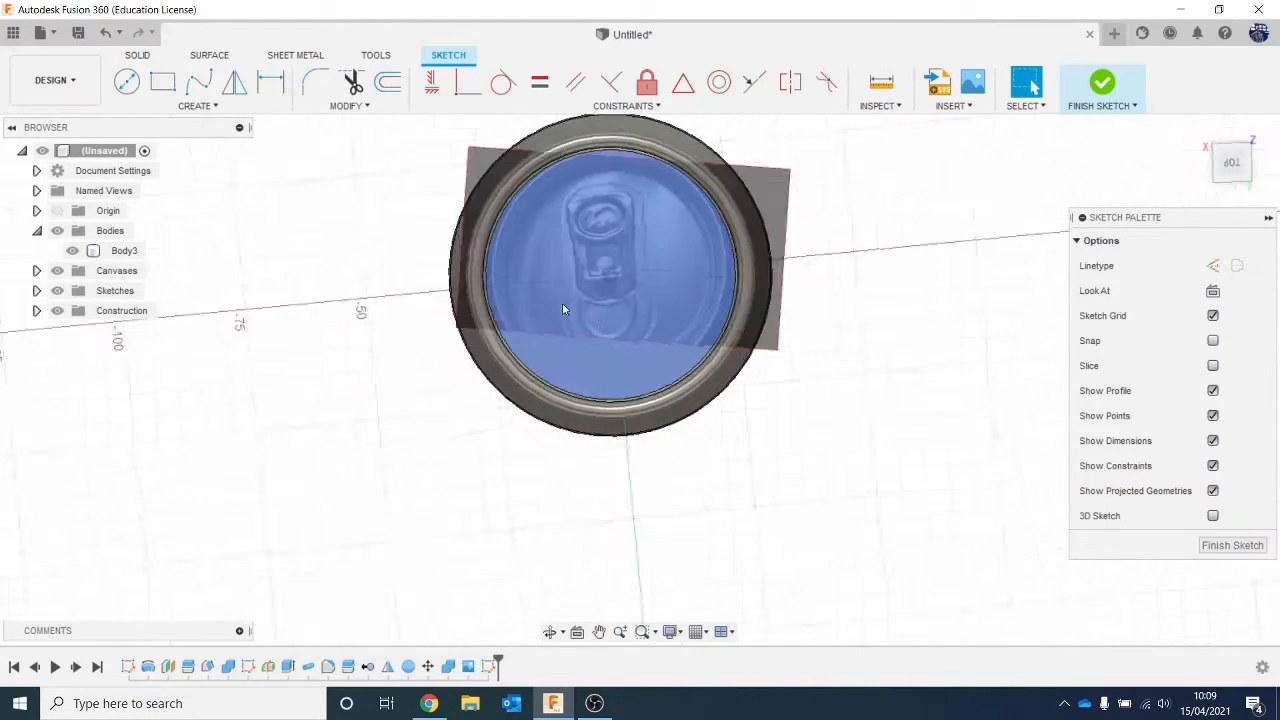
pyautogui.scroll(3, 566, 298)
pyautogui.moveTo(572, 286); pyautogui.dragTo(448, 374, button='middle')
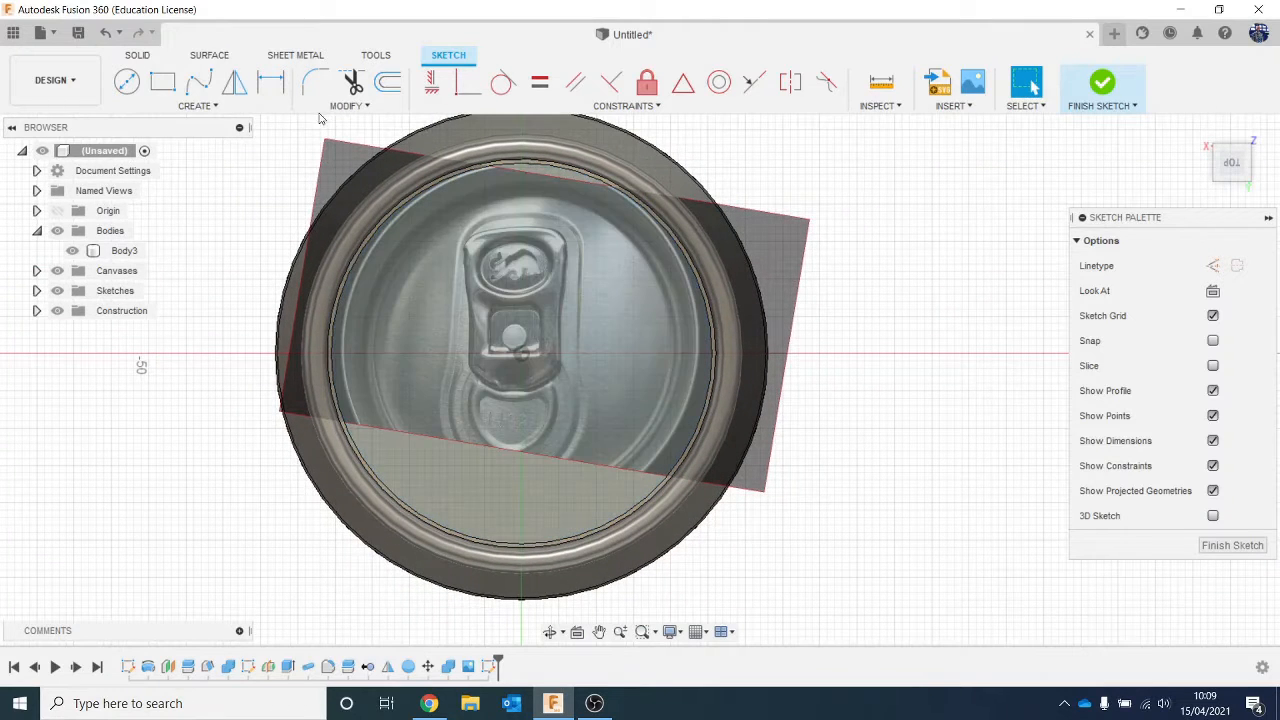
# Draw a vertical line up the ring pull's centre from its lower to its upper edge, plus a horizontal line about 4.36 mm left
pyautogui.click(195, 106)
pyautogui.click(211, 126)
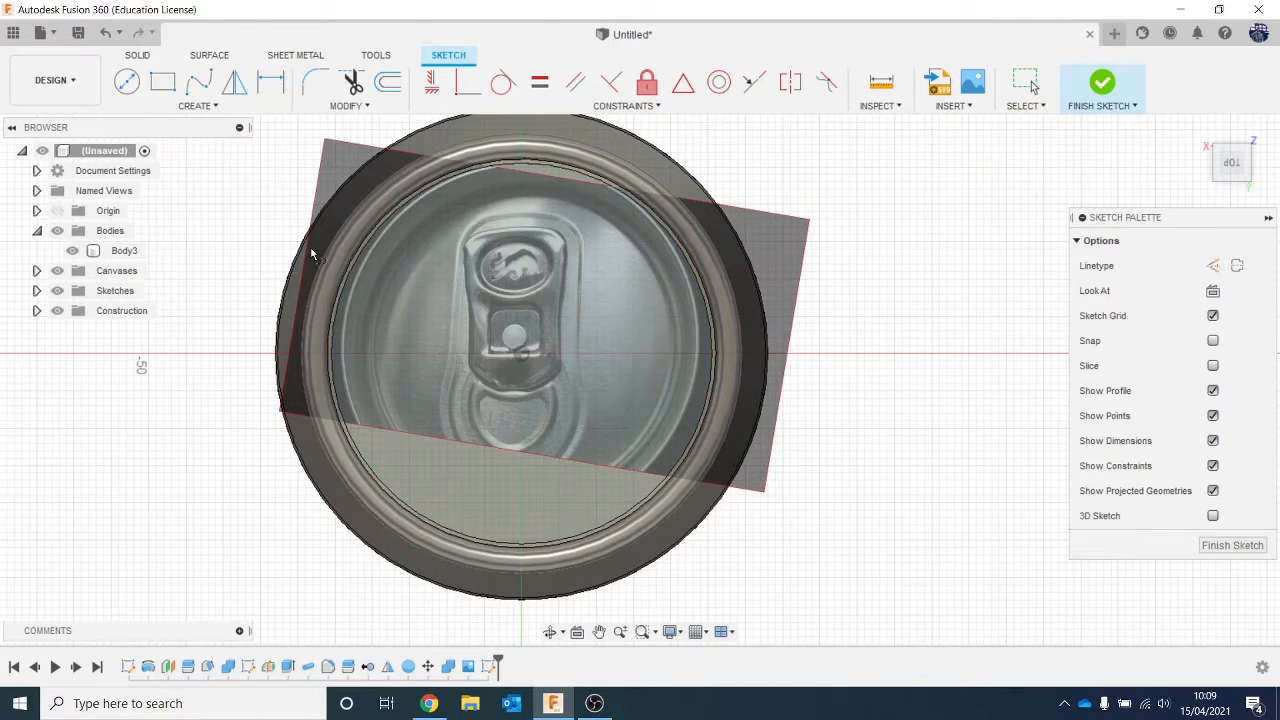
pyautogui.click(514, 389)
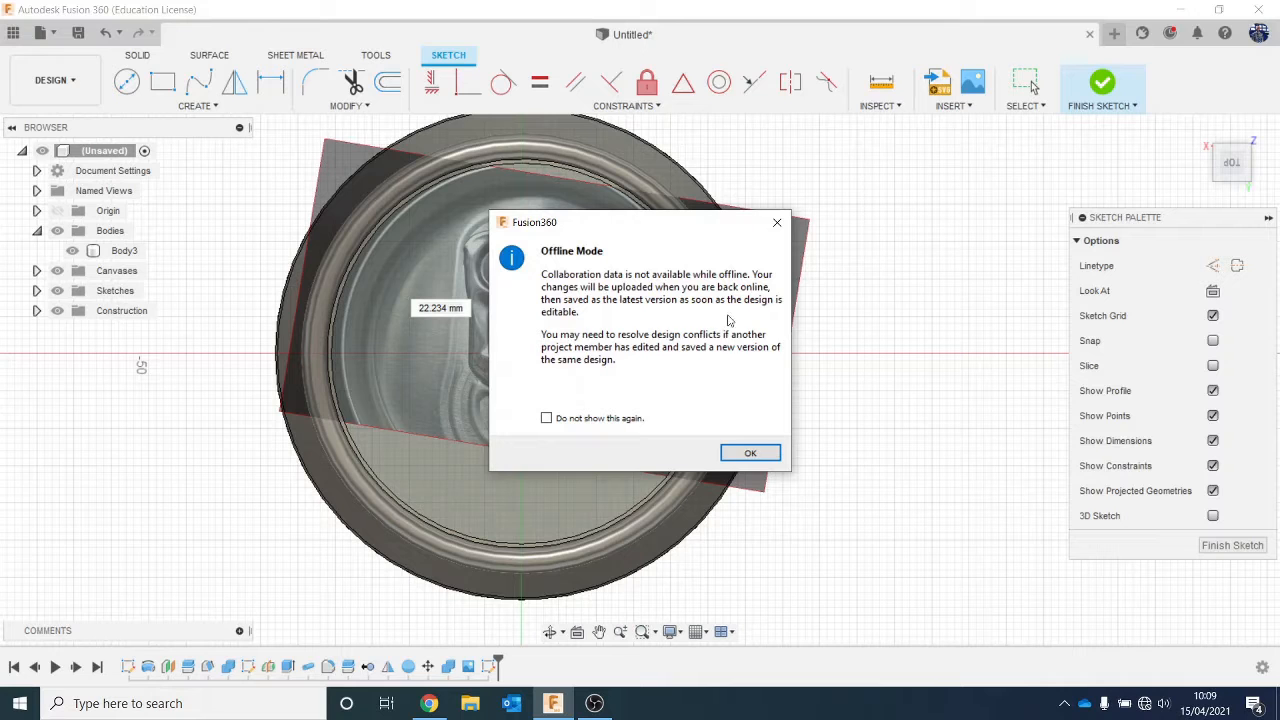
pyautogui.click(750, 454)
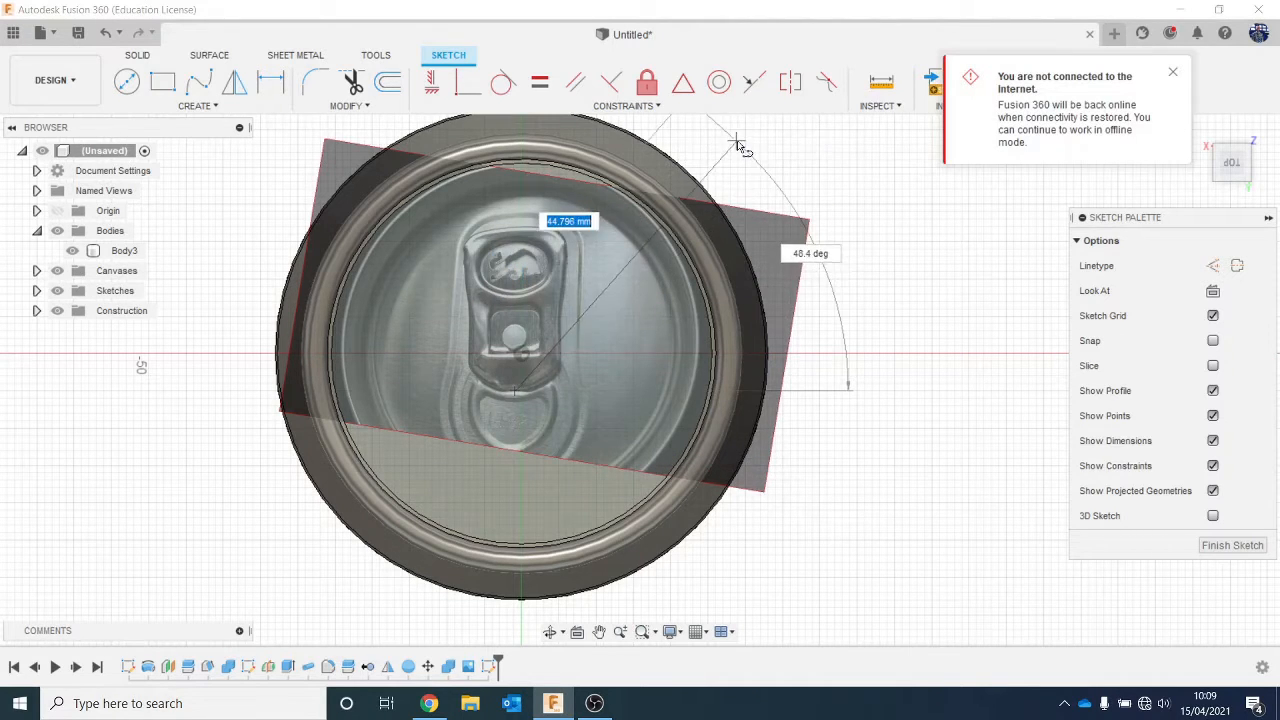
pyautogui.click(516, 229)
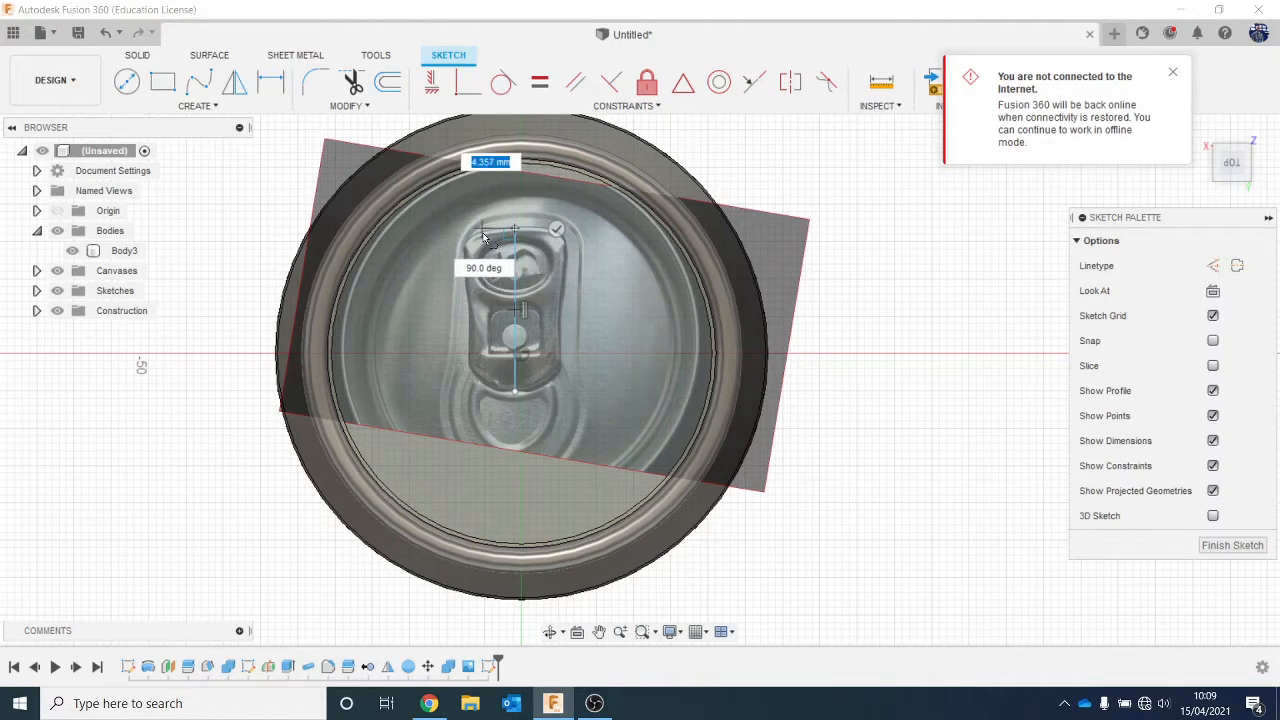
pyautogui.click(483, 232)
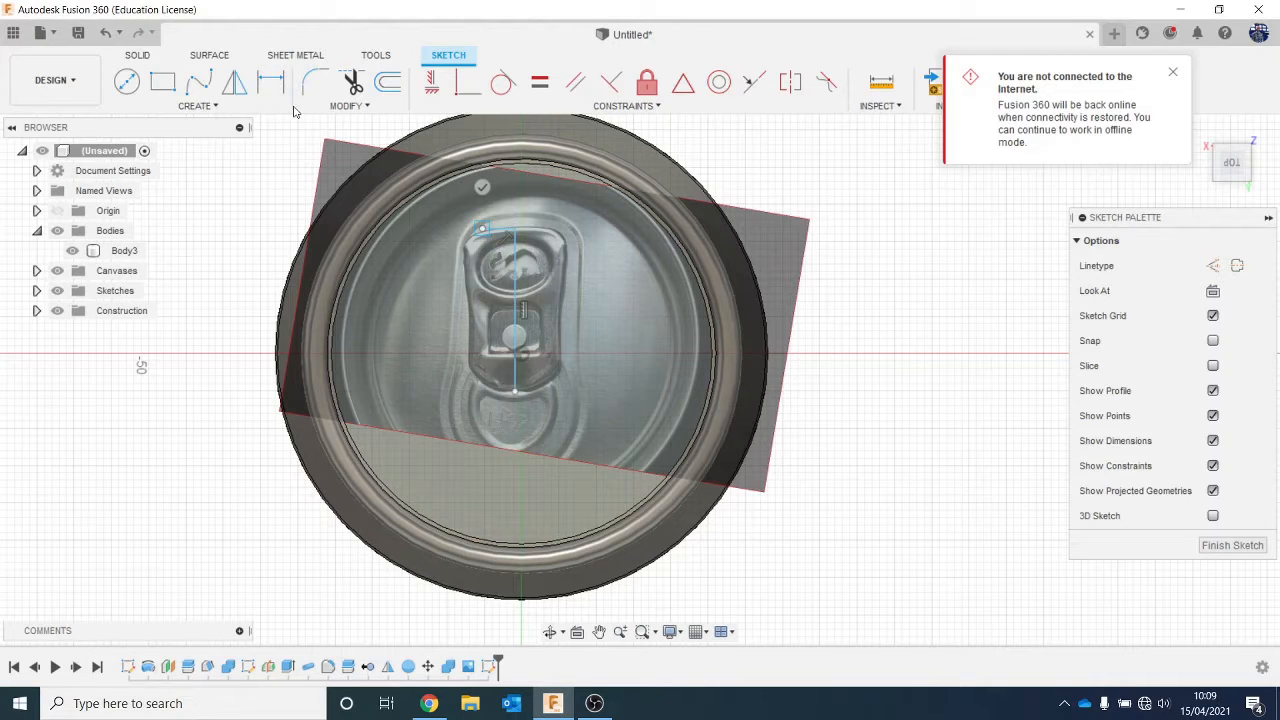
# Draw a three-point arc along the ring pull's lower-left edge, from the centre line's lower end out to the side
pyautogui.click(1173, 73)
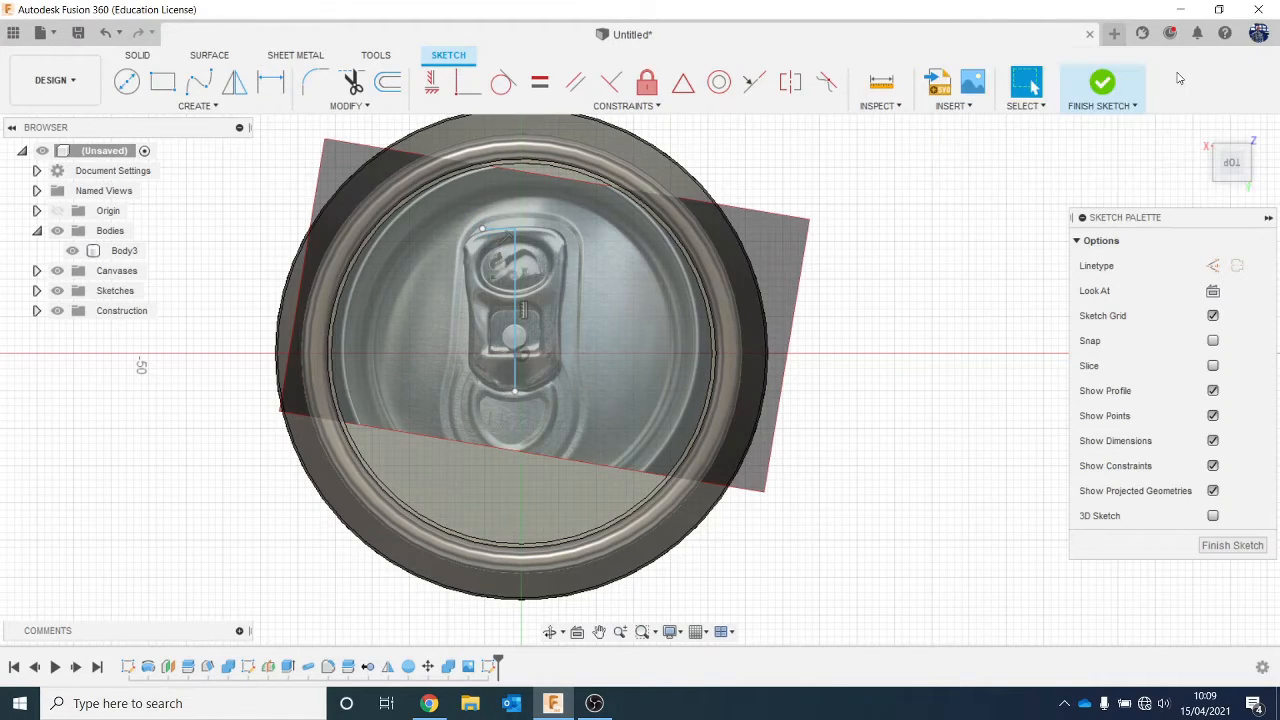
pyautogui.click(151, 114)
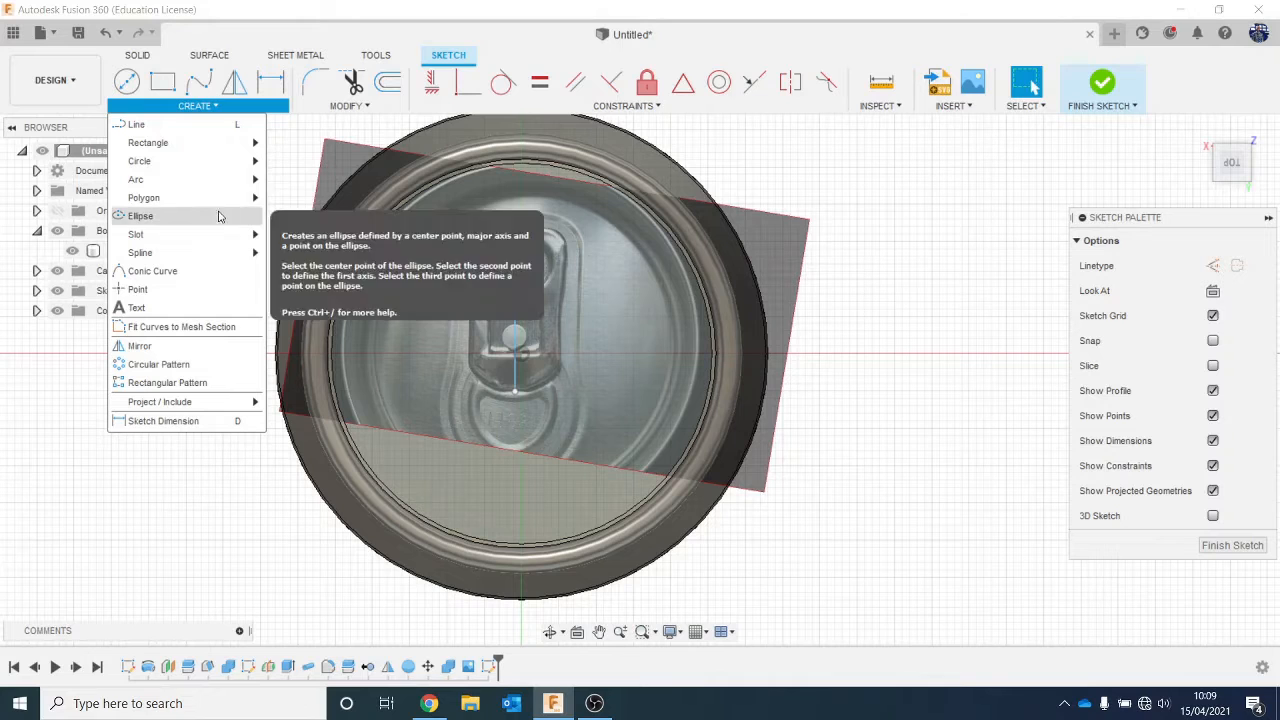
pyautogui.moveTo(191, 179)
pyautogui.click(286, 178)
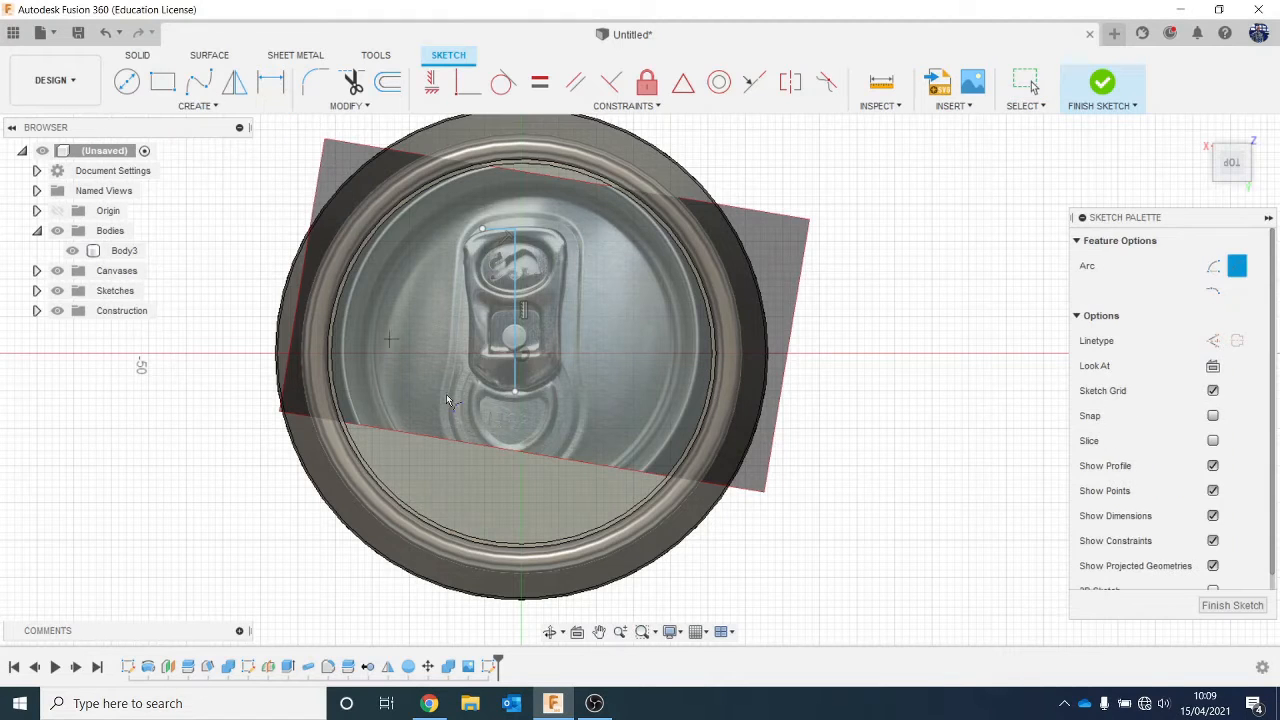
pyautogui.click(515, 392)
pyautogui.scroll(5, 477, 378)
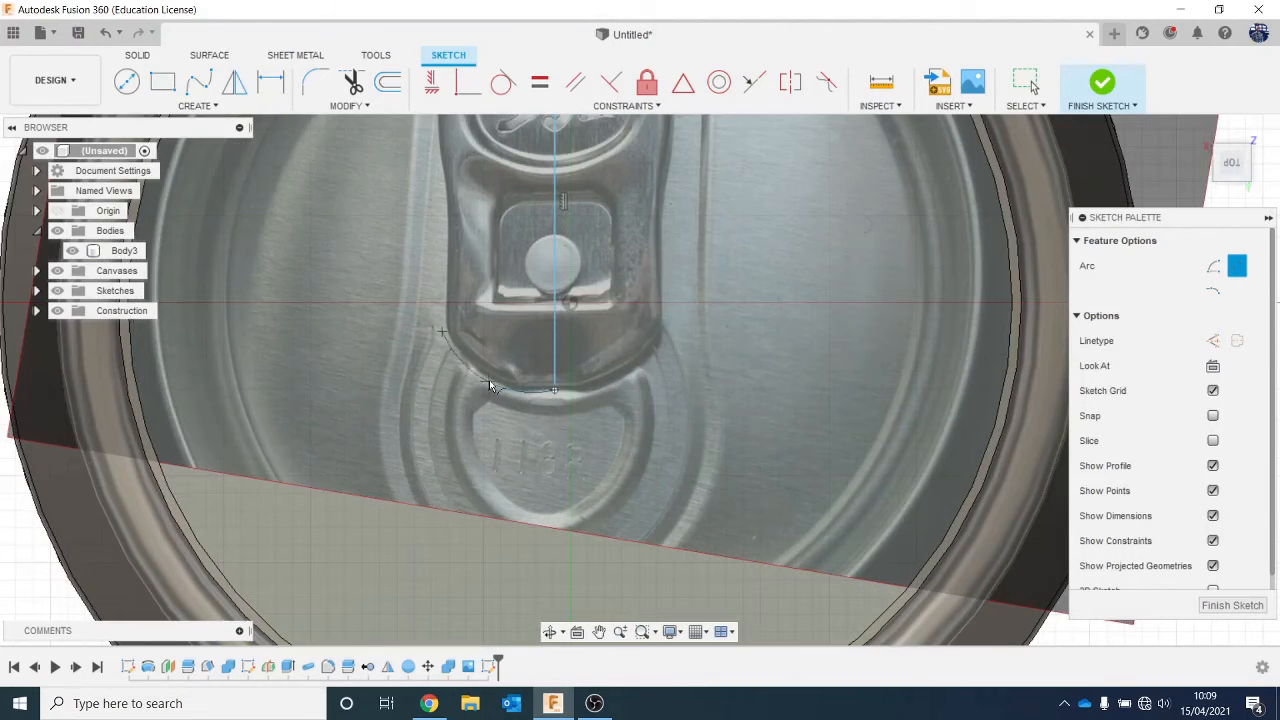
pyautogui.click(499, 383)
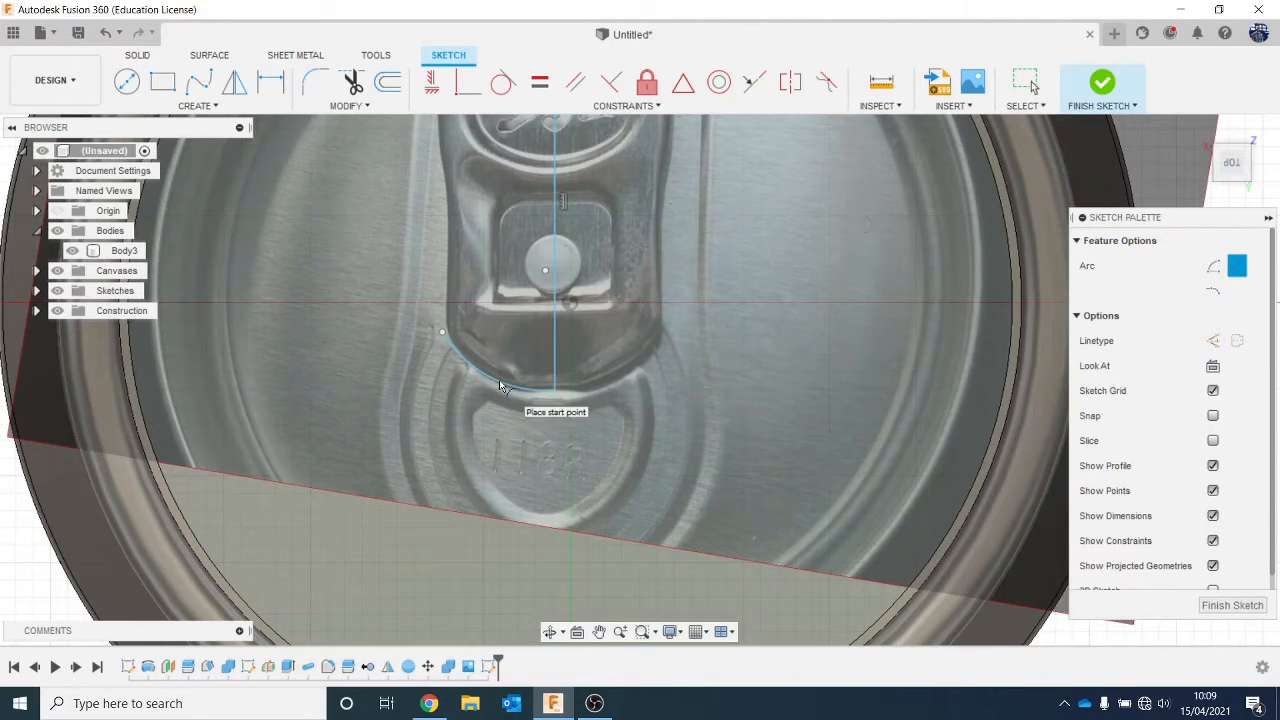
pyautogui.moveTo(499, 382); pyautogui.dragTo(505, 440, button='middle')
# Draw a vertical line from the lower arc's outer end up the straight part of the ring pull's left side
pyautogui.press('Escape')
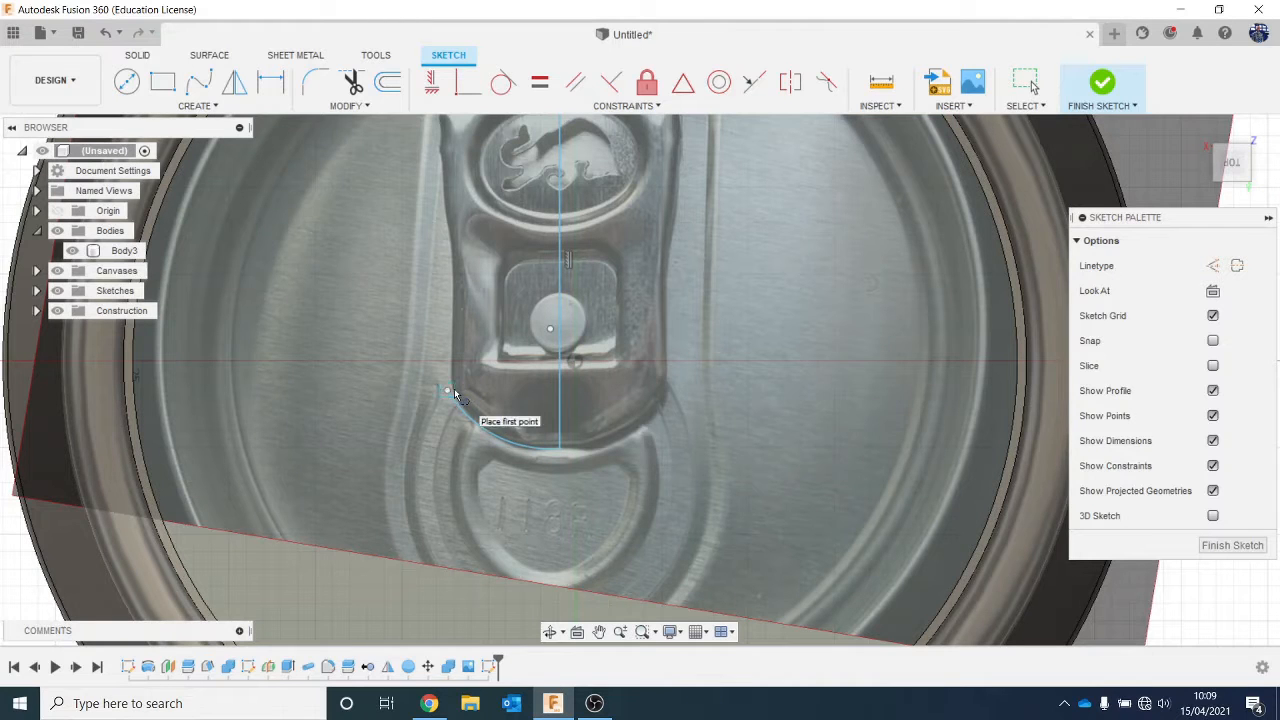
pyautogui.click(450, 389)
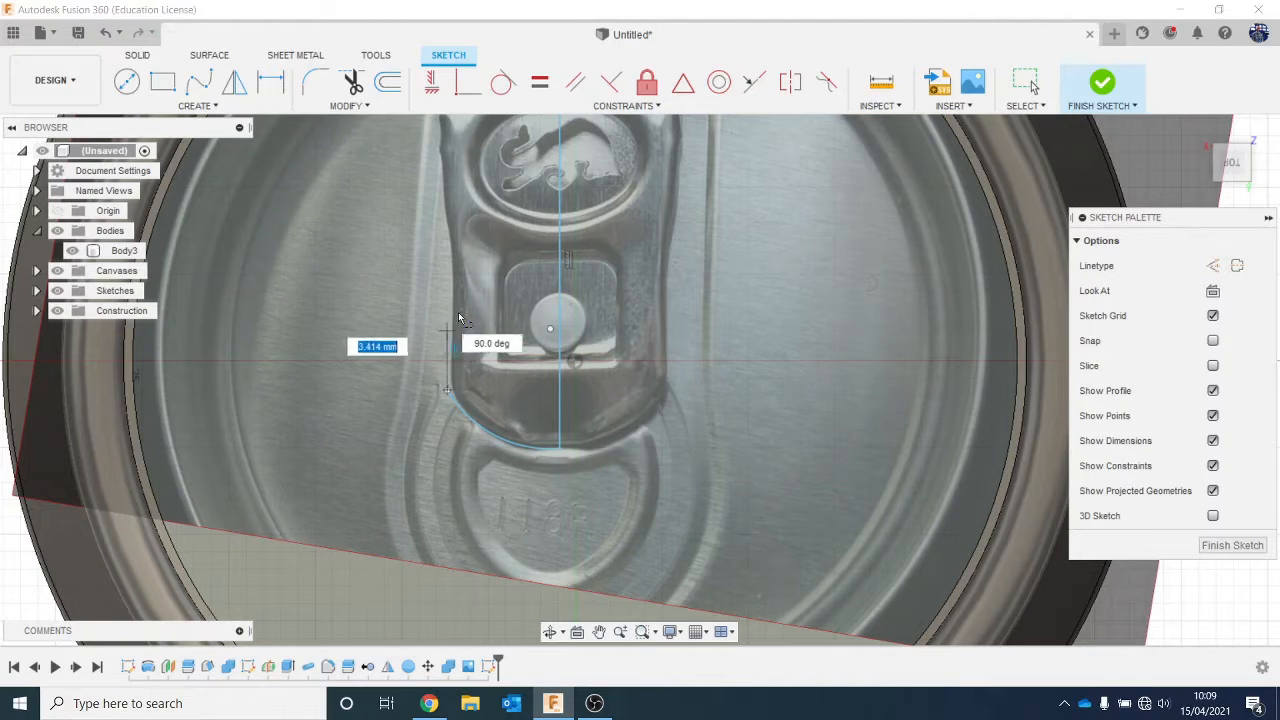
pyautogui.click(453, 249)
pyautogui.moveTo(472, 297); pyautogui.dragTo(487, 428, button='middle')
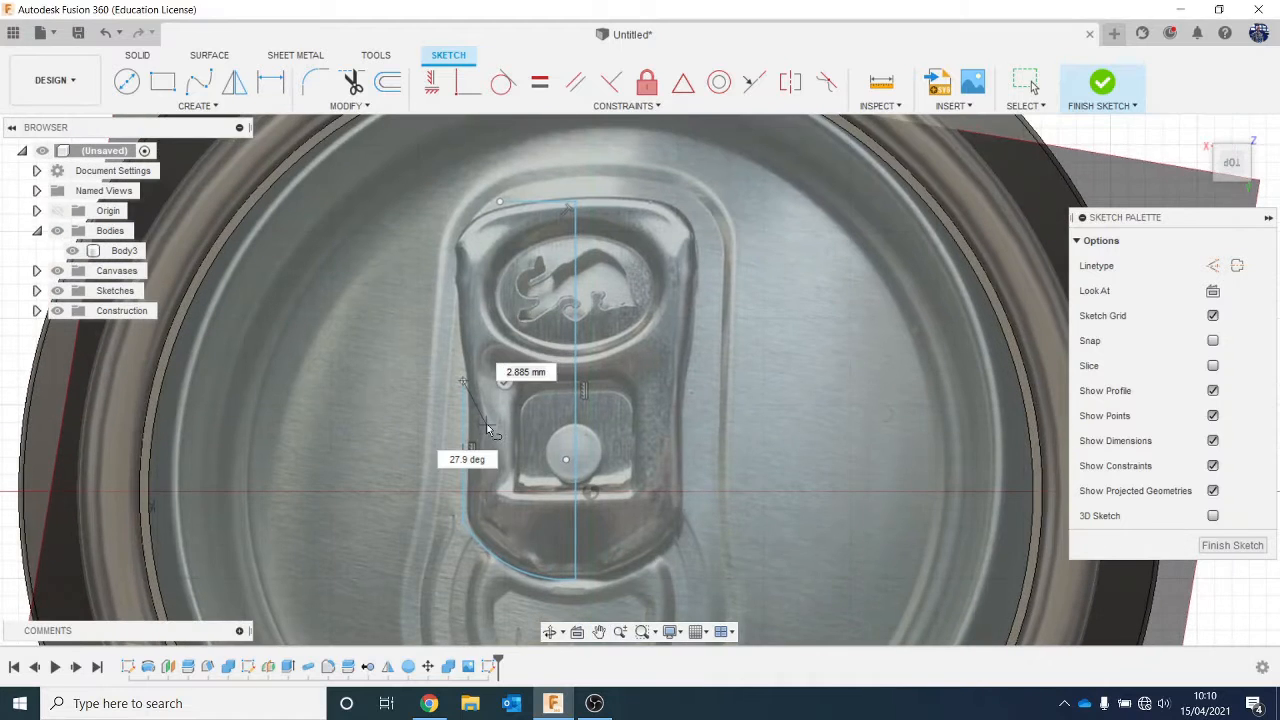
# Draw a three-point arc tangent to the side line, following the ring pull's left edge up to its widest upper point
pyautogui.click(193, 105)
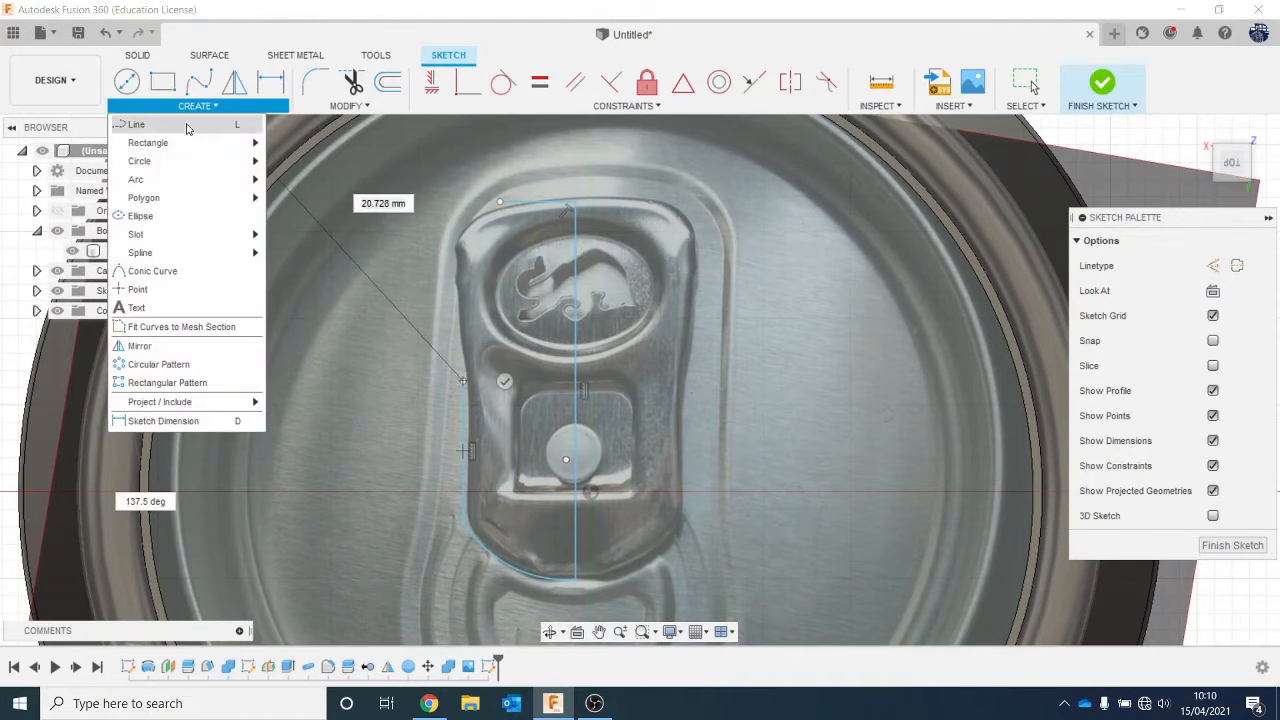
pyautogui.click(272, 177)
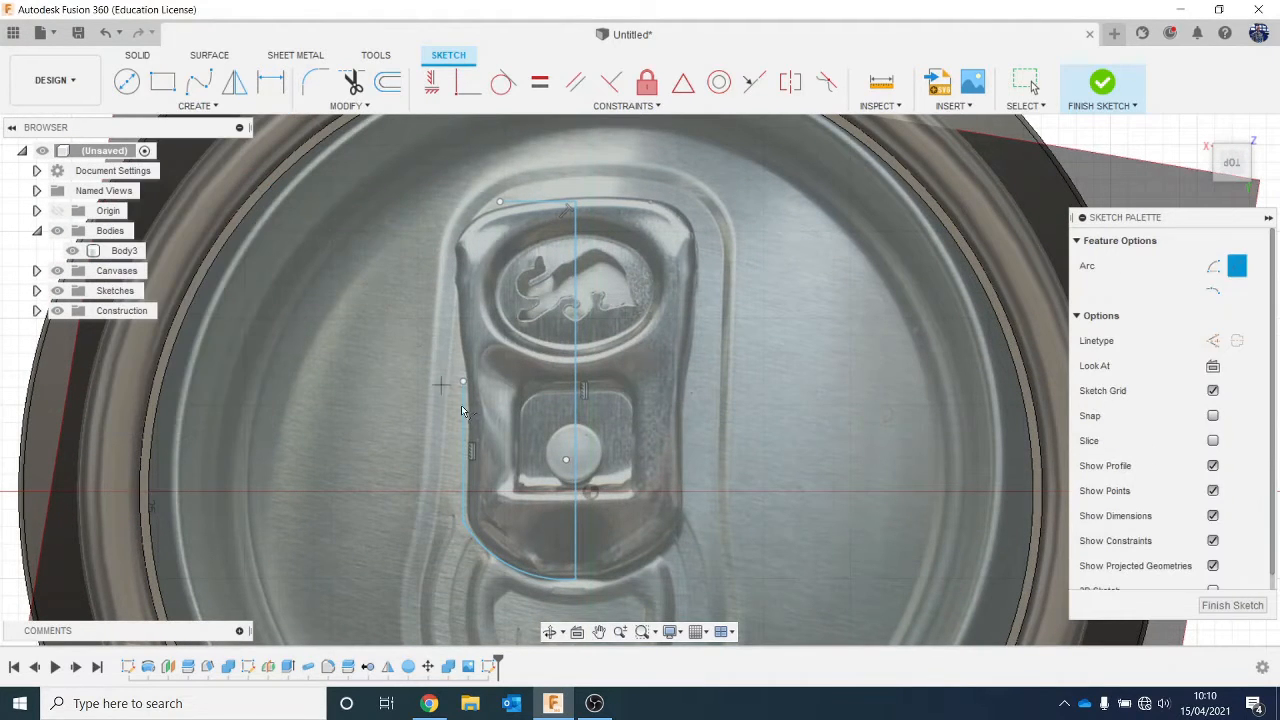
pyautogui.click(464, 382)
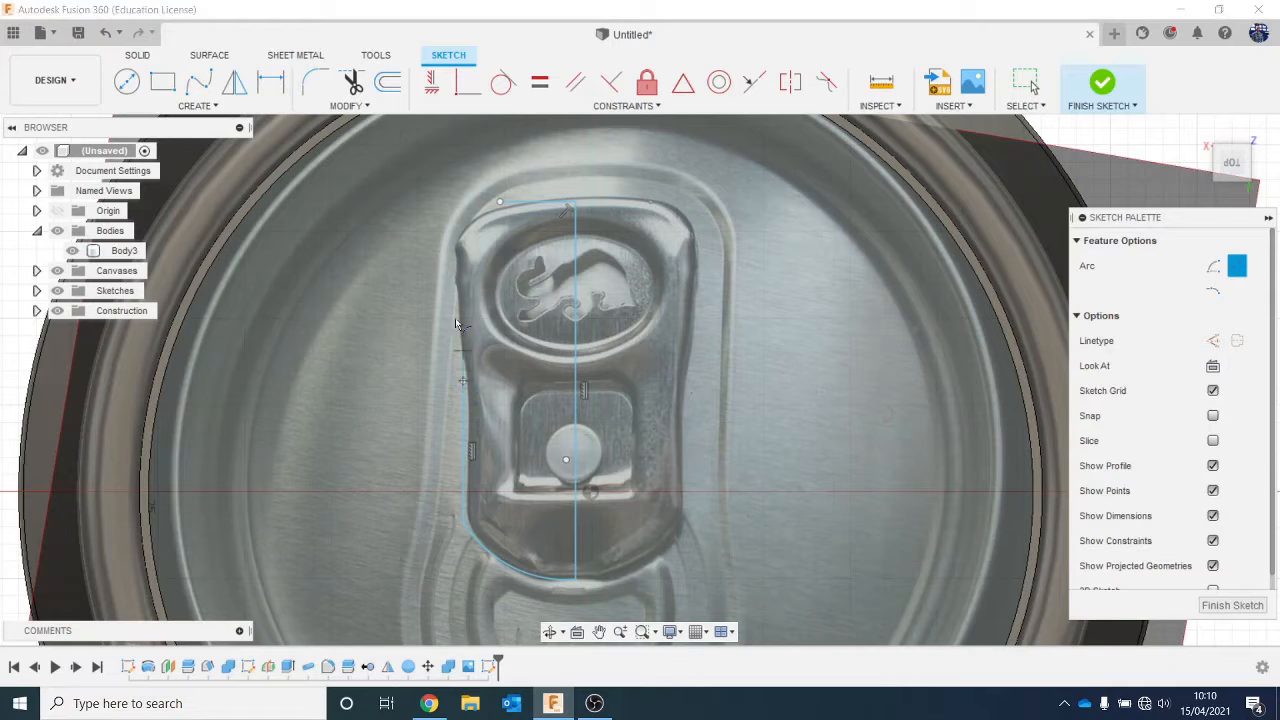
pyautogui.click(454, 247)
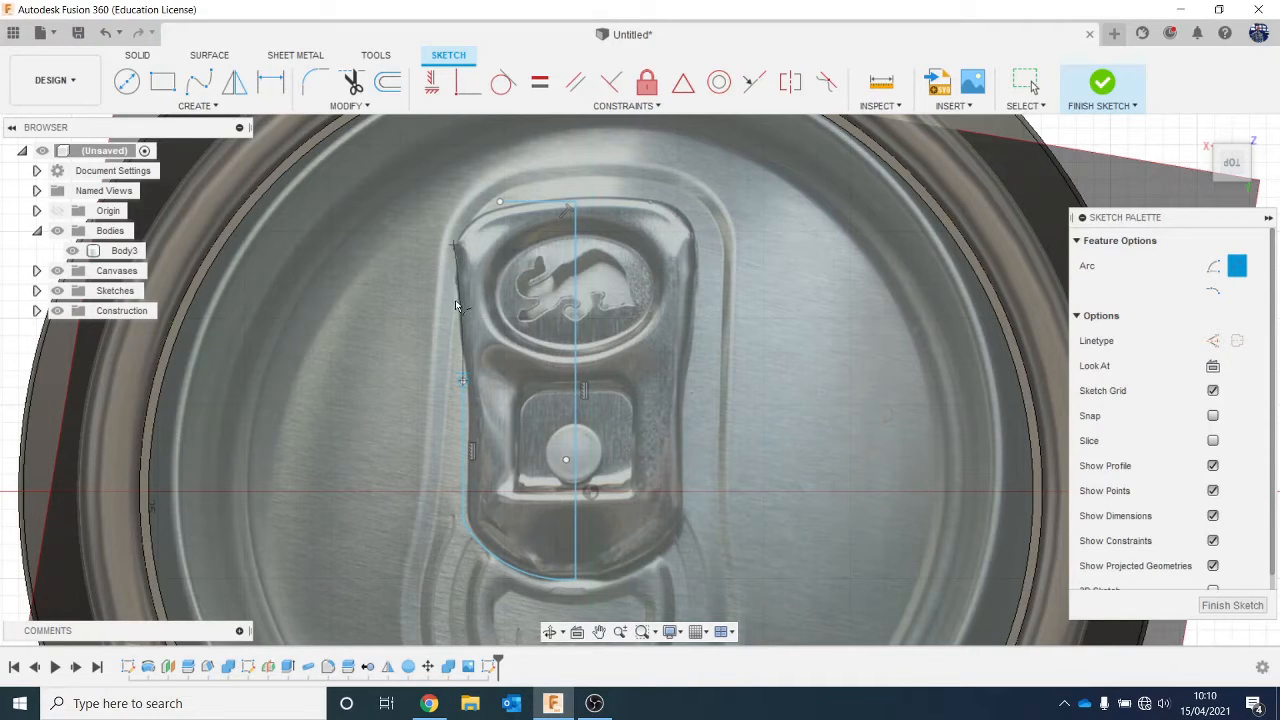
pyautogui.click(457, 306)
# Close the upper-left corner with a three-point arc, about 3.65 mm across, ending at the short horizontal line
pyautogui.click(457, 250)
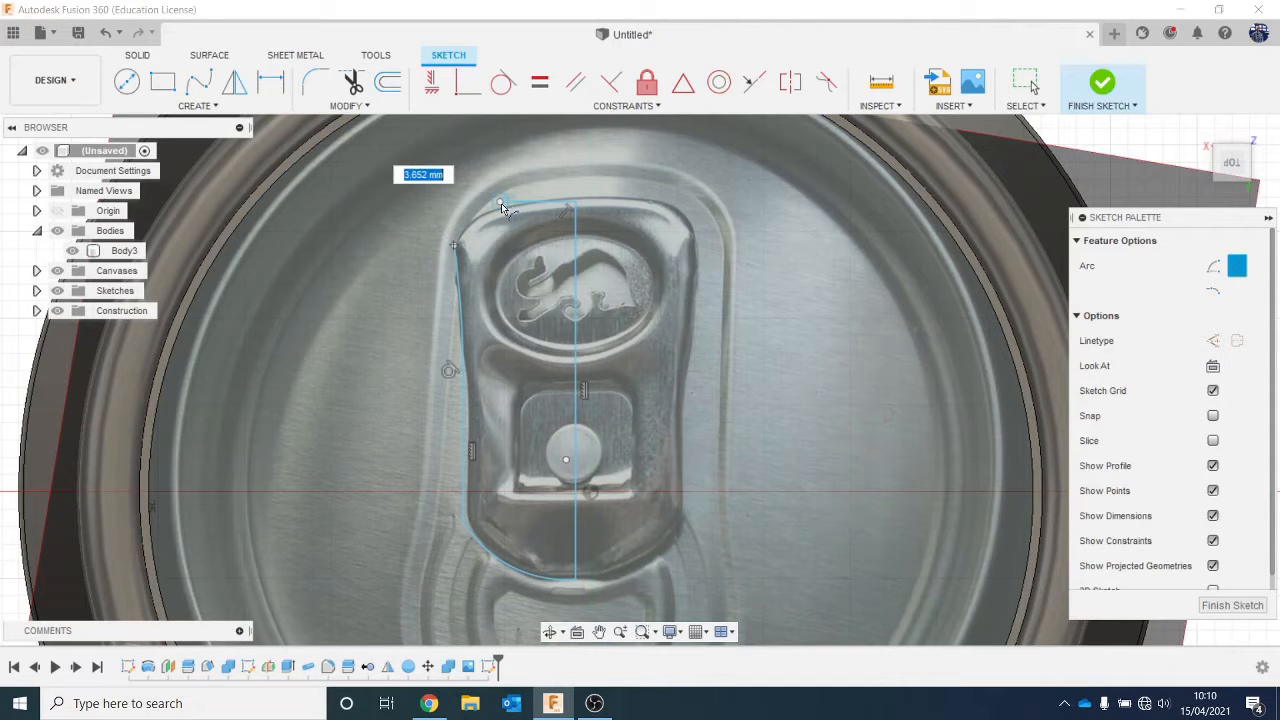
pyautogui.click(501, 203)
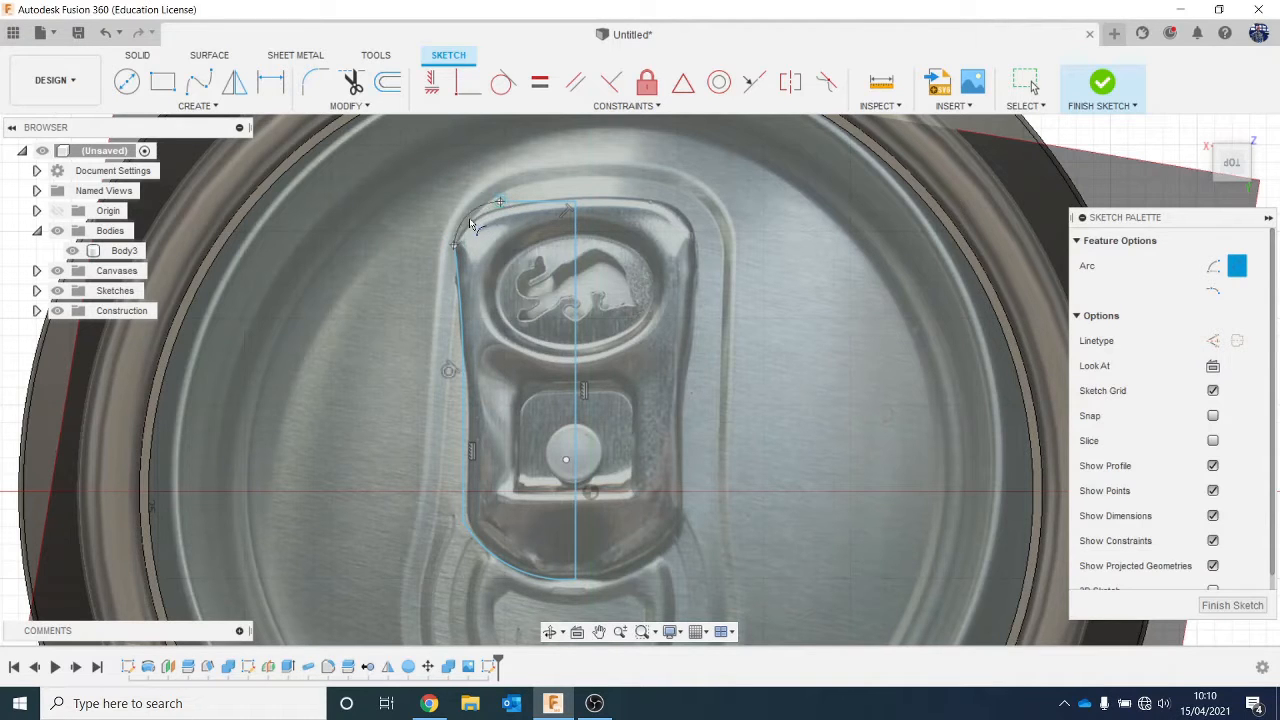
pyautogui.scroll(3, 475, 225)
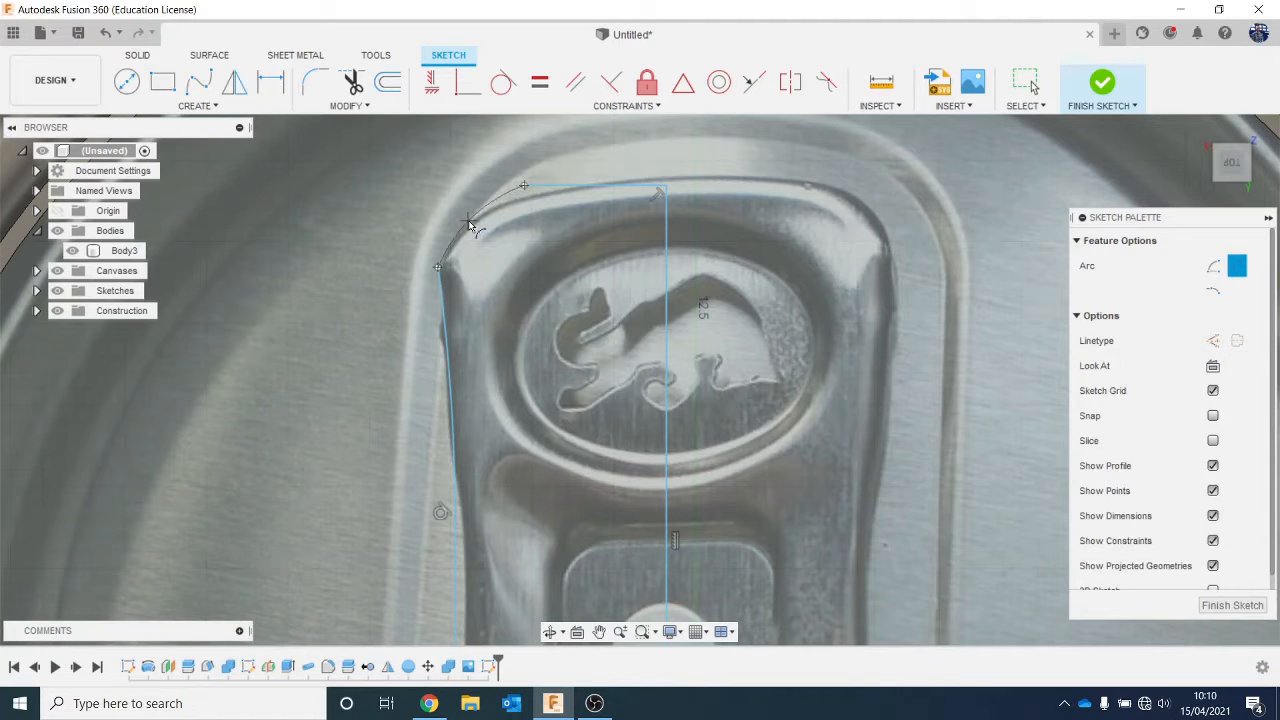
pyautogui.scroll(-5, 527, 351)
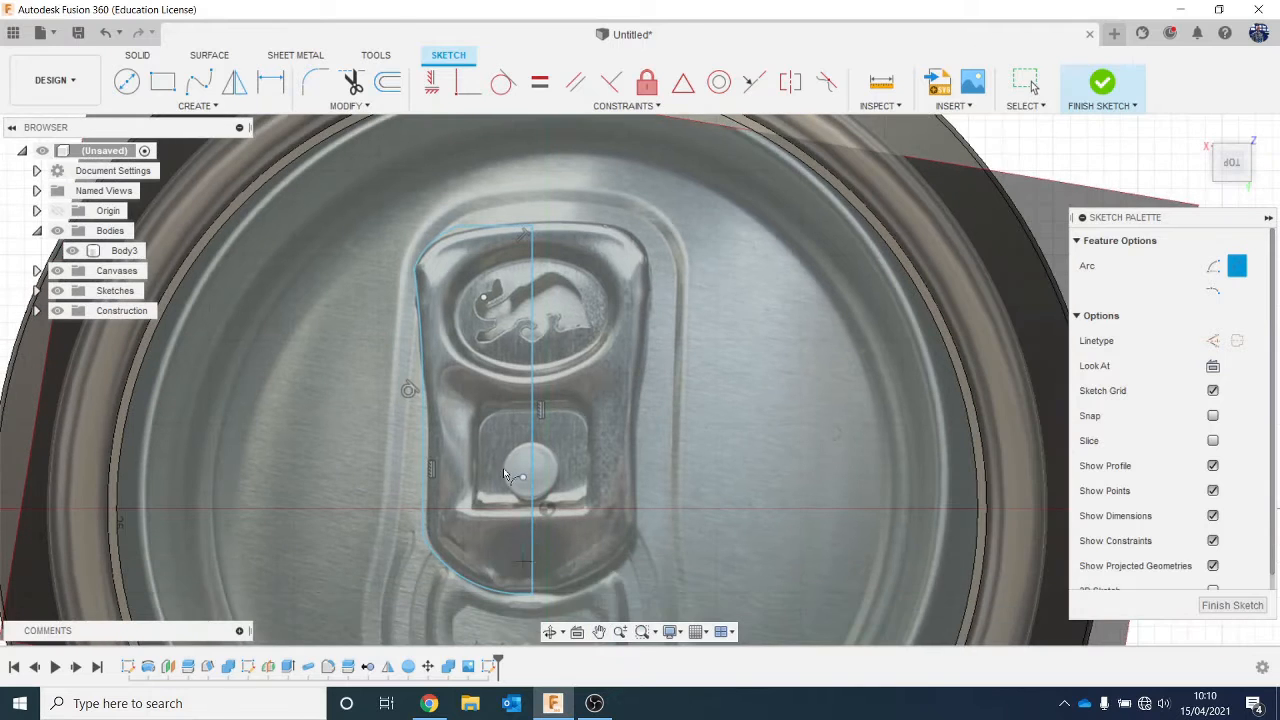
pyautogui.click(314, 82)
pyautogui.scroll(2, 410, 238)
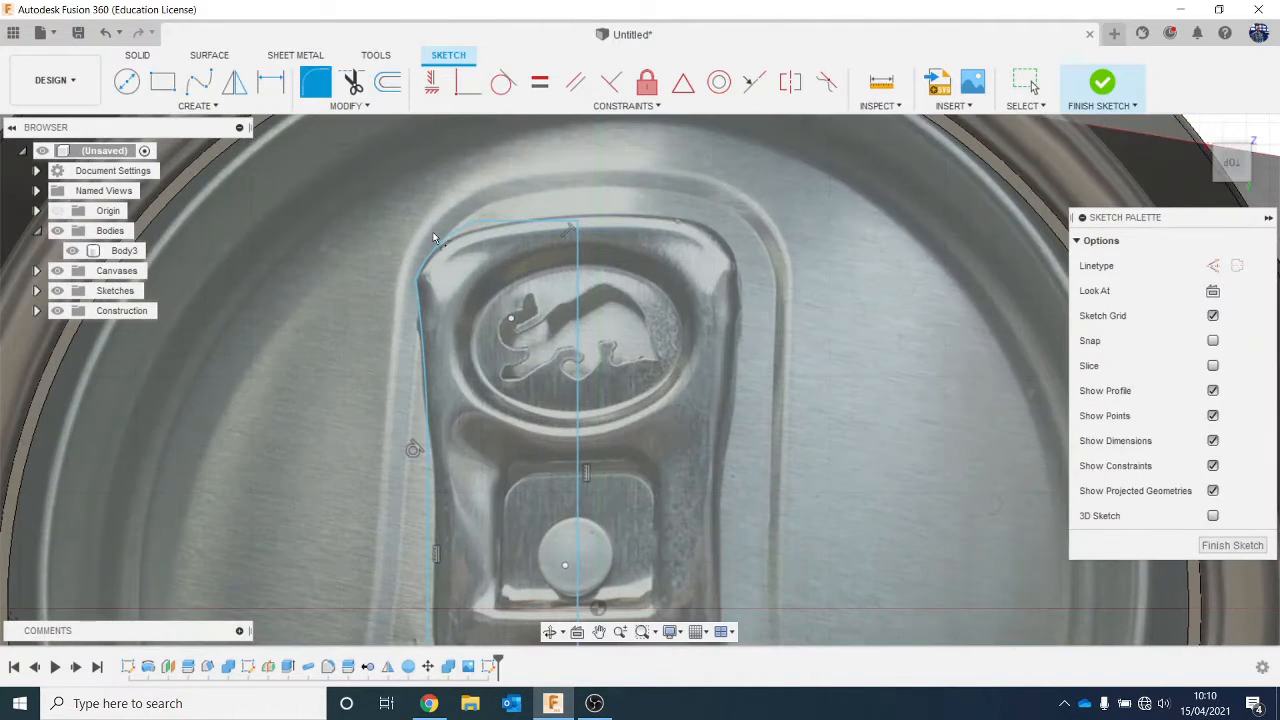
pyautogui.click(481, 224)
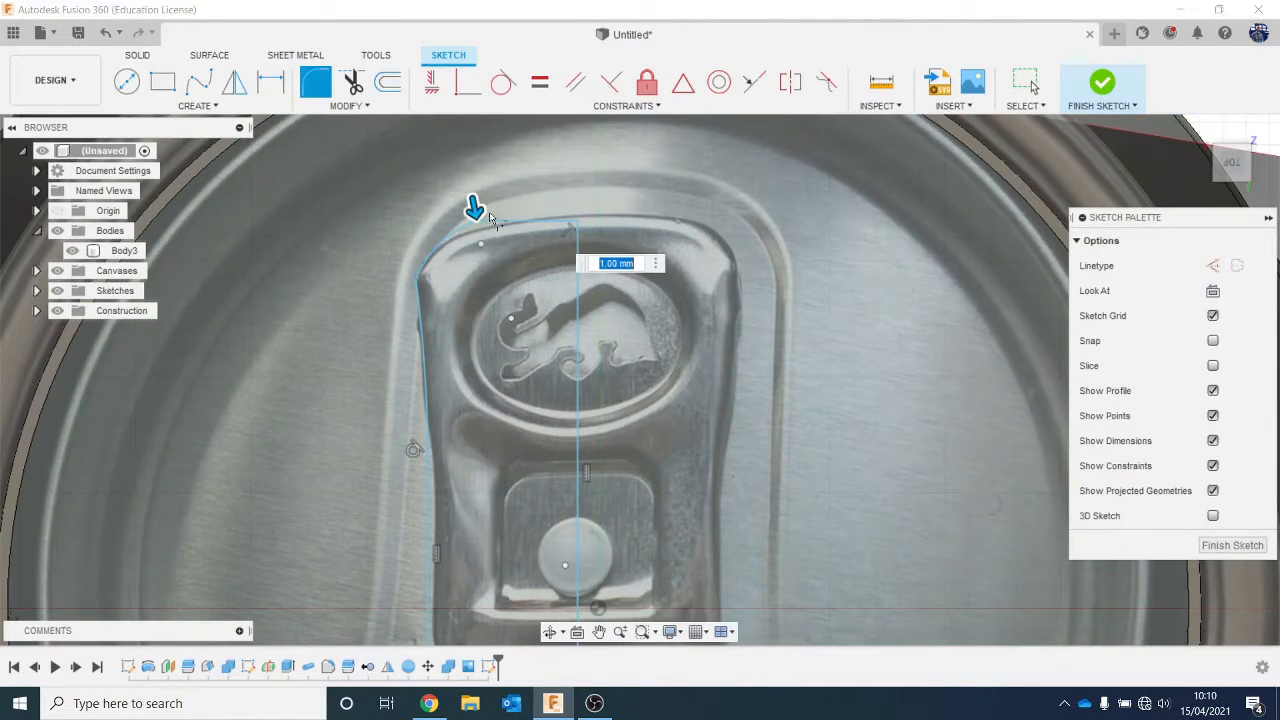
pyautogui.moveTo(475, 208); pyautogui.dragTo(477, 222)
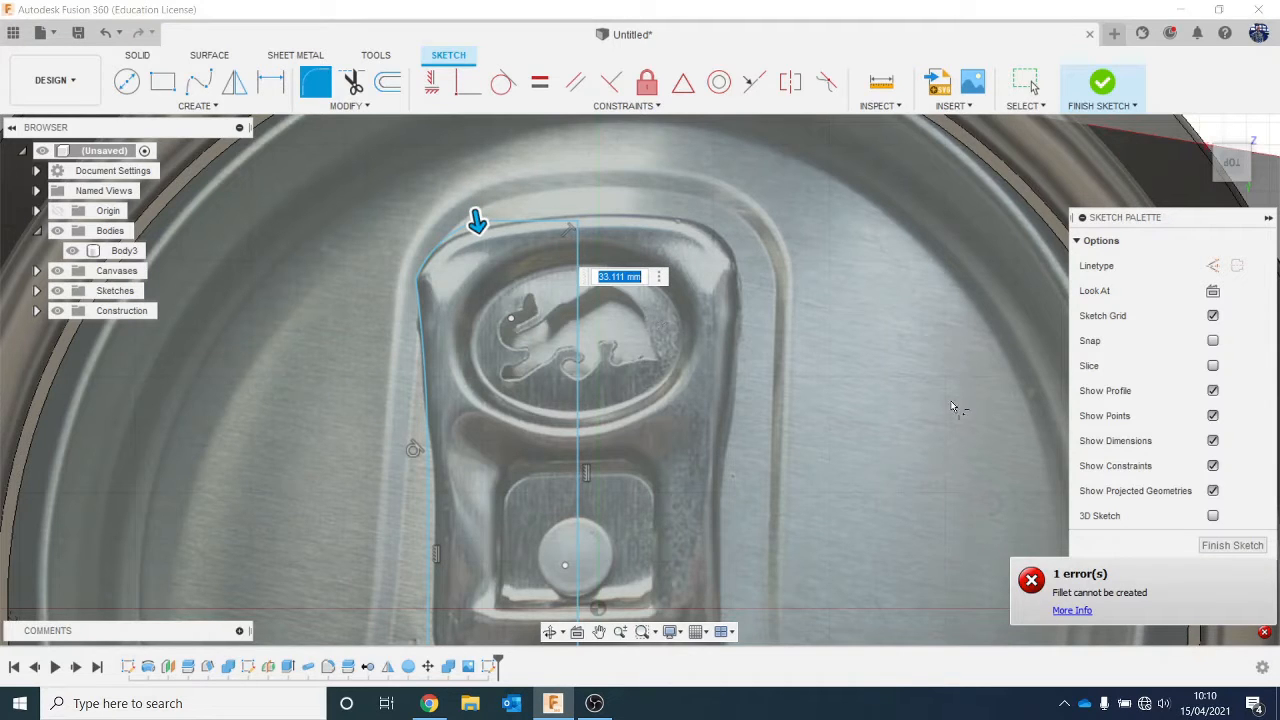
pyautogui.press('Escape')
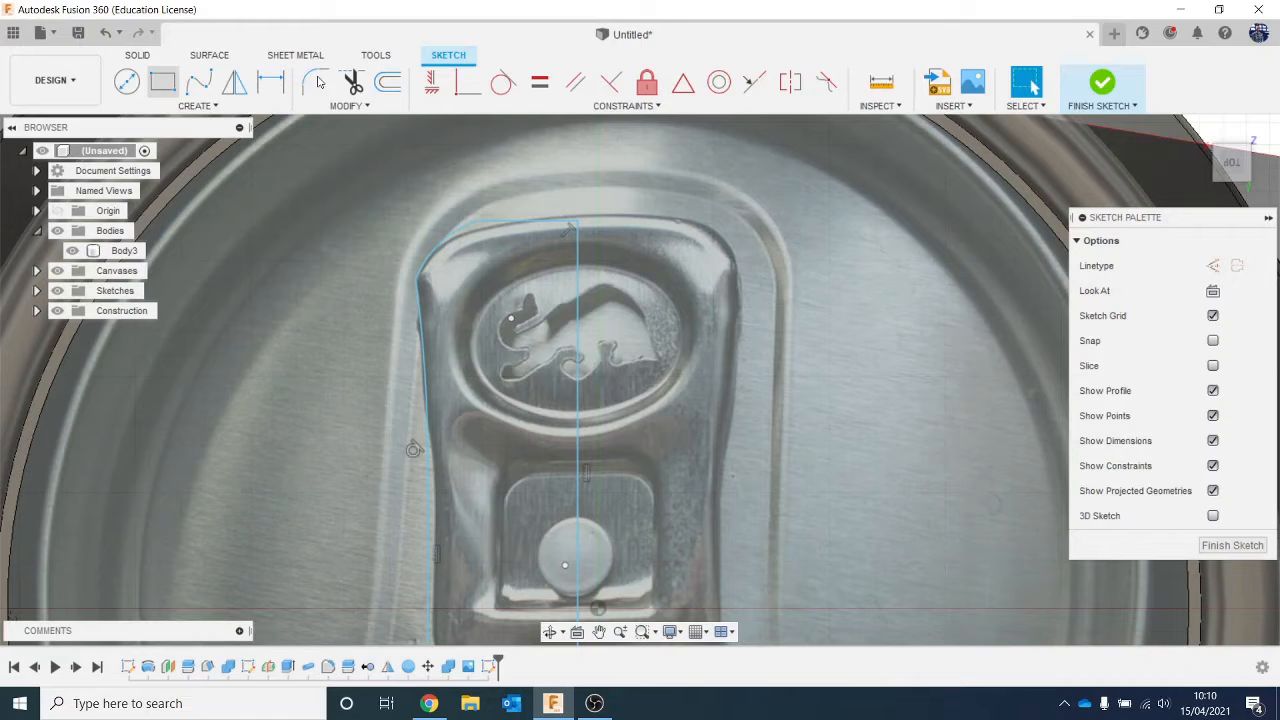
# Fillet both ends of the upper-left corner arc with a 1 mm radius, where it meets the horizontal line and the side arc
pyautogui.click(316, 82)
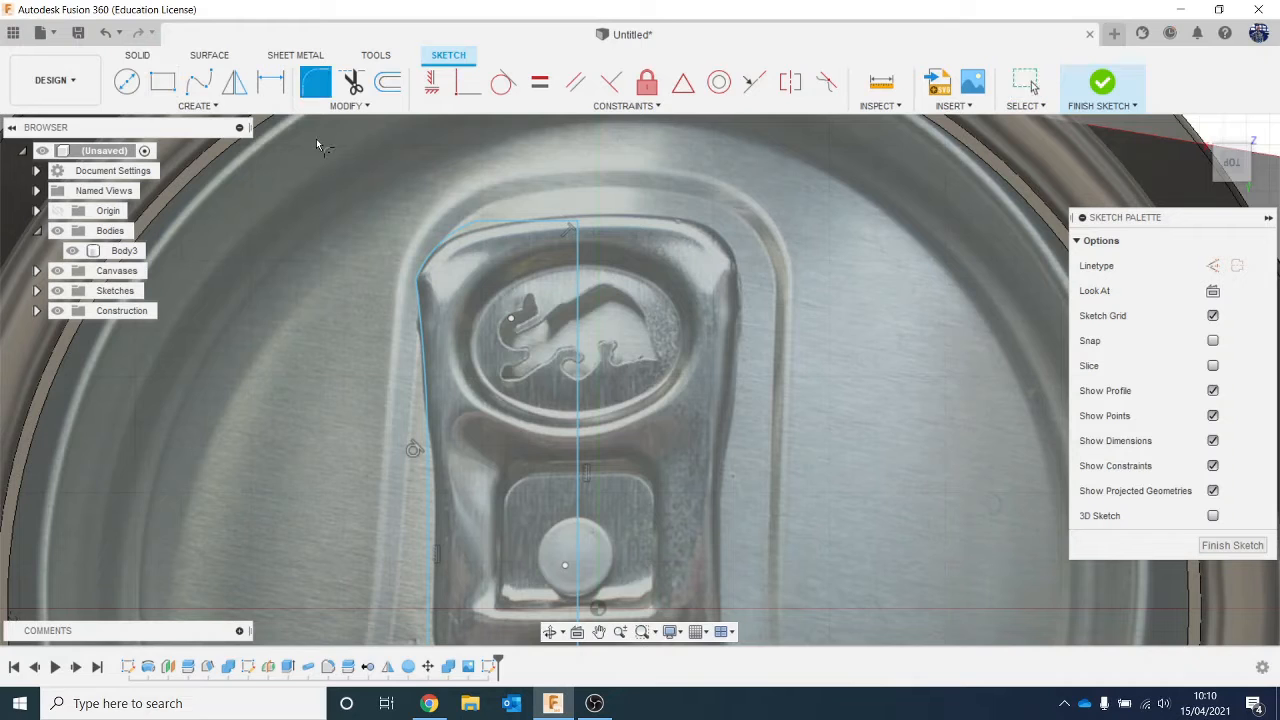
pyautogui.click(488, 226)
pyautogui.click(470, 228)
pyautogui.press('Return')
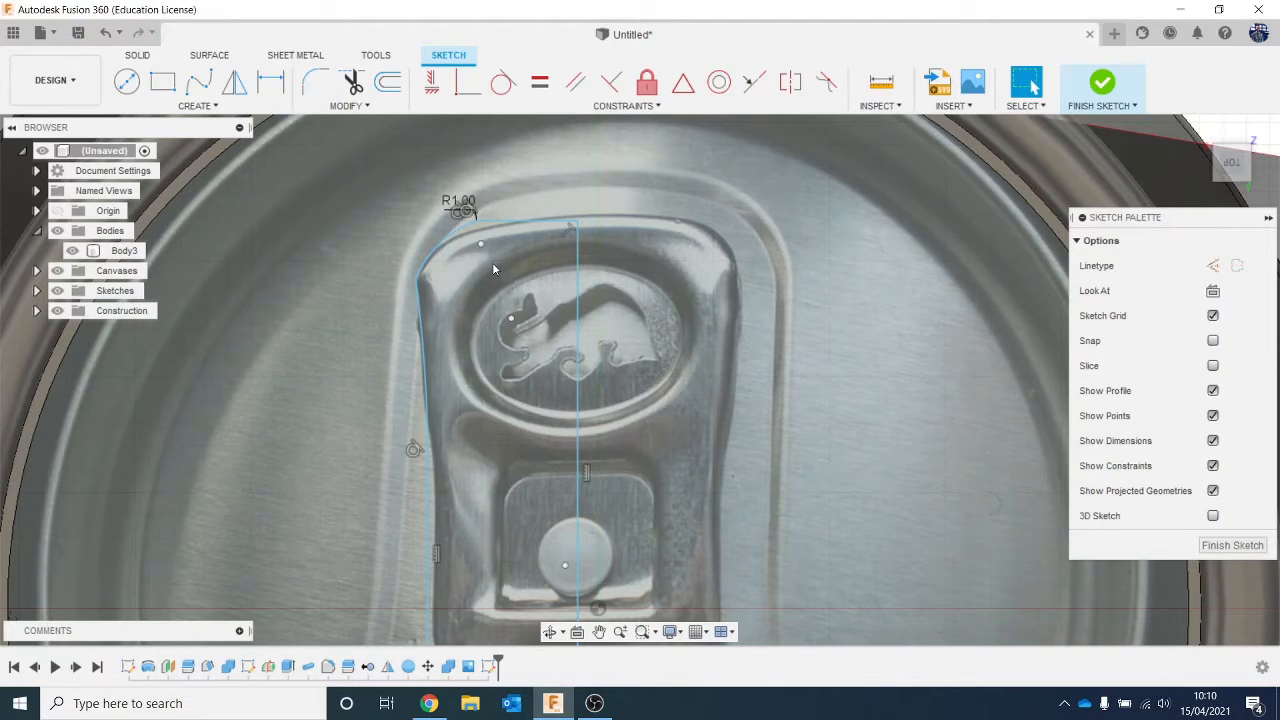
pyautogui.press('f')
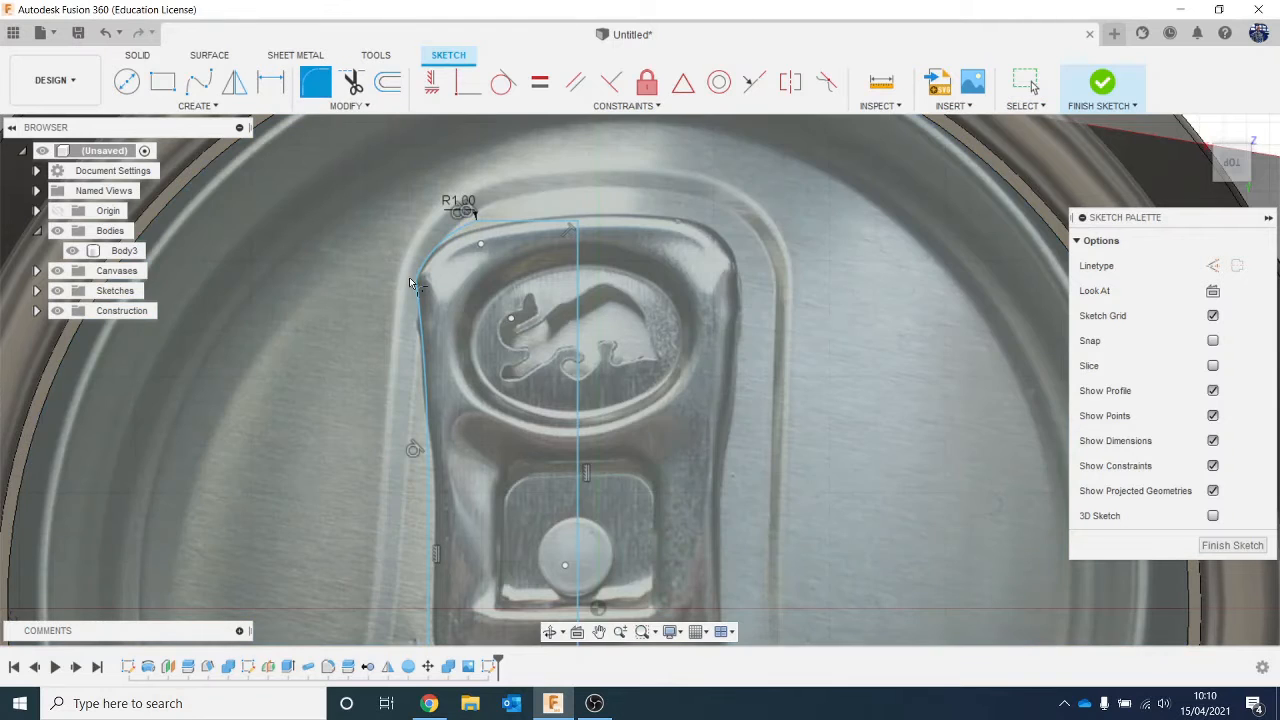
pyautogui.click(422, 274)
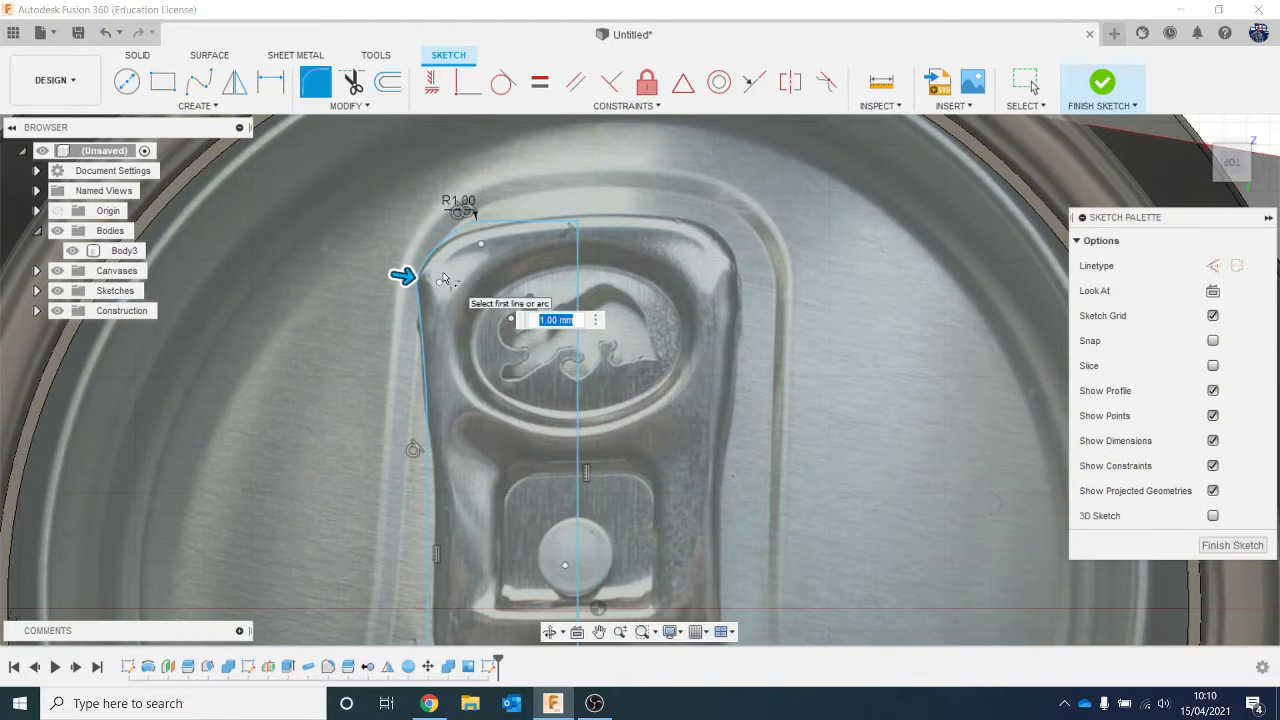
pyautogui.press('Return')
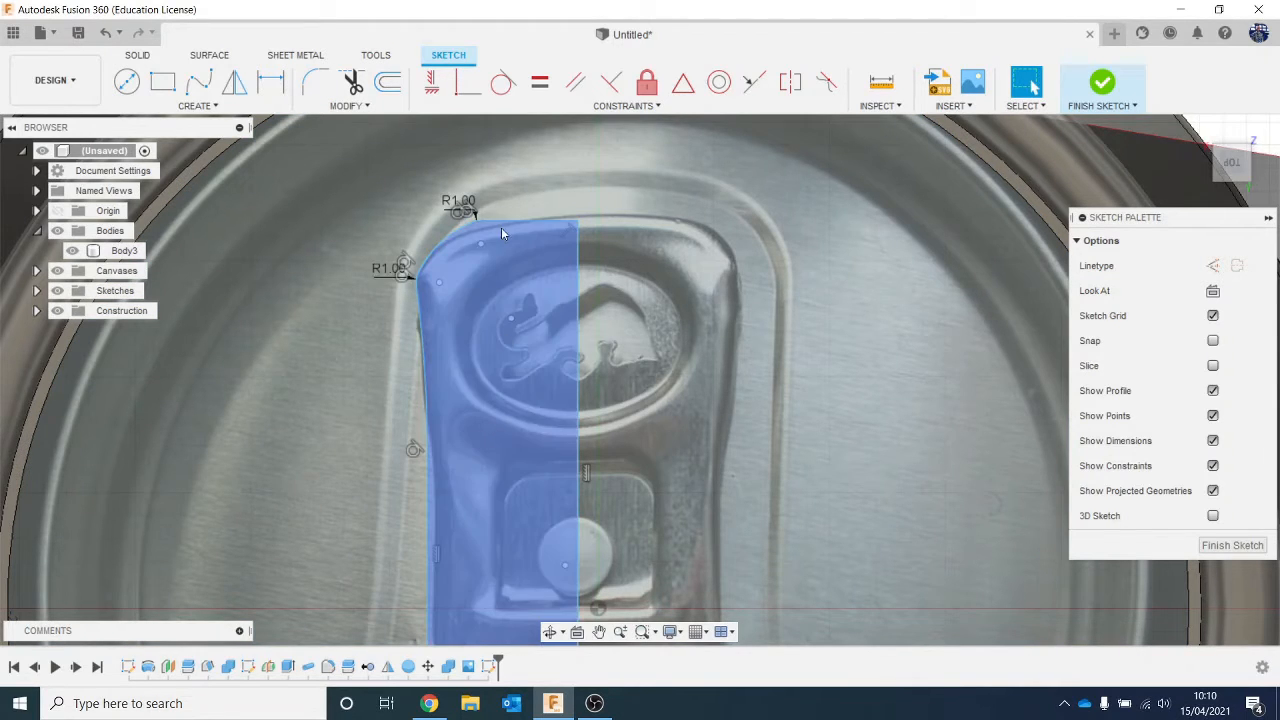
# Fillet the junction between the vertical side line and the lower-left arc with a 2 mm radius
pyautogui.moveTo(473, 507); pyautogui.dragTo(415, 247, button='middle')
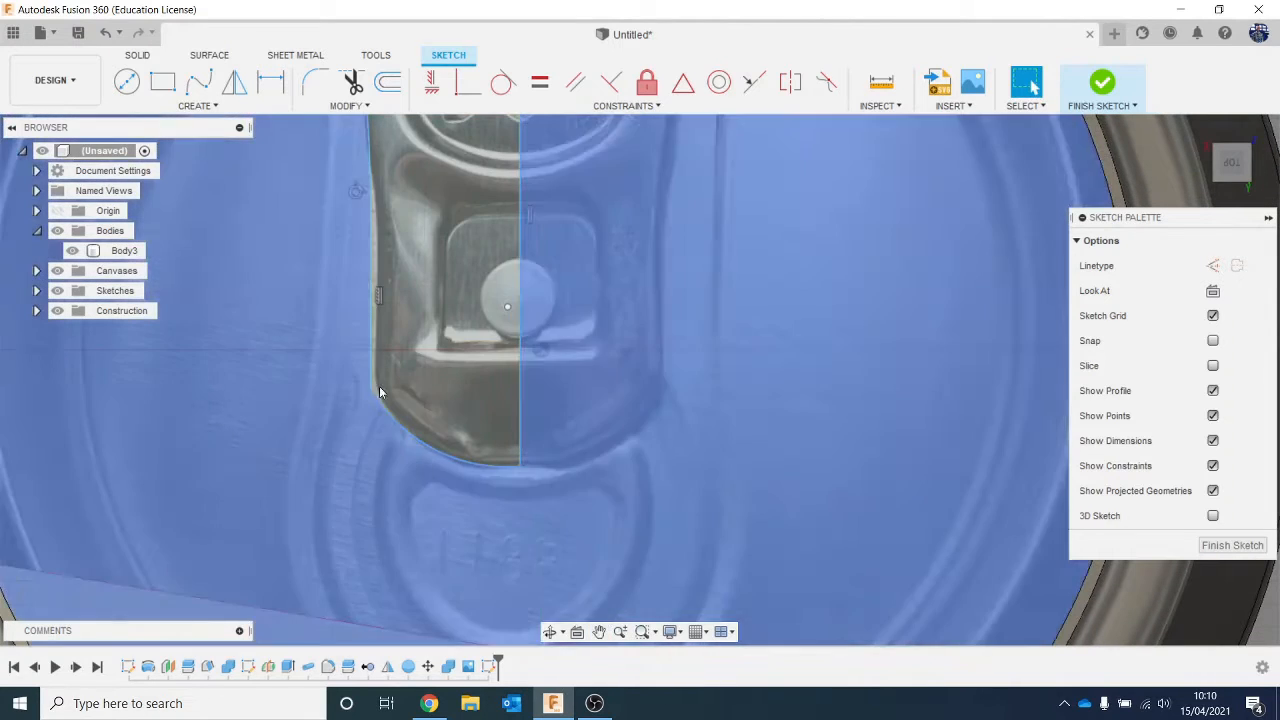
pyautogui.click(315, 82)
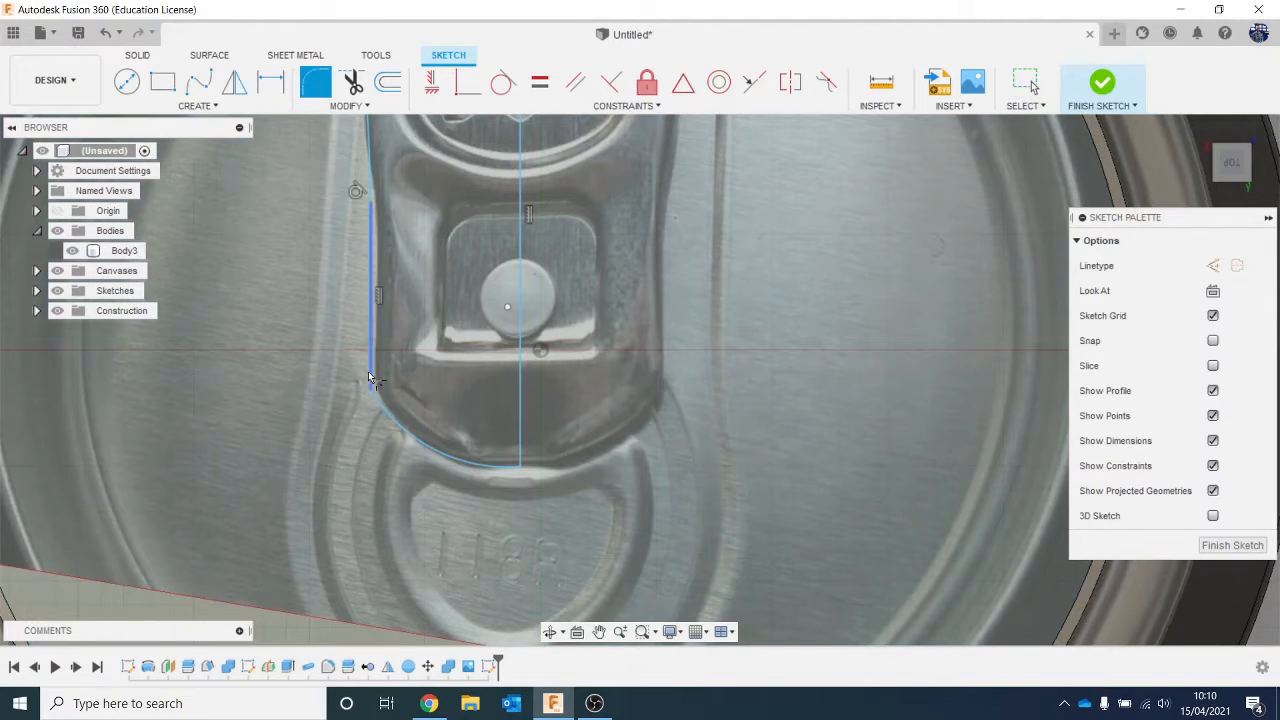
pyautogui.click(380, 404)
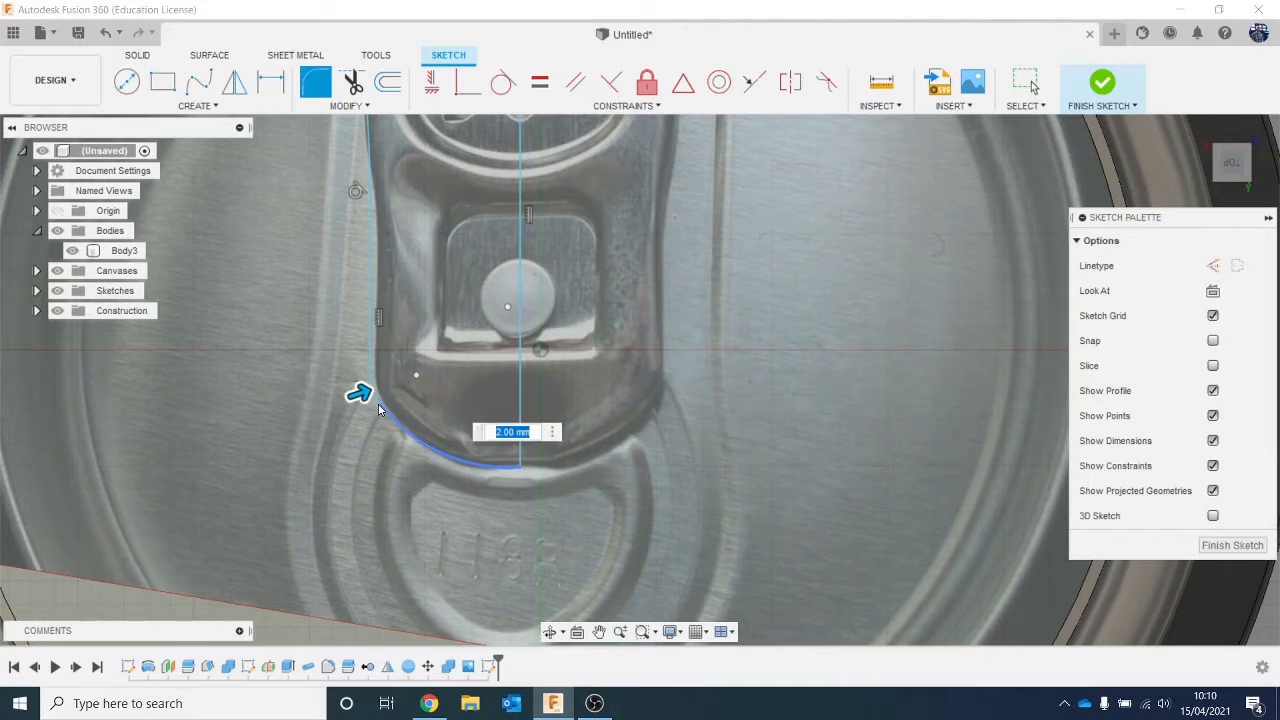
pyautogui.press('Return')
# Draw a smoother three-point arc, about 5 mm across, from the upper-left corner to the horizontal line, and trim the excess outline outside it
pyautogui.scroll(-3, 378, 404)
pyautogui.moveTo(397, 229); pyautogui.dragTo(417, 449, button='middle')
pyautogui.scroll(4, 417, 449)
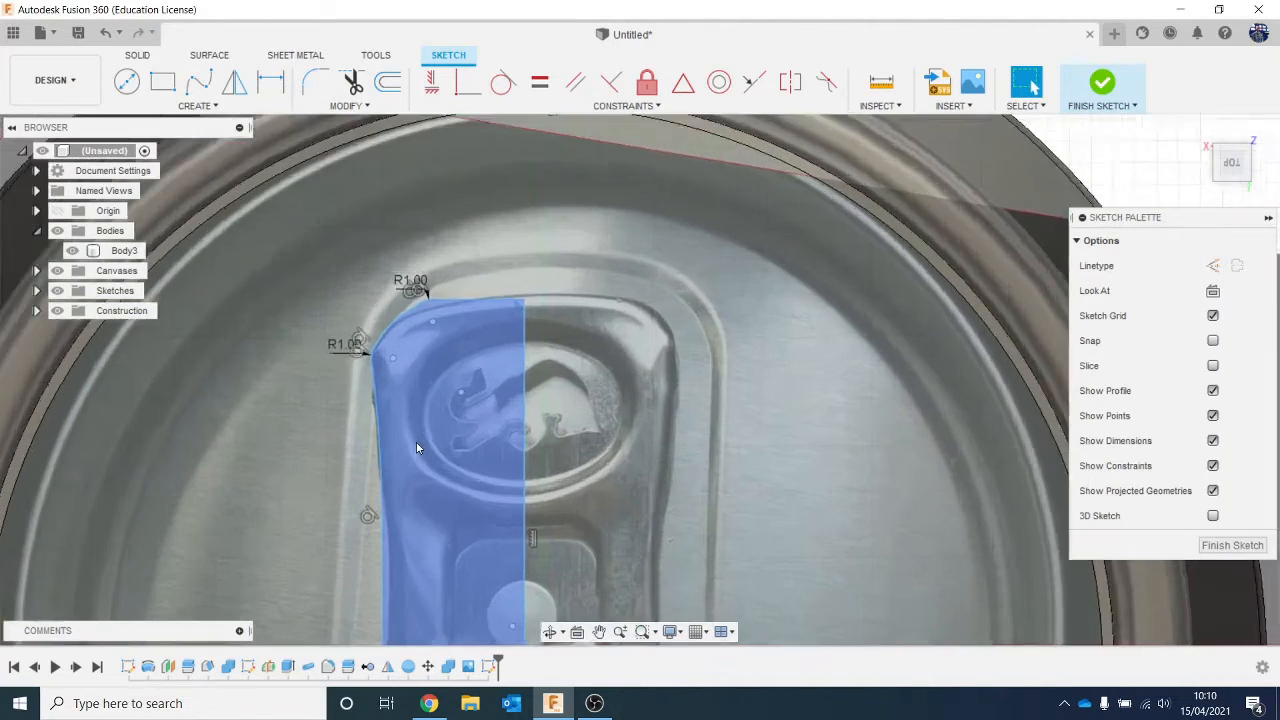
pyautogui.click(197, 105)
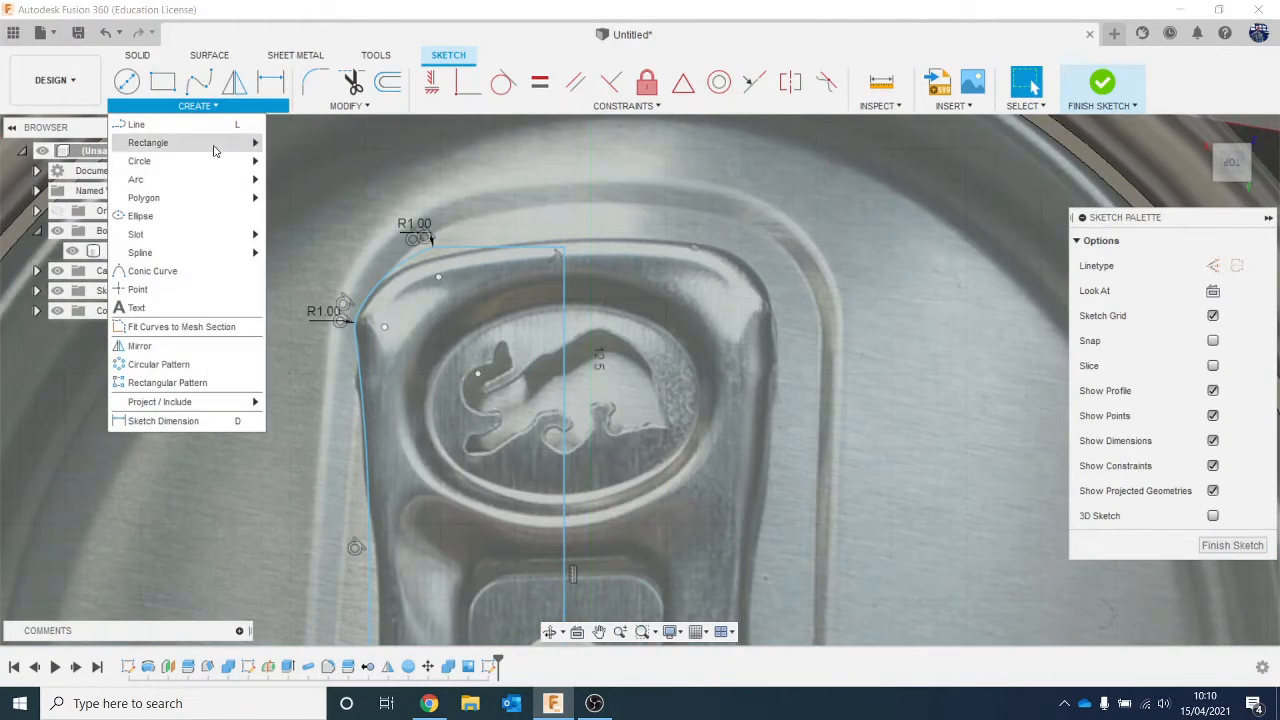
pyautogui.moveTo(185, 182)
pyautogui.click(285, 181)
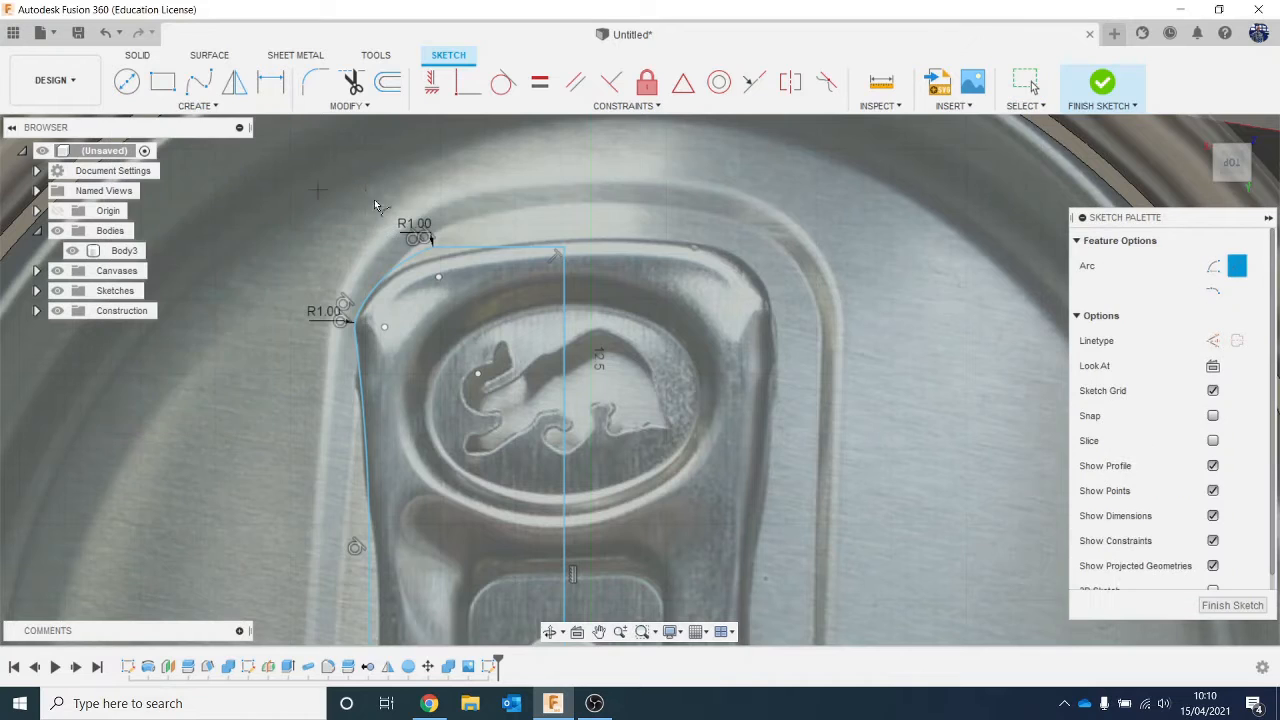
pyautogui.click(376, 285)
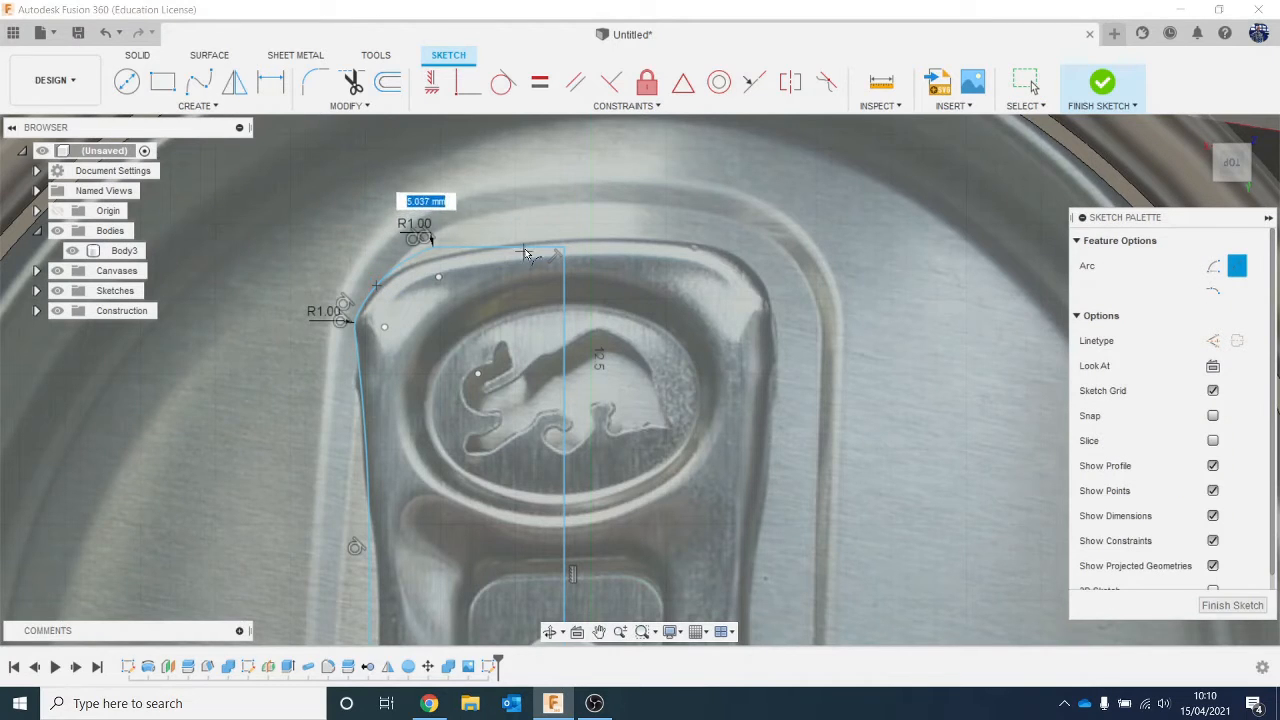
pyautogui.click(524, 246)
pyautogui.click(441, 265)
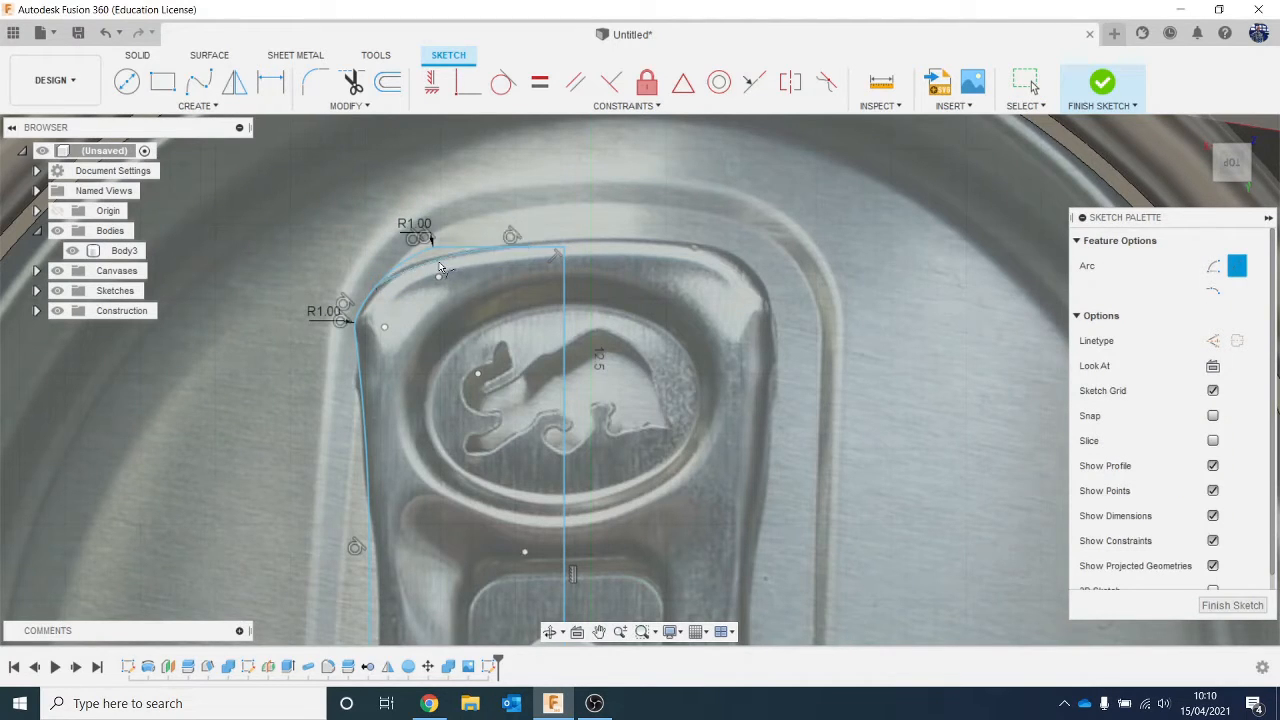
pyautogui.press('t')
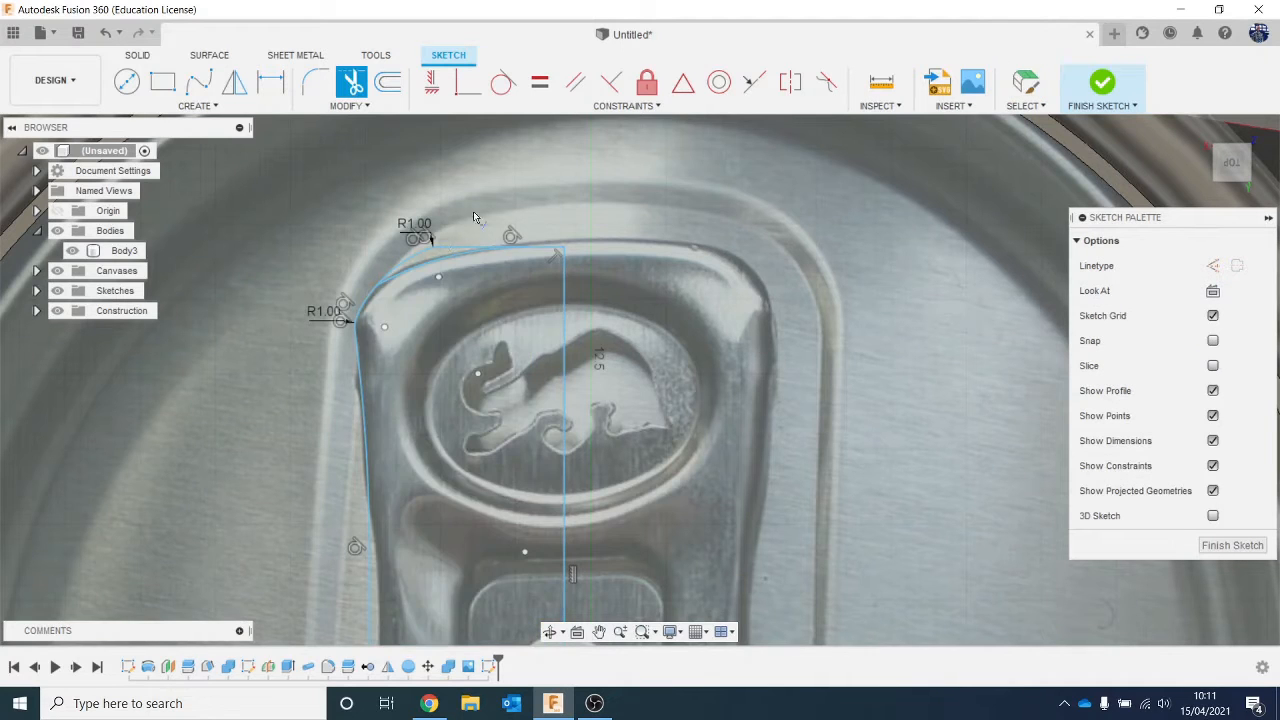
pyautogui.click(437, 247)
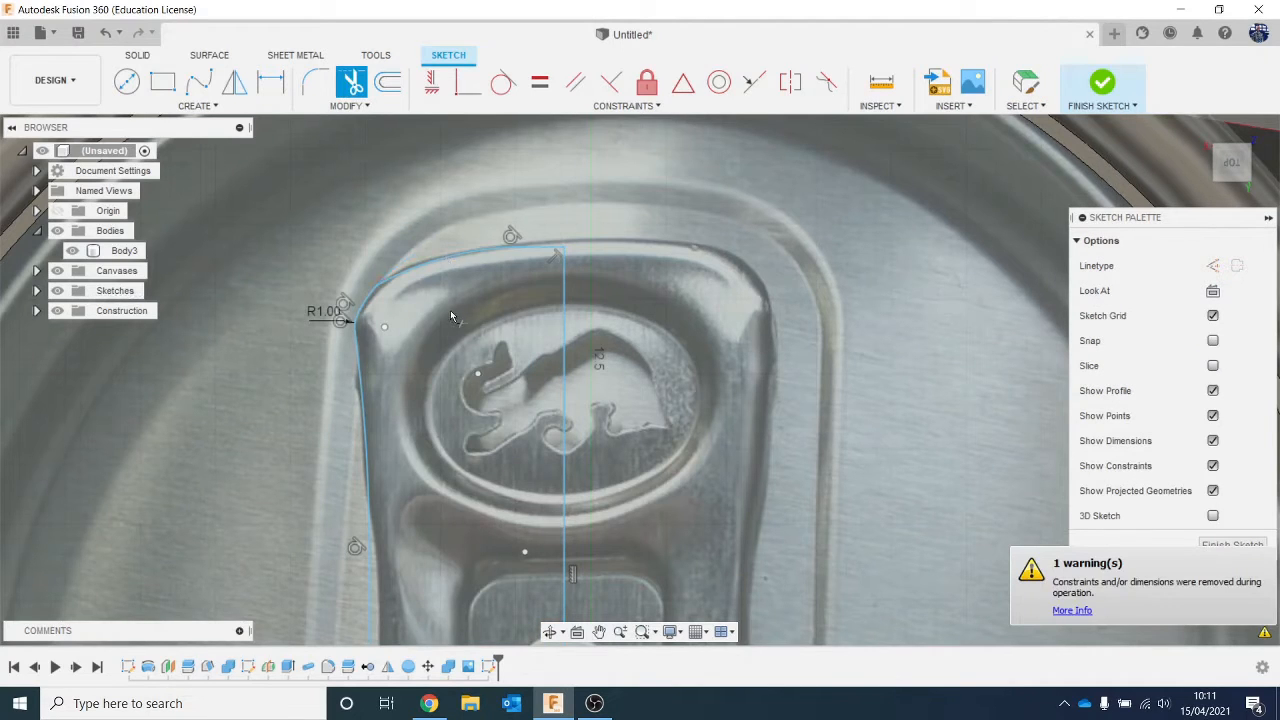
# Fillet the junction between the large upper arc and the small upper-left corner arc with a 1 mm radius
pyautogui.click(315, 82)
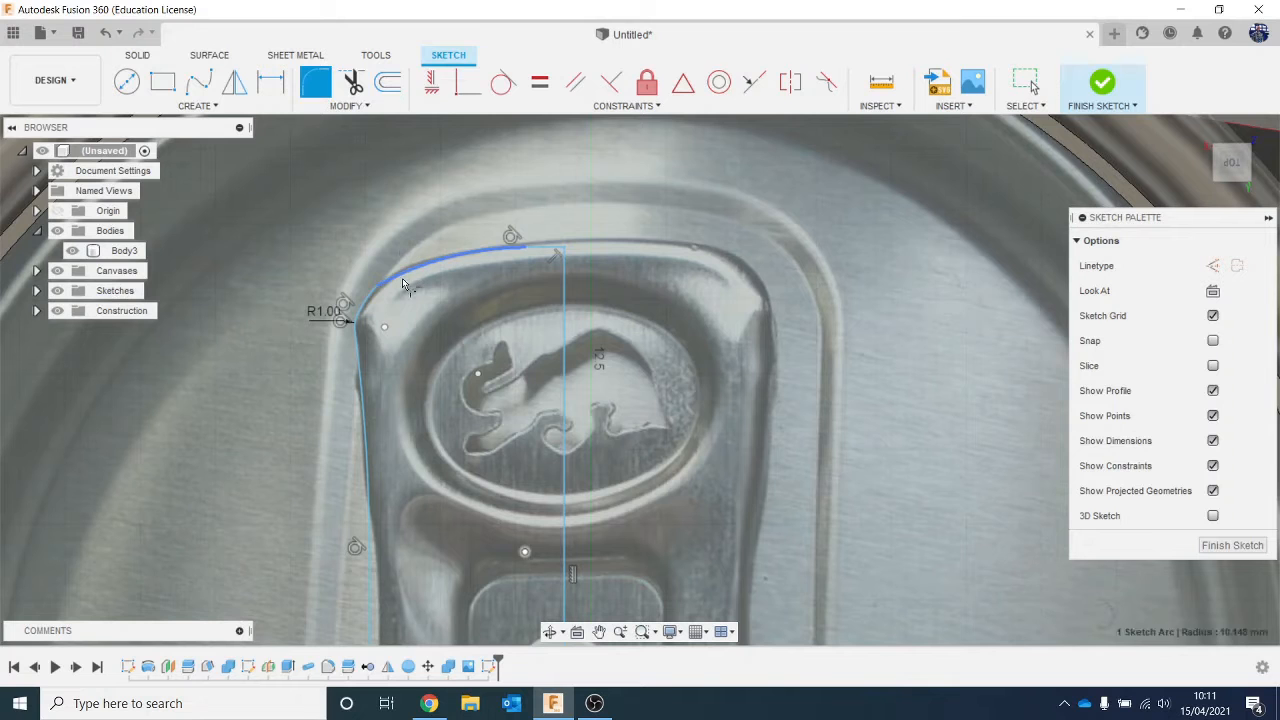
pyautogui.click(445, 255)
pyautogui.click(372, 301)
pyautogui.press('Return')
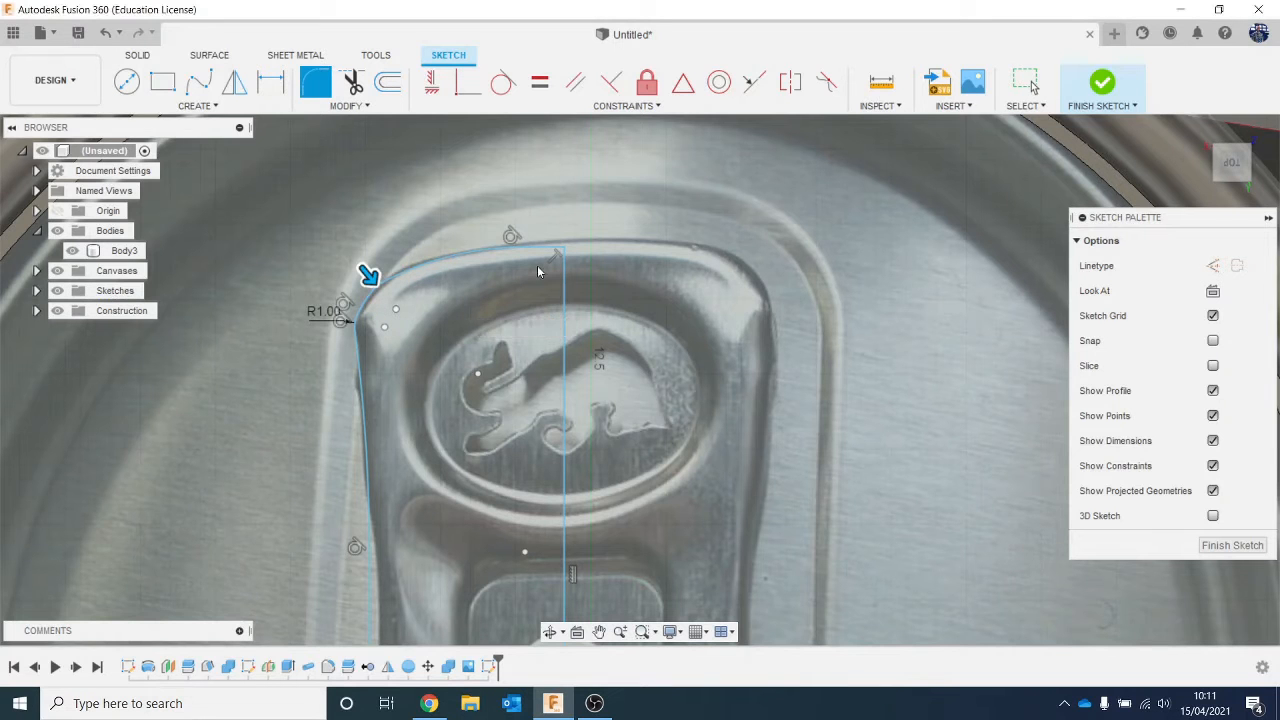
pyautogui.press('Escape')
pyautogui.scroll(-4, 536, 312)
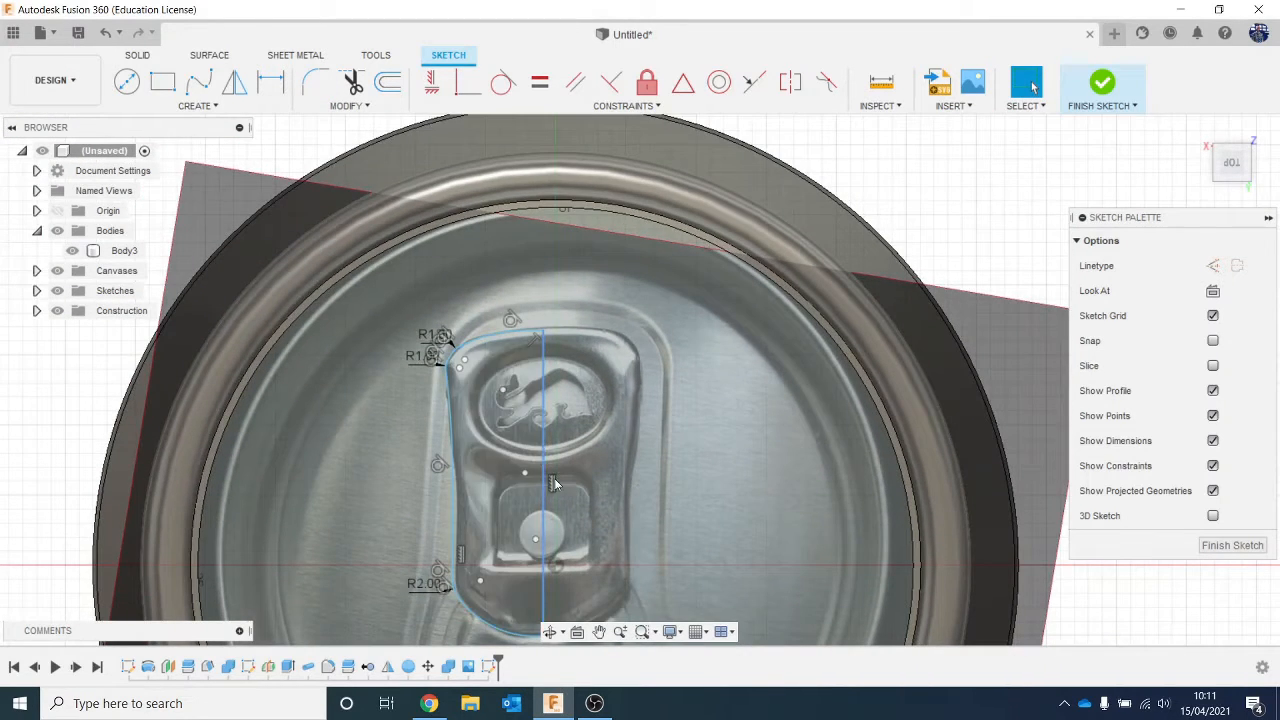
pyautogui.scroll(5, 527, 408)
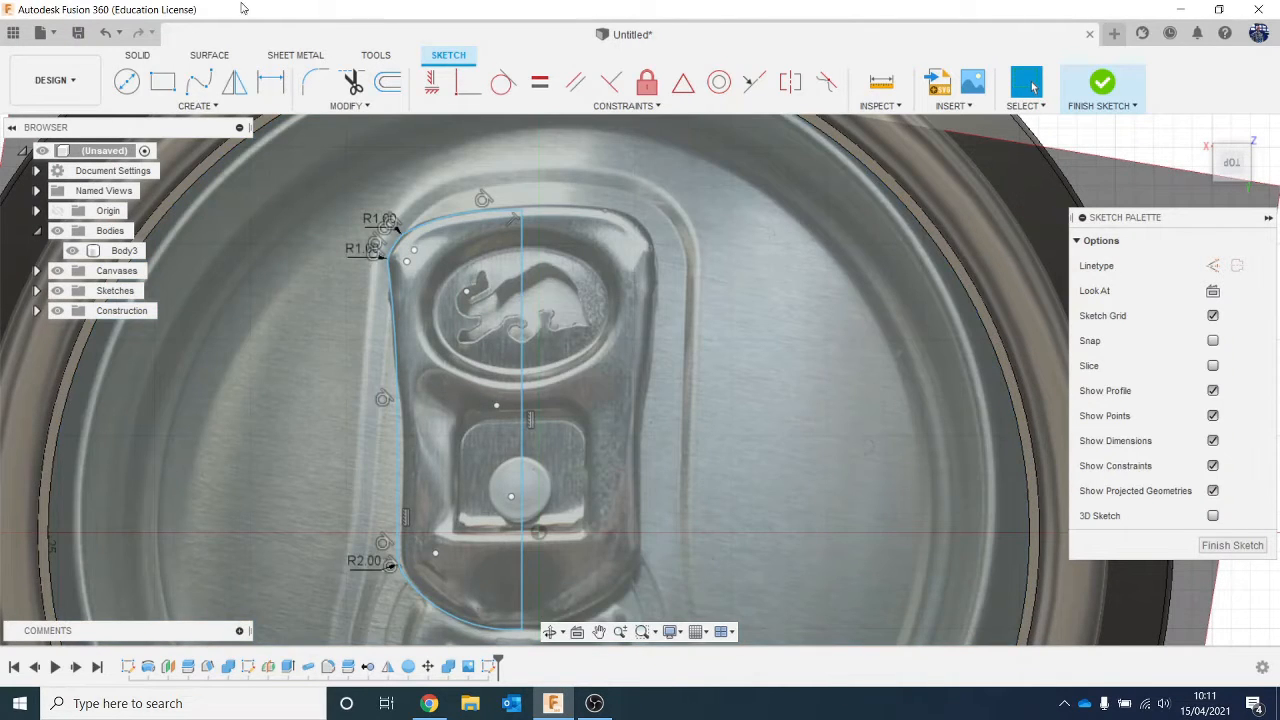
# Draw a three-point arc, about 7.9 mm between its ends on the centre line, tracing the left half of the oval finger hole
pyautogui.click(195, 105)
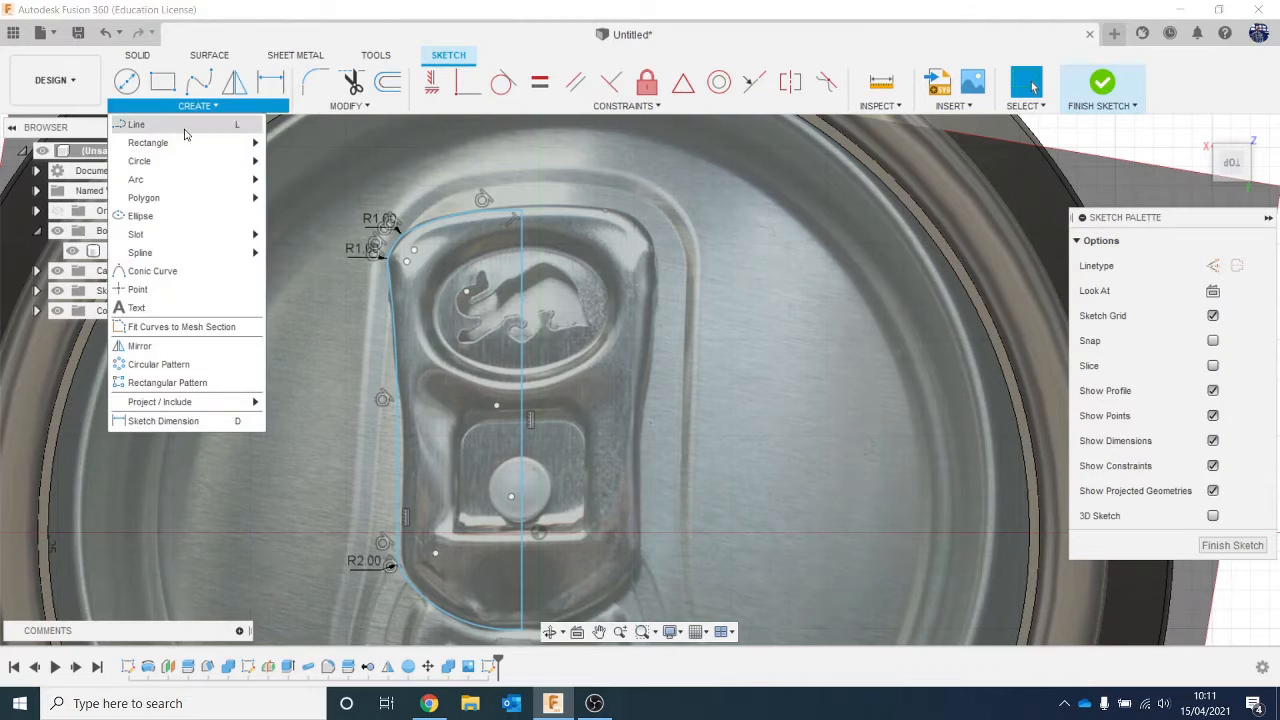
pyautogui.moveTo(183, 179)
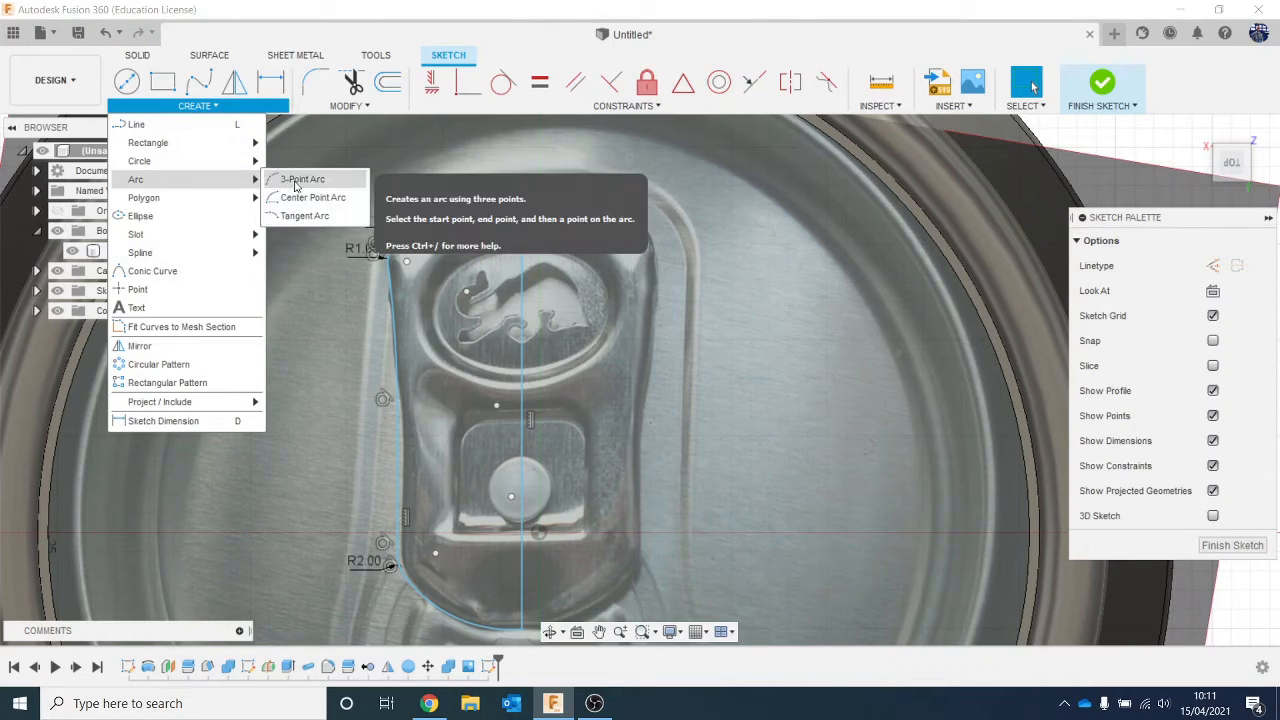
pyautogui.click(300, 179)
pyautogui.click(520, 214)
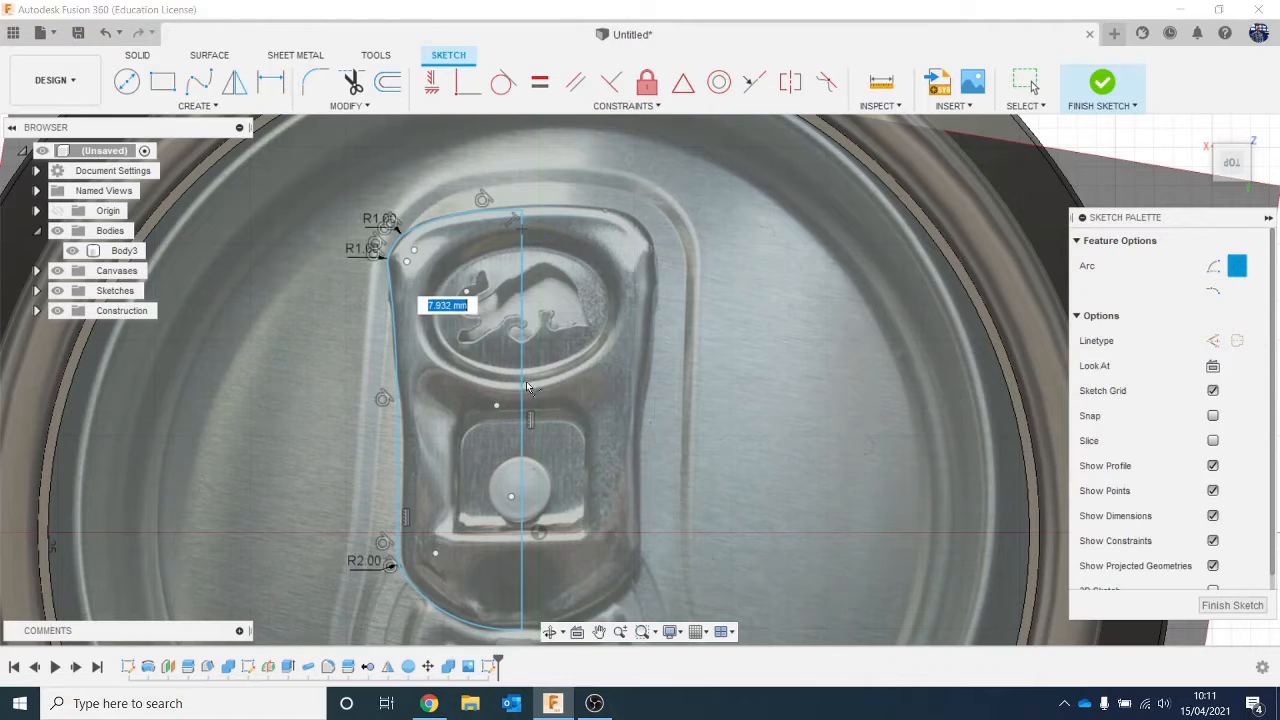
pyautogui.click(520, 380)
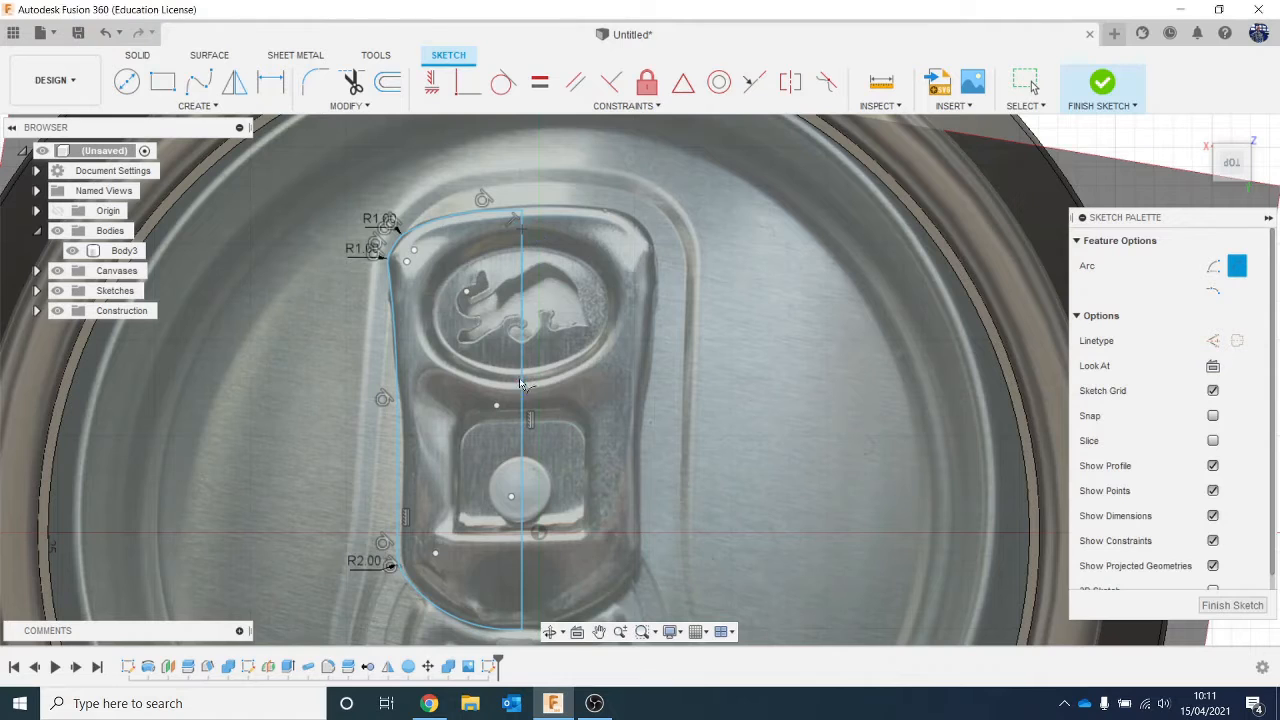
pyautogui.click(447, 348)
# Draw a rectangle about 3.5 mm wide from the centre line over the left half of the lower square opening
pyautogui.click(163, 82)
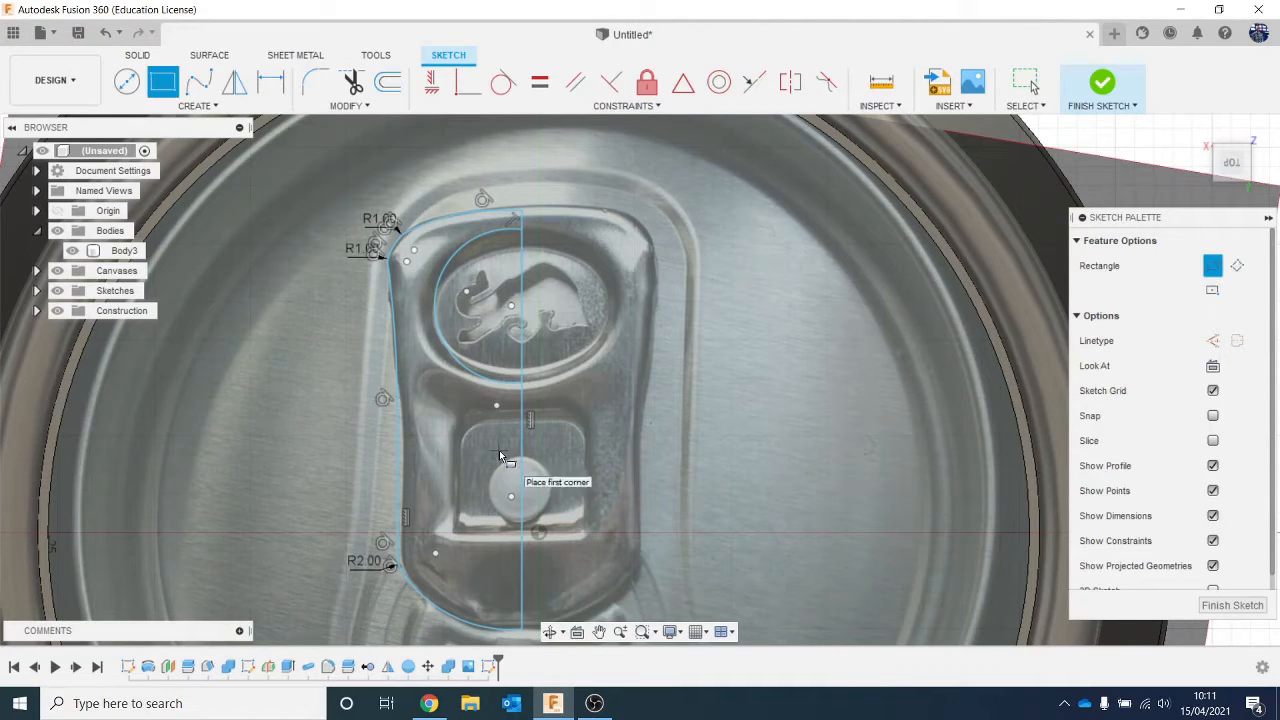
pyautogui.click(526, 410)
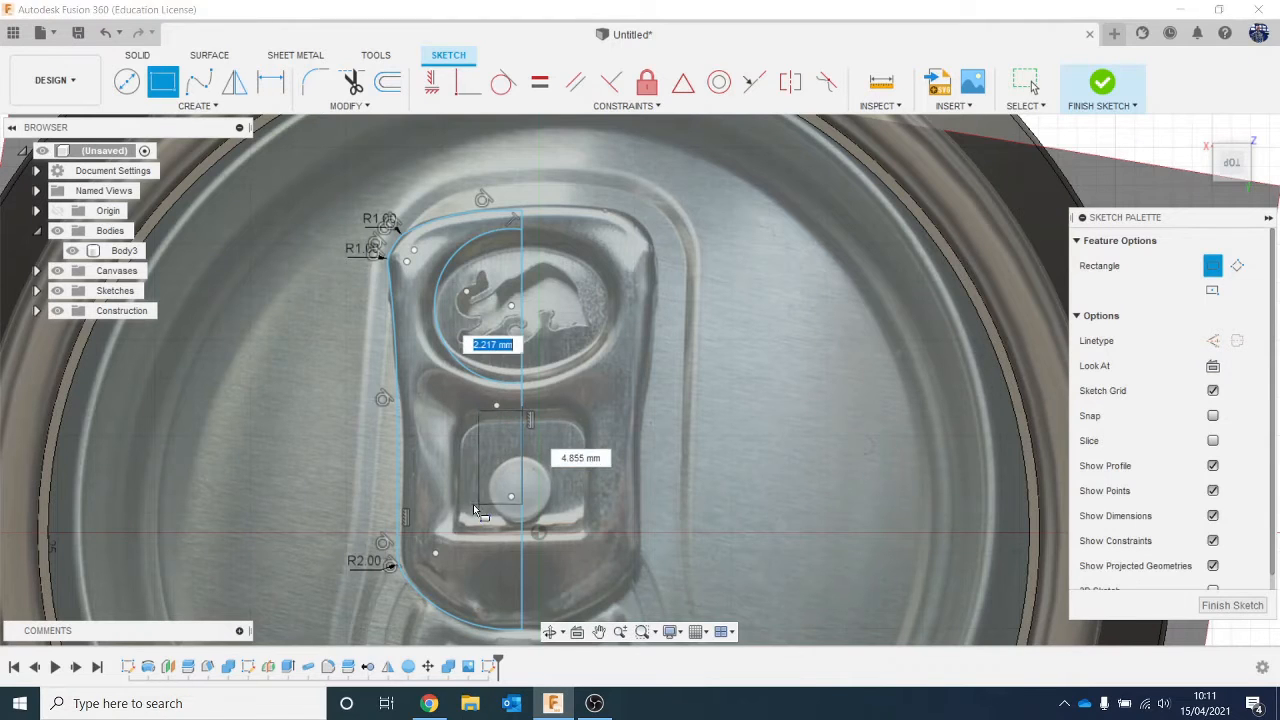
pyautogui.click(454, 530)
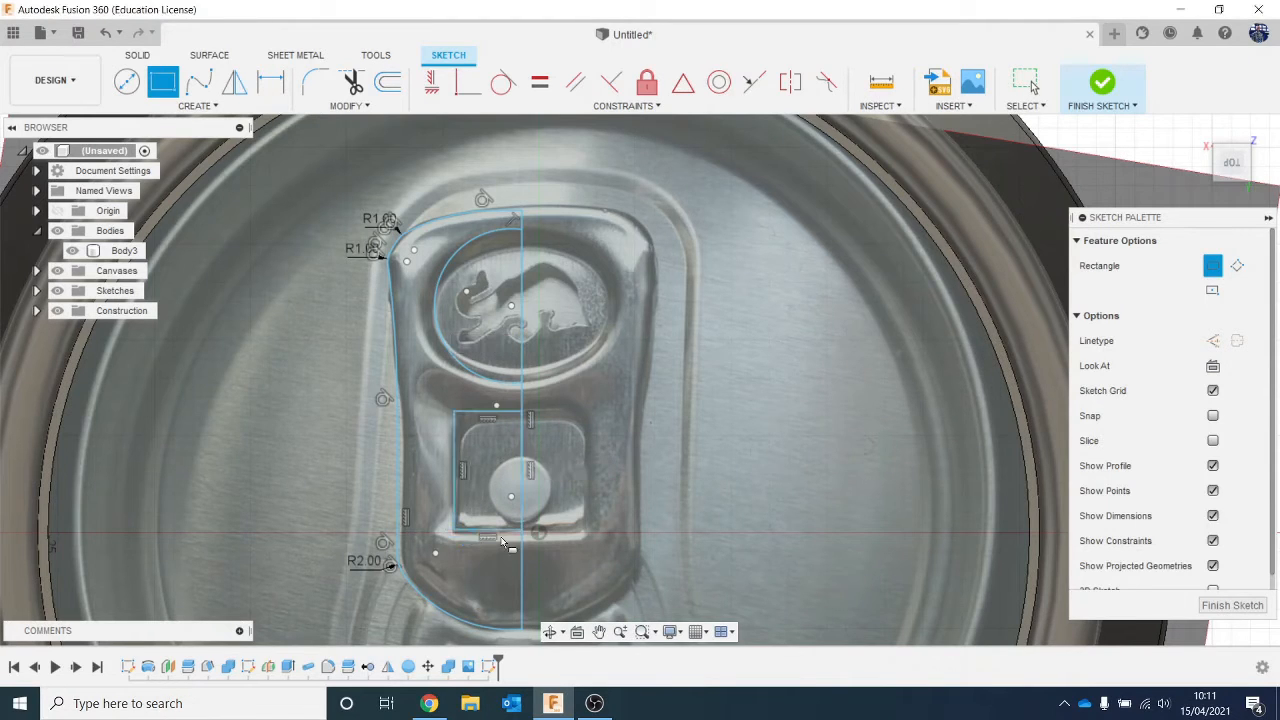
# Fillet the rectangle's upper-left corner with a 2.776 mm radius and its lower-left corner with a 1 mm radius
pyautogui.click(318, 83)
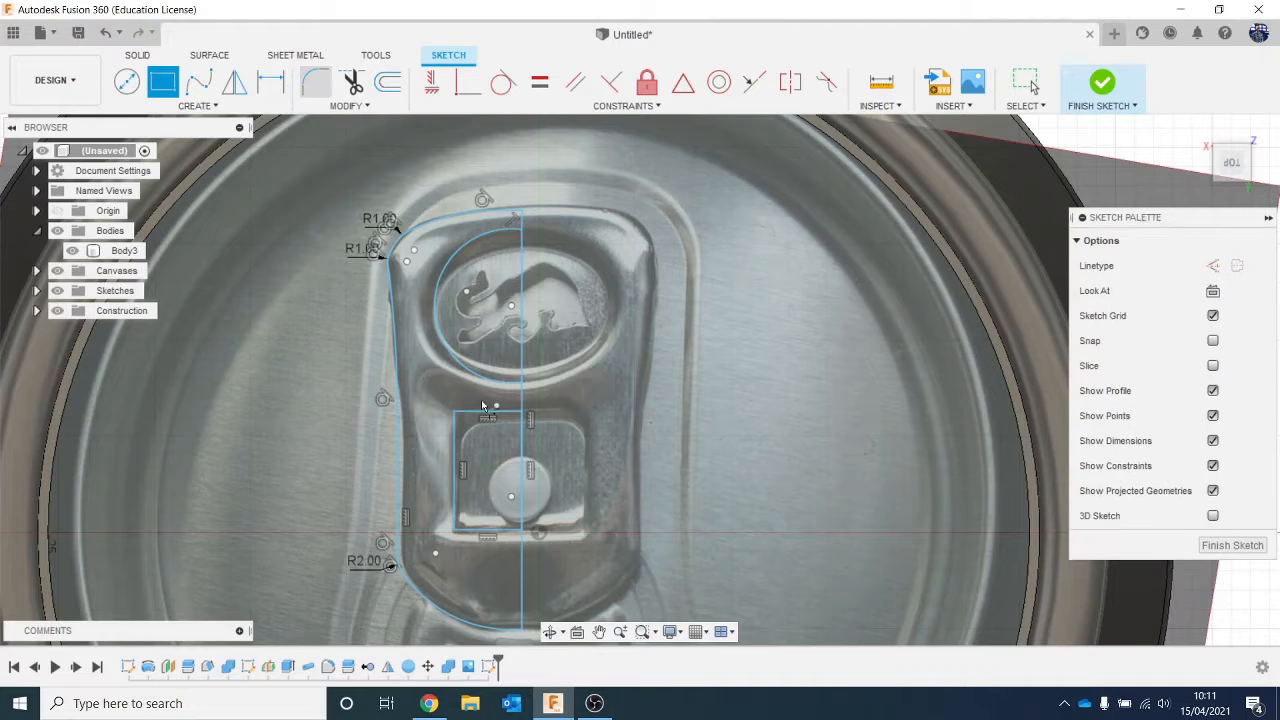
pyautogui.click(458, 414)
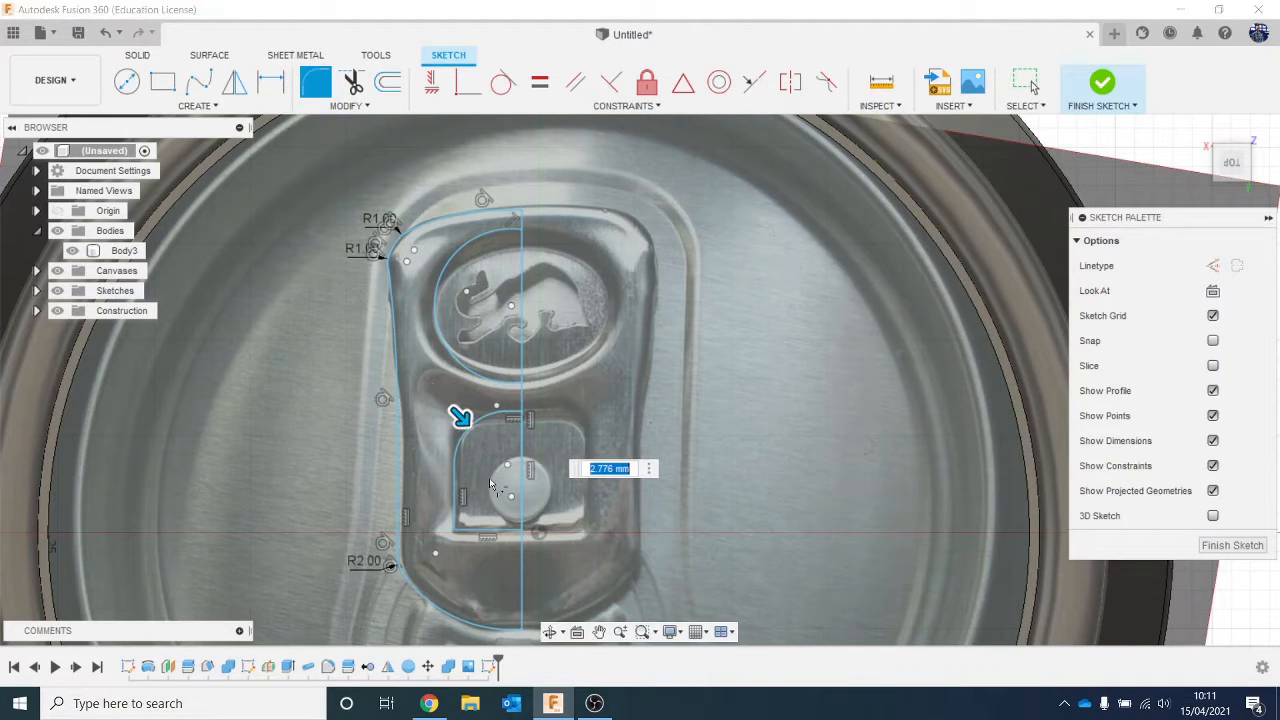
pyautogui.press('Return')
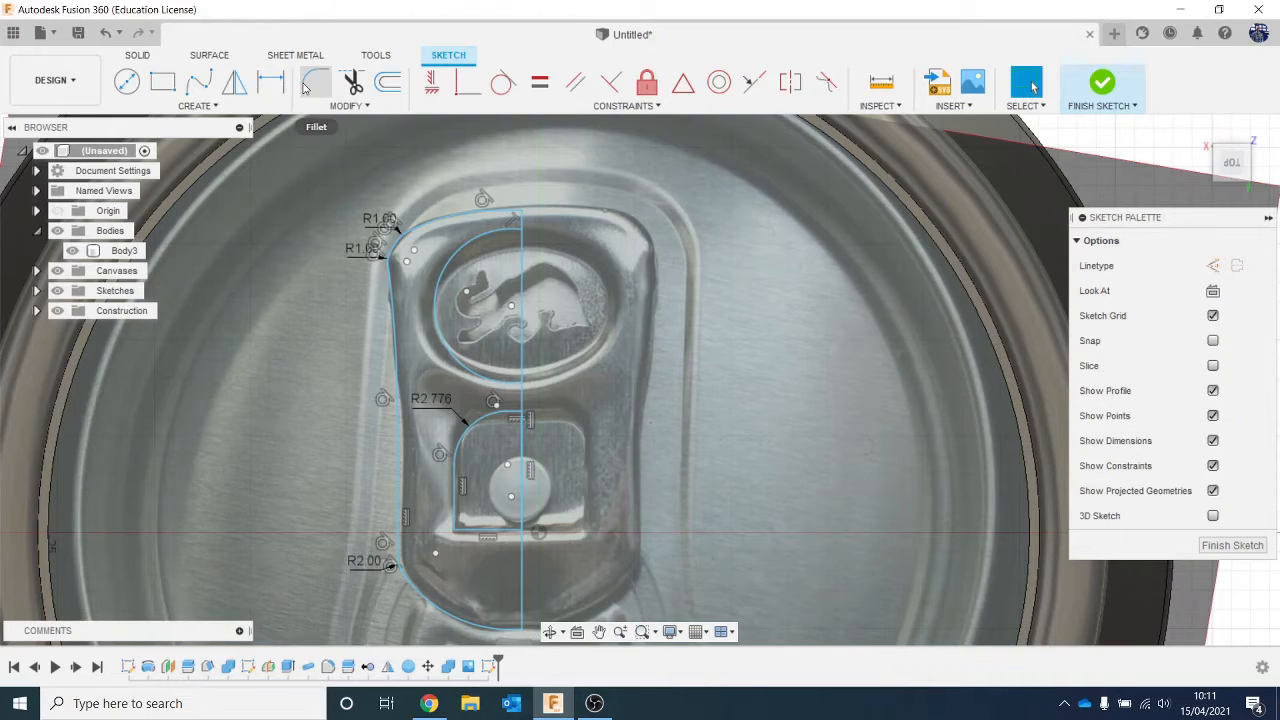
pyautogui.click(315, 82)
pyautogui.click(474, 529)
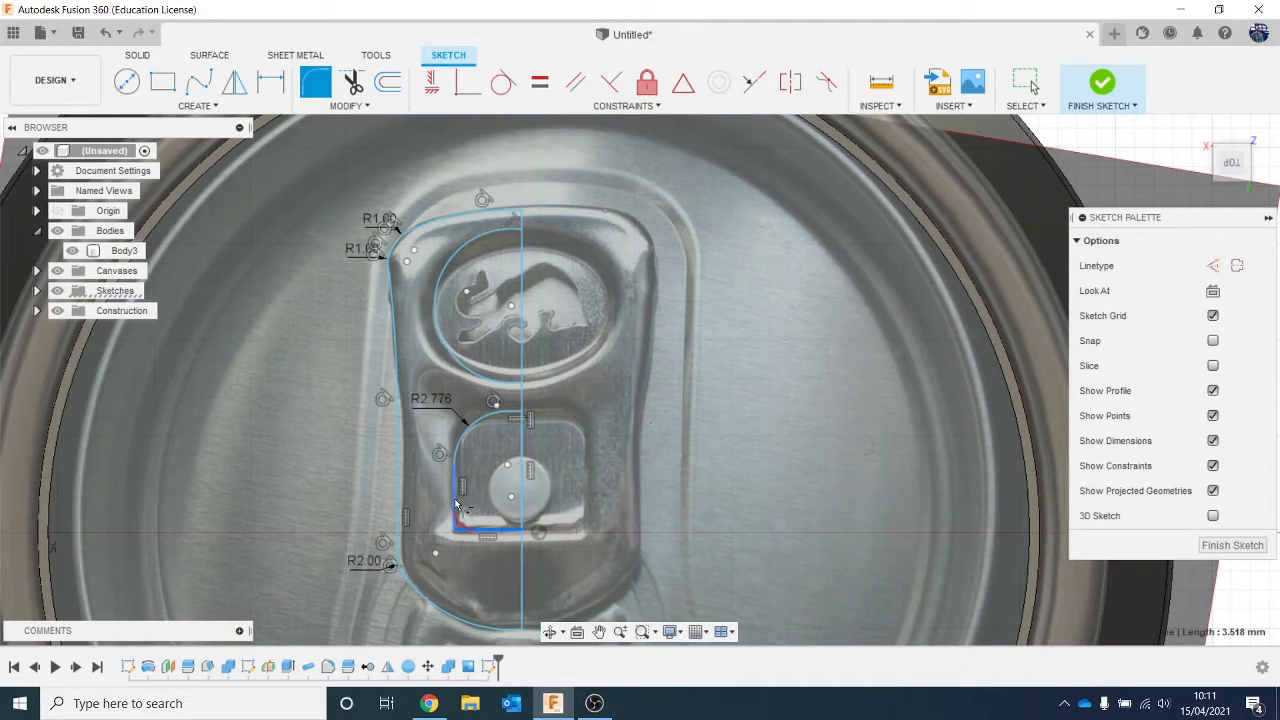
pyautogui.click(455, 526)
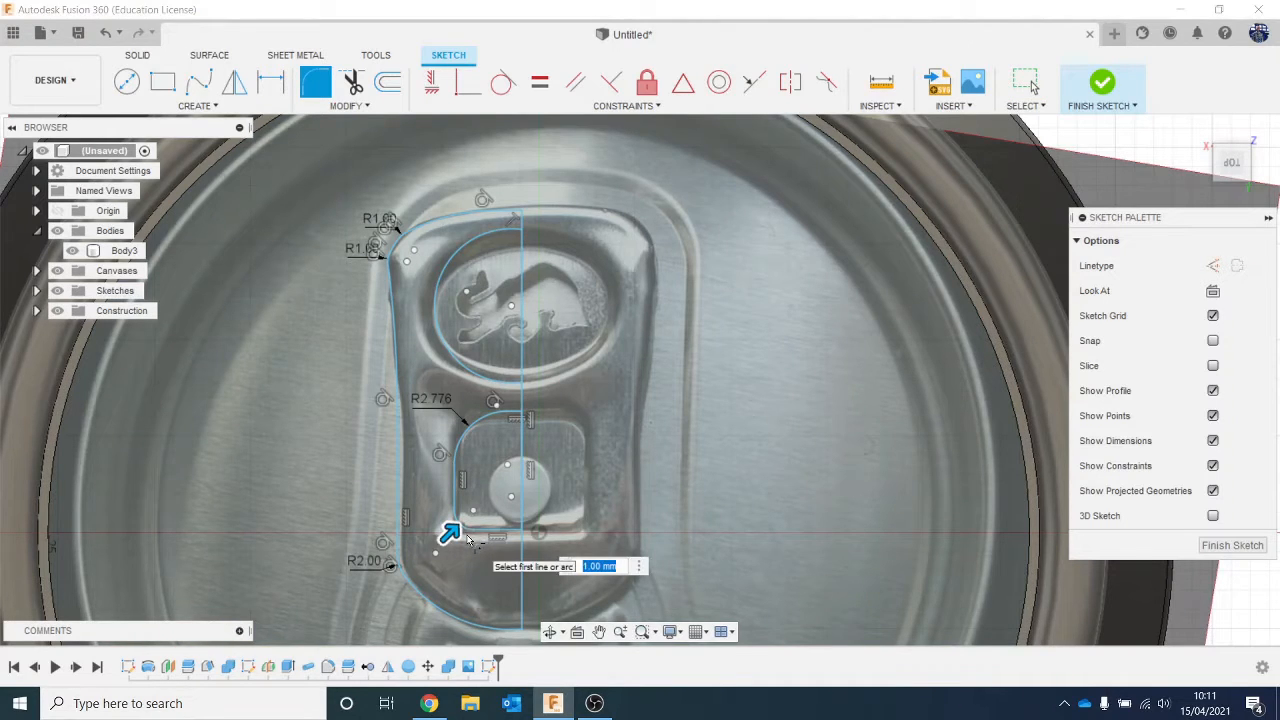
pyautogui.press('Return')
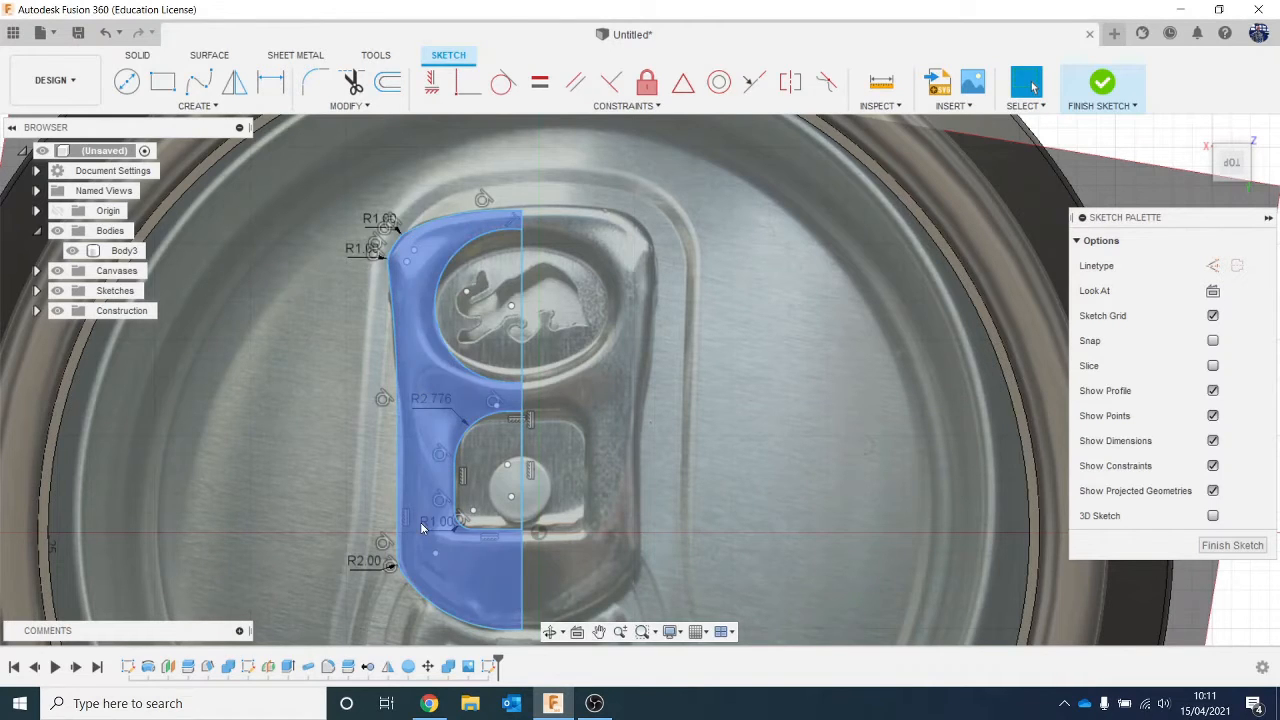
# Mirror the complete left half of the ring pull sketch, including both openings, about the vertical centre line
pyautogui.scroll(-1, 420, 528)
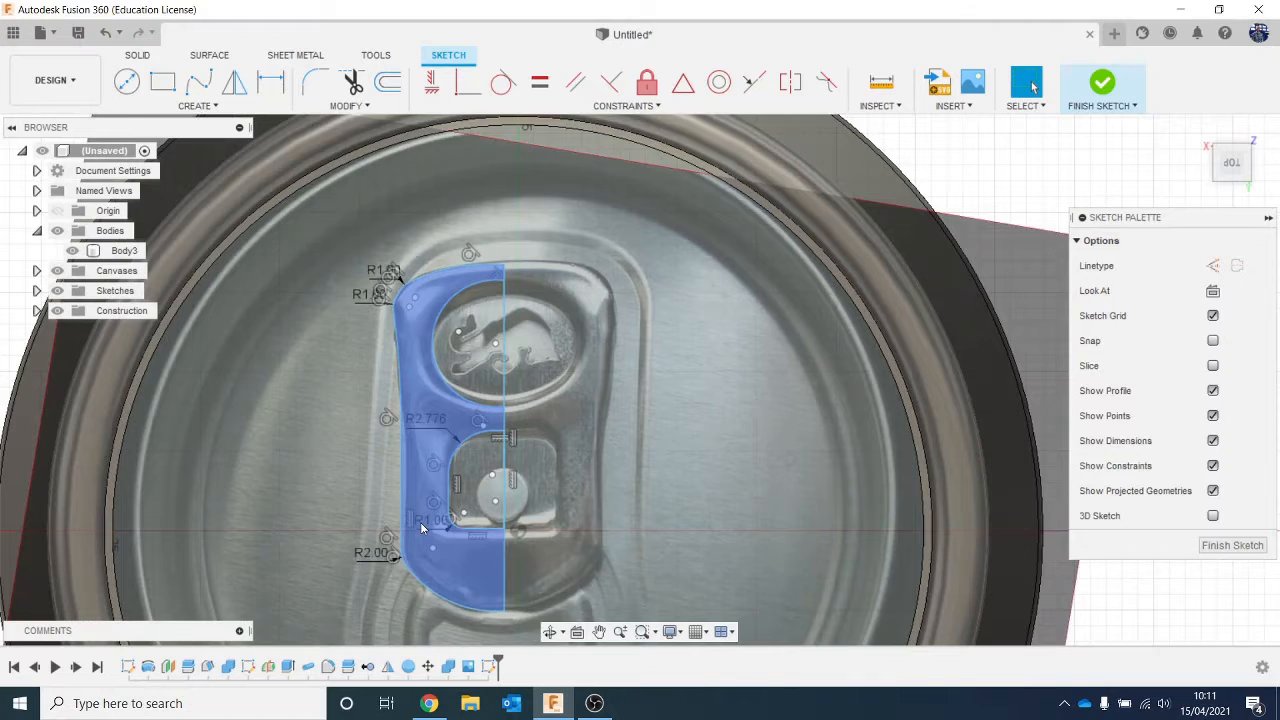
pyautogui.scroll(-1, 420, 528)
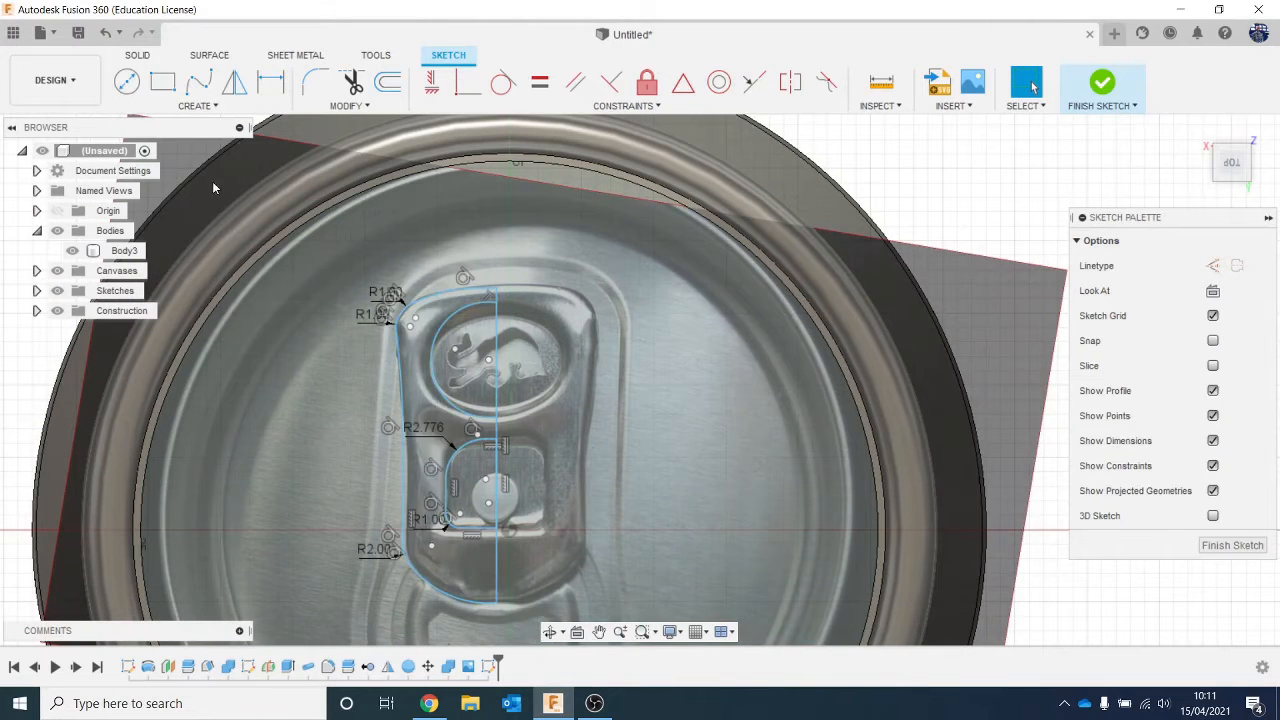
pyautogui.click(205, 106)
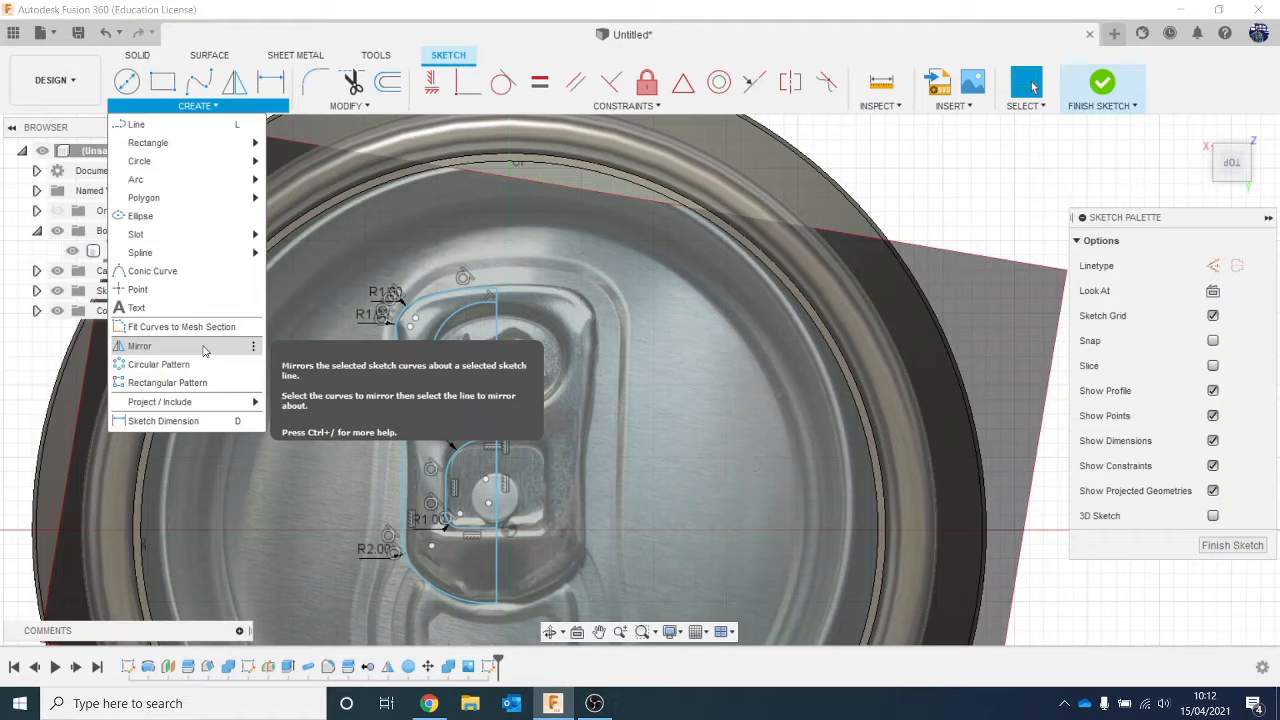
pyautogui.click(203, 347)
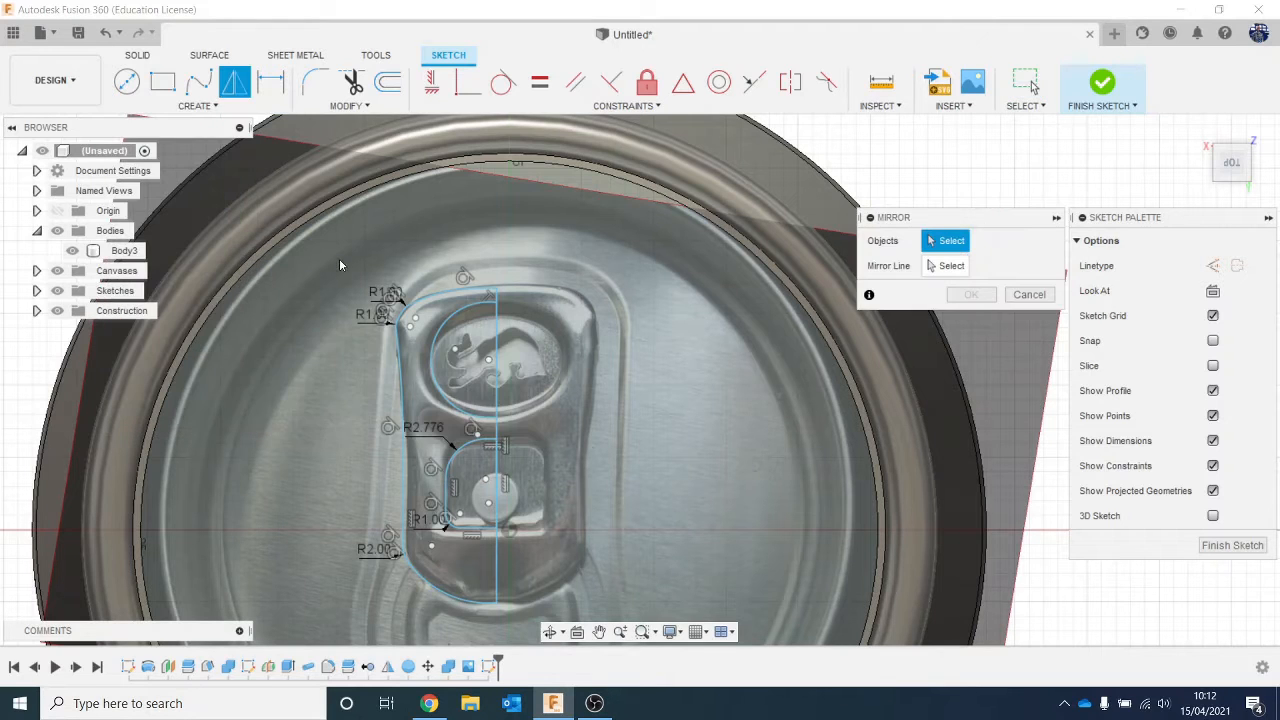
pyautogui.moveTo(340, 262)
pyautogui.mouseDown()
pyautogui.moveTo(495, 540)
pyautogui.moveTo(533, 648)
pyautogui.mouseUp()
pyautogui.click(497, 362)
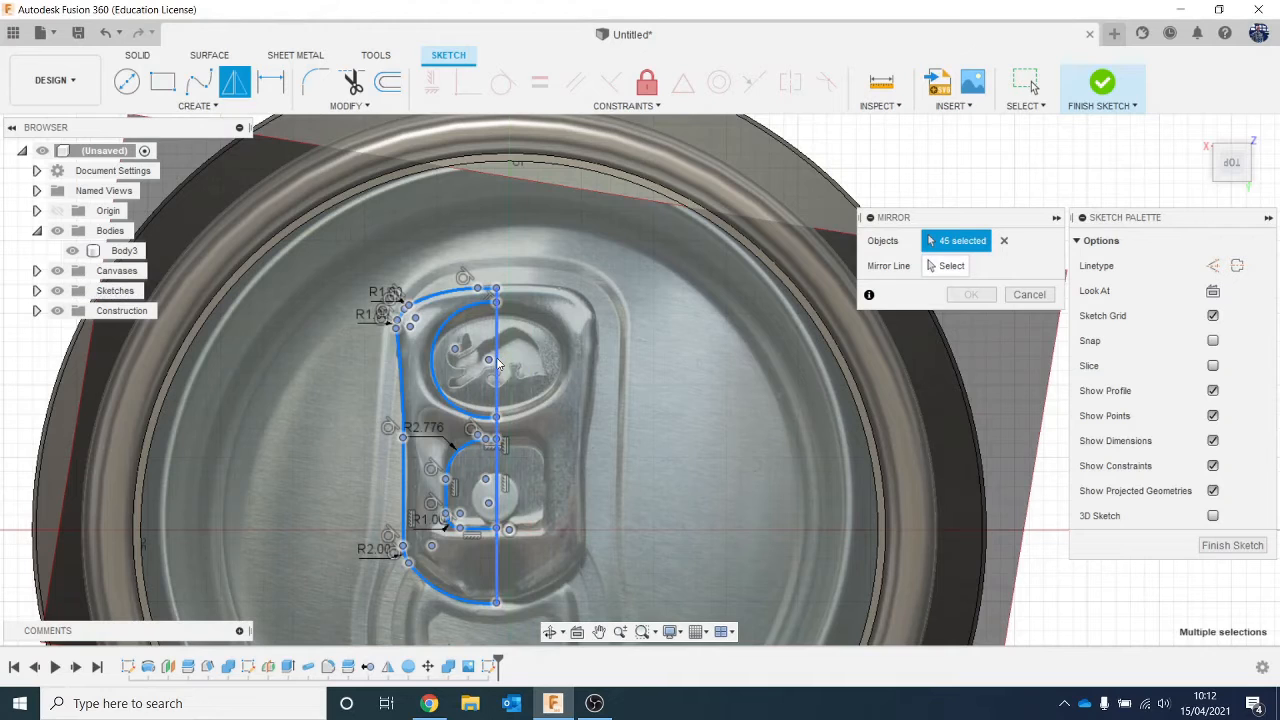
pyautogui.click(950, 266)
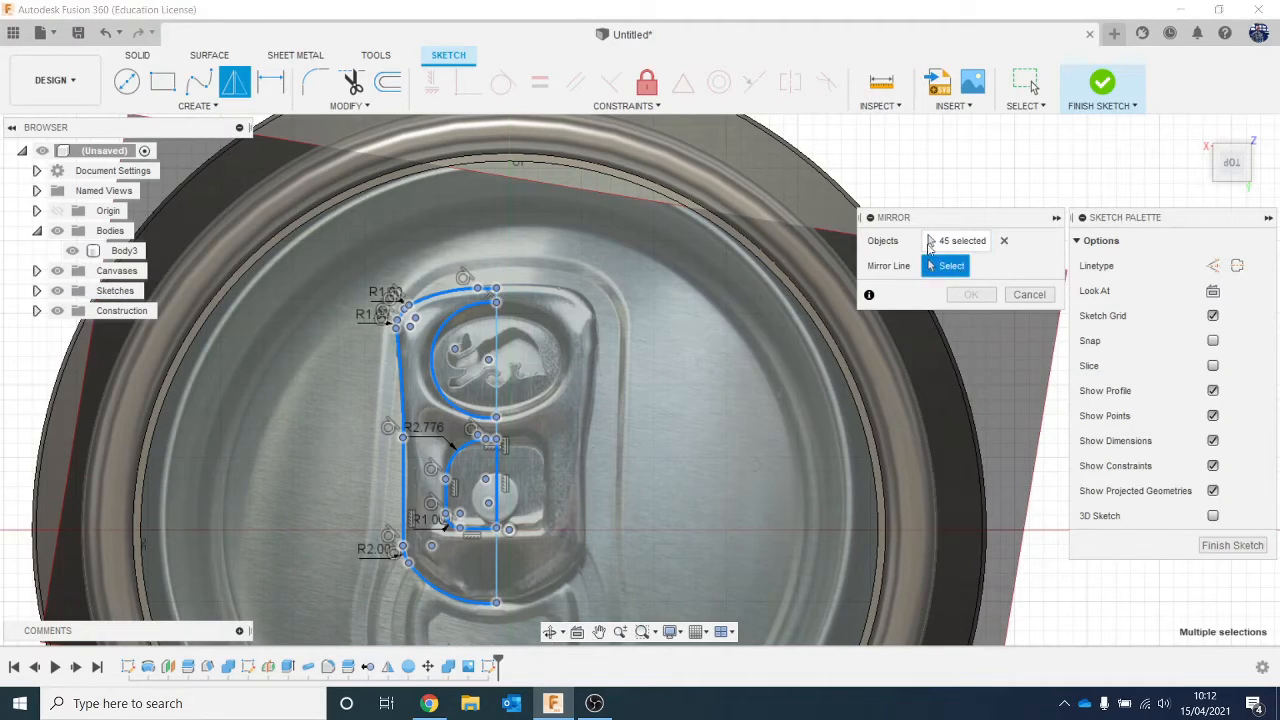
pyautogui.click(494, 349)
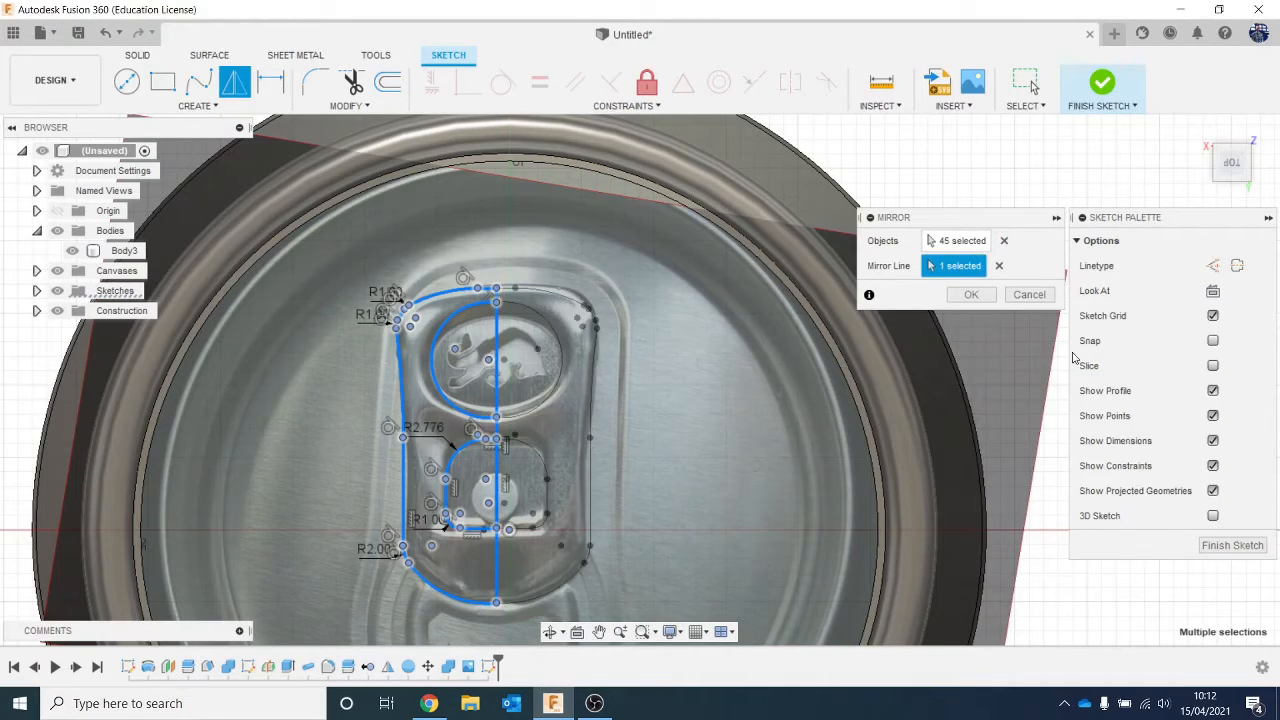
pyautogui.click(968, 294)
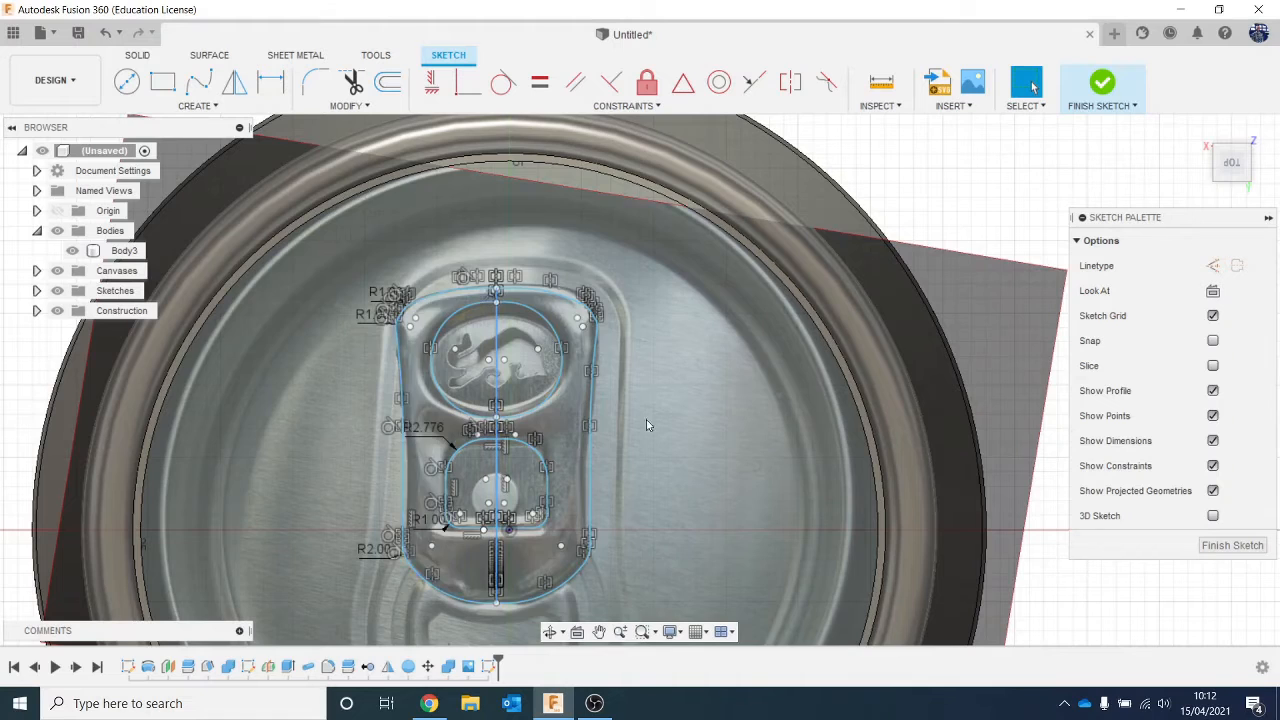
# Finish the sketch and extrude both halves of the ring pull profile 2 mm as a new body, leaving the two openings out
pyautogui.scroll(-3, 721, 437)
pyautogui.moveTo(714, 467); pyautogui.dragTo(706, 423, button='middle')
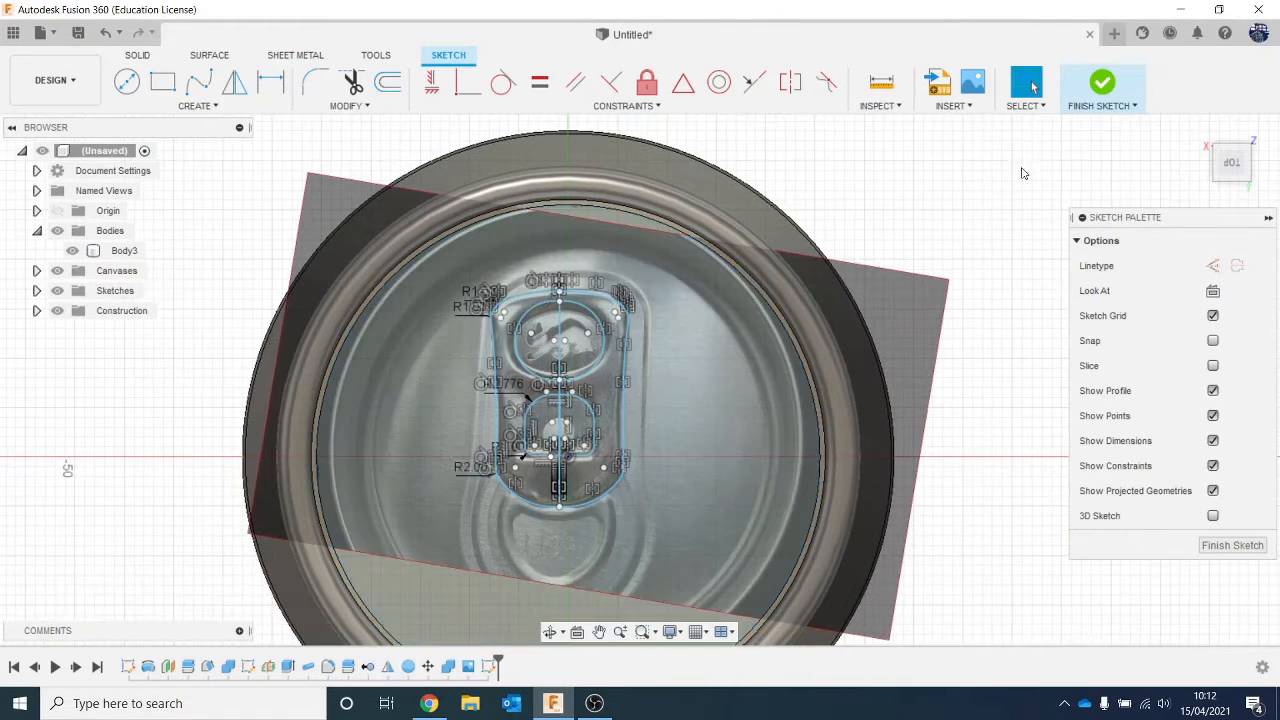
pyautogui.click(1102, 85)
pyautogui.press('e')
pyautogui.click(505, 397)
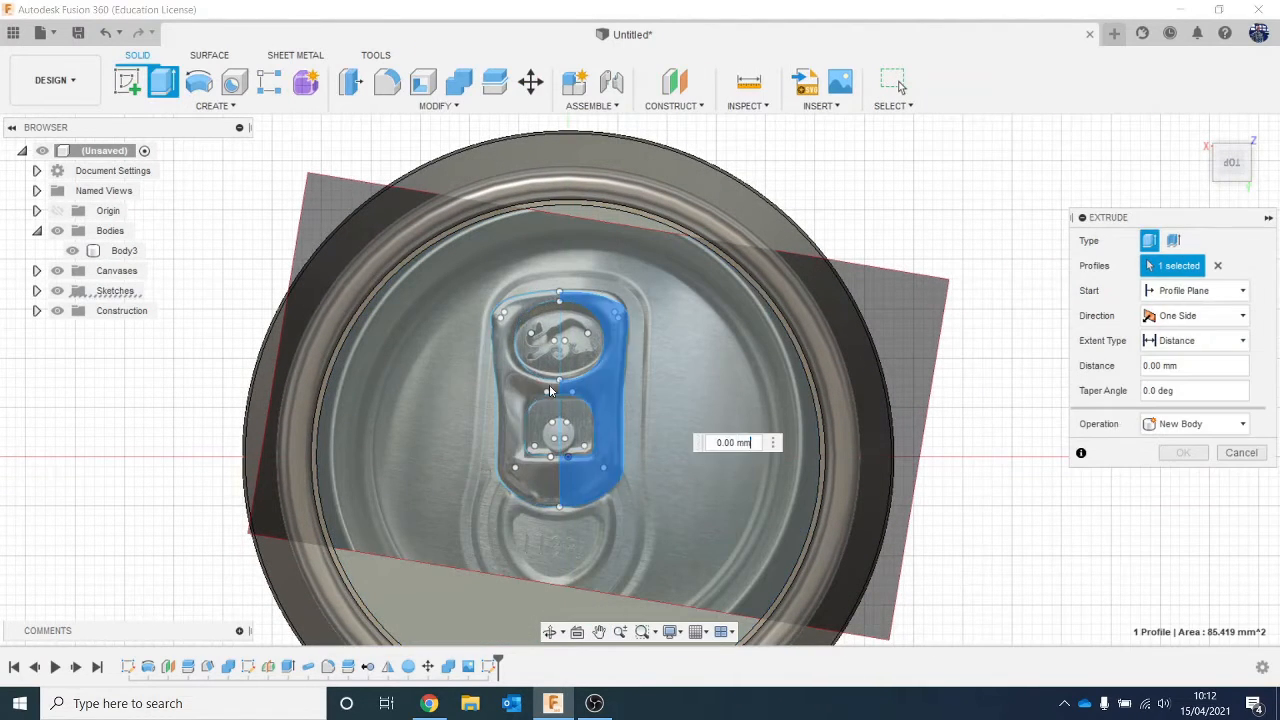
pyautogui.click(505, 397)
pyautogui.click(1243, 146)
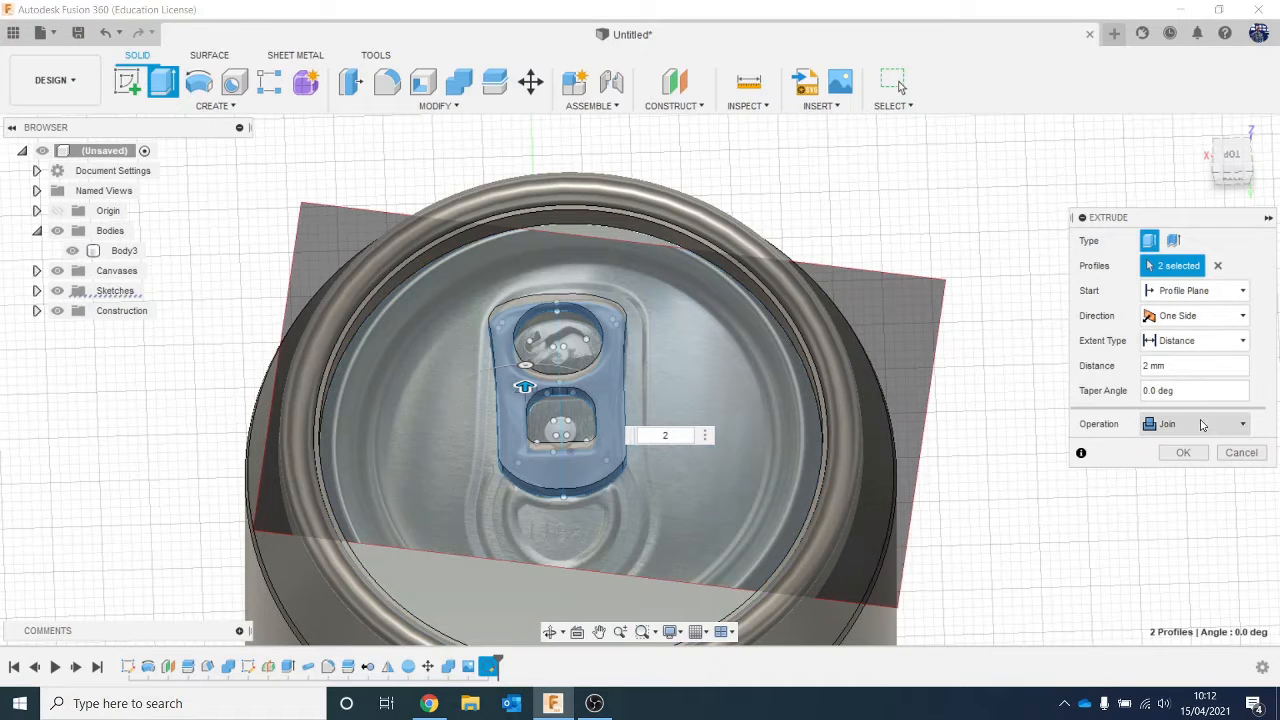
pyautogui.click(1200, 424)
pyautogui.click(1205, 497)
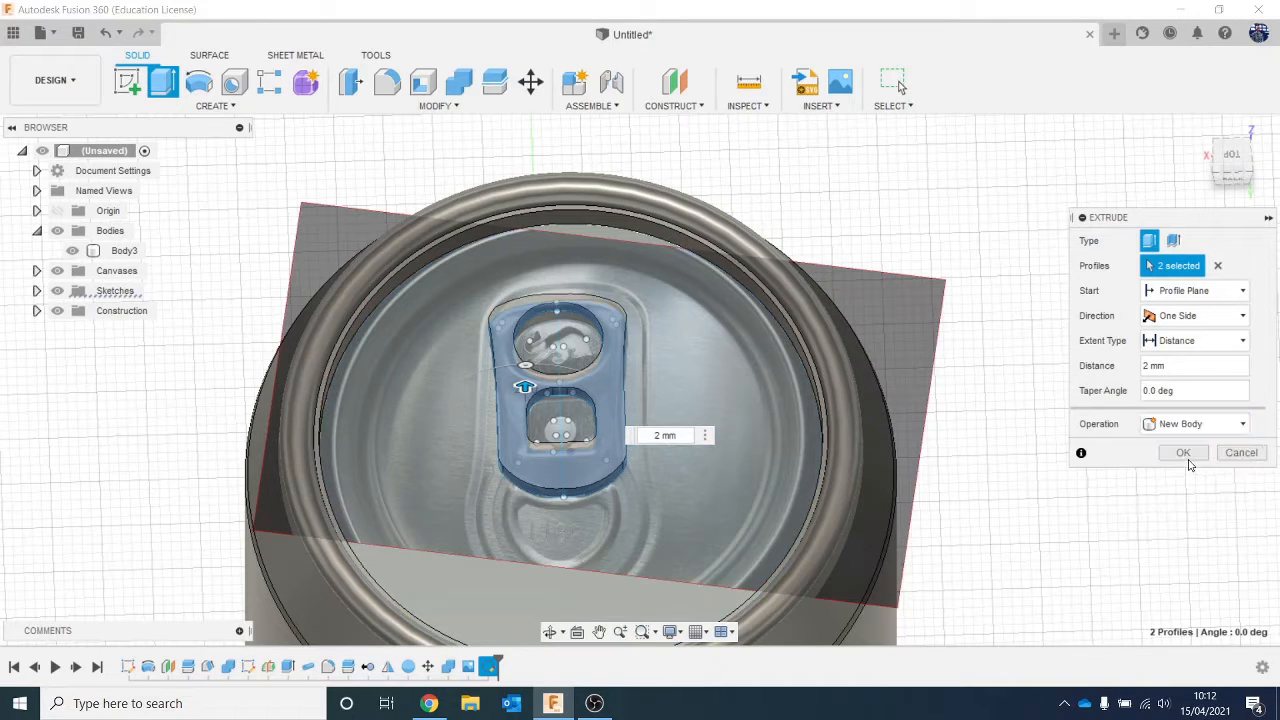
pyautogui.click(1183, 452)
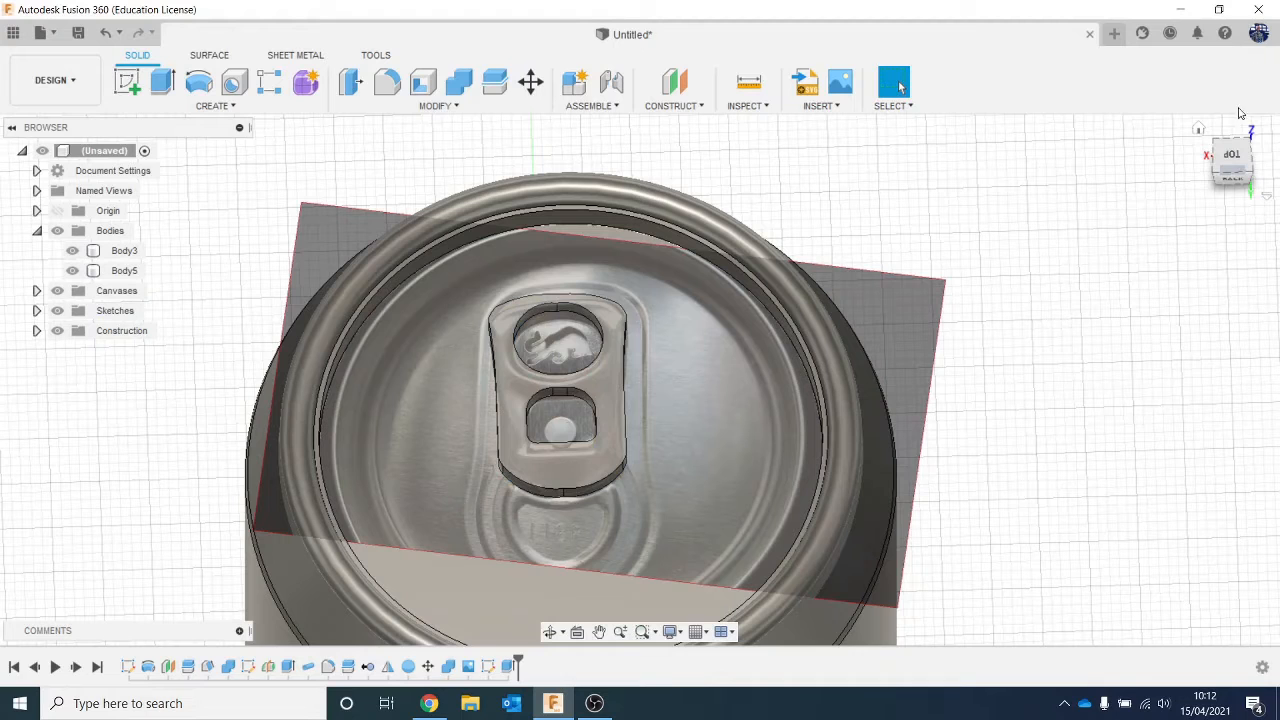
# Hide the can body and the reference canvas to inspect the ring pull on its own, and show both again
pyautogui.click(1233, 160)
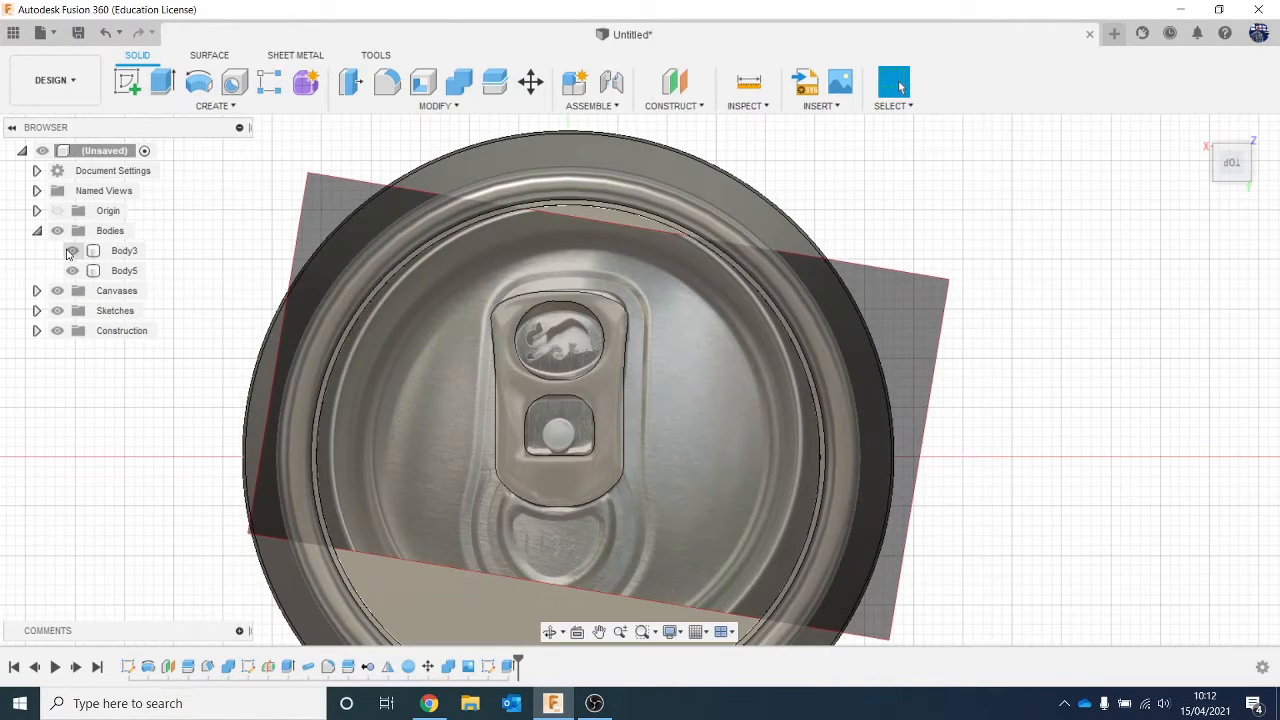
pyautogui.click(68, 253)
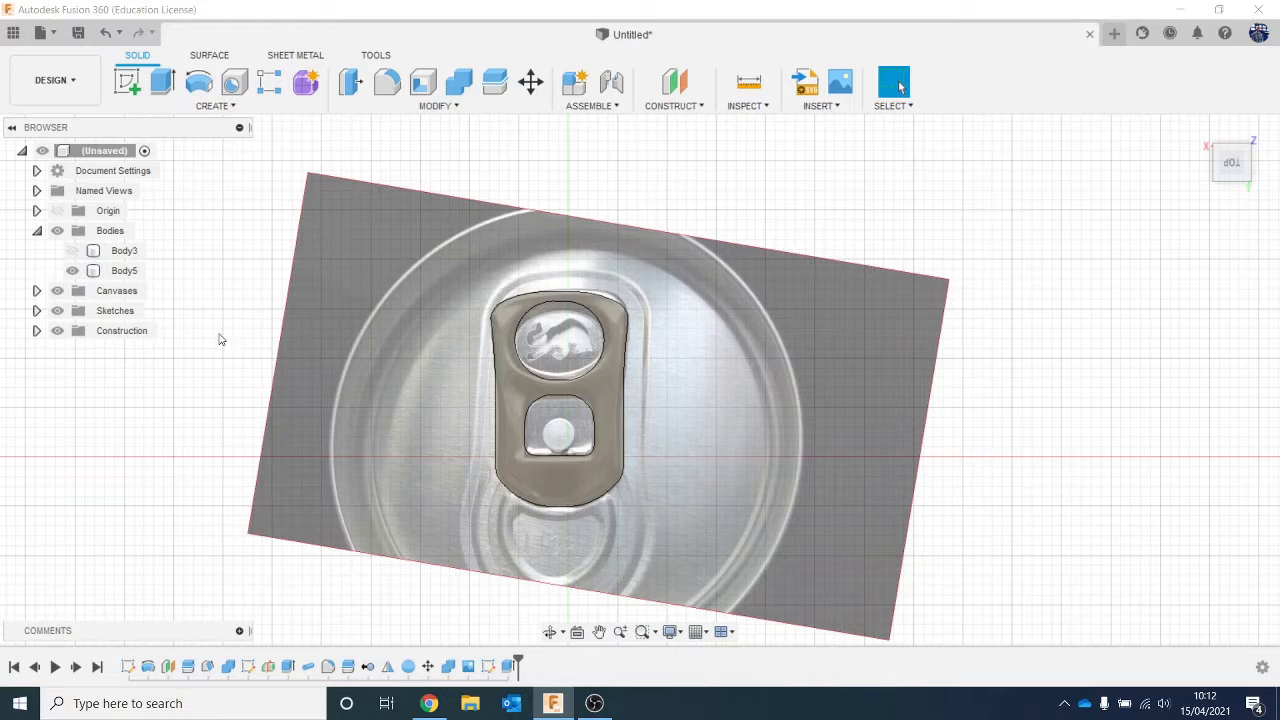
pyautogui.click(57, 290)
pyautogui.click(1245, 127)
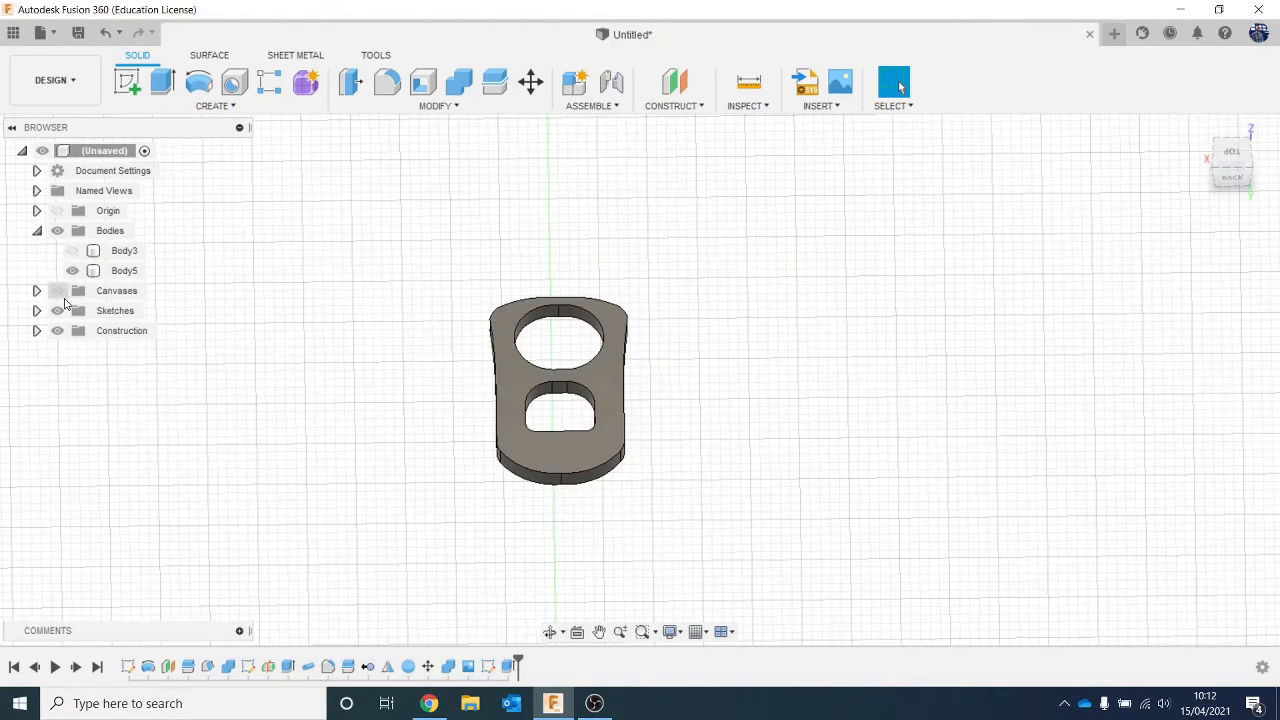
pyautogui.click(58, 291)
pyautogui.click(68, 256)
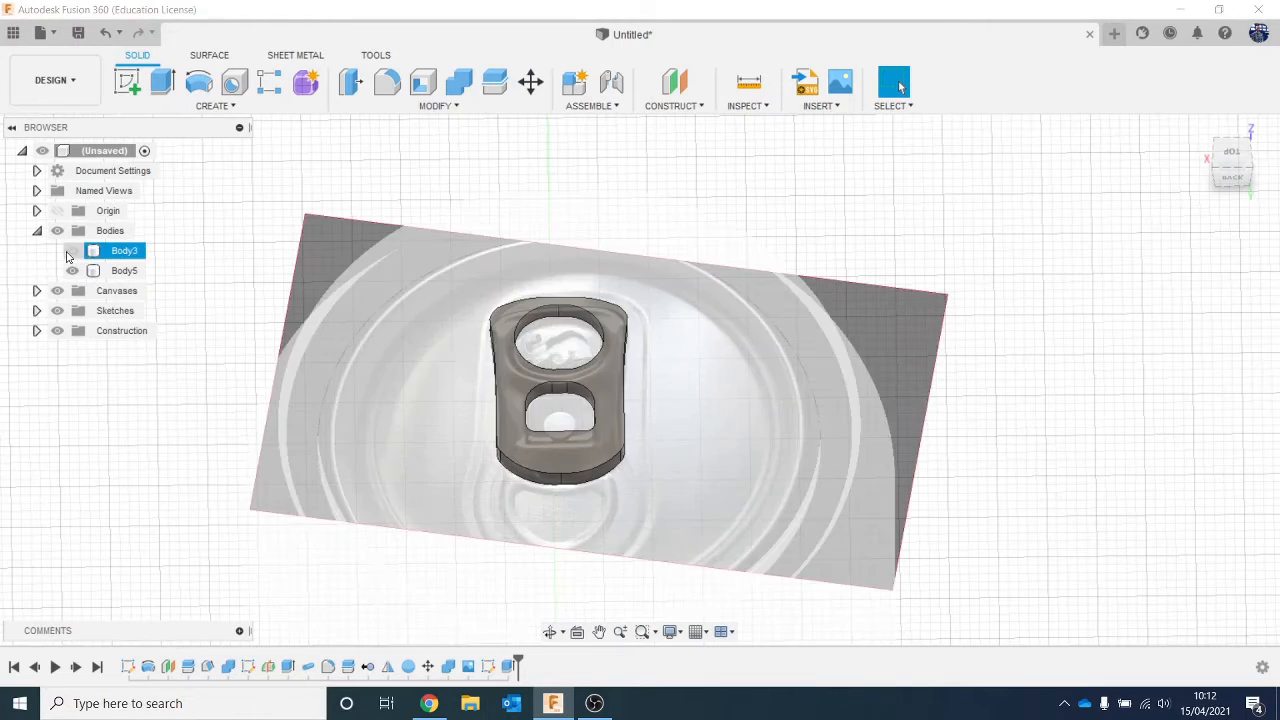
pyautogui.click(71, 251)
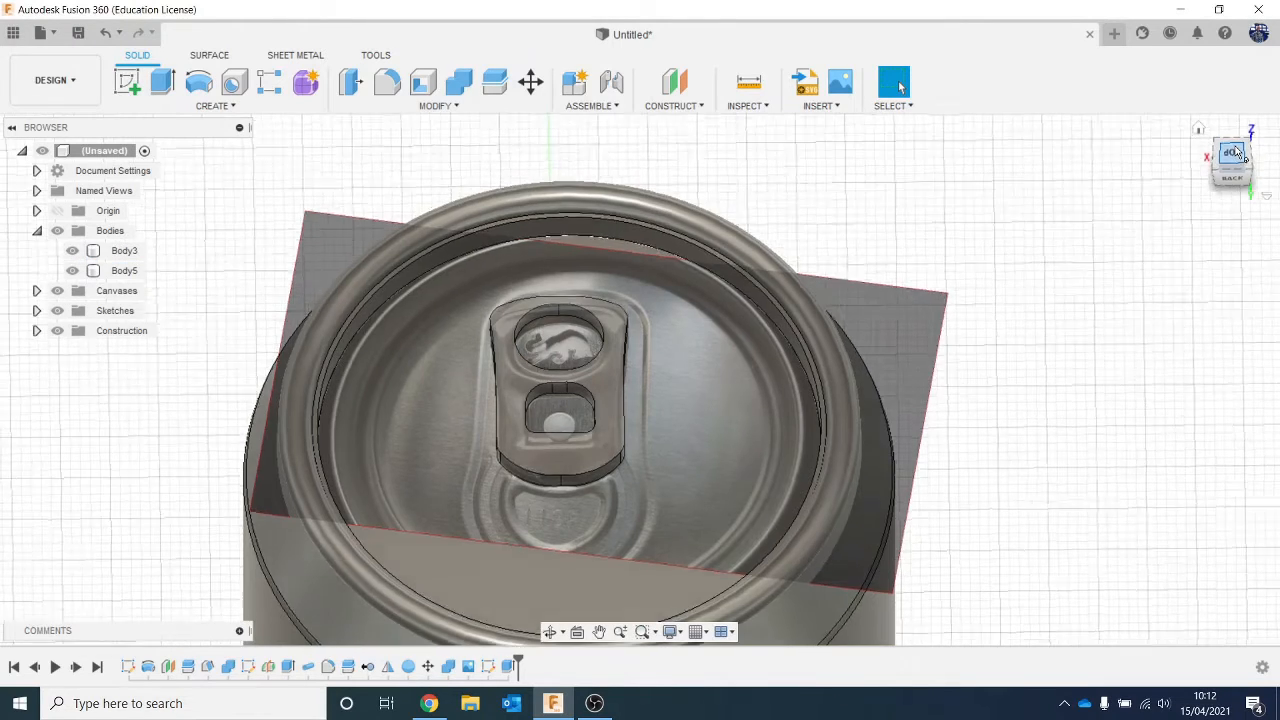
# Fillet the upper outer edge of the ring pull body with a 0.5 mm radius
pyautogui.click(1235, 153)
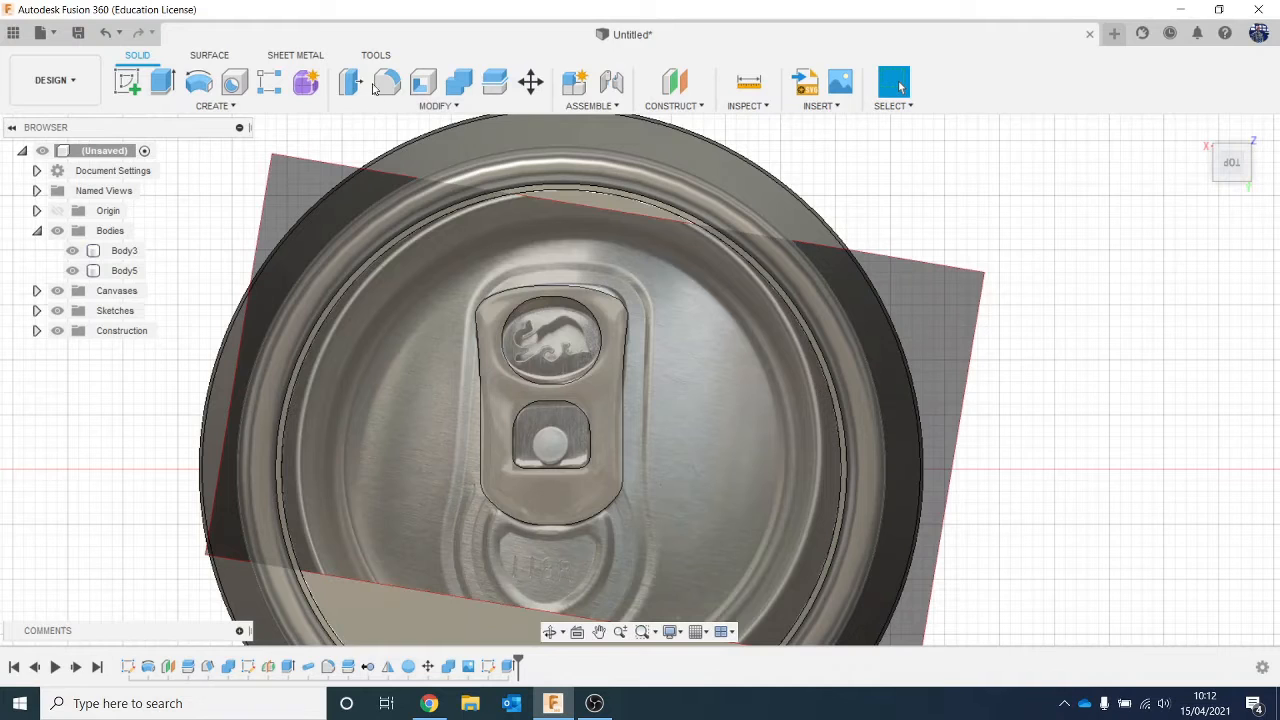
pyautogui.click(387, 82)
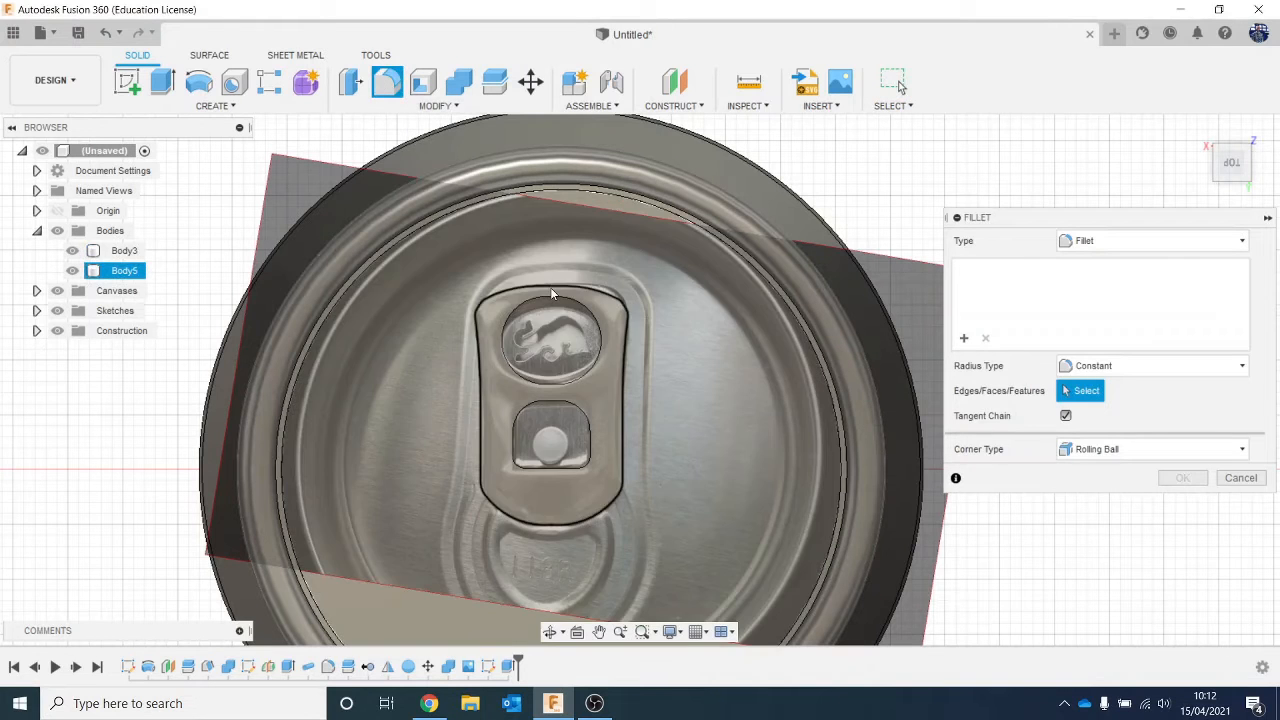
pyautogui.click(551, 290)
pyautogui.moveTo(541, 276); pyautogui.dragTo(541, 277)
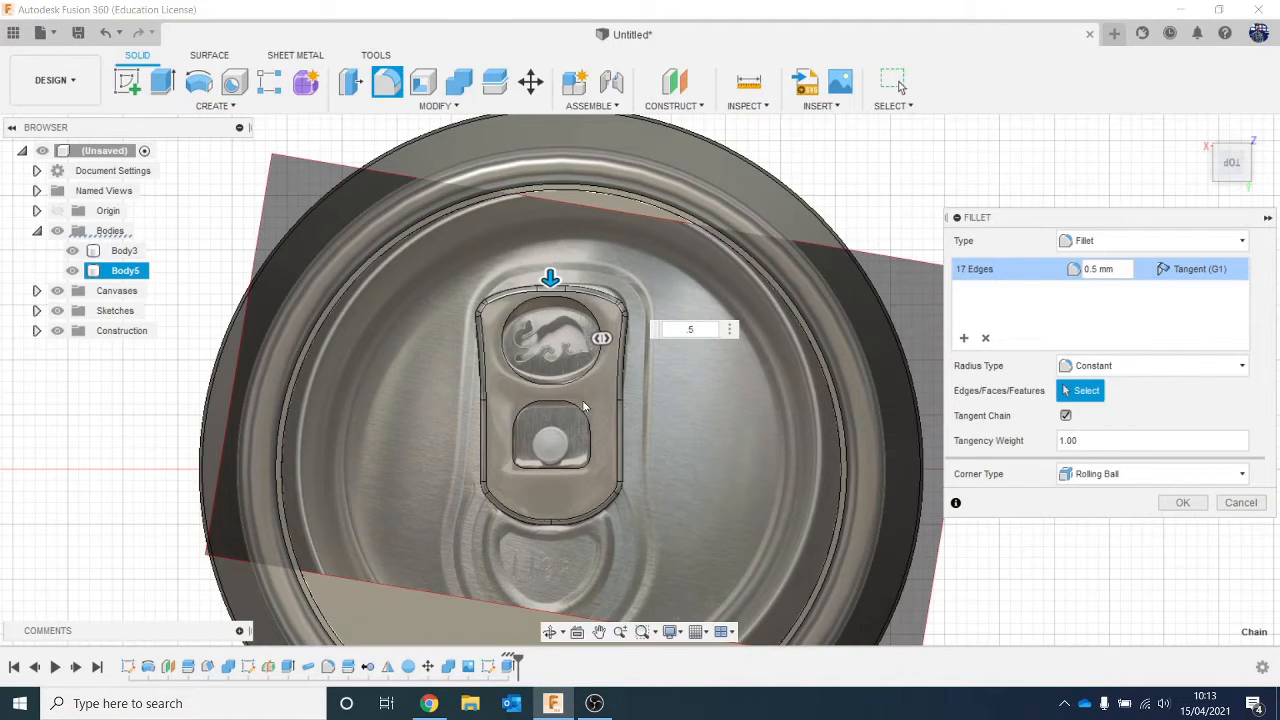
pyautogui.write('.5')
pyautogui.press('Return')
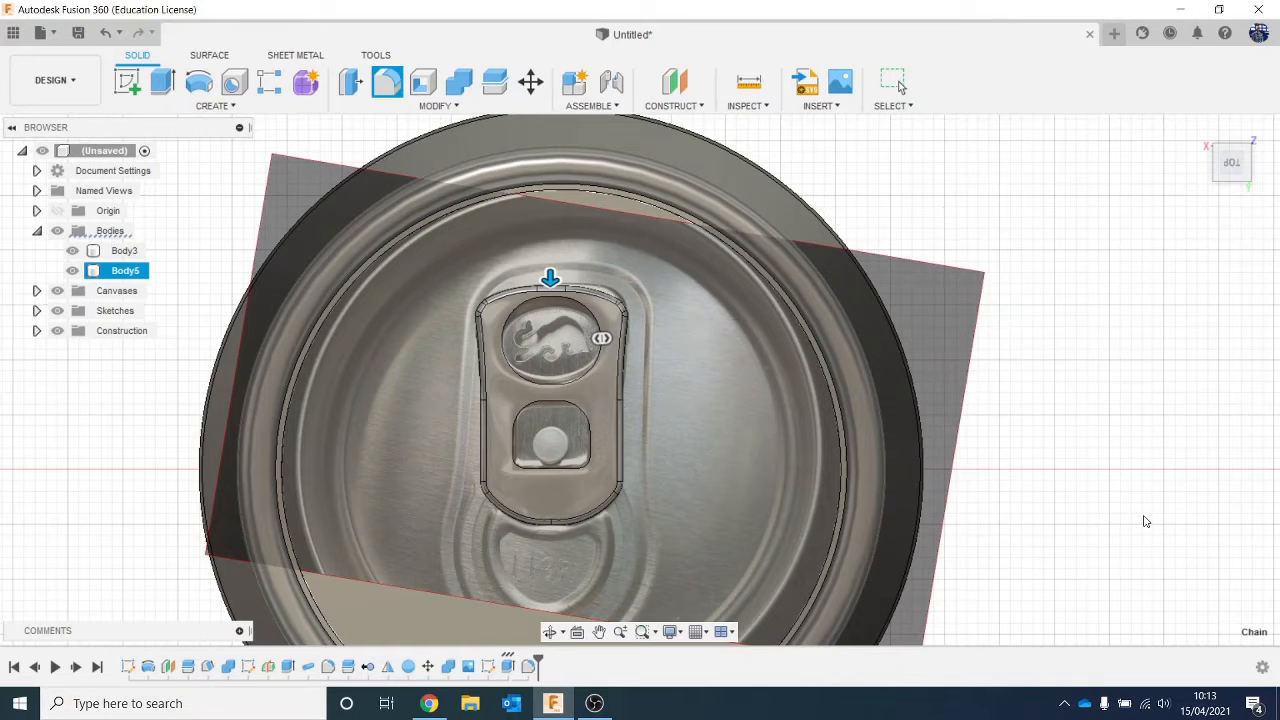
# Fillet the upper edges of both ring pull openings, the round and the rectangular one, with a 0.5 mm radius
pyautogui.moveTo(1240, 161); pyautogui.dragTo(1234, 126)
pyautogui.scroll(1, 622, 448)
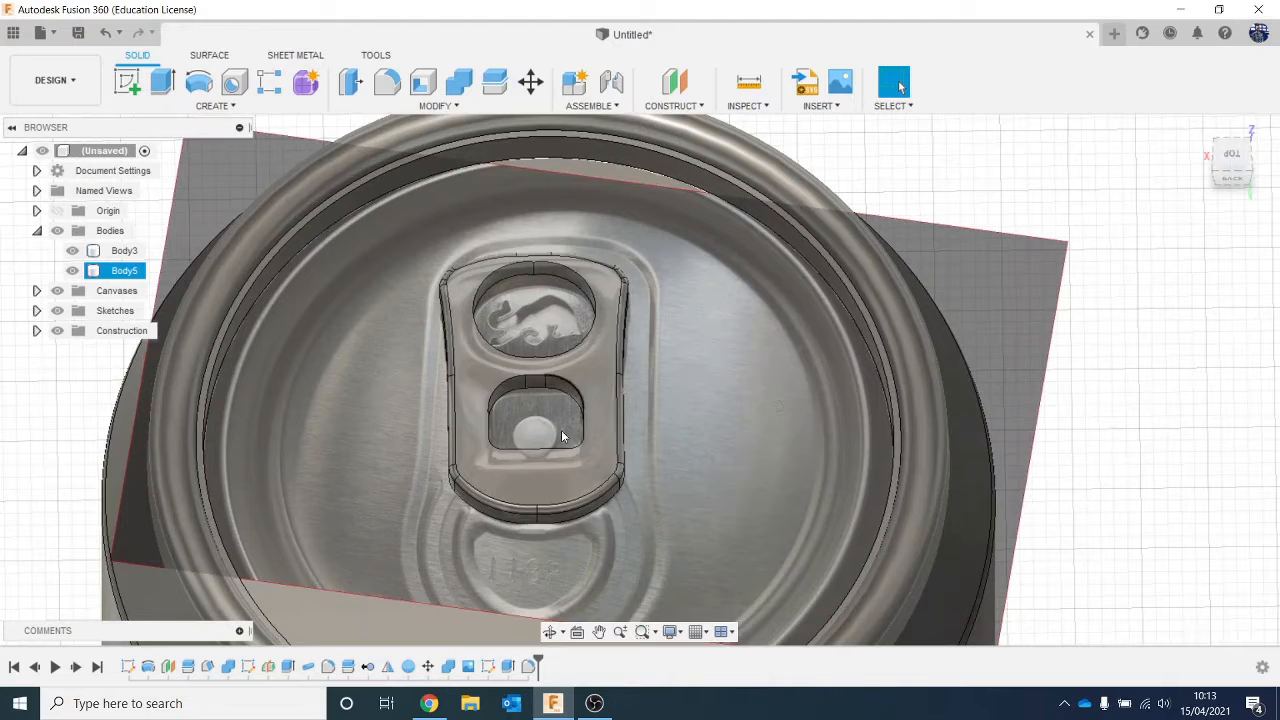
pyautogui.click(387, 82)
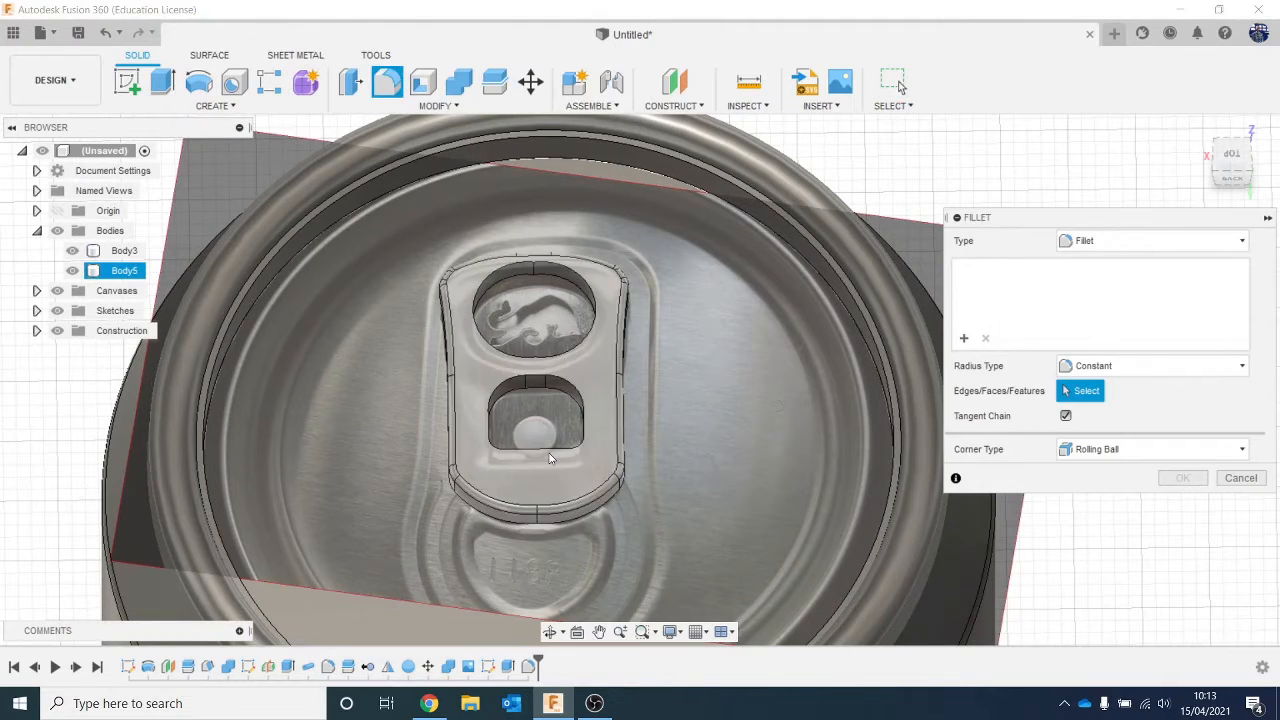
pyautogui.click(550, 447)
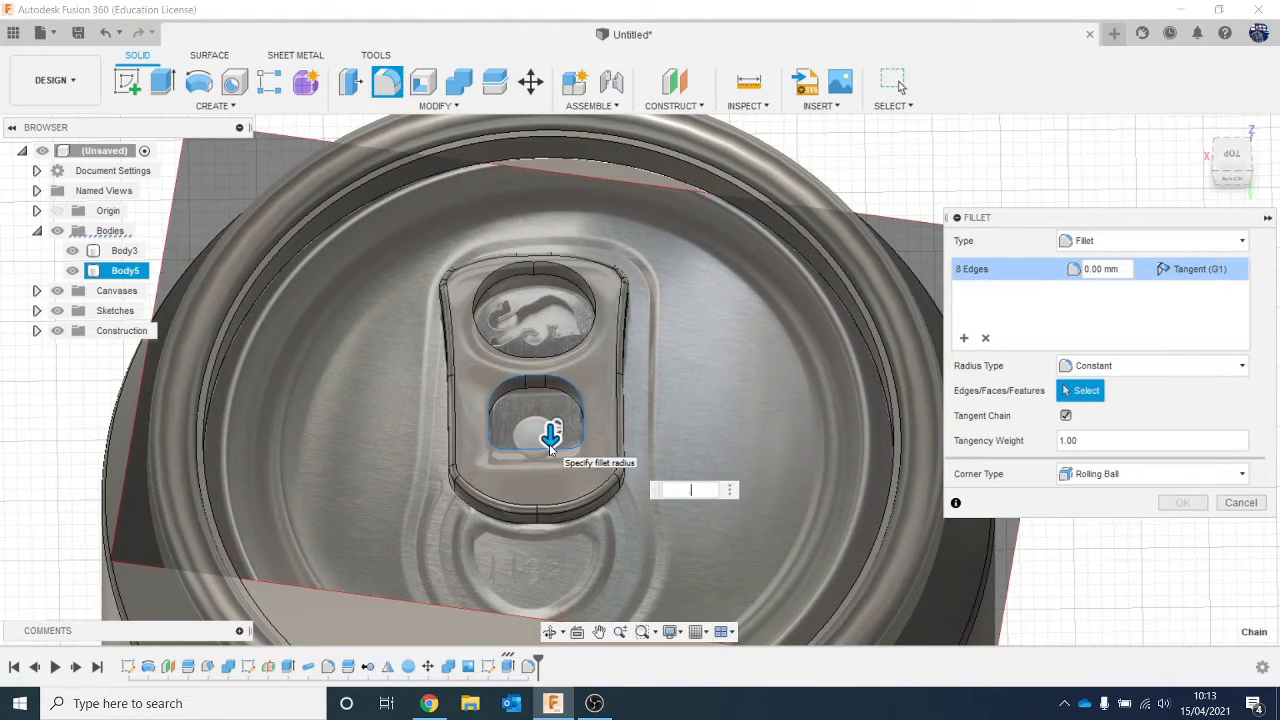
pyautogui.click(596, 321)
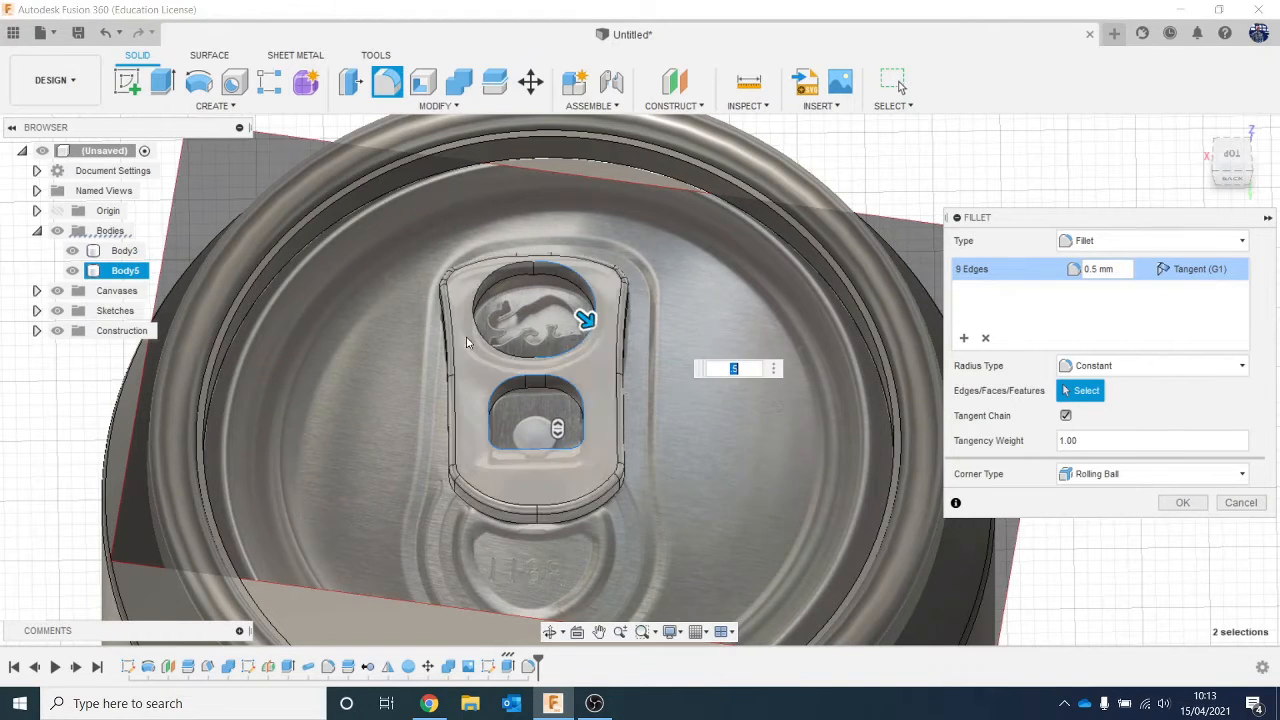
pyautogui.click(476, 318)
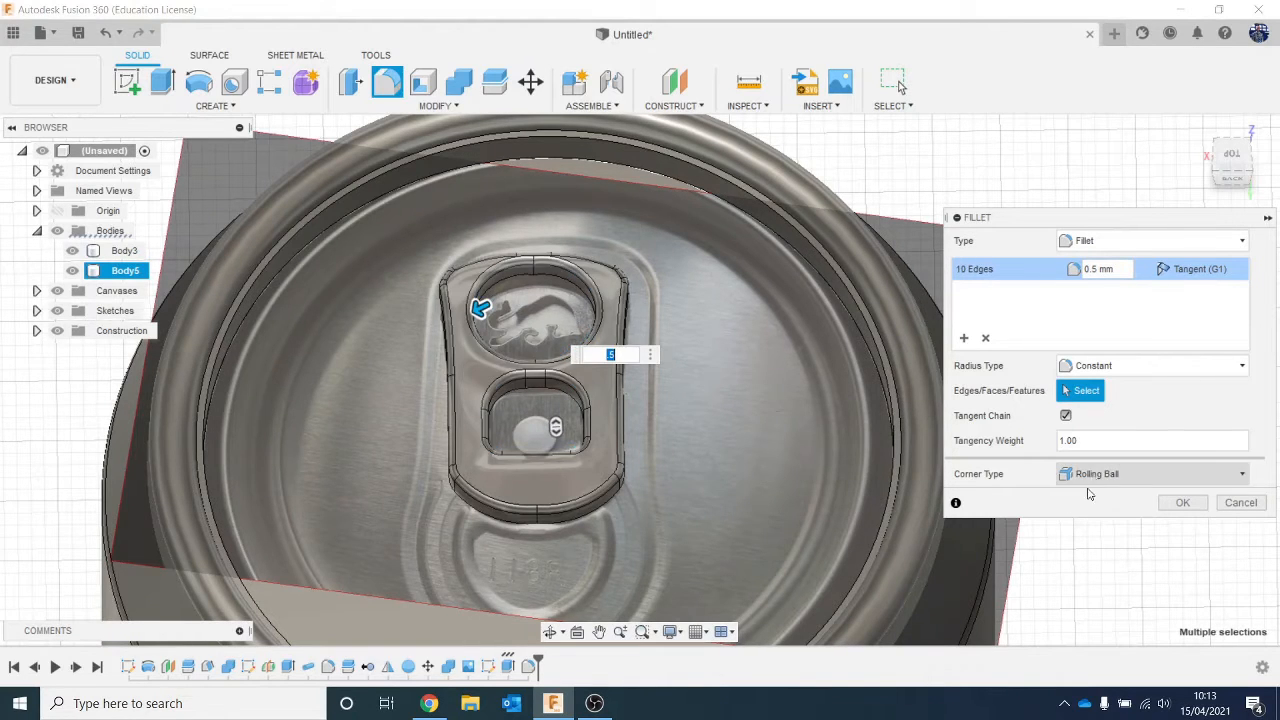
pyautogui.click(1235, 160)
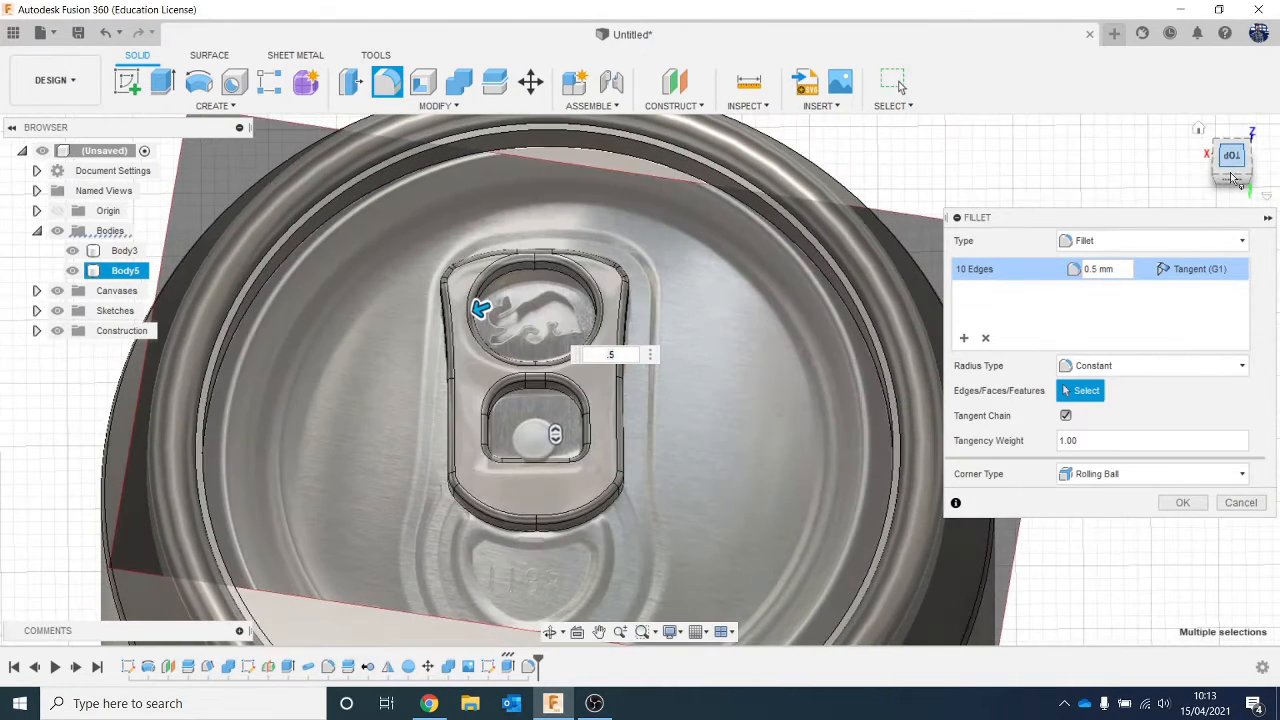
pyautogui.click(1184, 508)
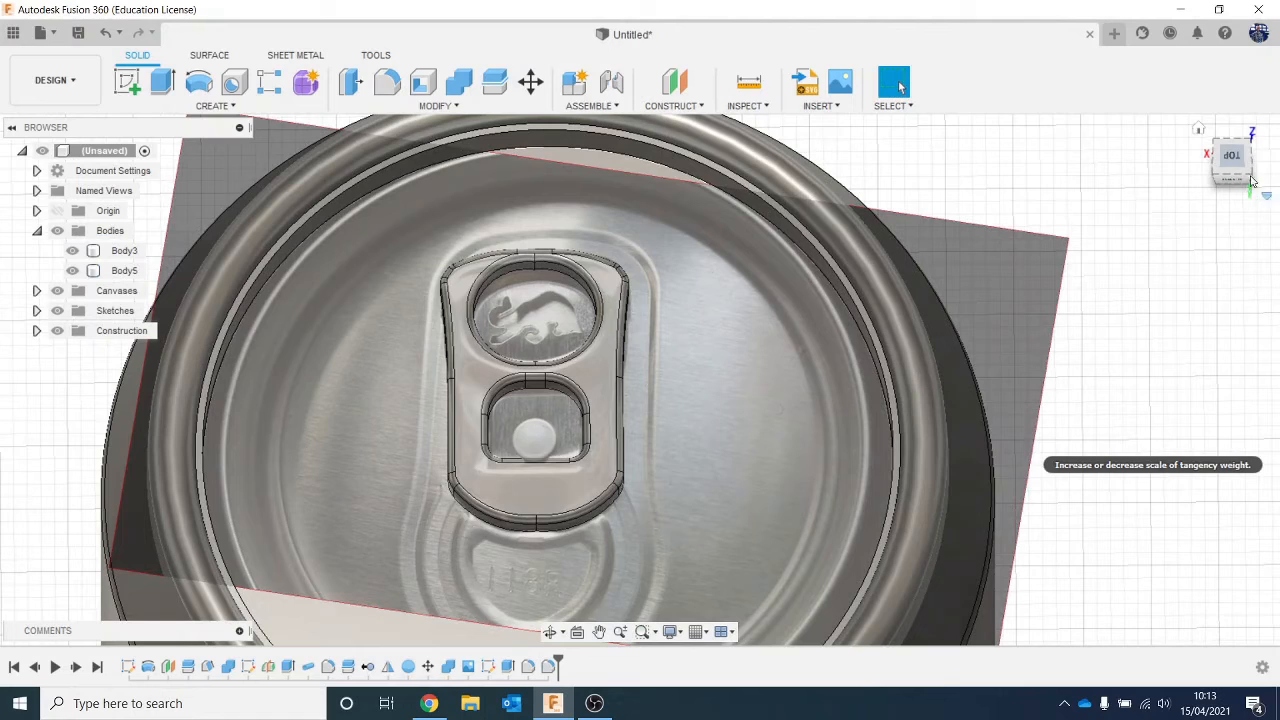
# Hide the reference canvas to see the can top and the ring pull from above
pyautogui.click(1228, 157)
pyautogui.click(421, 560)
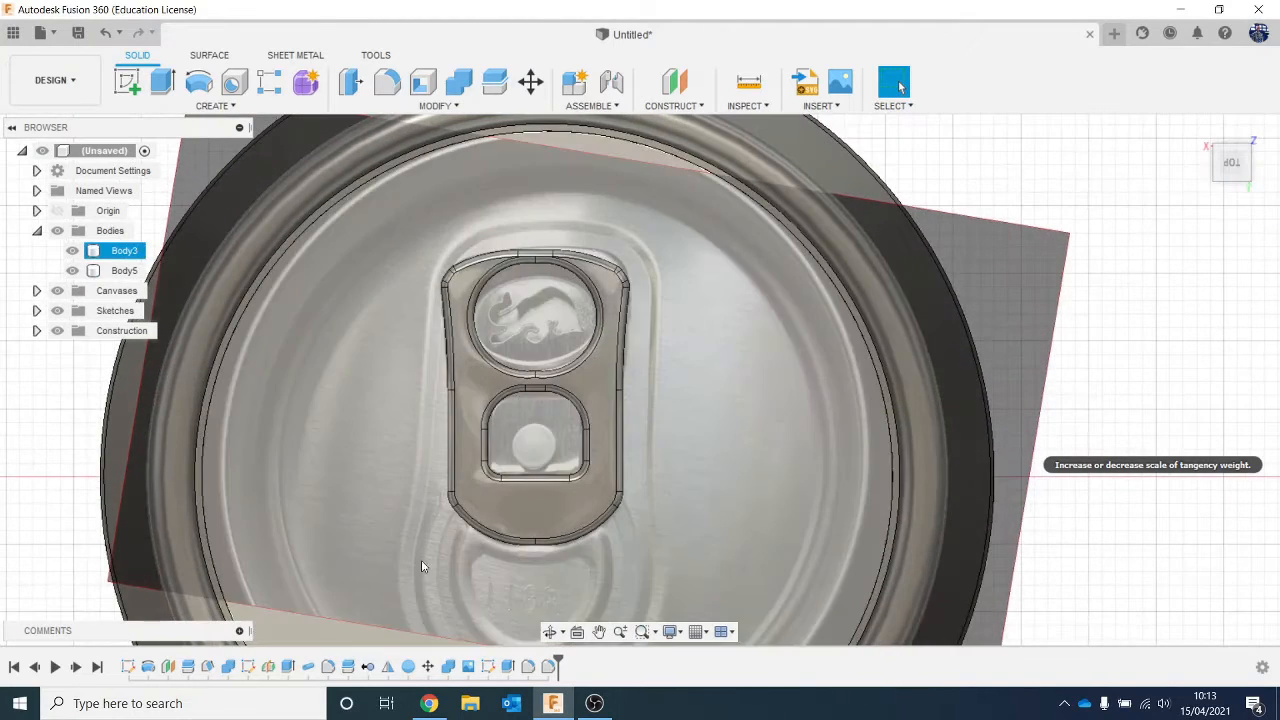
pyautogui.click(512, 503)
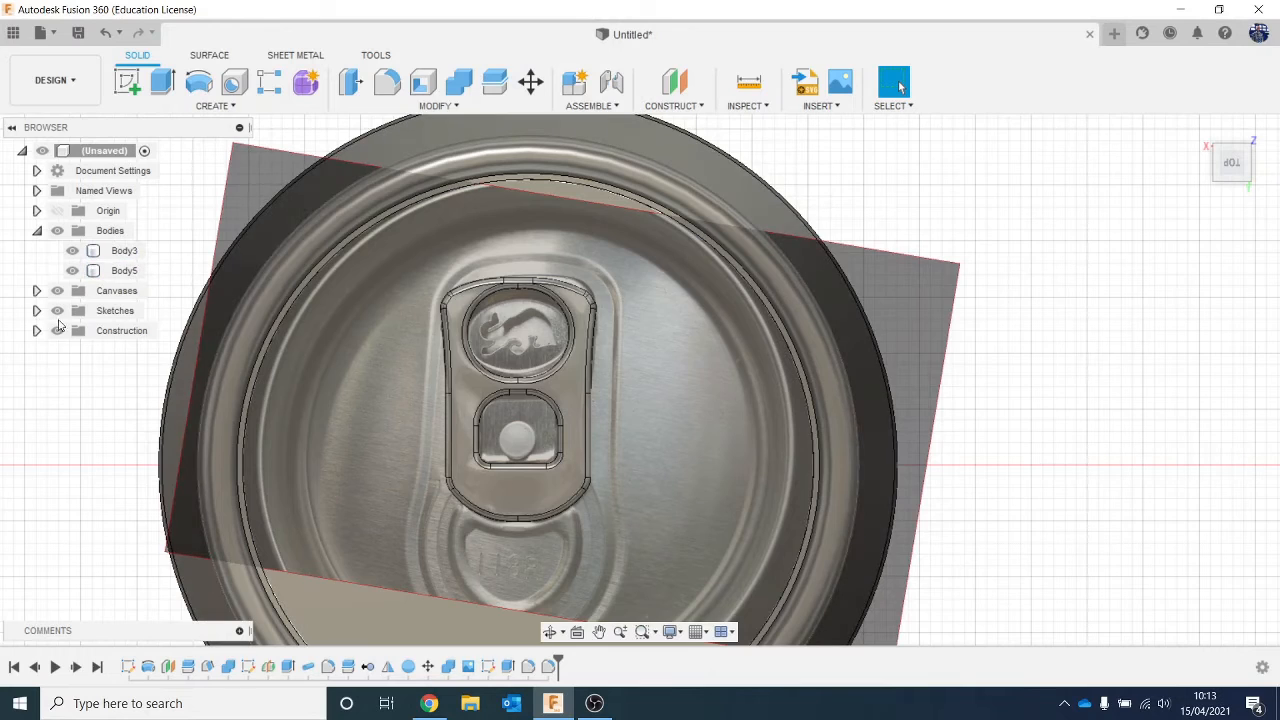
pyautogui.click(57, 290)
pyautogui.click(186, 410)
pyautogui.scroll(-5, 186, 410)
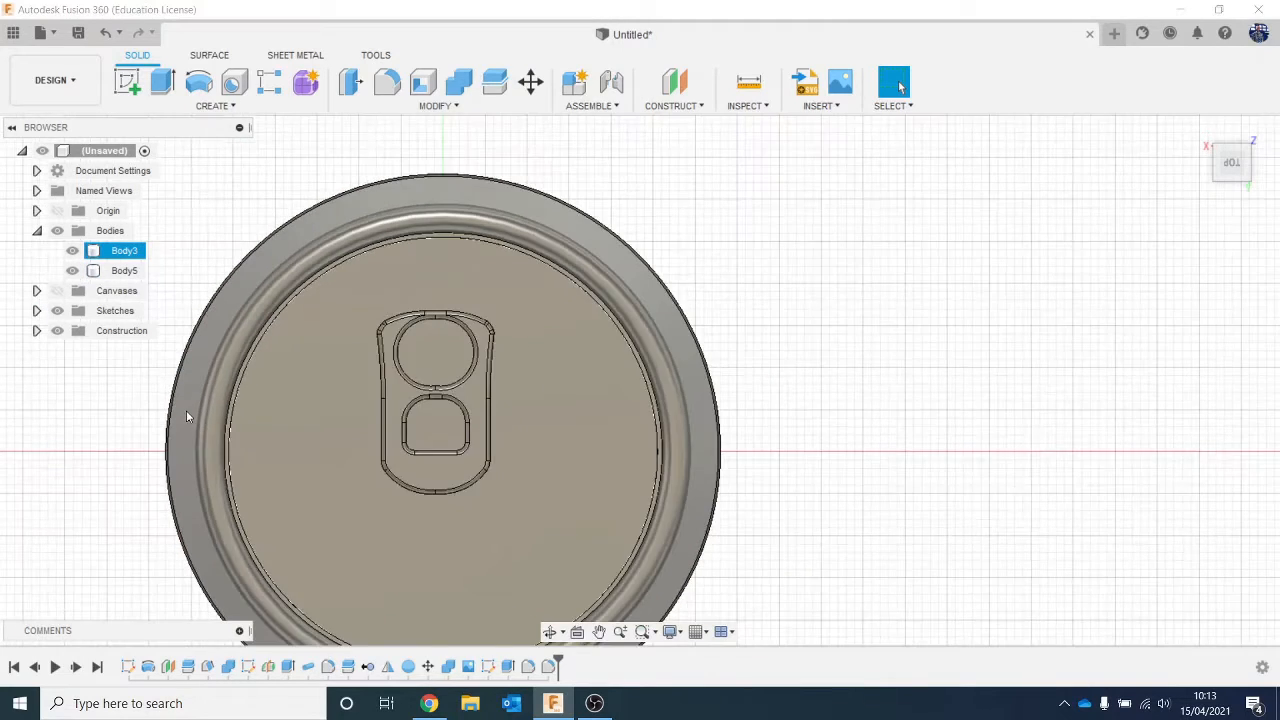
# Move the ring pull body -1.20 mm along X to centre it on the can, and slide it away from the can's centre towards the rim
pyautogui.moveTo(199, 381); pyautogui.dragTo(232, 308, button='middle')
pyautogui.click(176, 279)
pyautogui.rightClick(141, 272)
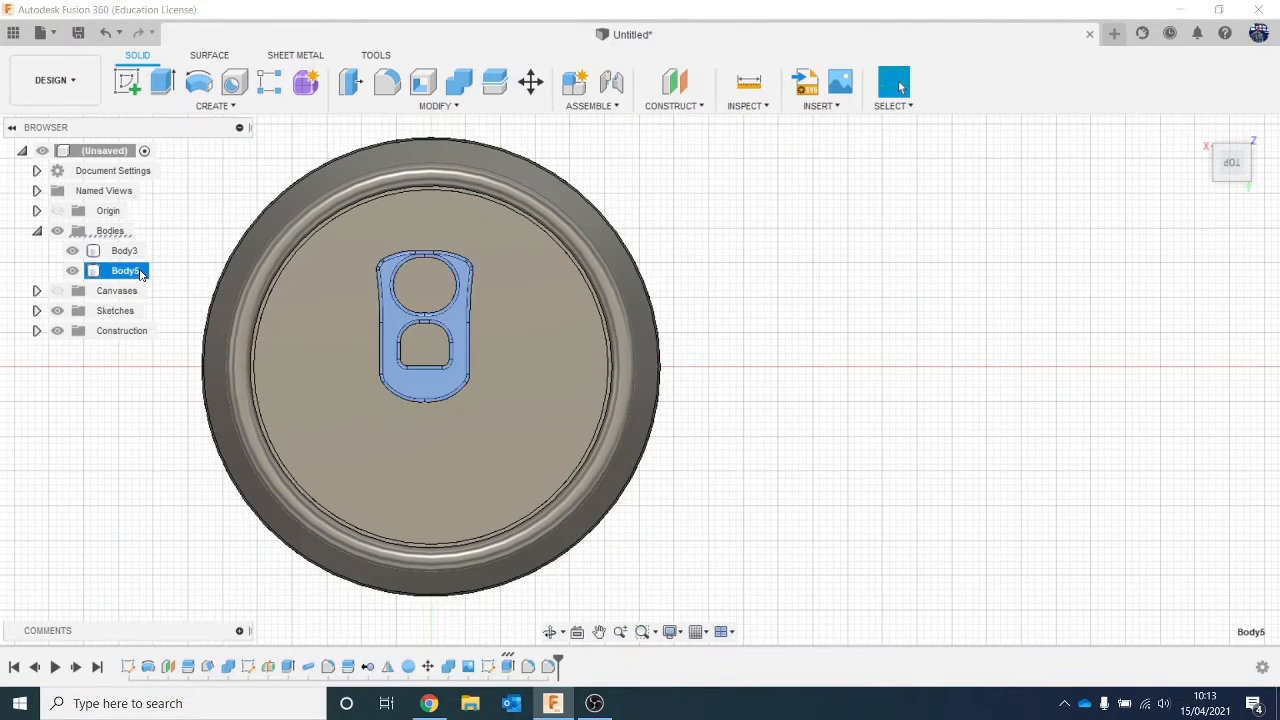
pyautogui.click(152, 284)
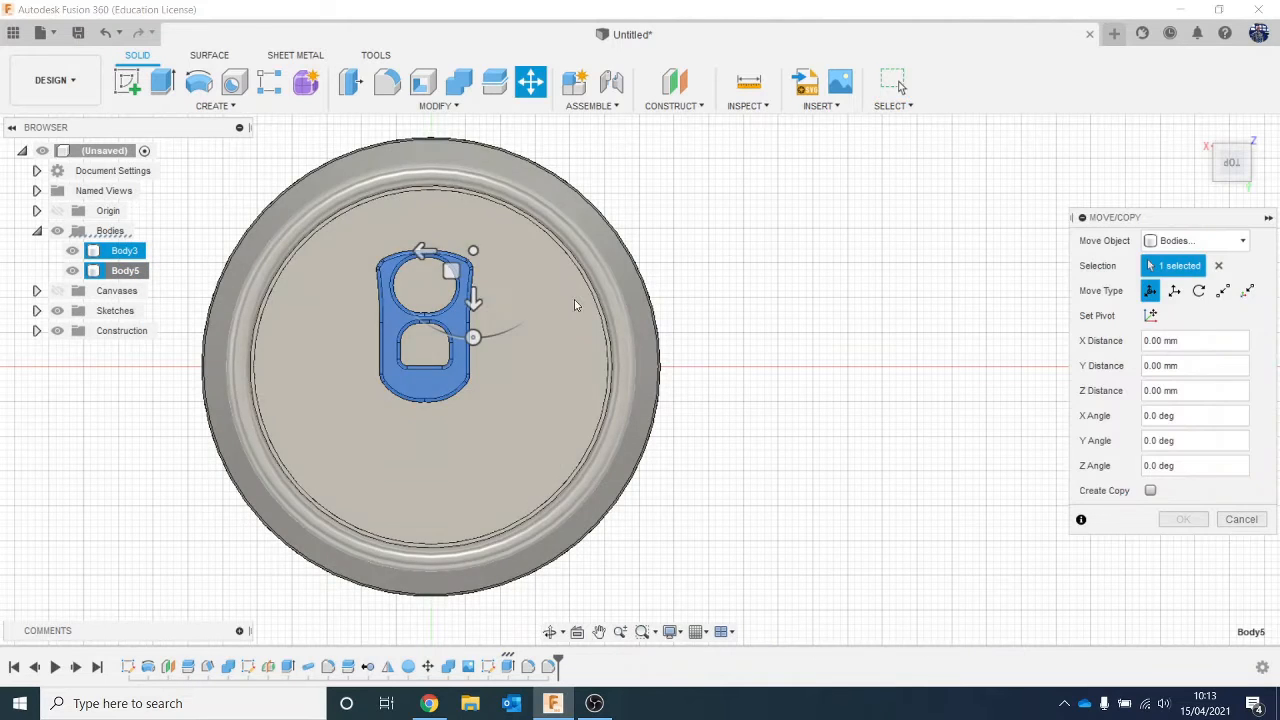
pyautogui.moveTo(424, 250); pyautogui.dragTo(431, 250)
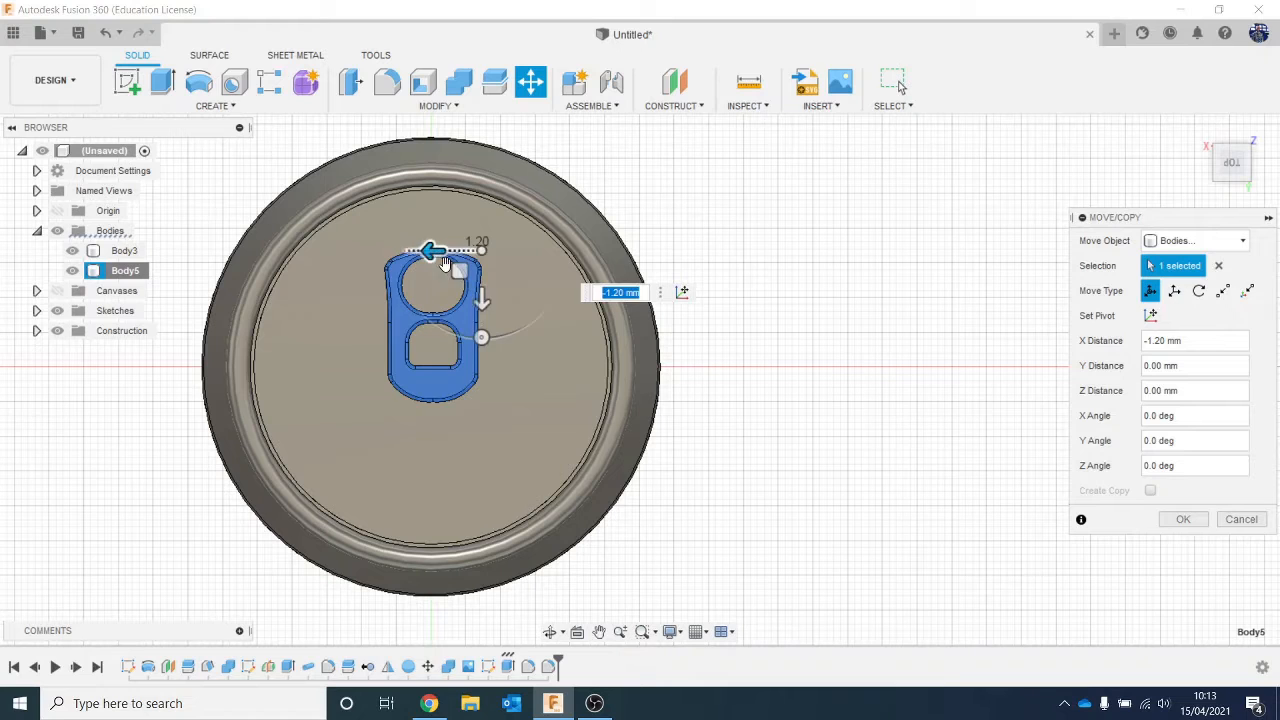
pyautogui.moveTo(483, 298); pyautogui.dragTo(483, 278)
pyautogui.click(1185, 519)
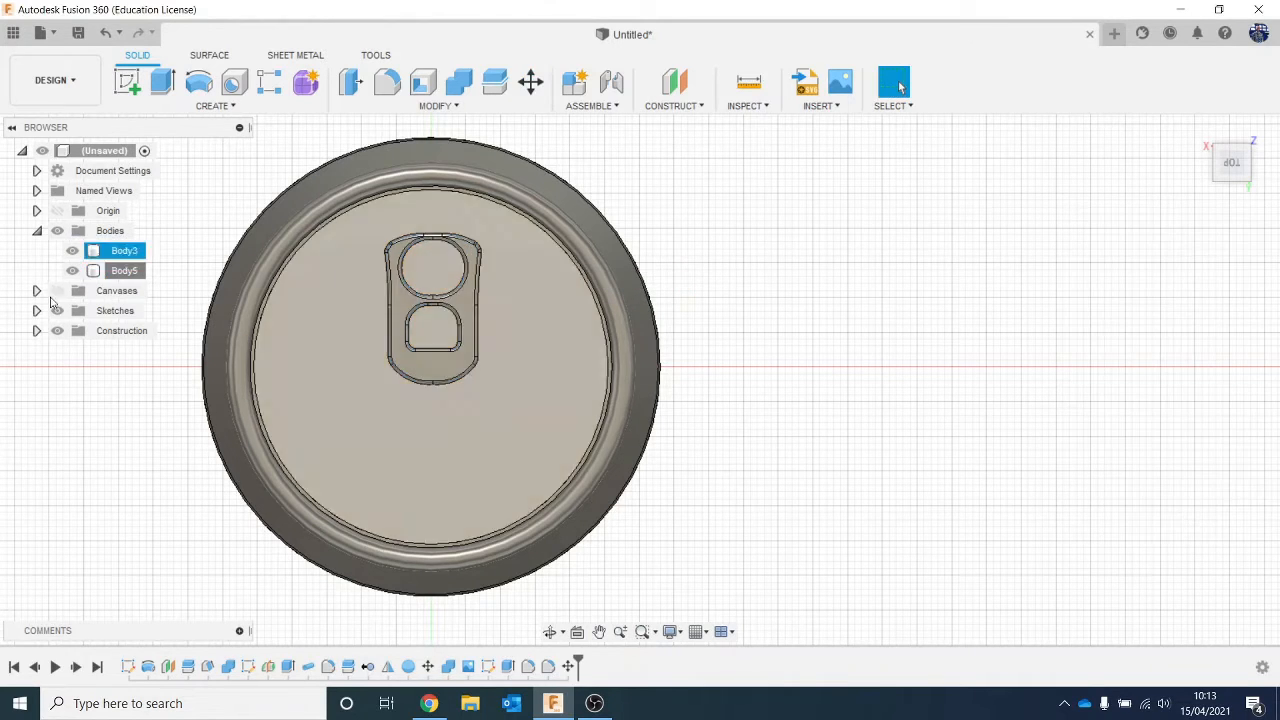
# Show the reference canvas to compare it with the moved ring pull, and hide it again
pyautogui.click(58, 296)
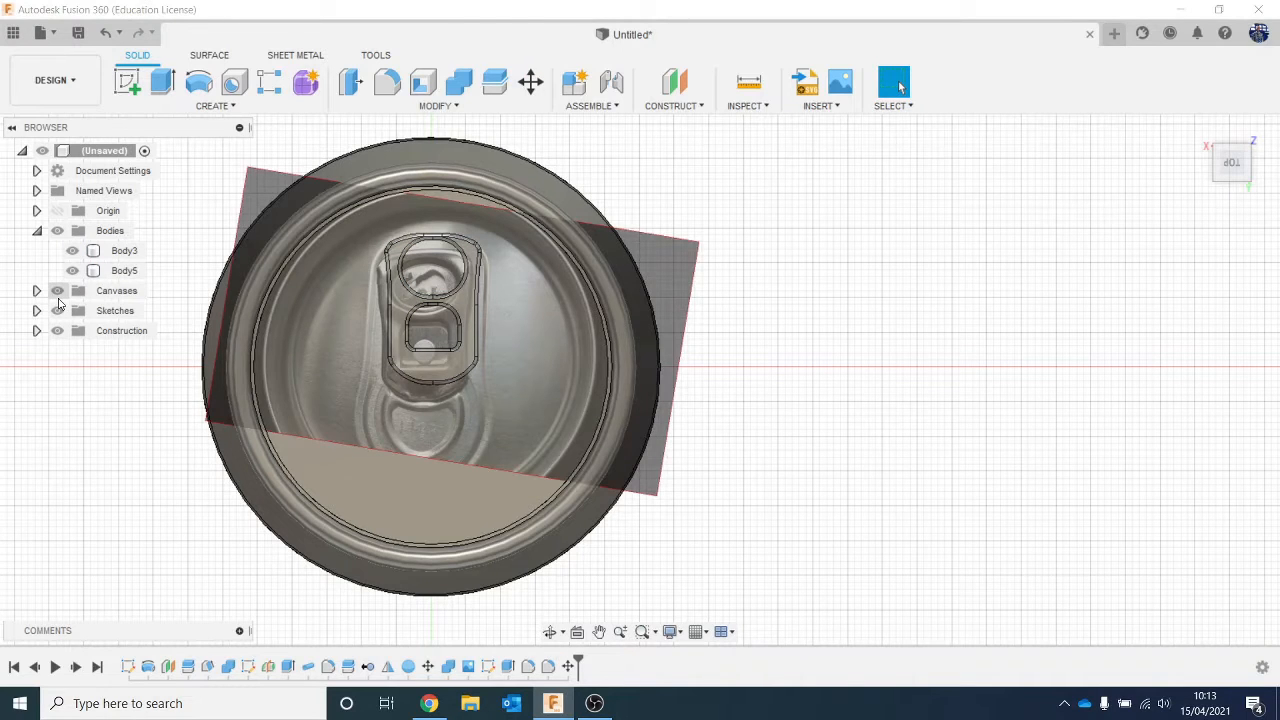
pyautogui.click(124, 250)
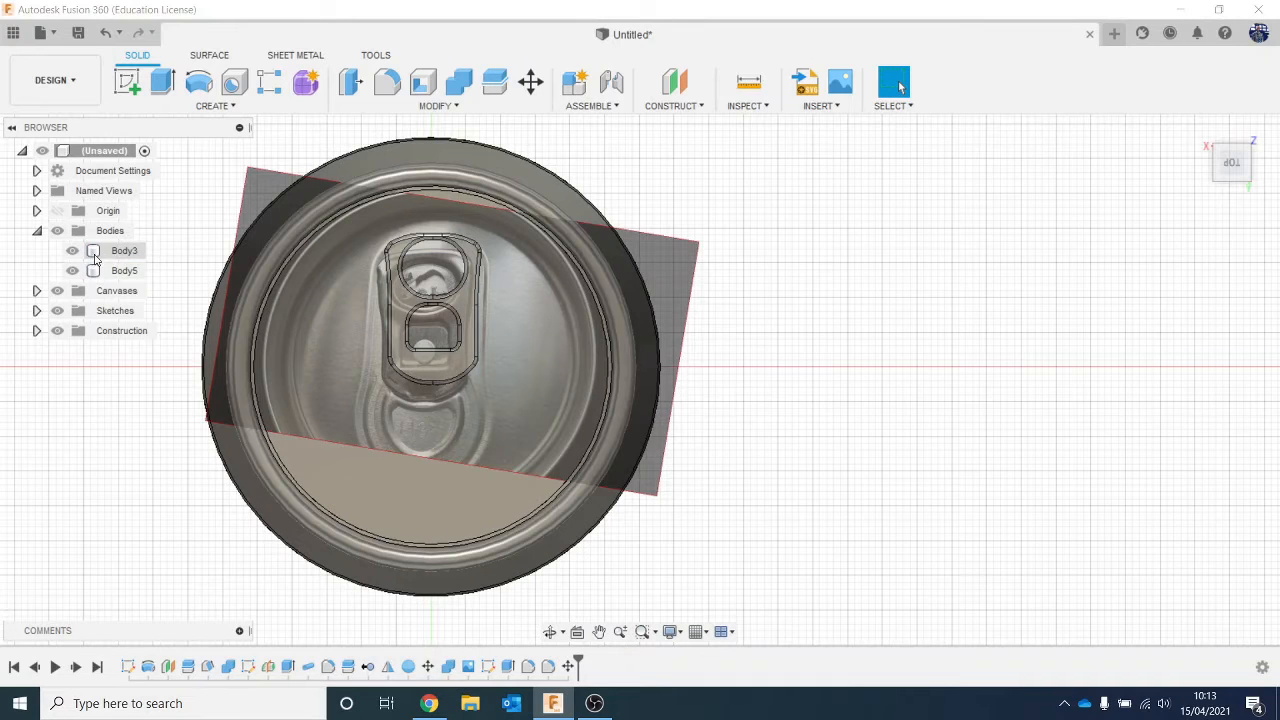
pyautogui.click(57, 290)
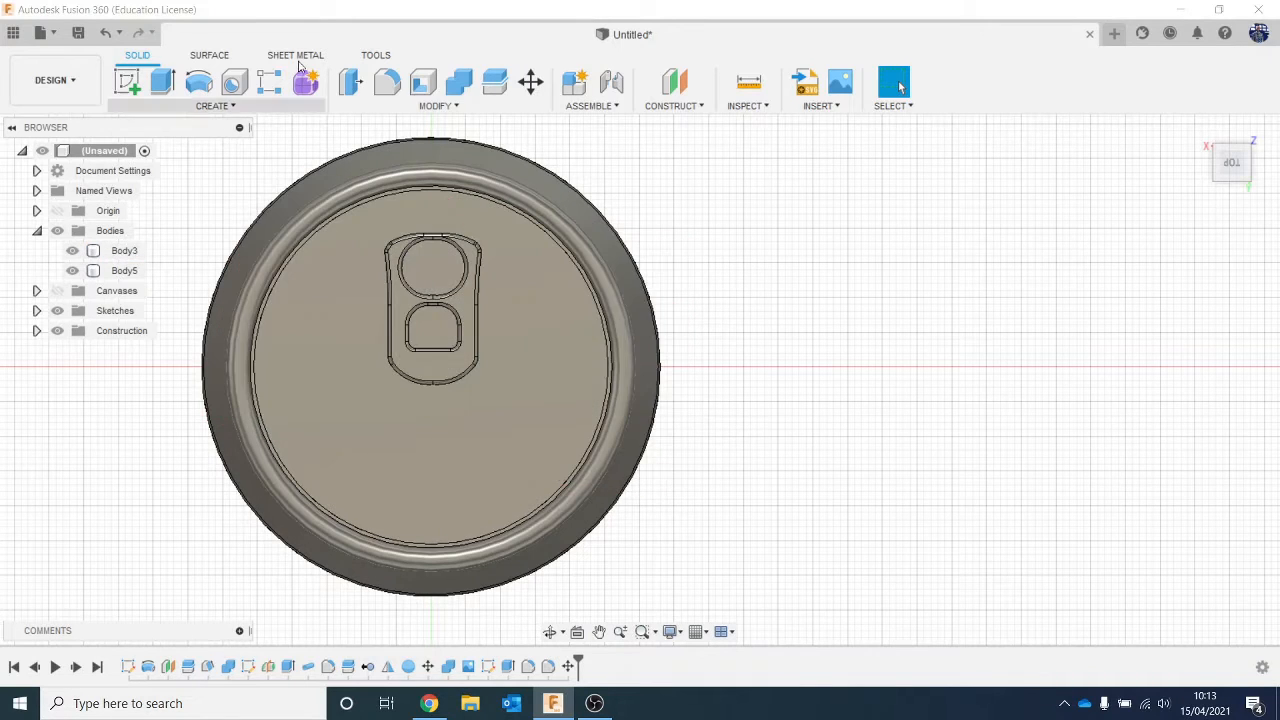
# Start a sketch on the can's recessed top face and project the ring pull body into it with the body selection filter
pyautogui.click(118, 83)
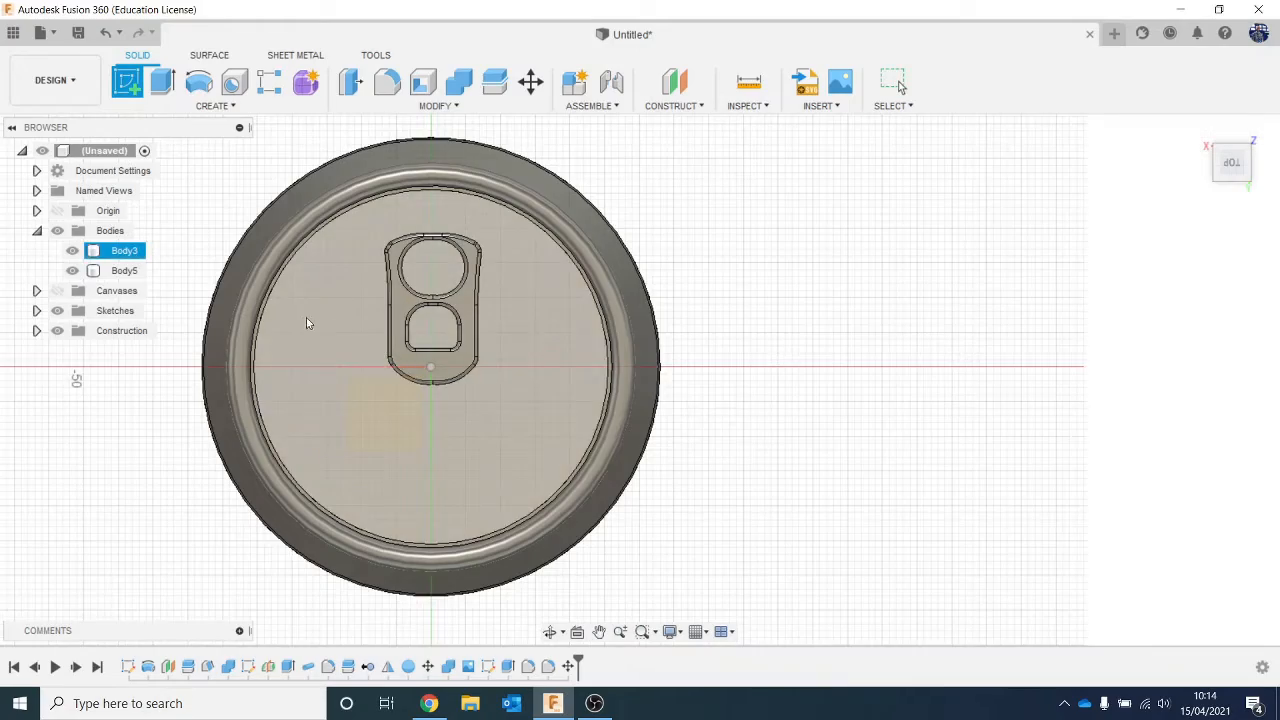
pyautogui.click(308, 324)
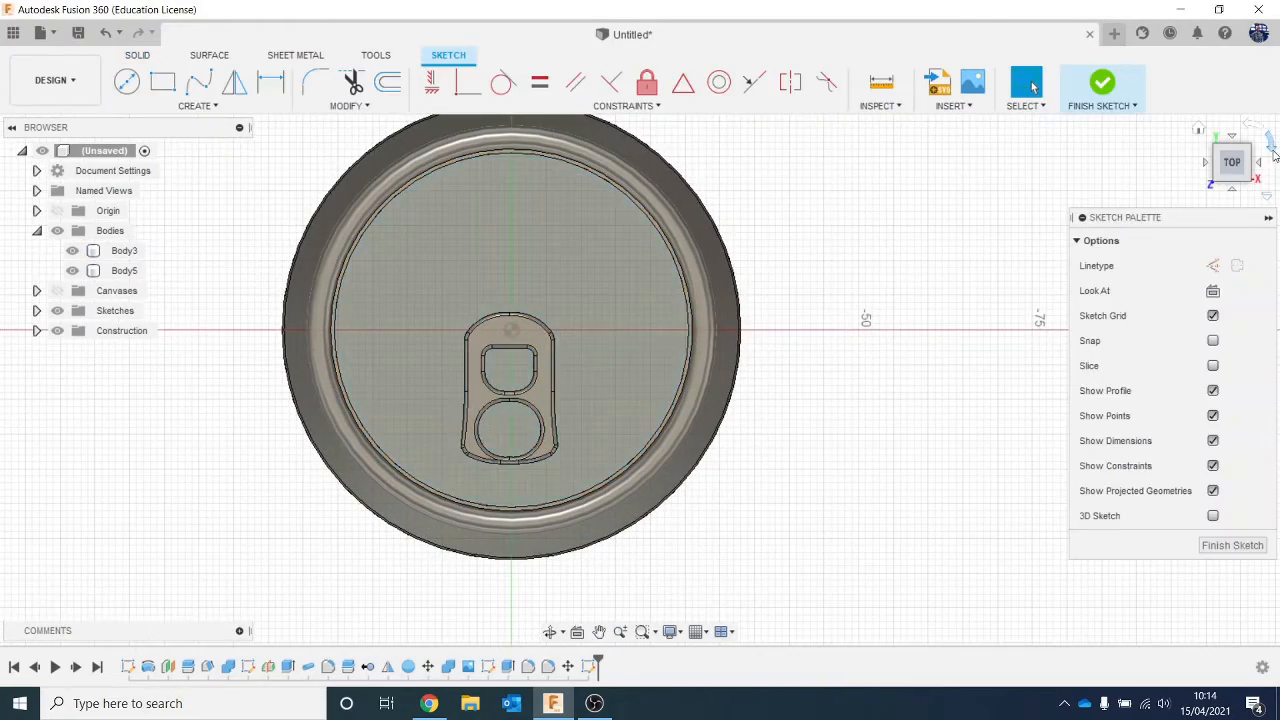
pyautogui.click(1270, 145)
pyautogui.click(1270, 145)
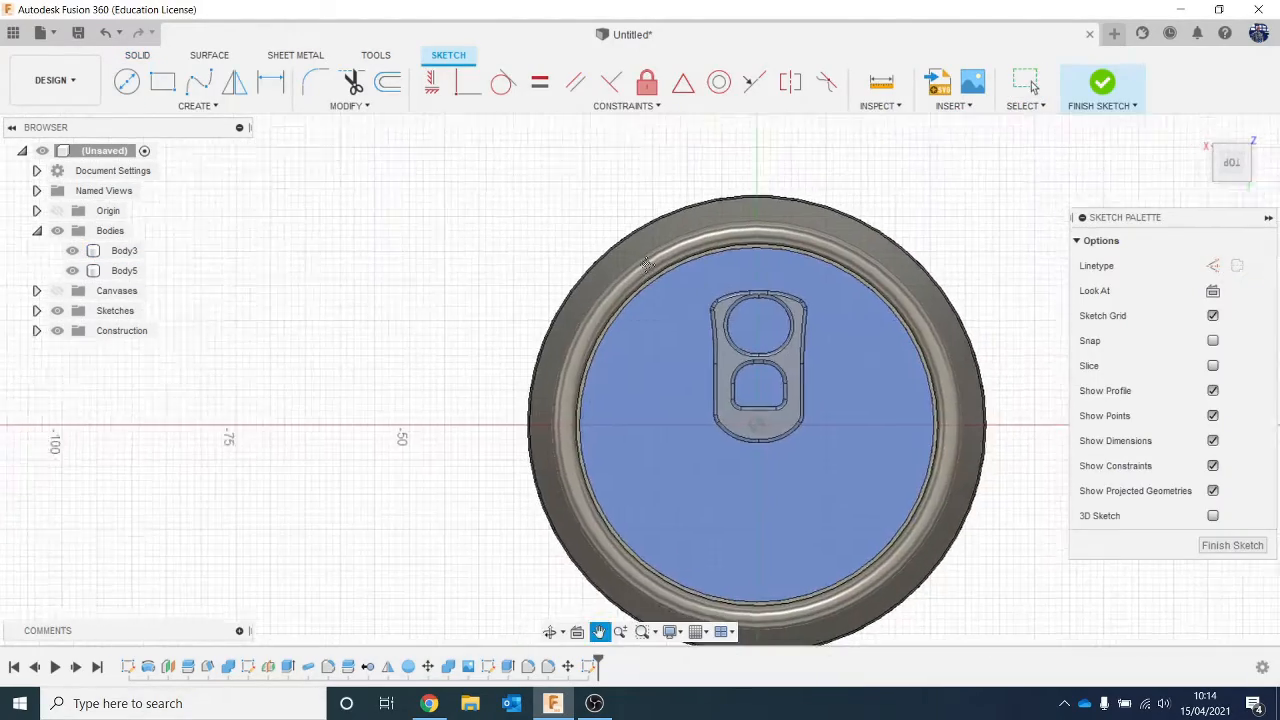
pyautogui.press('p')
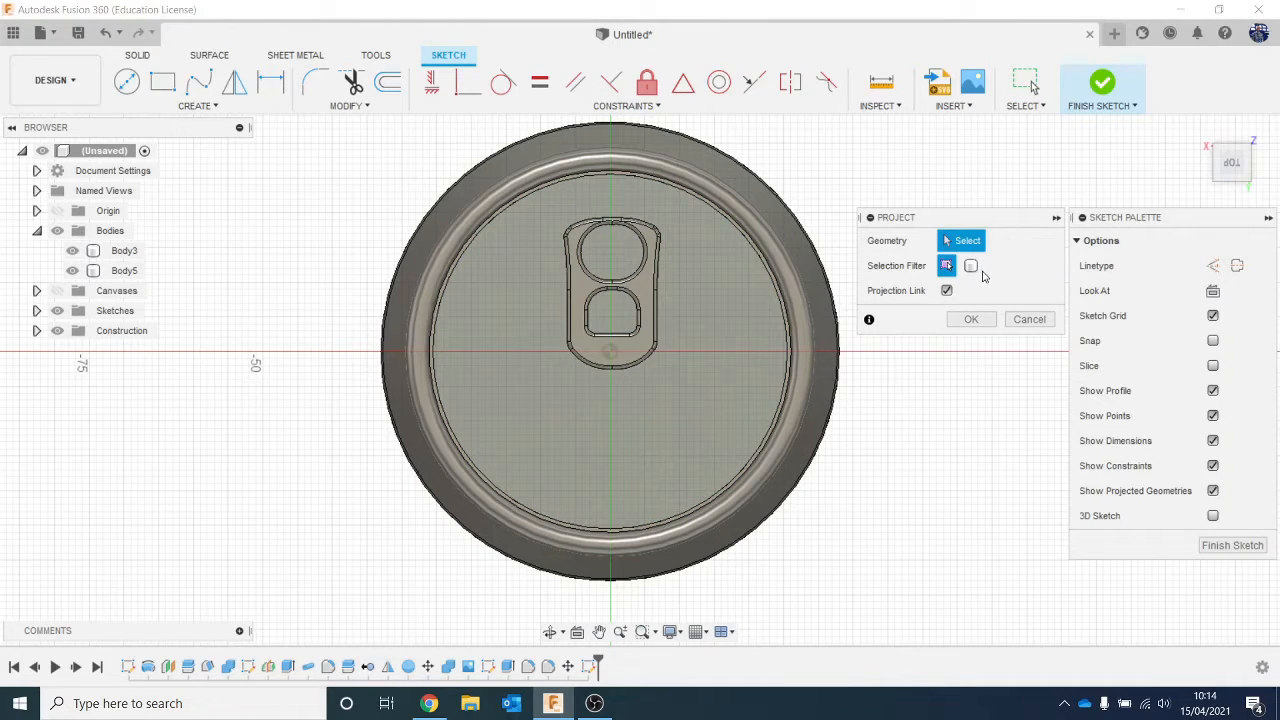
pyautogui.click(971, 266)
pyautogui.click(650, 295)
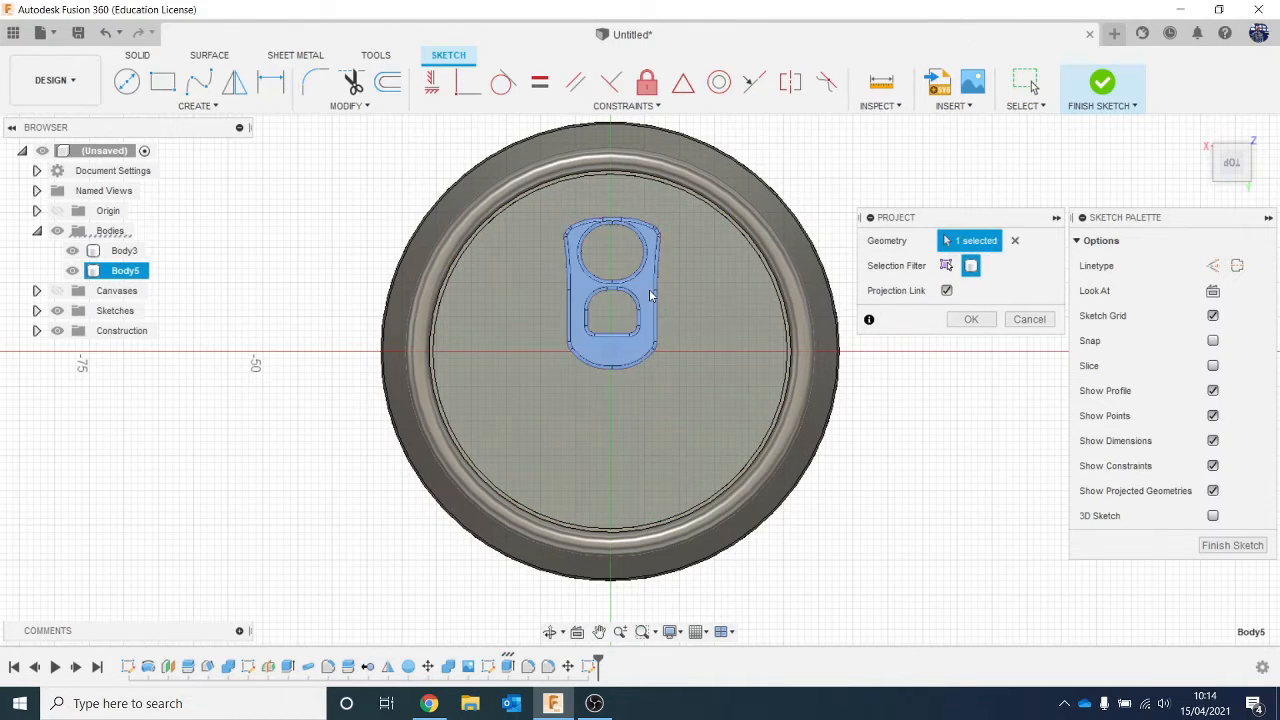
pyautogui.click(971, 319)
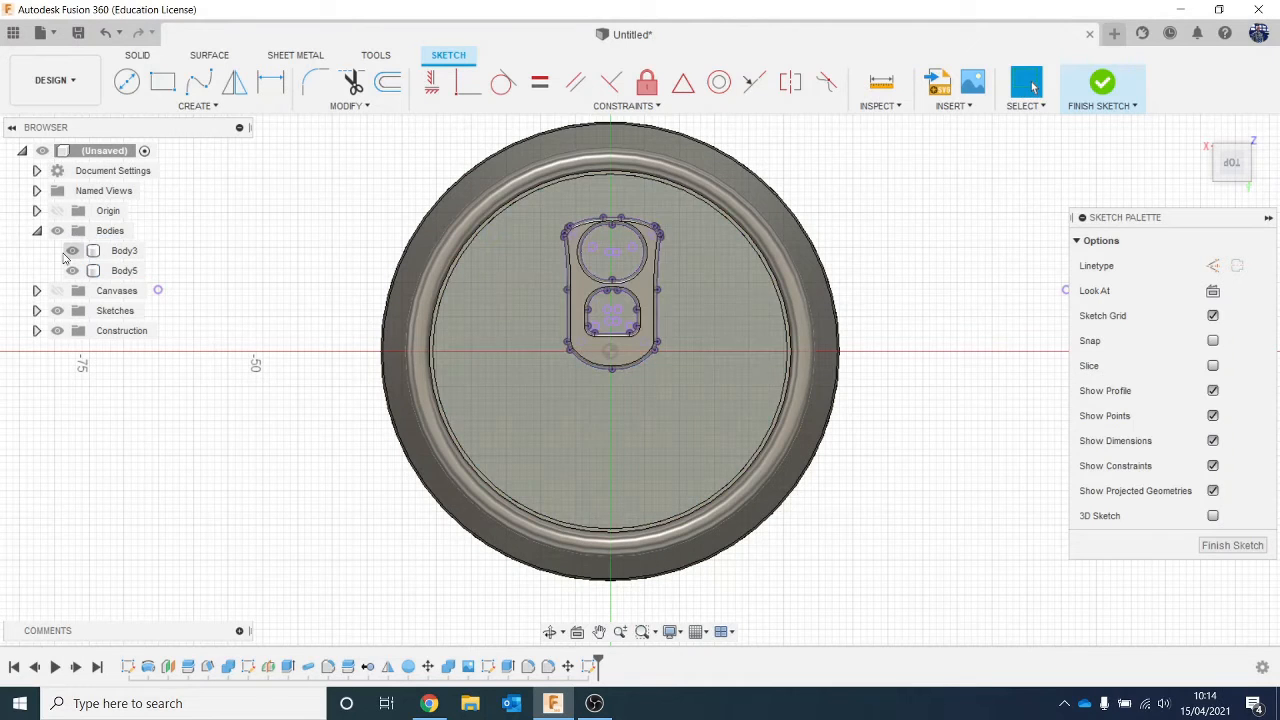
# Hide the ring pull body and show the reference canvas for tracing the can's opening
pyautogui.click(71, 251)
pyautogui.click(70, 251)
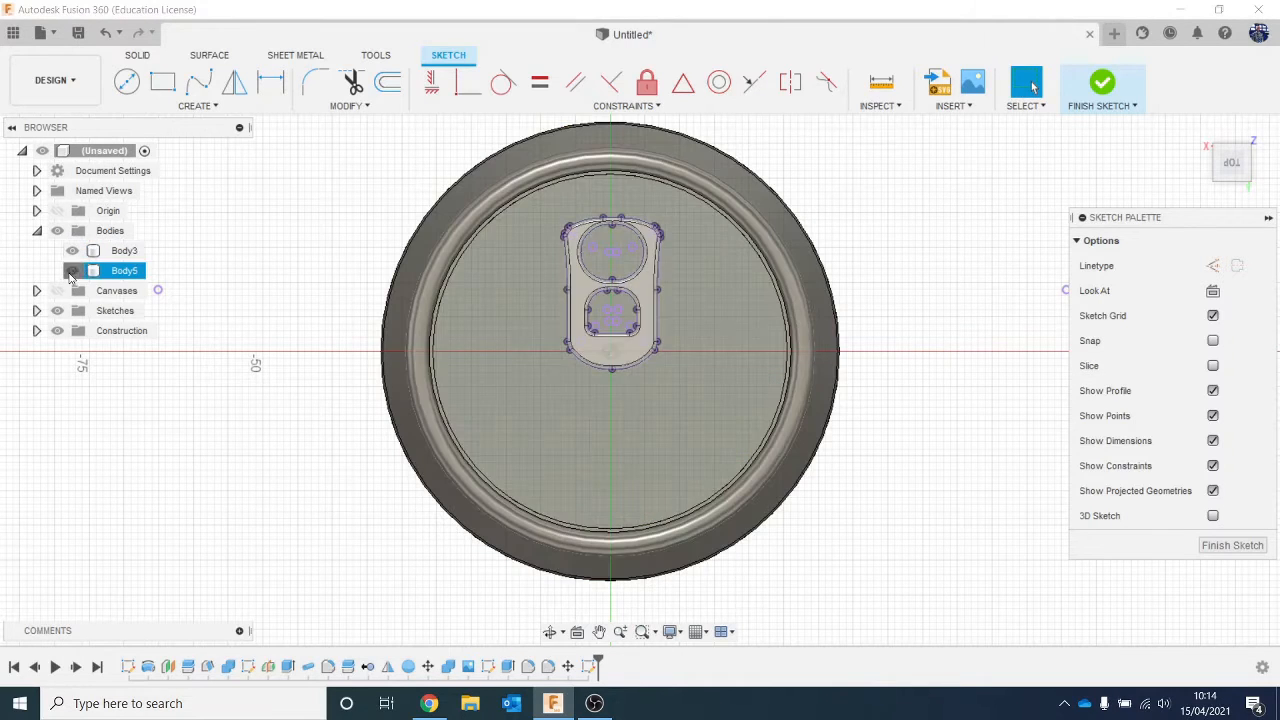
pyautogui.click(72, 270)
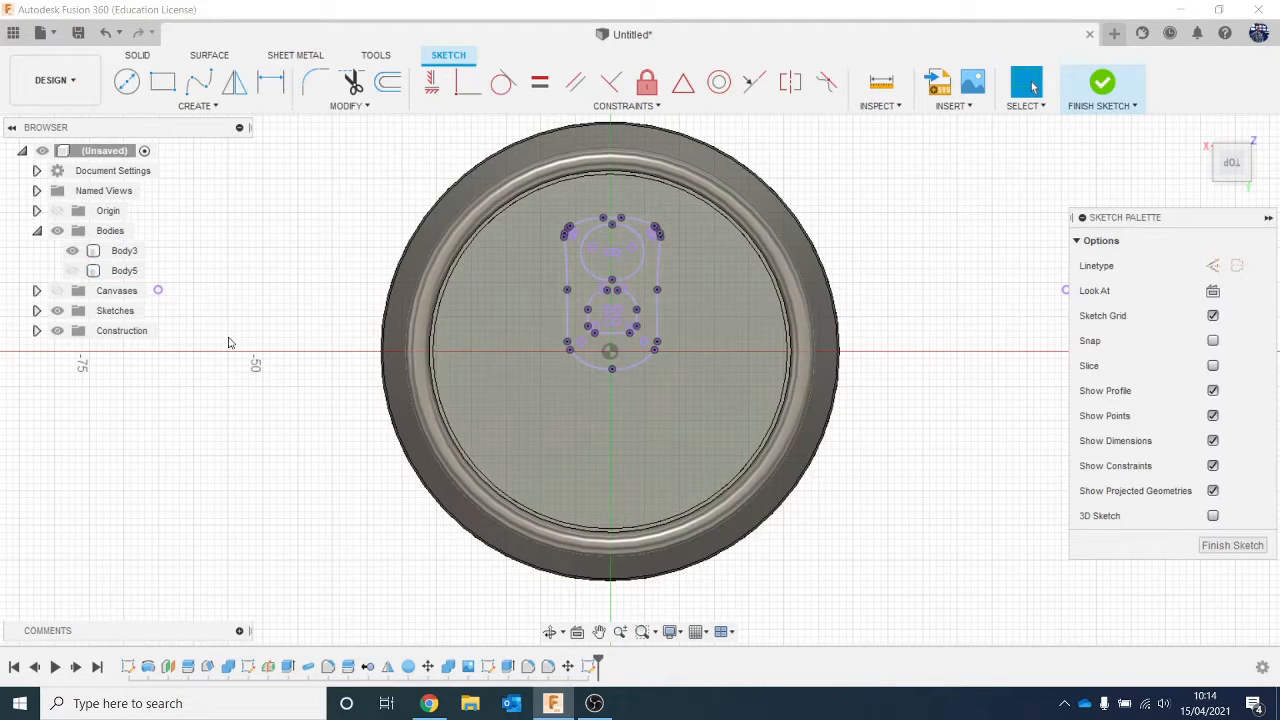
pyautogui.click(57, 290)
pyautogui.moveTo(283, 398); pyautogui.dragTo(189, 308, button='middle')
pyautogui.scroll(1, 560, 287)
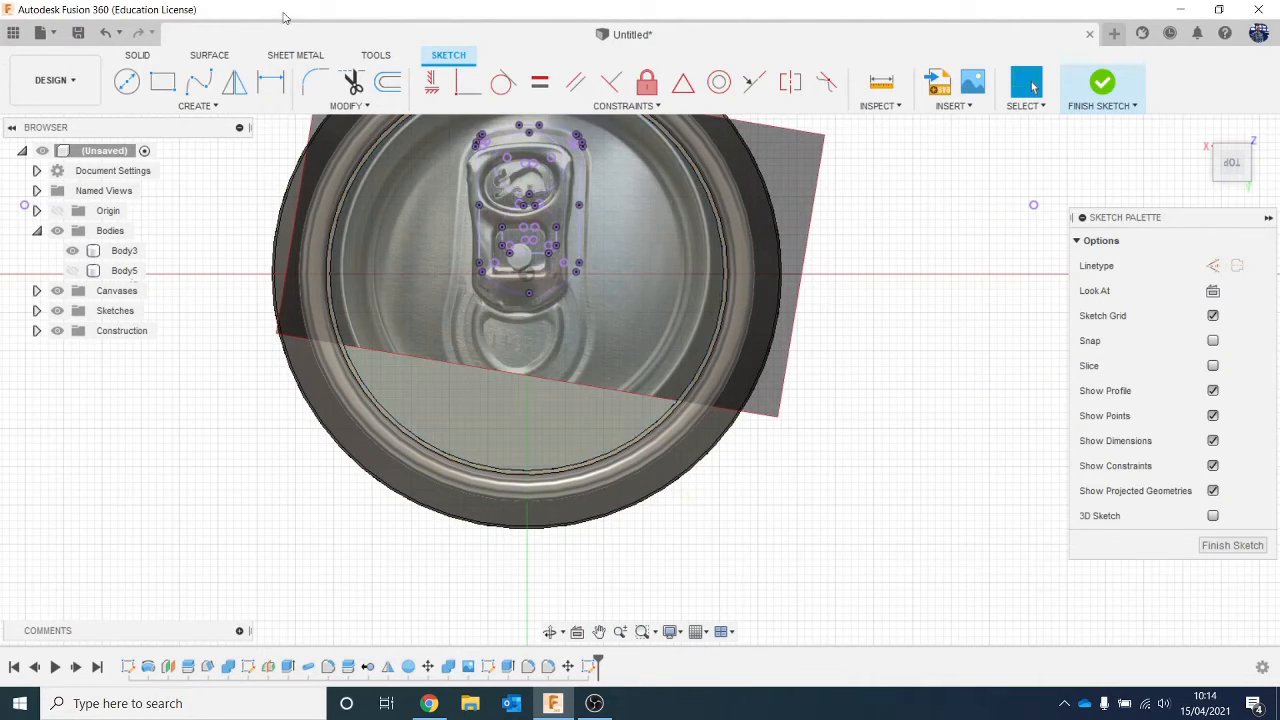
# Sketch a shallow three-point arc along the upper edge of the can's opening, just below the ring pull in the reference photo
pyautogui.click(163, 86)
pyautogui.click(192, 106)
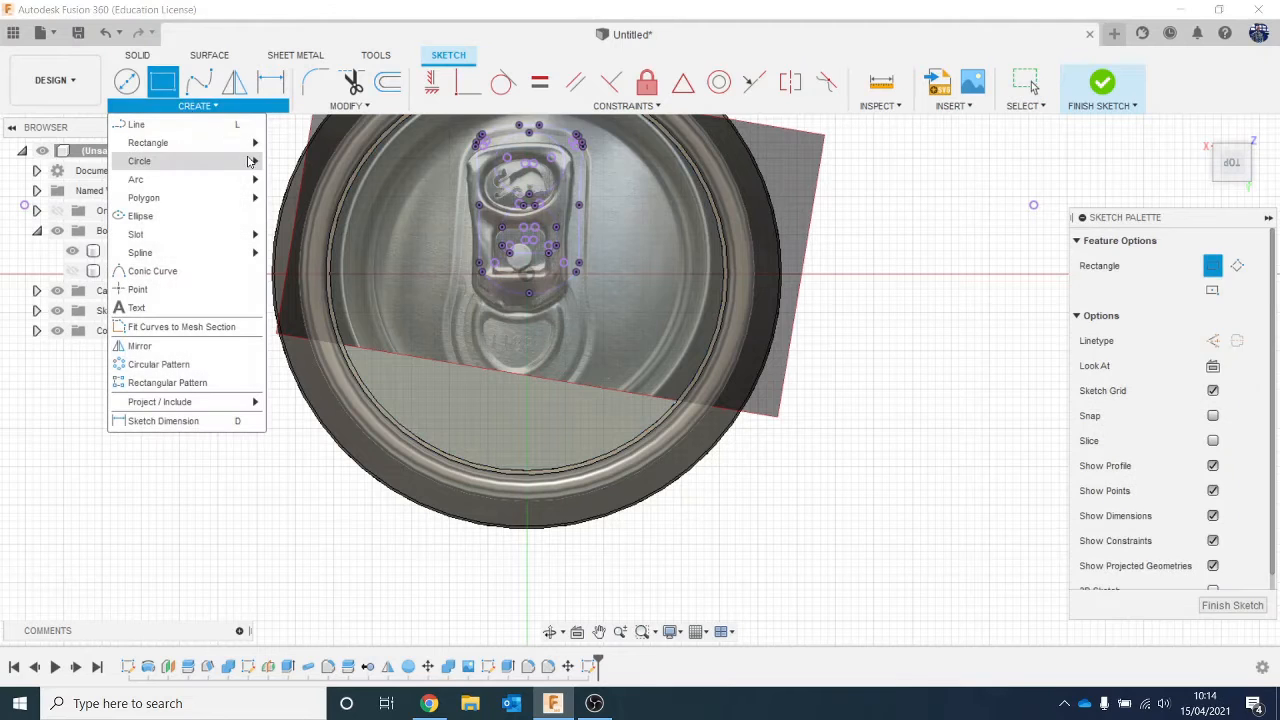
pyautogui.moveTo(205, 179)
pyautogui.click(300, 179)
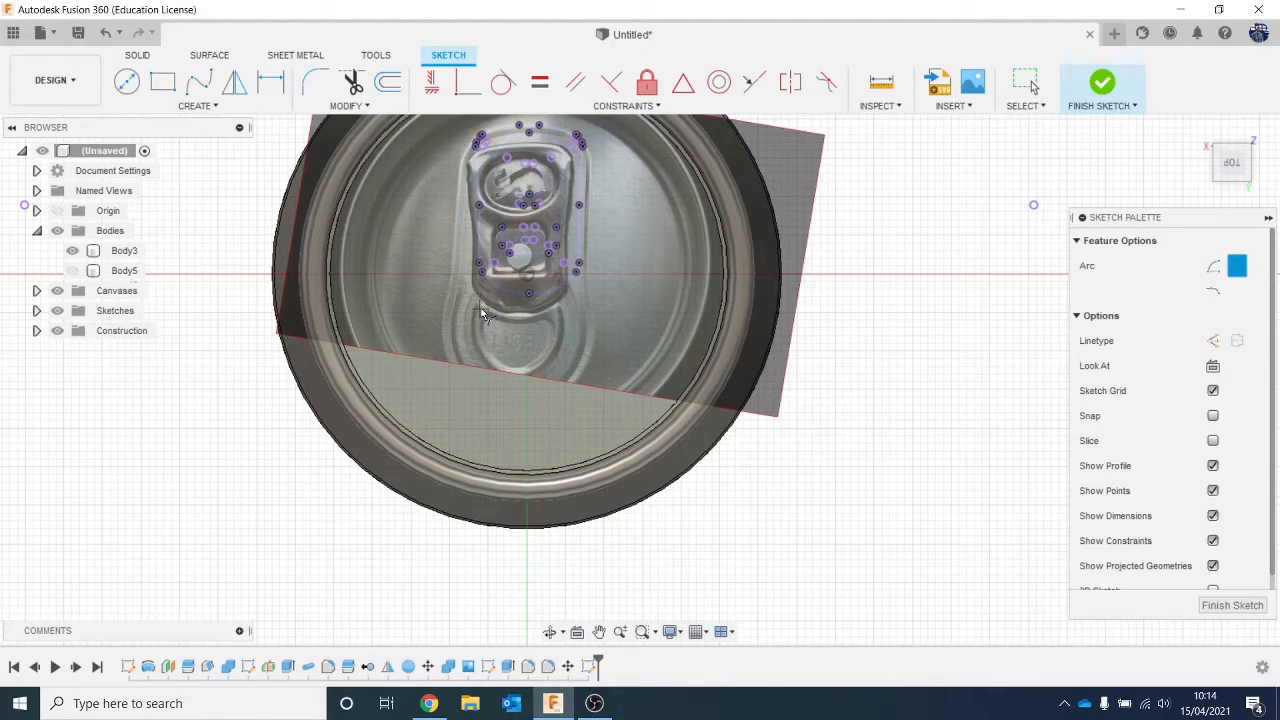
pyautogui.click(481, 308)
pyautogui.click(563, 310)
pyautogui.scroll(5, 524, 342)
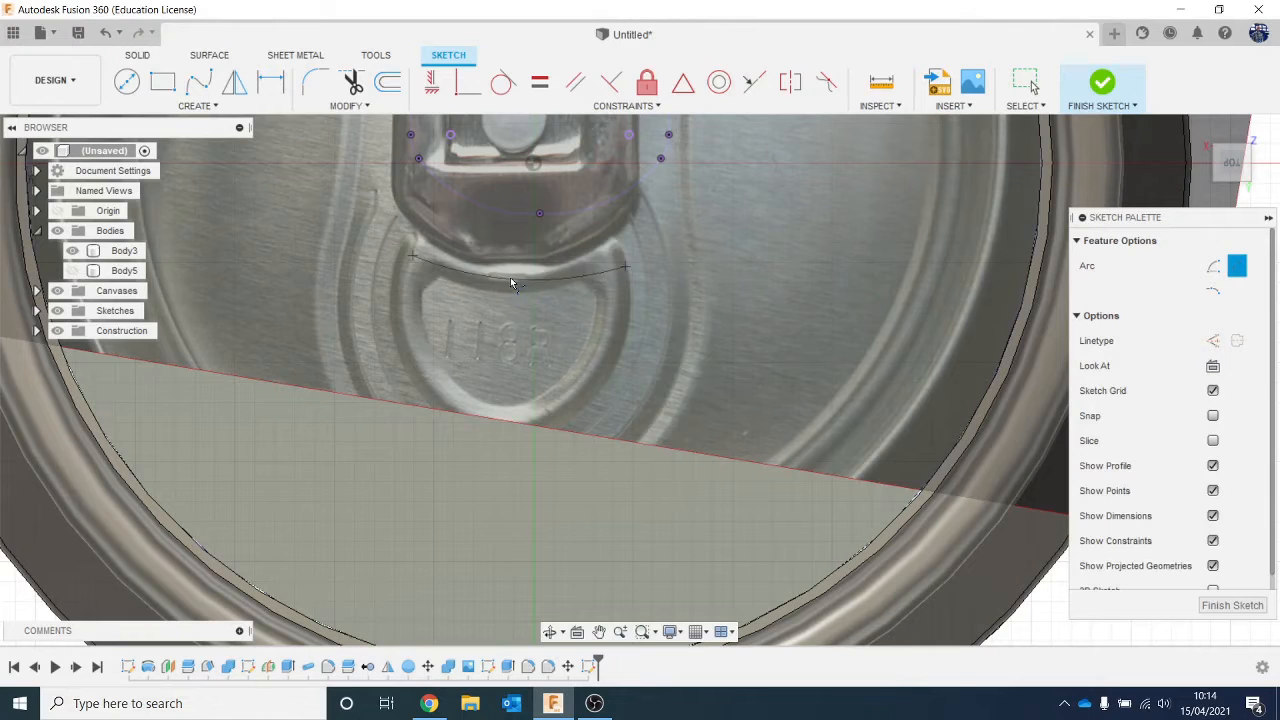
pyautogui.click(511, 277)
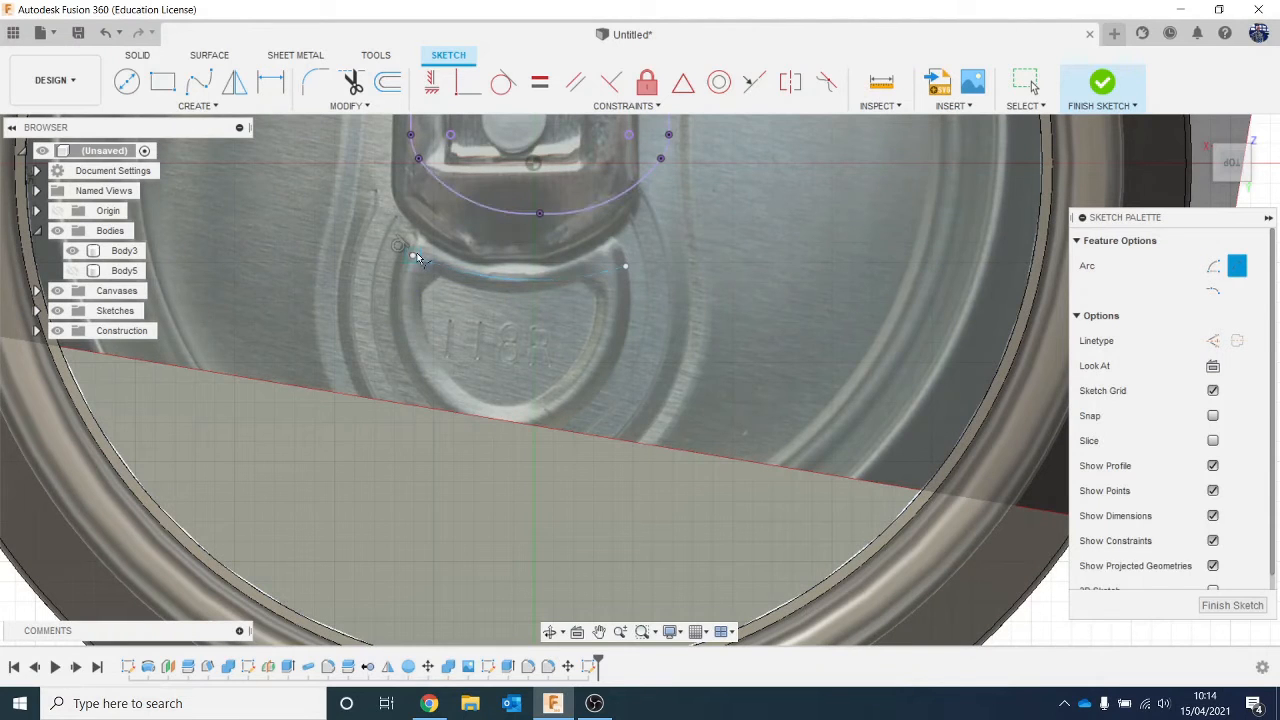
# Close the opening outline with two three-point arcs from the ends of the upper arc, meeting at the opening's lowest point
pyautogui.click(412, 256)
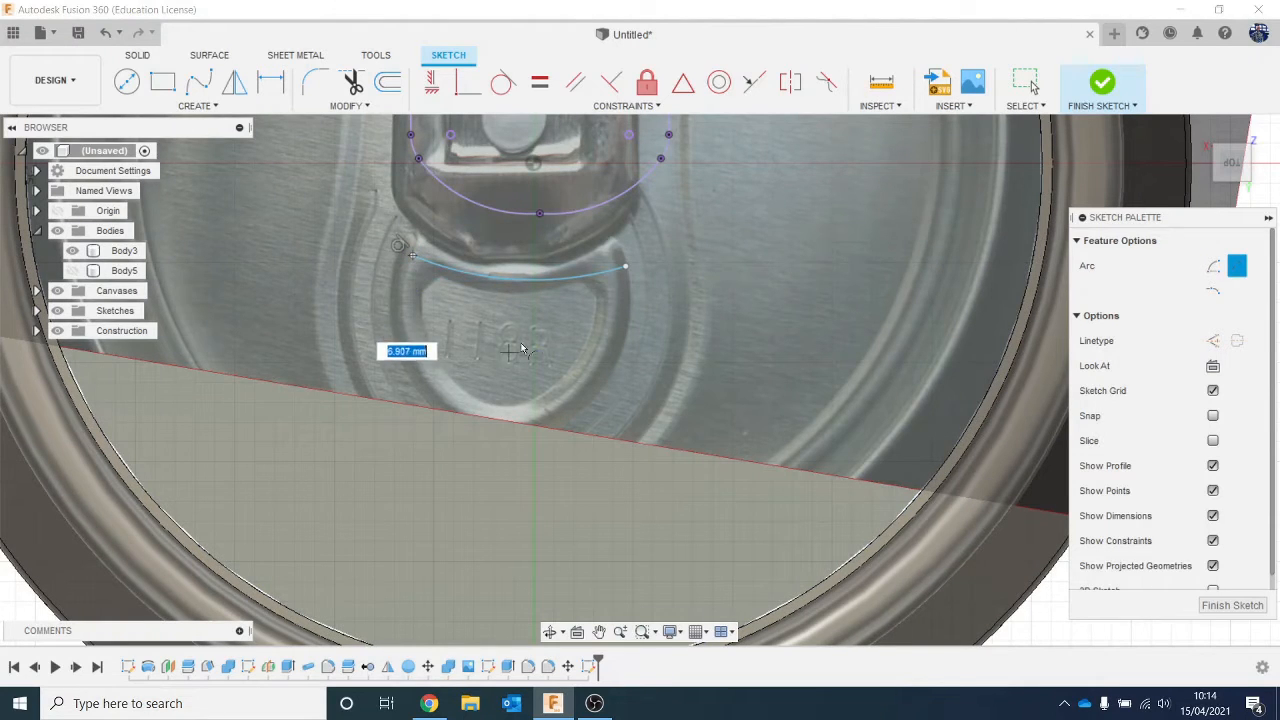
pyautogui.click(498, 424)
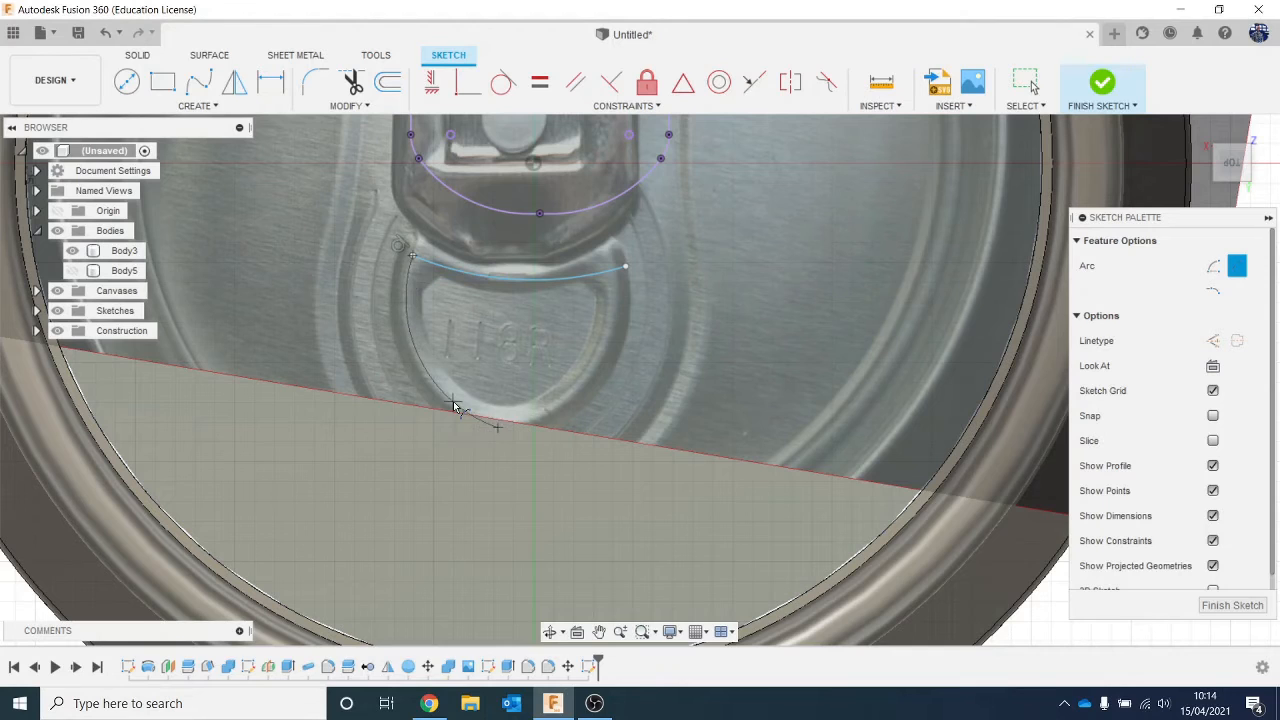
pyautogui.click(498, 429)
pyautogui.click(625, 266)
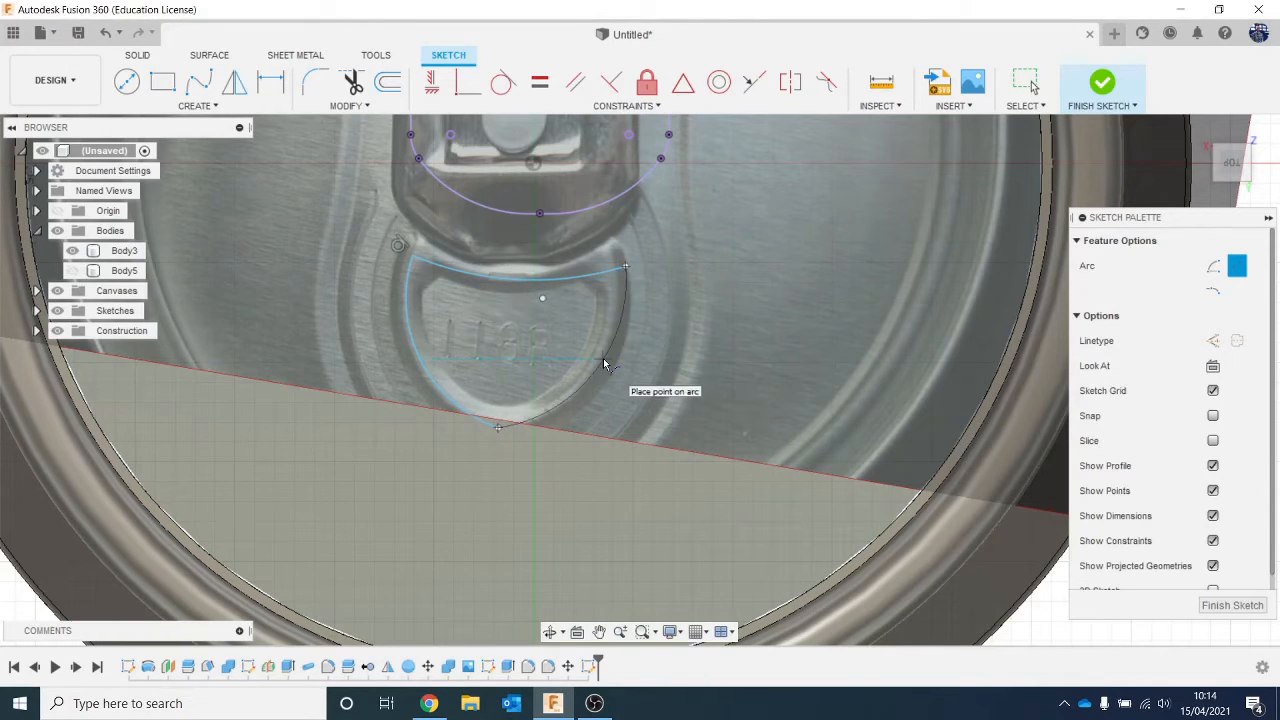
pyautogui.click(604, 364)
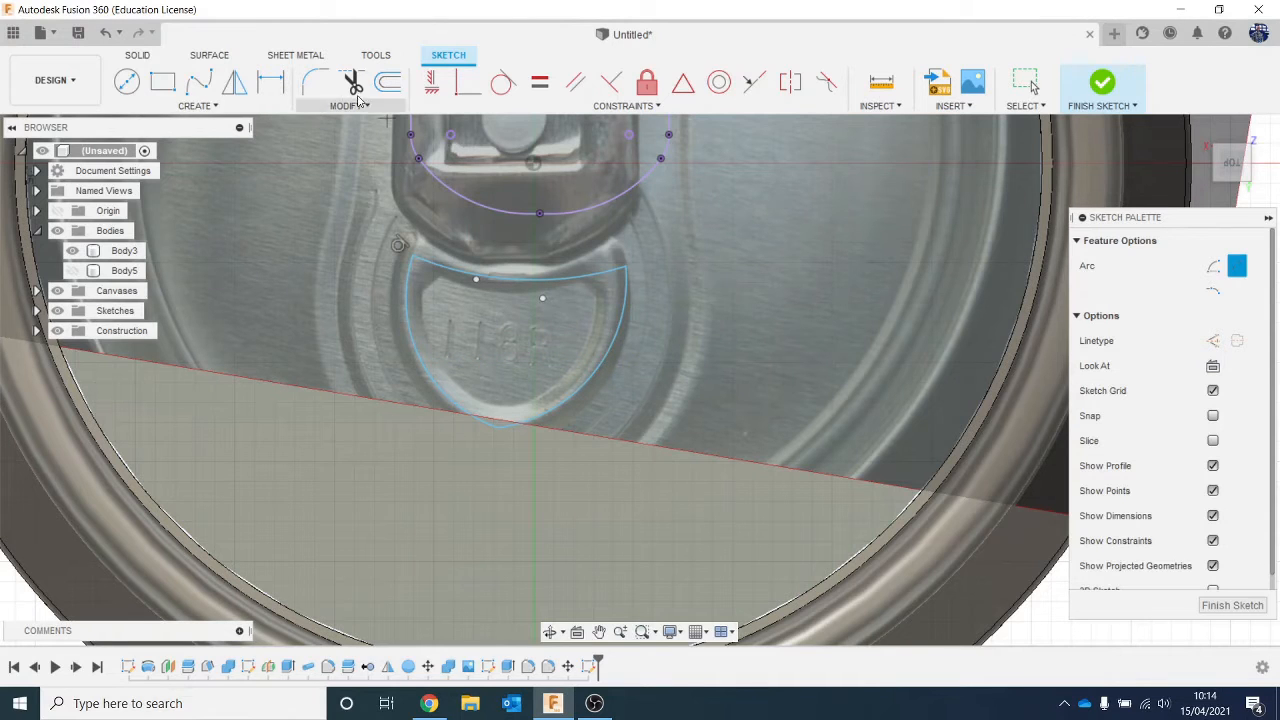
# Fillet the three corners of the opening outline with a radius of about 1.306 mm
pyautogui.click(315, 84)
pyautogui.click(498, 428)
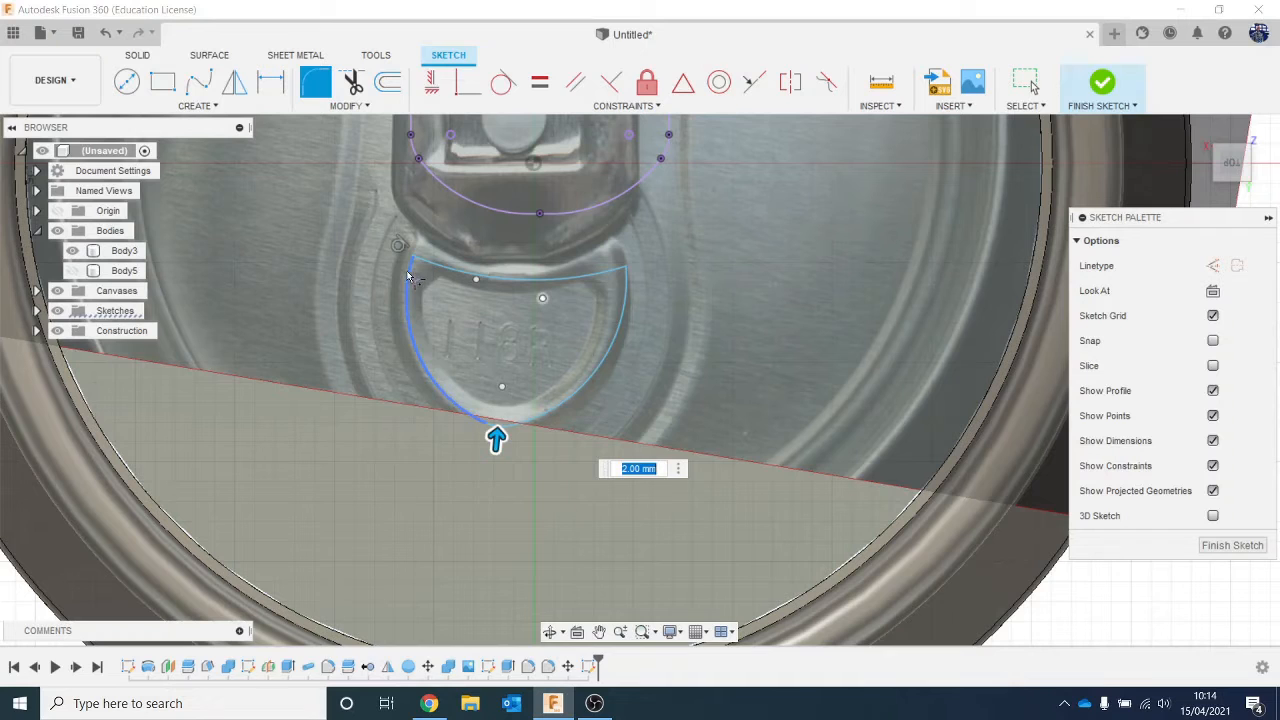
pyautogui.press('Return')
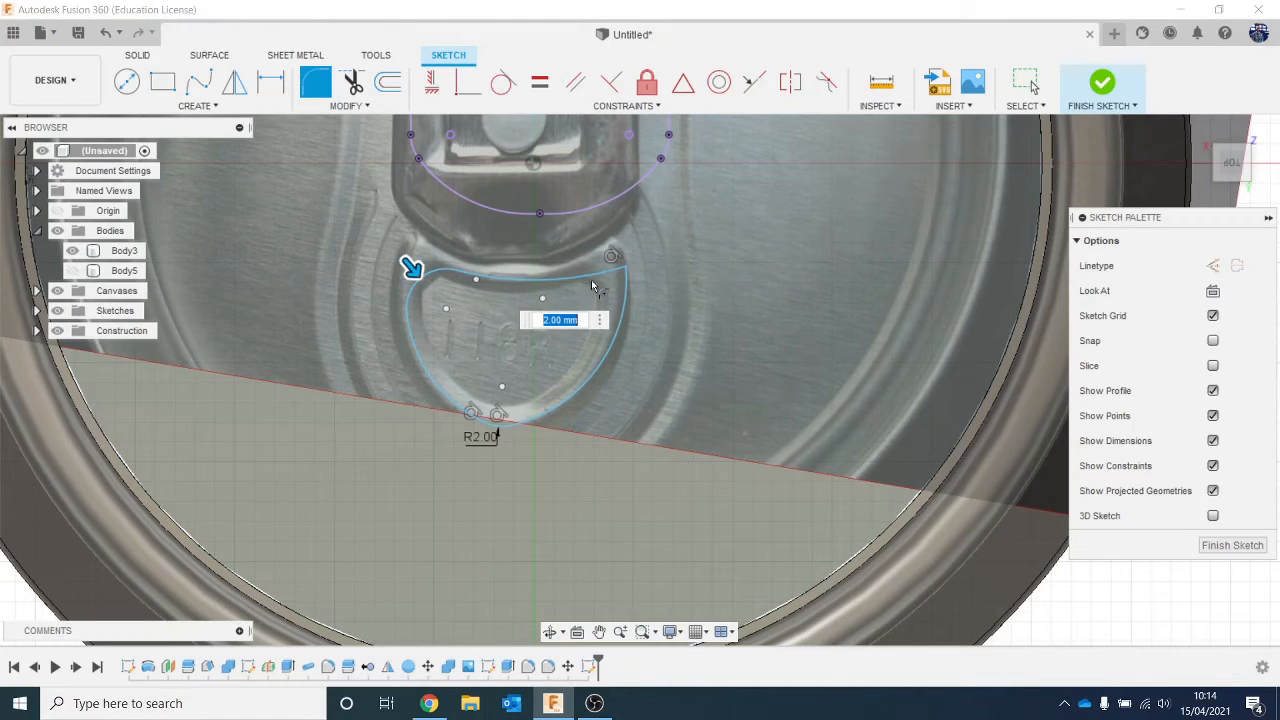
pyautogui.press('Return')
pyautogui.click(607, 297)
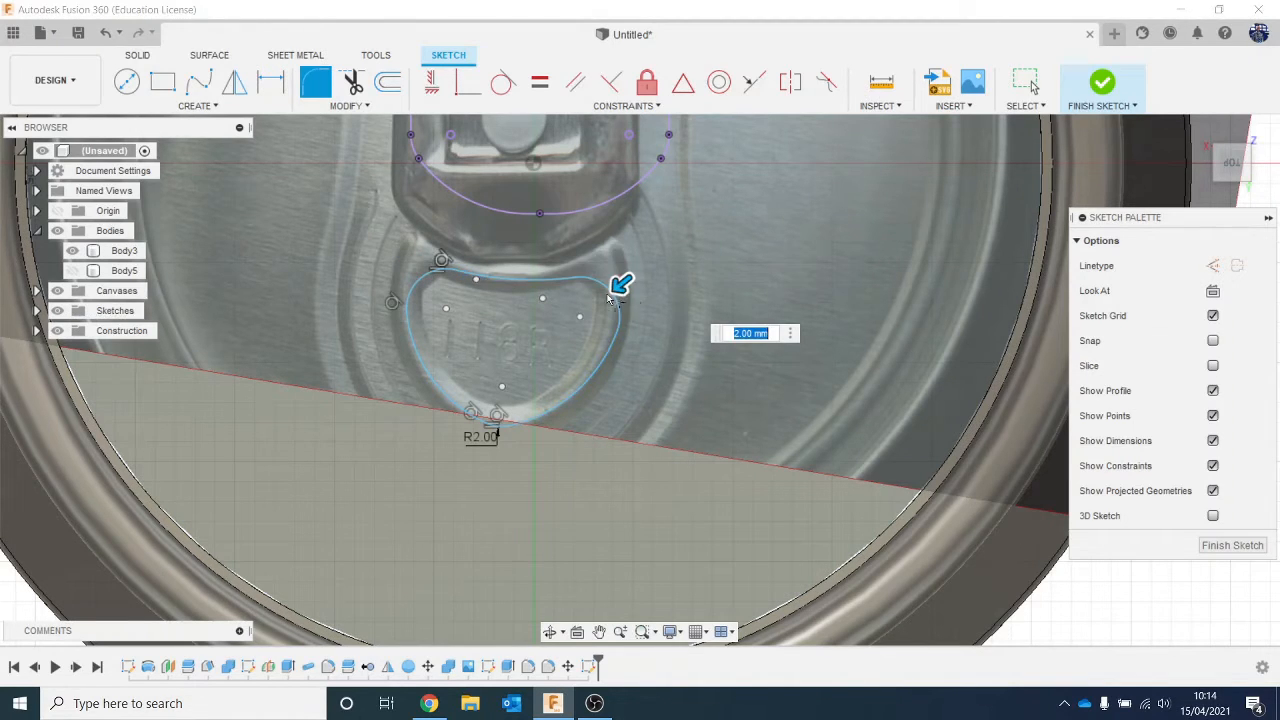
pyautogui.moveTo(615, 285); pyautogui.dragTo(631, 275)
pyautogui.press('Return')
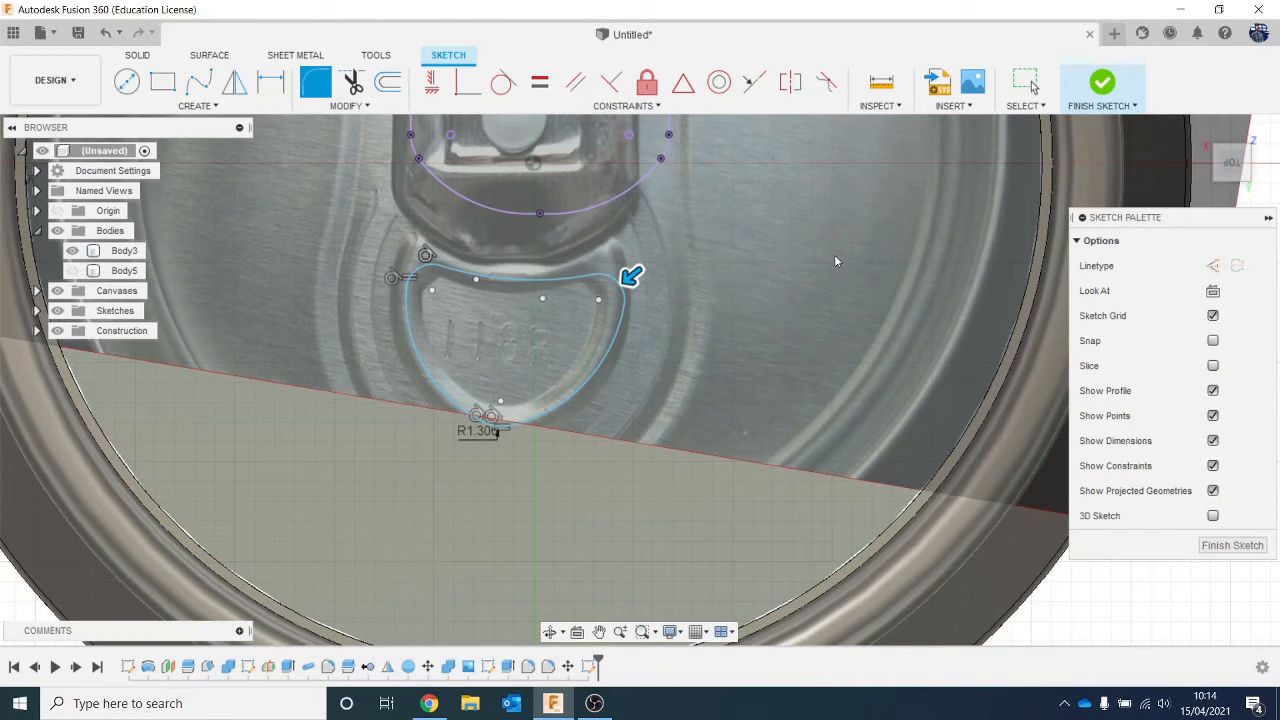
pyautogui.press('Escape')
# Offset the projected ring pull outline outward by about 1.668 mm
pyautogui.scroll(-8, 580, 300)
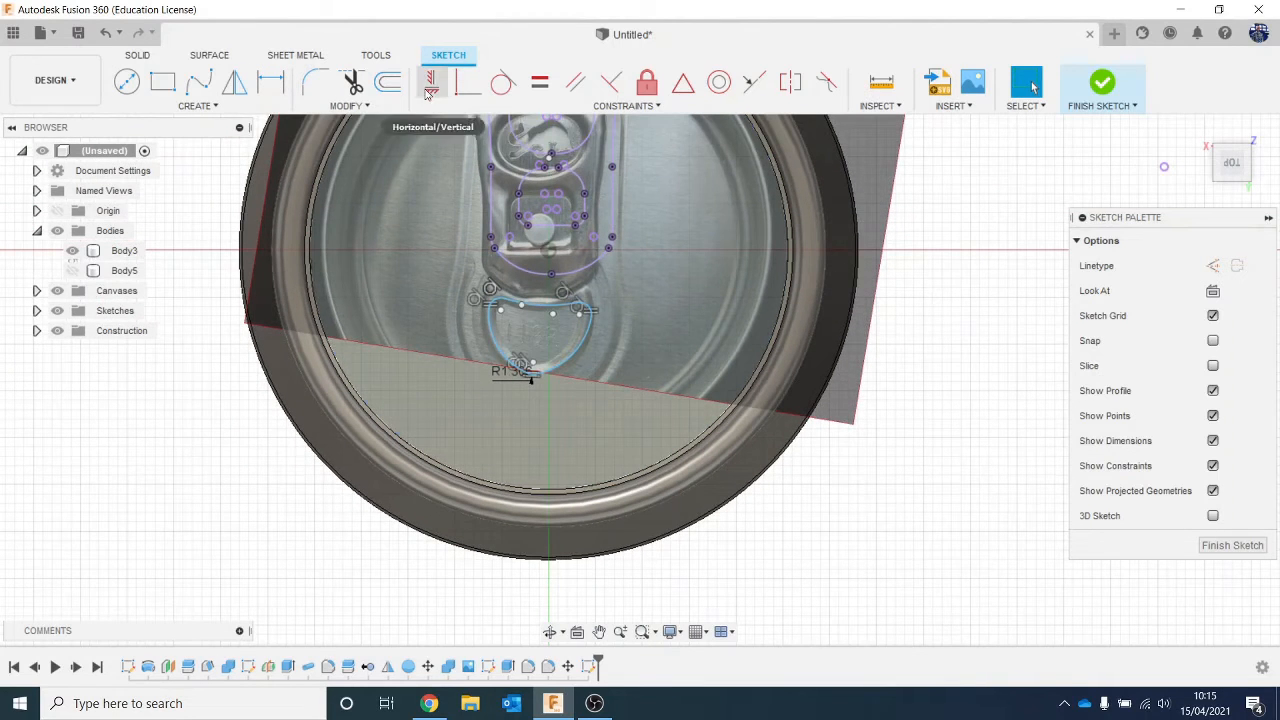
pyautogui.click(387, 82)
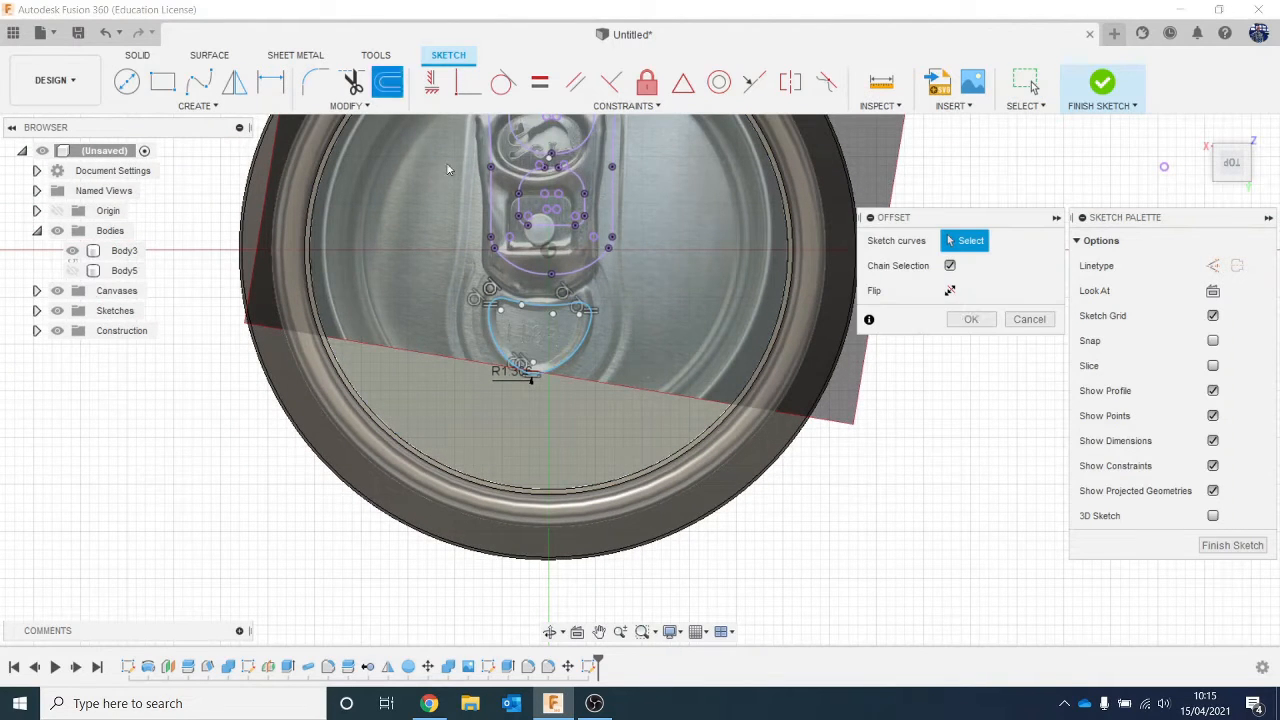
pyautogui.click(491, 205)
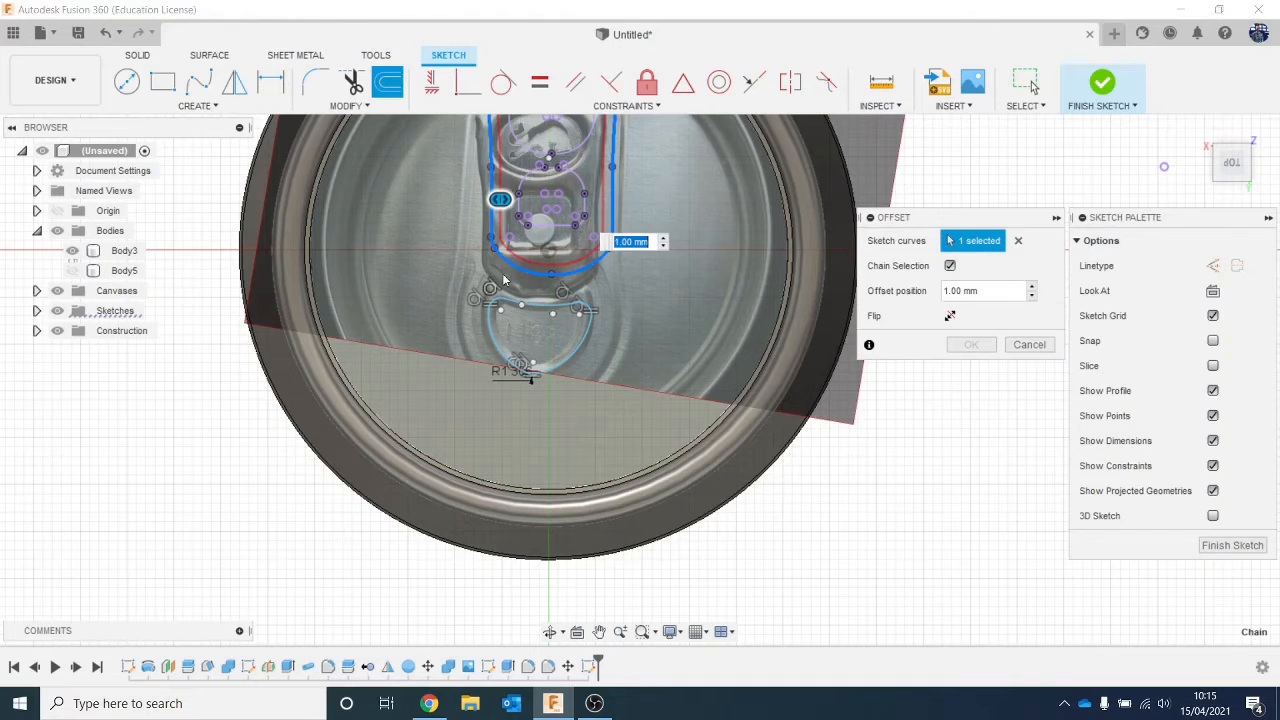
pyautogui.moveTo(494, 306); pyautogui.dragTo(474, 366, button='middle')
pyautogui.moveTo(480, 262); pyautogui.dragTo(460, 320)
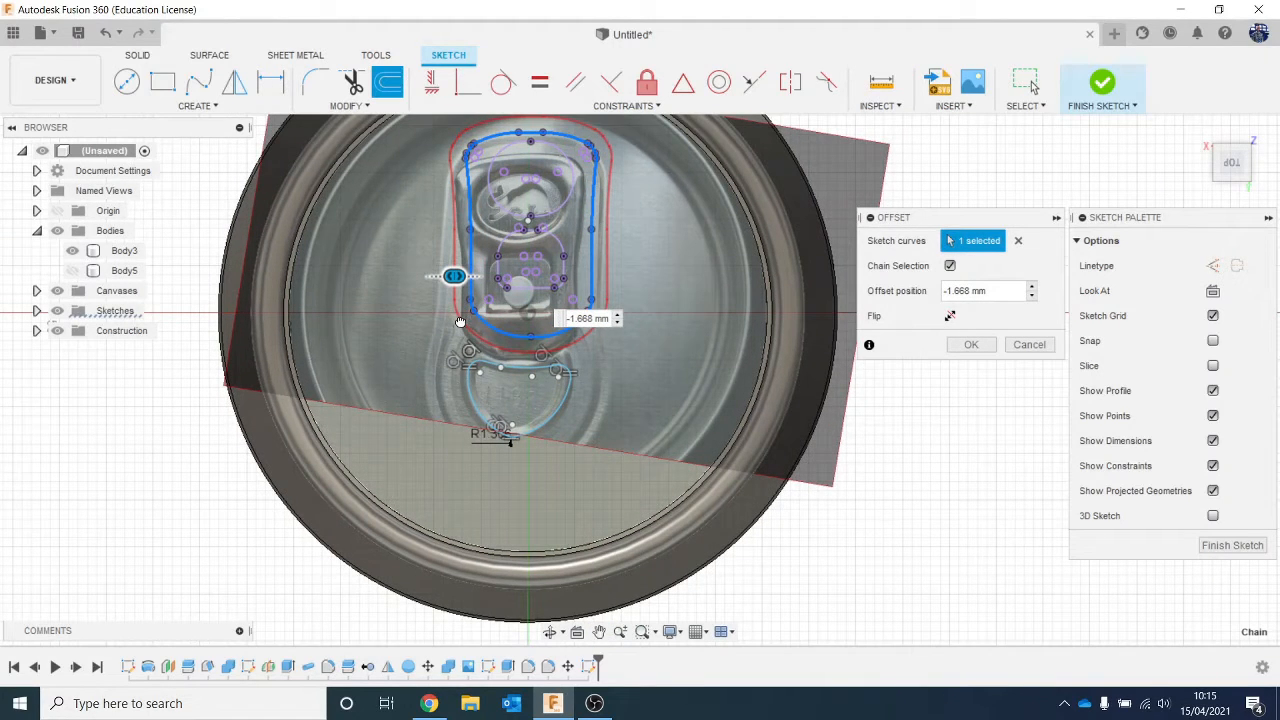
pyautogui.press('Return')
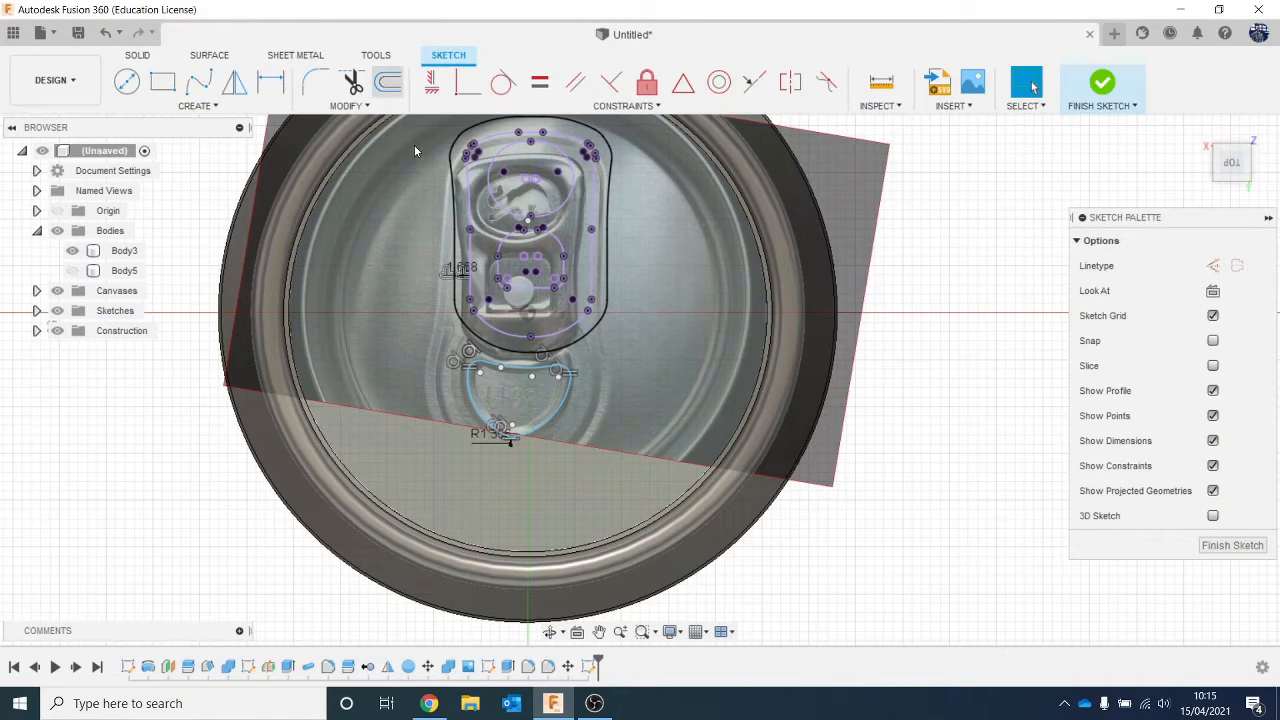
# Offset the opening outline outward by 3.15 mm
pyautogui.click(388, 82)
pyautogui.click(462, 399)
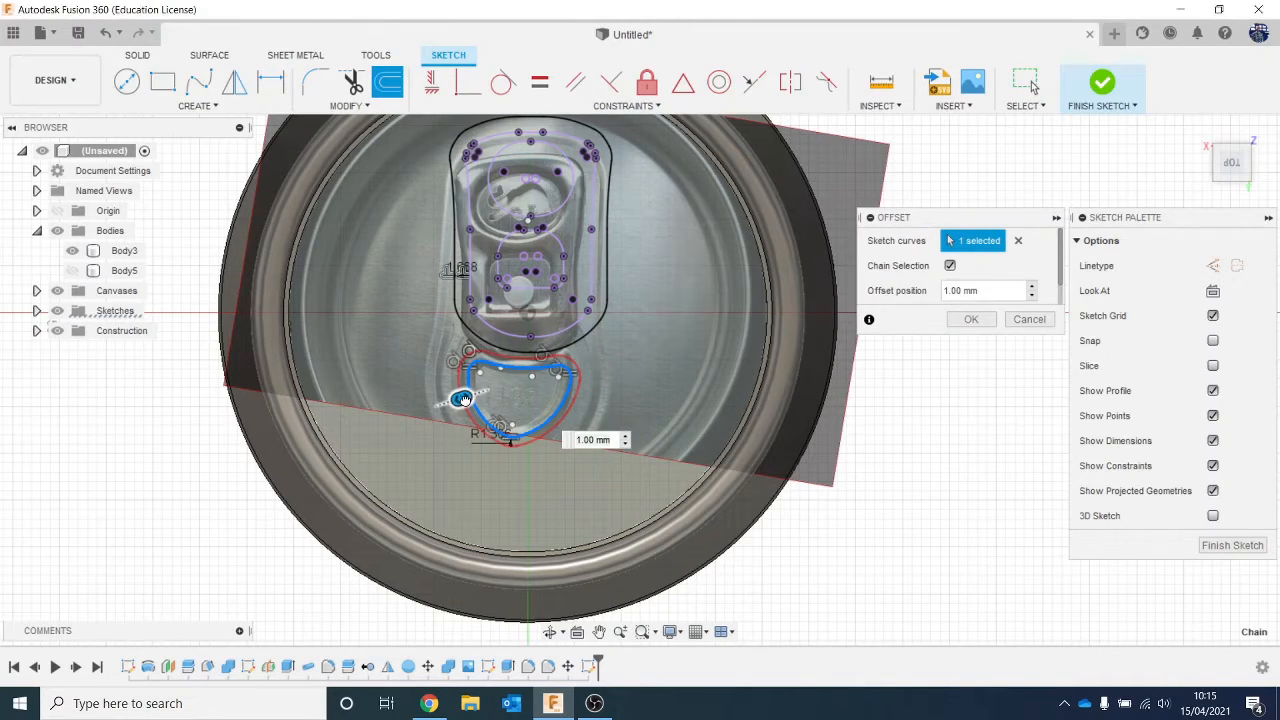
pyautogui.moveTo(462, 399); pyautogui.dragTo(449, 411)
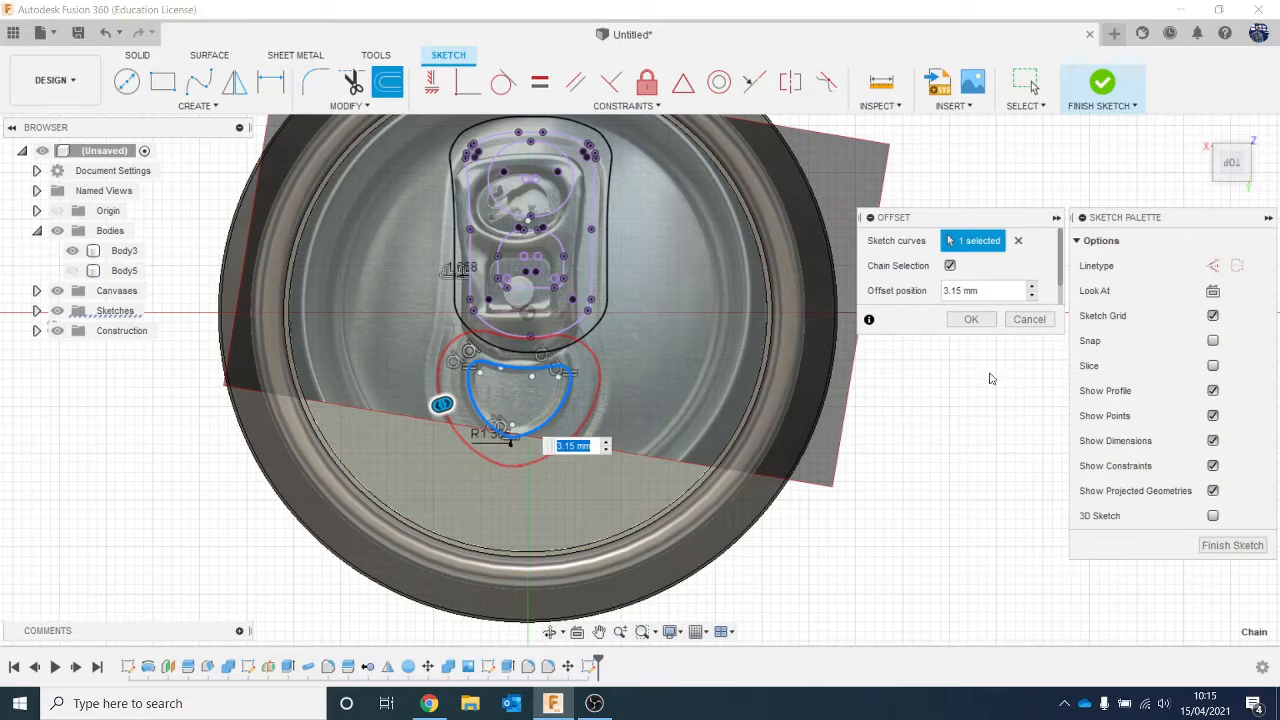
pyautogui.click(971, 319)
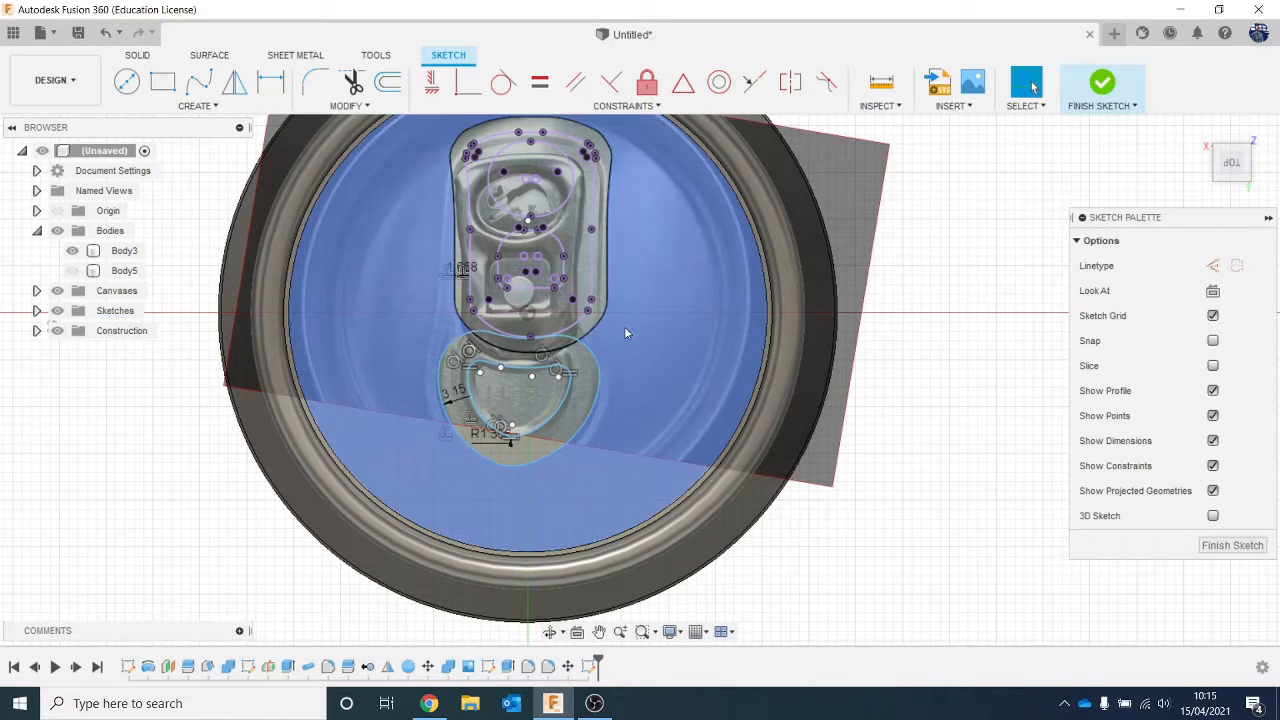
# Draw three-point arcs on both sides to join the ring pull's offset outline to the opening's outer offset outline
pyautogui.scroll(2, 317, 273)
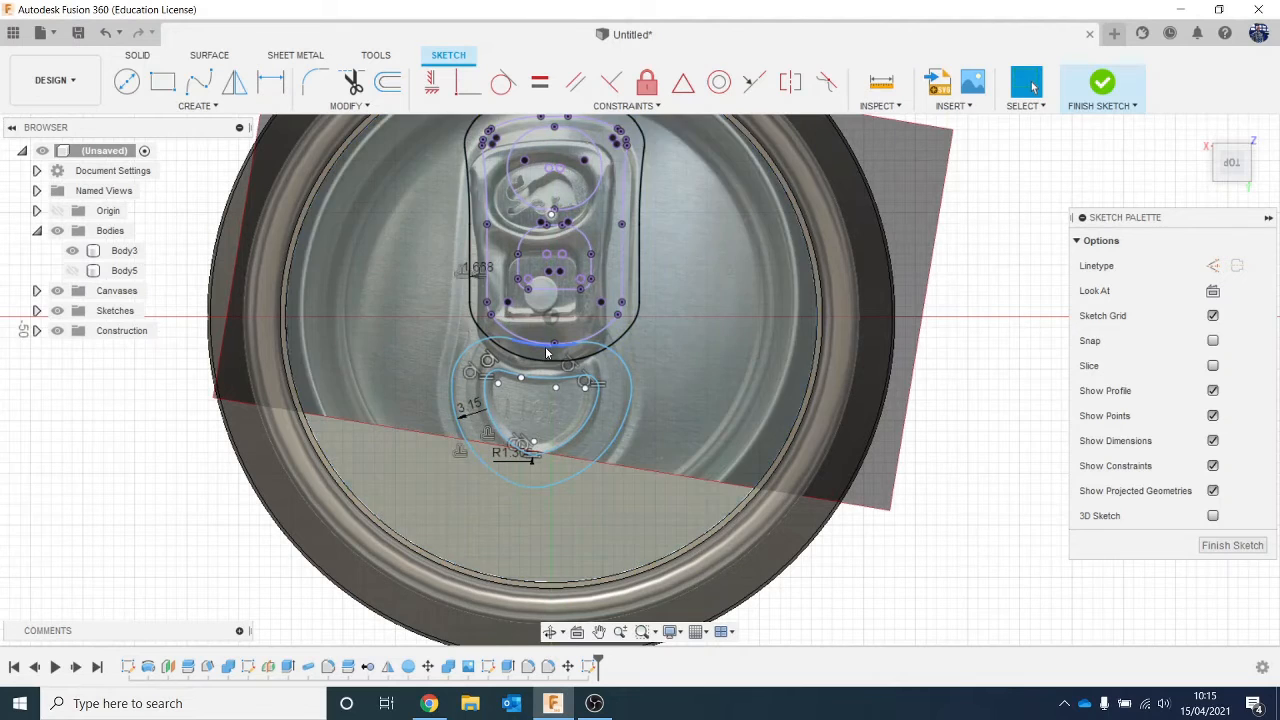
pyautogui.click(192, 105)
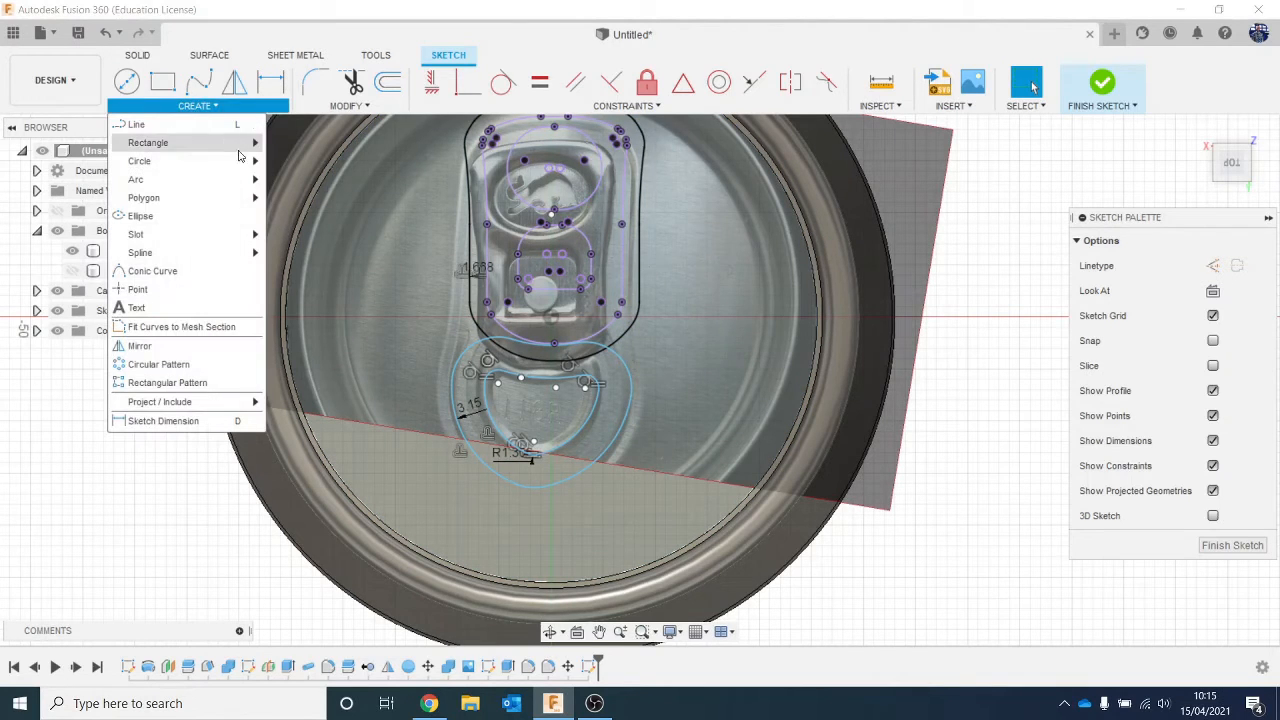
pyautogui.moveTo(200, 178)
pyautogui.click(292, 180)
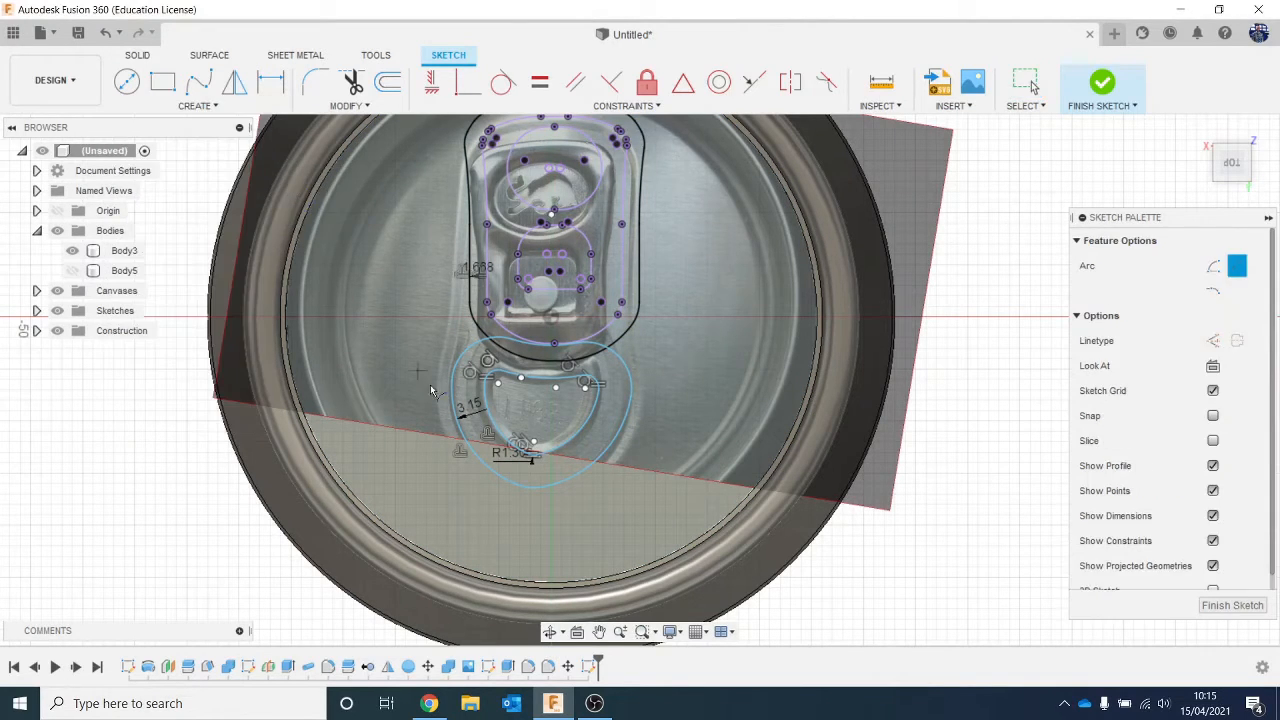
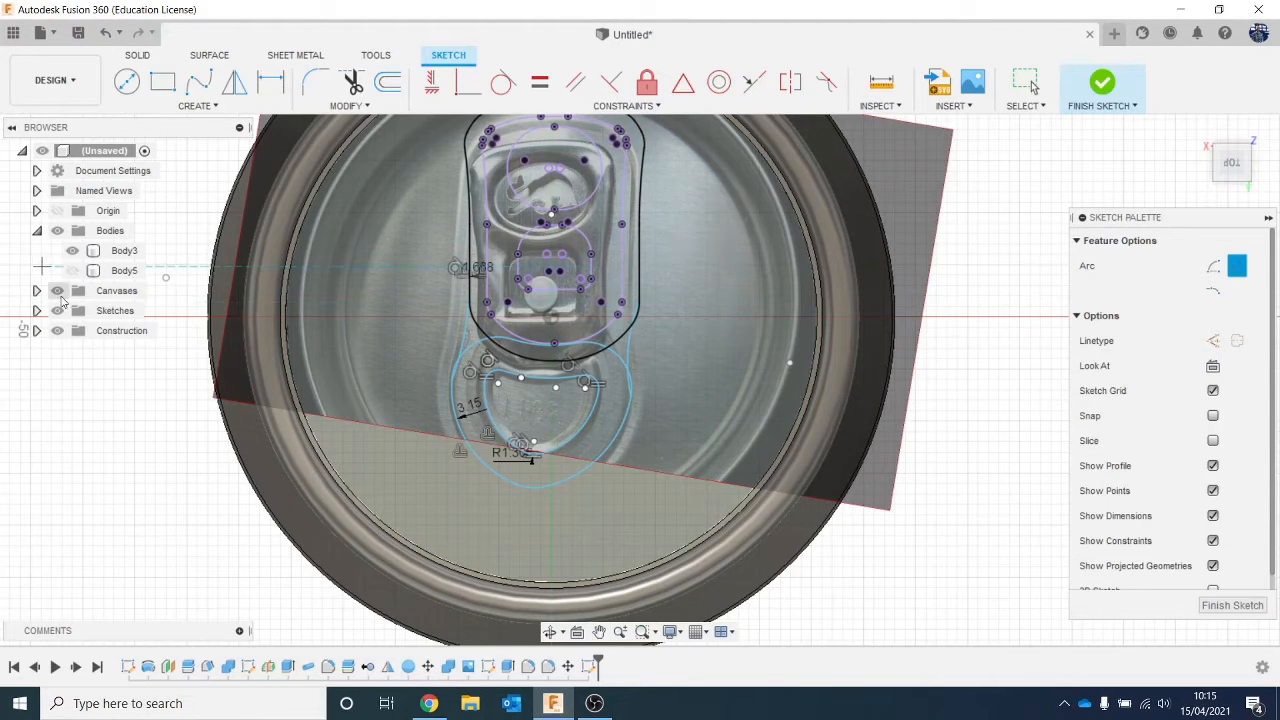
# Hide and reshow the reference canvas to check the traced outlines, and finish the sketch
pyautogui.click(58, 294)
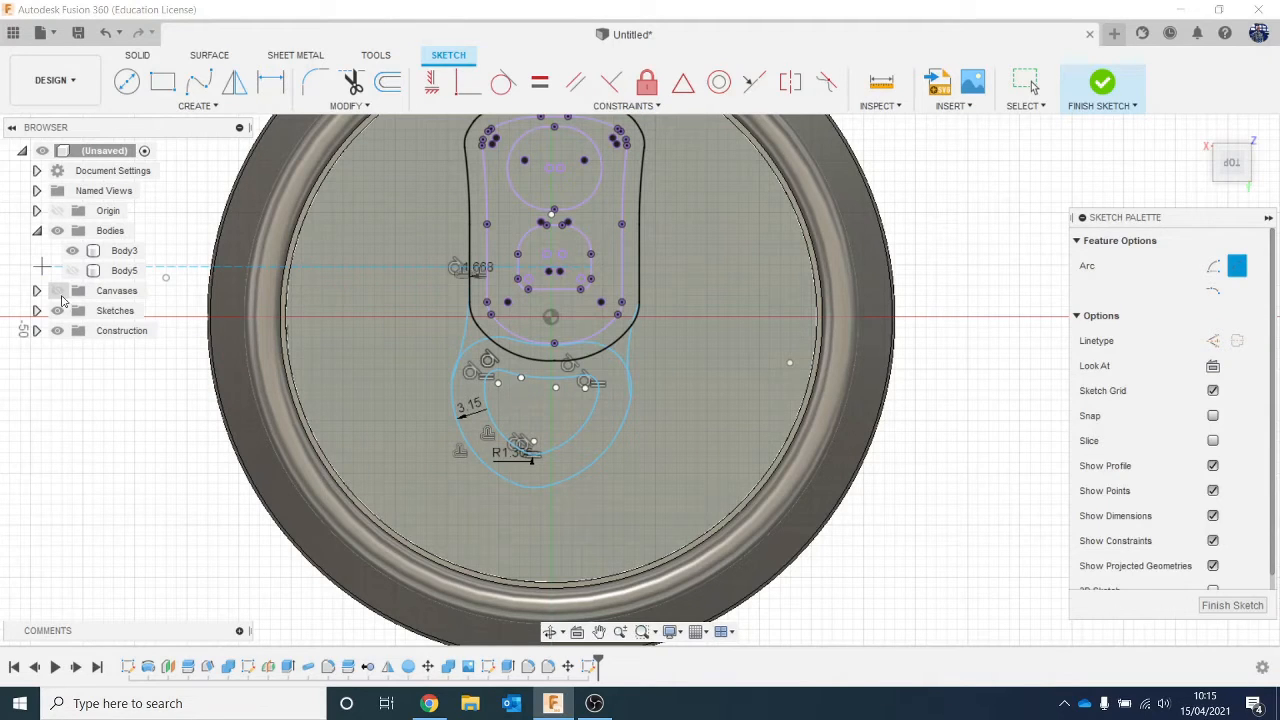
pyautogui.click(58, 291)
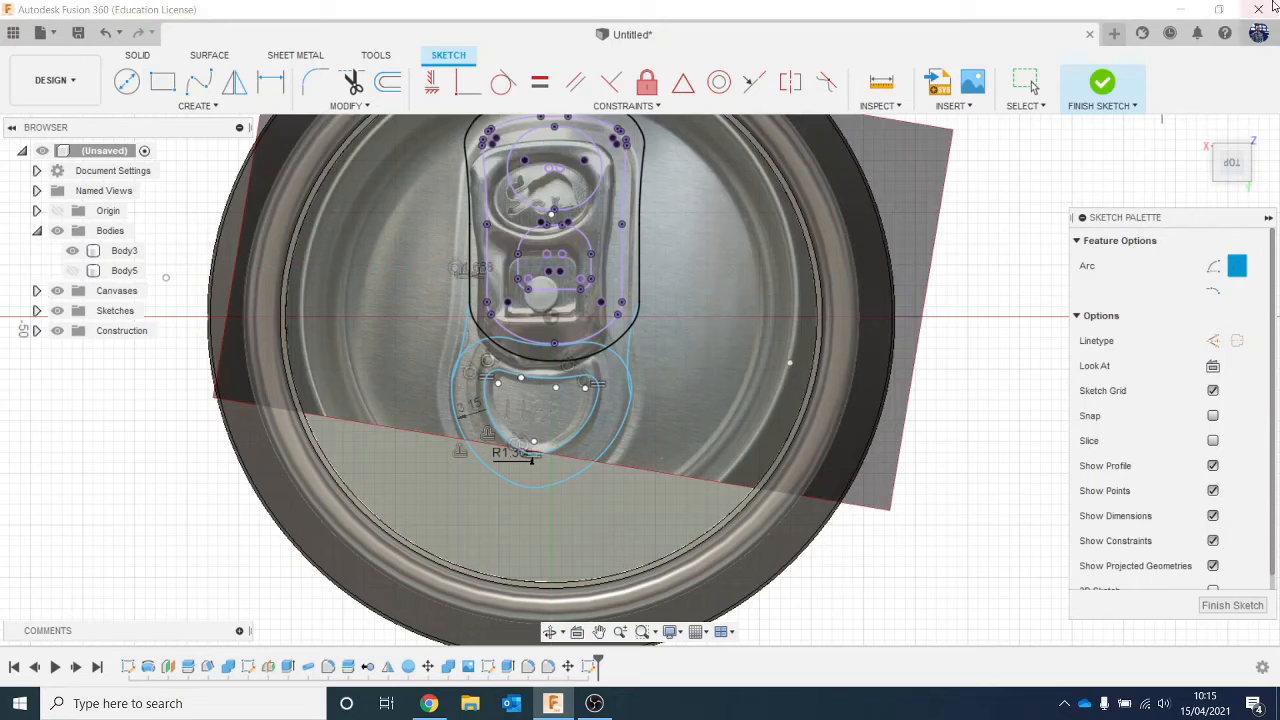
pyautogui.click(1099, 88)
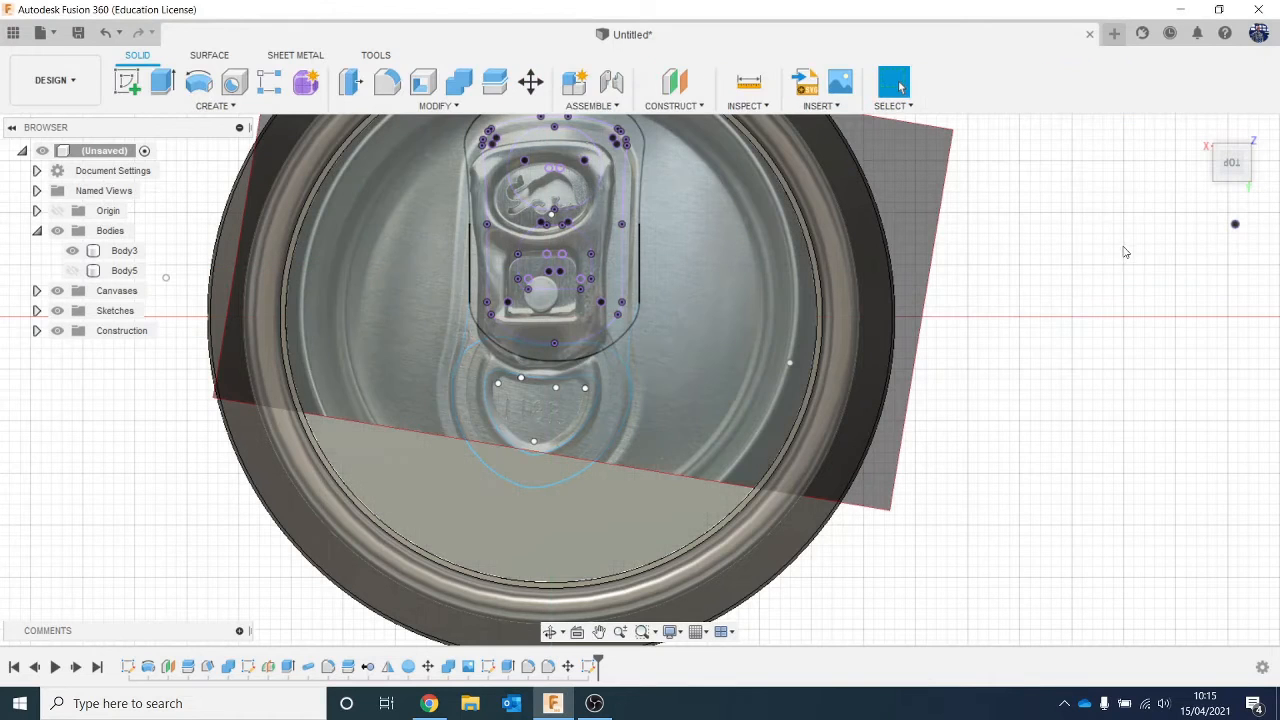
# Reopen the top-face sketch, offset the opening outline inward by about 0.899 mm, and finish the sketch
pyautogui.scroll(2, 478, 437)
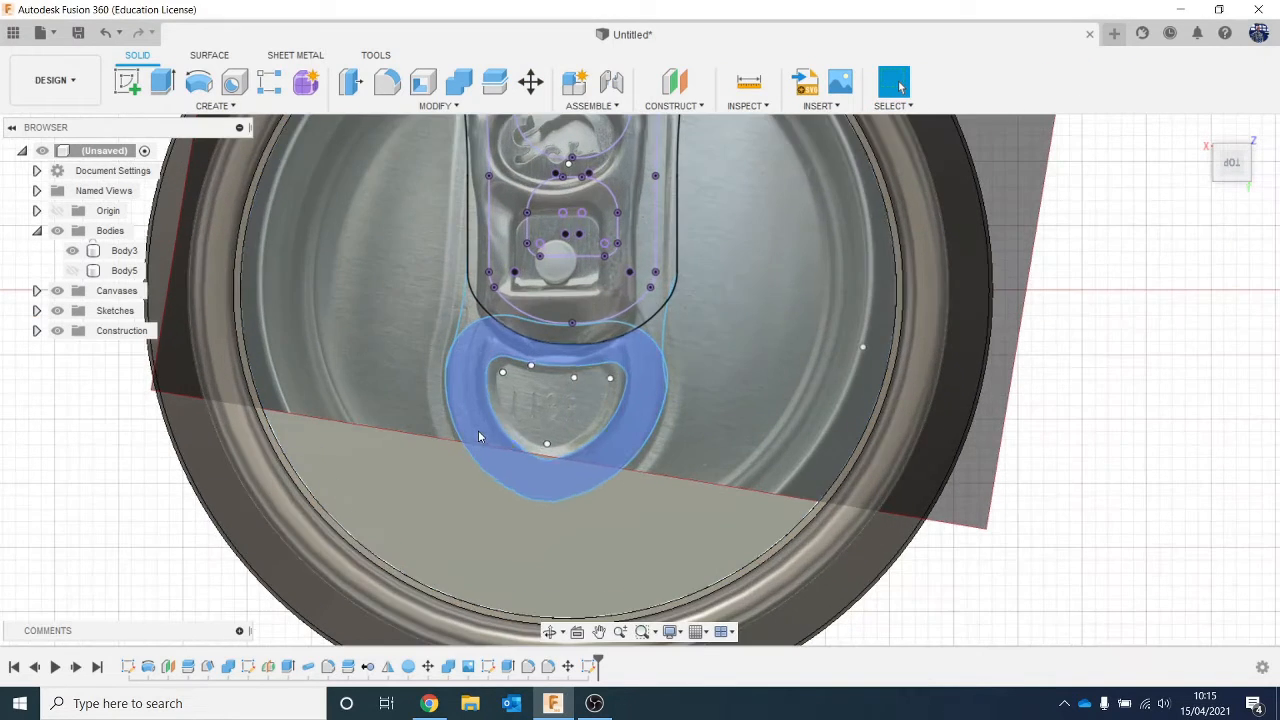
pyautogui.rightClick(587, 666)
pyautogui.click(663, 498)
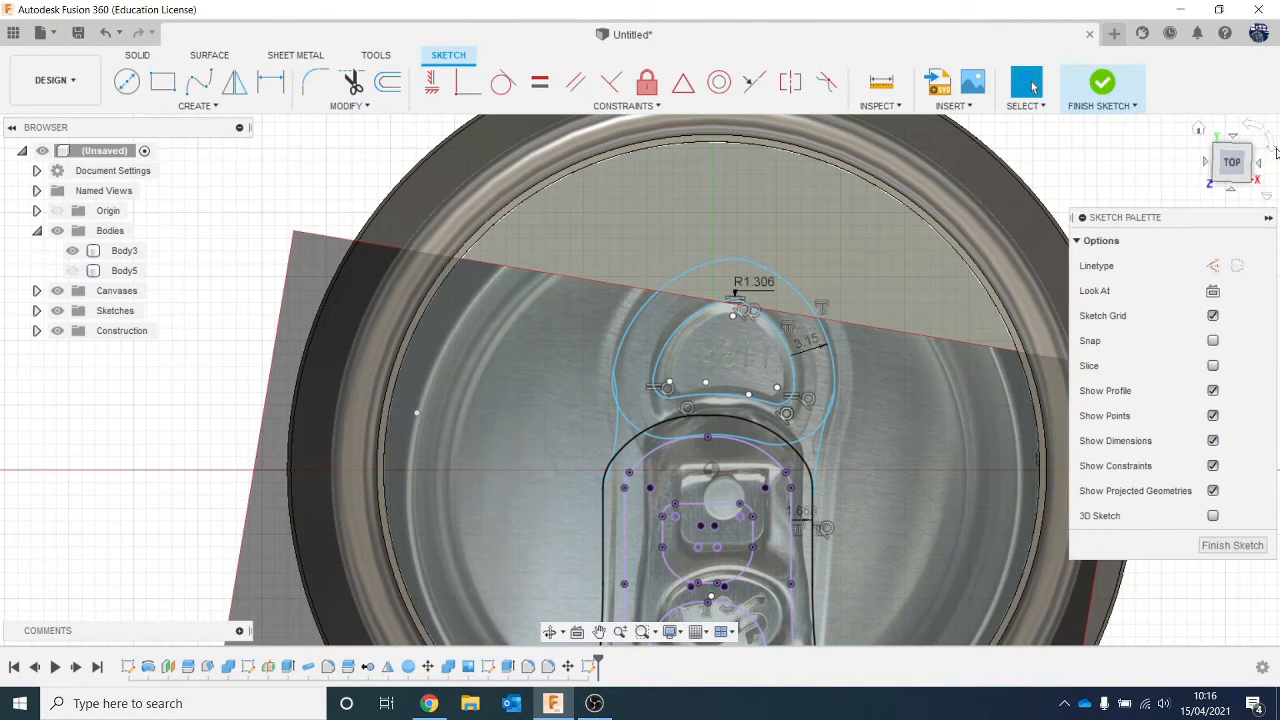
pyautogui.click(1272, 145)
pyautogui.click(1272, 145)
pyautogui.scroll(2, 550, 426)
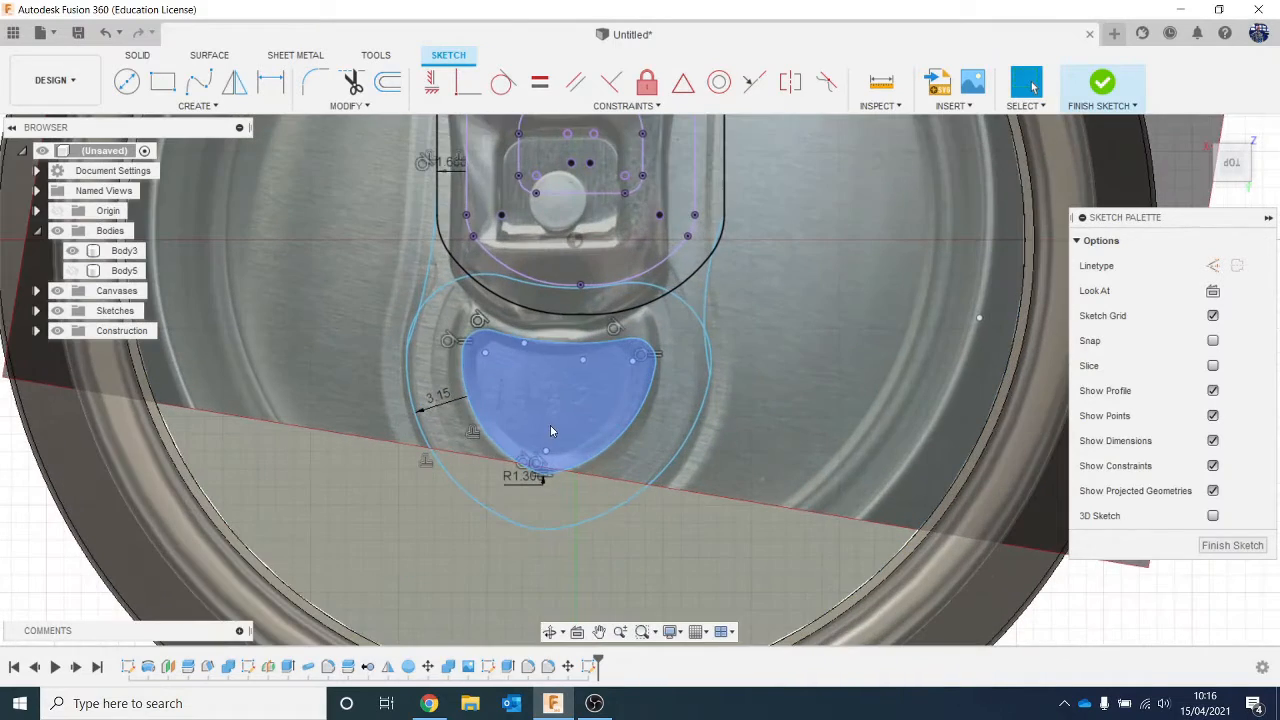
pyautogui.click(388, 82)
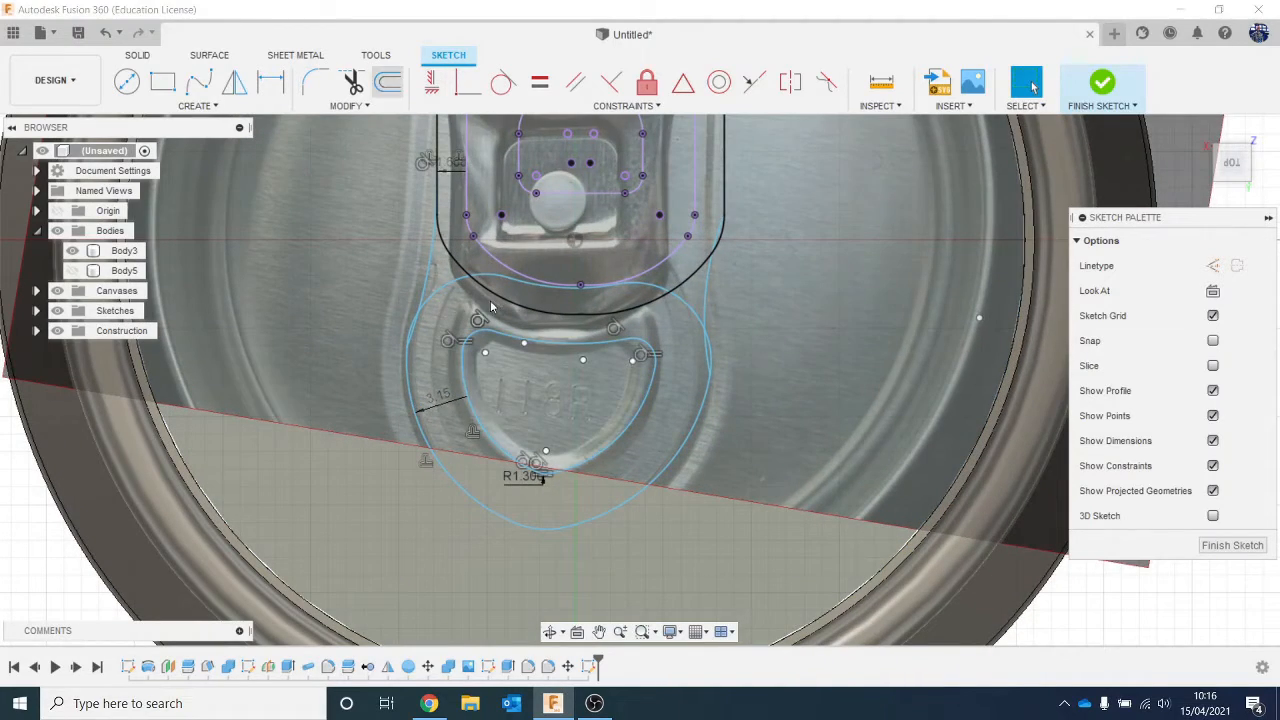
pyautogui.click(527, 346)
pyautogui.moveTo(525, 360); pyautogui.dragTo(525, 360)
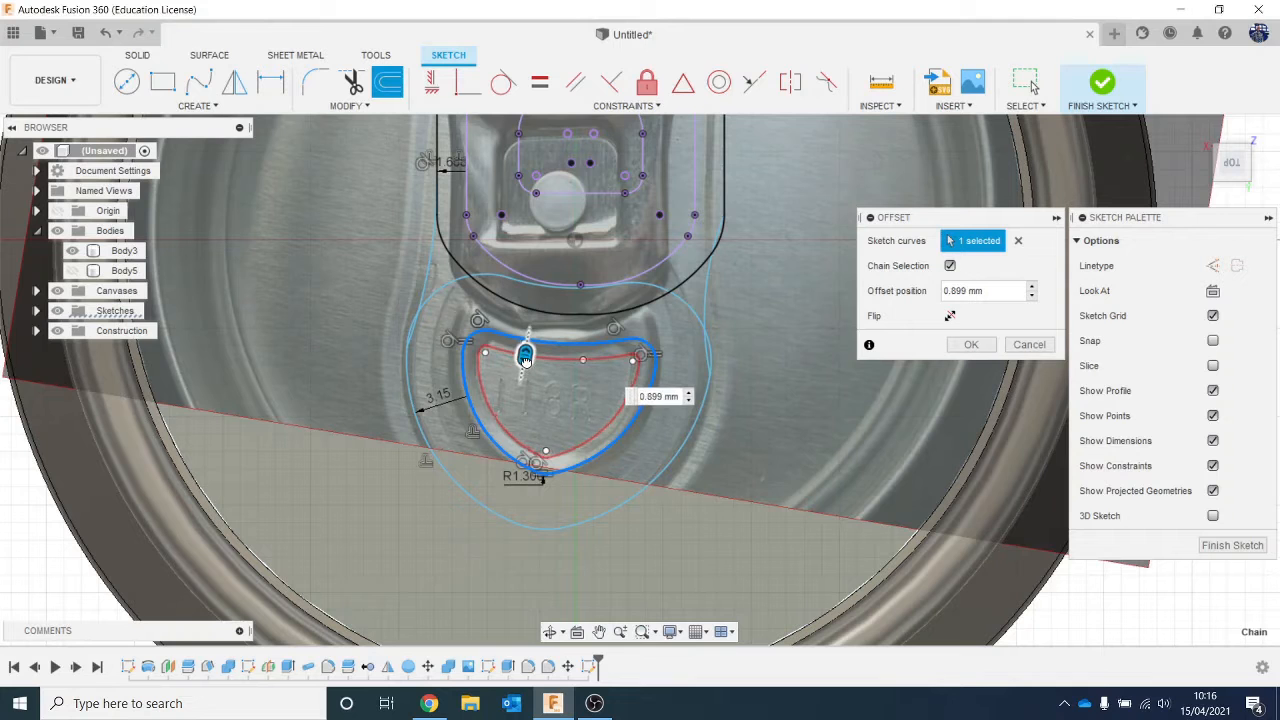
pyautogui.click(968, 346)
pyautogui.click(1102, 84)
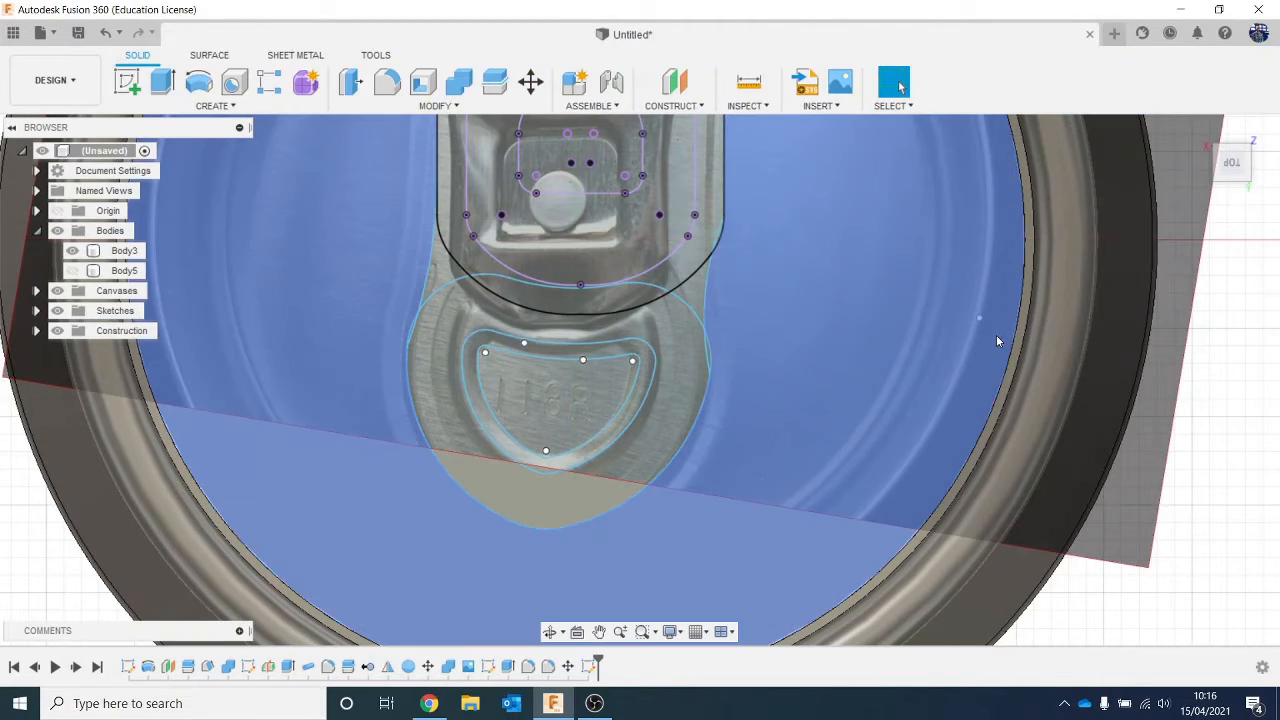
pyautogui.scroll(-3, 996, 350)
pyautogui.moveTo(996, 350); pyautogui.dragTo(849, 413, button='middle')
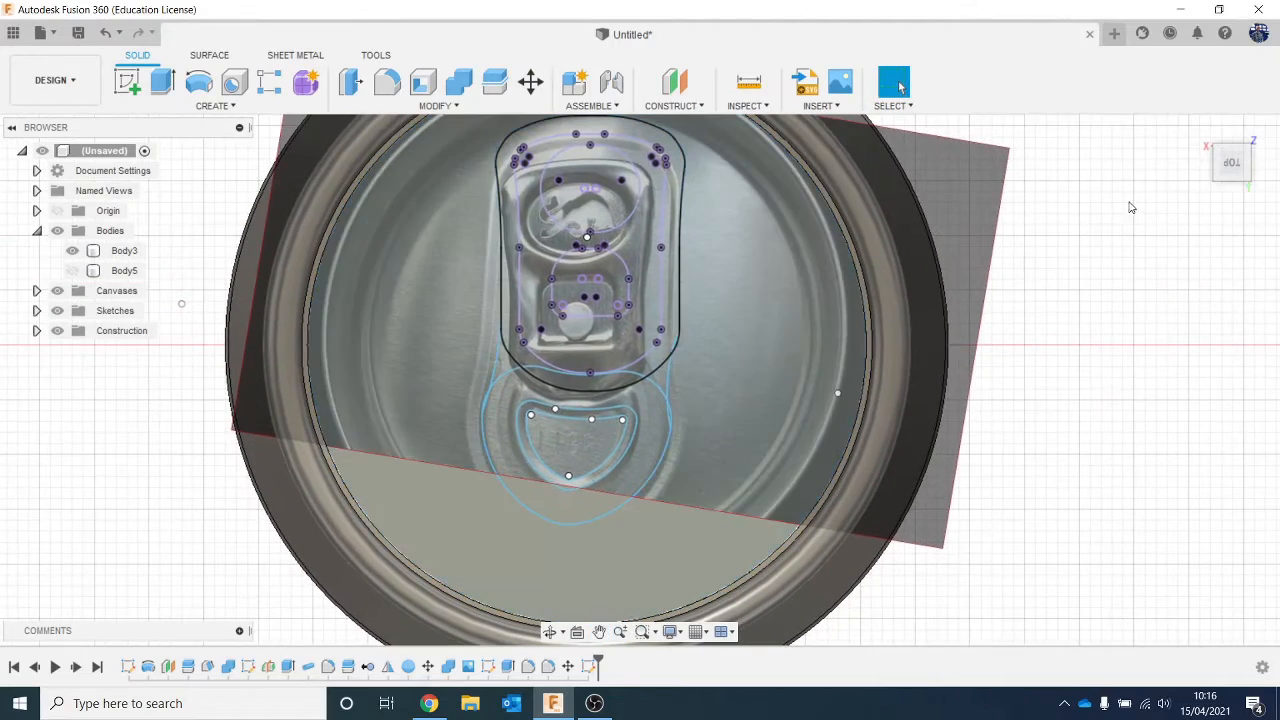
pyautogui.keyDown('shift'); pyautogui.moveTo(1238, 150); pyautogui.dragTo(1244, 120, button='middle'); pyautogui.keyUp('shift')
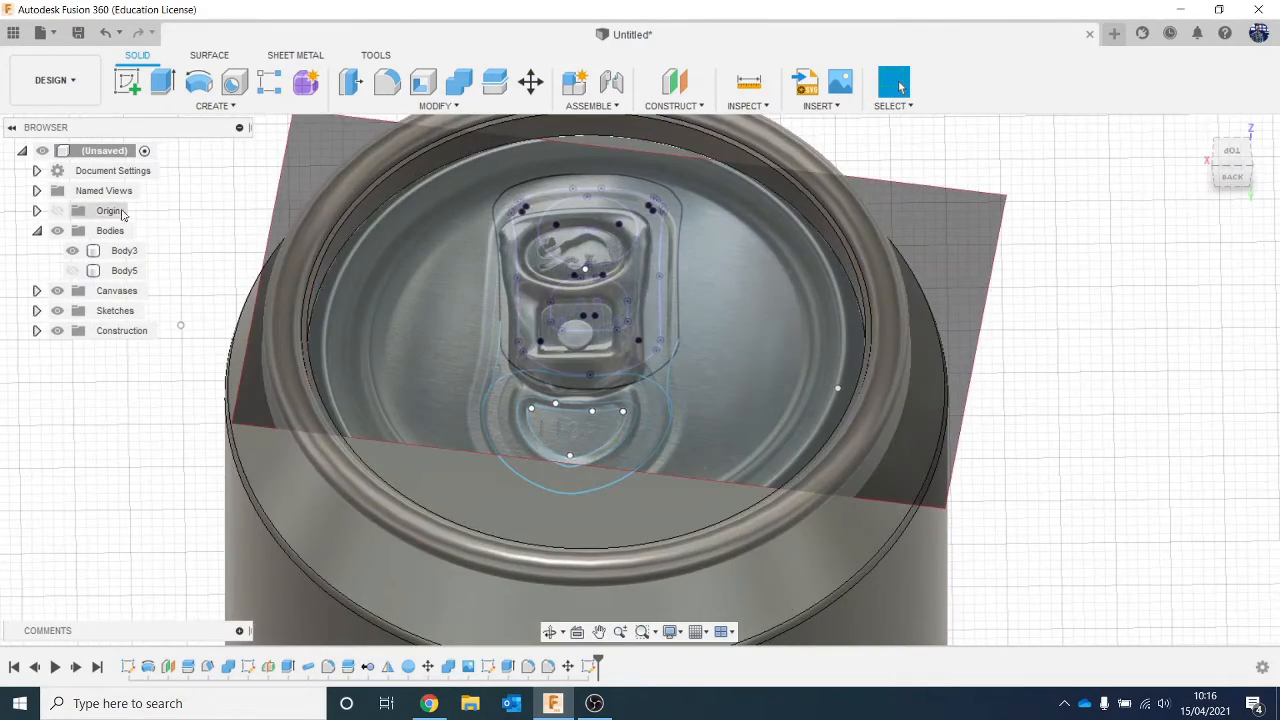
# Hide the reference canvas and extrude the narrow band between the opening's two inner outlines 1 mm as a new body
pyautogui.click(58, 291)
pyautogui.scroll(2, 433, 458)
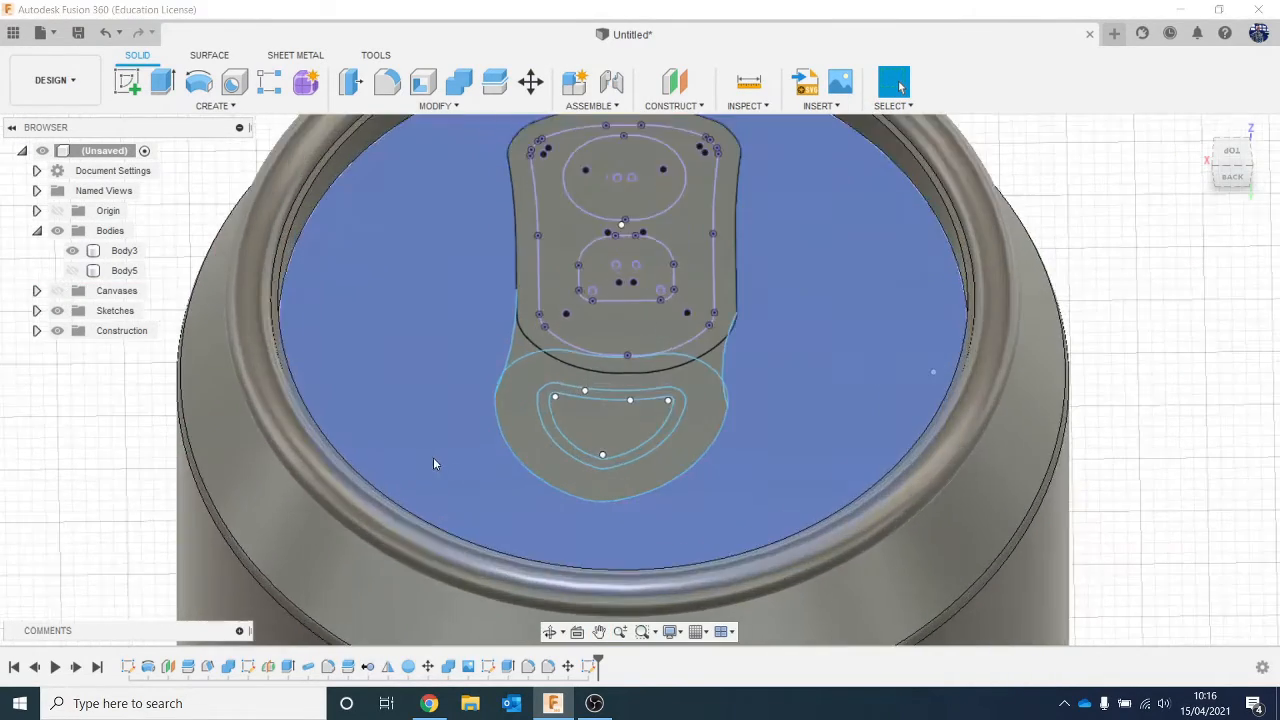
pyautogui.click(546, 423)
pyautogui.press('e')
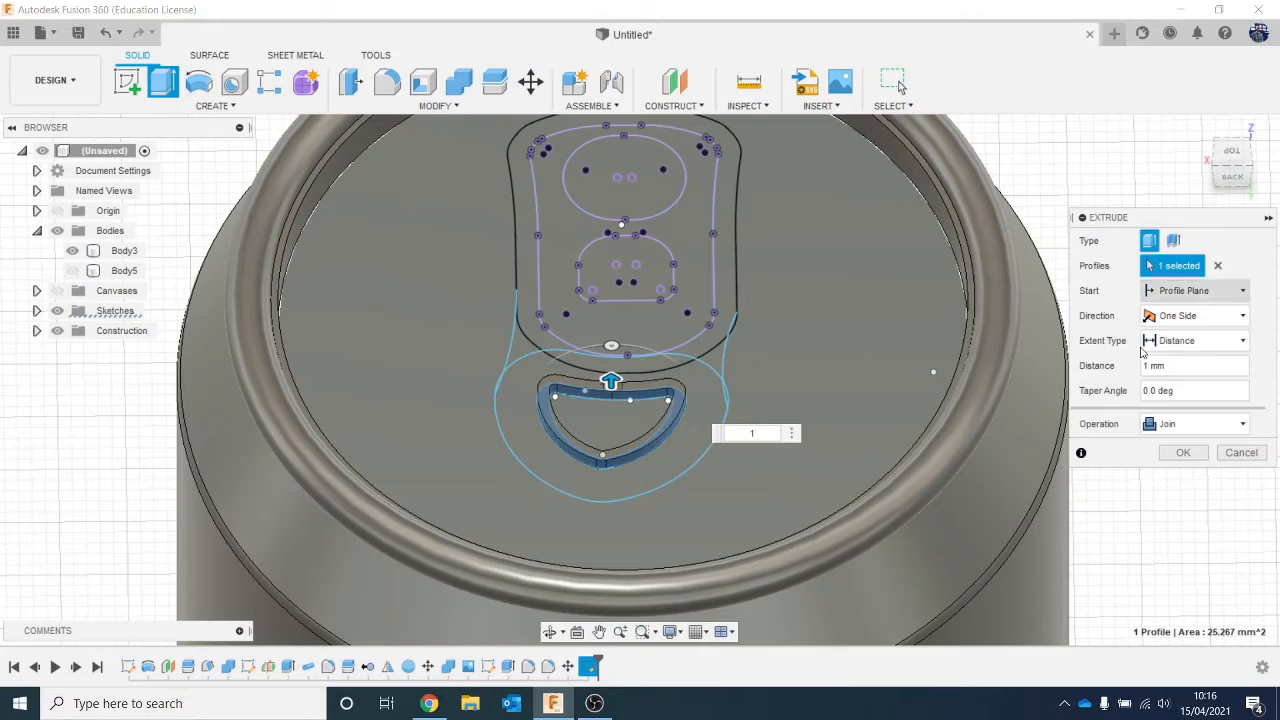
pyautogui.click(1200, 426)
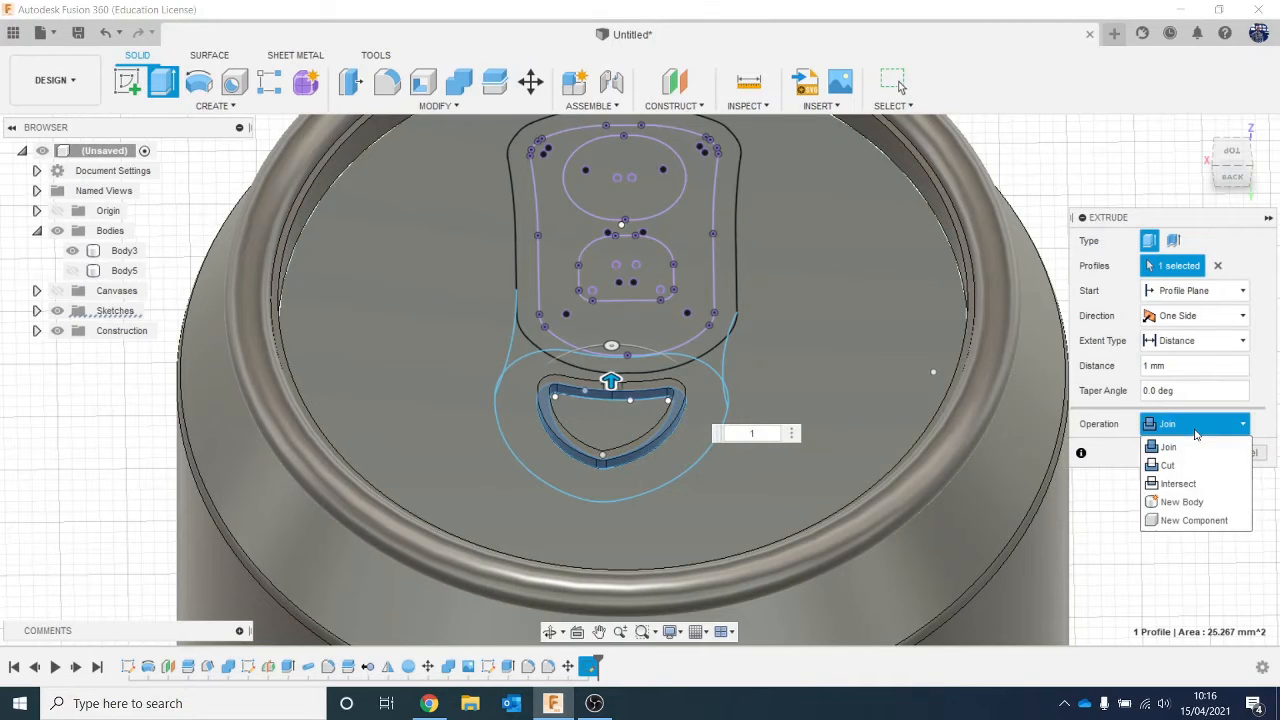
pyautogui.click(1198, 500)
pyautogui.click(1186, 454)
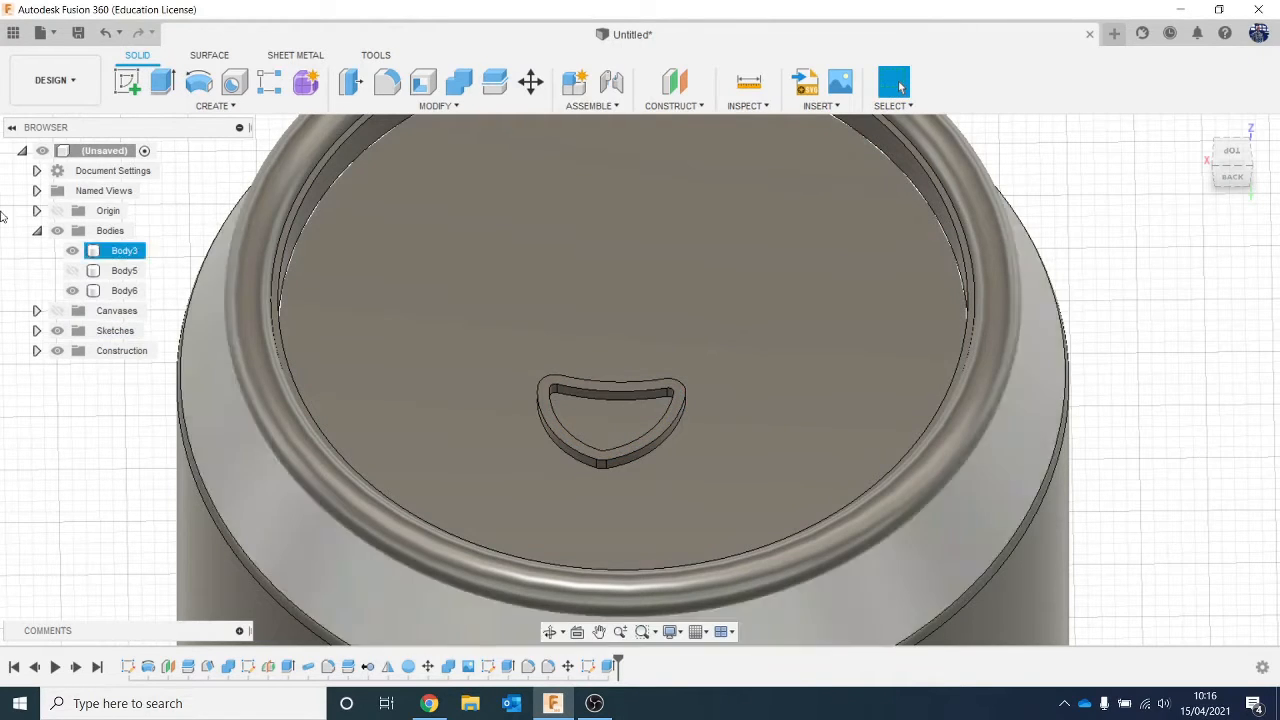
# Show the ring pull body and Sketch5 again, and view the can from the top
pyautogui.click(72, 271)
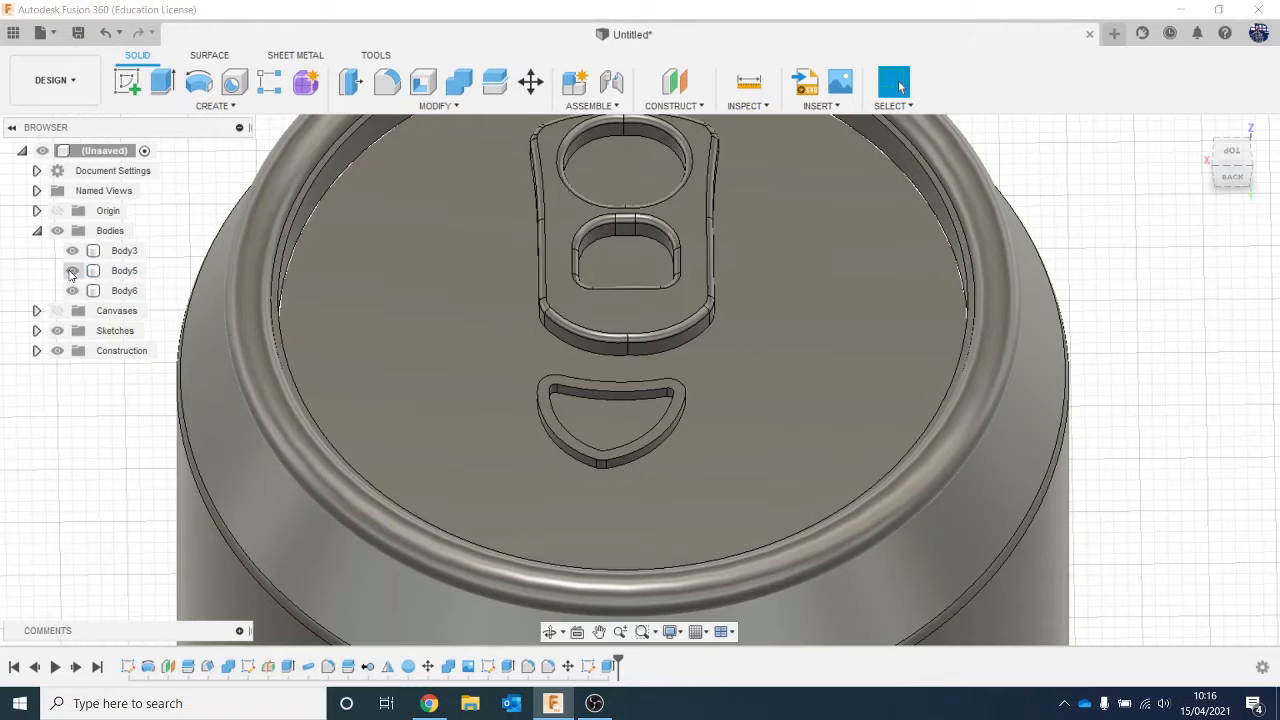
pyautogui.click(36, 330)
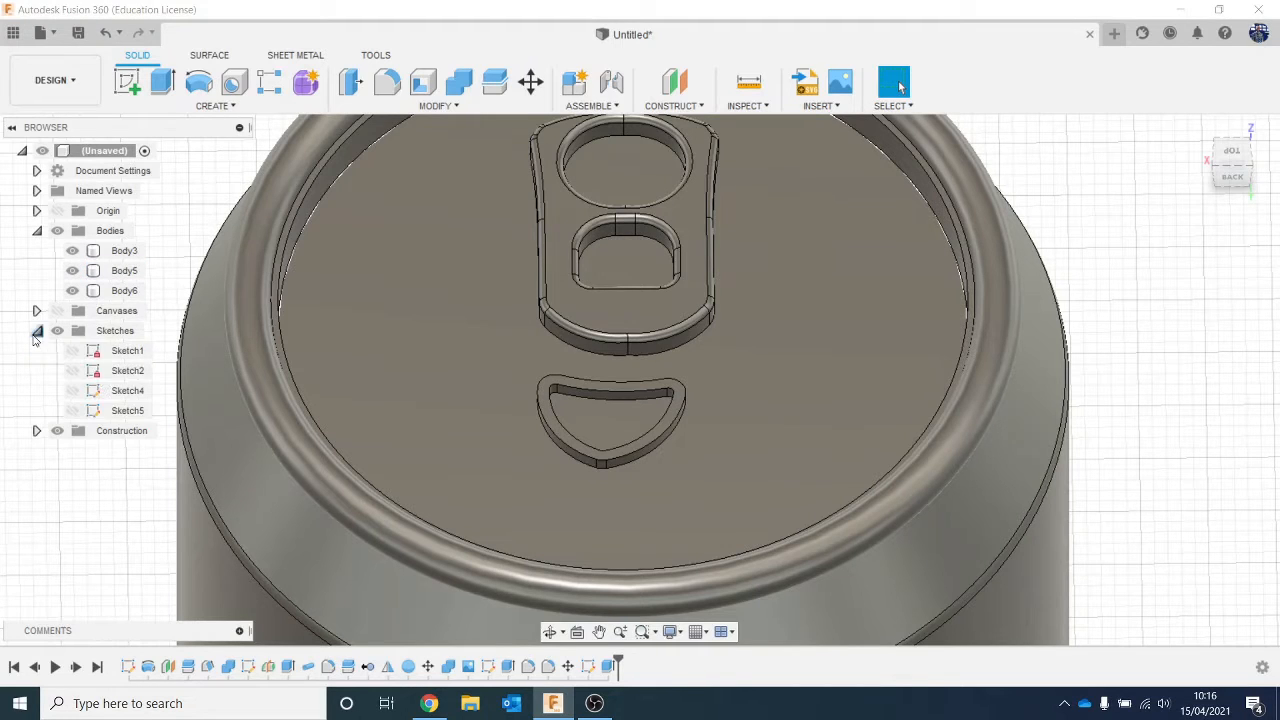
pyautogui.click(72, 411)
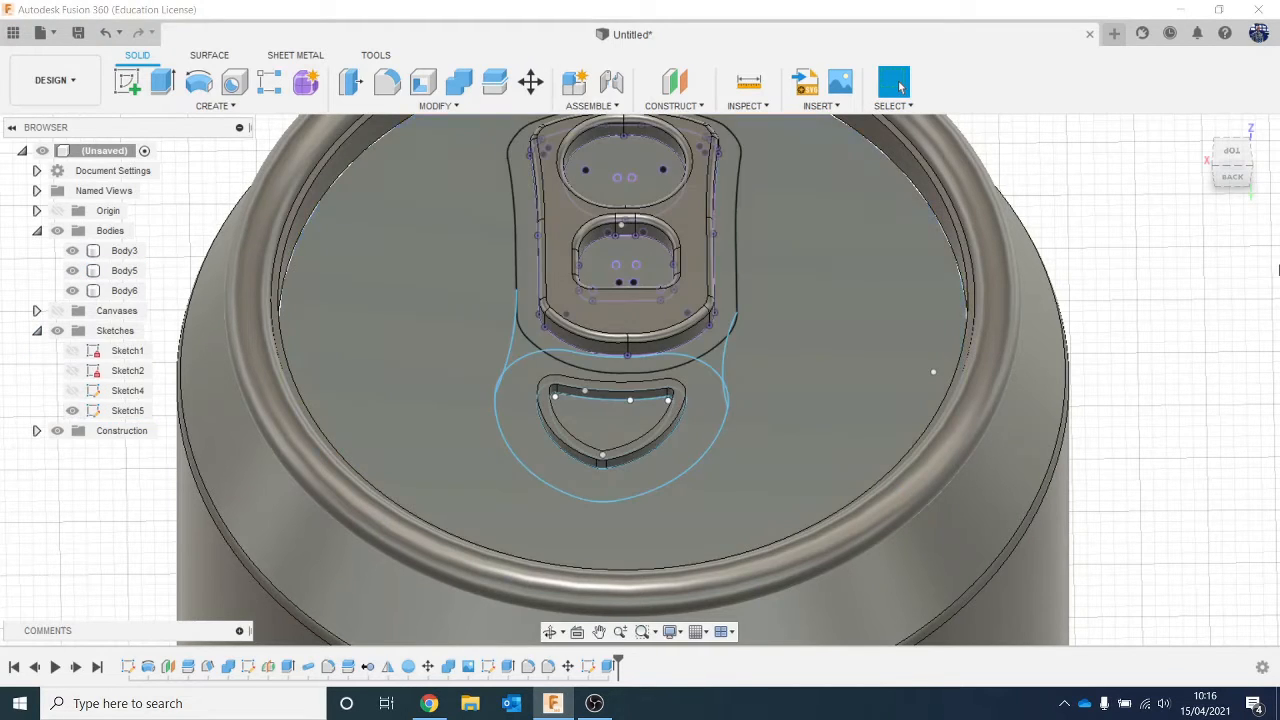
pyautogui.click(1232, 152)
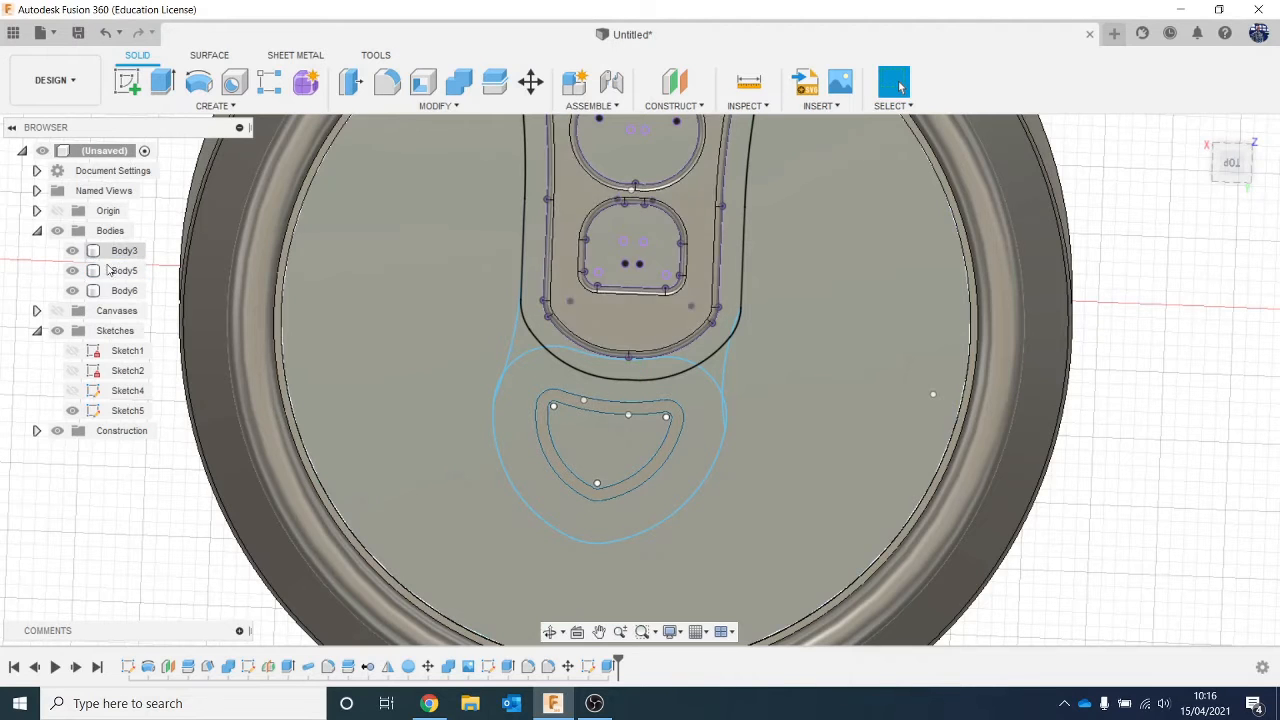
# Rotate the ring pull body by -3.5 degrees about Z and move it -0.464 mm along X
pyautogui.click(101, 274)
pyautogui.rightClick(101, 274)
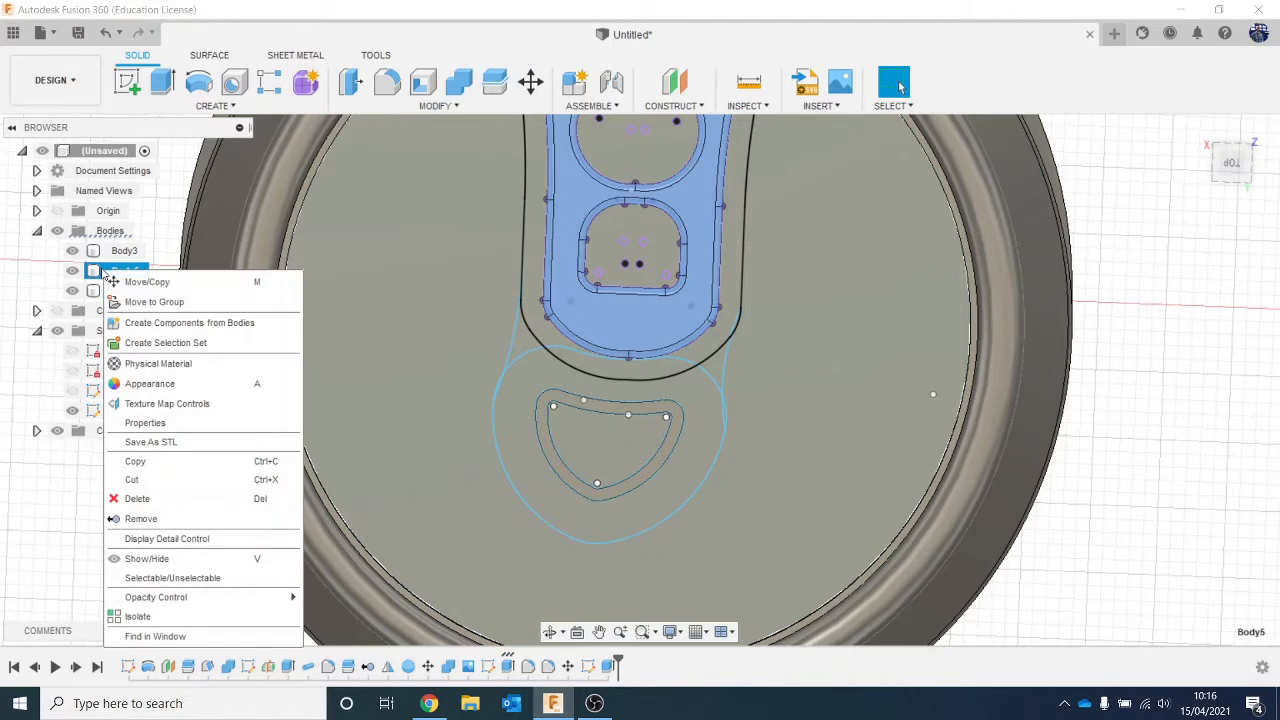
pyautogui.click(140, 284)
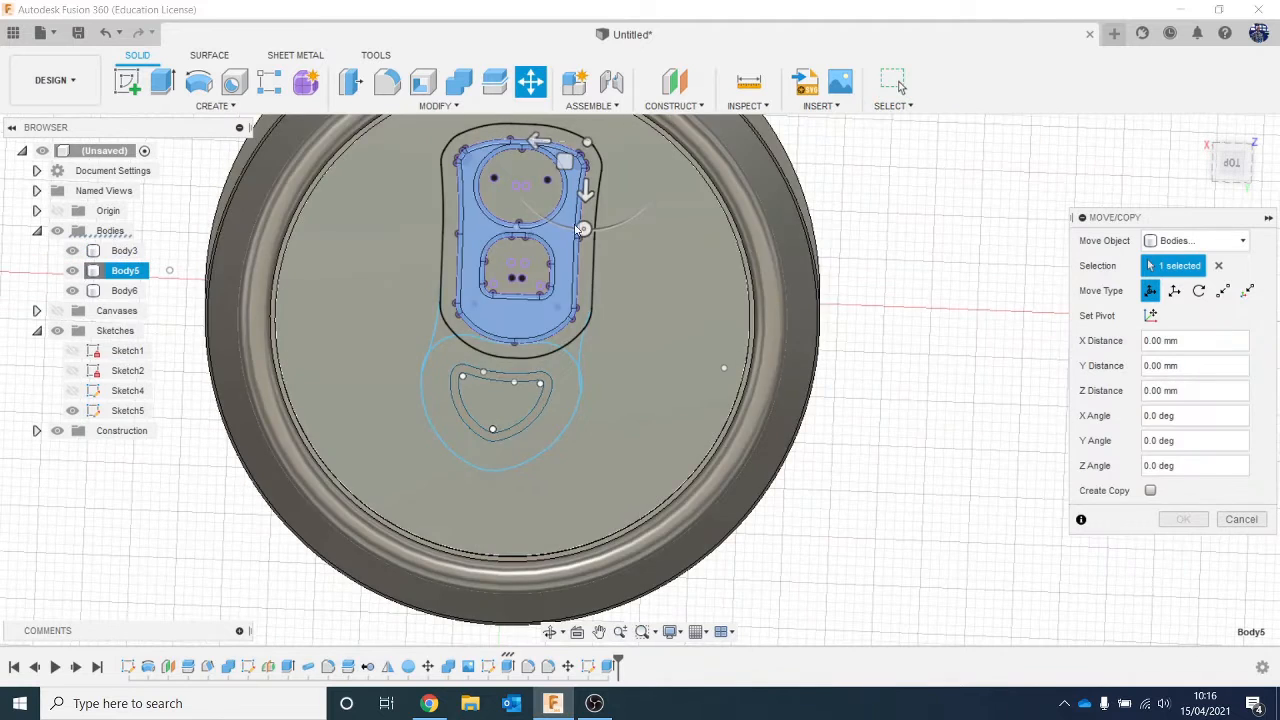
pyautogui.click(584, 229)
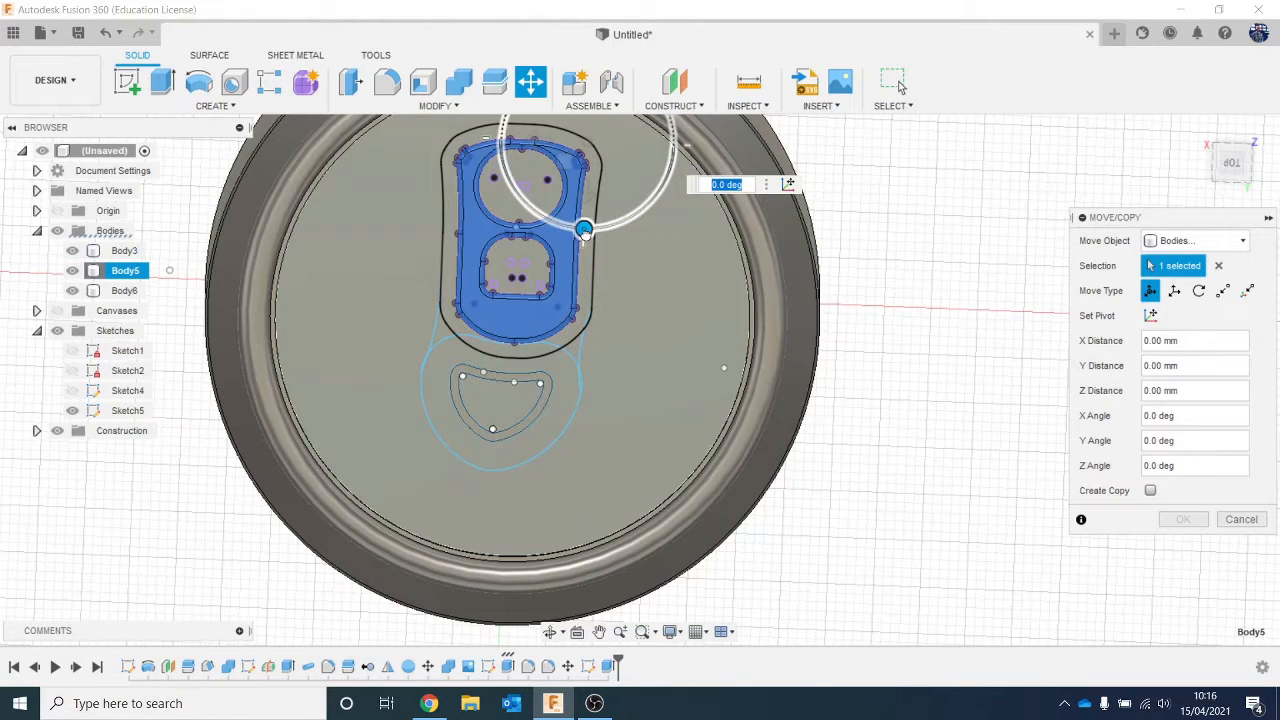
pyautogui.moveTo(585, 231); pyautogui.dragTo(580, 233)
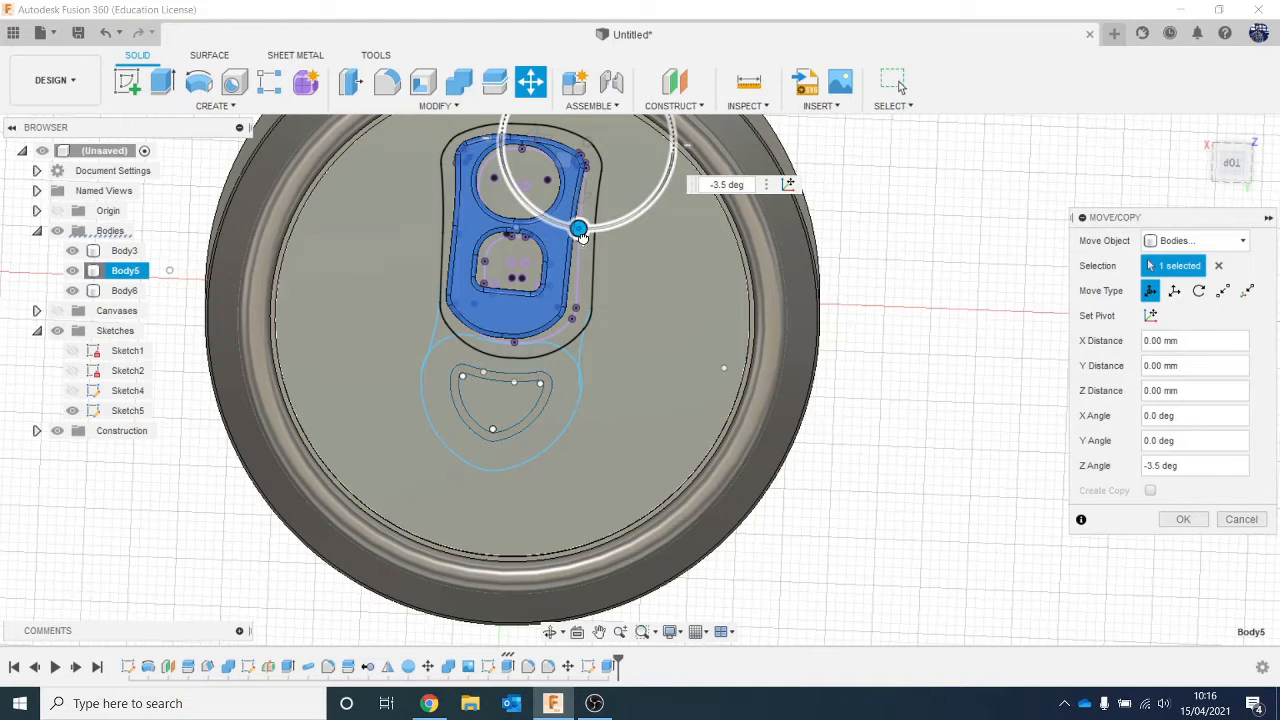
pyautogui.scroll(-2, 582, 240)
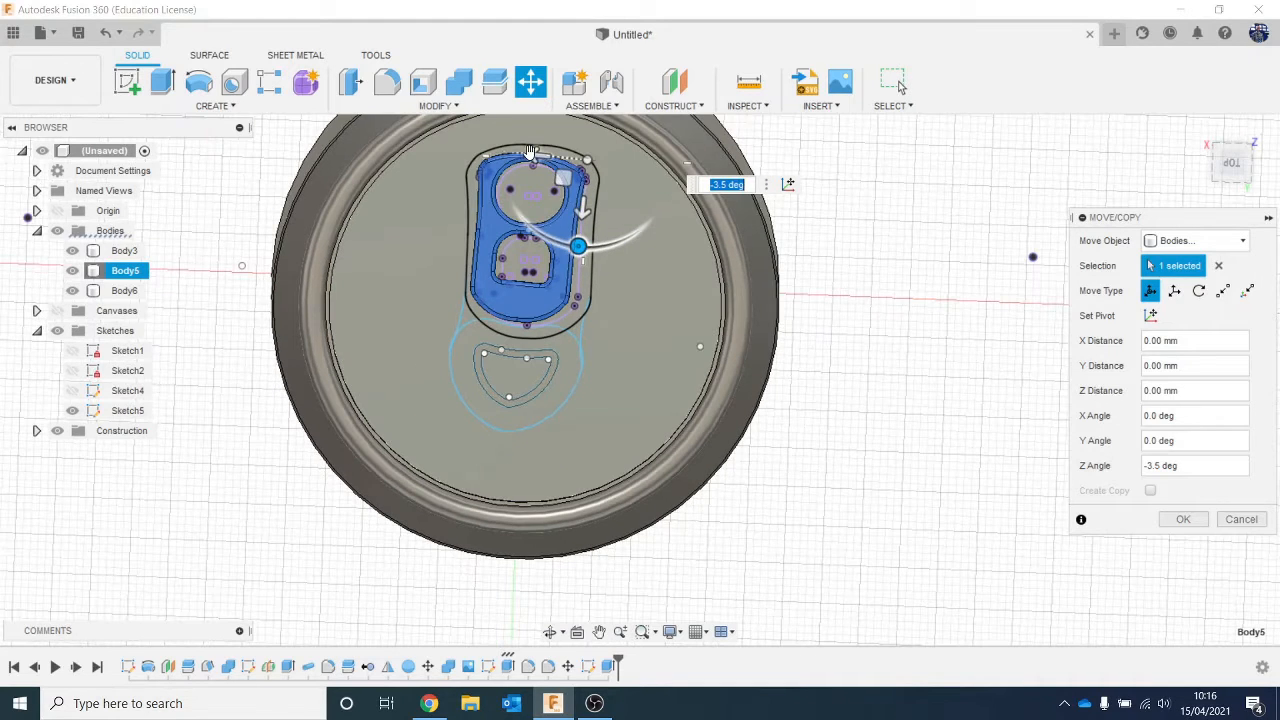
pyautogui.moveTo(531, 154); pyautogui.dragTo(537, 155)
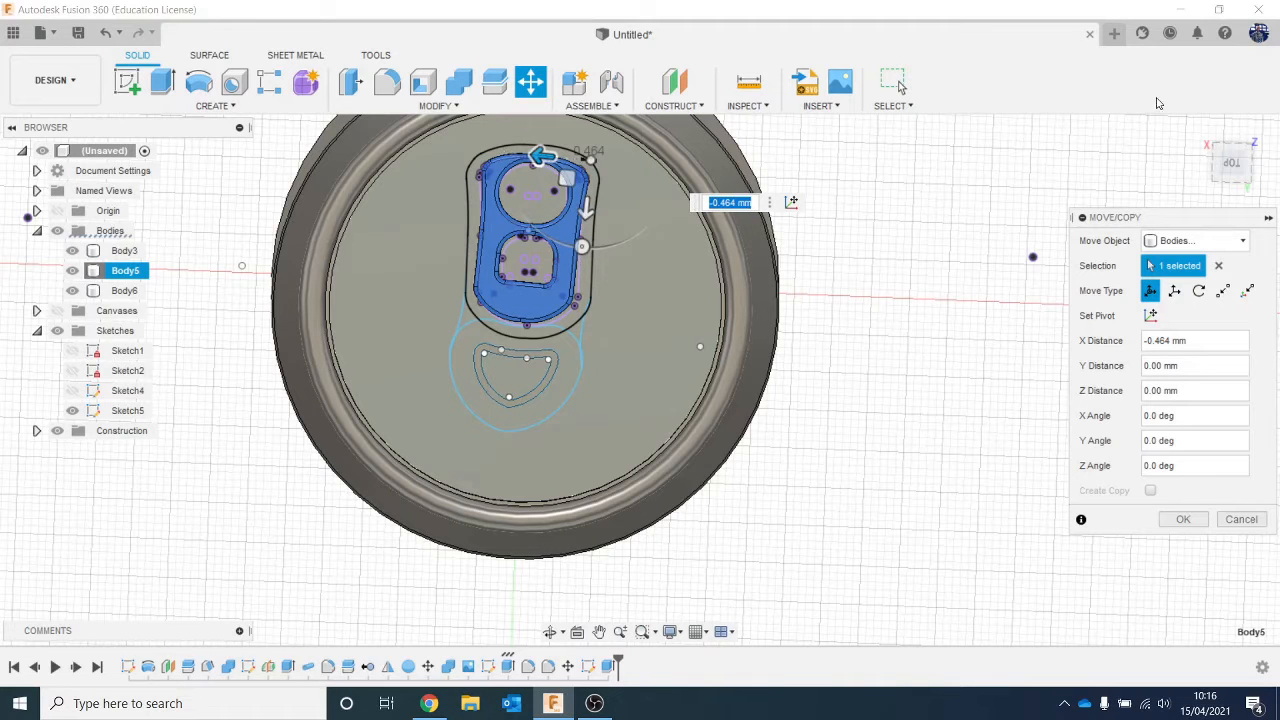
pyautogui.click(1182, 519)
# Reopen Sketch5 for editing, turn the top view so the opening lies below the ring pull, and hide the ring pull body
pyautogui.scroll(2, 714, 360)
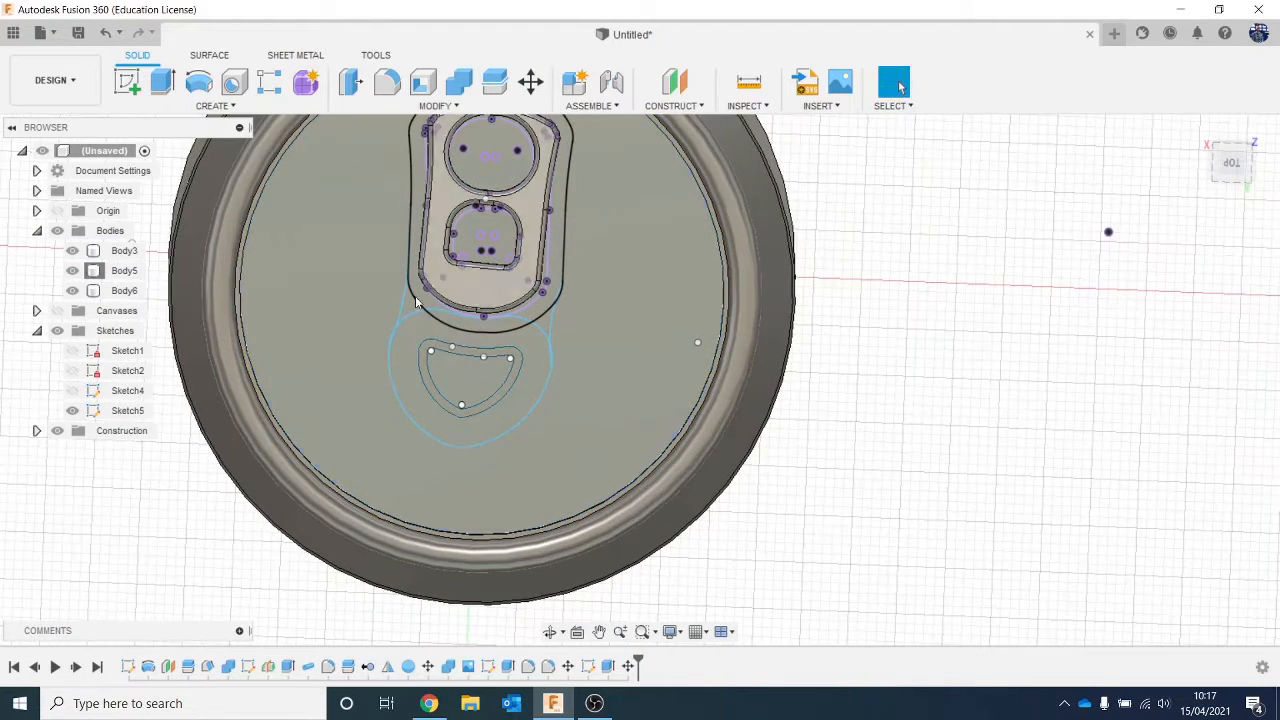
pyautogui.moveTo(554, 437); pyautogui.dragTo(571, 477, button='middle')
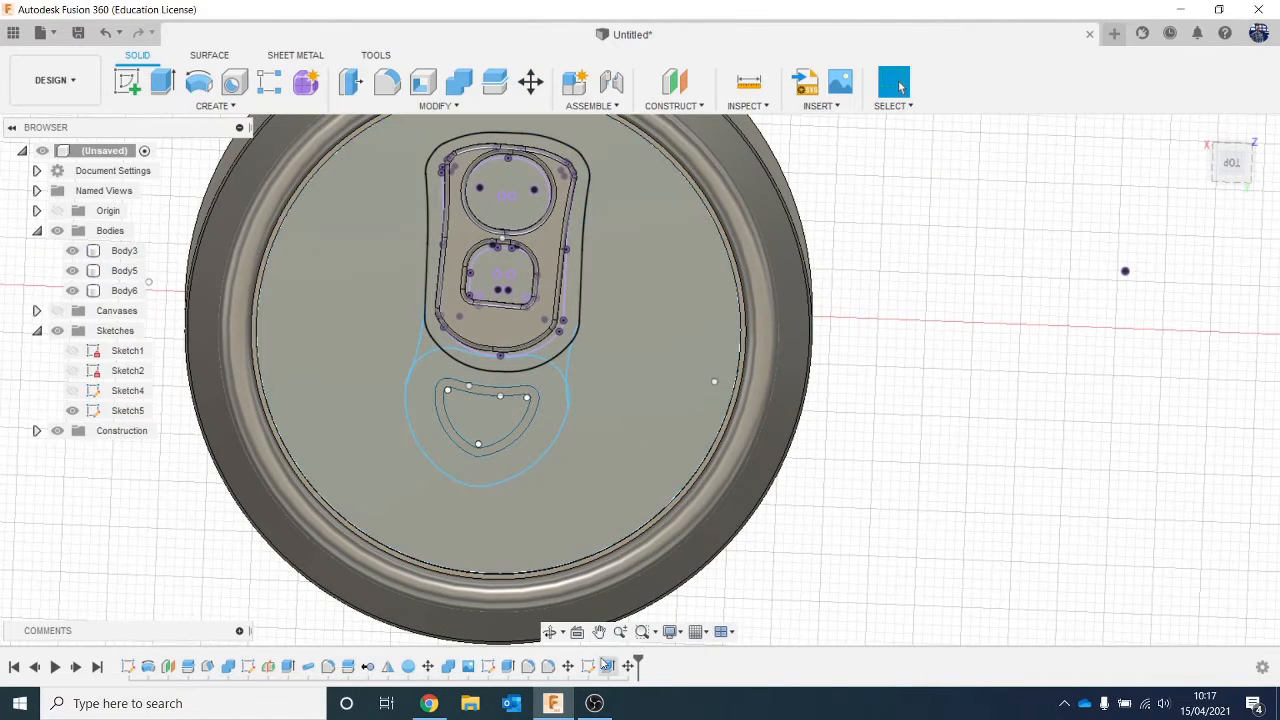
pyautogui.click(590, 667)
pyautogui.rightClick(590, 667)
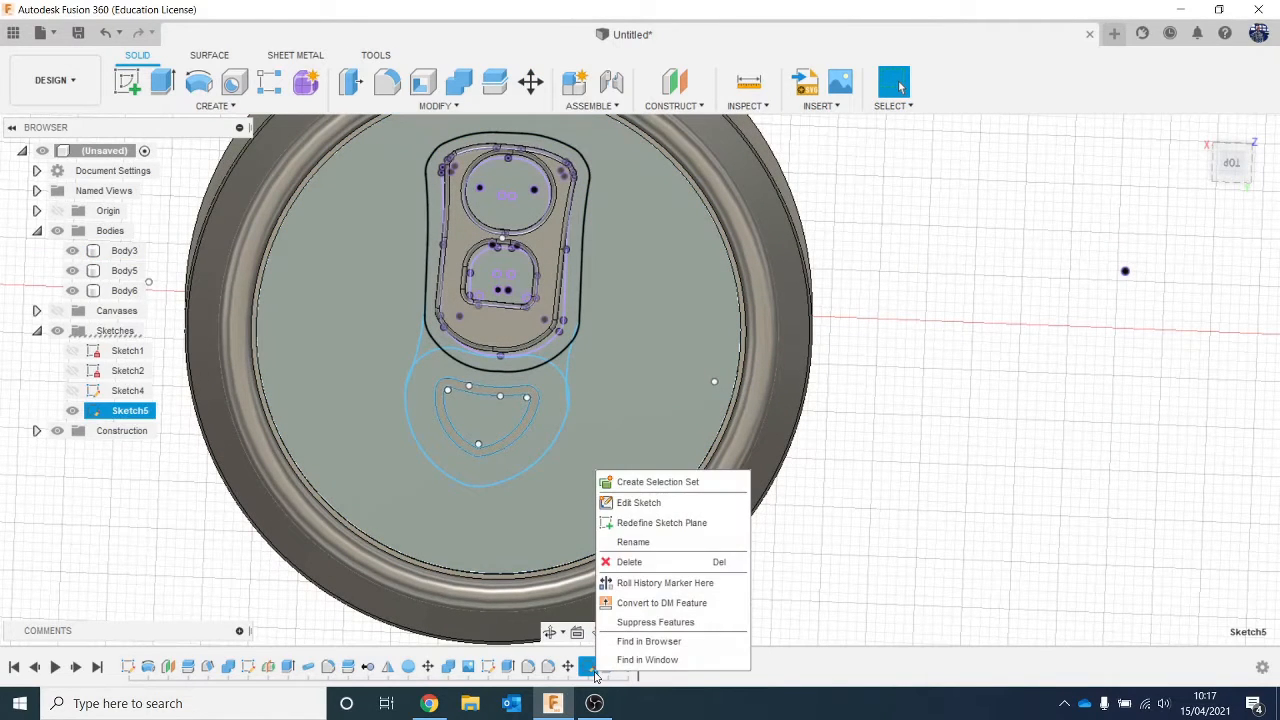
pyautogui.click(640, 502)
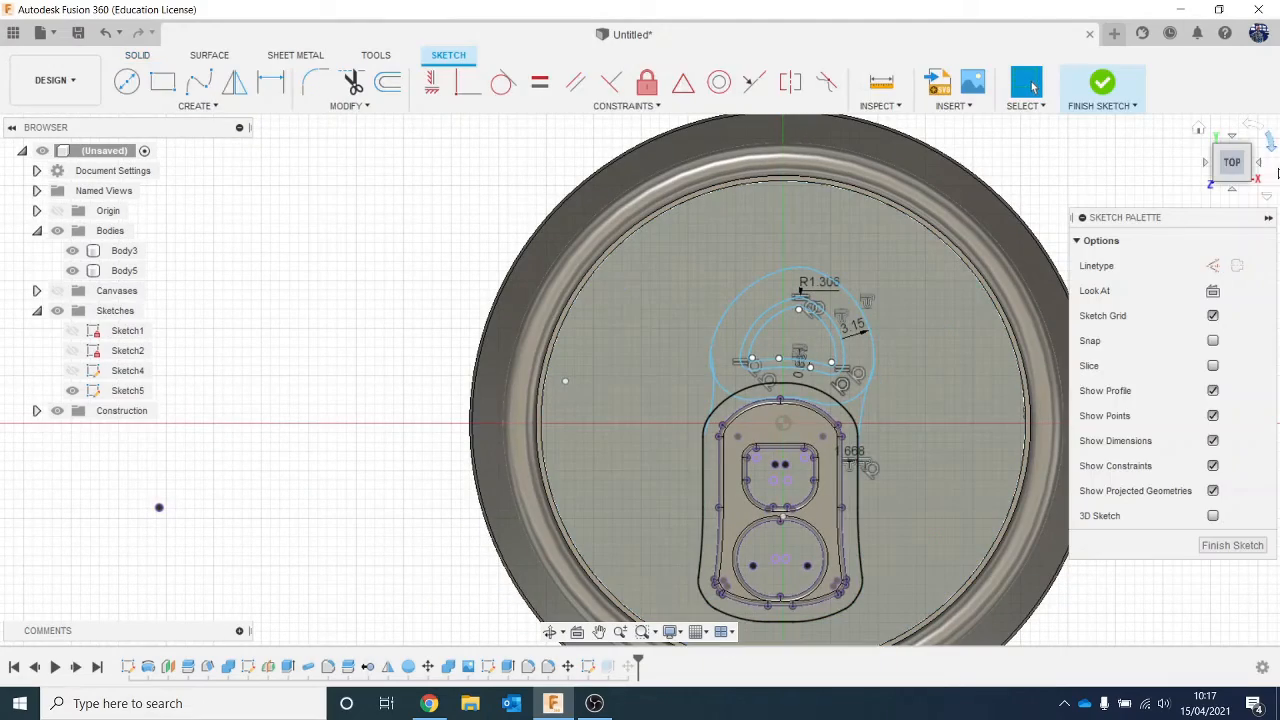
pyautogui.click(1270, 140)
pyautogui.click(1270, 140)
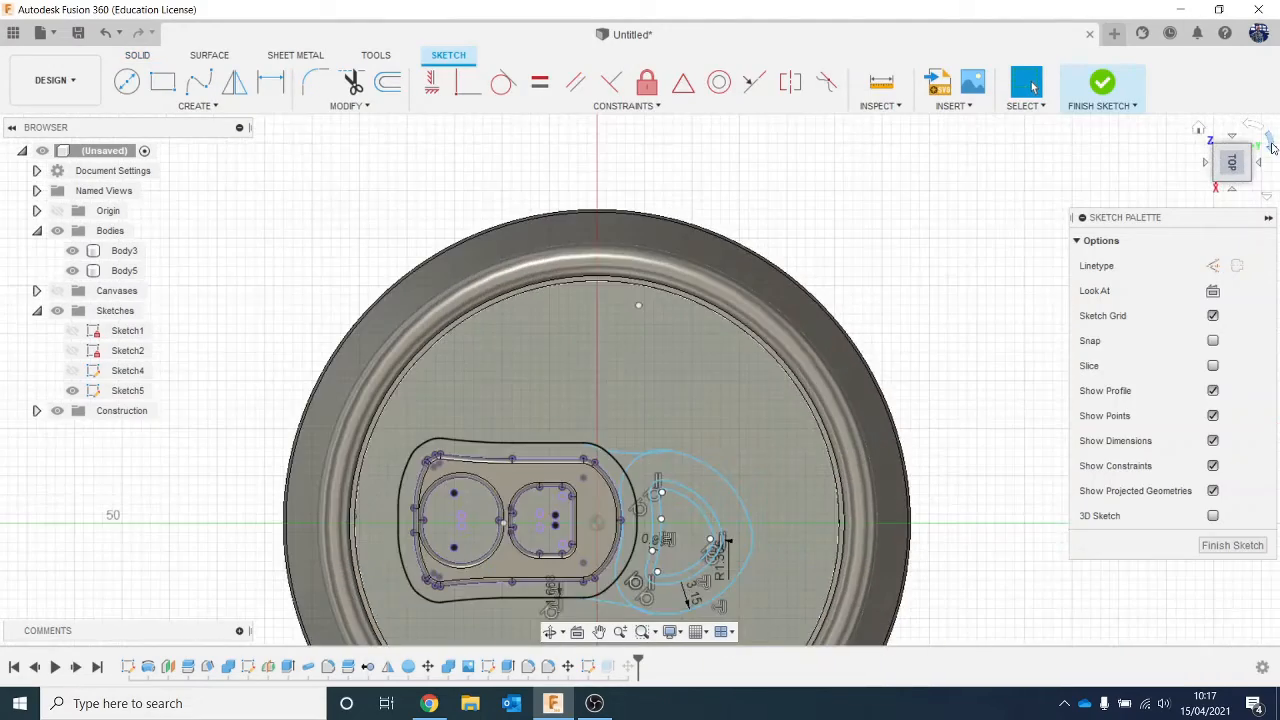
pyautogui.scroll(3, 436, 398)
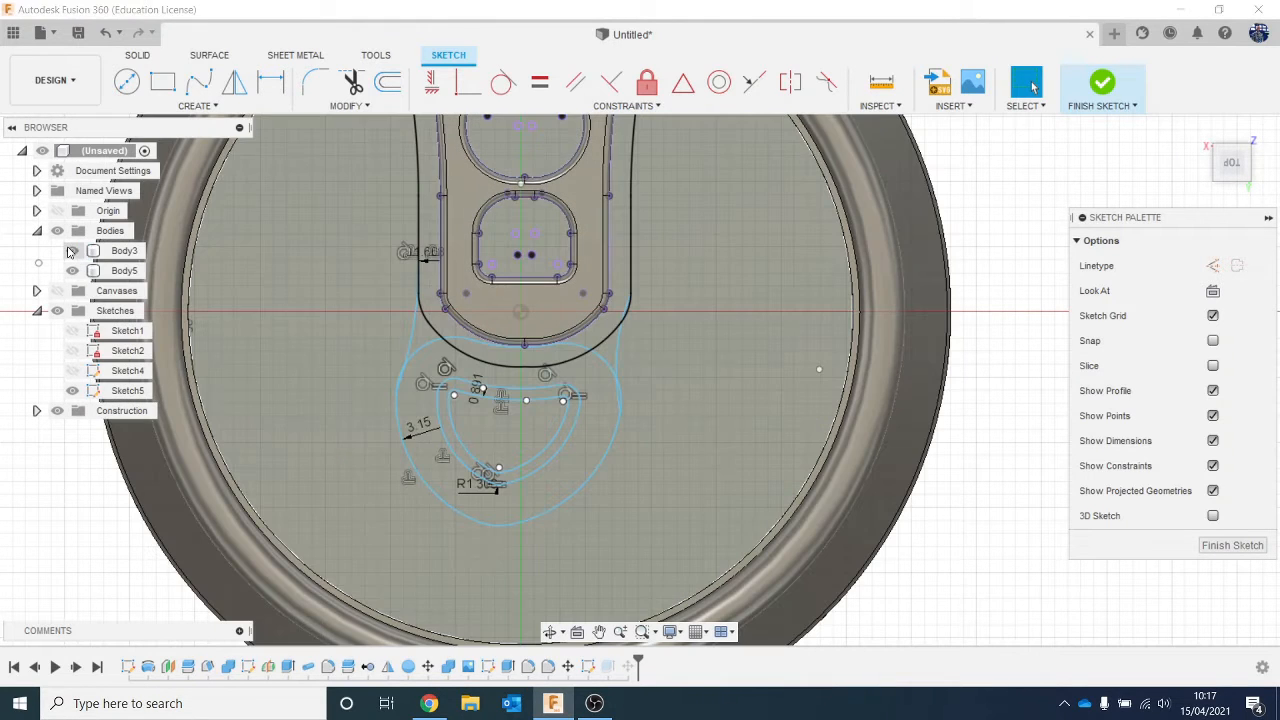
pyautogui.click(72, 271)
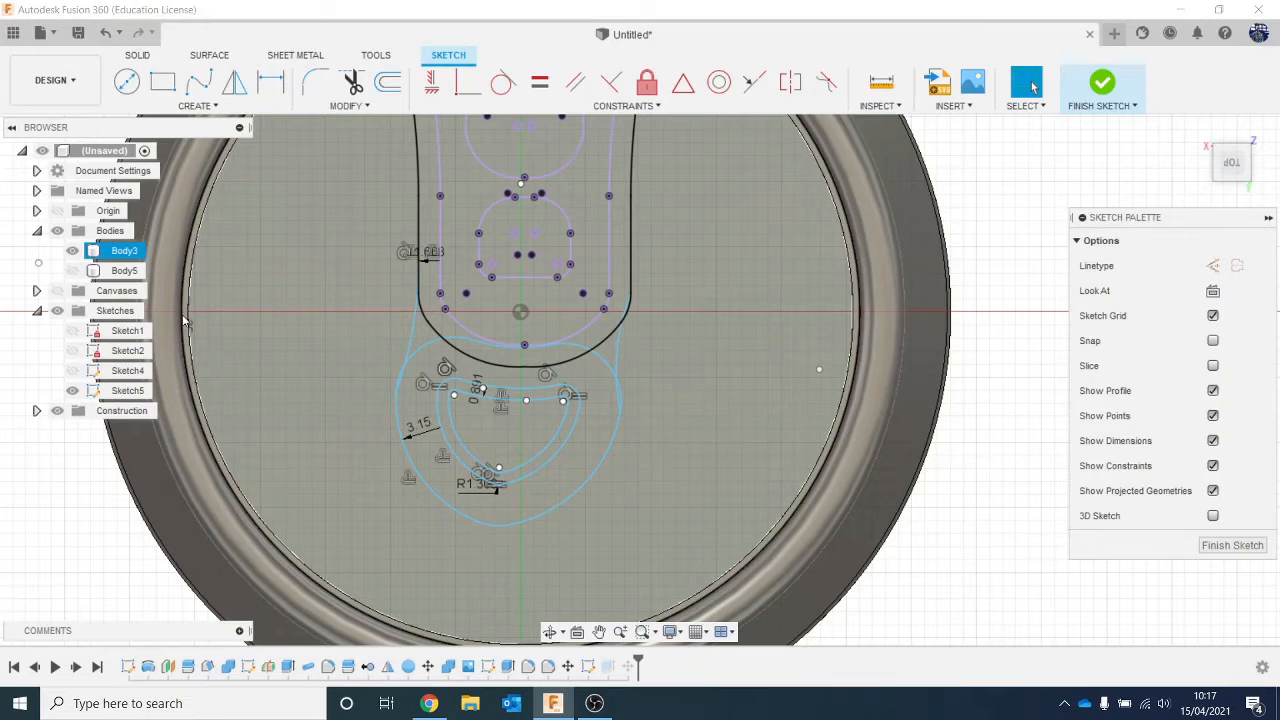
# Trim the overlapping curve segments and short stubs where the side arcs join the ring pull's offset outline to the opening's outer outline
pyautogui.press('t')
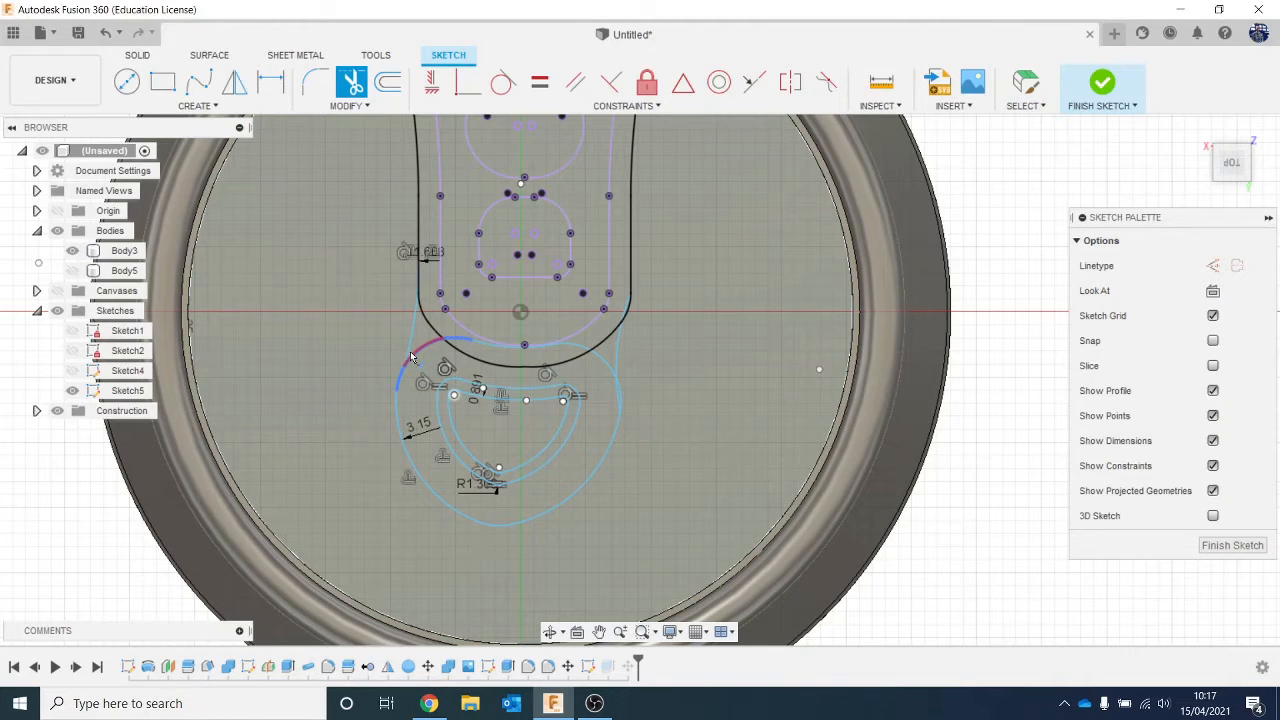
pyautogui.click(460, 376)
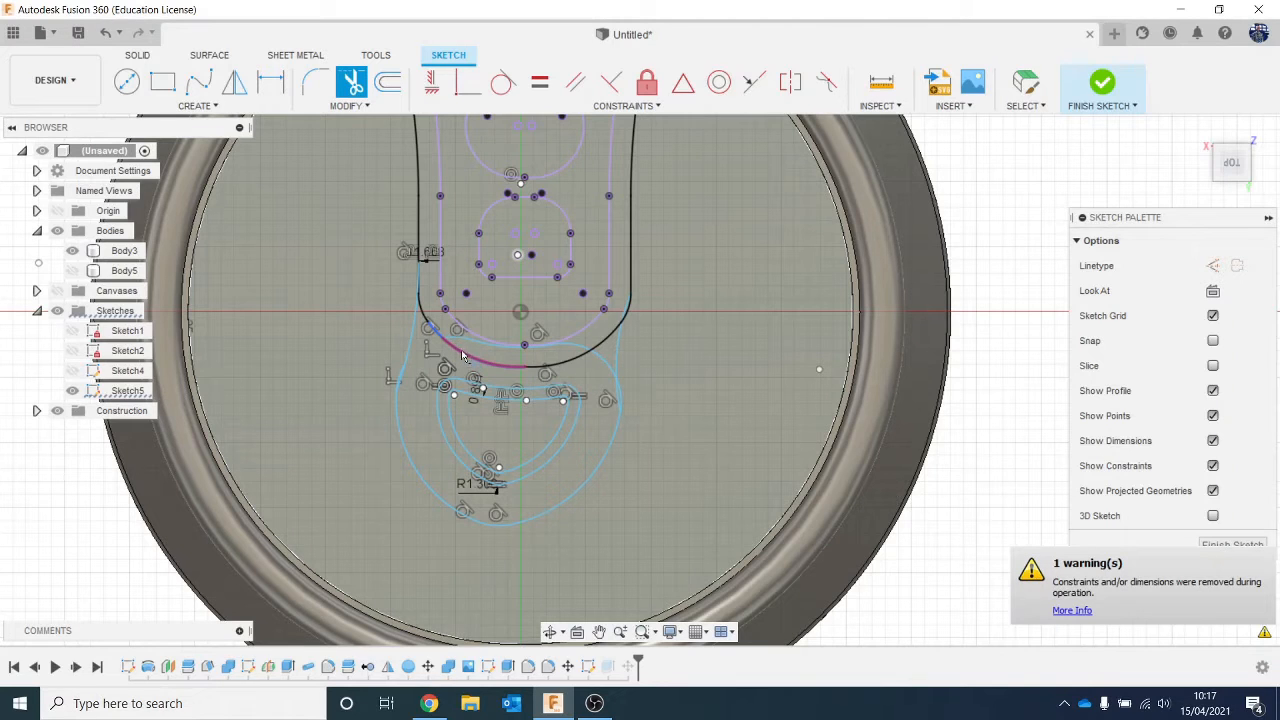
pyautogui.click(617, 352)
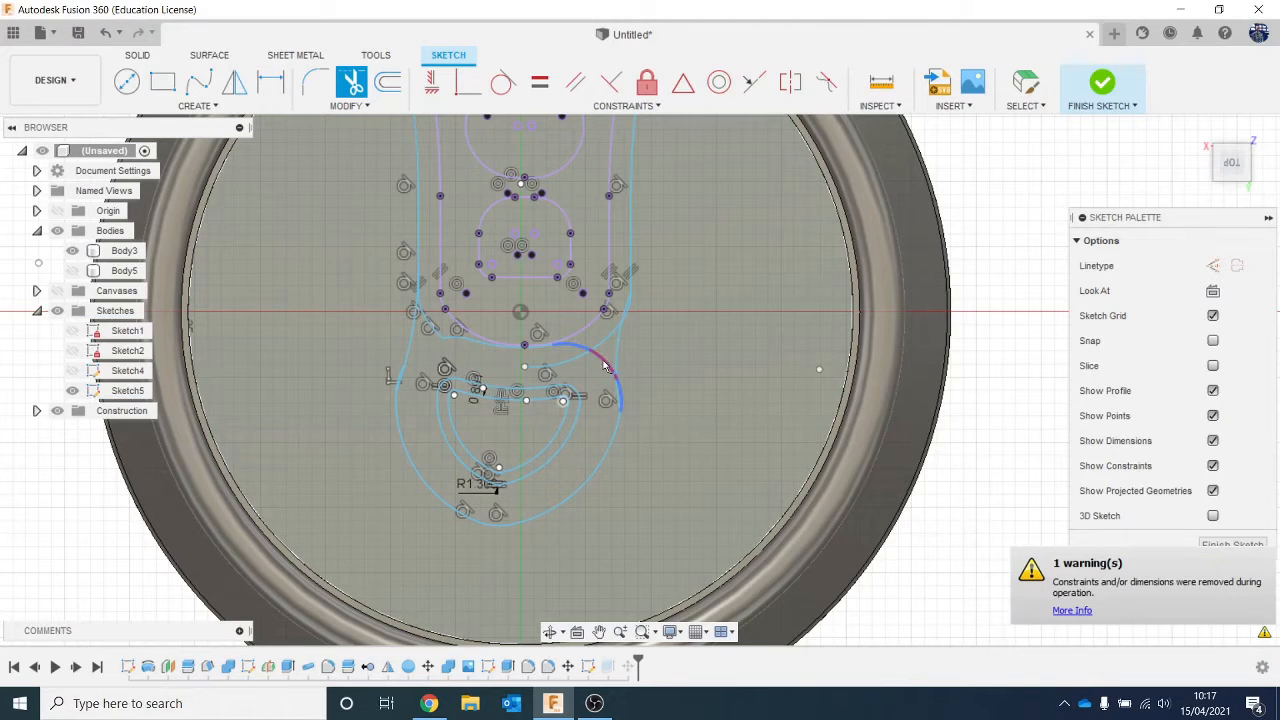
pyautogui.click(620, 398)
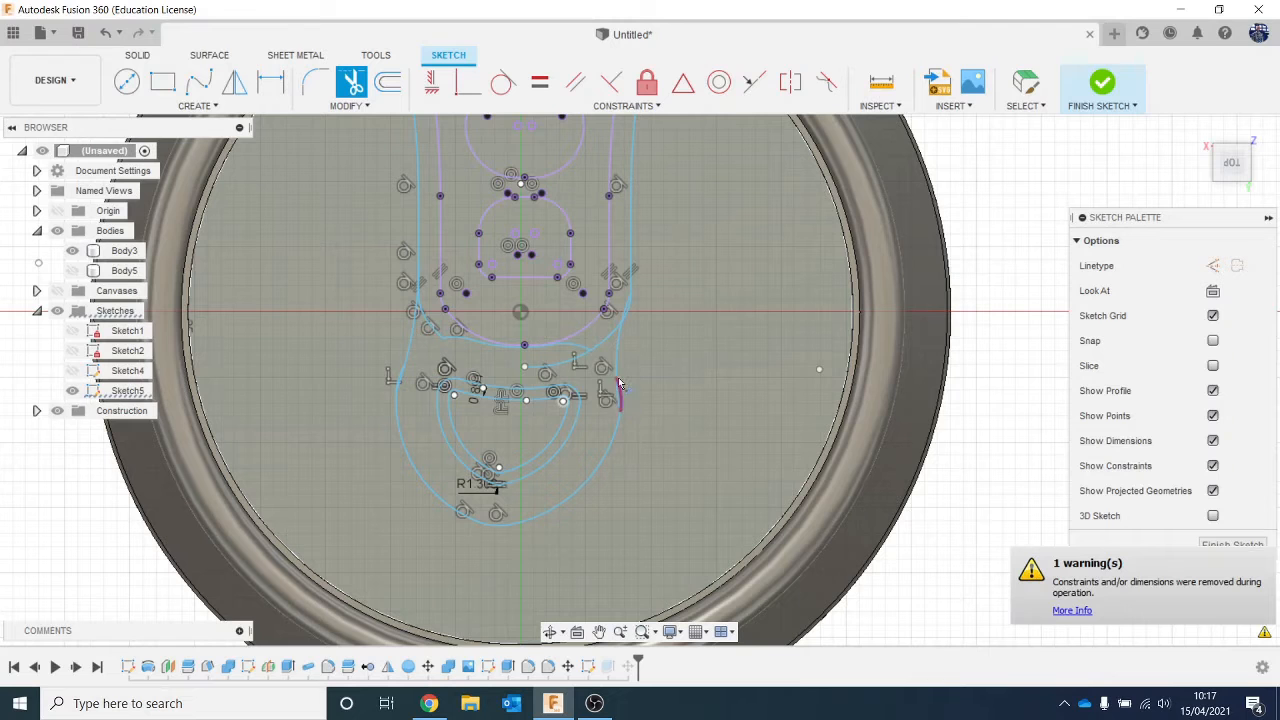
pyautogui.scroll(3, 632, 425)
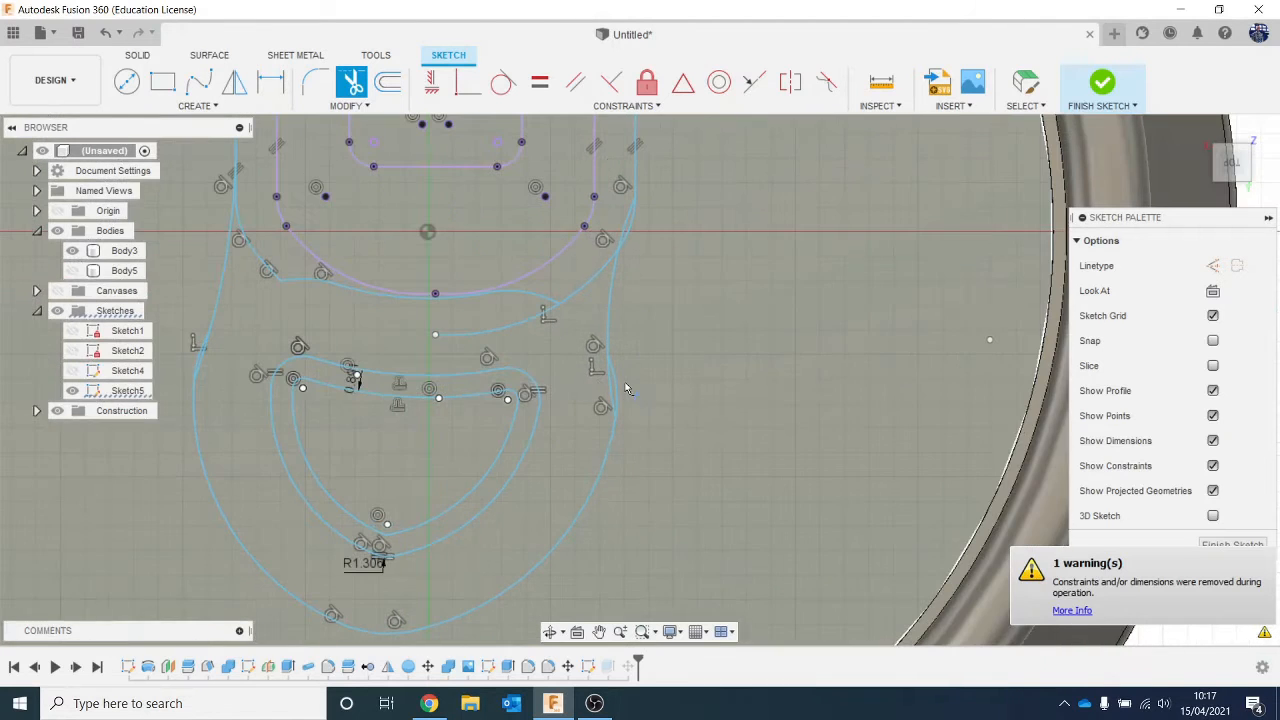
pyautogui.click(621, 388)
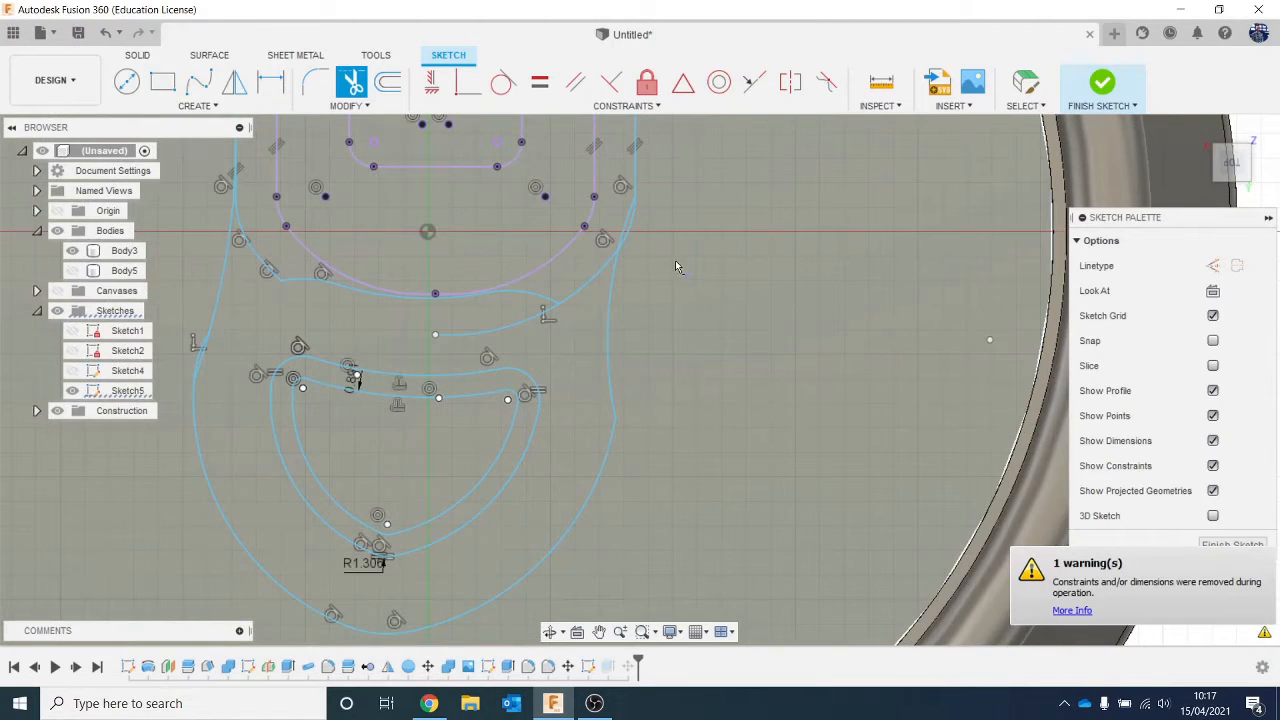
pyautogui.click(200, 348)
pyautogui.click(509, 328)
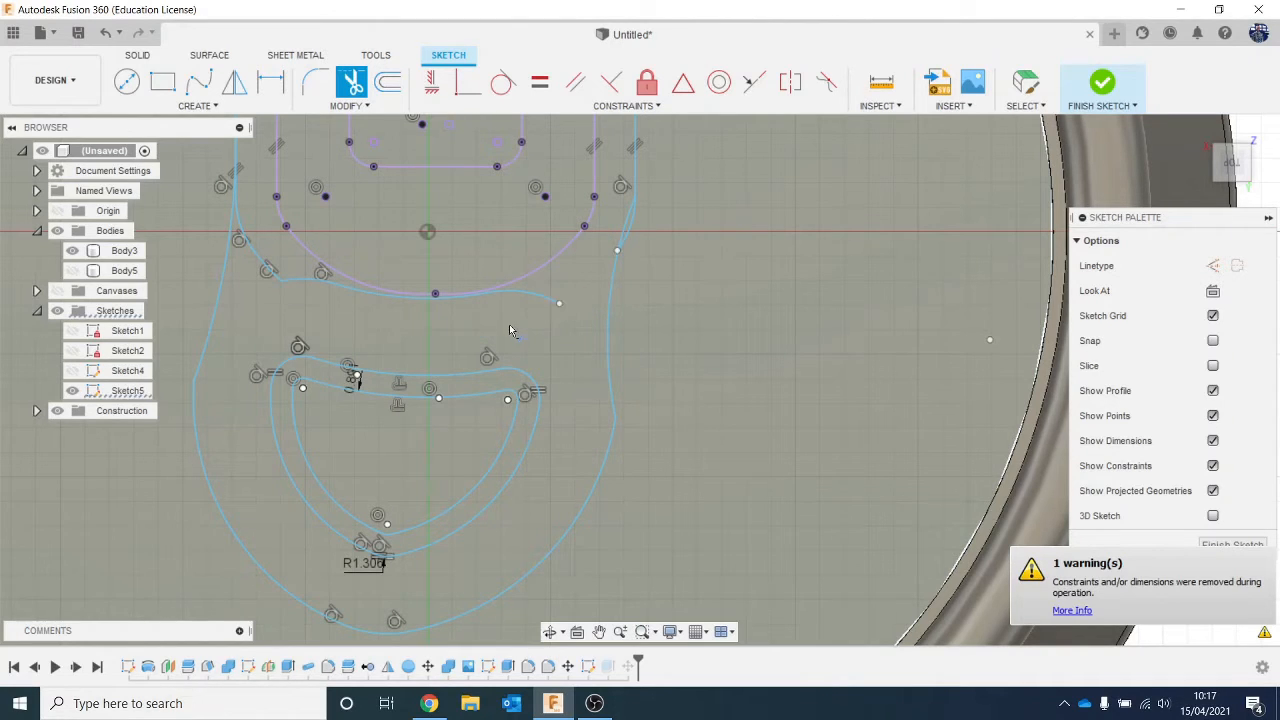
# Trim the remaining corner and crossing segments between ring pull and opening to leave one continuous outer outline around both
pyautogui.scroll(-2, 459, 290)
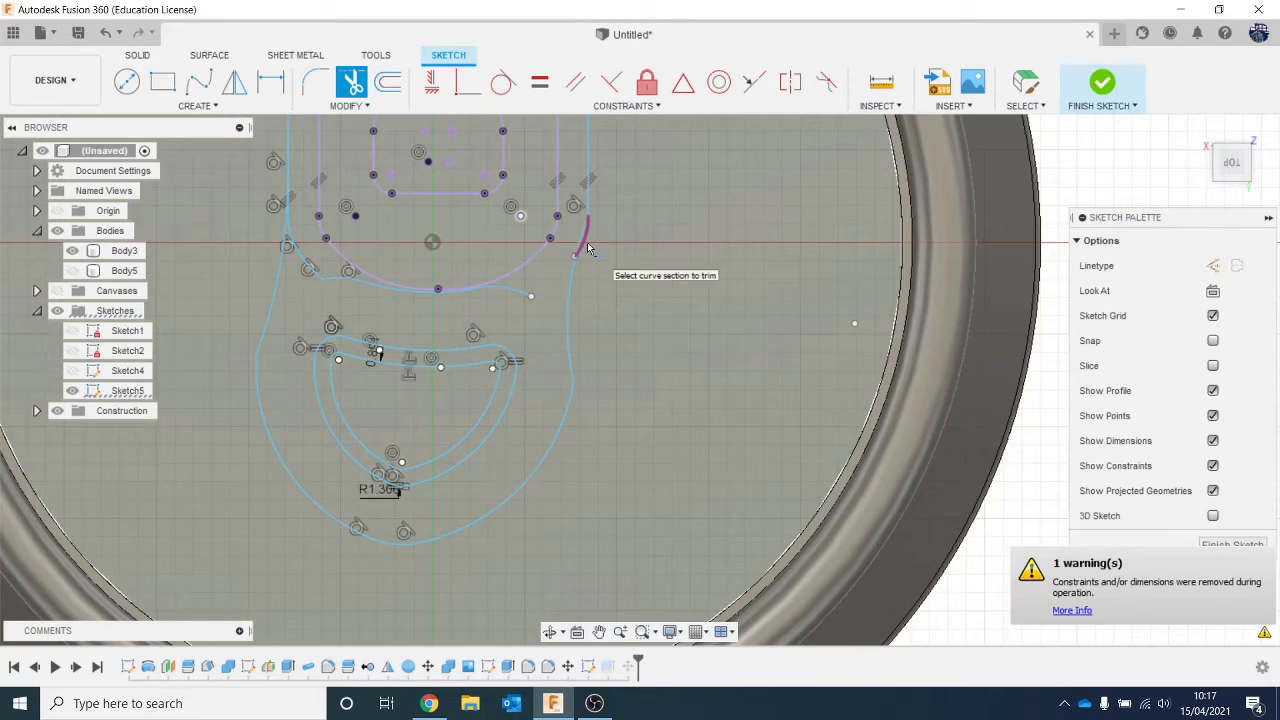
pyautogui.scroll(-3, 413, 250)
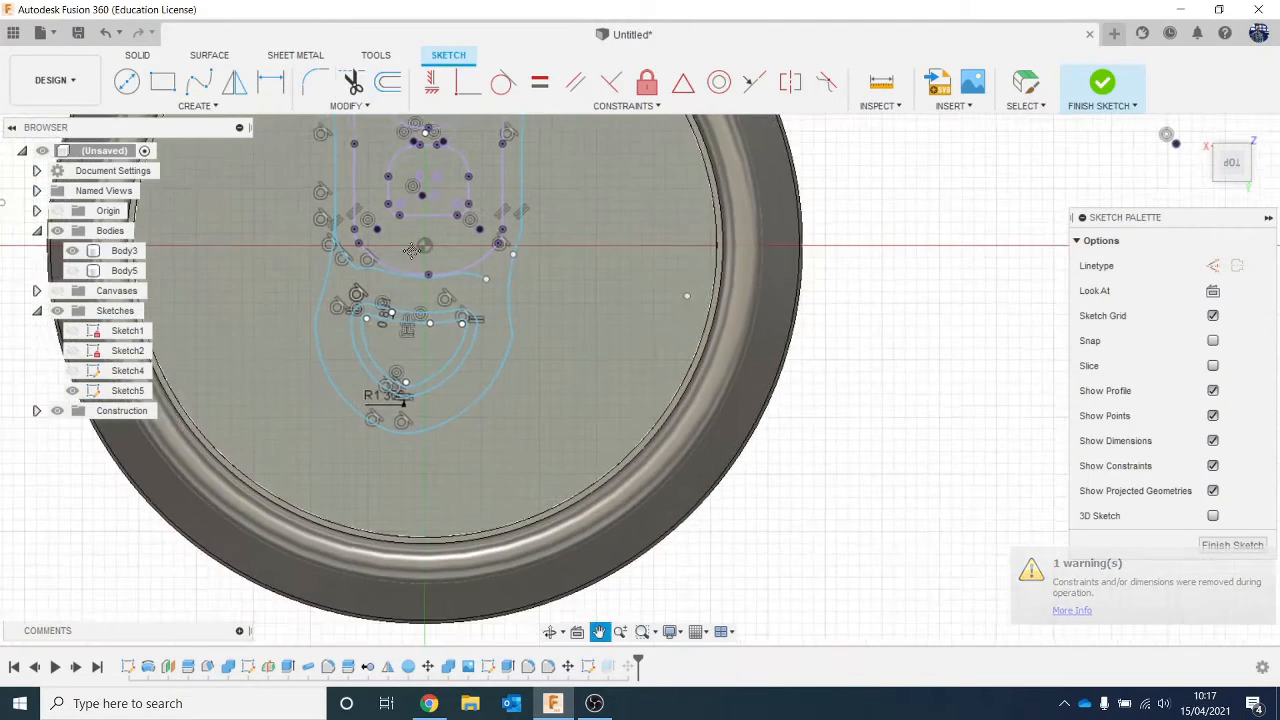
pyautogui.scroll(2, 445, 395)
pyautogui.scroll(2, 358, 404)
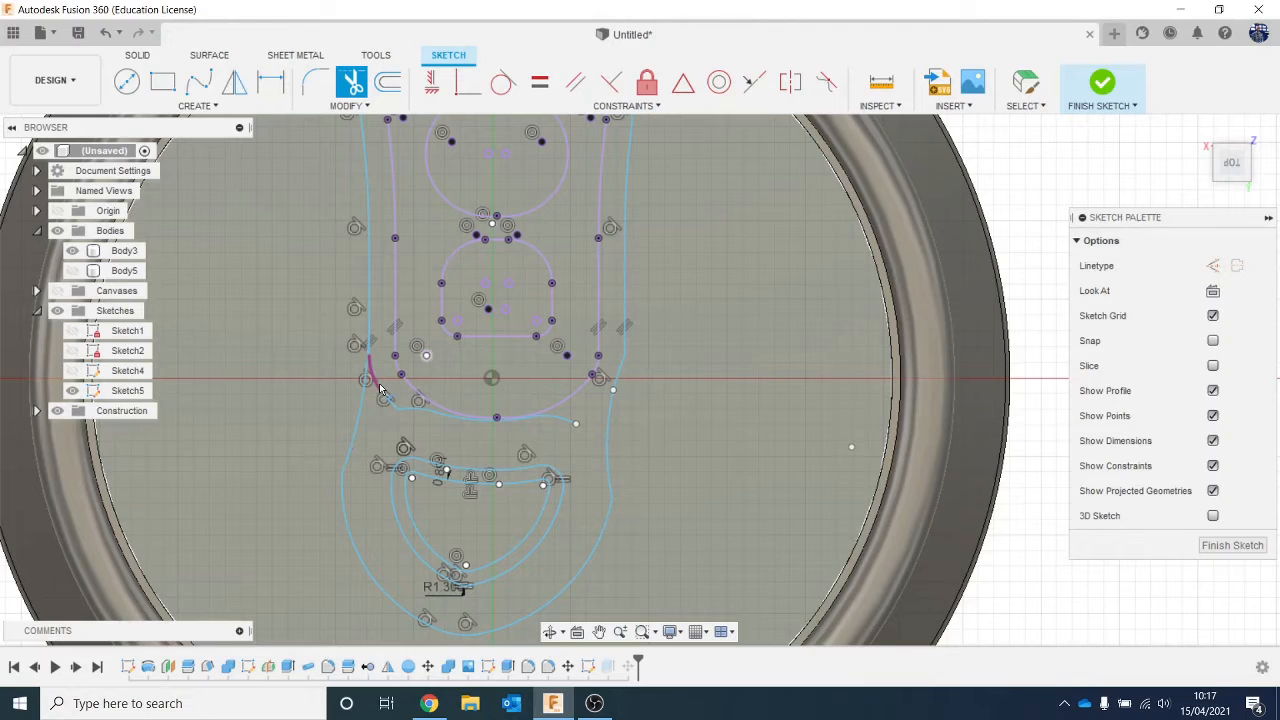
pyautogui.click(400, 416)
pyautogui.click(396, 419)
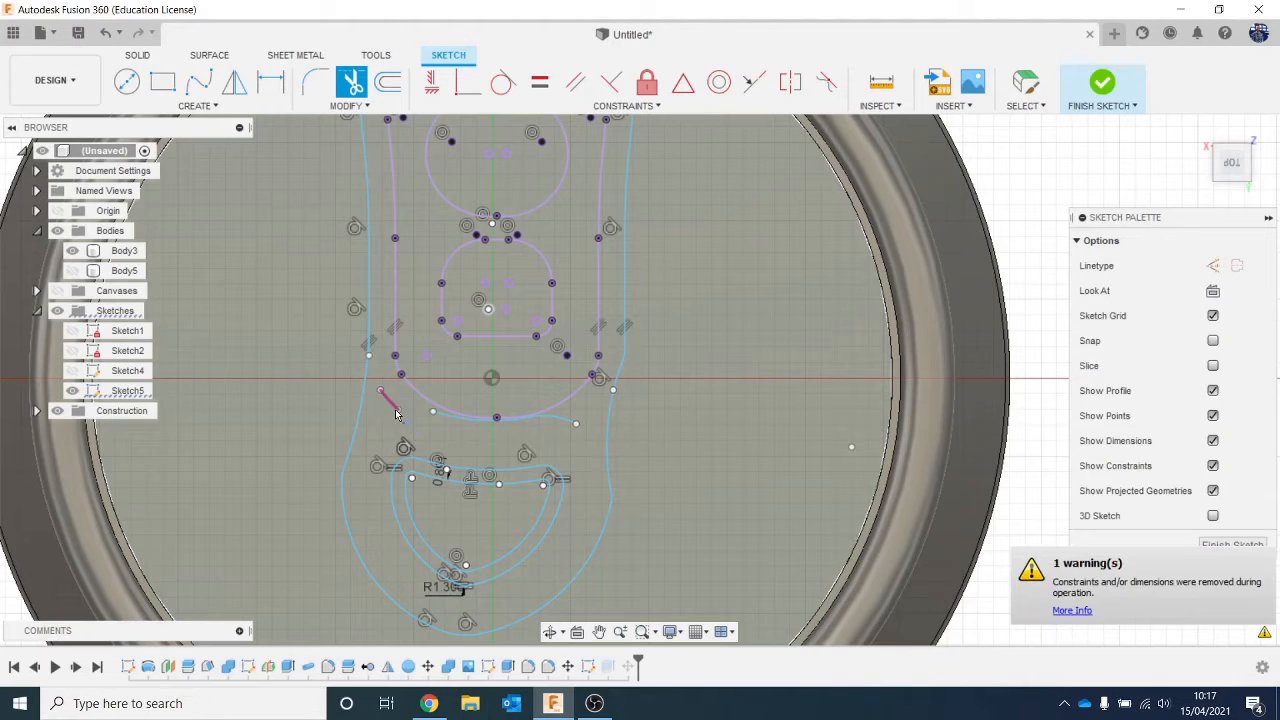
pyautogui.click(396, 414)
pyautogui.click(462, 418)
pyautogui.click(545, 424)
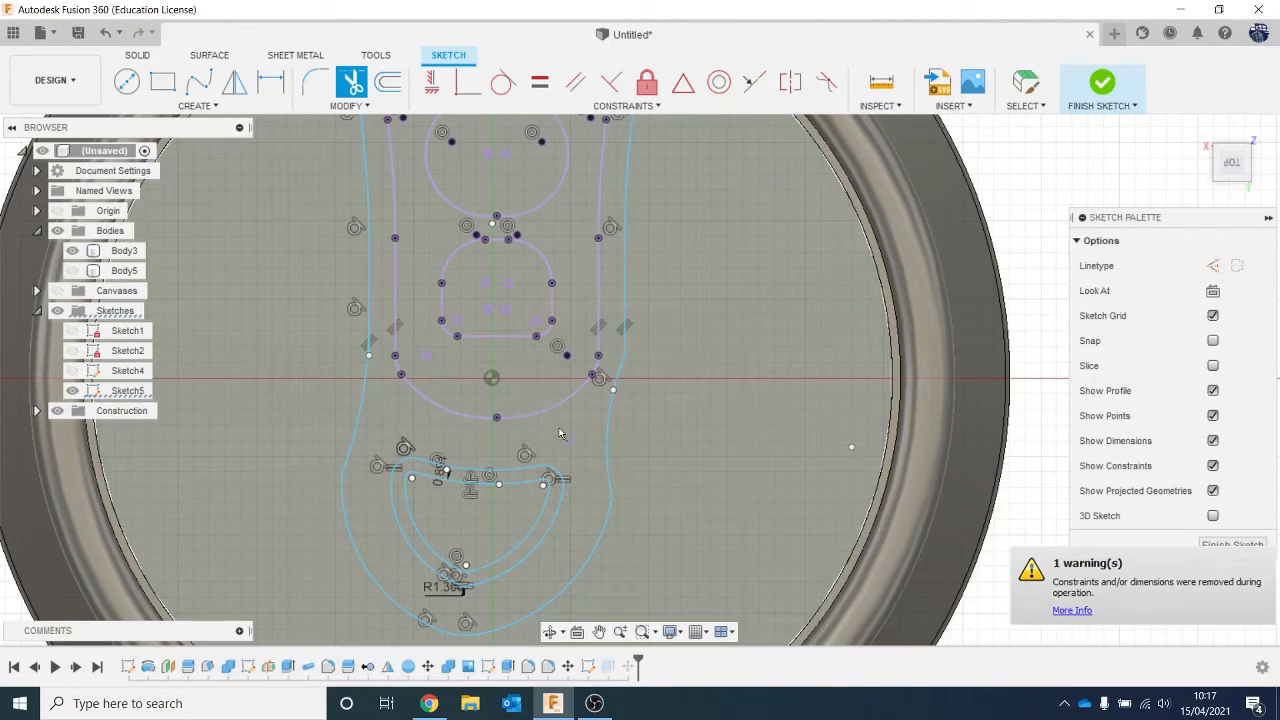
pyautogui.scroll(-3, 560, 433)
pyautogui.scroll(1, 323, 348)
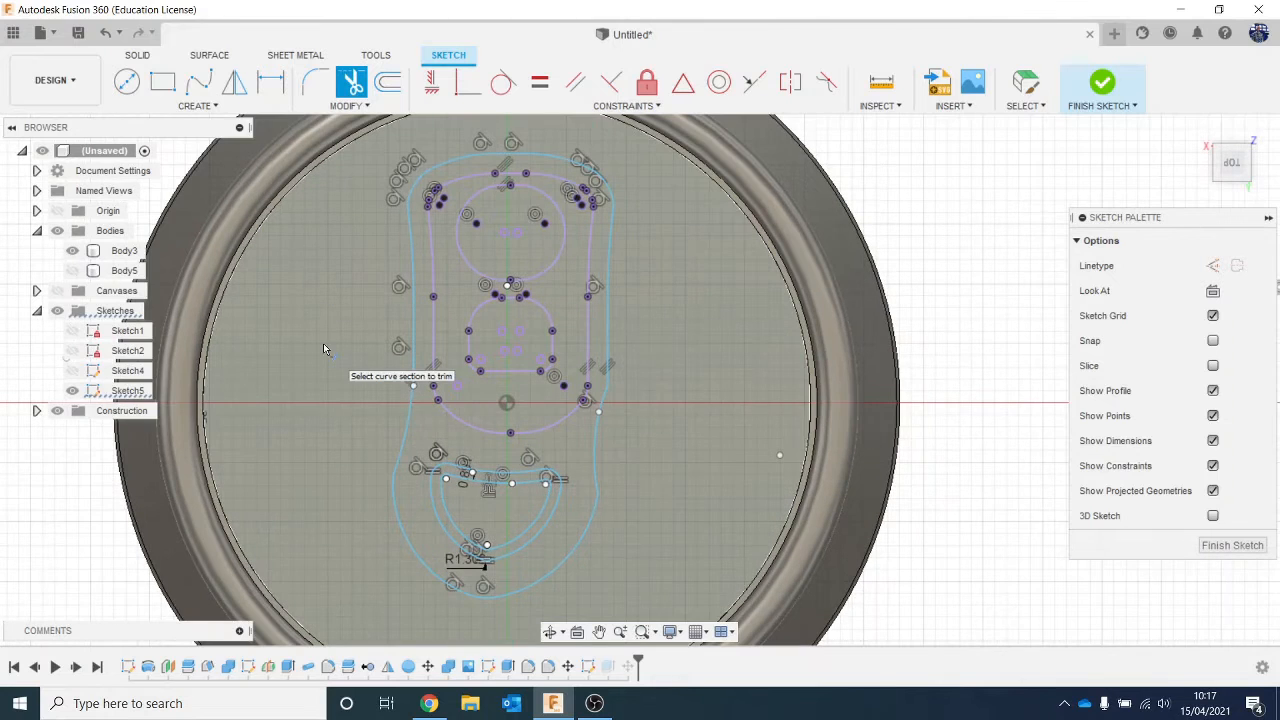
pyautogui.press('Escape')
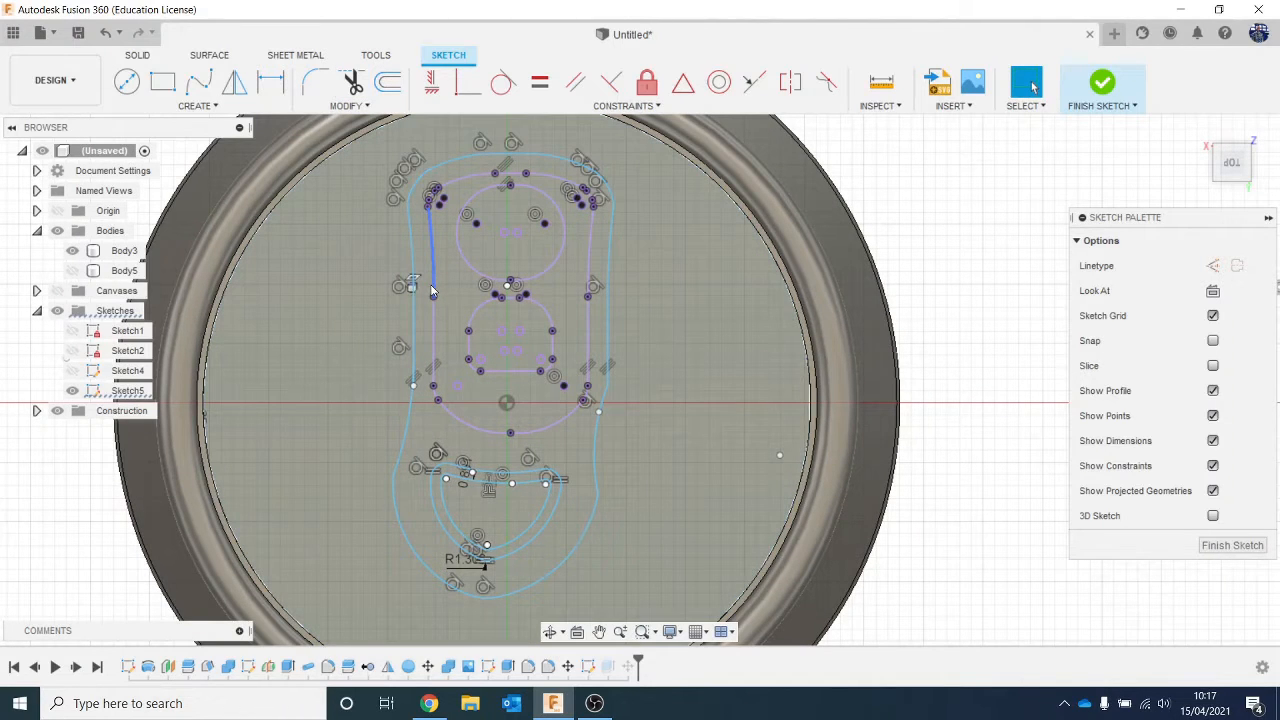
# Offset the continuous outer outline around the ring pull and opening outward by 1 mm, using an offset position of -1 mm
pyautogui.click(387, 82)
pyautogui.click(512, 157)
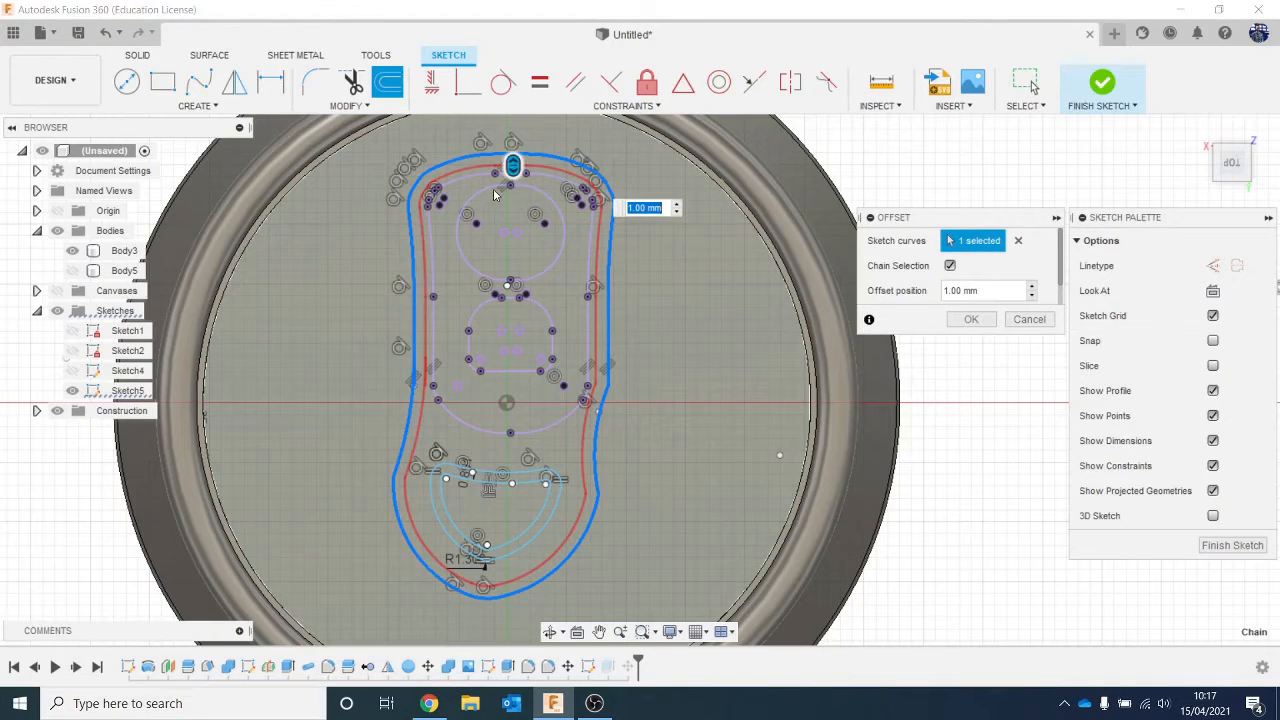
pyautogui.moveTo(510, 162); pyautogui.dragTo(515, 140)
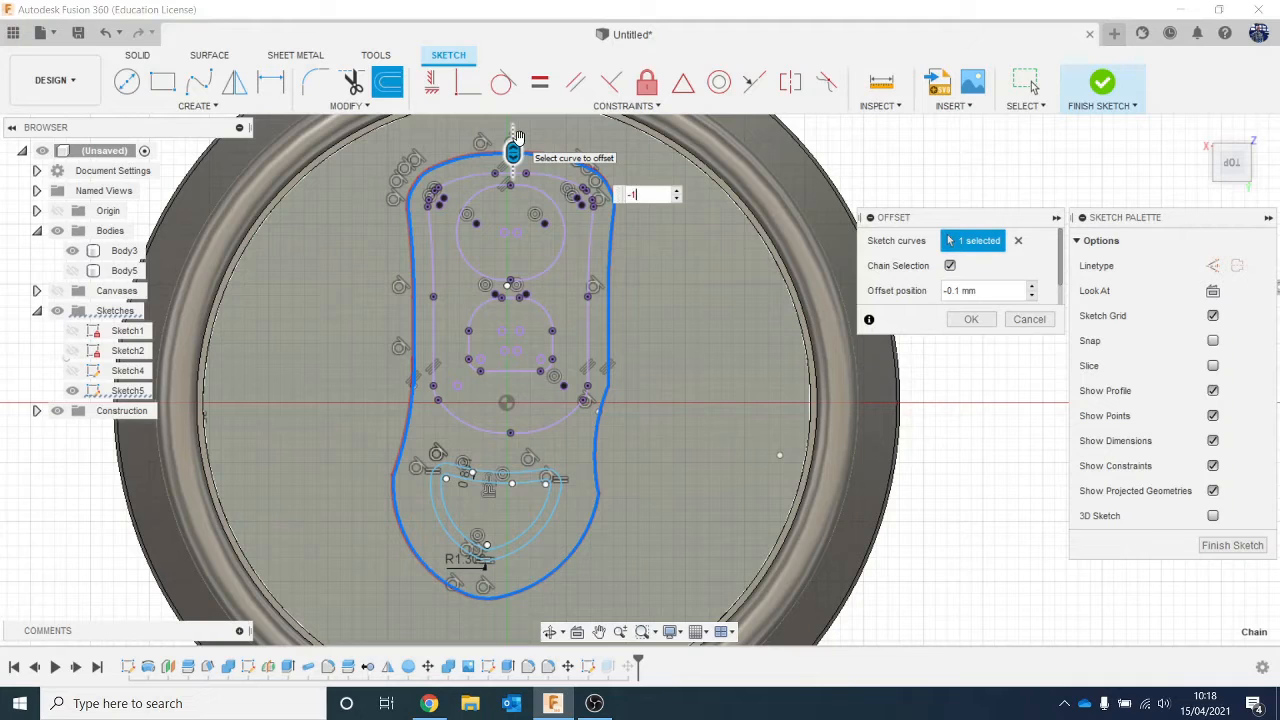
pyautogui.press('Return')
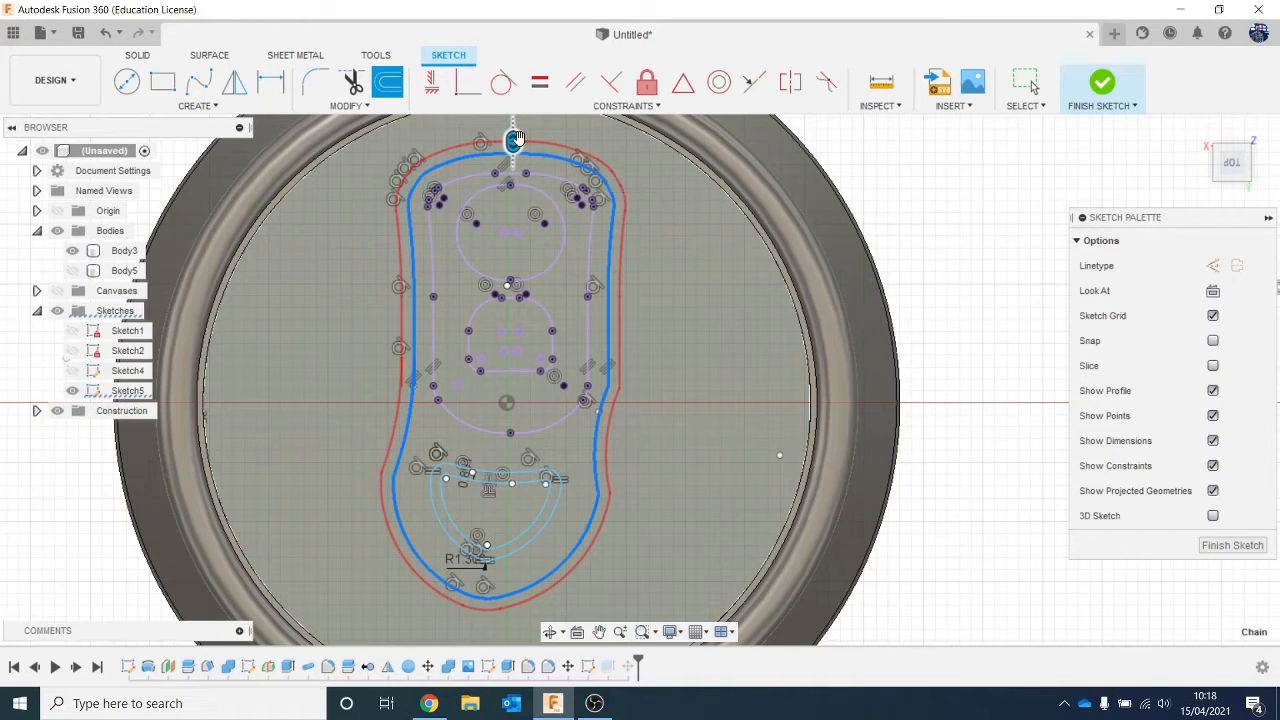
# Finish the sketch, tilt the view toward the back of the can, and show the ring pull body
pyautogui.click(1104, 84)
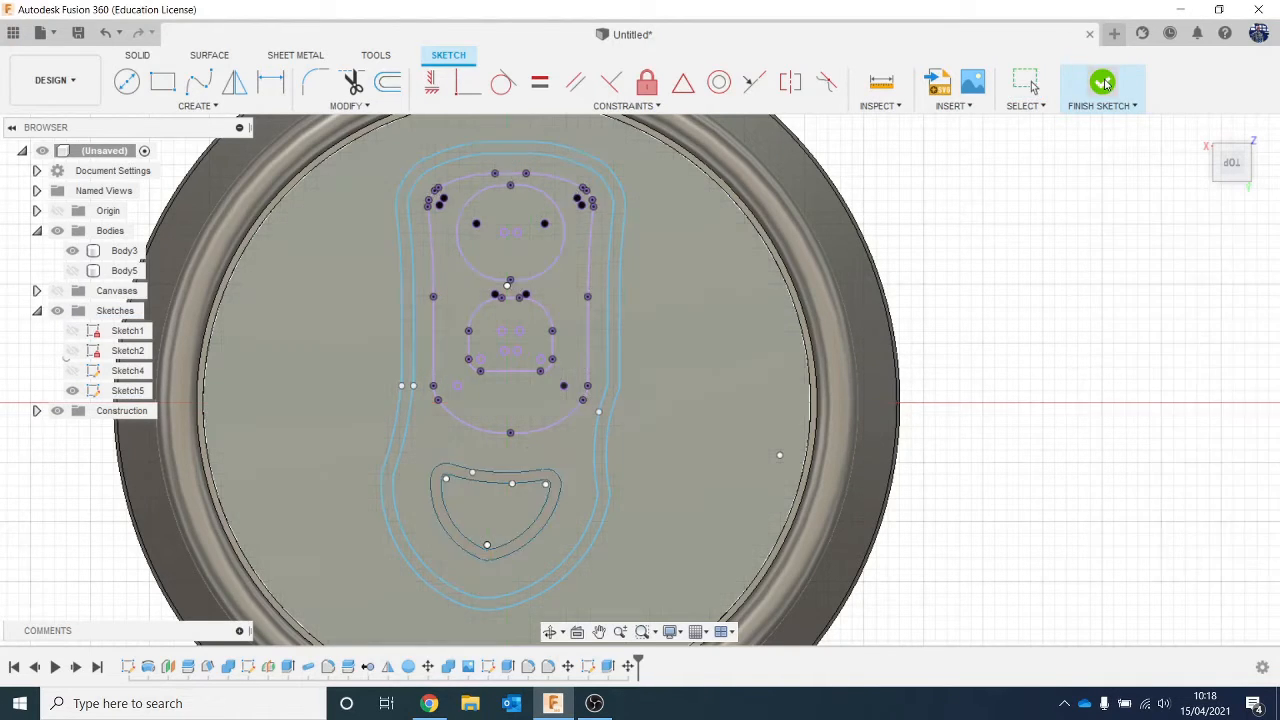
pyautogui.click(1224, 148)
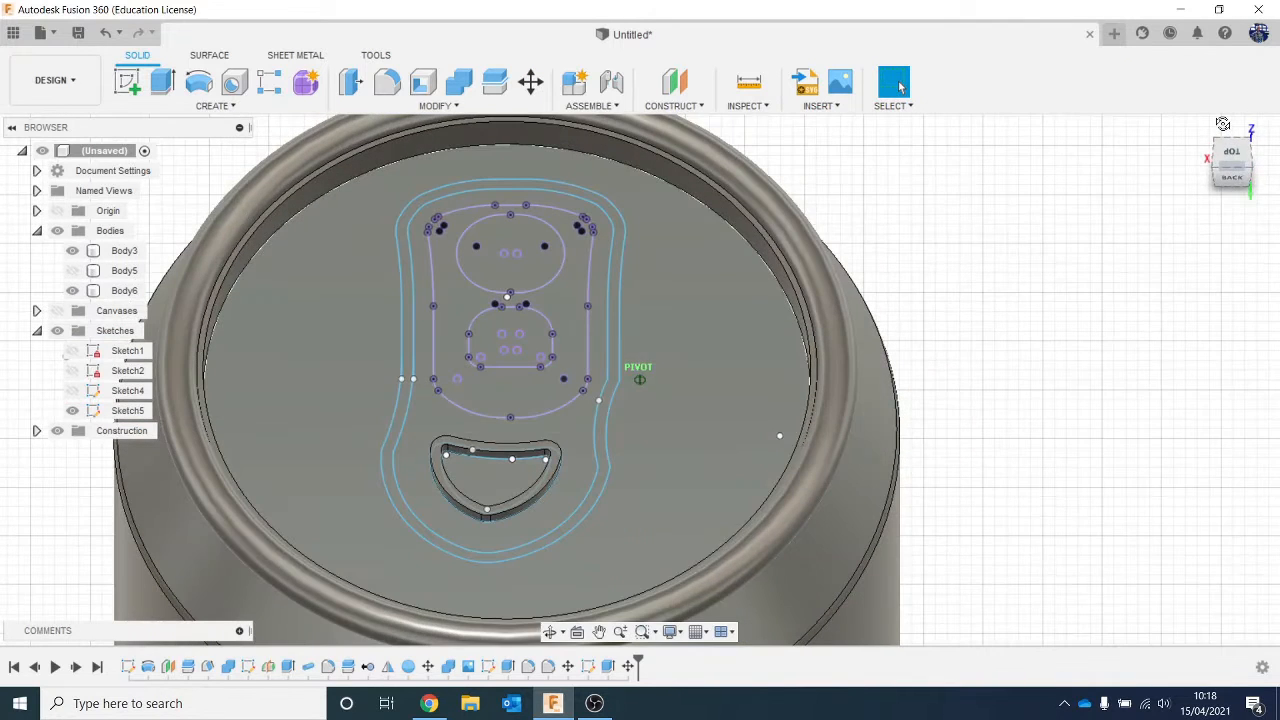
pyautogui.click(86, 290)
pyautogui.click(73, 291)
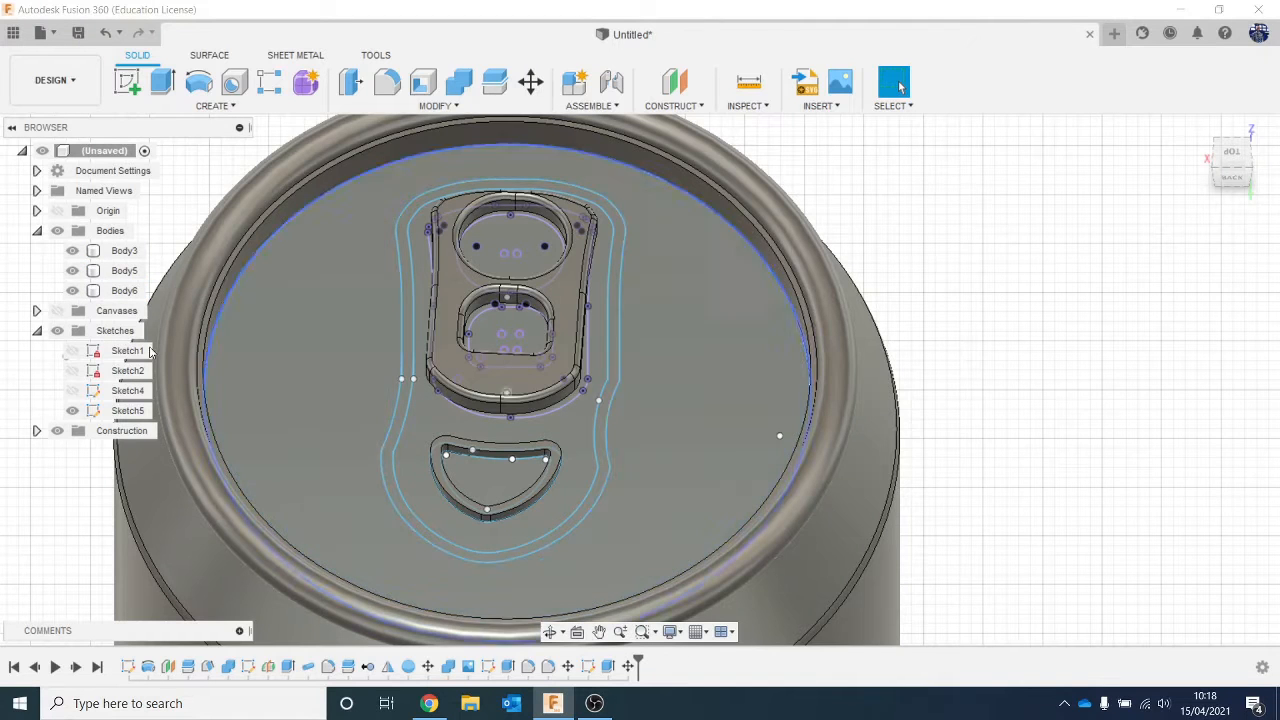
# Extrude the narrow band between the two outer outlines 0.5 mm, joined to the can, and hide Sketch5
pyautogui.press('e')
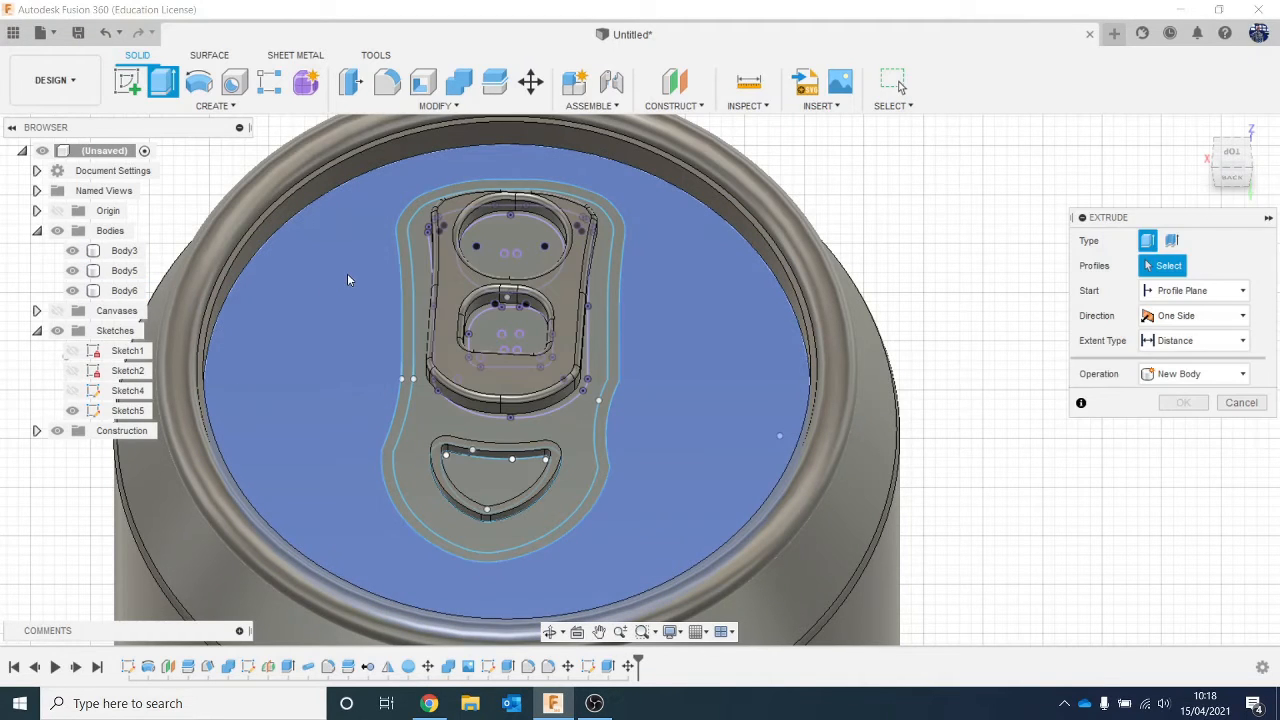
pyautogui.click(405, 263)
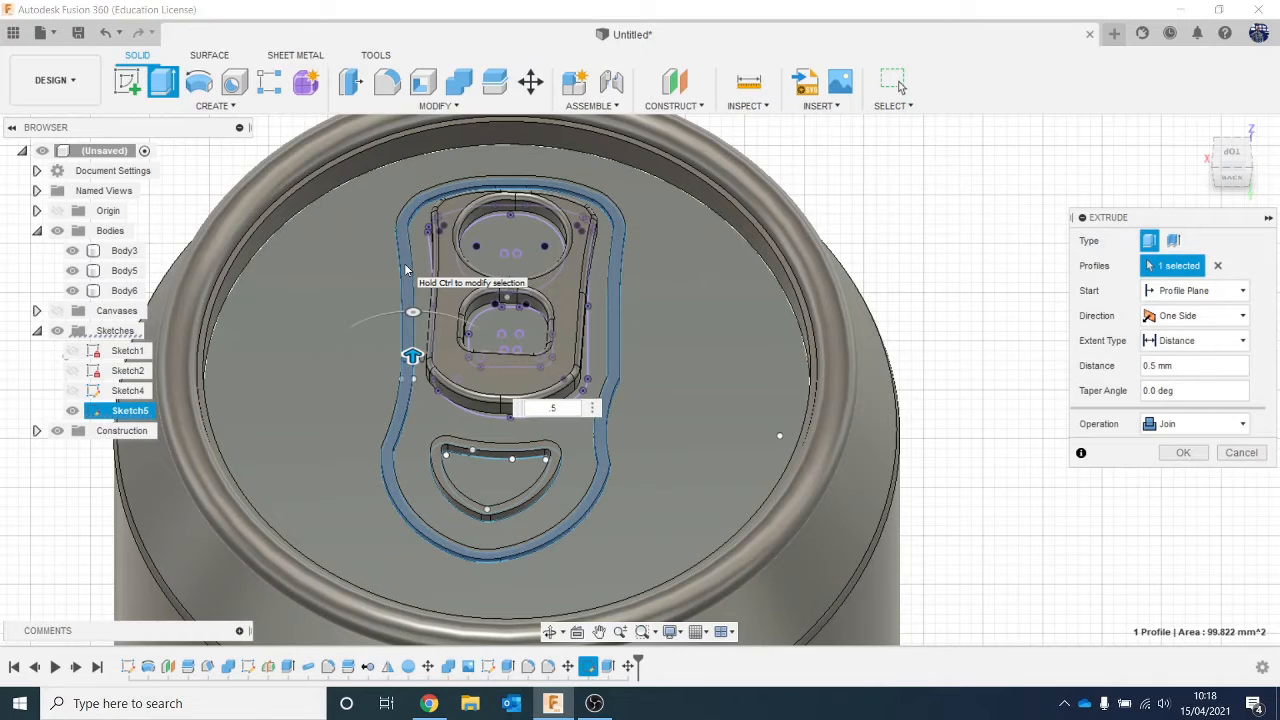
pyautogui.press('Return')
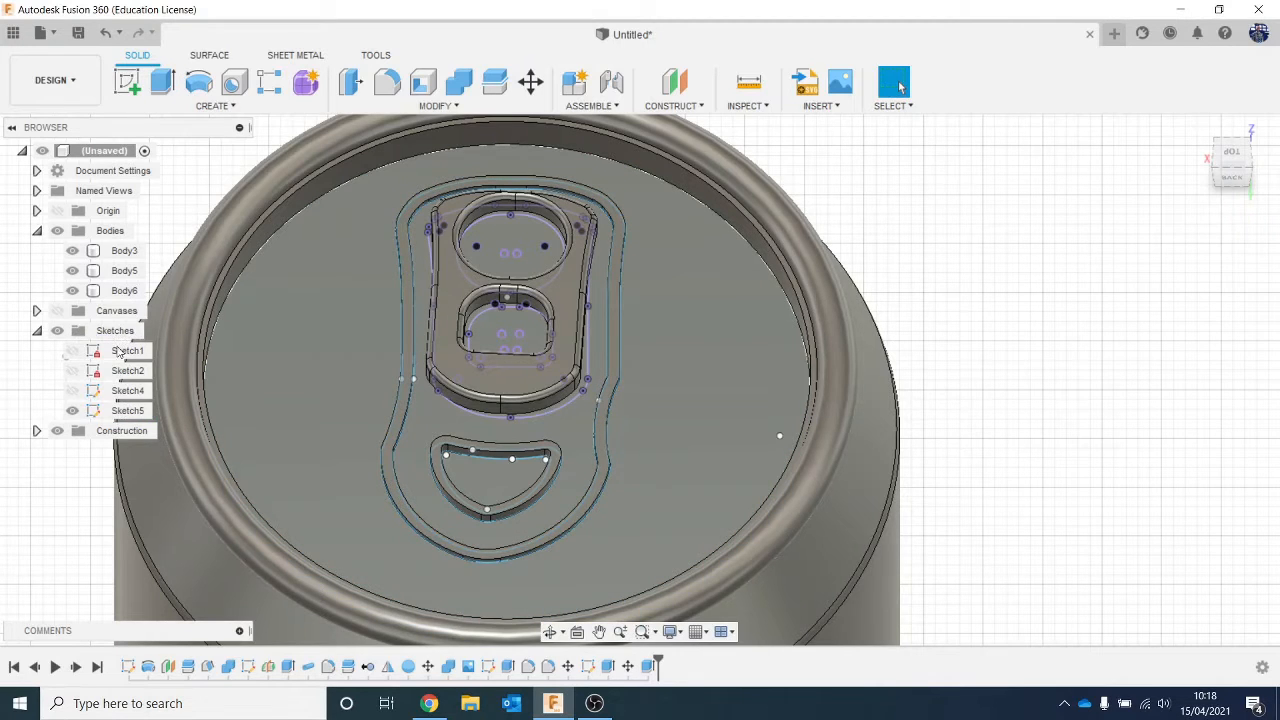
pyautogui.click(110, 251)
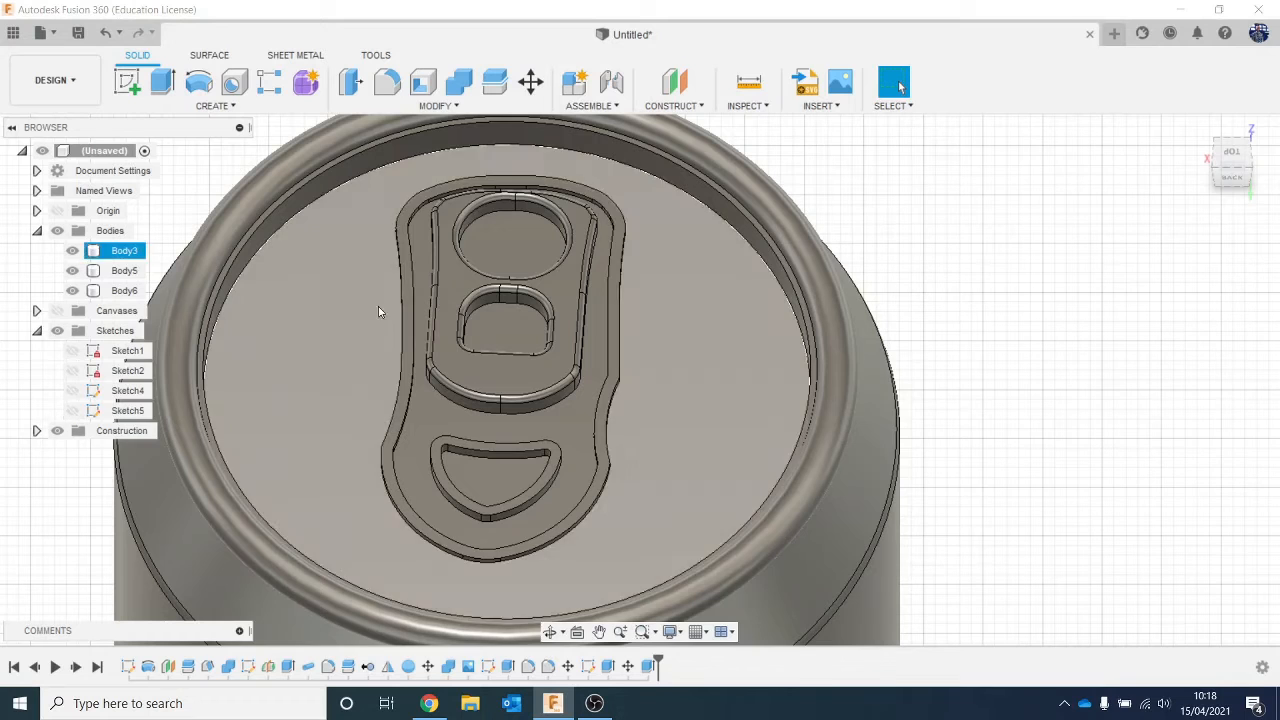
# Start a fillet on the inner and outer top edges of the raised band around the ring pull and set its radius to 0.2 mm
pyautogui.scroll(3, 625, 380)
pyautogui.scroll(-2, 640, 415)
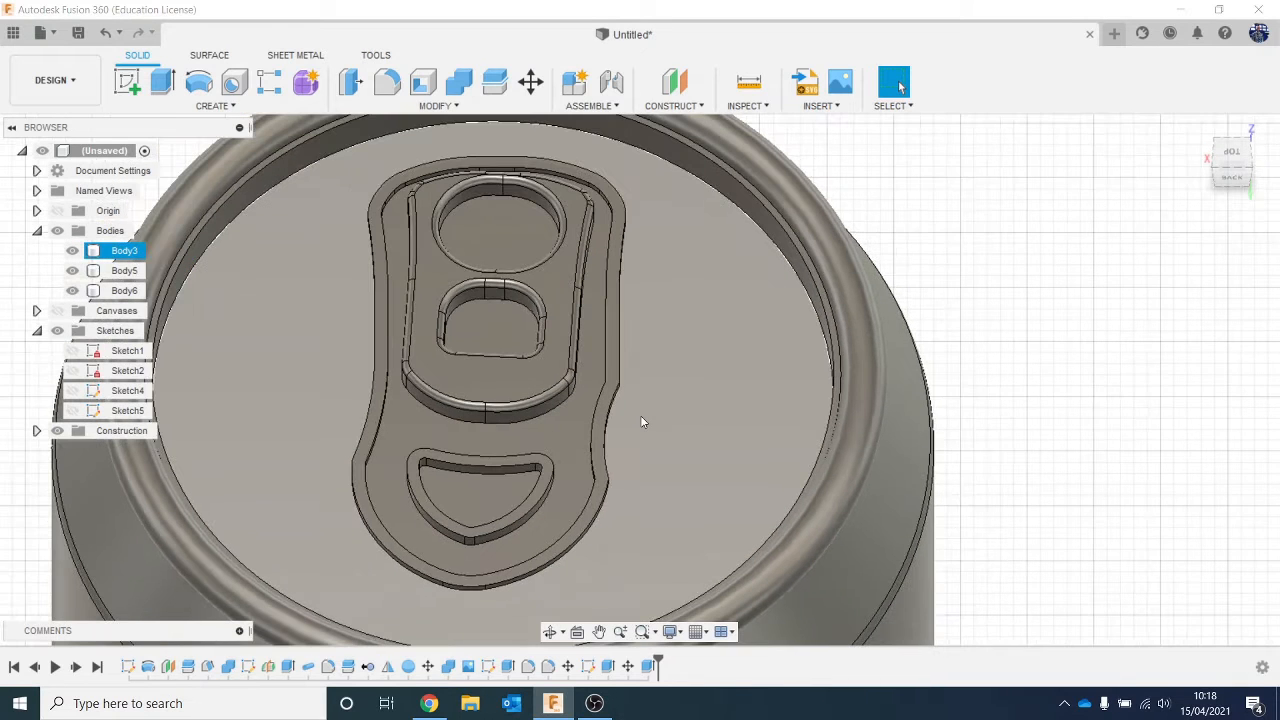
pyautogui.click(573, 316)
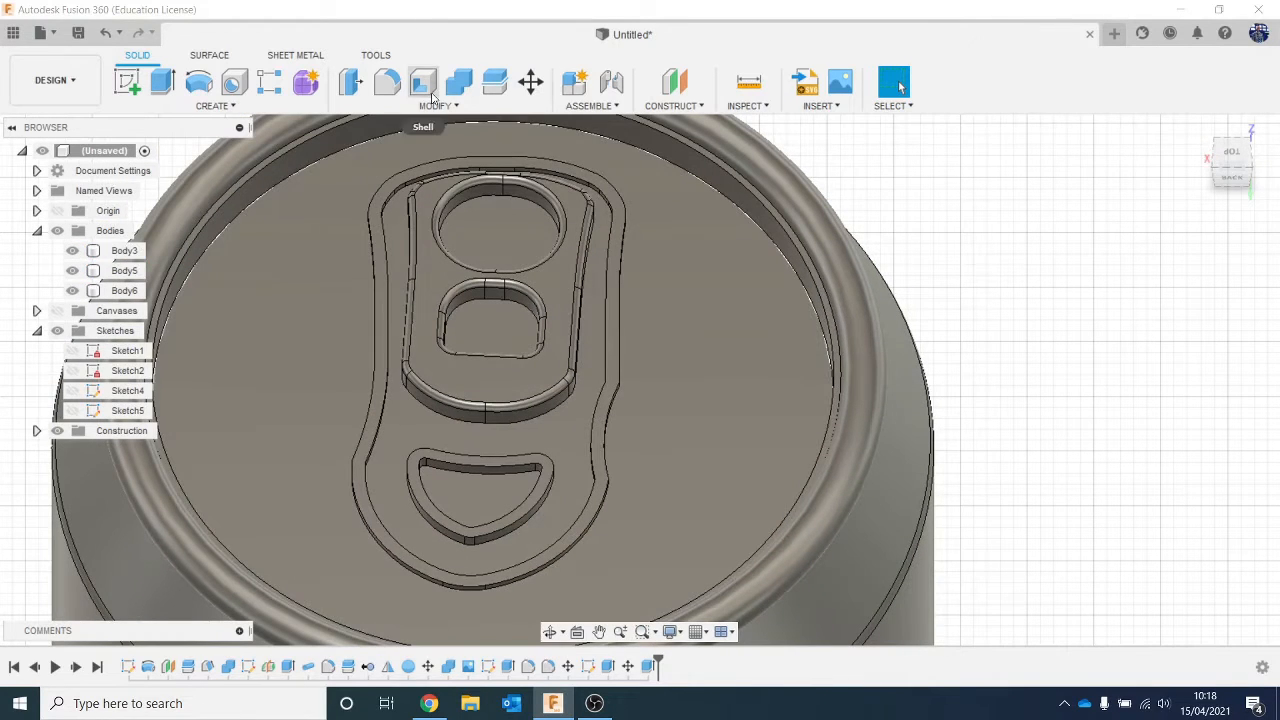
pyautogui.click(458, 139)
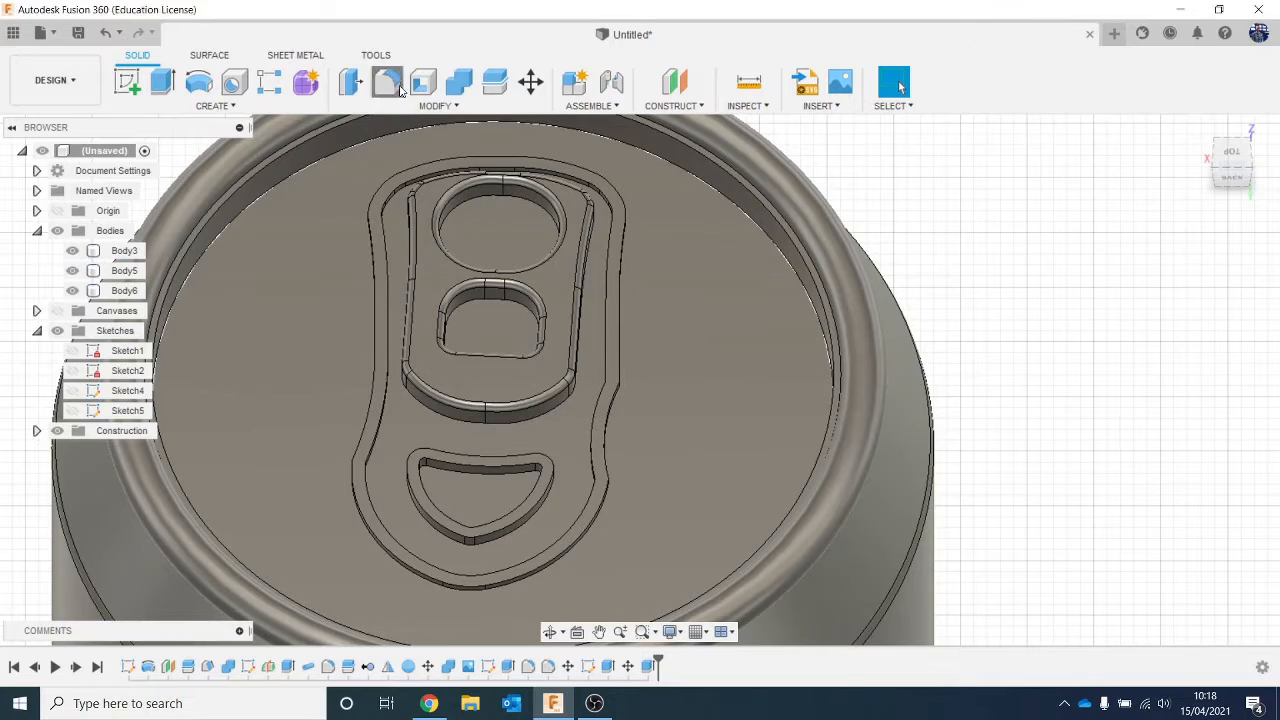
pyautogui.click(387, 82)
pyautogui.click(619, 296)
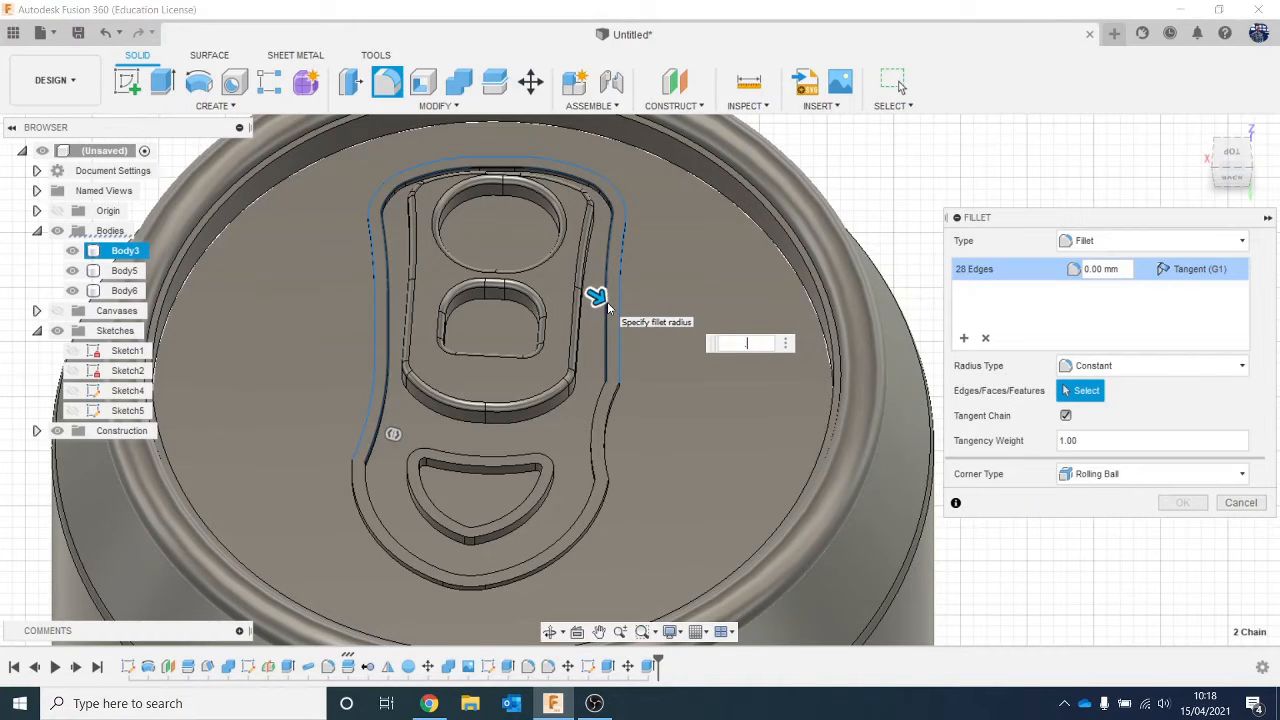
pyautogui.write('.1')
pyautogui.press('BackSpace')
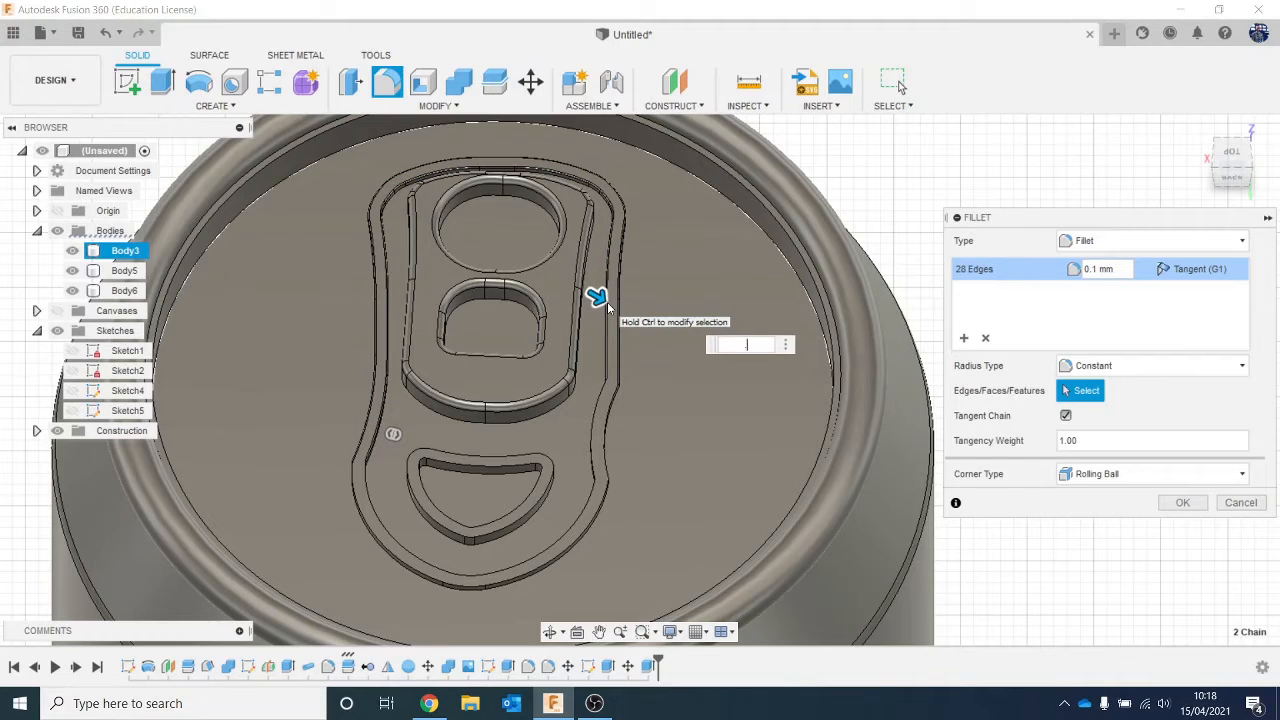
pyautogui.write('5')
pyautogui.press('BackSpace')
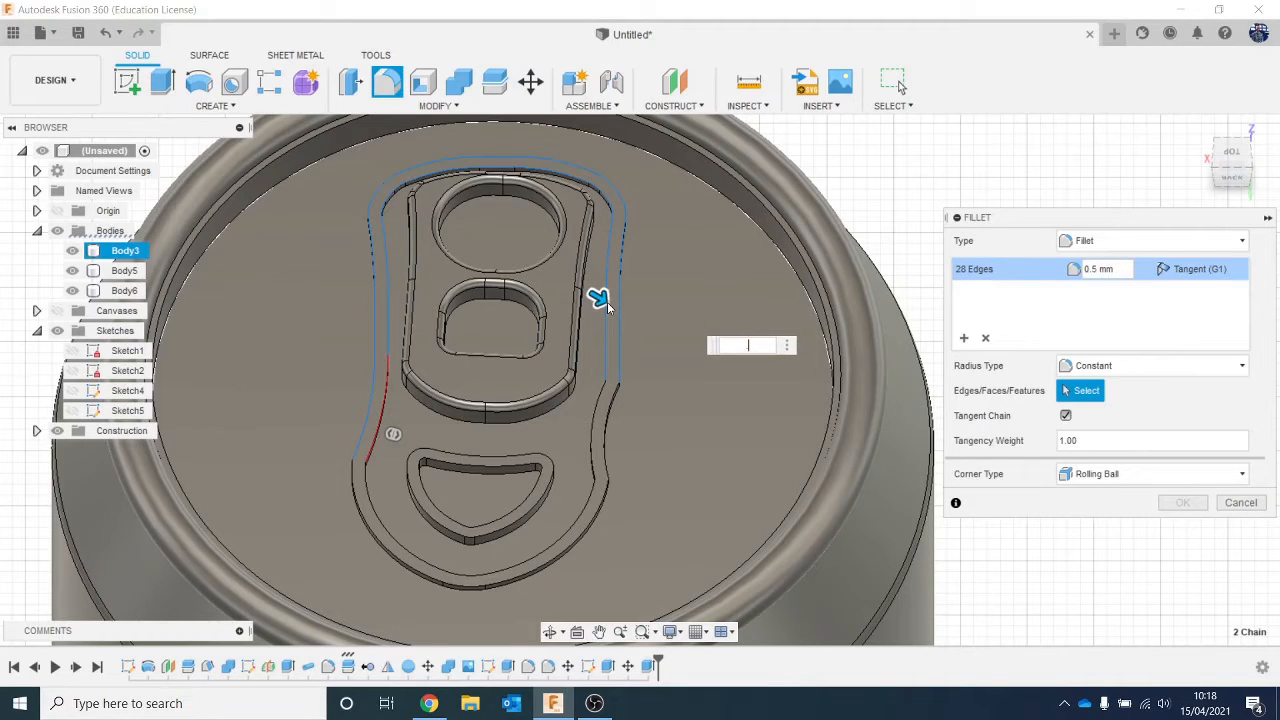
pyautogui.write('3')
pyautogui.press('BackSpace')
pyautogui.write('2')
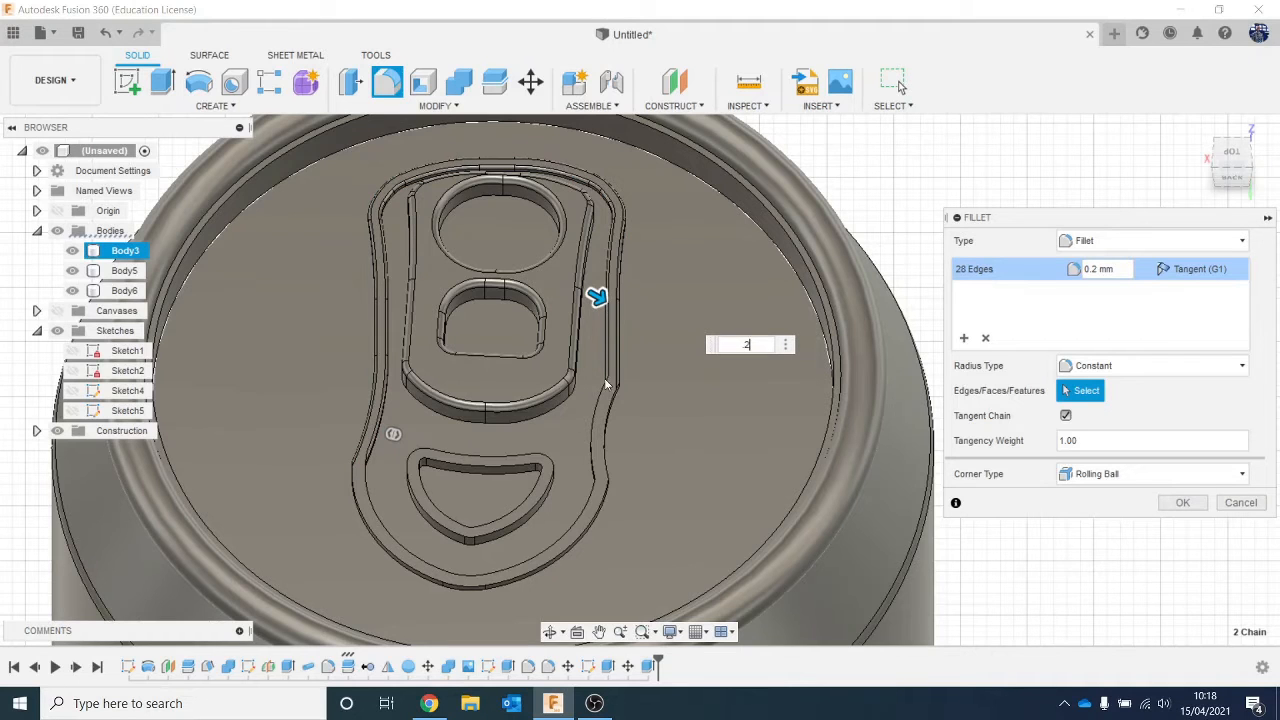
# Add the raised band's remaining edges beside and around the opening to the 0.2 mm fillet and apply it
pyautogui.click(592, 437)
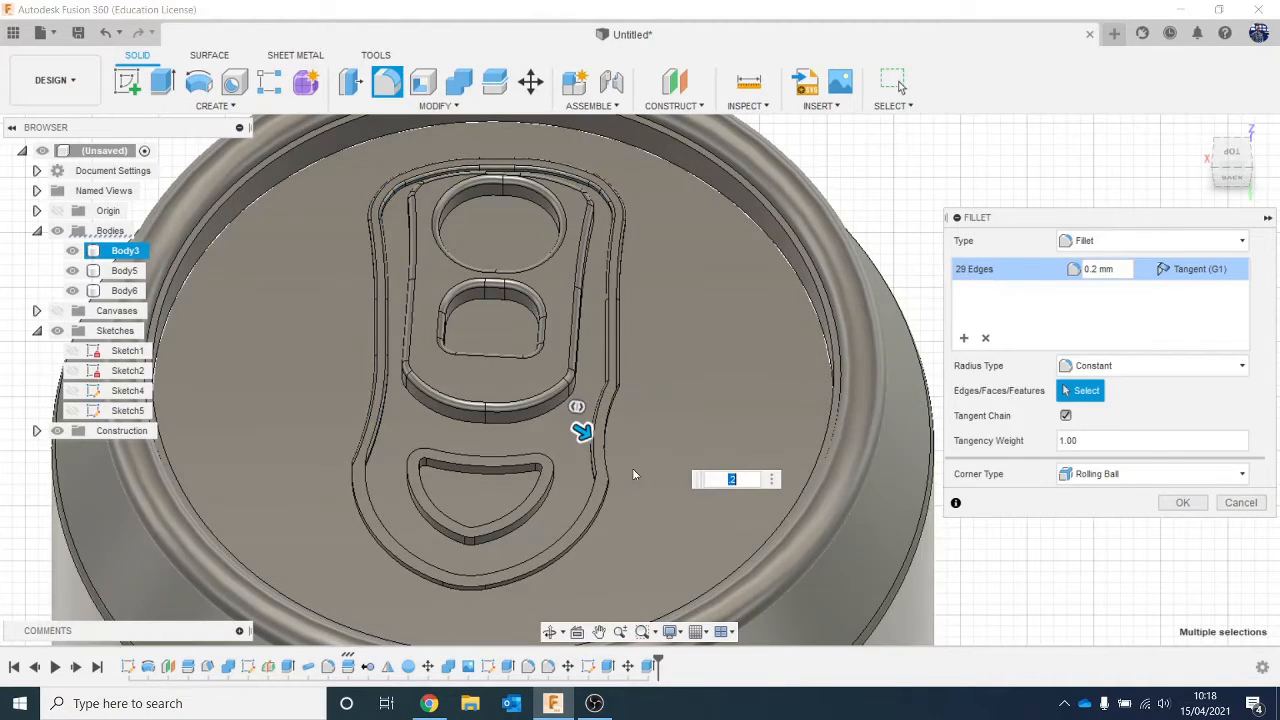
pyautogui.click(607, 468)
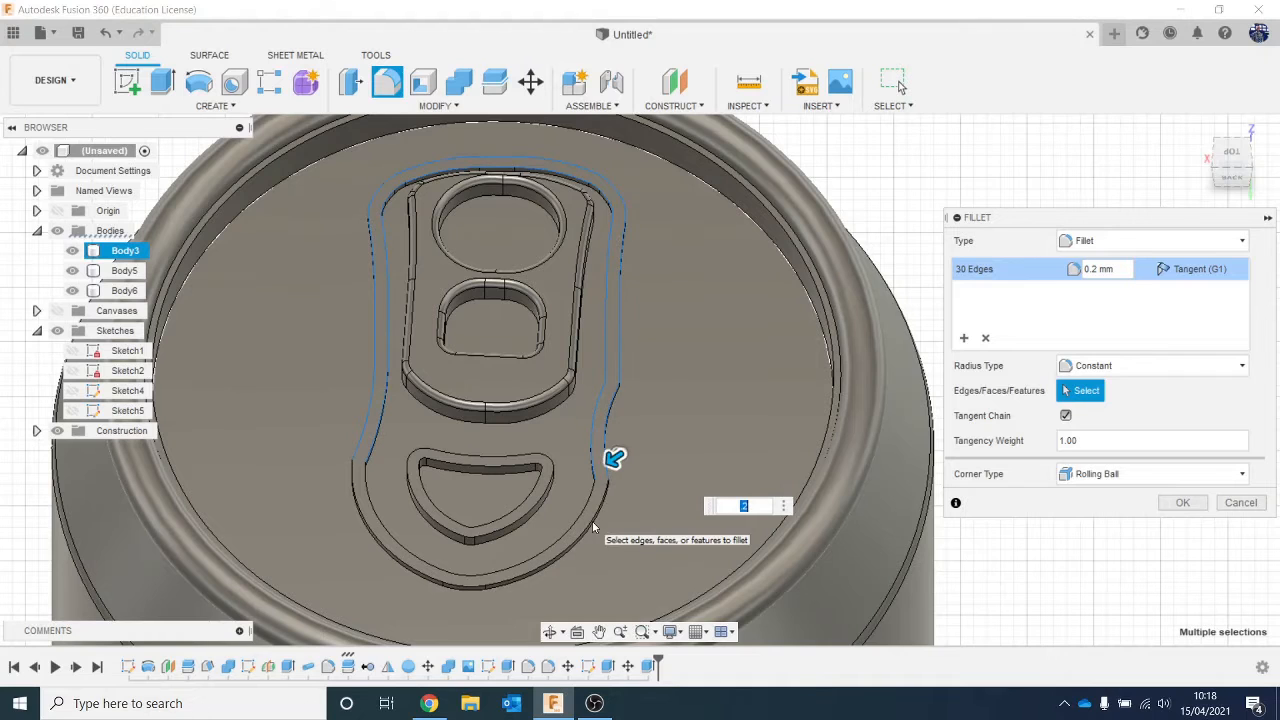
pyautogui.click(592, 521)
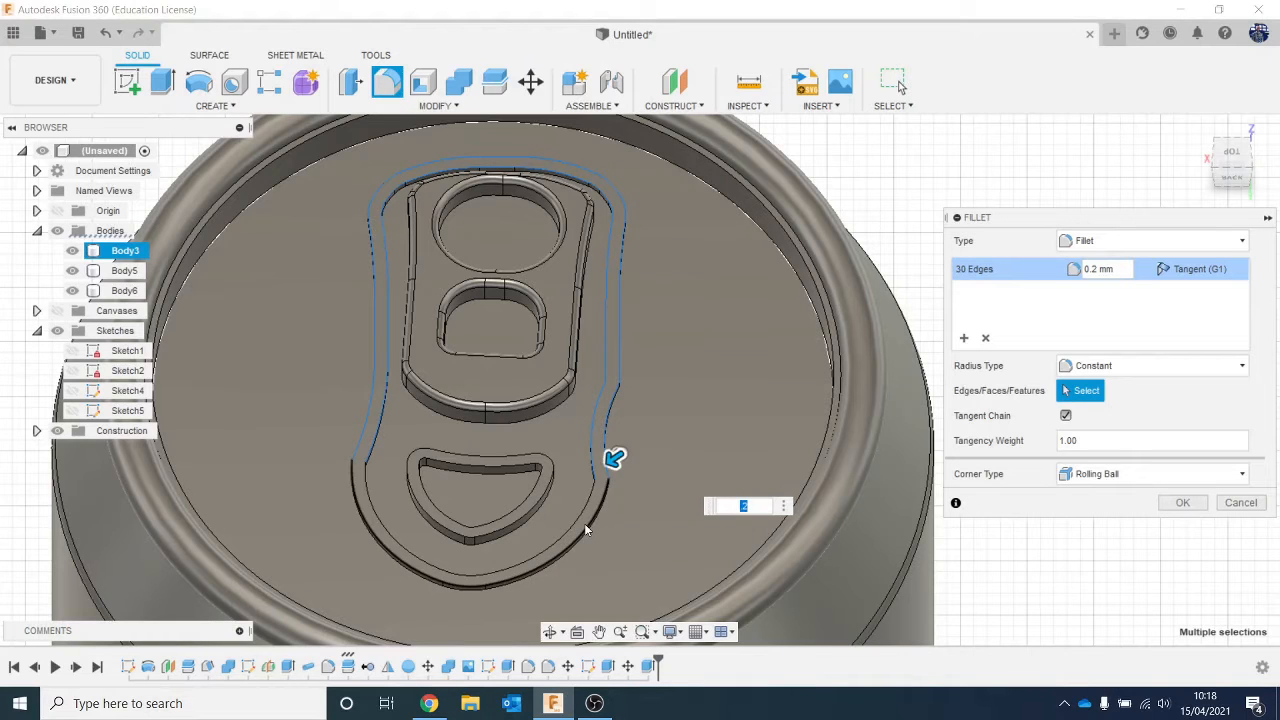
pyautogui.click(370, 510)
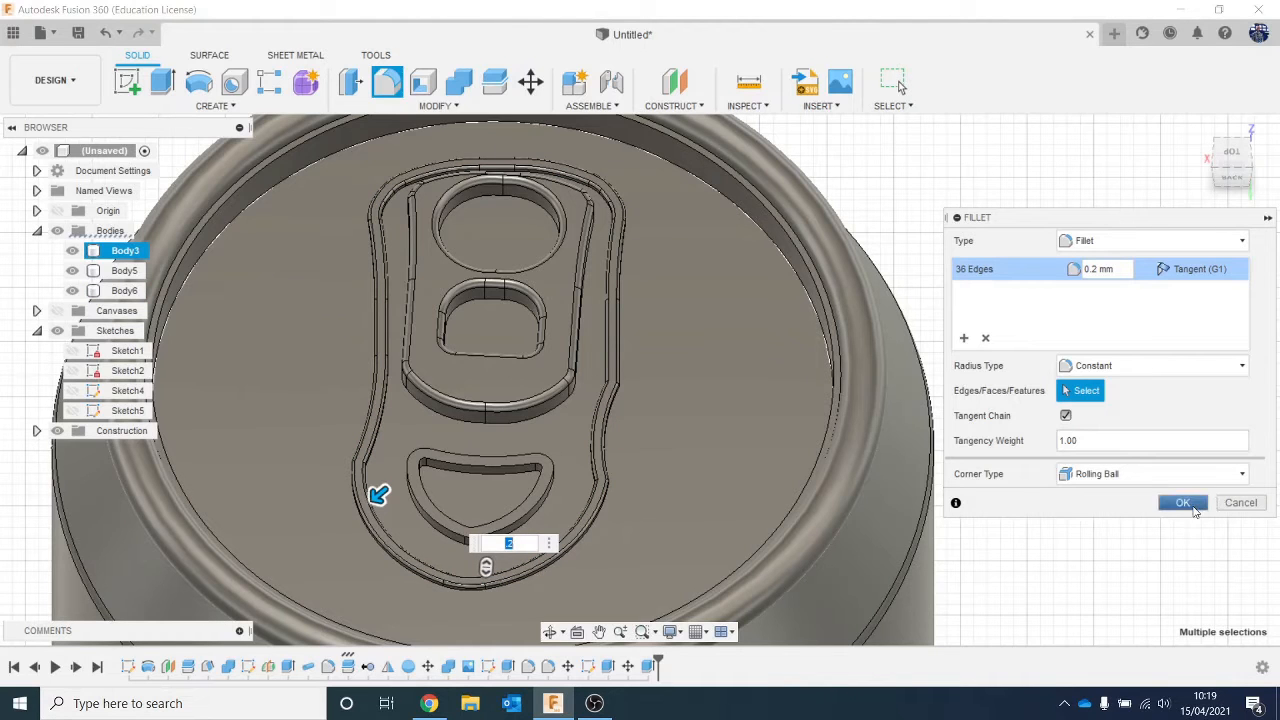
pyautogui.click(1183, 502)
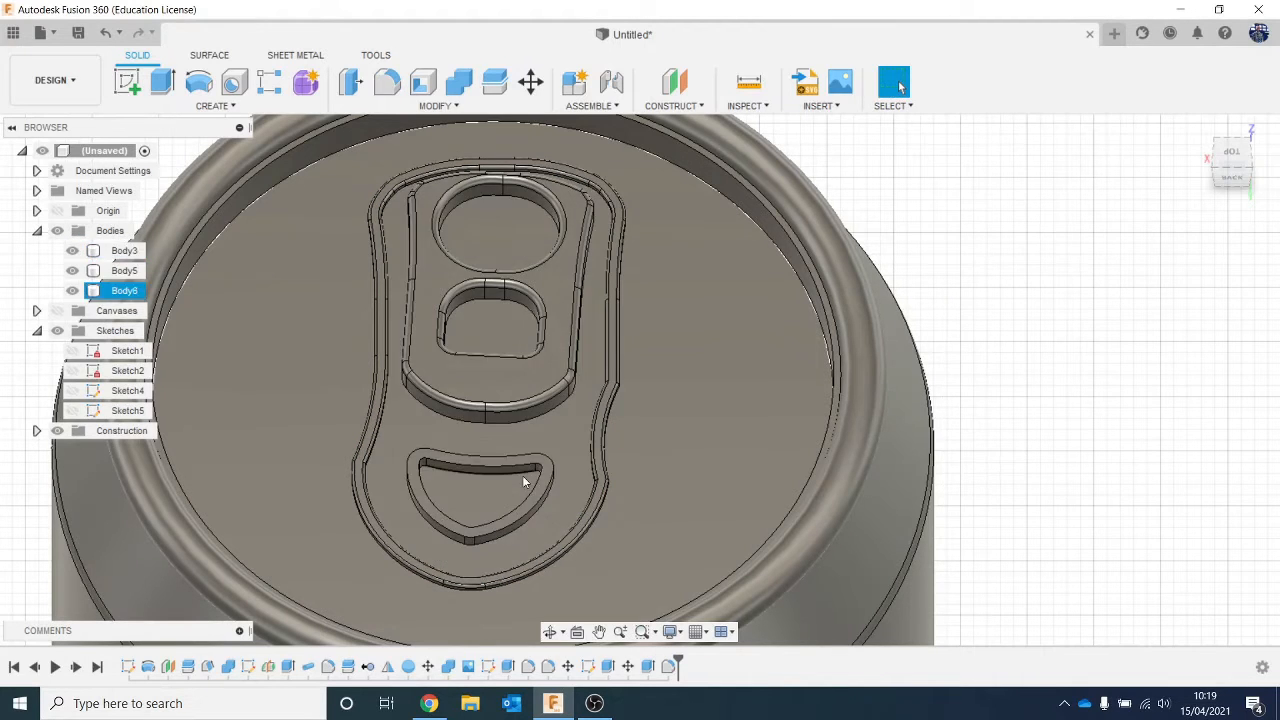
# Fillet the outer and inner top edges of the opening's raised rim with a 0.5 mm radius
pyautogui.scroll(2, 469, 440)
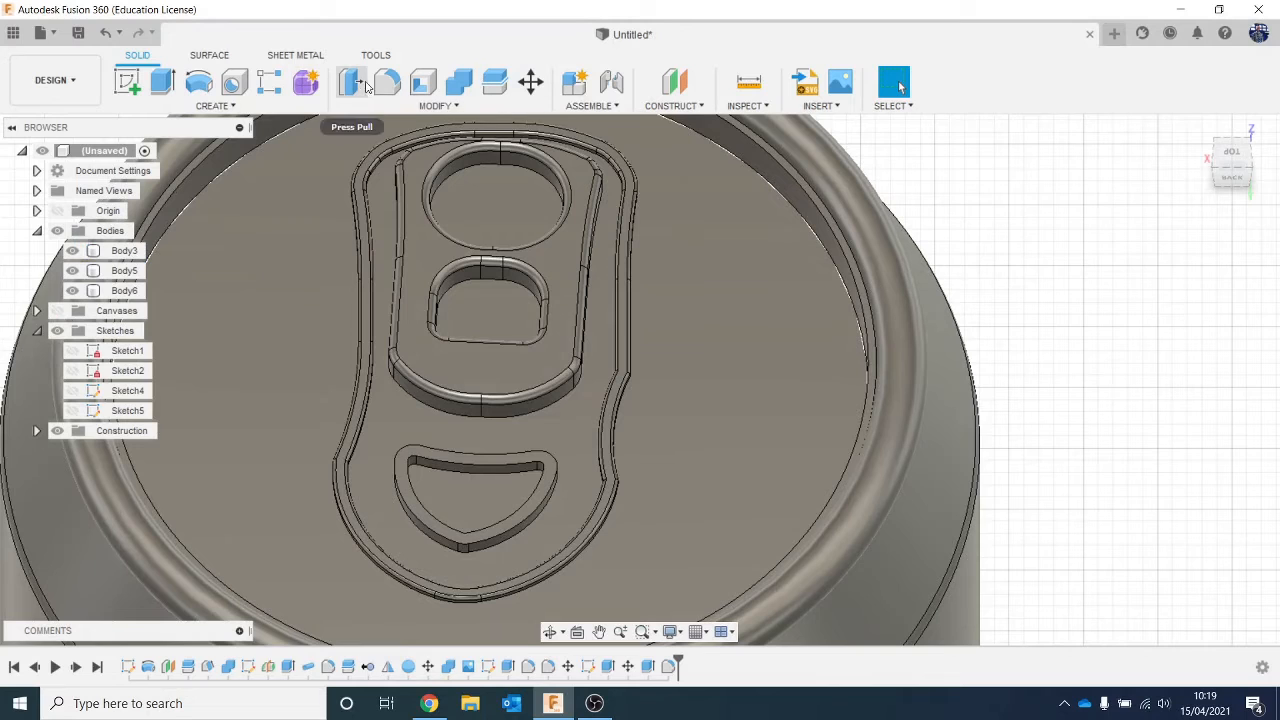
pyautogui.click(387, 82)
pyautogui.click(482, 453)
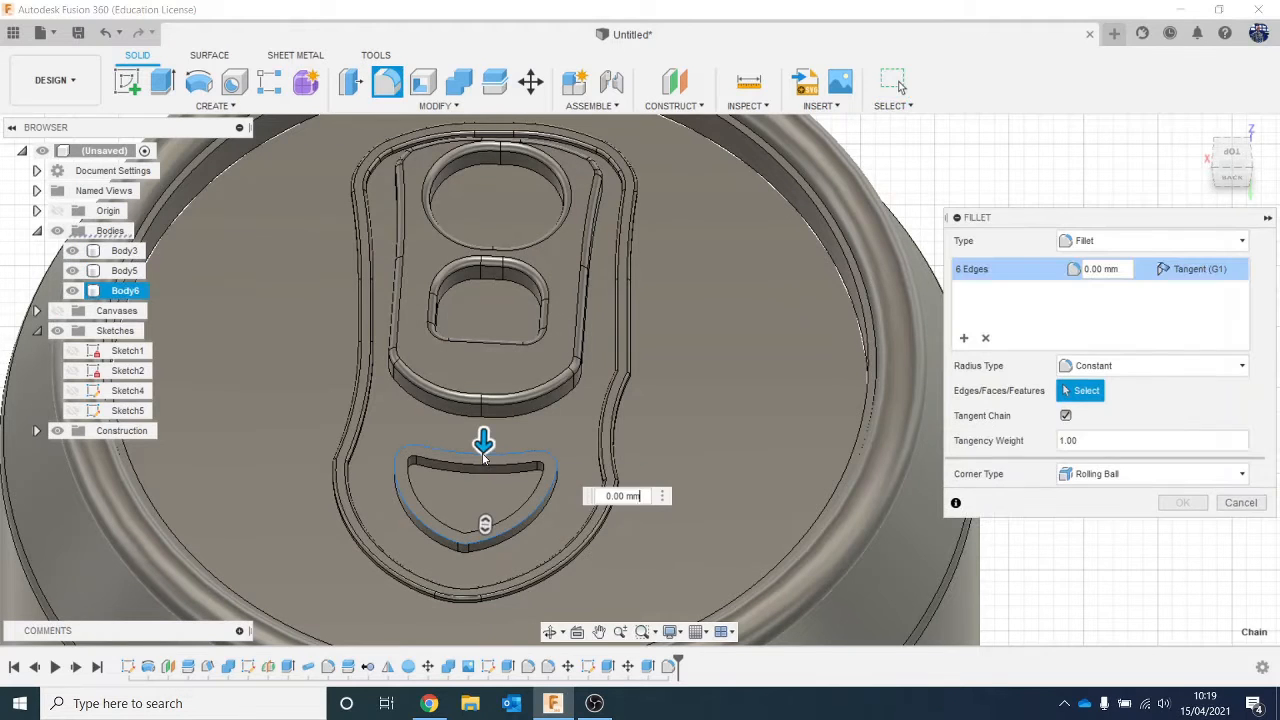
pyautogui.write('.5')
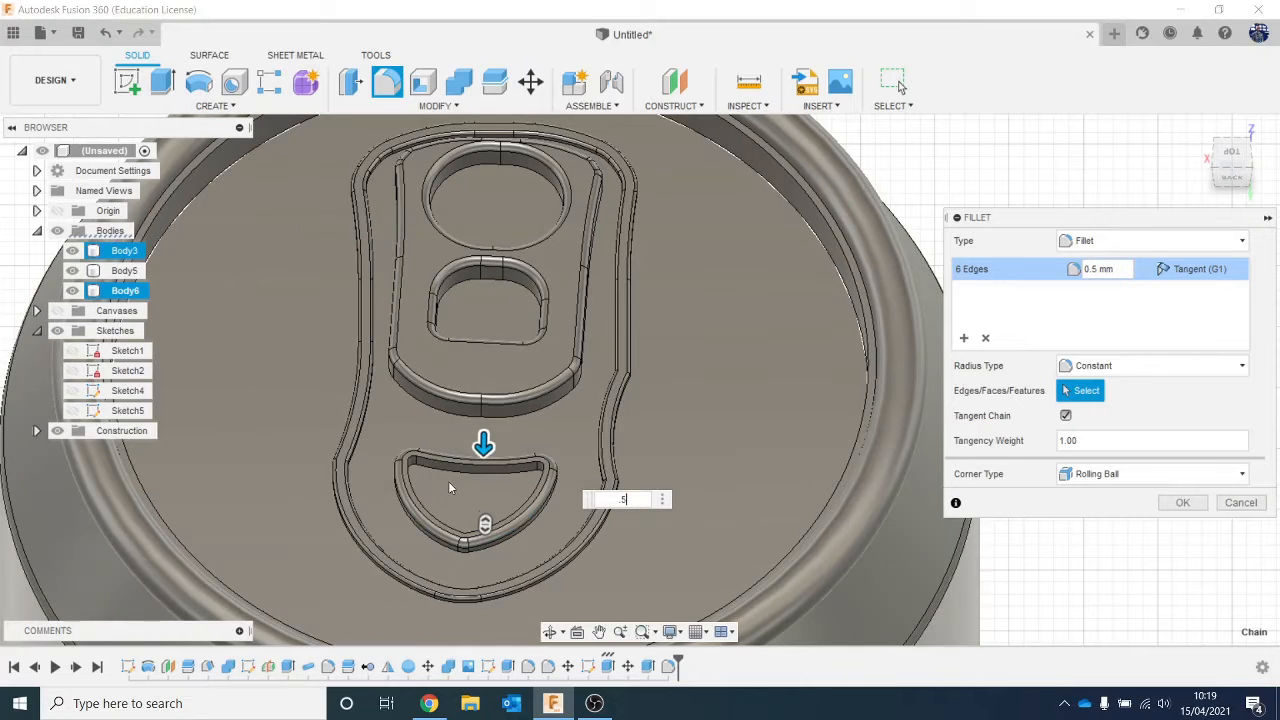
pyautogui.click(450, 466)
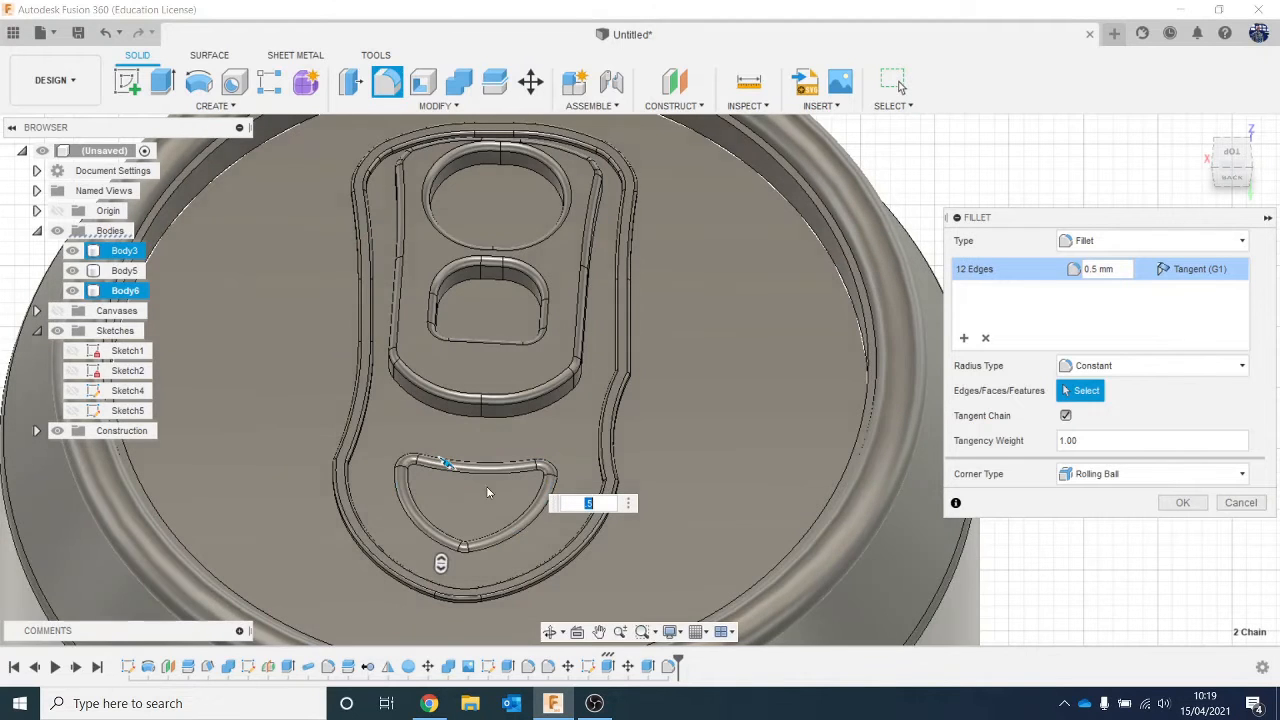
pyautogui.click(1183, 502)
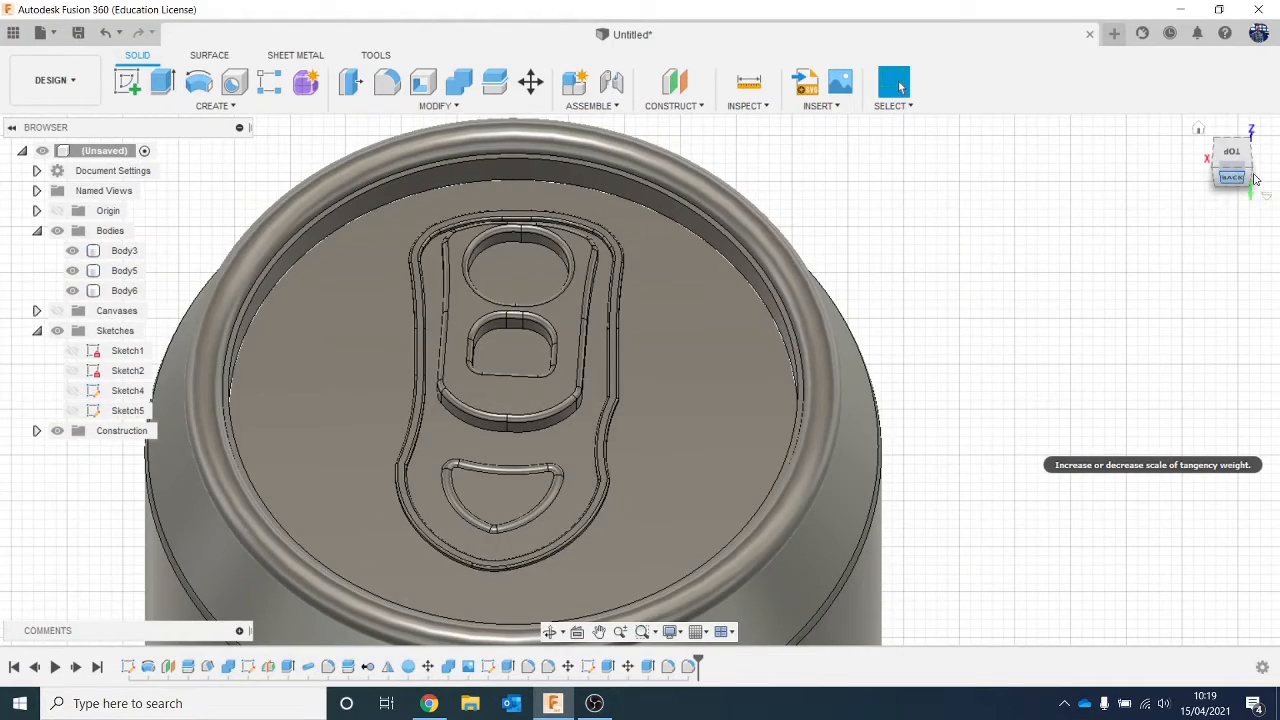
# Start combining bodies with the can as the target body and the ring pull as a tool body
pyautogui.moveTo(1228, 170)
pyautogui.mouseDown()
pyautogui.moveTo(1229, 214)
pyautogui.moveTo(1228, 168)
pyautogui.mouseUp()
pyautogui.click(124, 270)
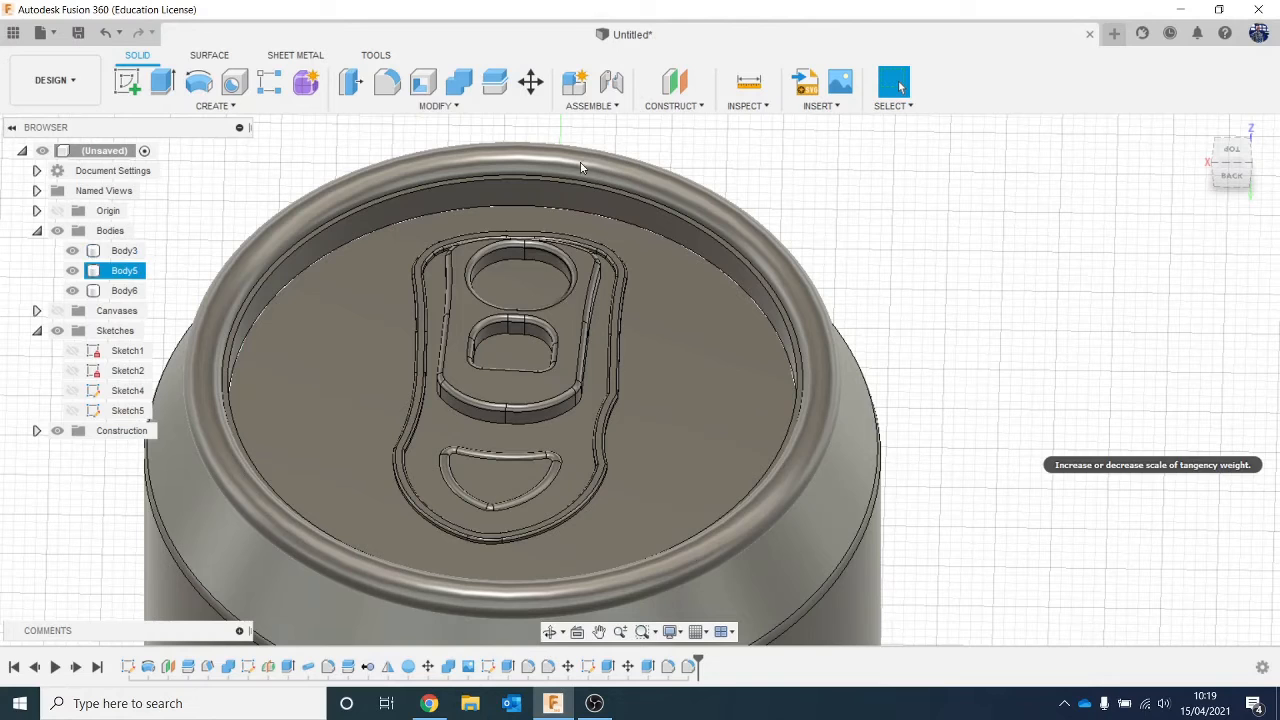
pyautogui.click(459, 82)
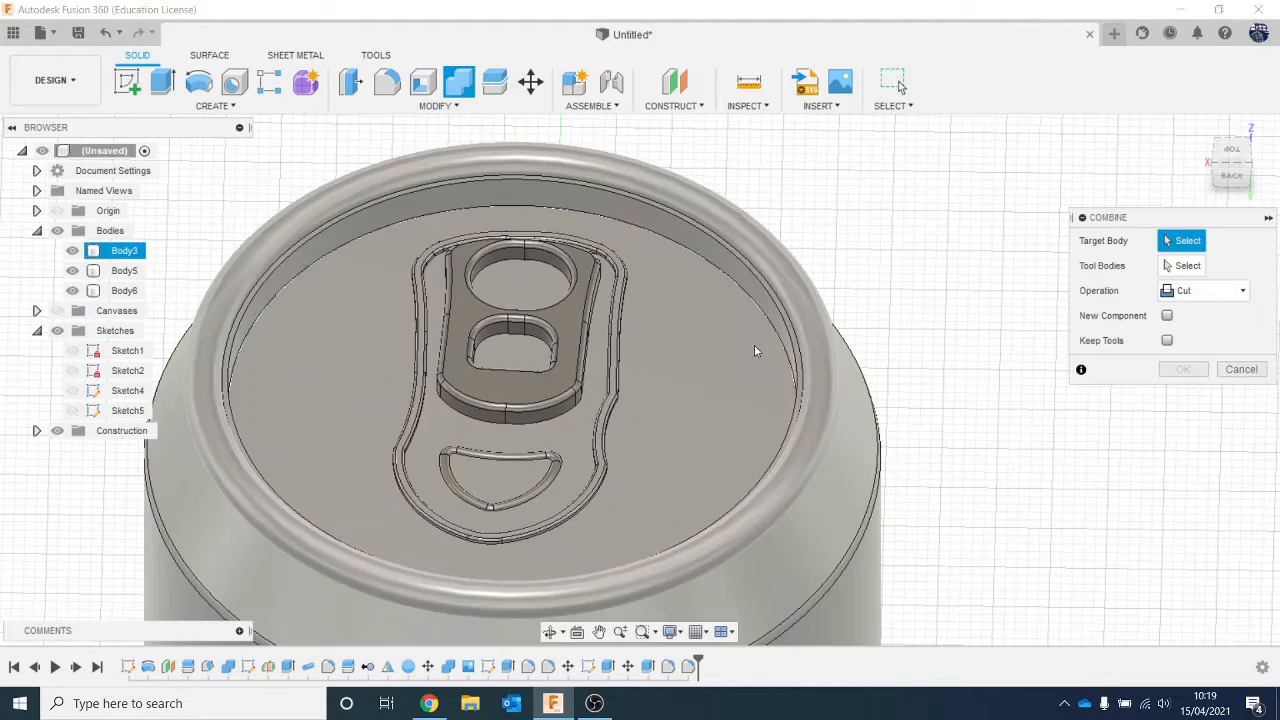
pyautogui.click(741, 355)
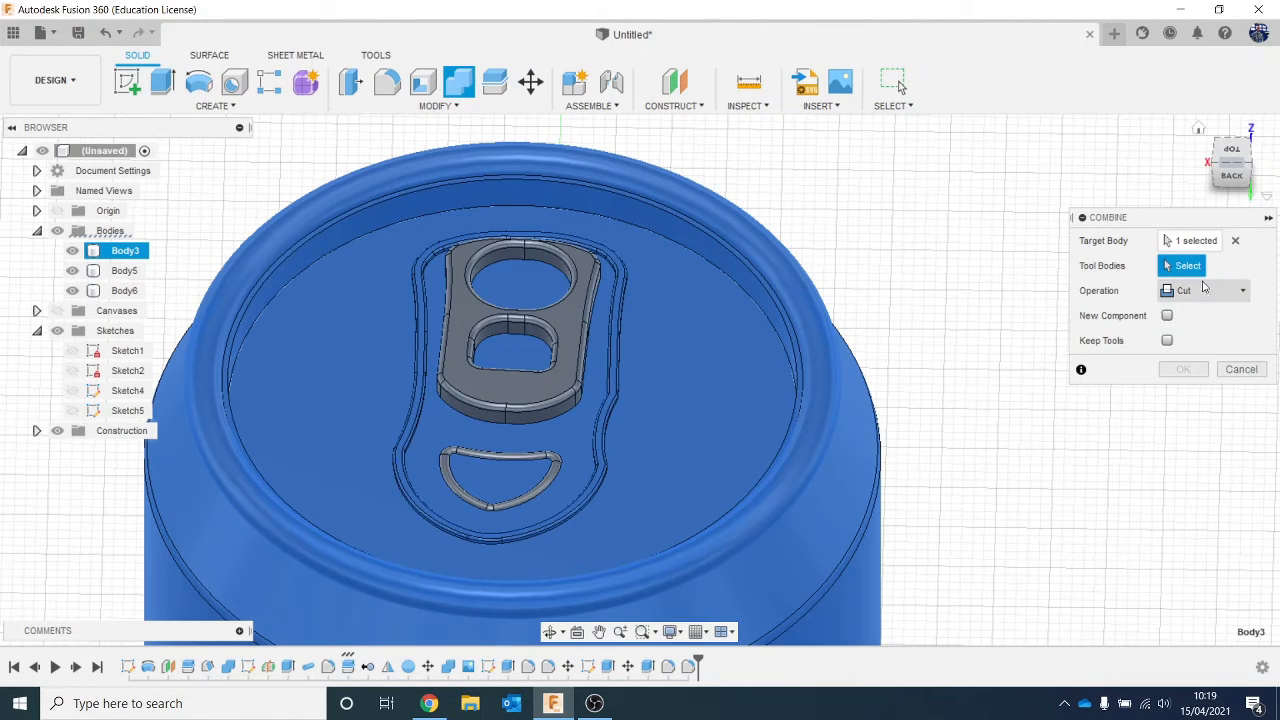
pyautogui.click(540, 395)
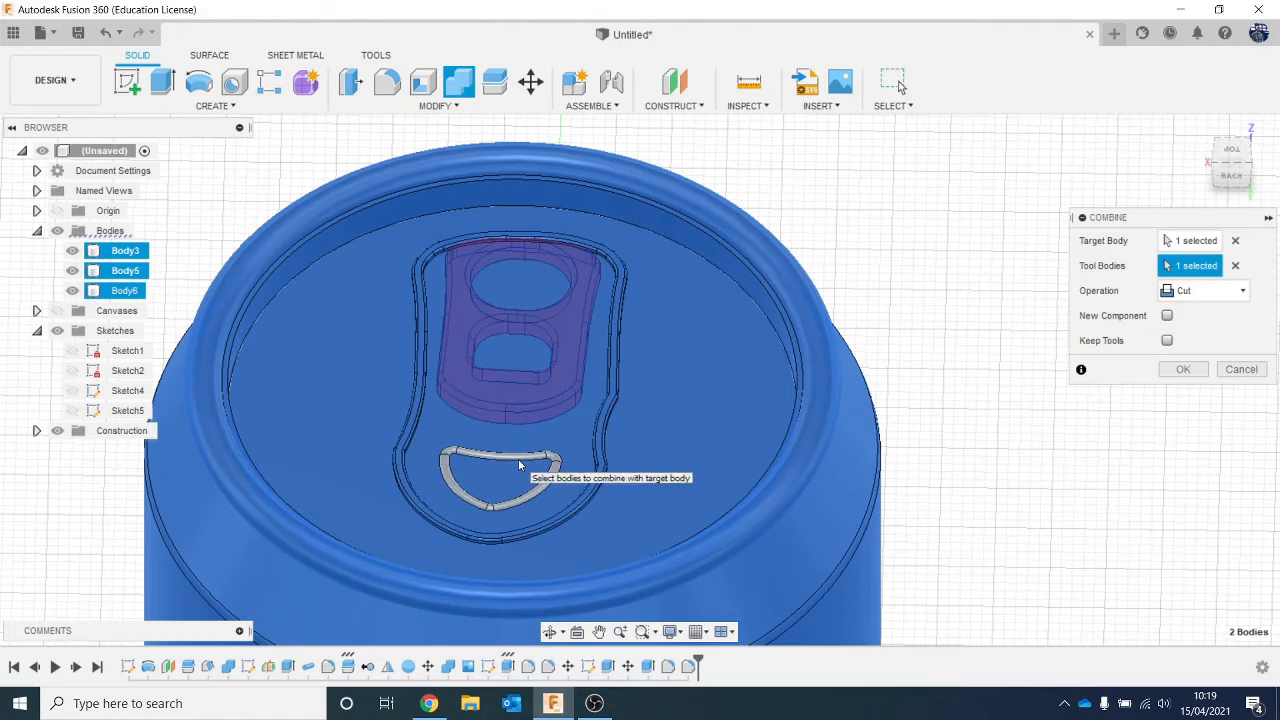
# Join the ring pull and the mouth-shaped ridge to the can body with Combine, using the Join operation
pyautogui.click(518, 459)
pyautogui.click(1190, 292)
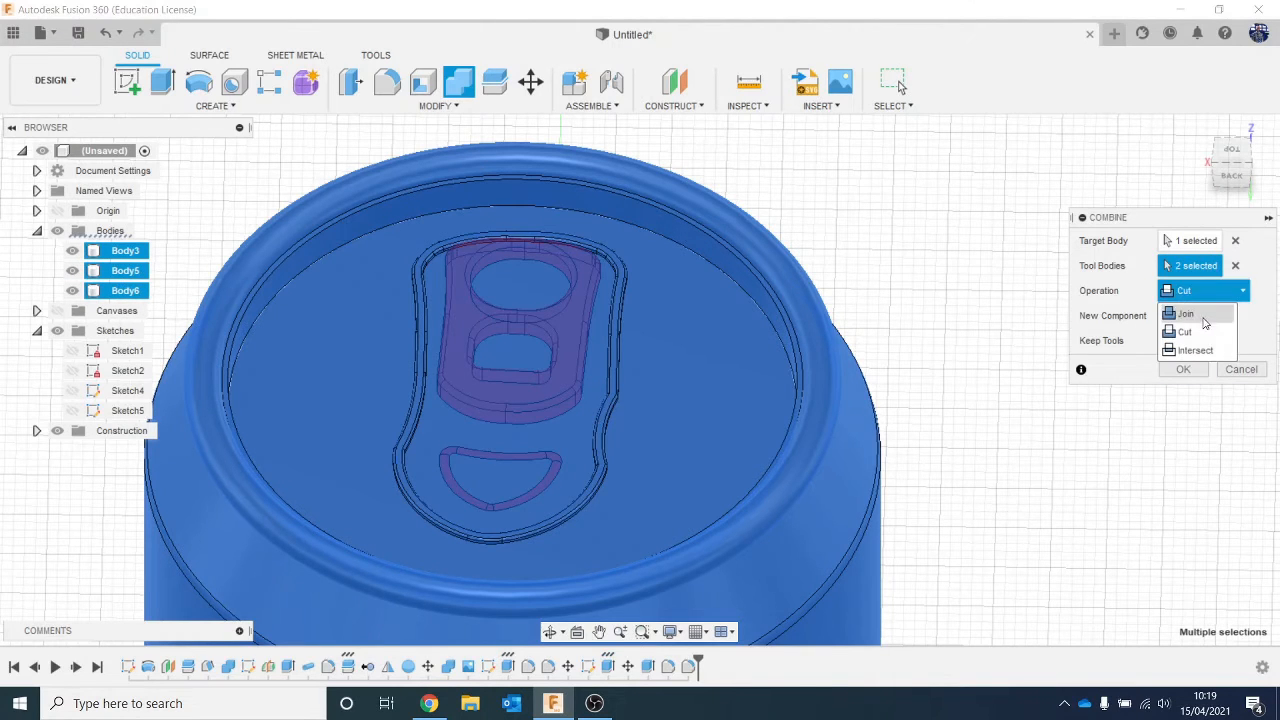
pyautogui.click(1190, 304)
pyautogui.click(1186, 369)
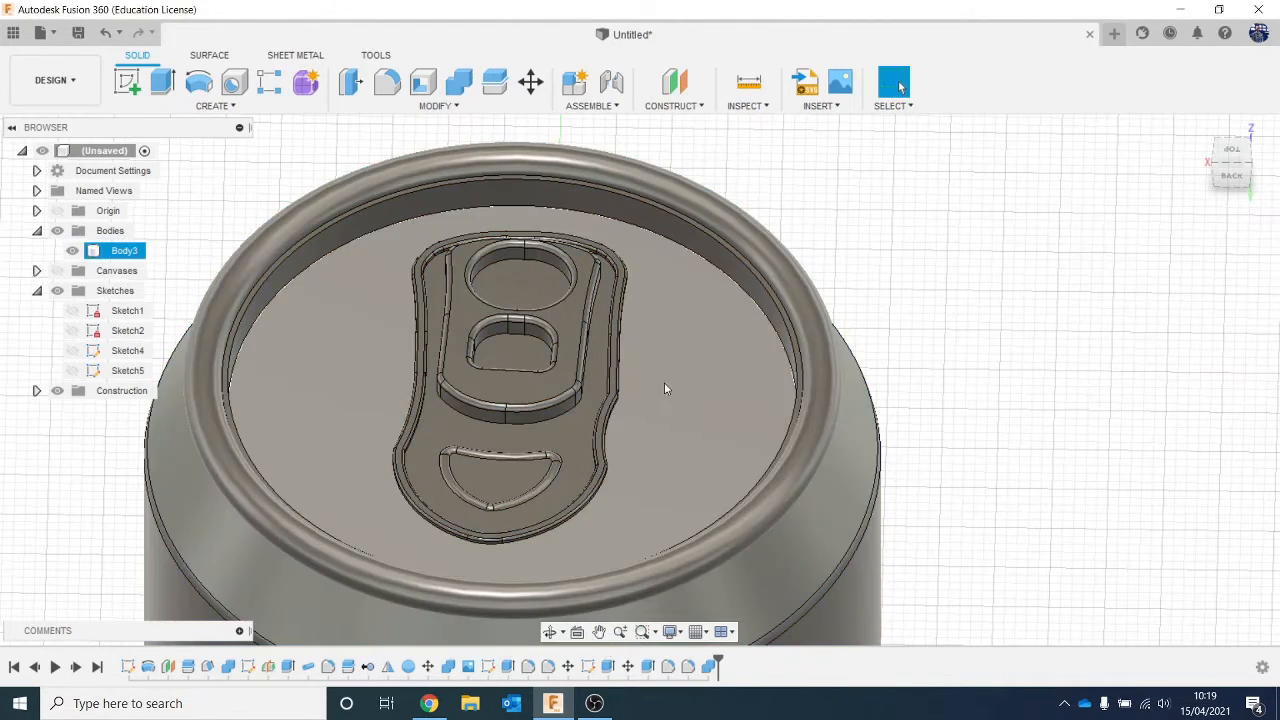
# Fillet the base edges of the ring pull and the mouth ridge where they meet the lid at 0.5 mm
pyautogui.click(387, 82)
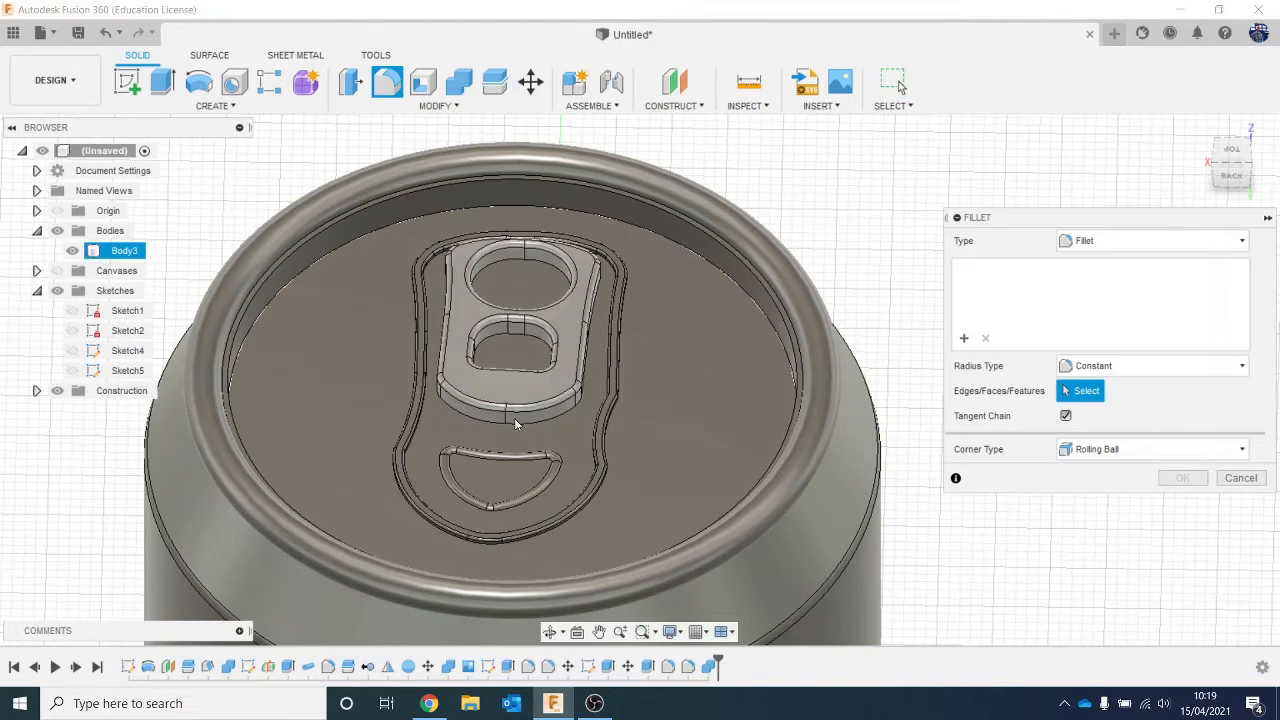
pyautogui.click(514, 418)
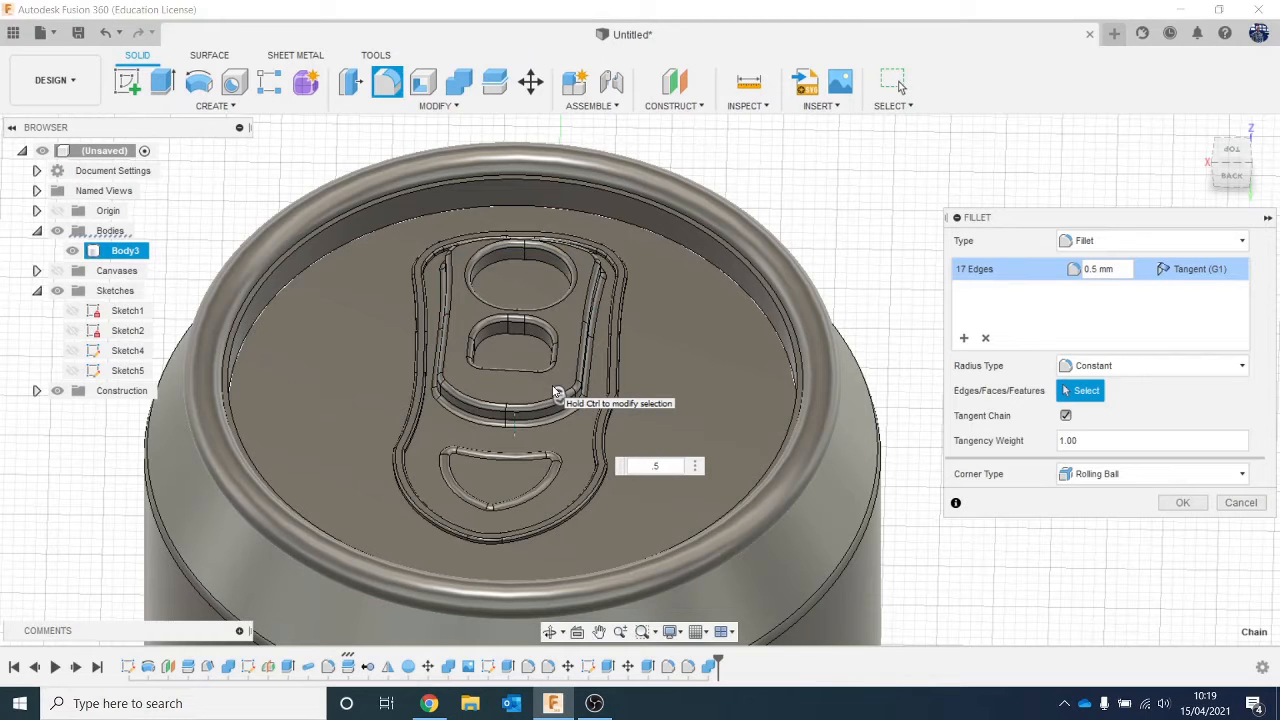
pyautogui.scroll(5, 571, 400)
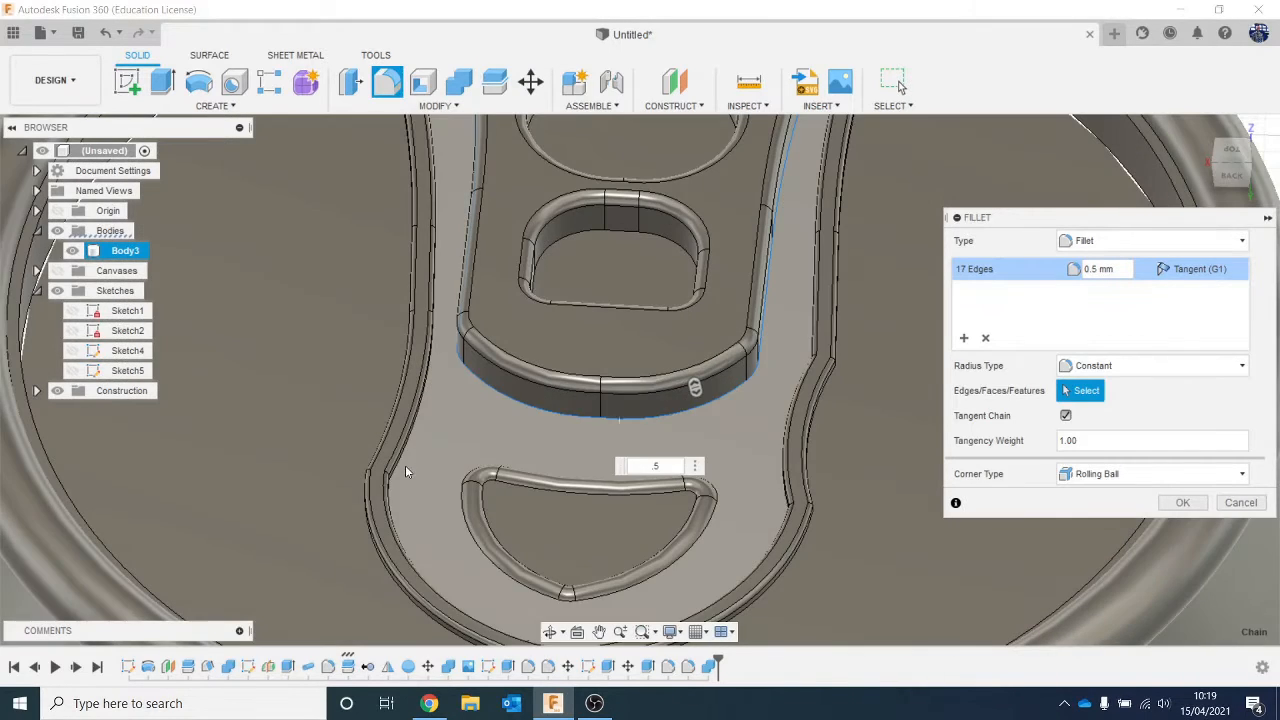
pyautogui.click(511, 580)
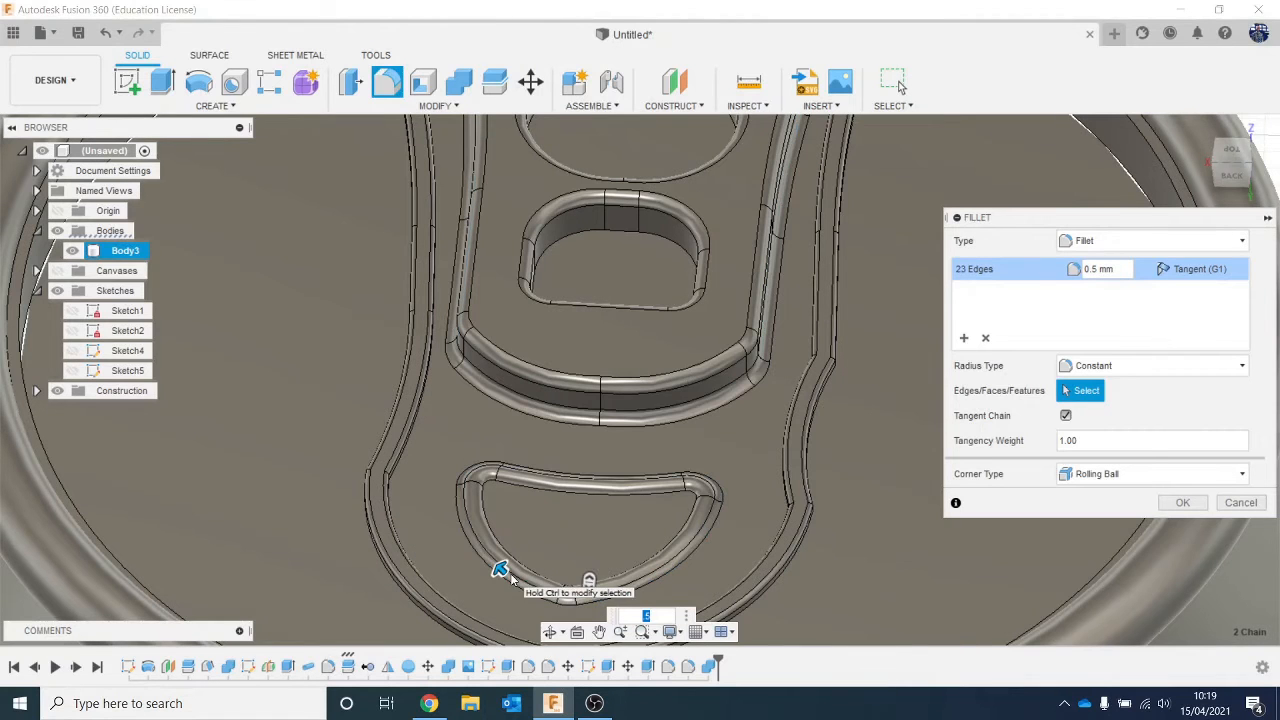
pyautogui.scroll(-5, 523, 470)
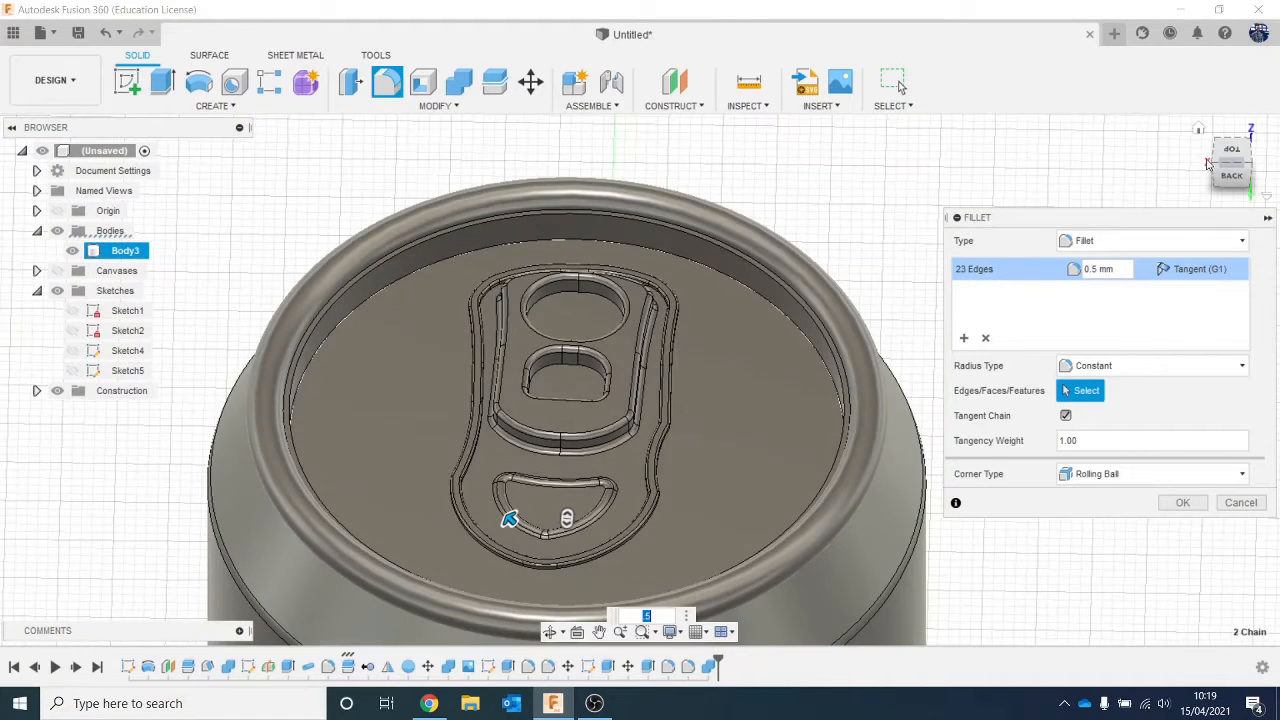
pyautogui.moveTo(1247, 178)
pyautogui.mouseDown()
pyautogui.moveTo(1232, 168)
pyautogui.moveTo(1227, 205)
pyautogui.moveTo(1224, 178)
pyautogui.moveTo(1236, 200)
pyautogui.moveTo(1250, 178)
pyautogui.moveTo(1232, 198)
pyautogui.moveTo(1228, 186)
pyautogui.mouseUp()
pyautogui.click(1174, 508)
pyautogui.scroll(-3, 1077, 449)
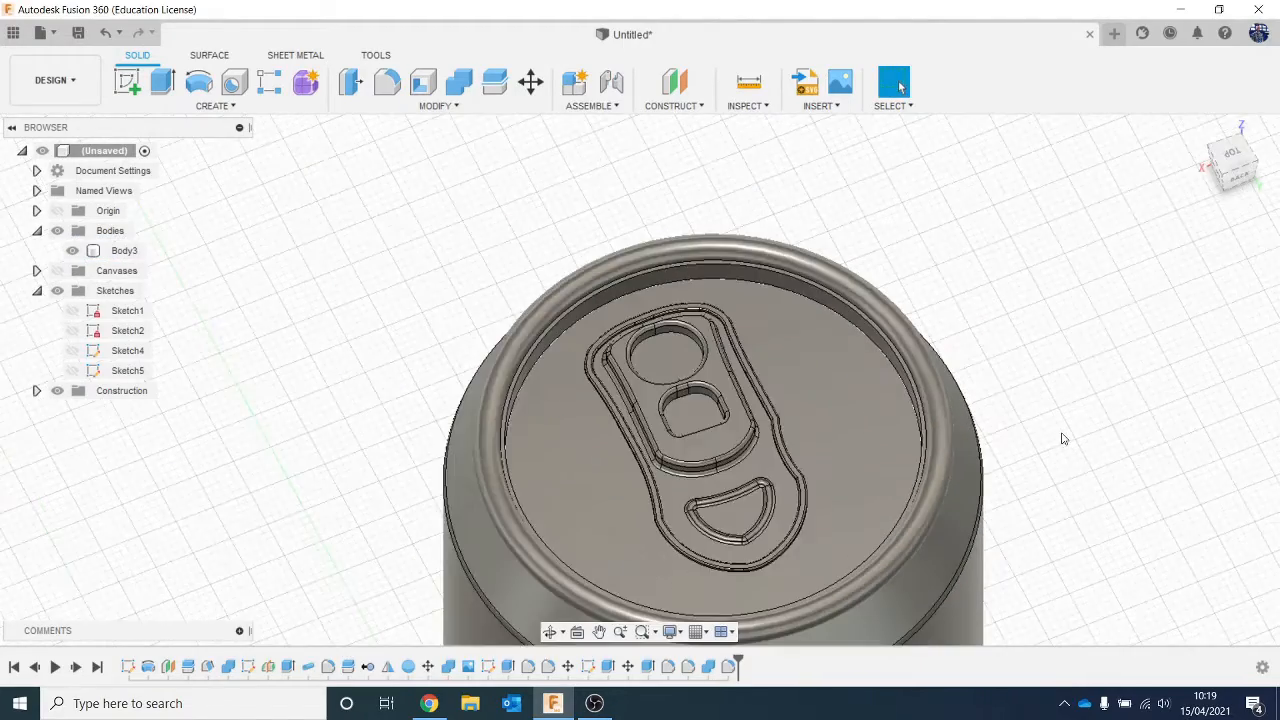
pyautogui.moveTo(1057, 437); pyautogui.dragTo(808, 347, button='middle')
pyautogui.scroll(-6, 1140, 274)
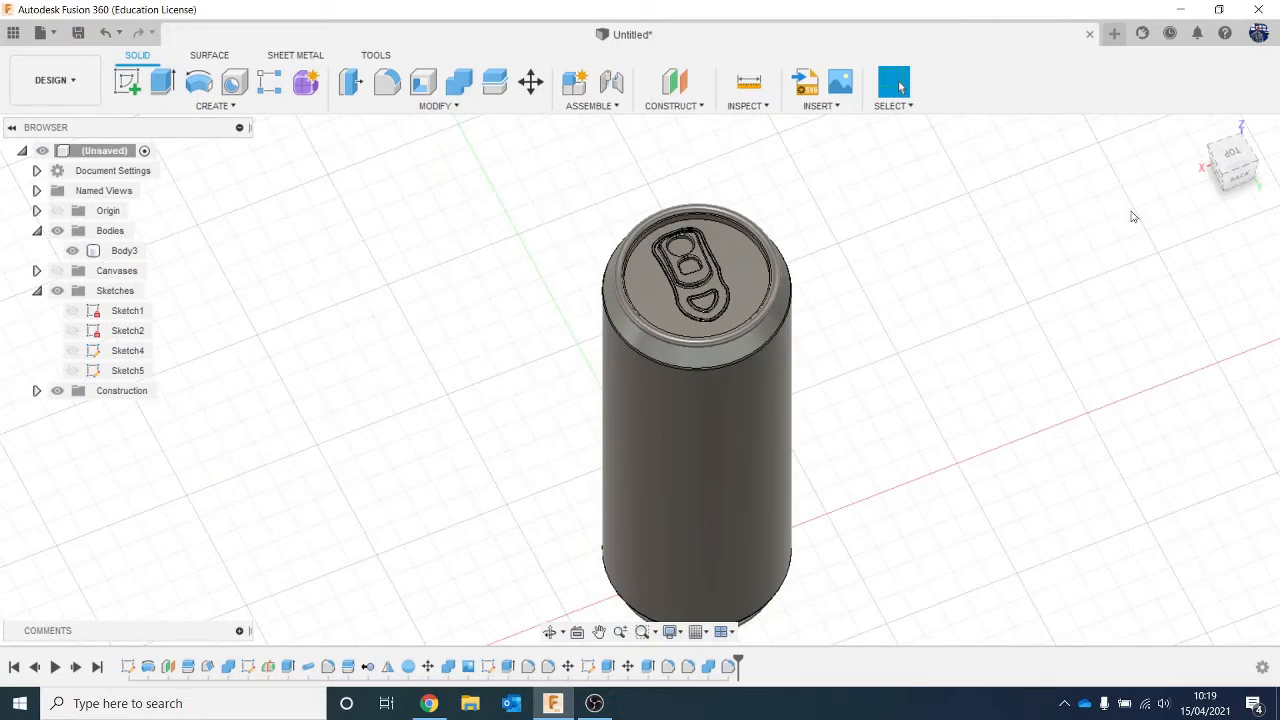
pyautogui.moveTo(1223, 175)
pyautogui.mouseDown()
pyautogui.moveTo(1221, 125)
pyautogui.moveTo(1215, 215)
pyautogui.moveTo(1229, 146)
pyautogui.mouseUp()
pyautogui.scroll(-3, 1151, 414)
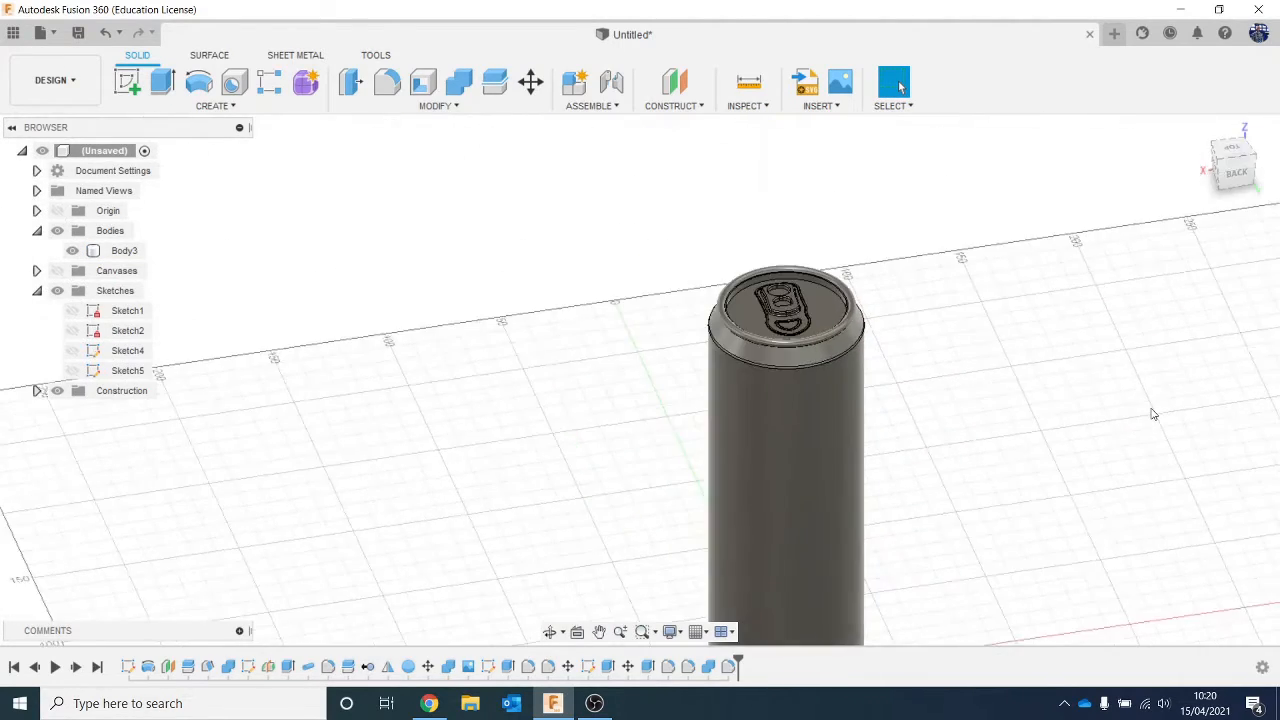
pyautogui.moveTo(1069, 365); pyautogui.dragTo(951, 353, button='middle')
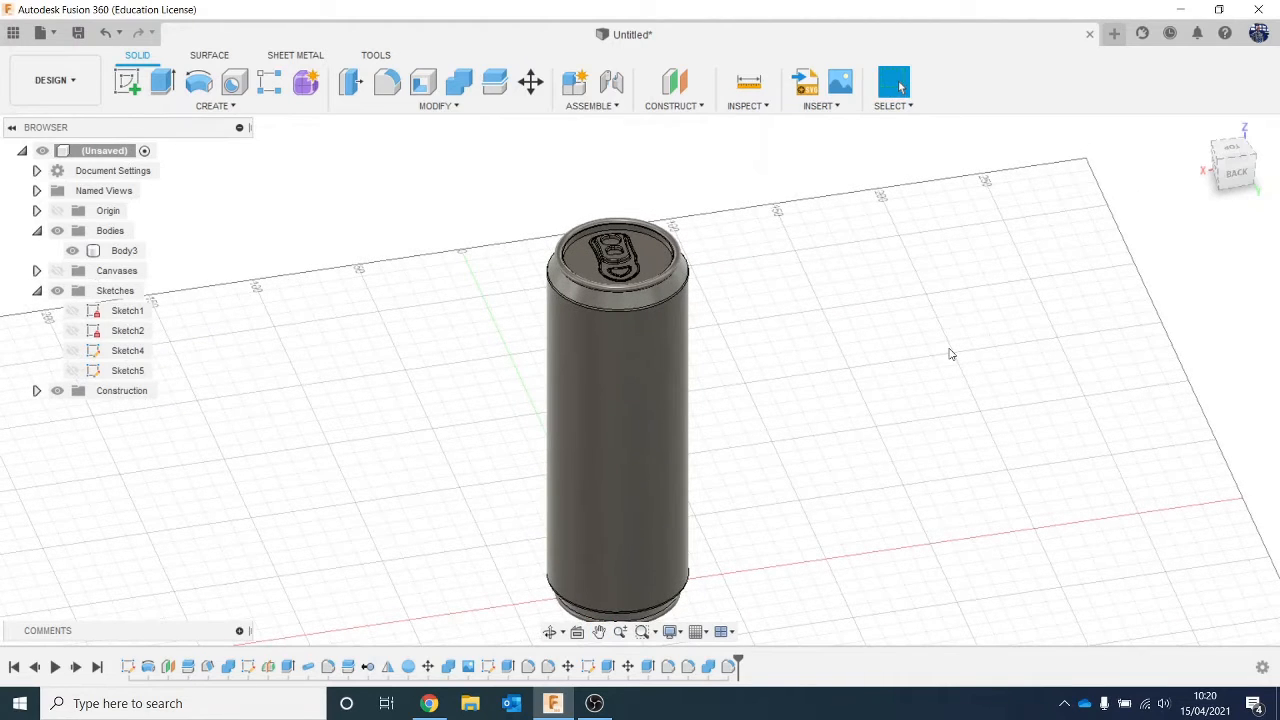
# Save the design as "red bull can video" in the "Intro to Fusion lessons 2020 Collyers" project
pyautogui.click(80, 33)
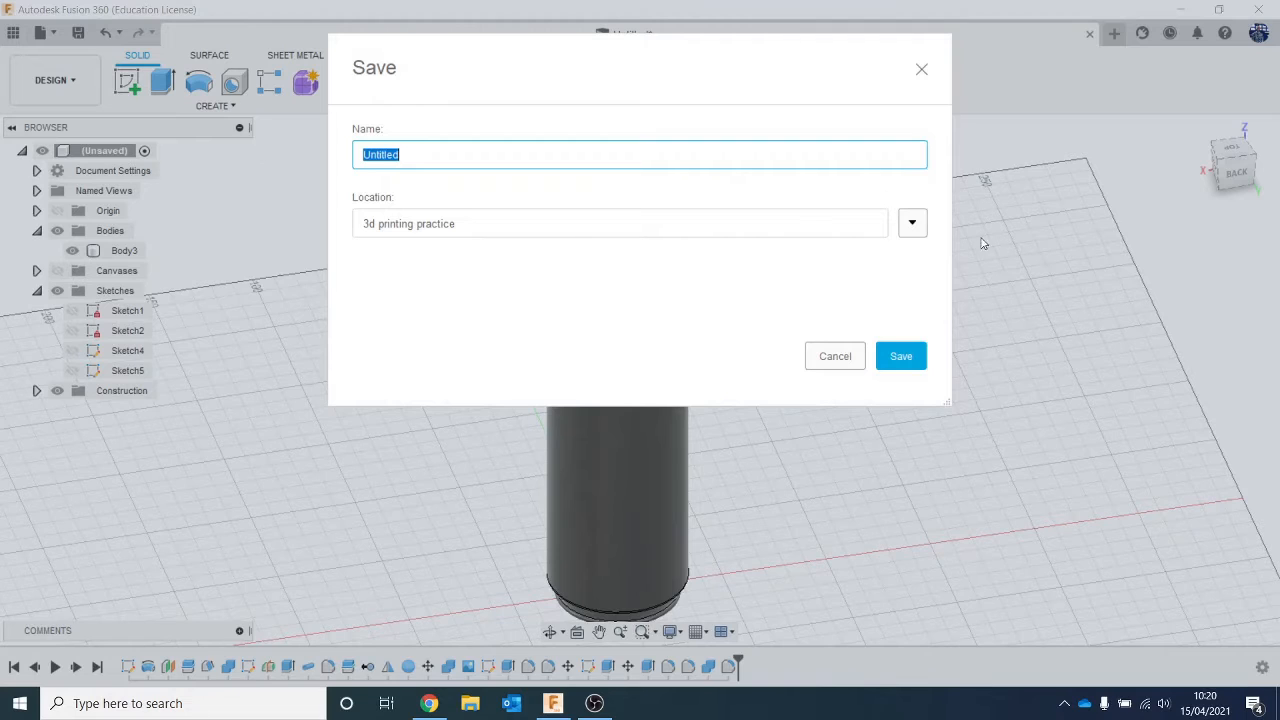
pyautogui.click(912, 224)
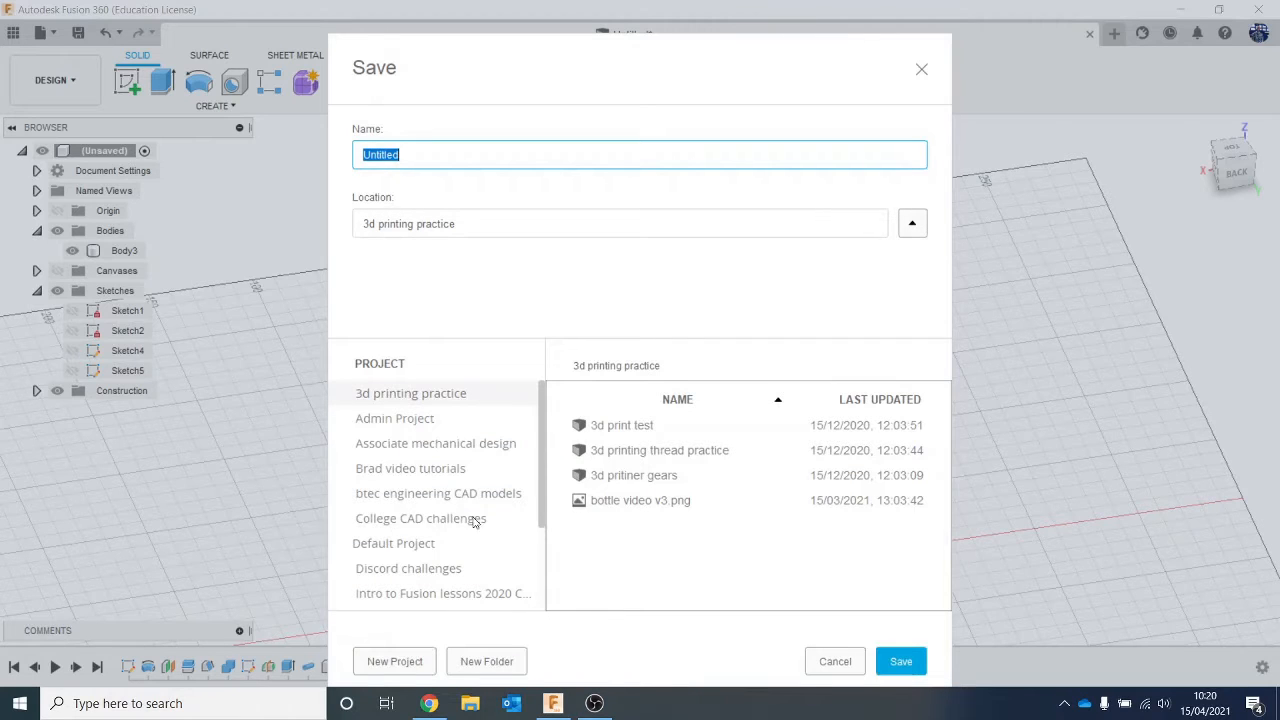
pyautogui.click(480, 596)
pyautogui.doubleClick(431, 158)
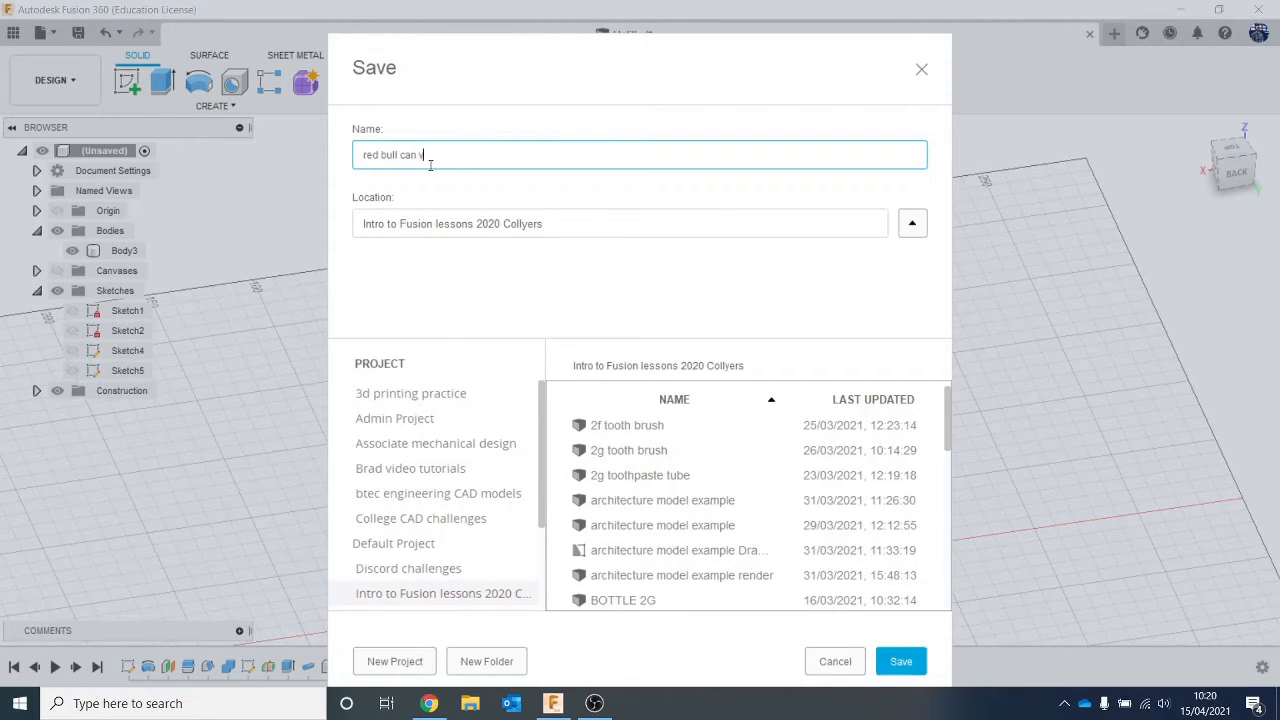
pyautogui.press('Return')
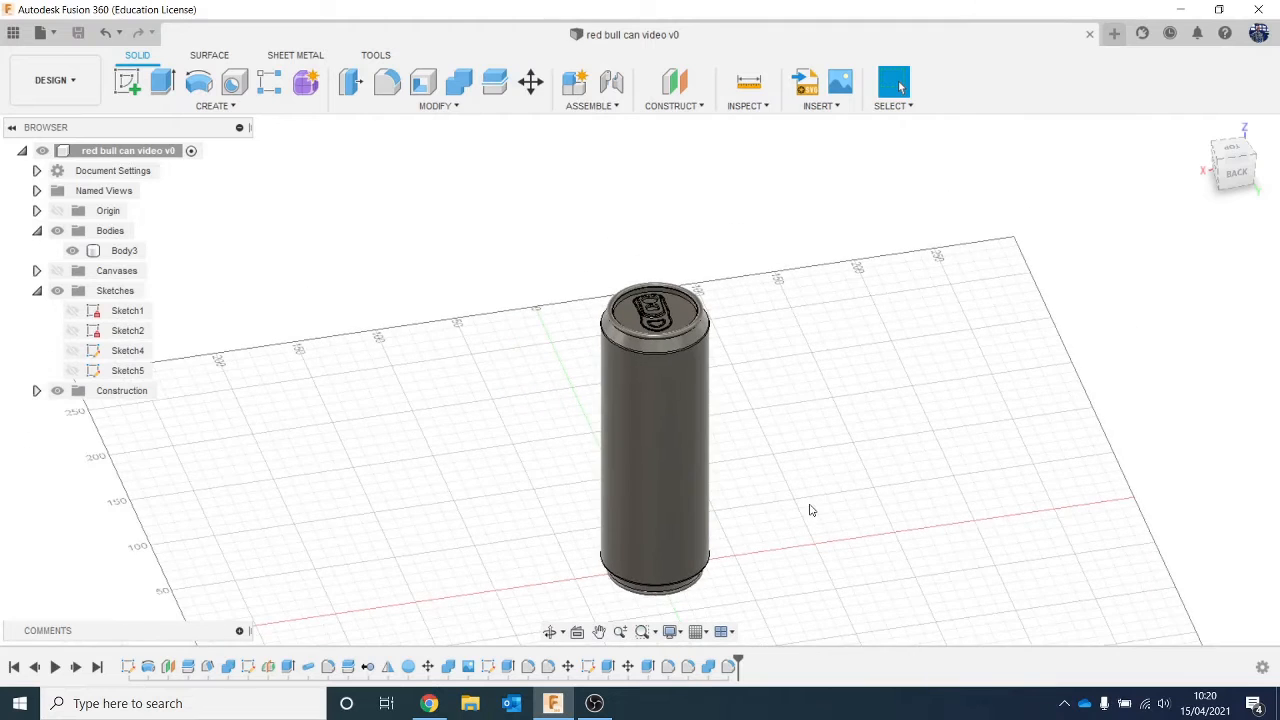
# Examine the red_bull_can_for_POS render from the "sheet metal example" folder in File Explorer, and return to Fusion 360
pyautogui.click(470, 703)
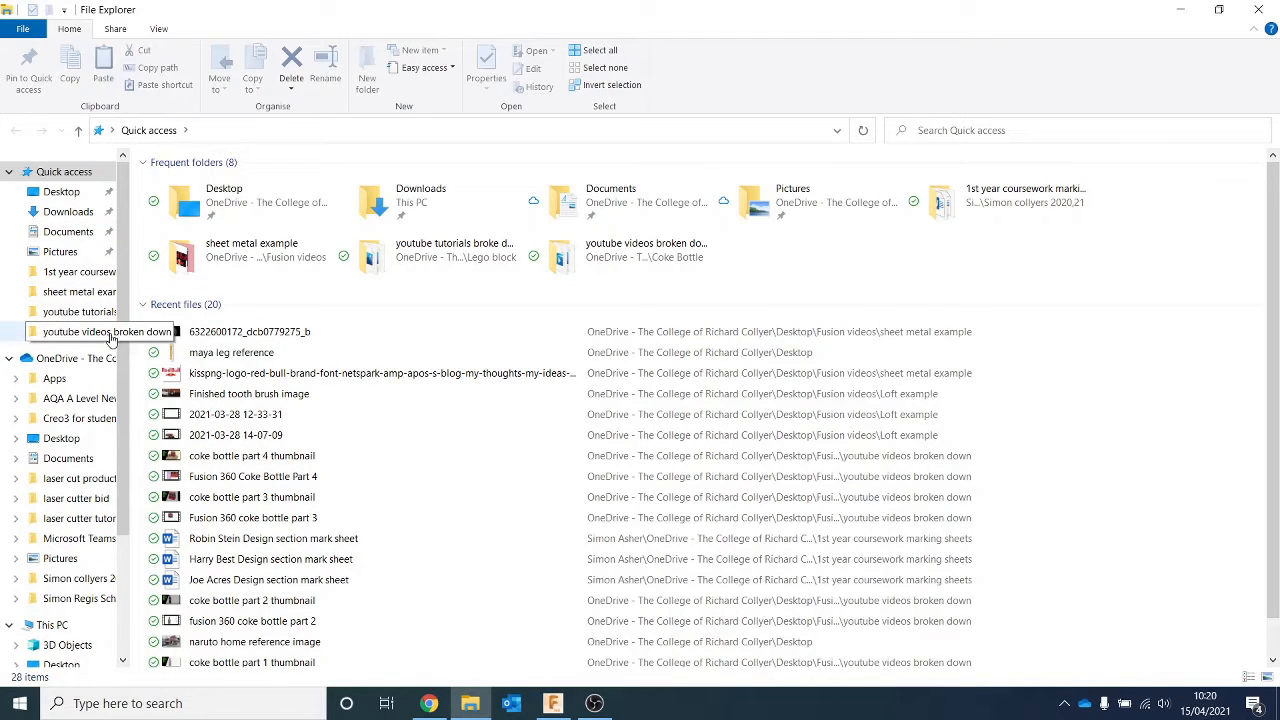
pyautogui.click(90, 291)
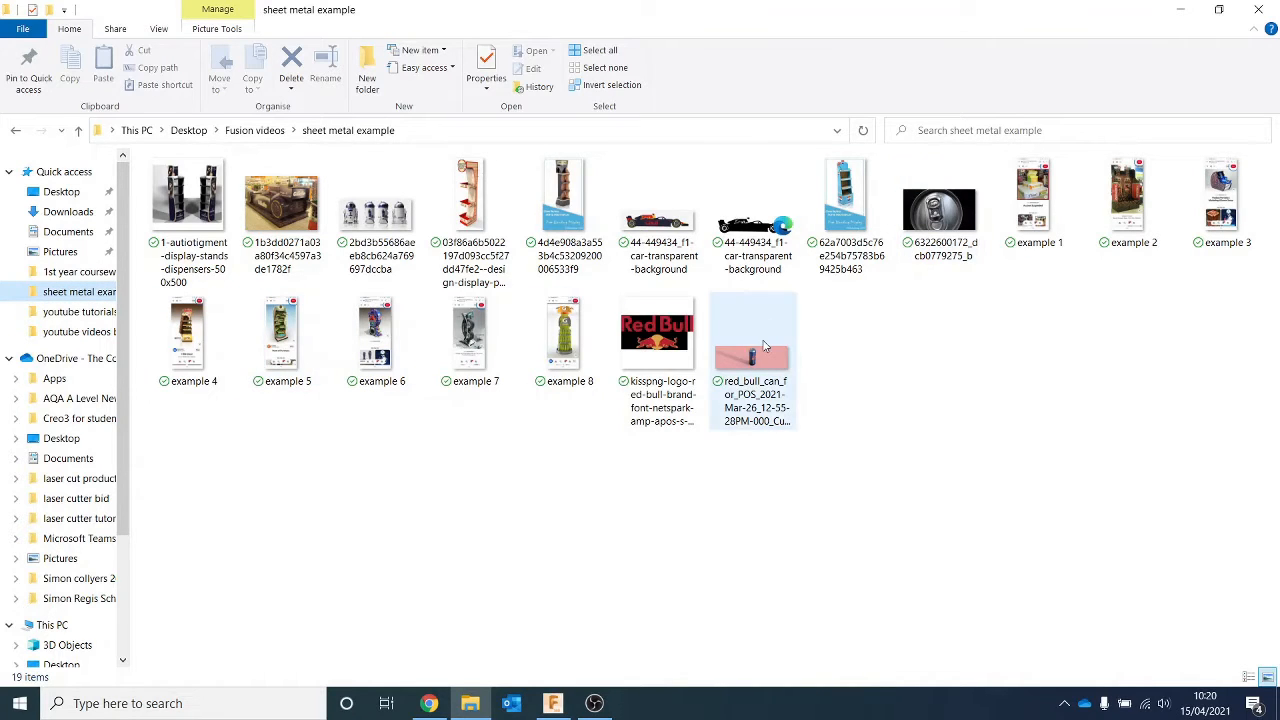
pyautogui.click(764, 345)
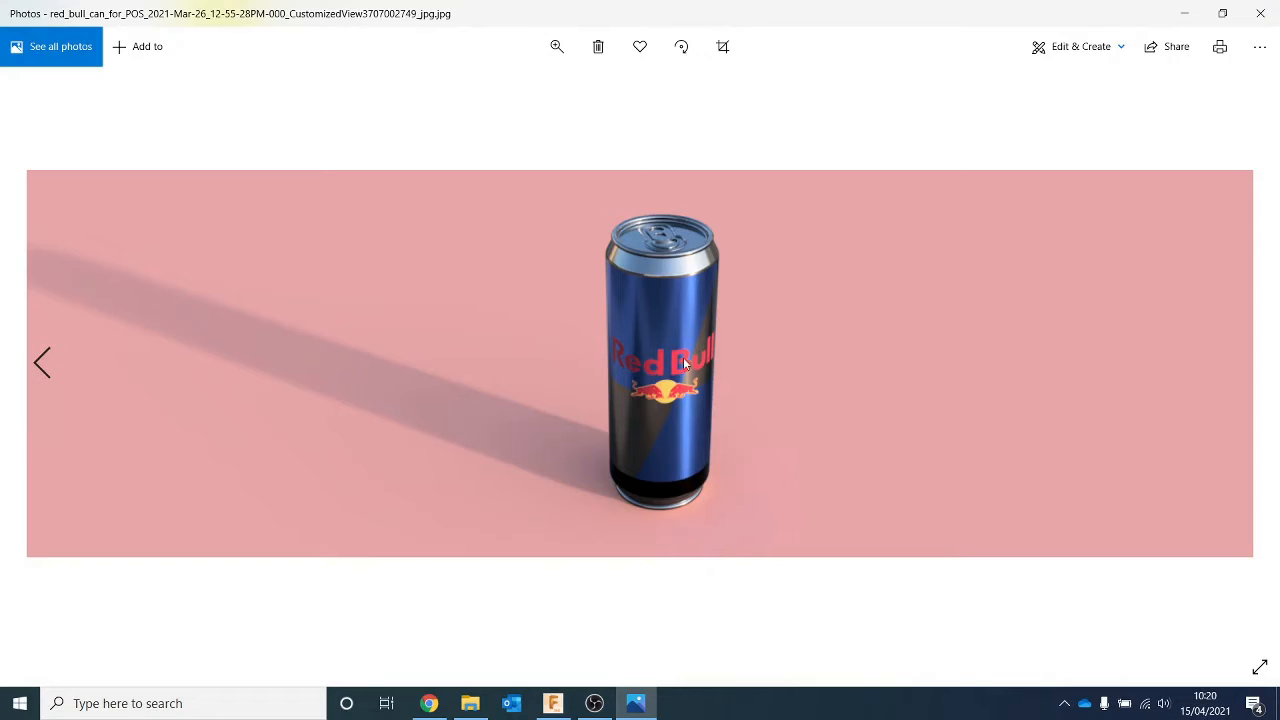
pyautogui.click(1172, 8)
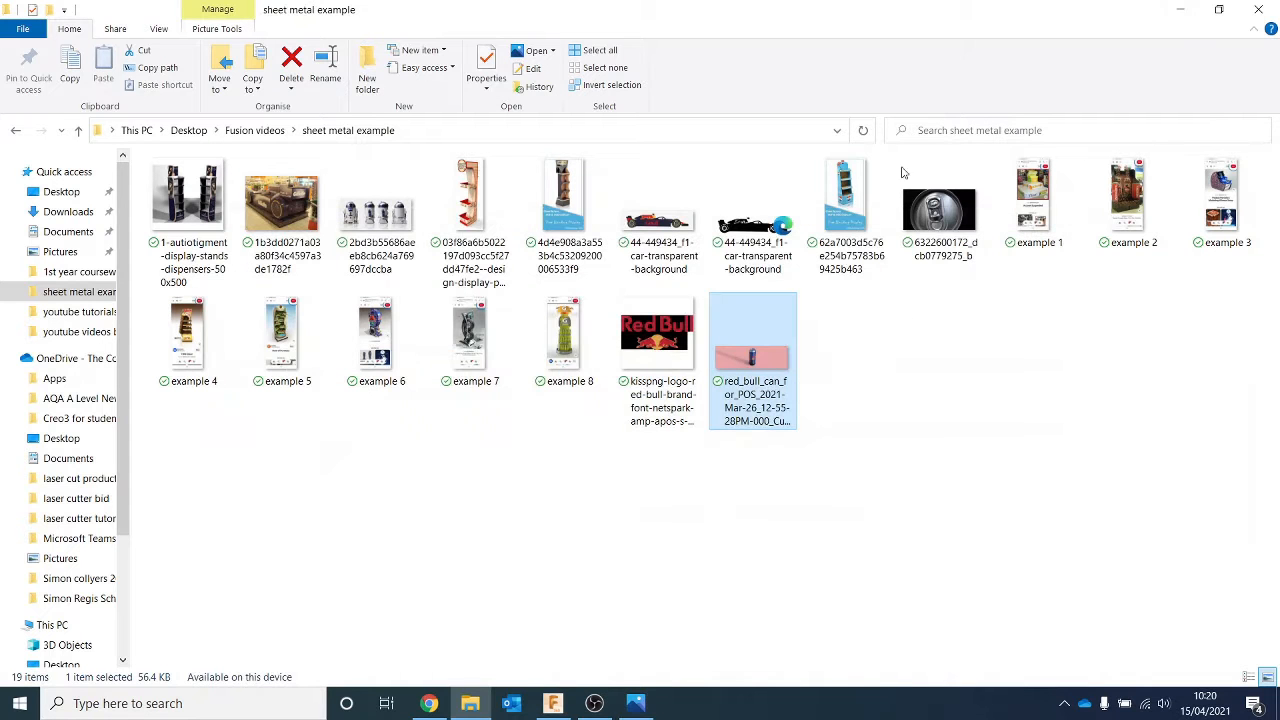
pyautogui.click(594, 703)
pyautogui.click(553, 703)
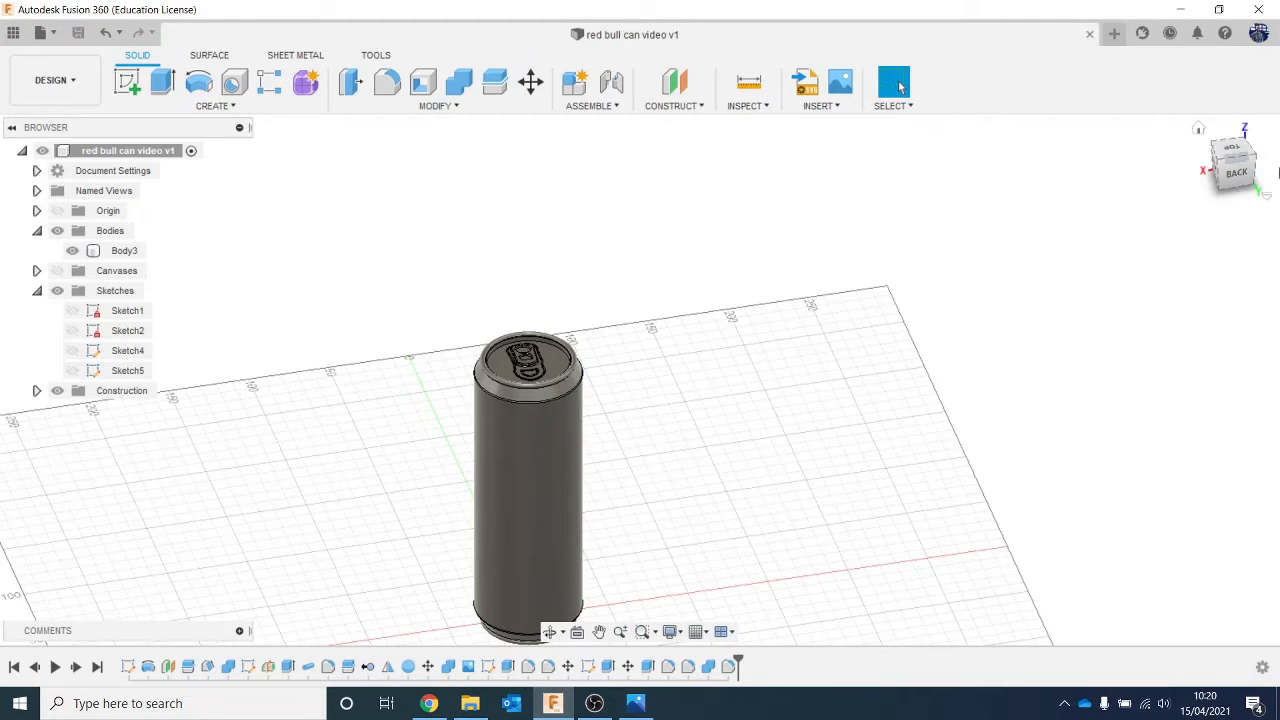
# Start a sketch on the vertical XZ origin plane and draw a horizontal line about 123 mm long across the can's lower part
pyautogui.click(1233, 174)
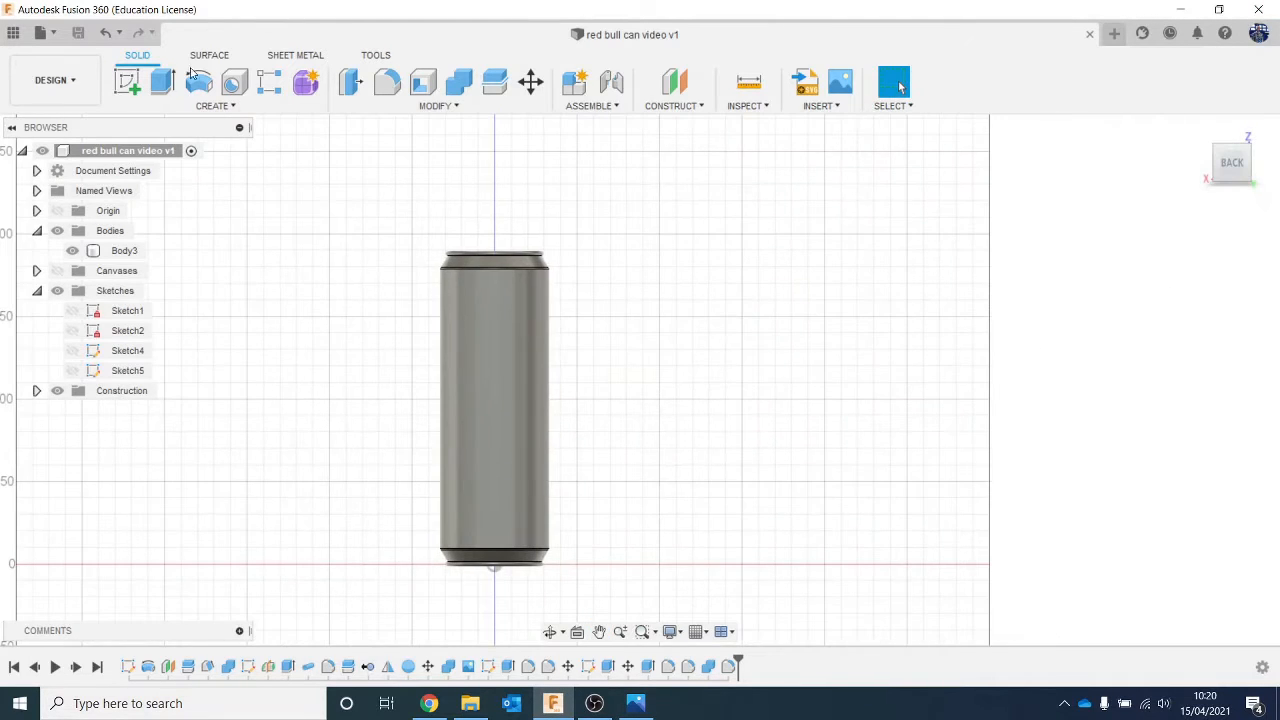
pyautogui.click(126, 84)
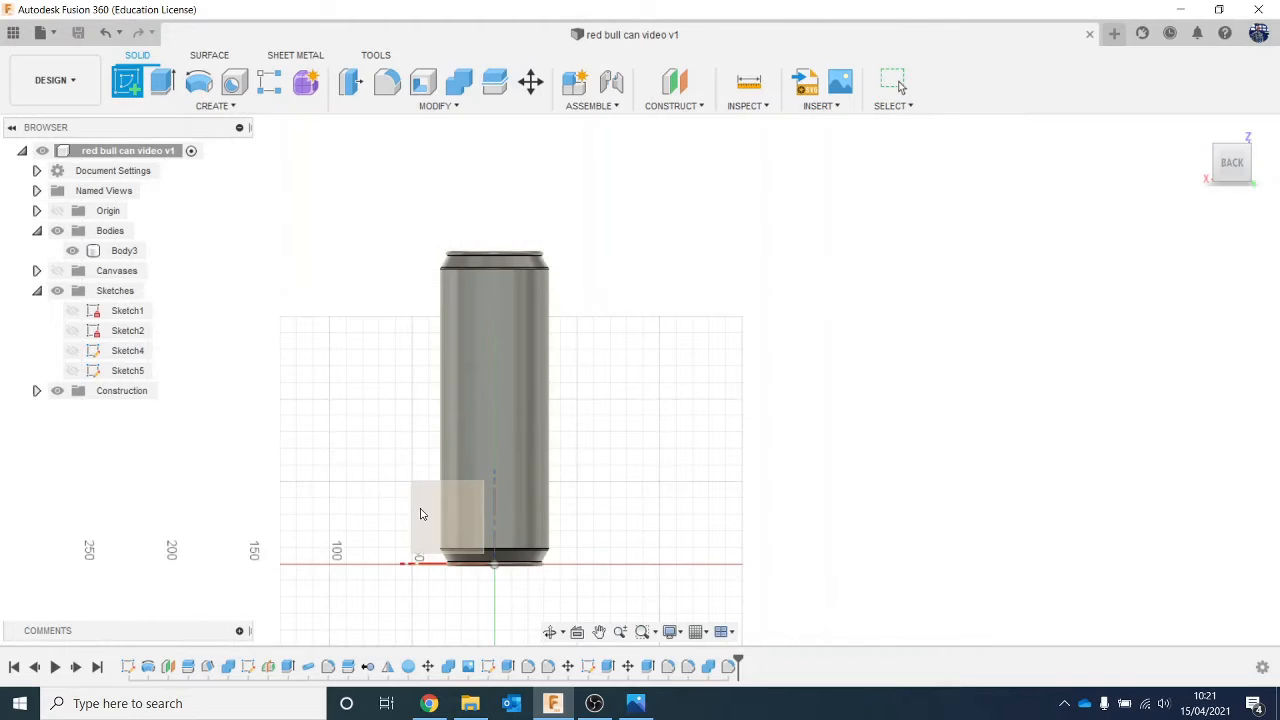
pyautogui.click(421, 513)
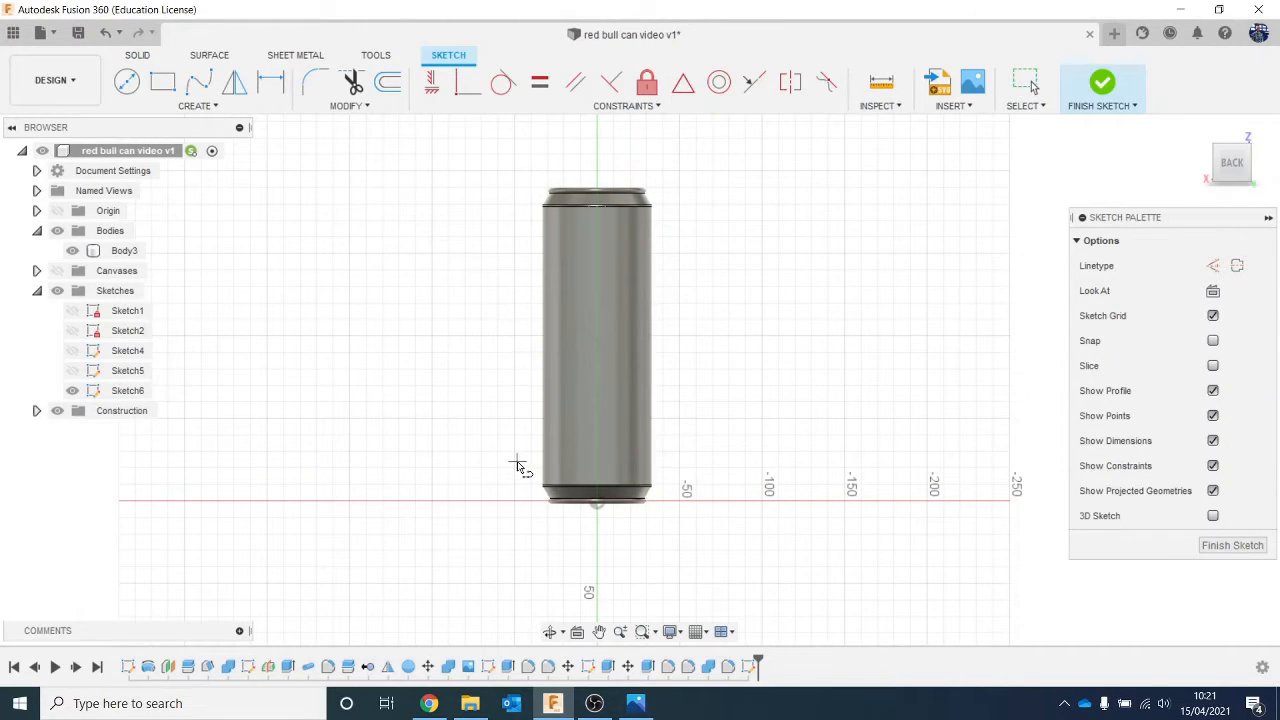
pyautogui.click(636, 704)
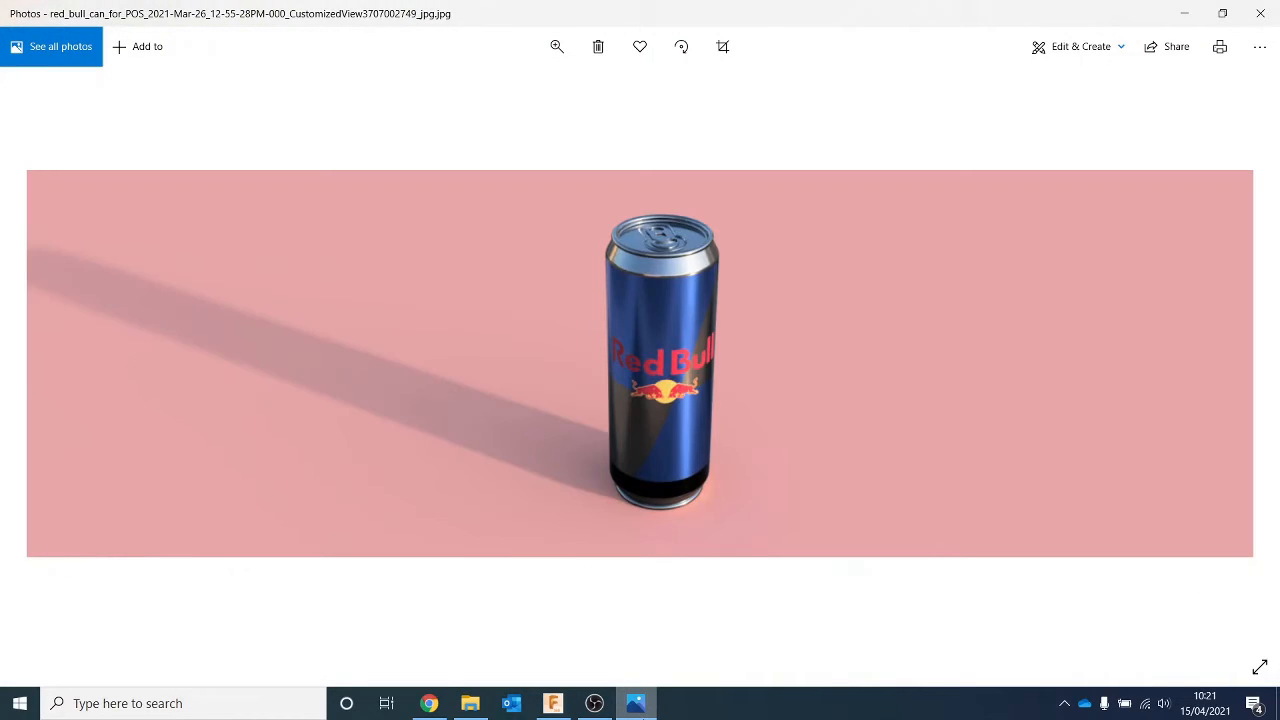
pyautogui.click(636, 704)
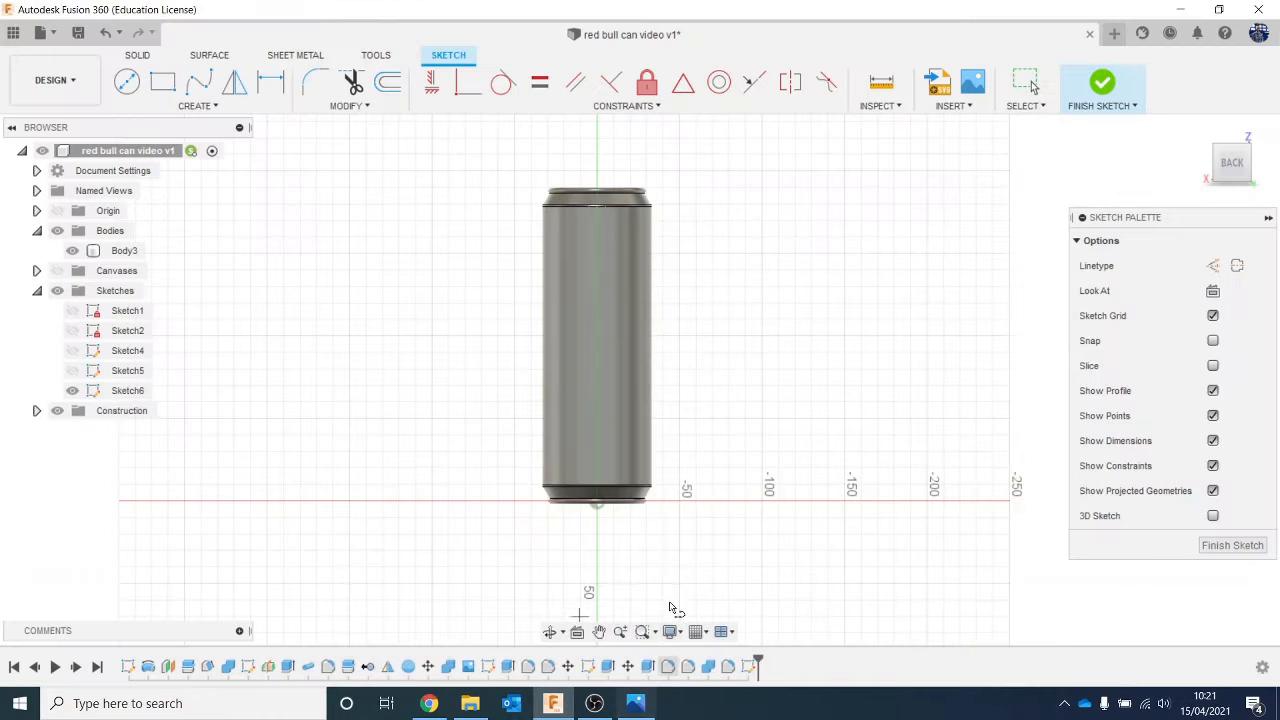
pyautogui.click(504, 459)
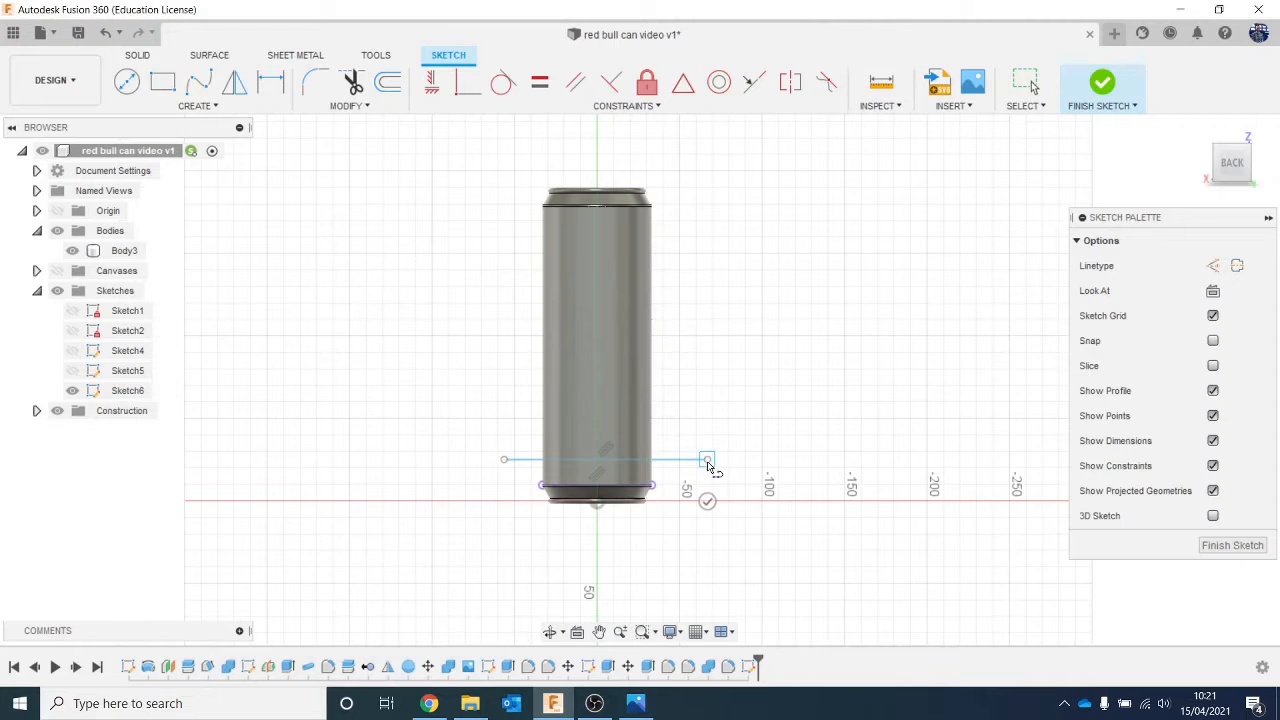
pyautogui.click(707, 459)
pyautogui.press('Escape')
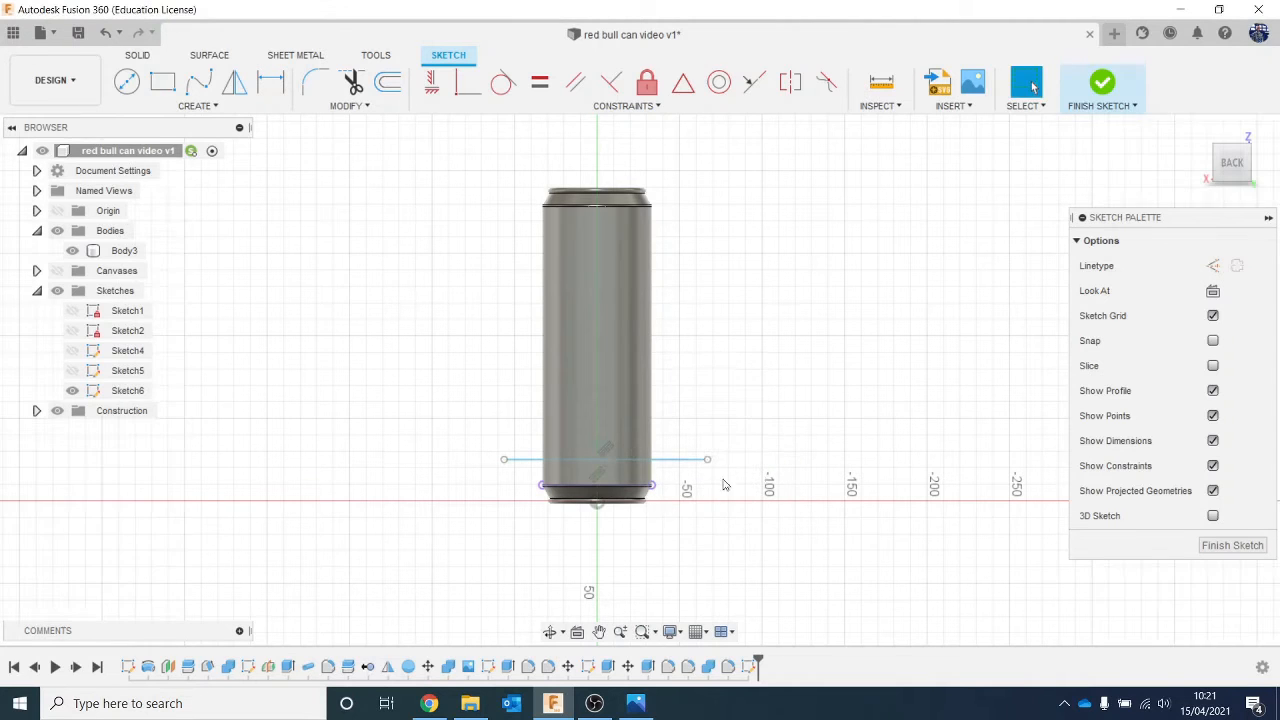
# Move the horizontal sketch line down about 5 mm, closer to the can's bottom rim
pyautogui.click(673, 462)
pyautogui.rightClick(673, 462)
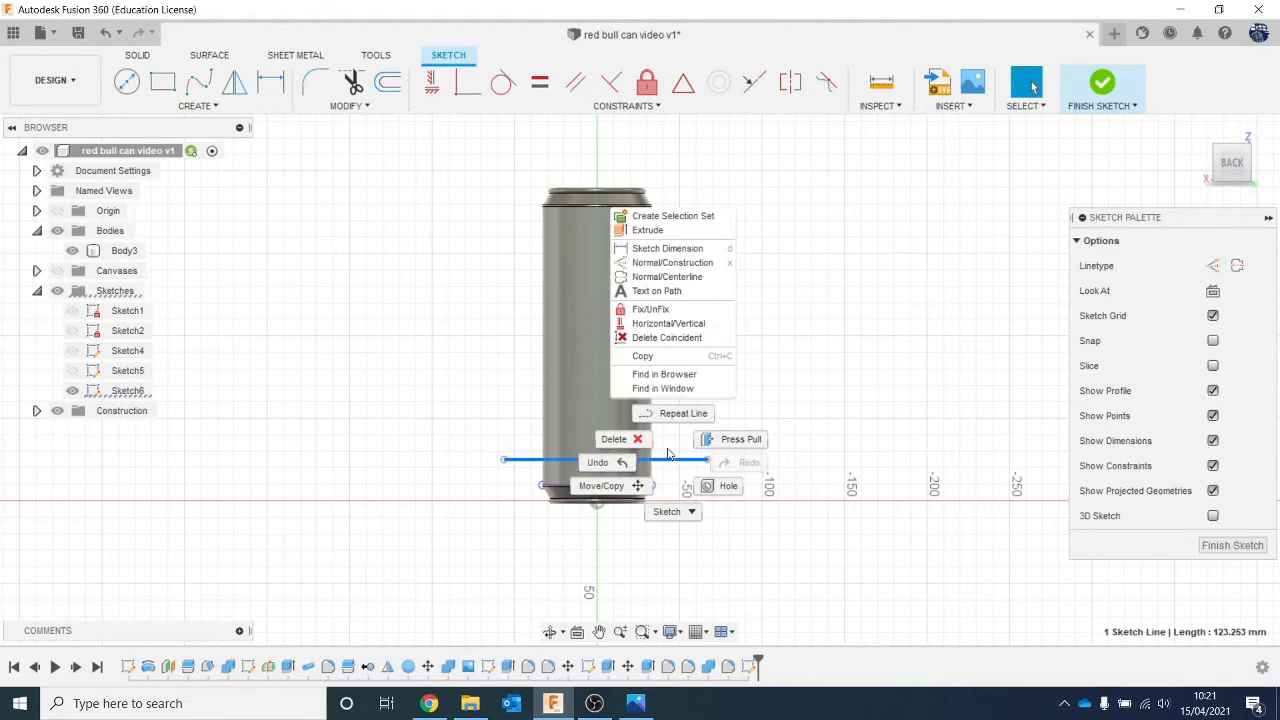
pyautogui.click(607, 488)
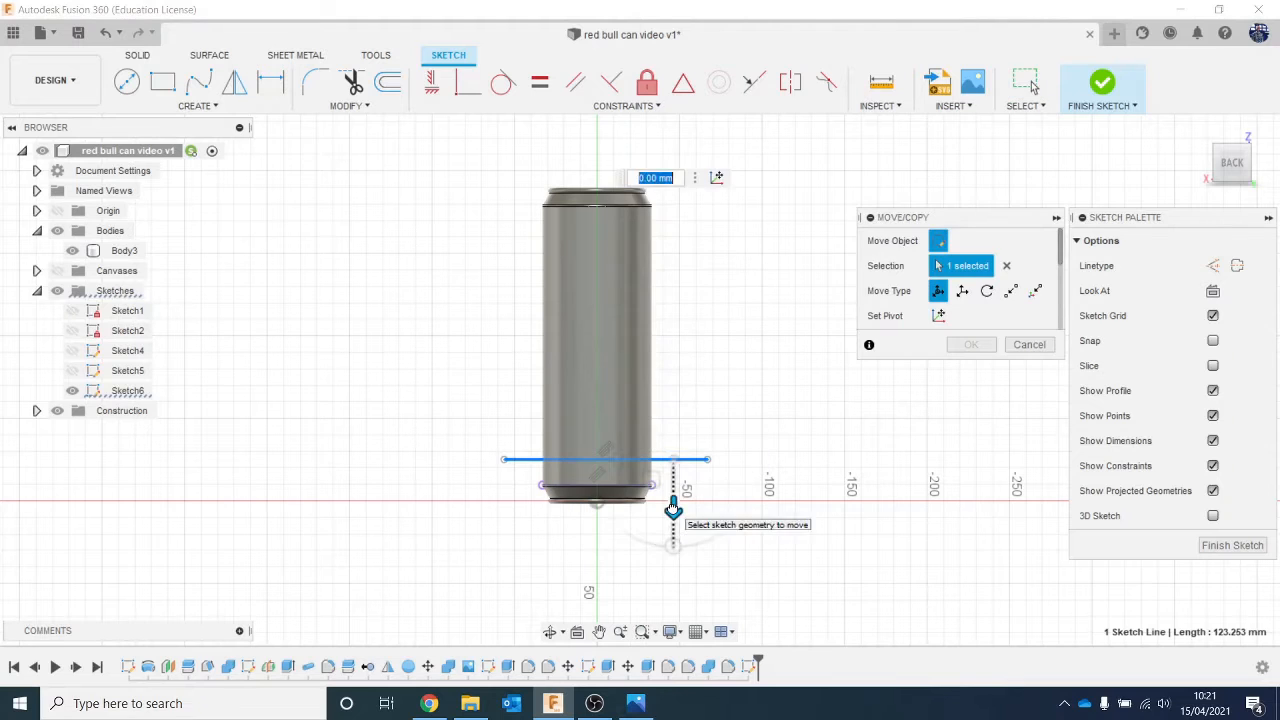
pyautogui.moveTo(674, 508); pyautogui.dragTo(673, 517)
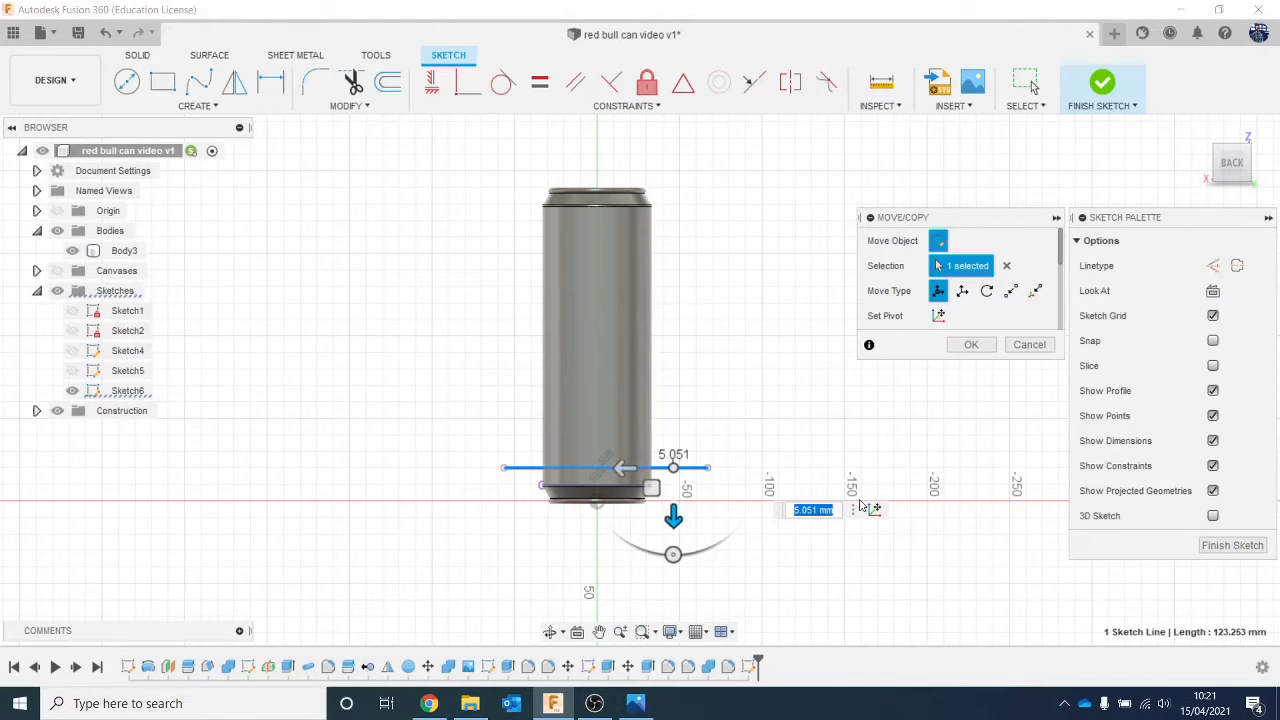
pyautogui.press('Return')
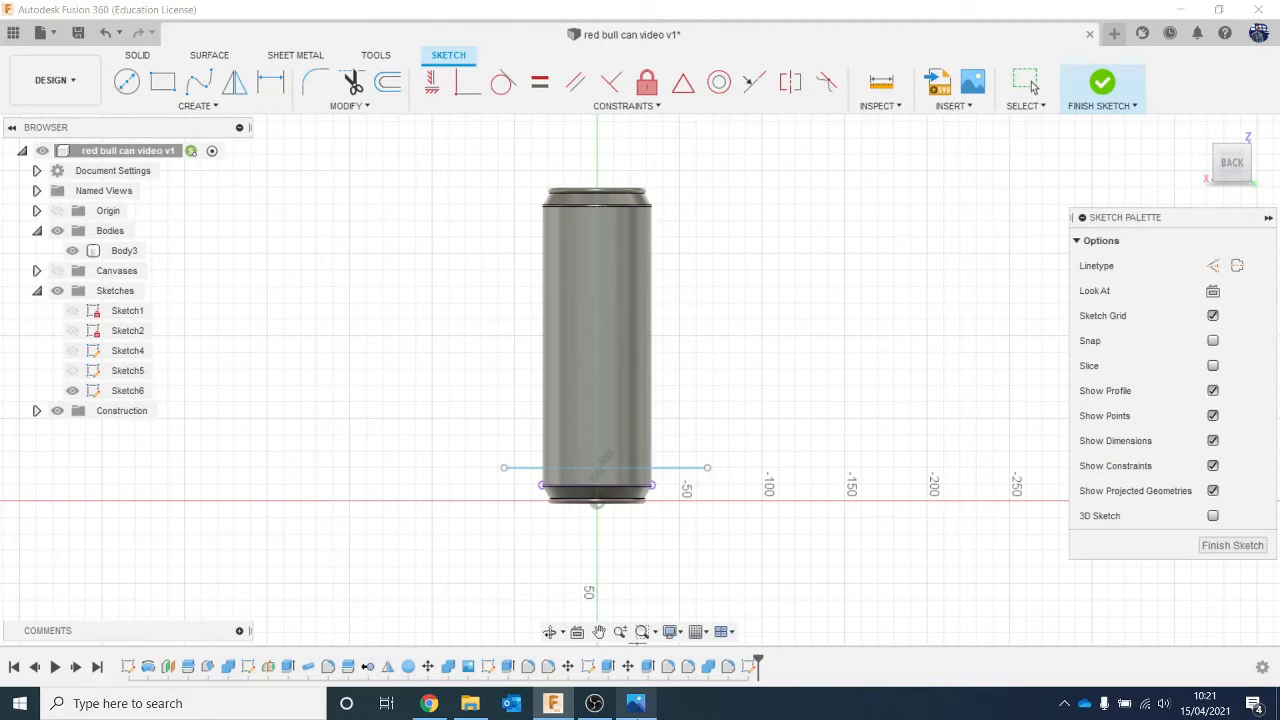
# Draw a diagonal line across the can, from upper right to below its lower left, with the upper endpoint at about X -52.8, Z 201.3 mm
pyautogui.click(635, 703)
pyautogui.click(635, 703)
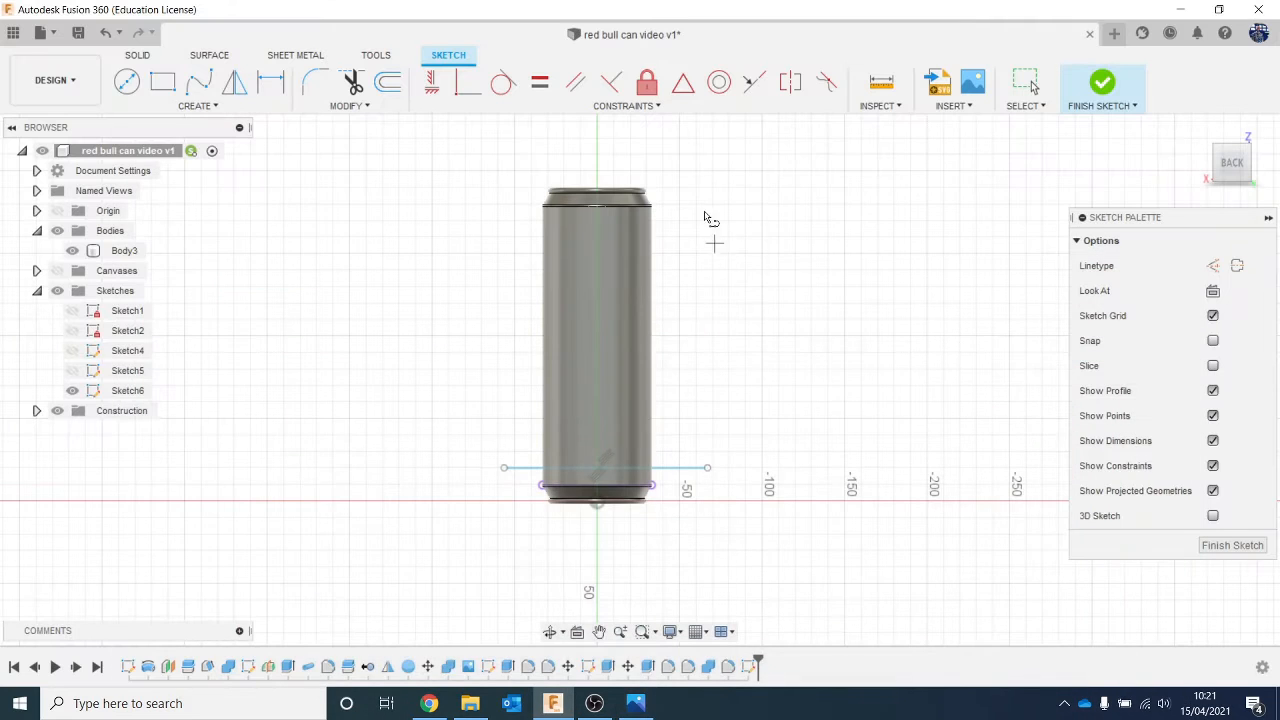
pyautogui.click(713, 155)
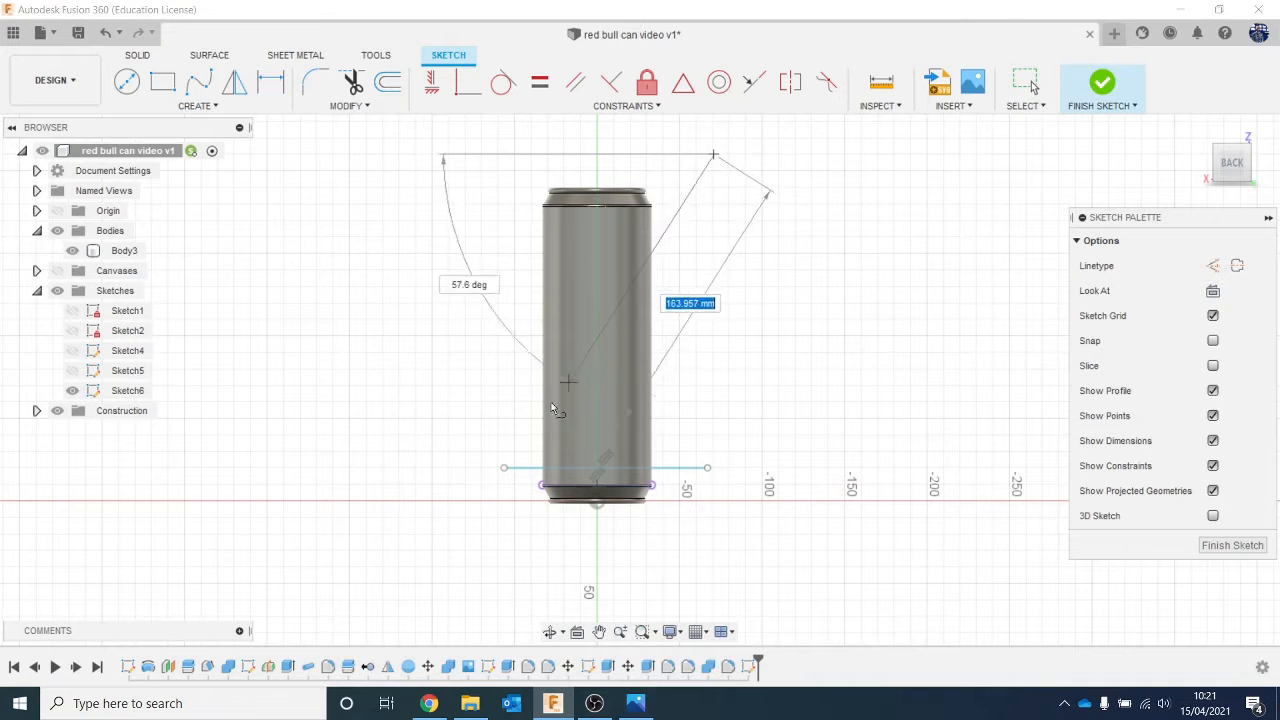
pyautogui.click(482, 585)
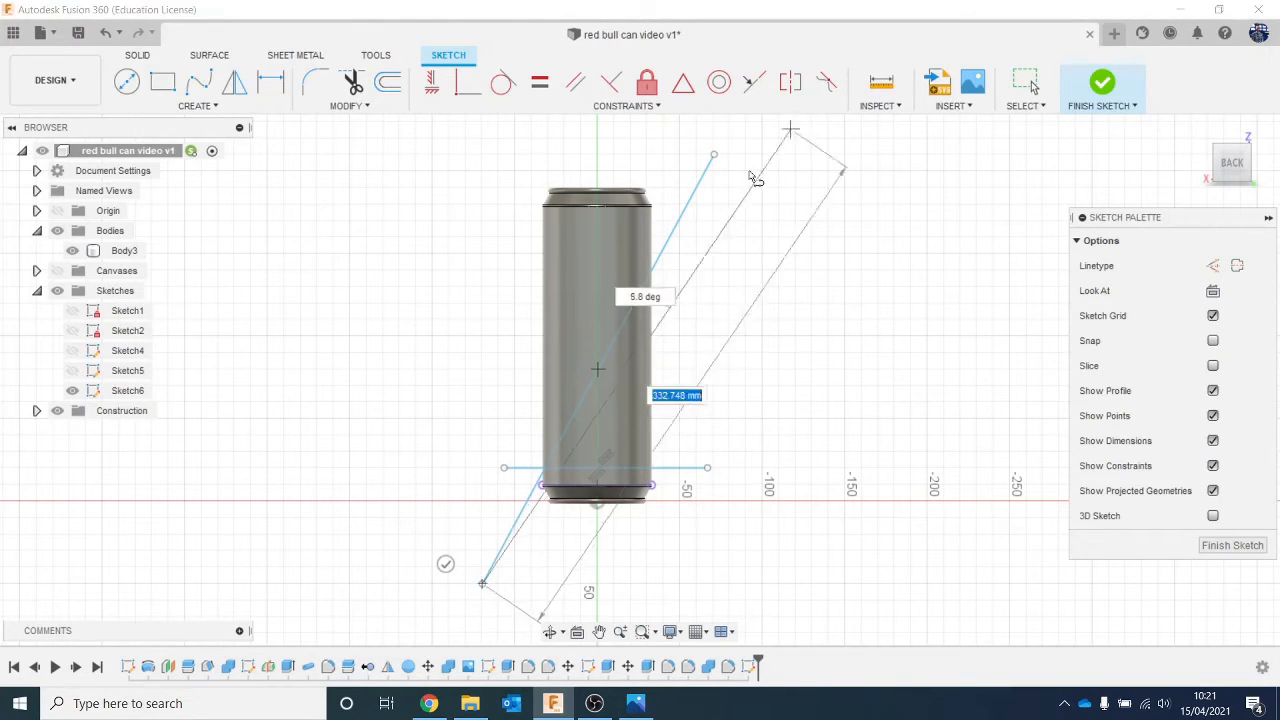
pyautogui.press('Escape')
pyautogui.moveTo(715, 154)
pyautogui.mouseDown()
pyautogui.moveTo(677, 157)
pyautogui.moveTo(684, 169)
pyautogui.mouseUp()
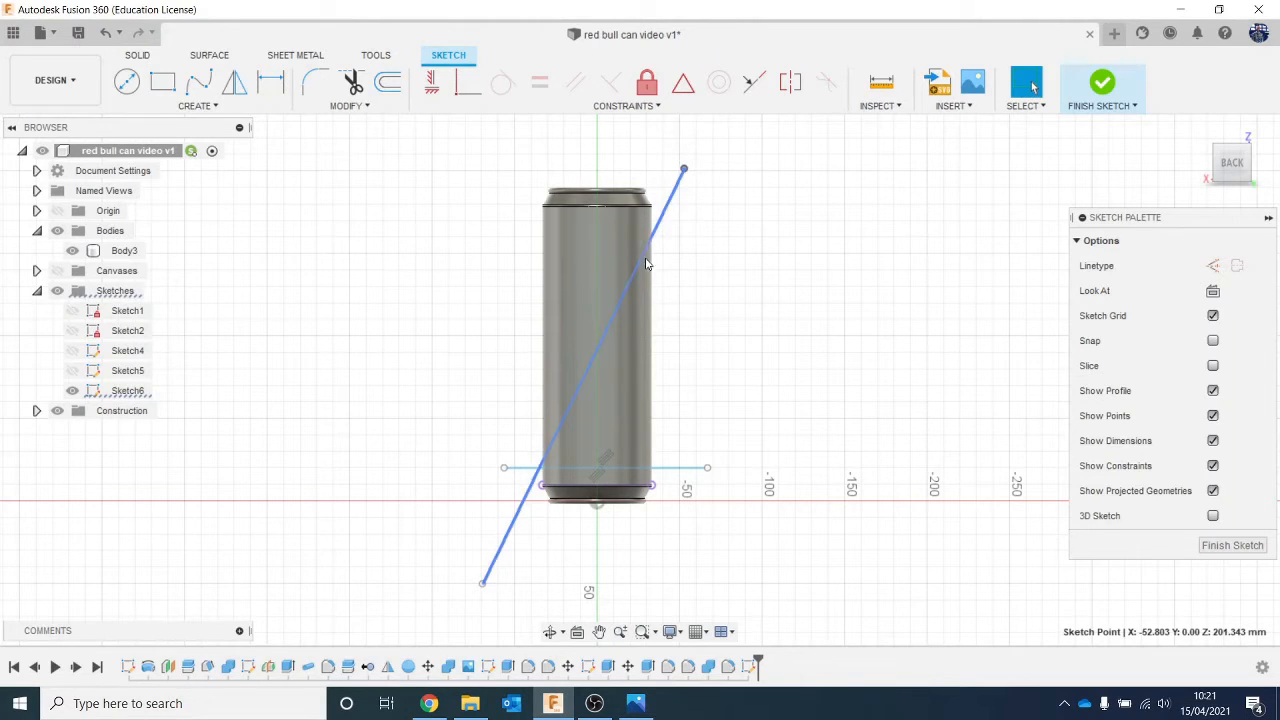
# Check the reference render, reopen the dividing-line sketch, and add a horizontal line about 158 mm long across the can's middle
pyautogui.click(1106, 84)
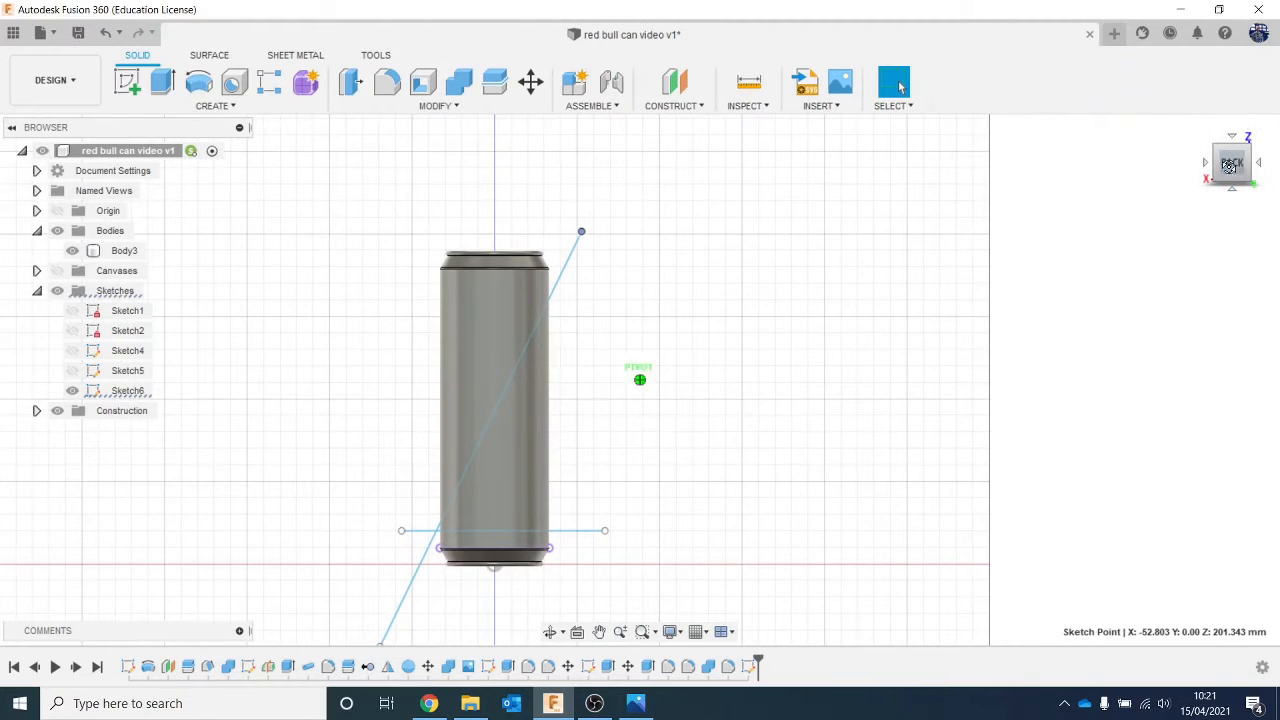
pyautogui.click(641, 704)
pyautogui.click(641, 704)
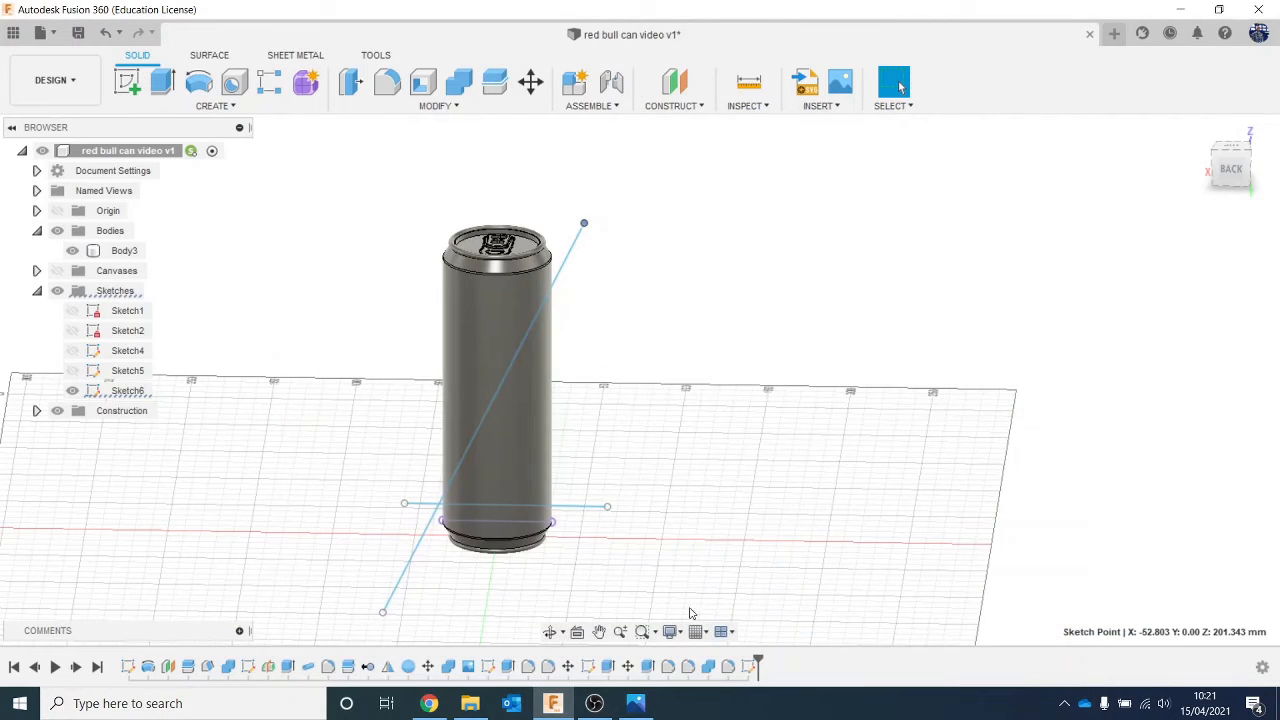
pyautogui.rightClick(745, 668)
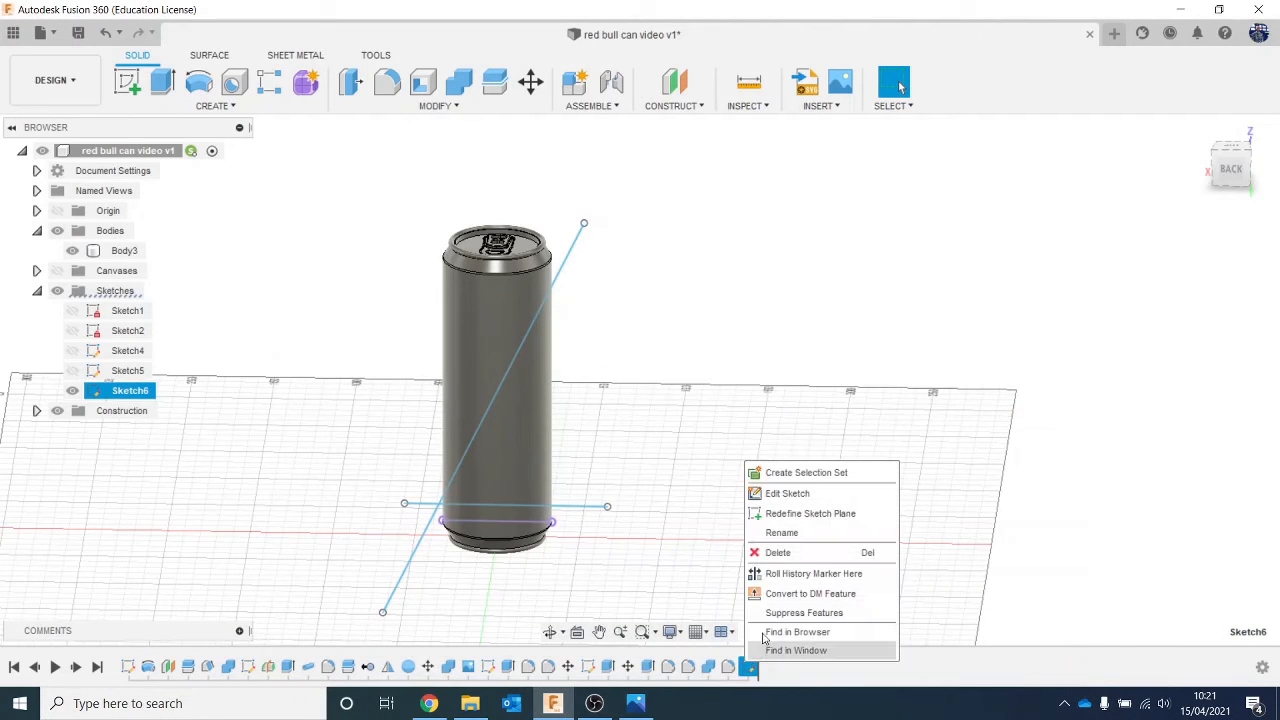
pyautogui.click(786, 493)
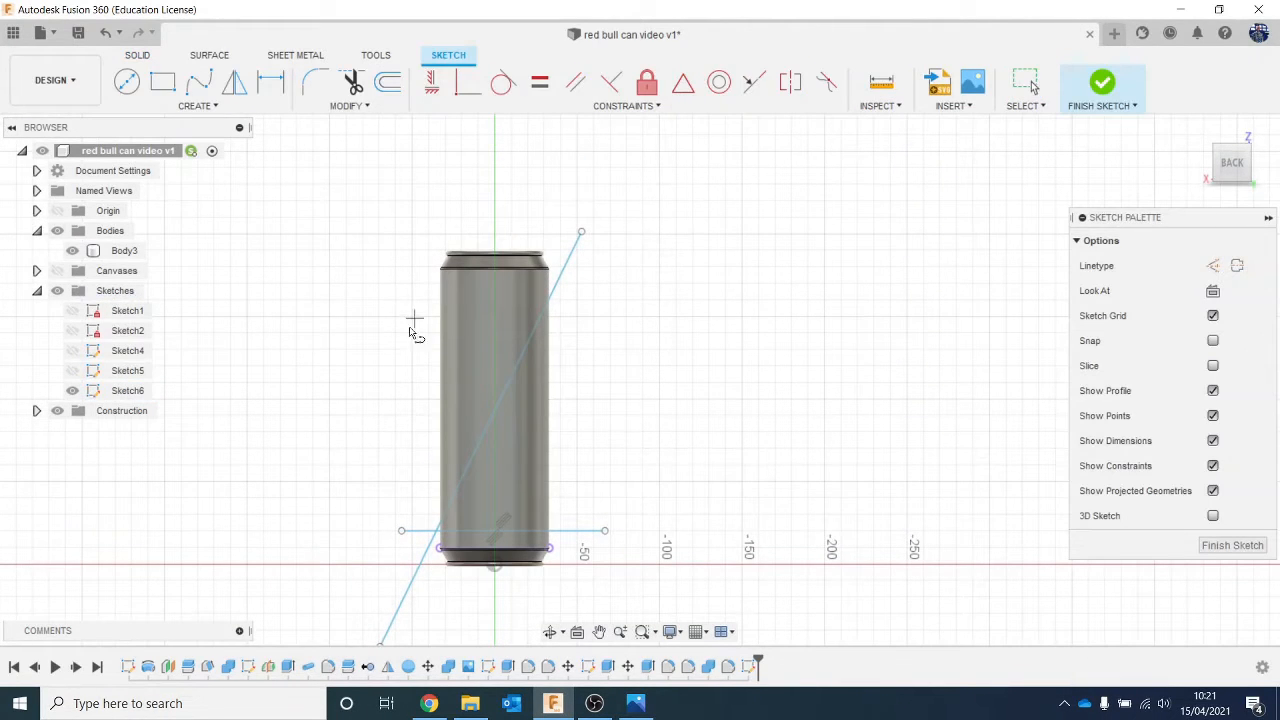
pyautogui.click(393, 401)
pyautogui.click(652, 400)
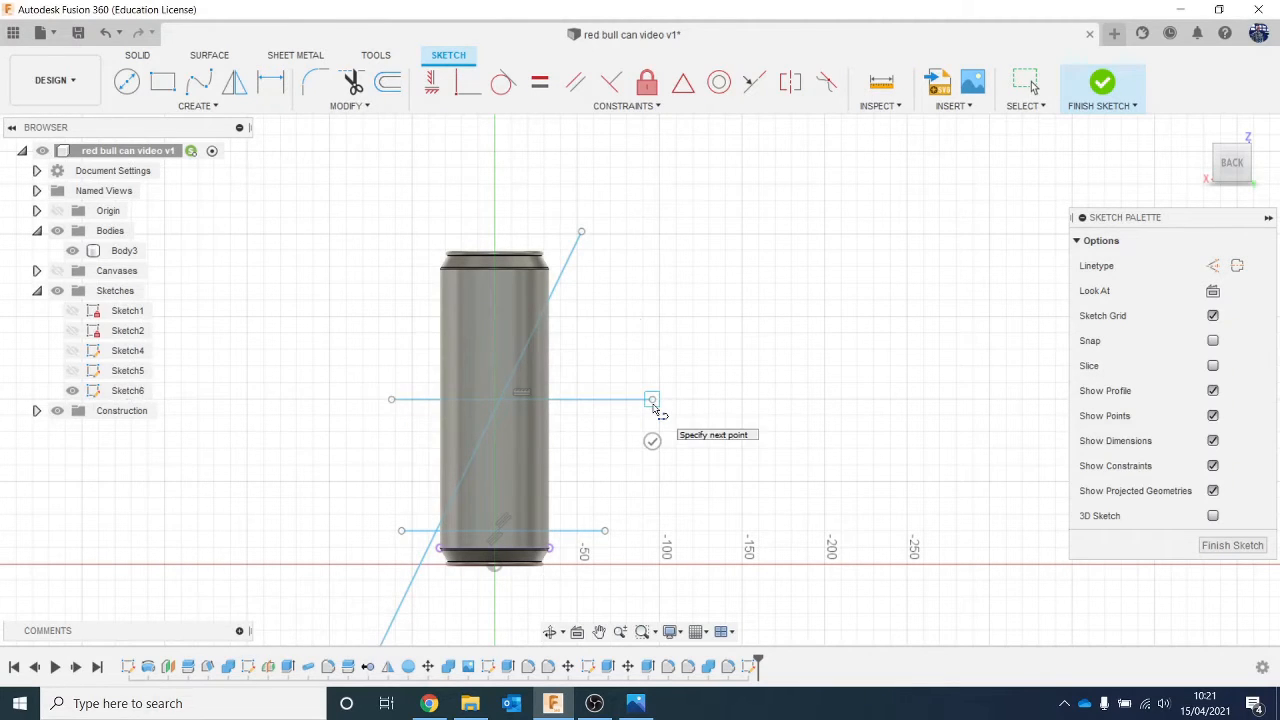
pyautogui.press('Escape')
# Move the middle horizontal line down about 3.5 mm and finish the sketch
pyautogui.click(592, 401)
pyautogui.rightClick(592, 401)
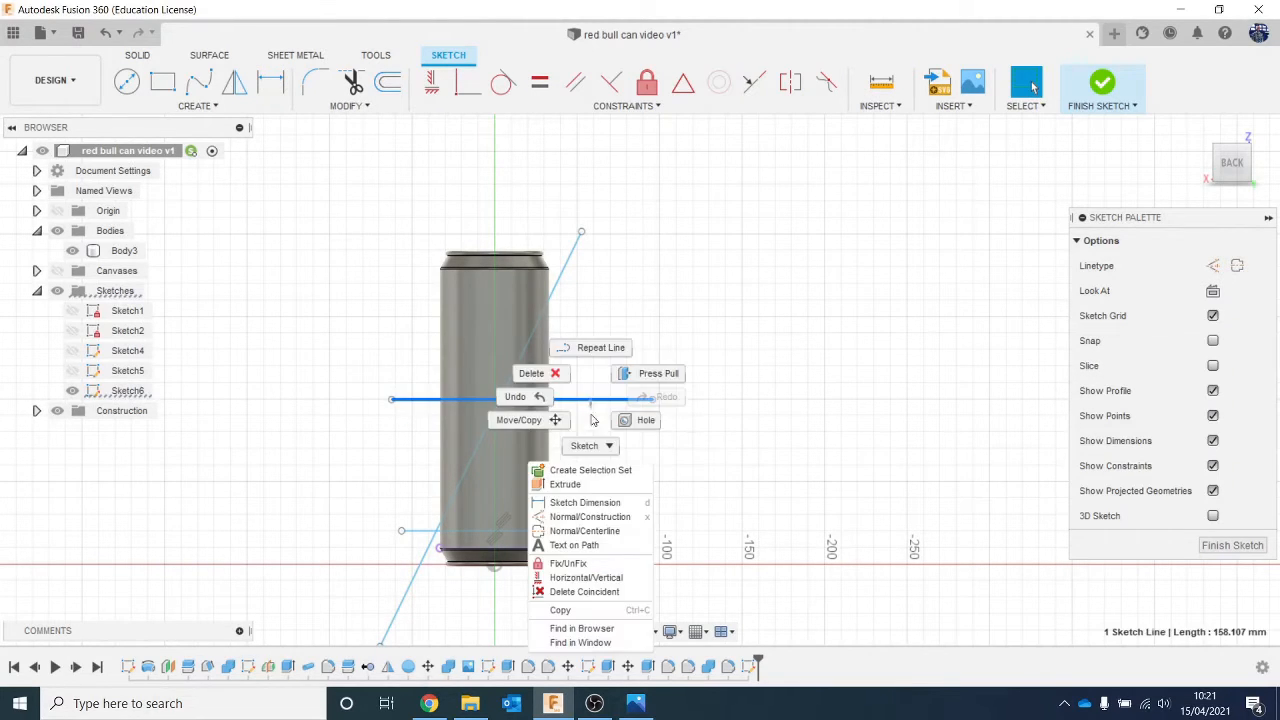
pyautogui.click(516, 431)
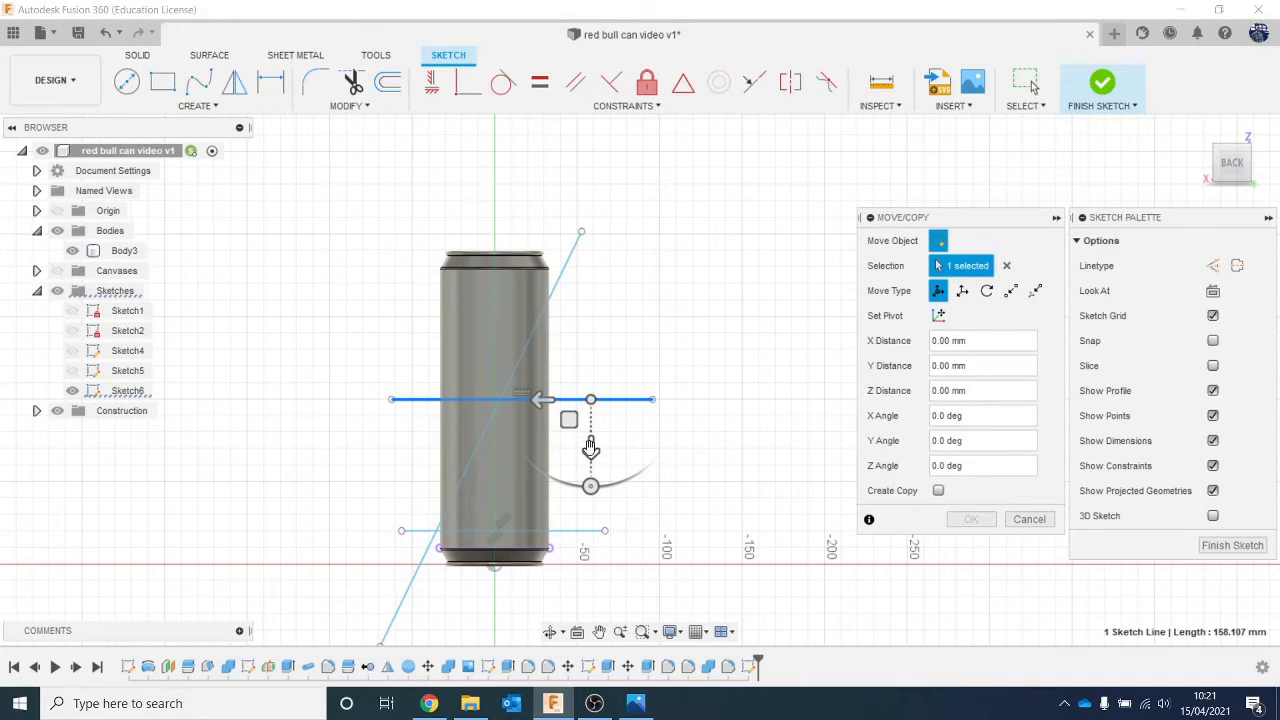
pyautogui.moveTo(591, 447); pyautogui.dragTo(591, 454)
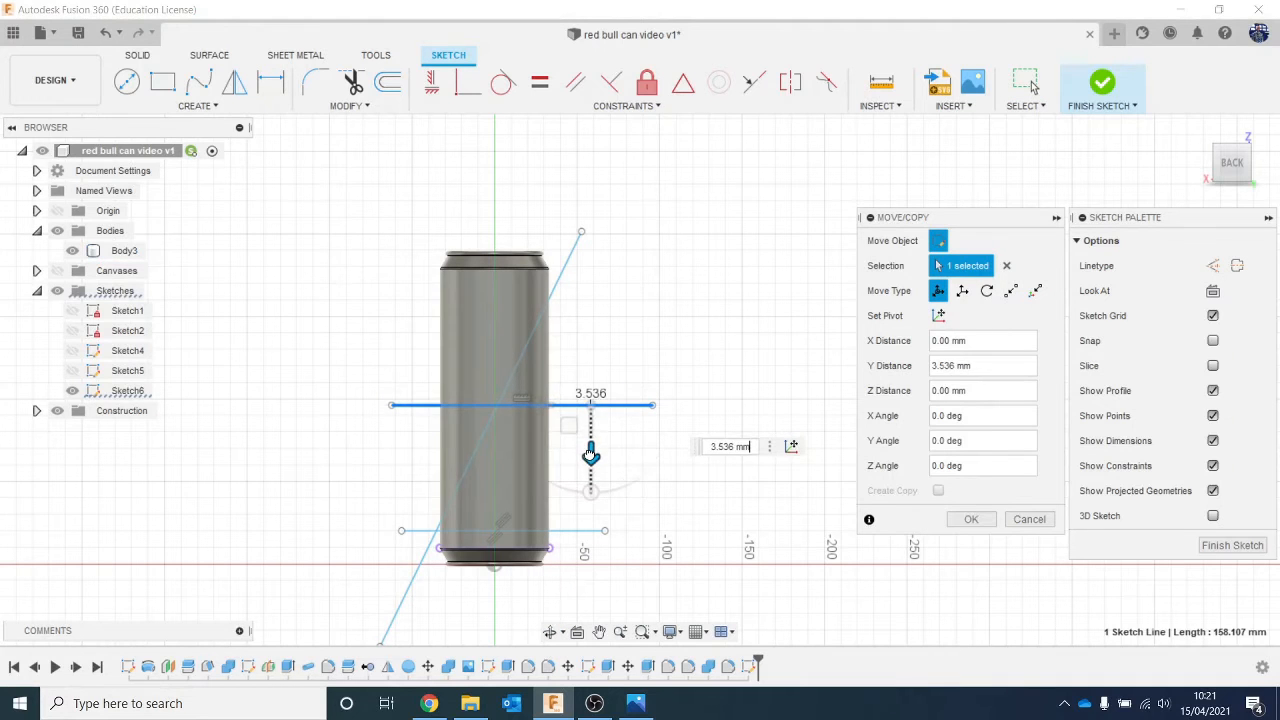
pyautogui.click(970, 519)
pyautogui.click(1103, 86)
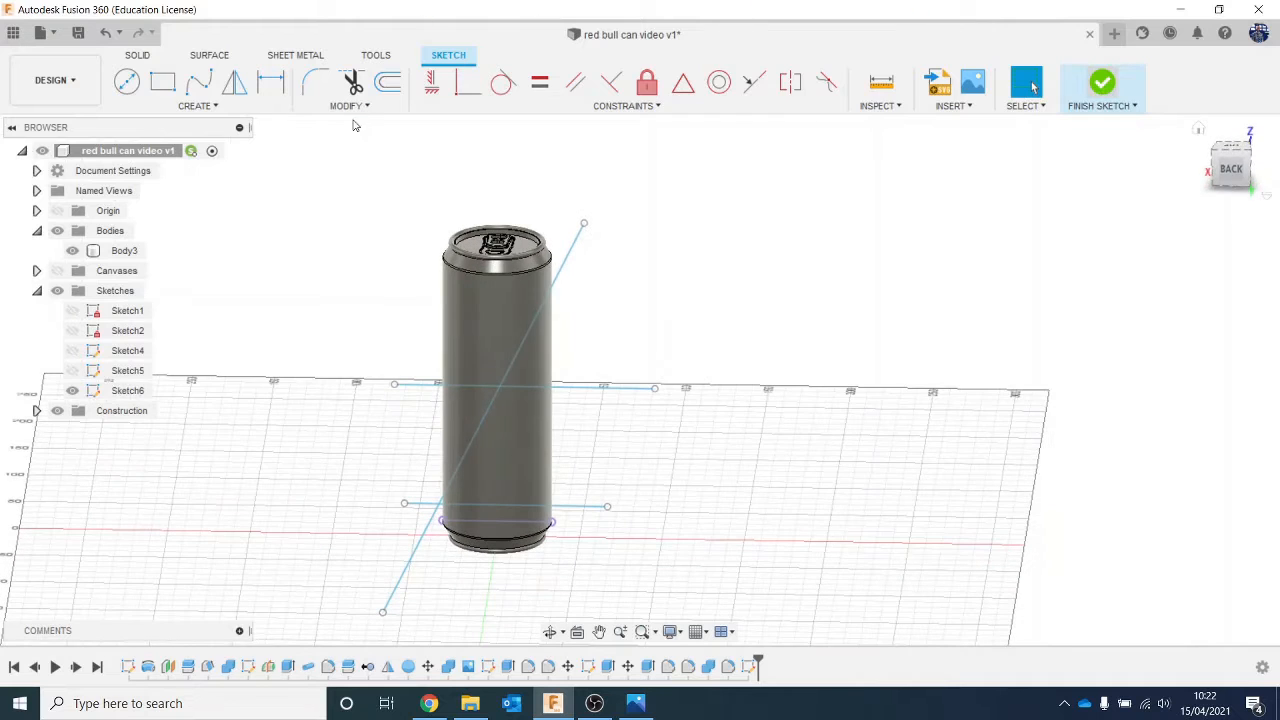
# Split the can's cylindrical side face with the lower horizontal sketch line as the splitting tool
pyautogui.click(460, 107)
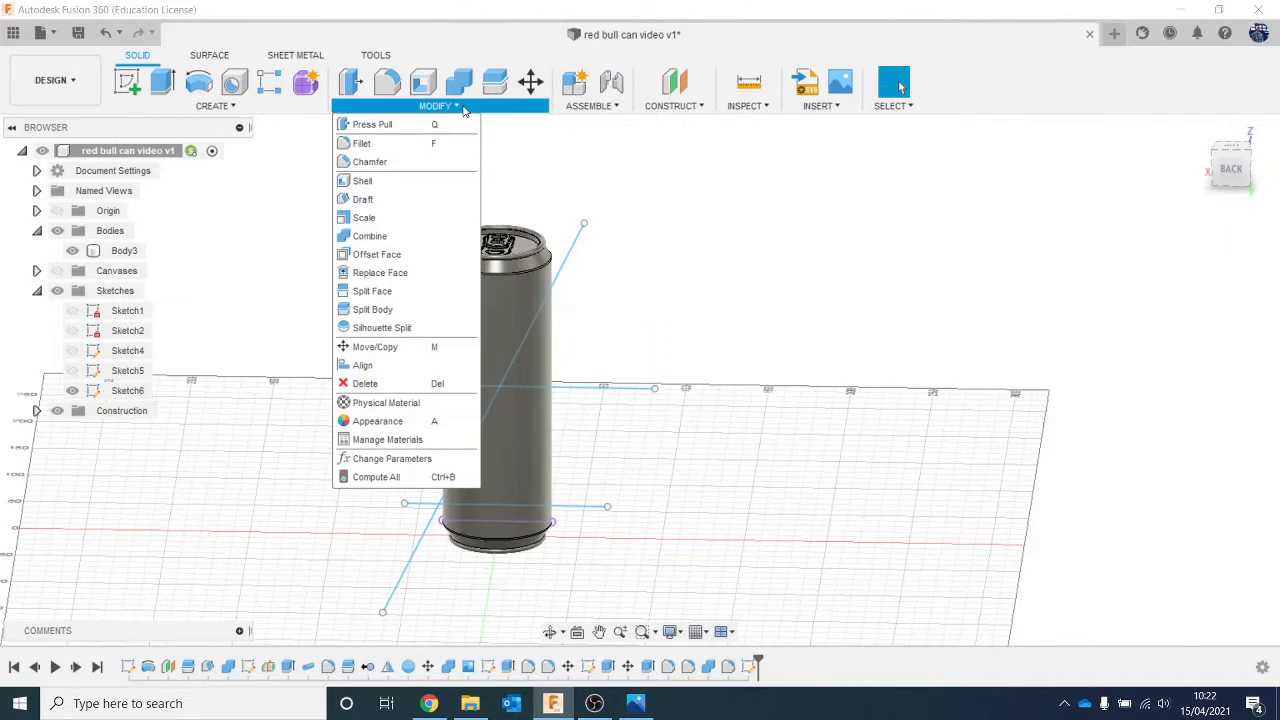
pyautogui.click(420, 291)
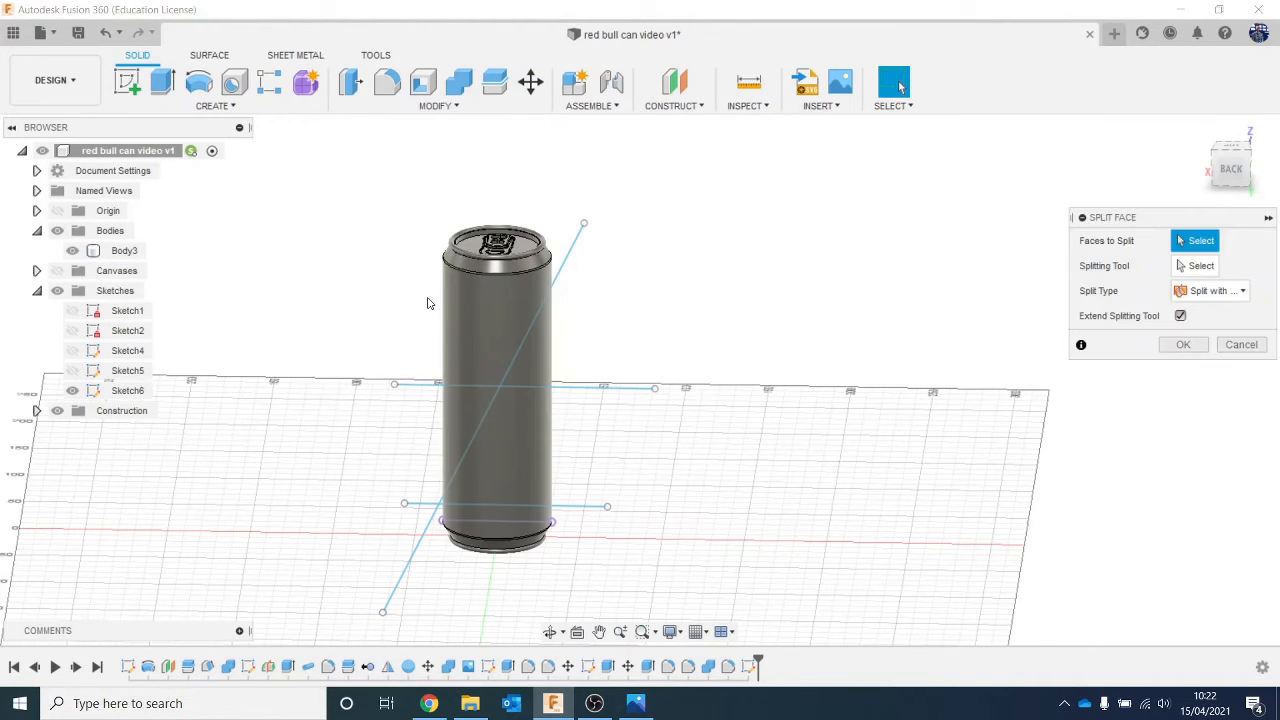
pyautogui.click(478, 336)
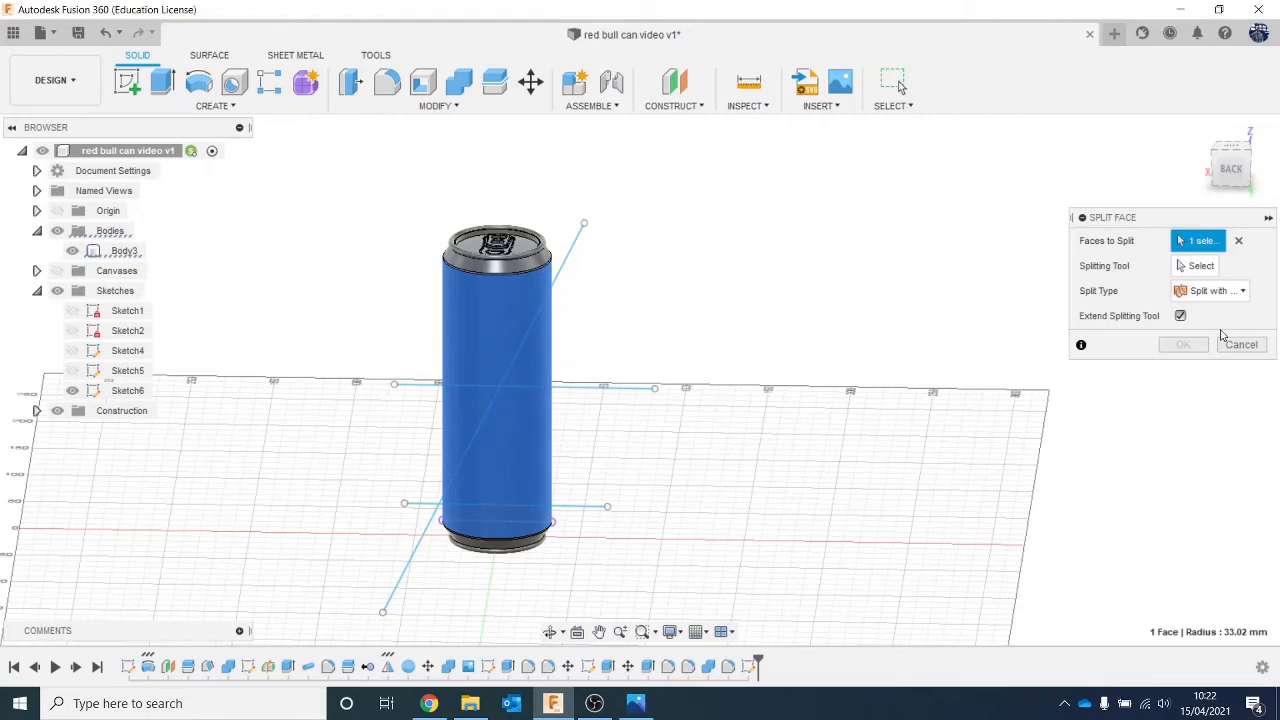
pyautogui.click(1196, 266)
pyautogui.click(592, 508)
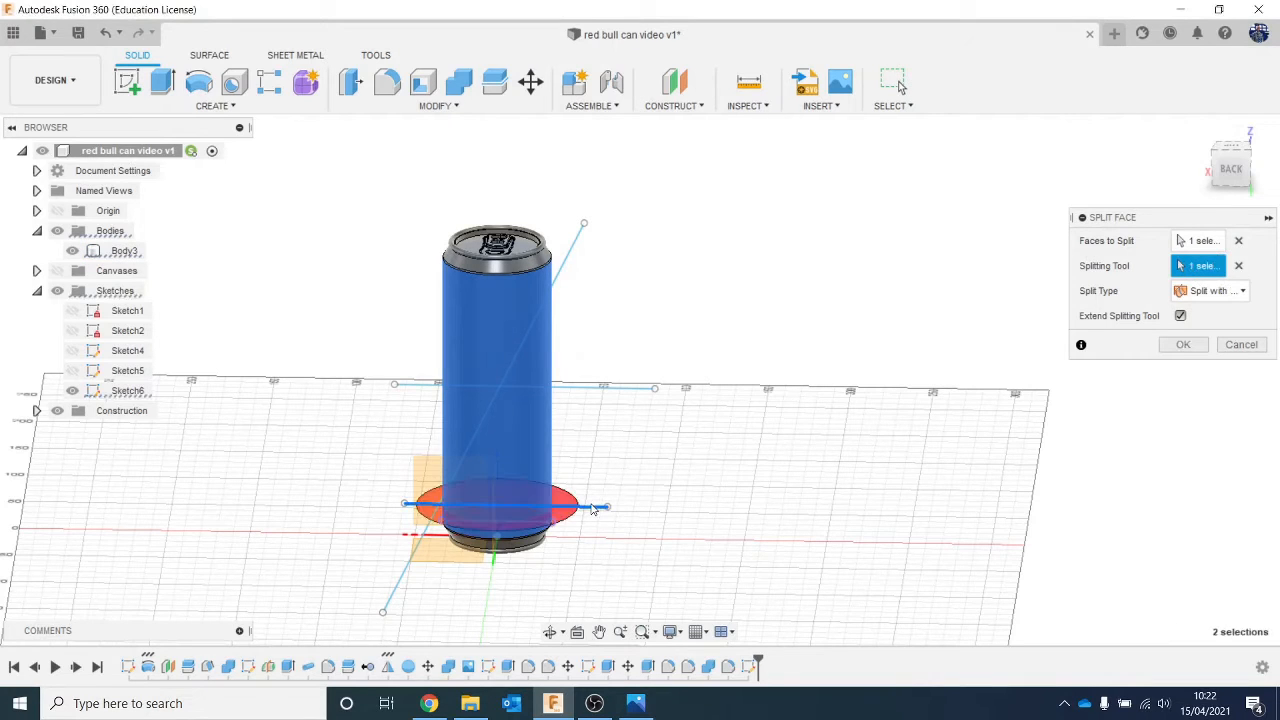
pyautogui.click(1185, 345)
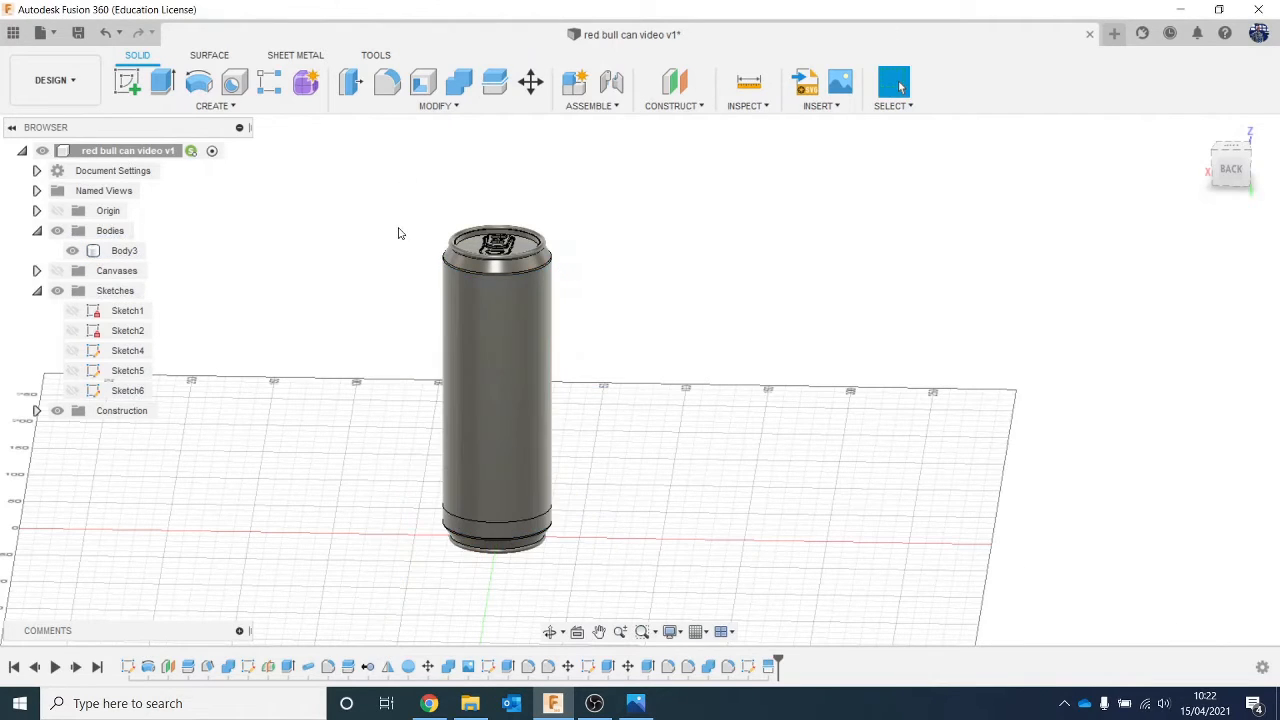
# Show Sketch6 again and split the large upper part of the can's side face with the middle horizontal line
pyautogui.click(72, 390)
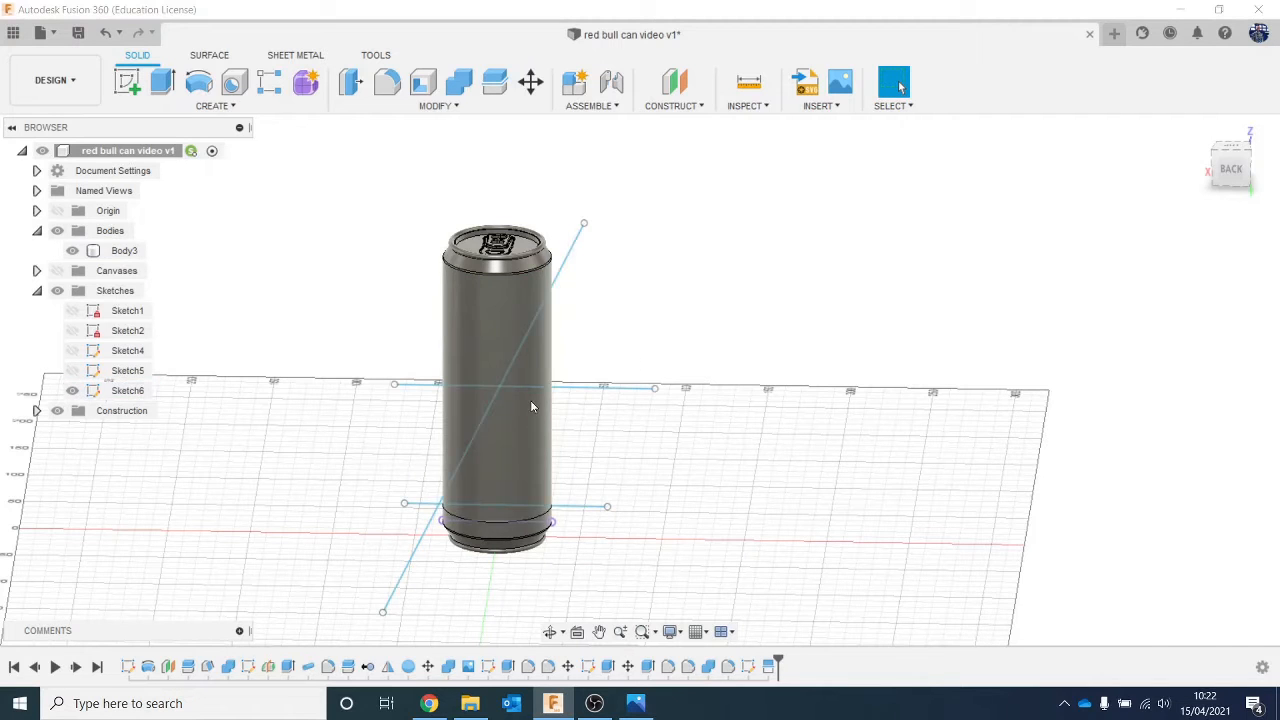
pyautogui.click(450, 112)
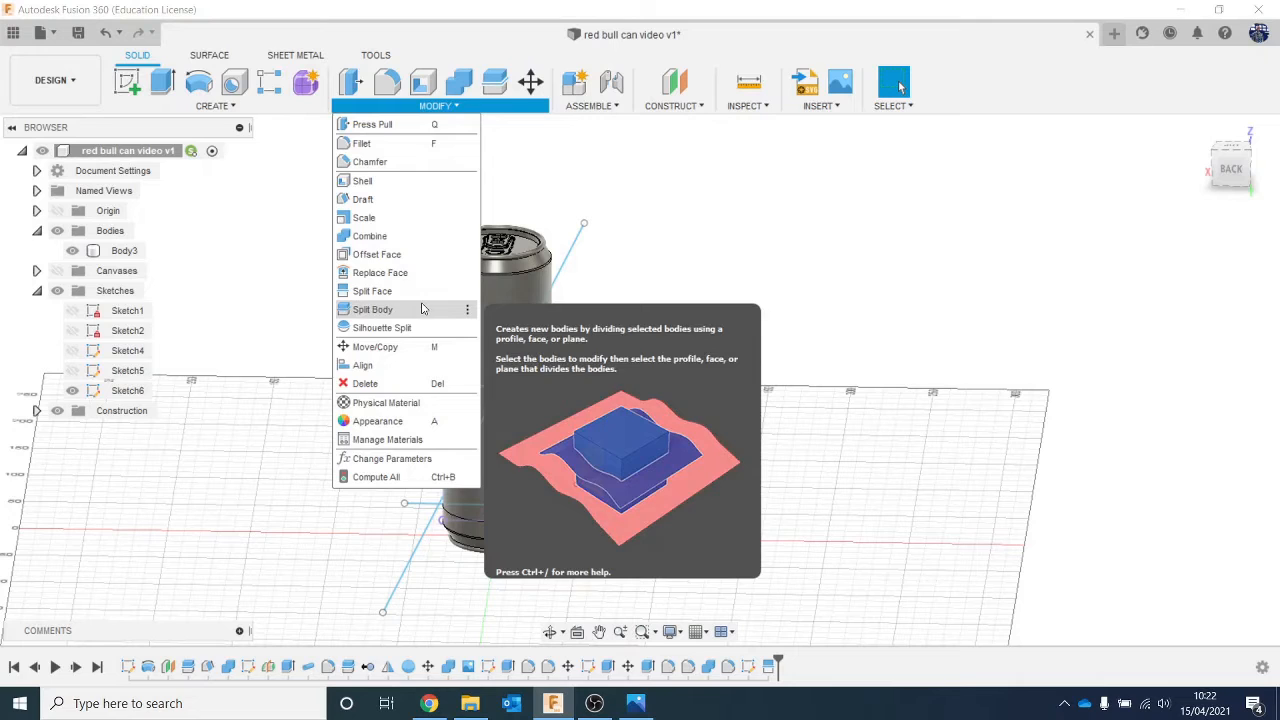
pyautogui.click(372, 291)
pyautogui.click(505, 325)
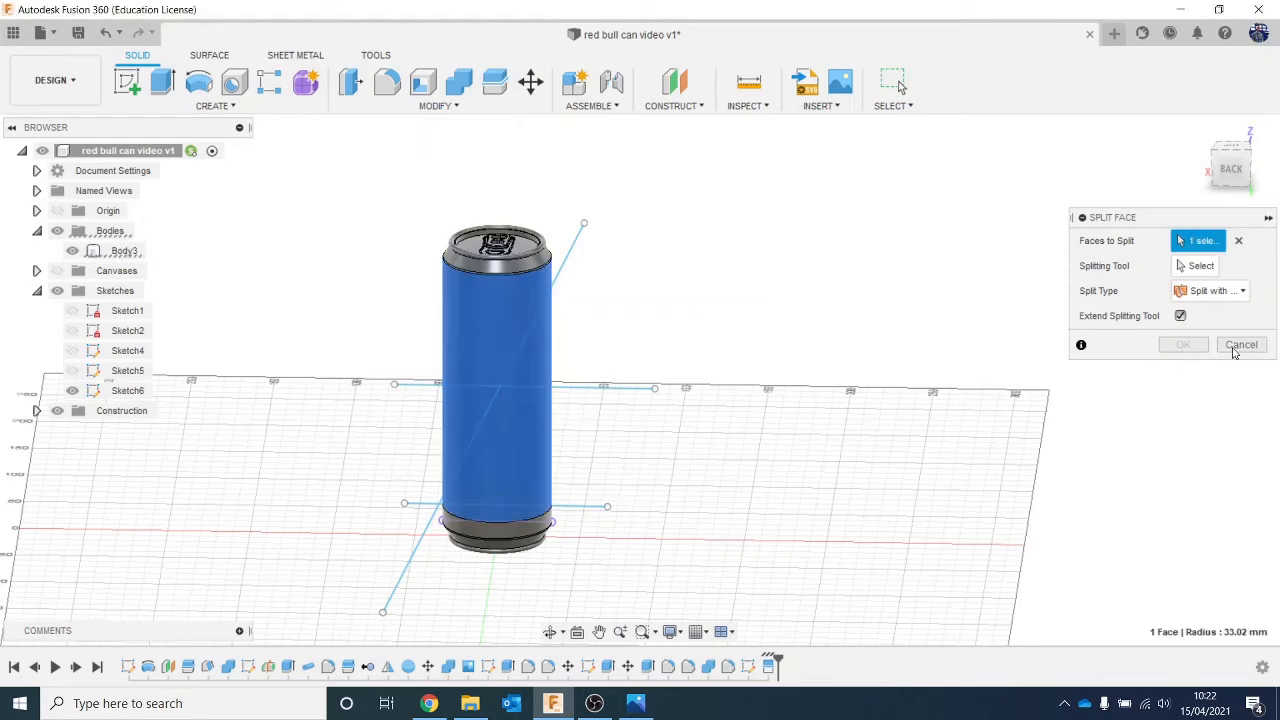
pyautogui.click(1198, 266)
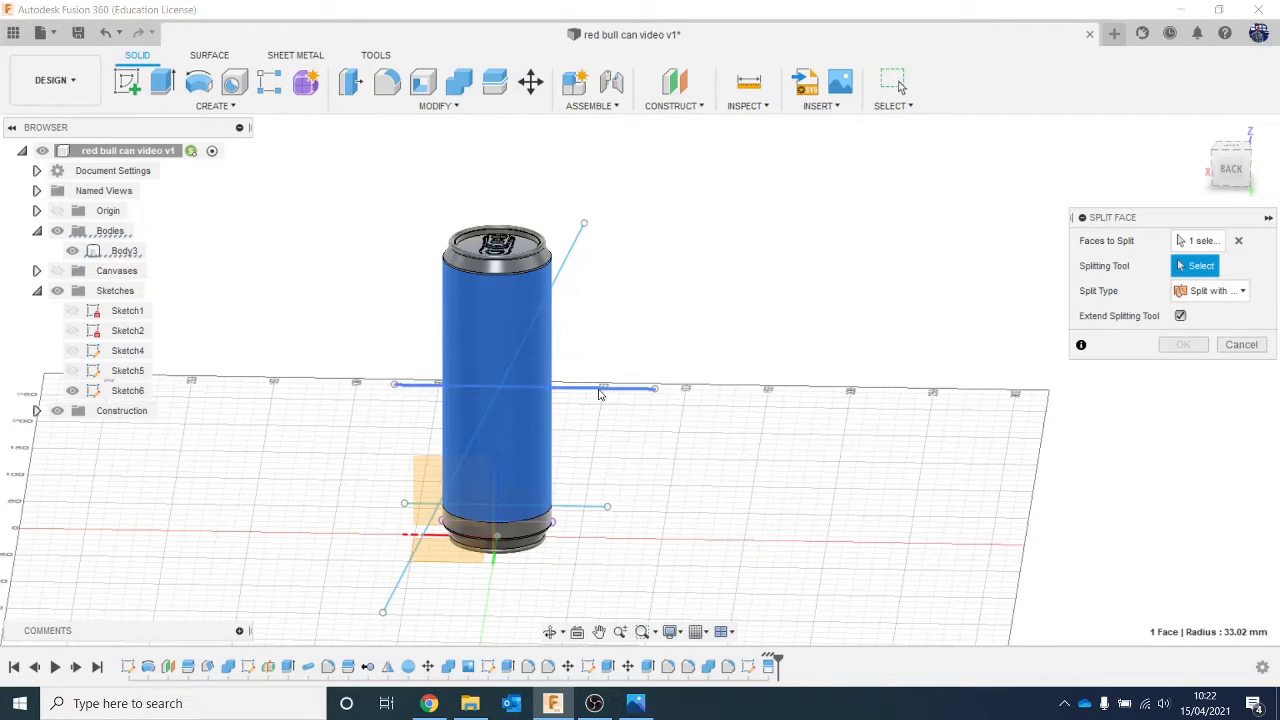
pyautogui.click(599, 394)
pyautogui.click(1181, 345)
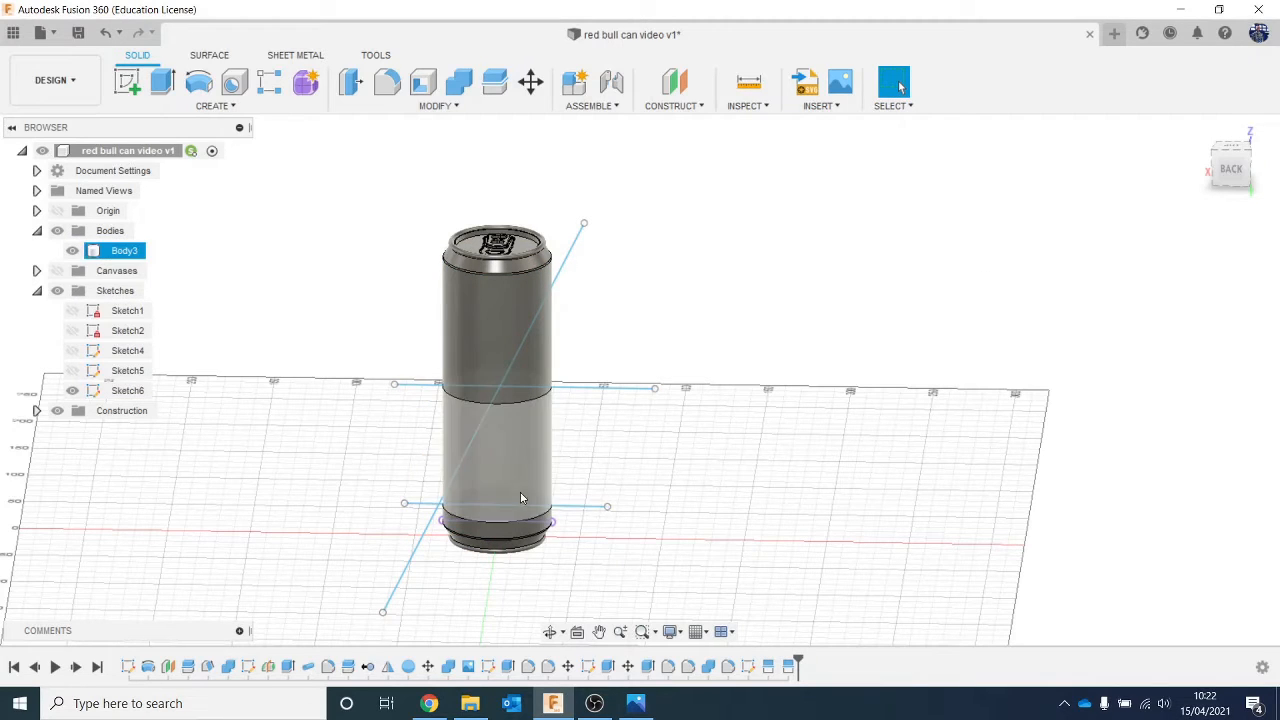
# Split the two large side faces above the bottom band with the diagonal sketch line
pyautogui.click(435, 106)
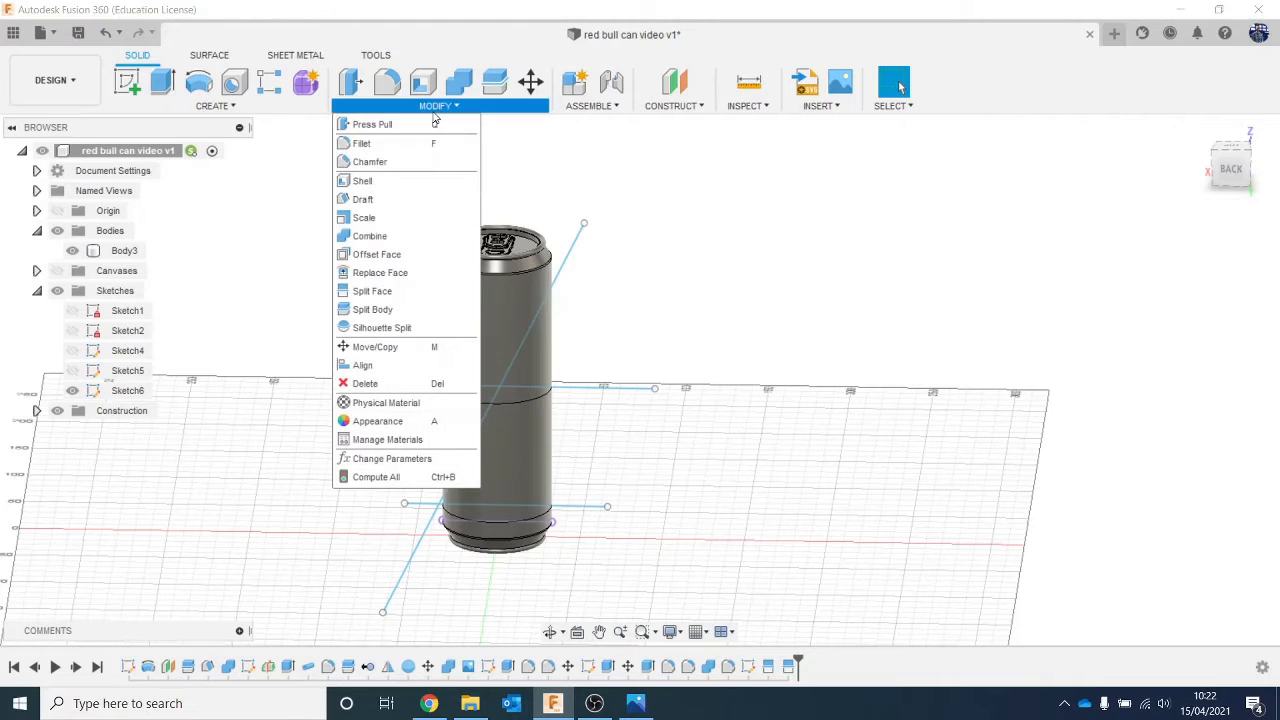
pyautogui.click(446, 292)
pyautogui.click(495, 320)
pyautogui.click(523, 449)
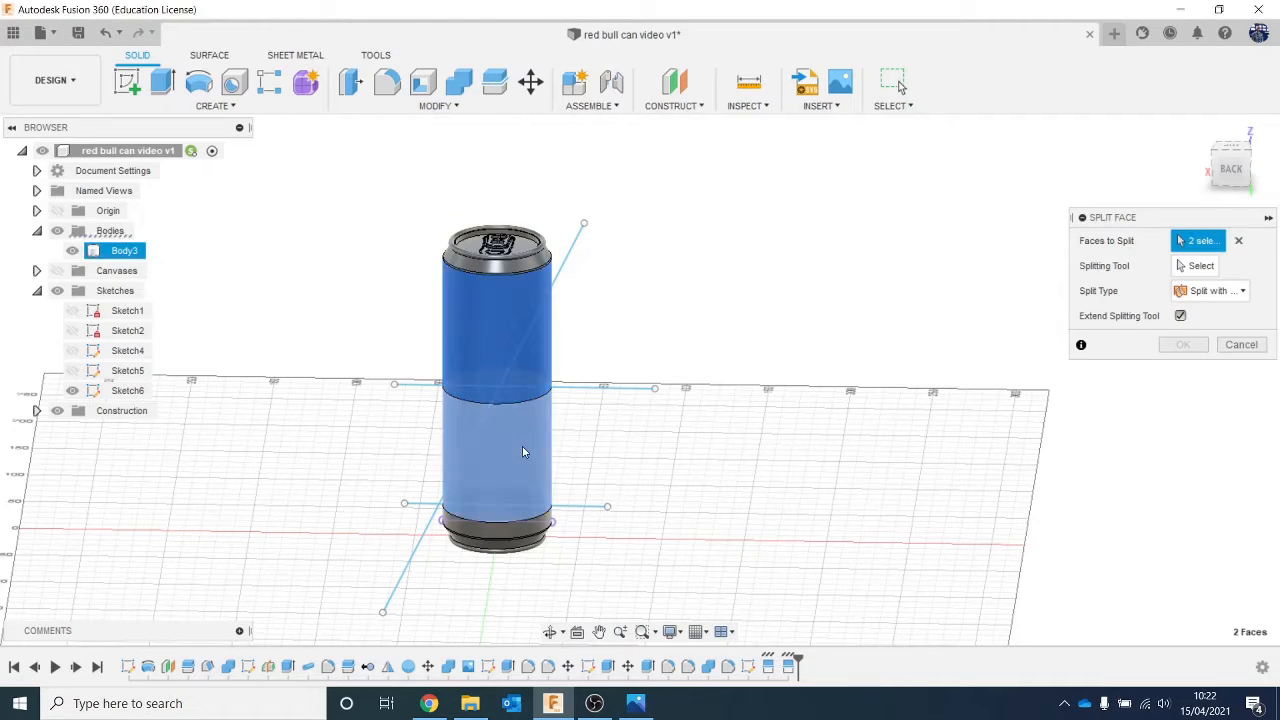
pyautogui.click(1193, 266)
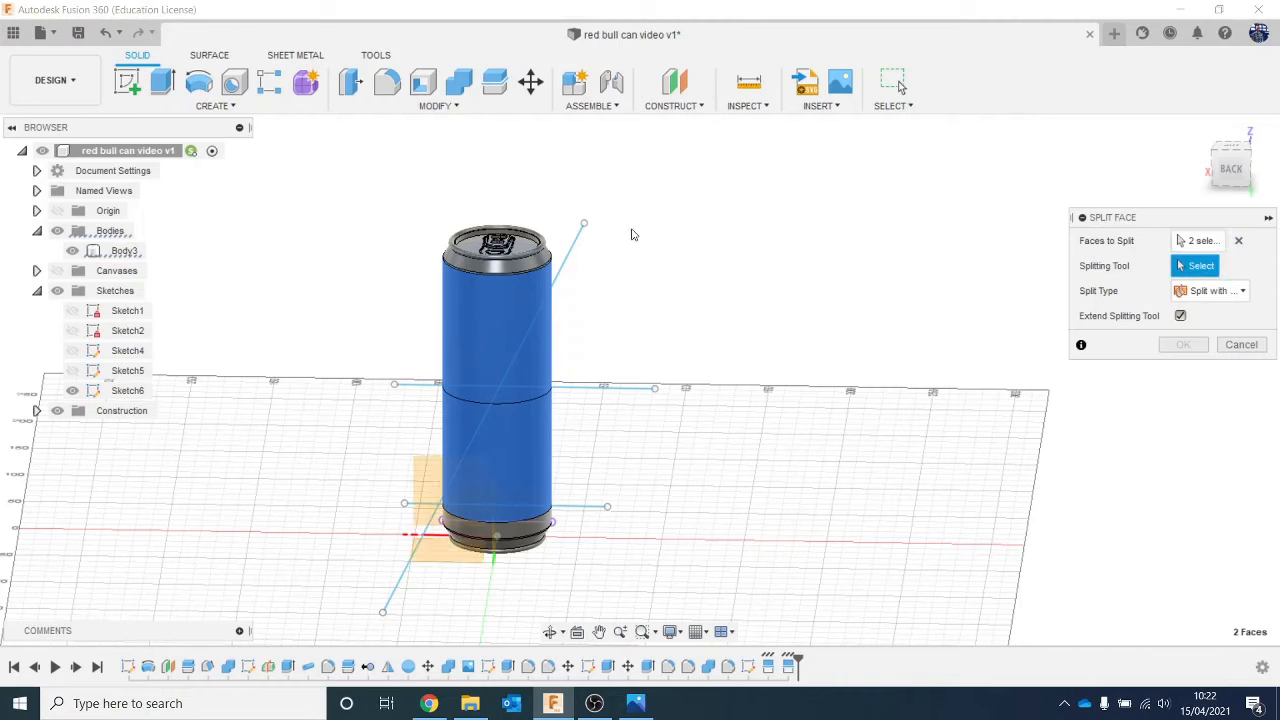
pyautogui.click(571, 258)
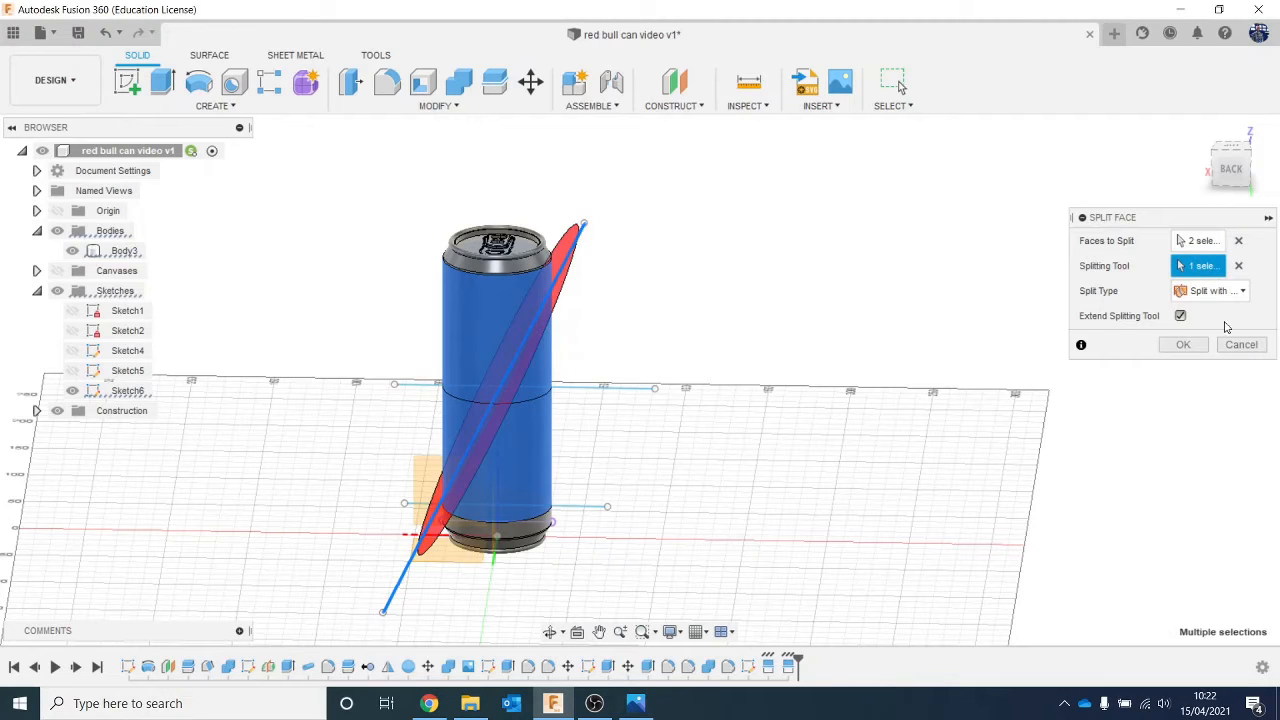
pyautogui.click(1183, 344)
# Move the diagonal sketch line's upper endpoint to about X -46.9, Z 218.2 mm and its lower endpoint to about X 63.7, Z -62.4 mm
pyautogui.click(1232, 167)
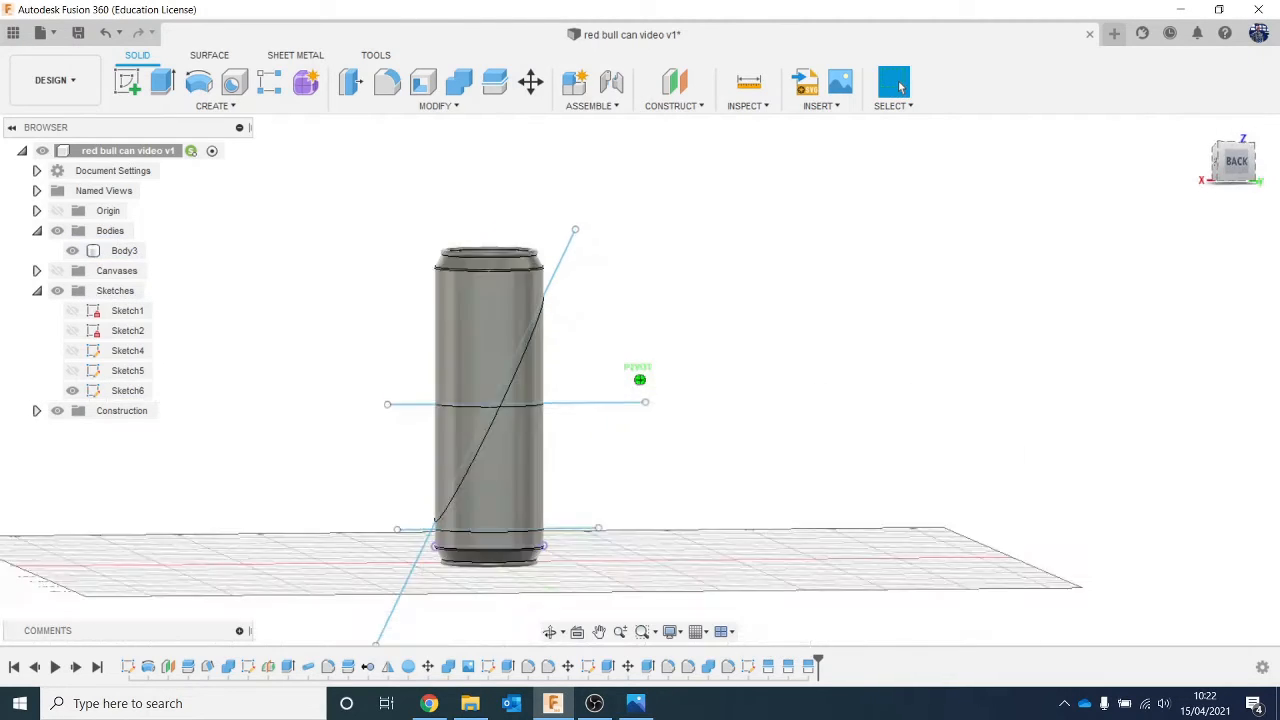
pyautogui.moveTo(1232, 167)
pyautogui.mouseDown()
pyautogui.moveTo(1238, 145)
pyautogui.moveTo(1240, 165)
pyautogui.moveTo(1203, 185)
pyautogui.moveTo(1246, 194)
pyautogui.moveTo(1243, 172)
pyautogui.mouseUp()
pyautogui.click(1243, 170)
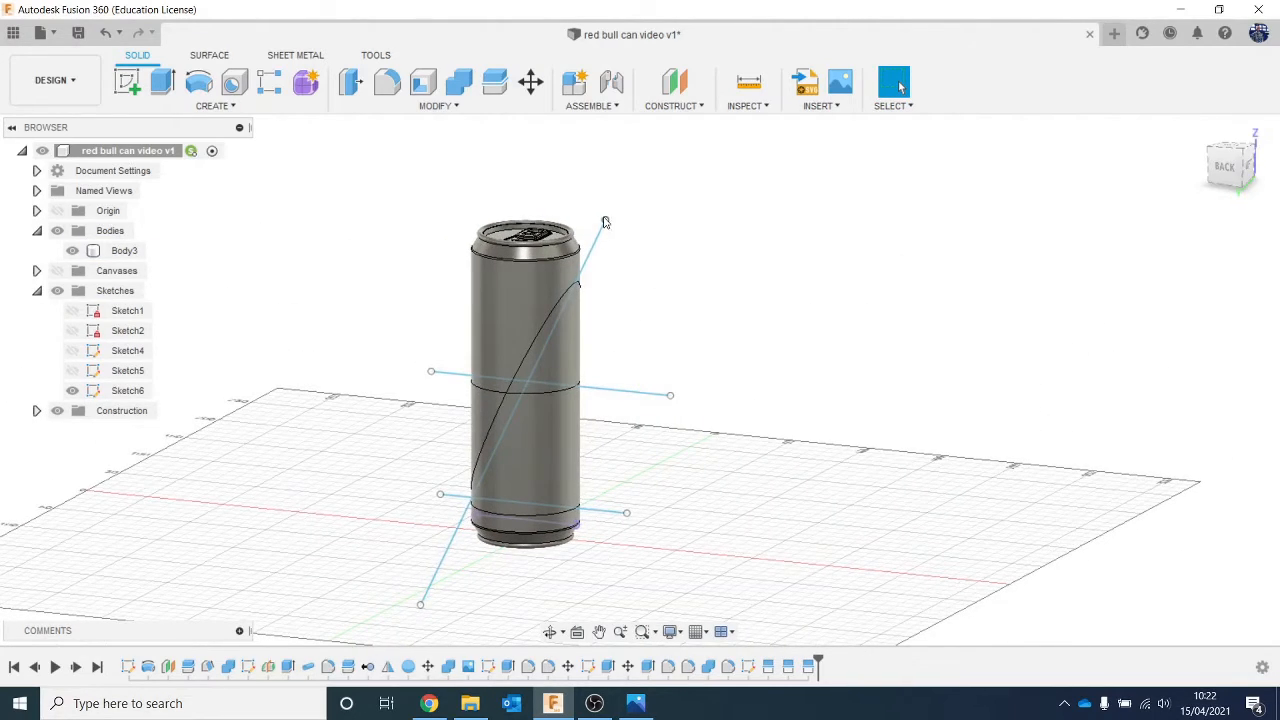
pyautogui.moveTo(604, 222); pyautogui.dragTo(603, 209)
pyautogui.scroll(4, 618, 251)
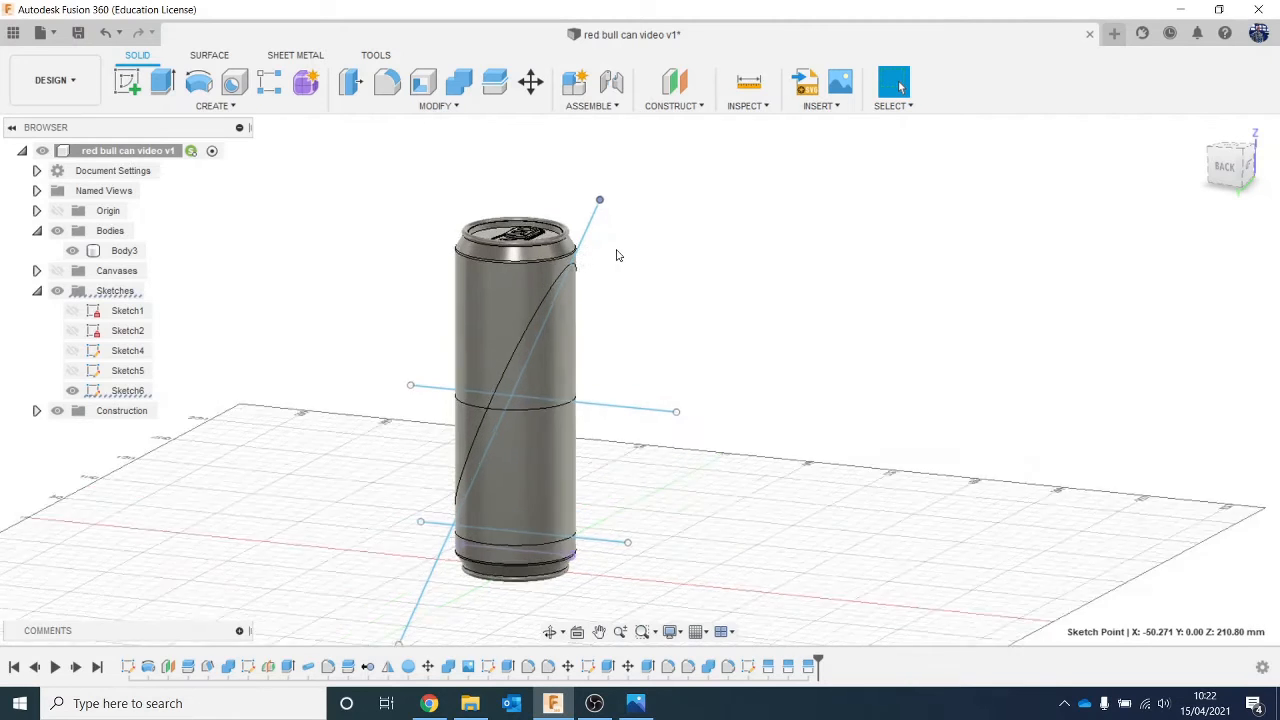
pyautogui.moveTo(594, 185); pyautogui.dragTo(594, 174)
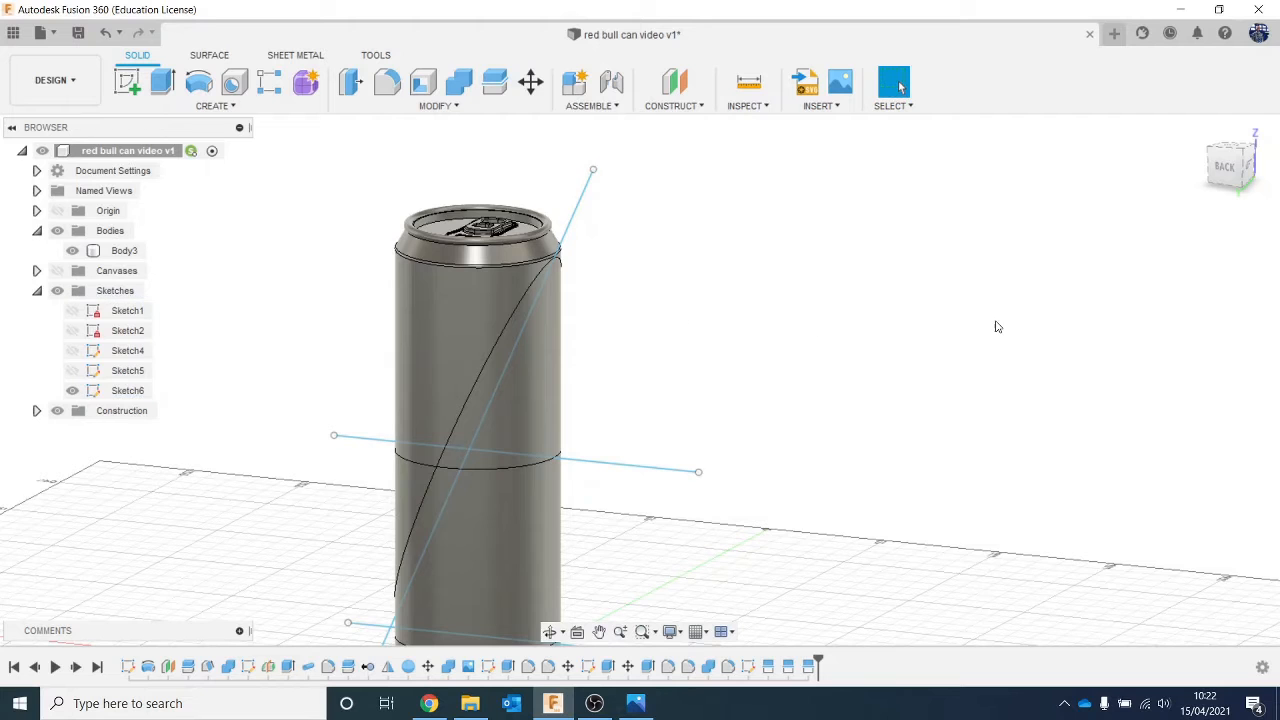
pyautogui.scroll(-2, 1018, 308)
pyautogui.click(1226, 167)
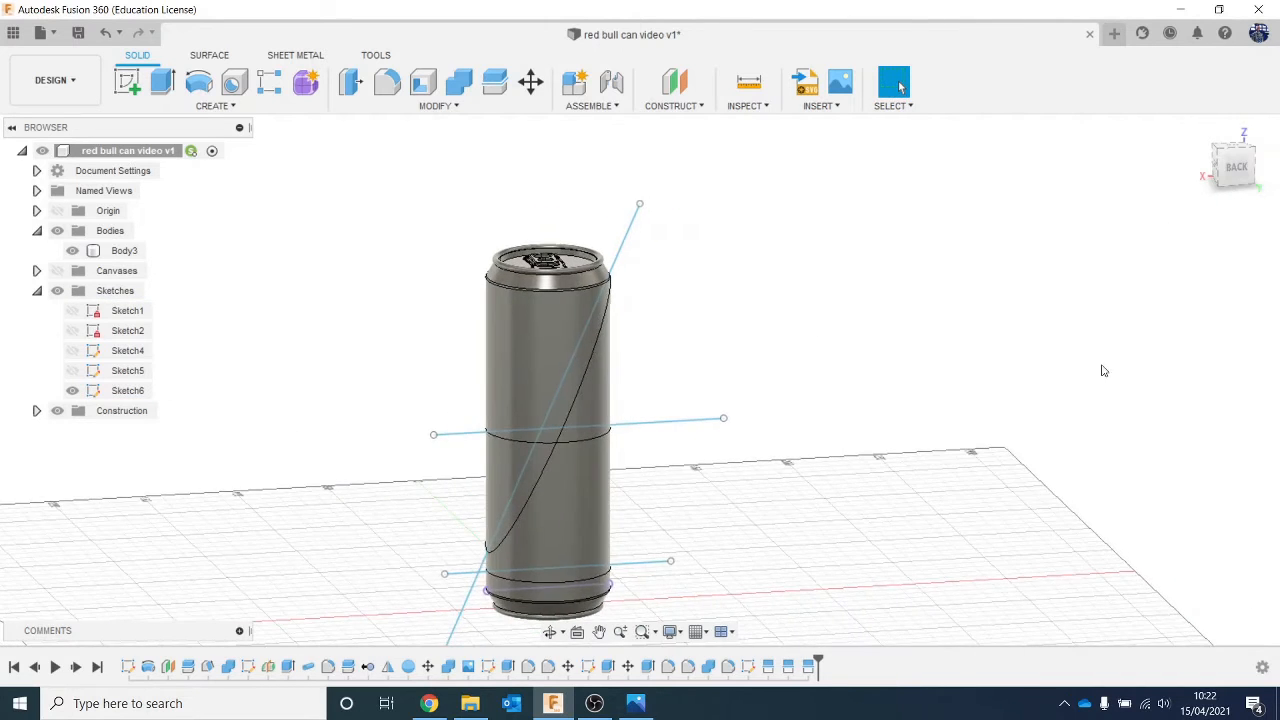
pyautogui.moveTo(438, 545); pyautogui.dragTo(448, 566)
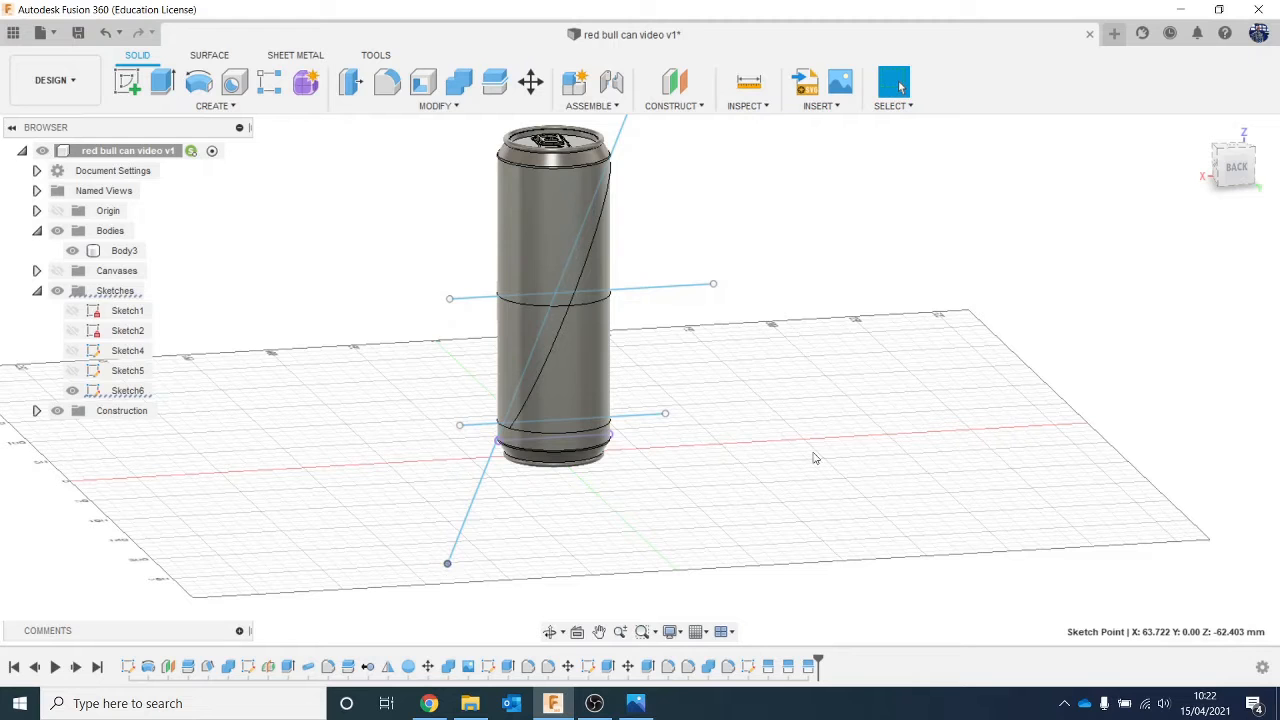
pyautogui.moveTo(1232, 150); pyautogui.dragTo(1154, 191)
pyautogui.moveTo(1032, 263); pyautogui.dragTo(955, 369, button='middle')
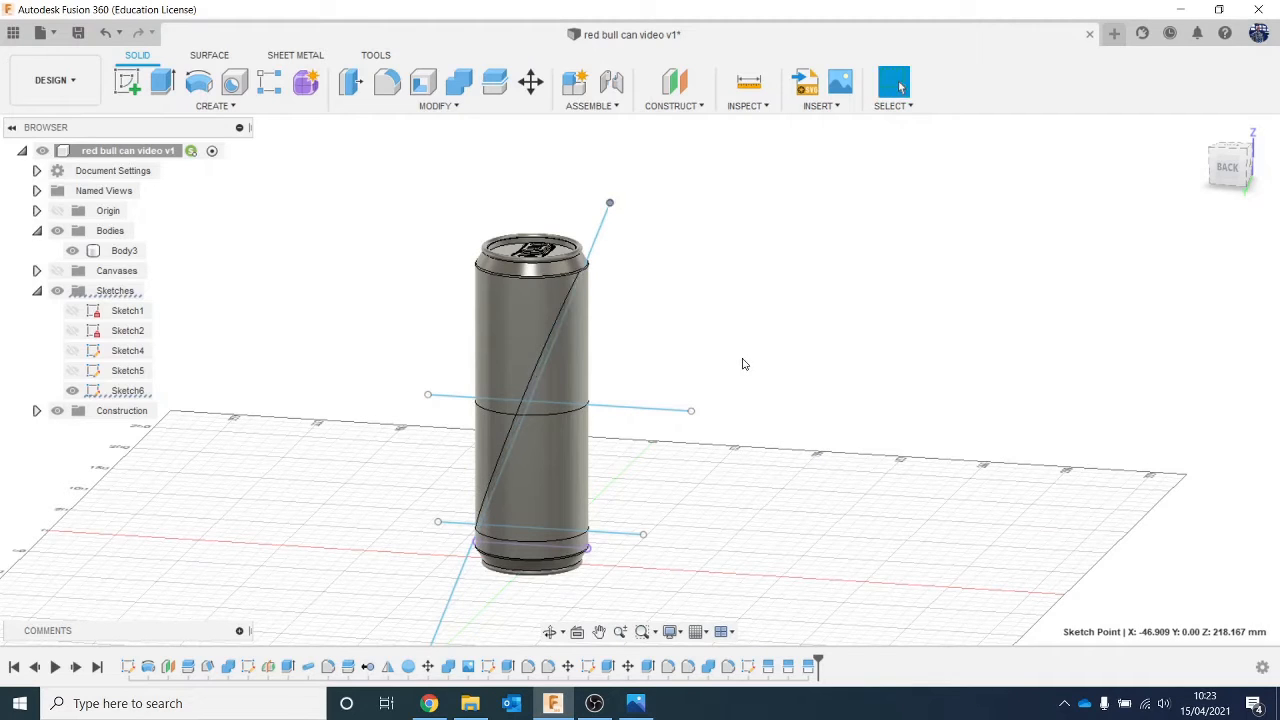
# Hide Sketch6 and open the Appearance settings, moving and enlarging the dialog so more of the material library shows
pyautogui.click(72, 390)
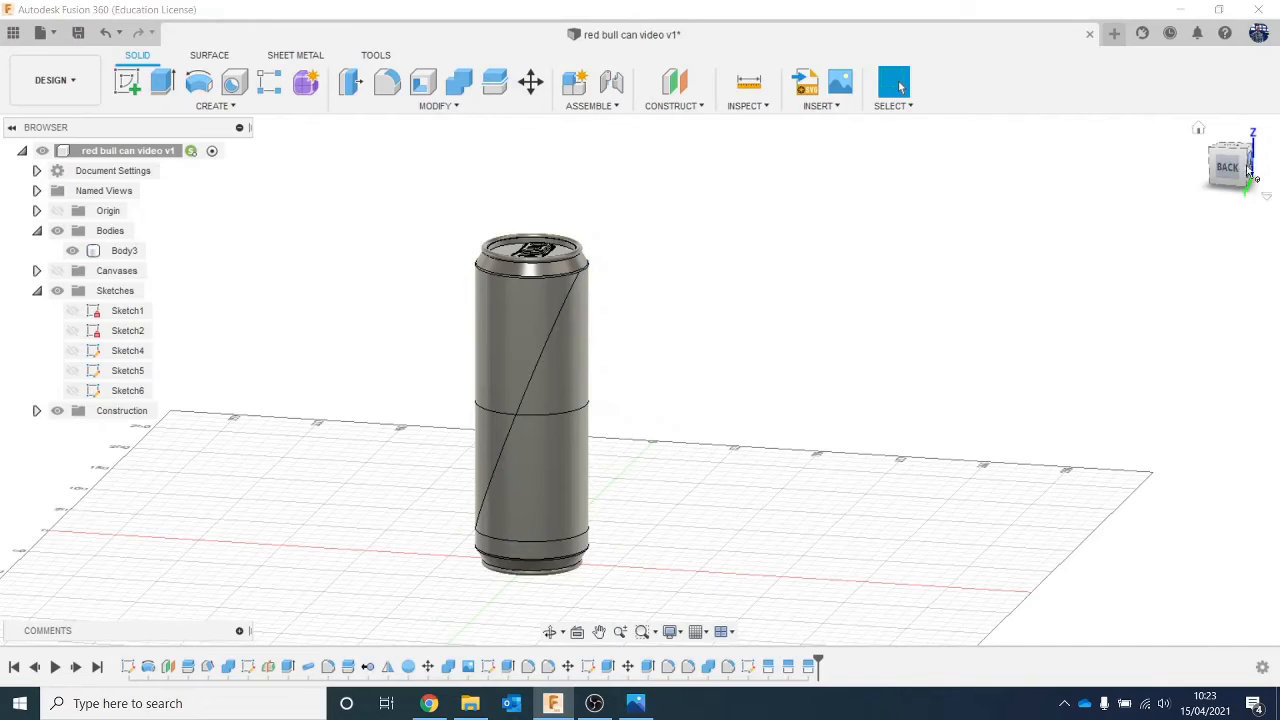
pyautogui.moveTo(640, 371)
pyautogui.keyDown('shift'); pyautogui.mouseDown(button='middle')
pyautogui.moveTo(520, 380)
pyautogui.moveTo(420, 355)
pyautogui.moveTo(380, 440)
pyautogui.moveTo(370, 430)
pyautogui.mouseUp(button='middle'); pyautogui.keyUp('shift')
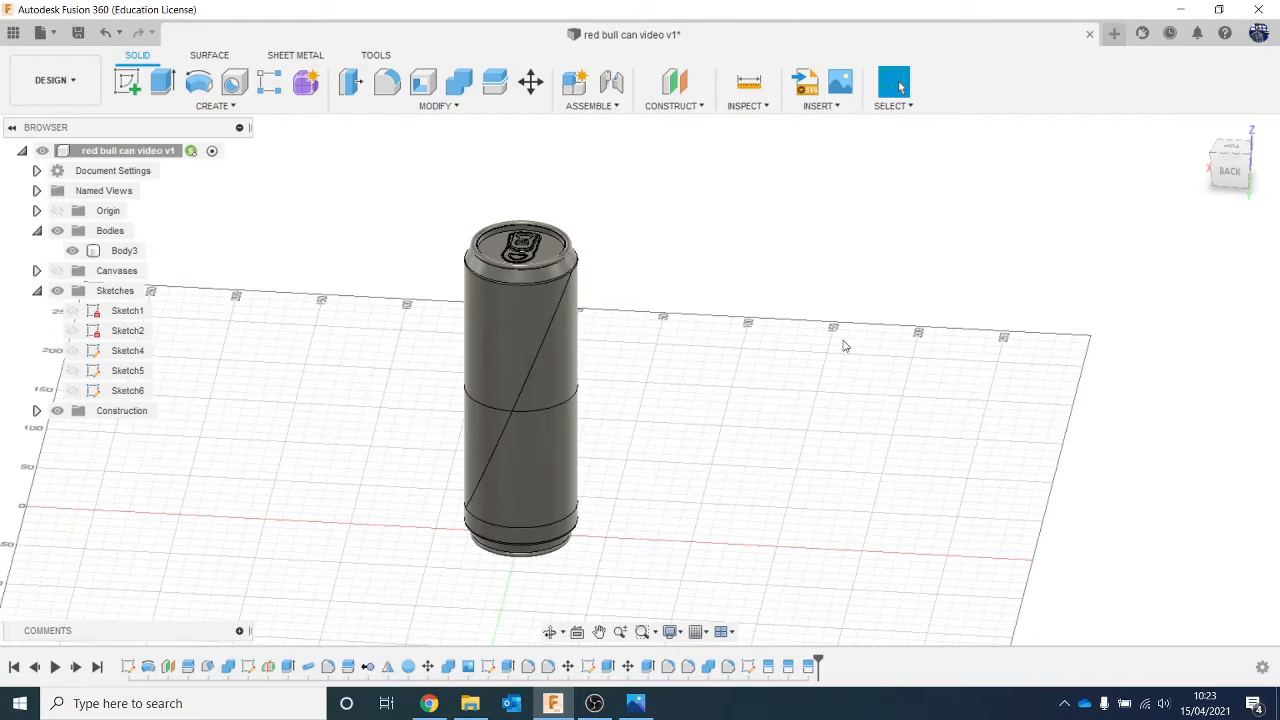
pyautogui.press('a')
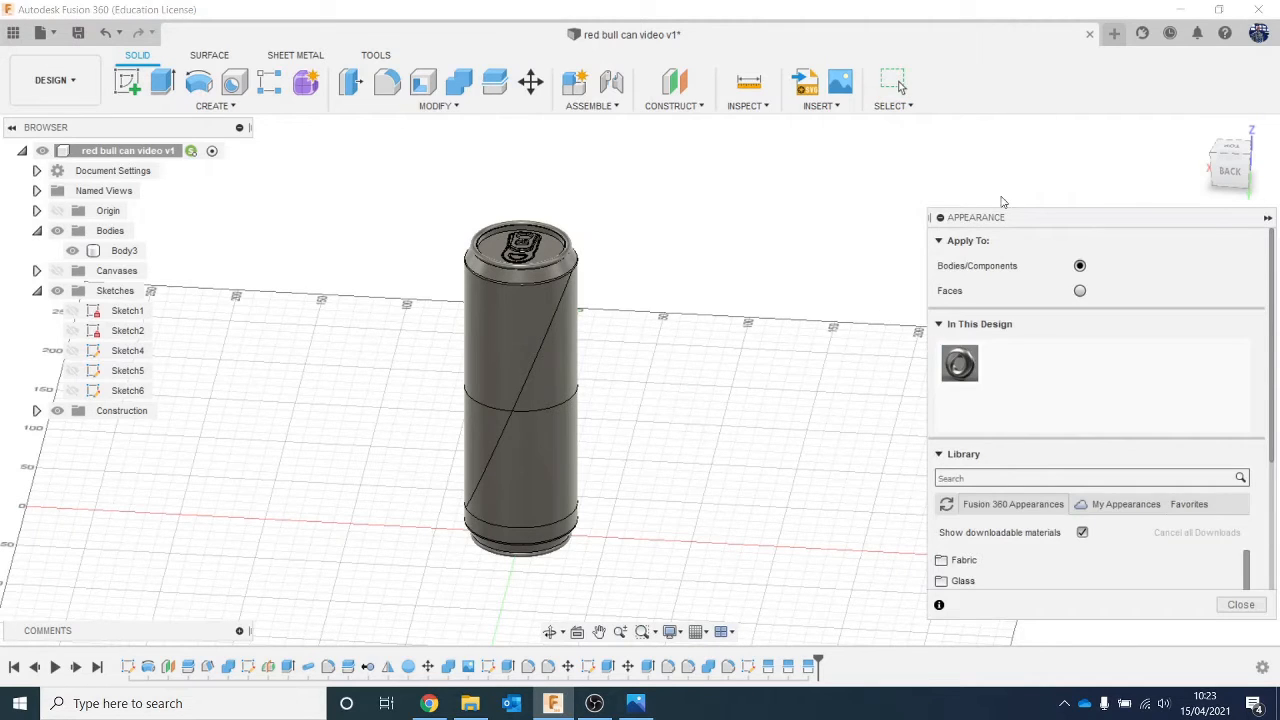
pyautogui.moveTo(1023, 215); pyautogui.dragTo(883, 83)
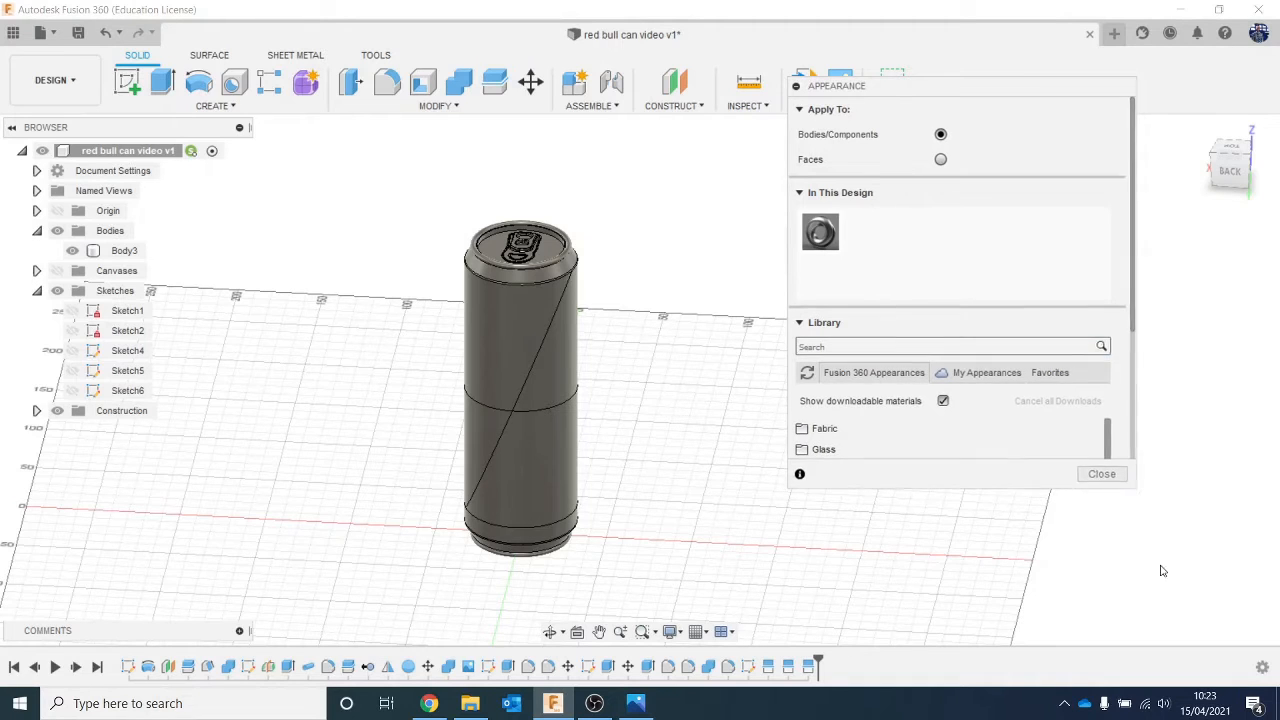
pyautogui.moveTo(1161, 570); pyautogui.dragTo(1172, 588)
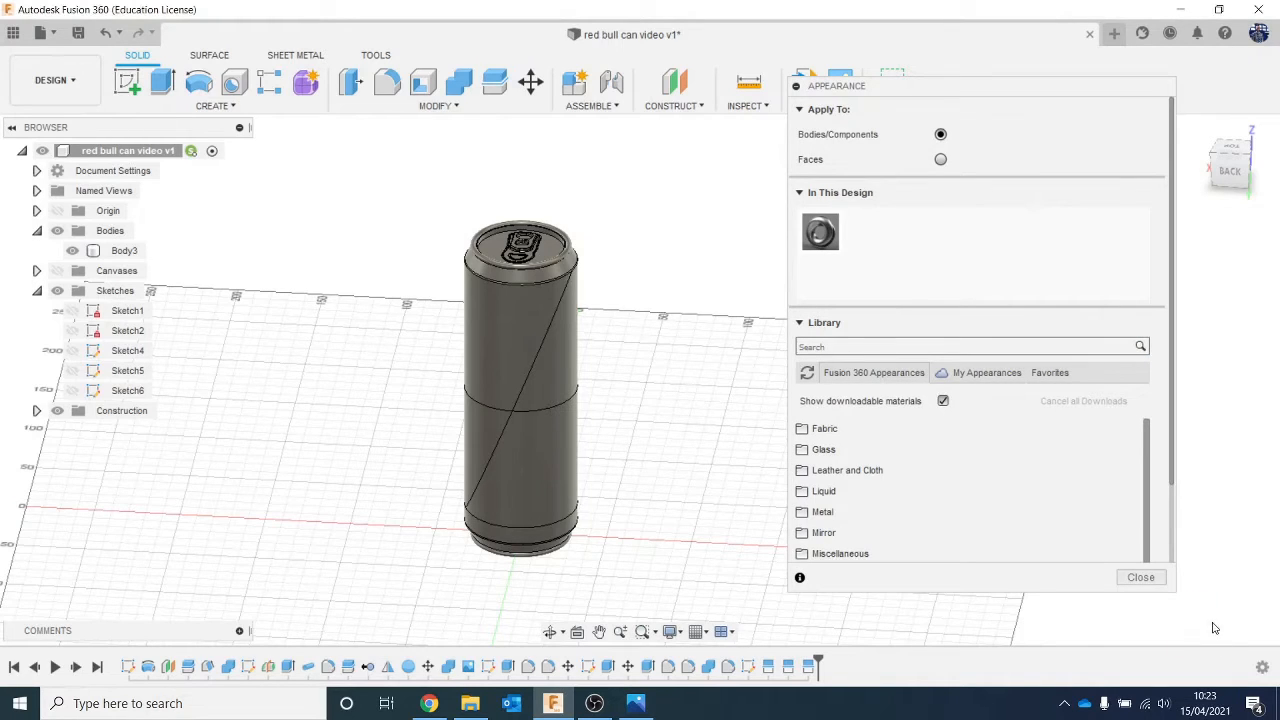
# Look through the Metal appearances in the library, including the Stainless group
pyautogui.scroll(-1, 1021, 472)
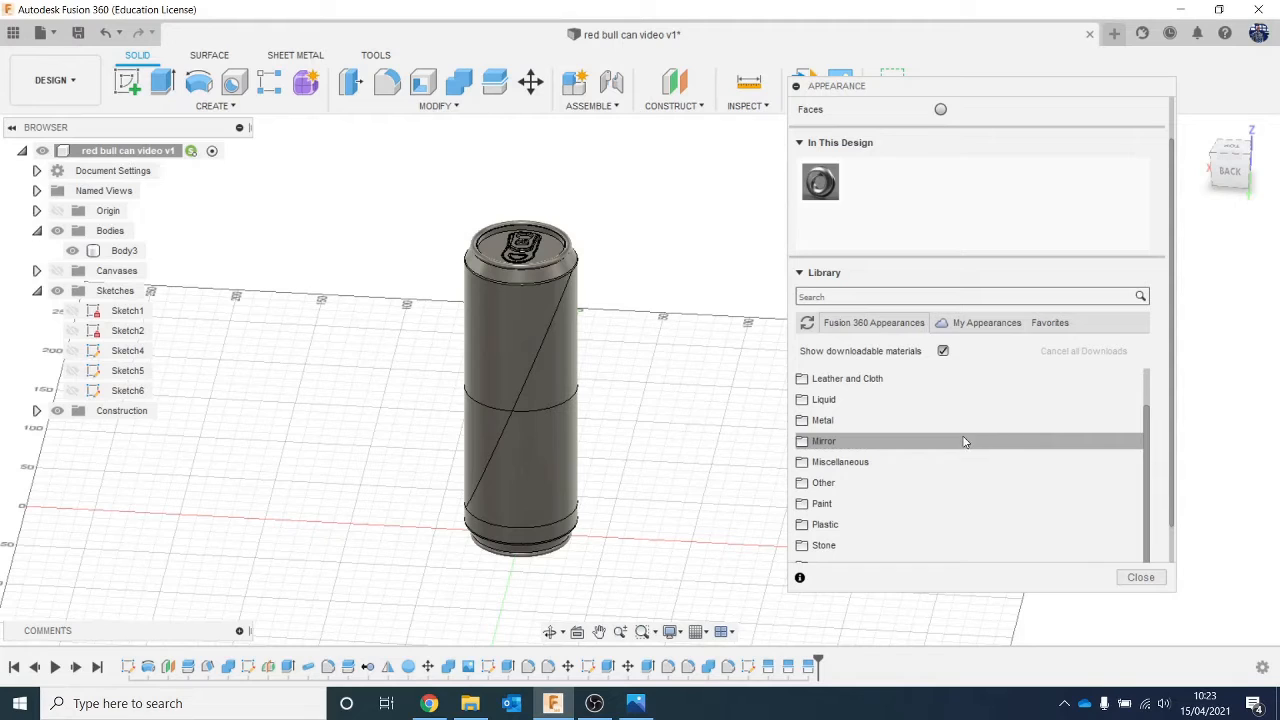
pyautogui.click(838, 421)
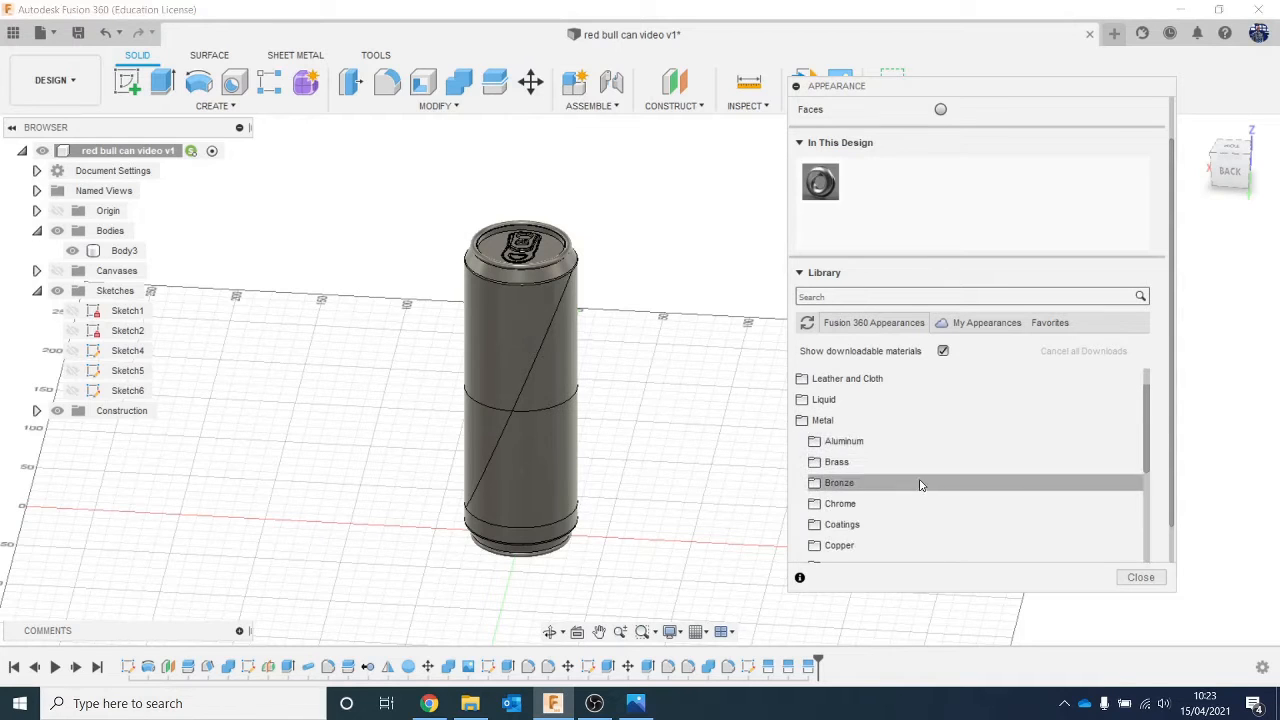
pyautogui.scroll(-6, 922, 478)
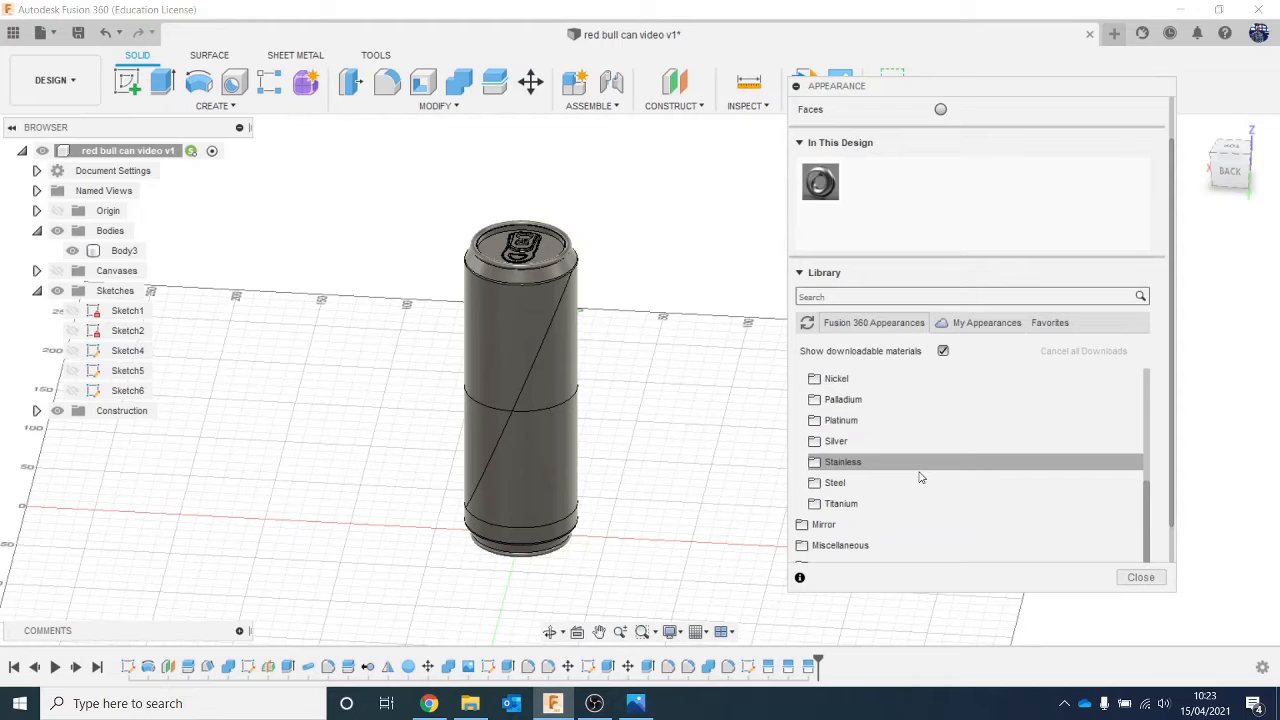
pyautogui.click(921, 476)
pyautogui.scroll(-10, 922, 478)
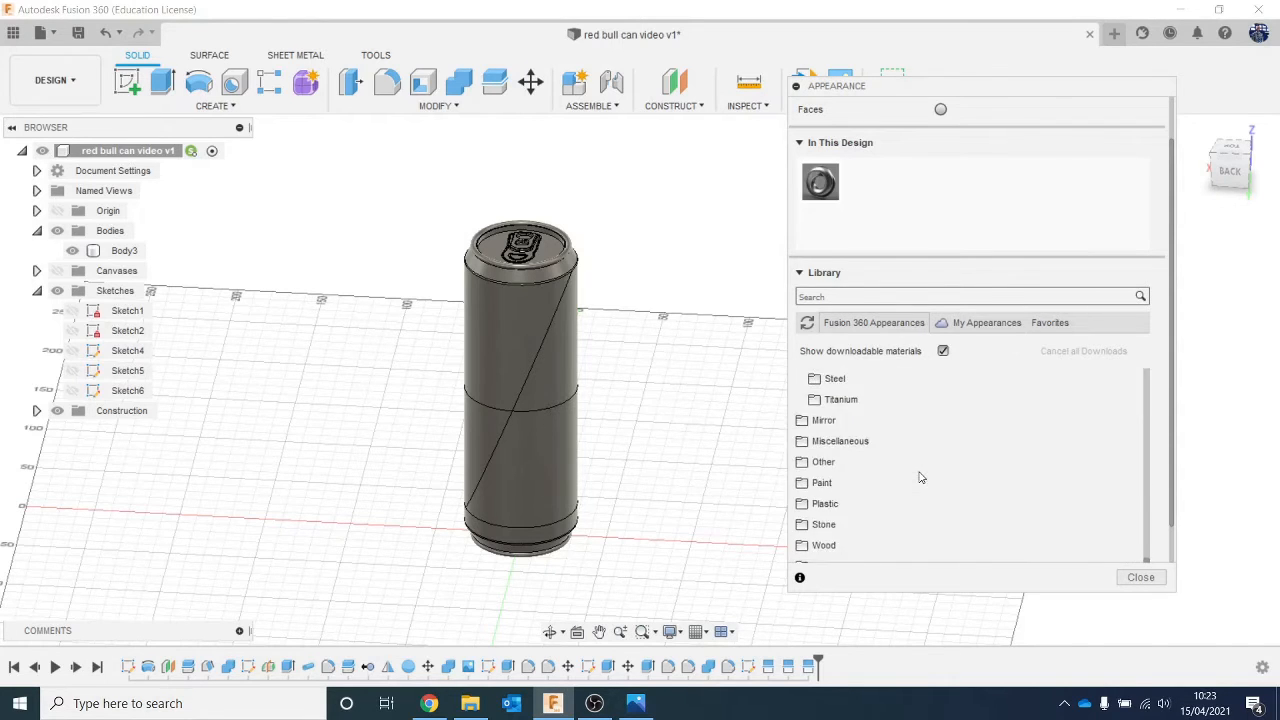
pyautogui.scroll(5, 921, 477)
pyautogui.click(946, 482)
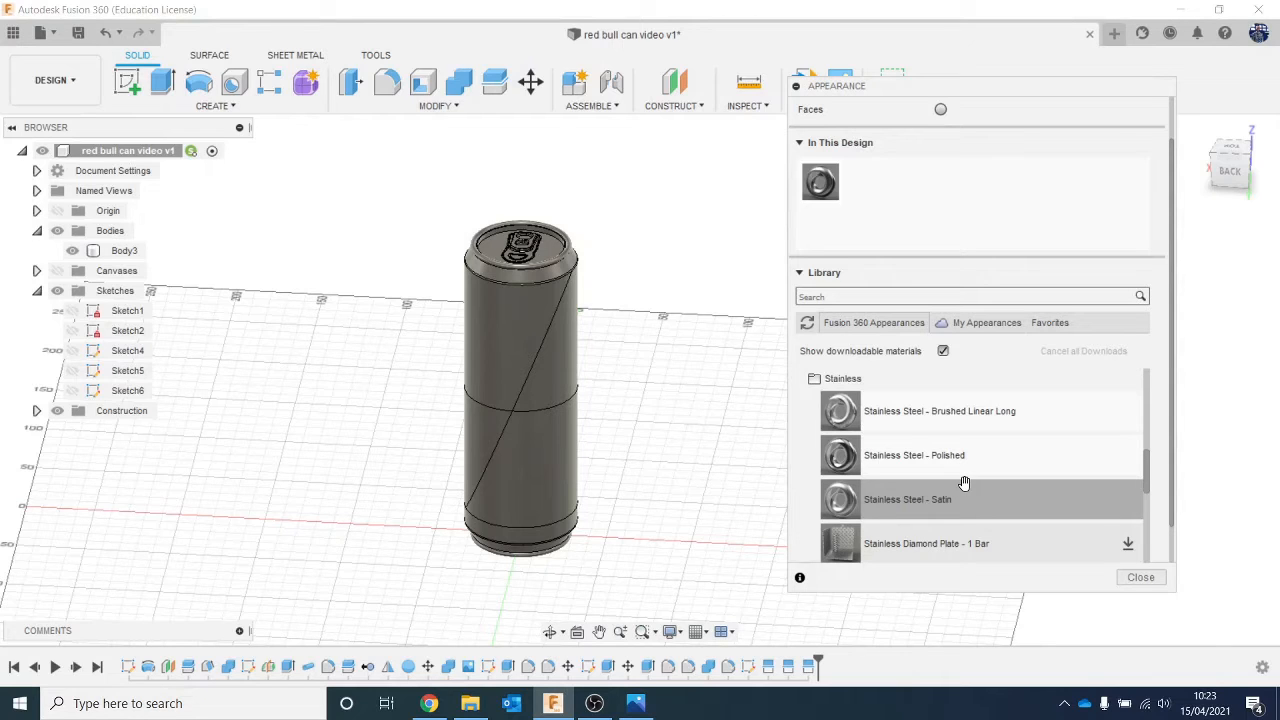
pyautogui.scroll(6, 964, 483)
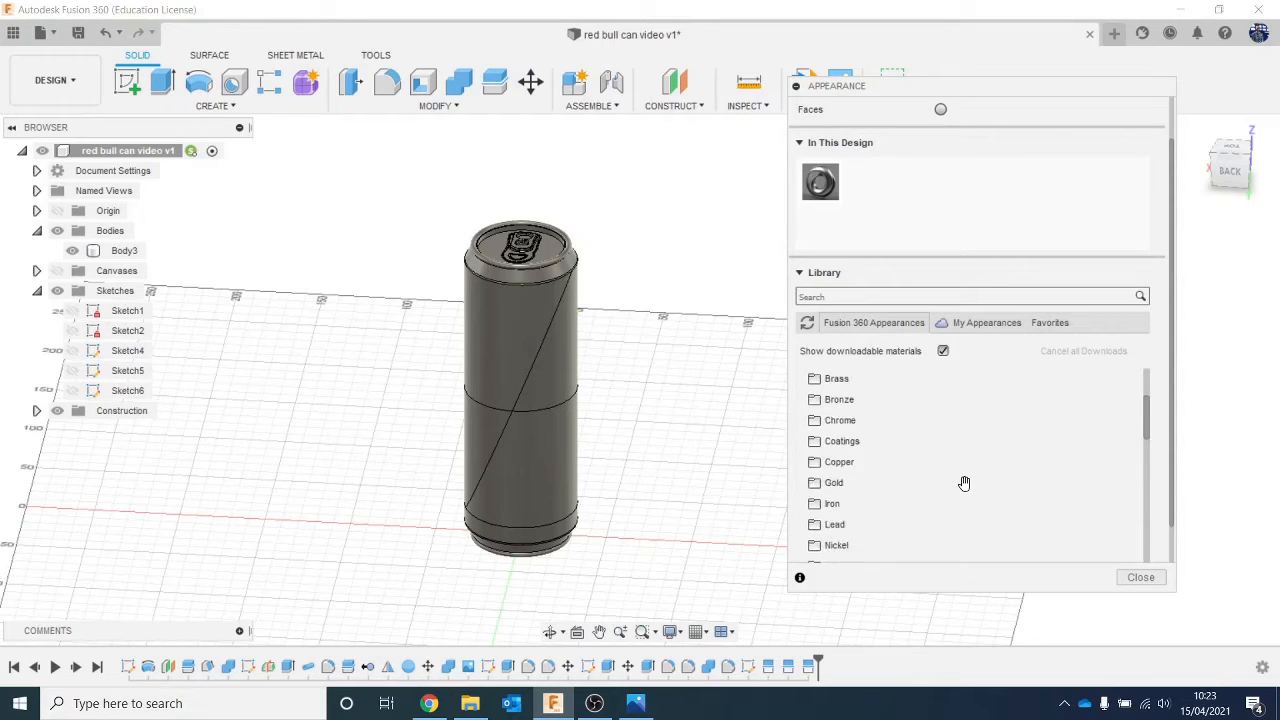
pyautogui.scroll(3, 955, 472)
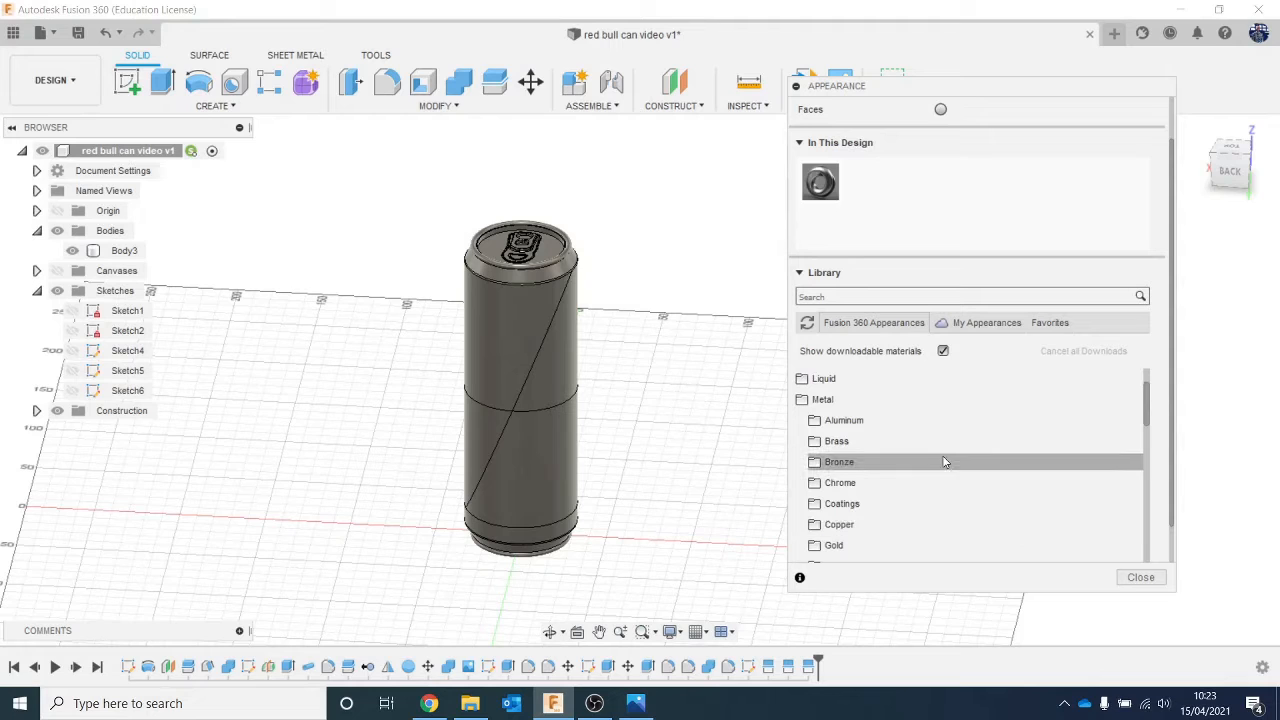
# Add Coating - Black Oxide from the Metal Coatings to the design's appearances and compare its colour with the reference render
pyautogui.click(928, 504)
pyautogui.scroll(-1, 960, 515)
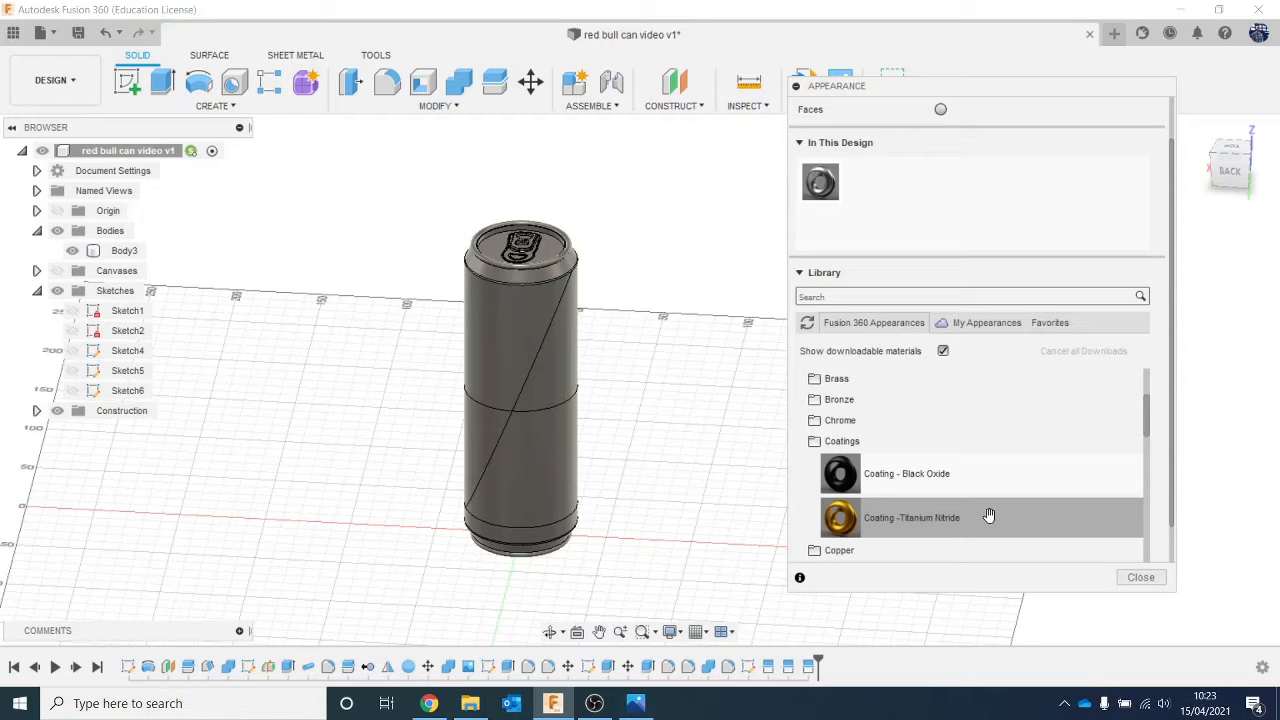
pyautogui.moveTo(960, 487); pyautogui.dragTo(880, 184)
pyautogui.doubleClick(862, 188)
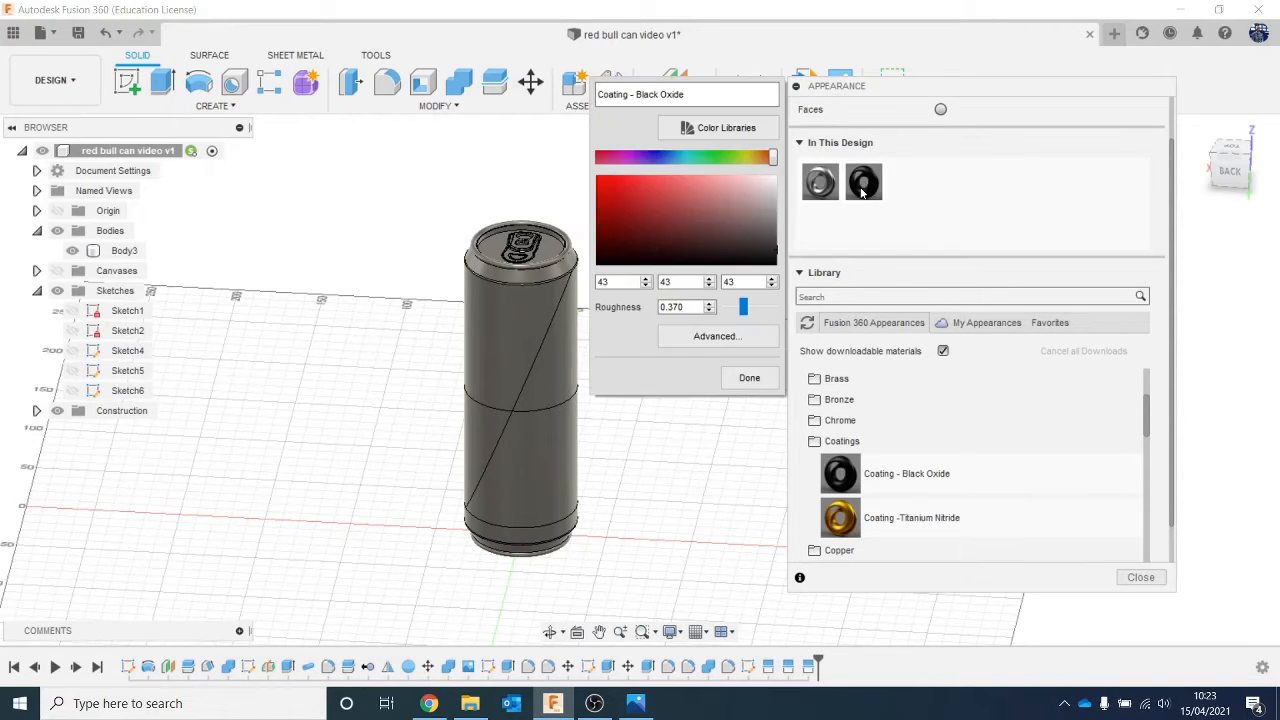
pyautogui.click(636, 703)
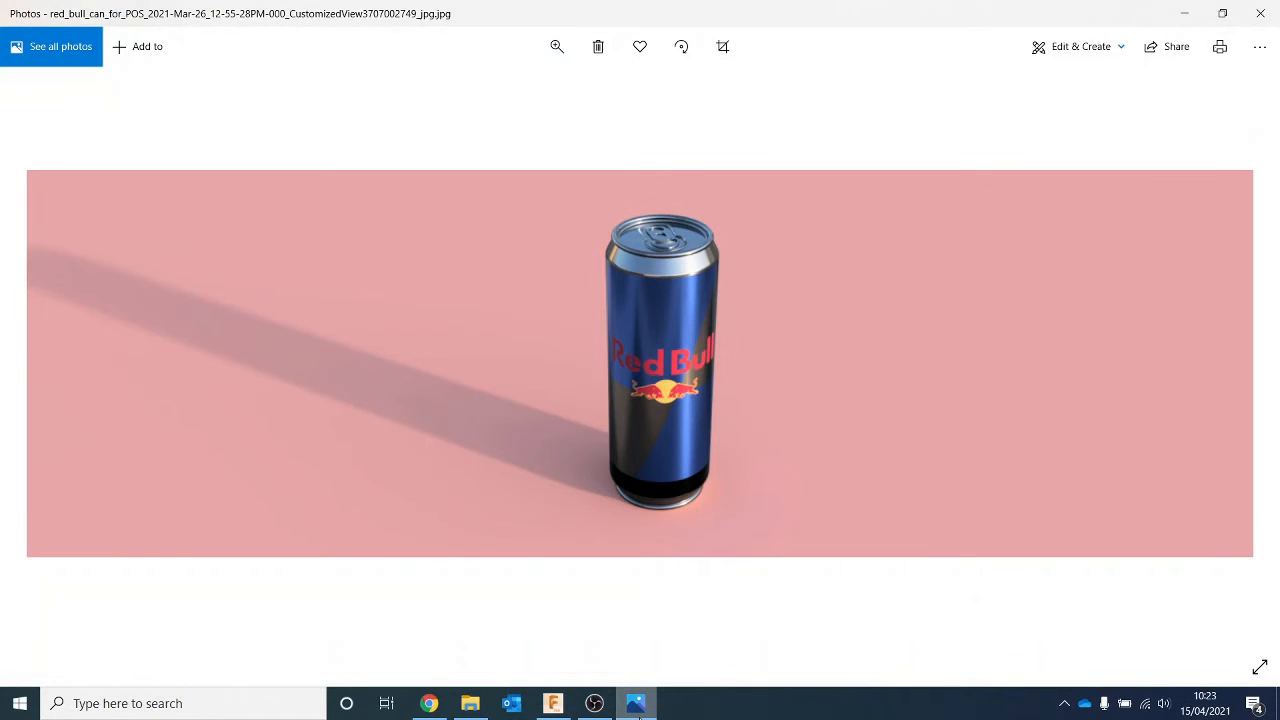
pyautogui.click(636, 703)
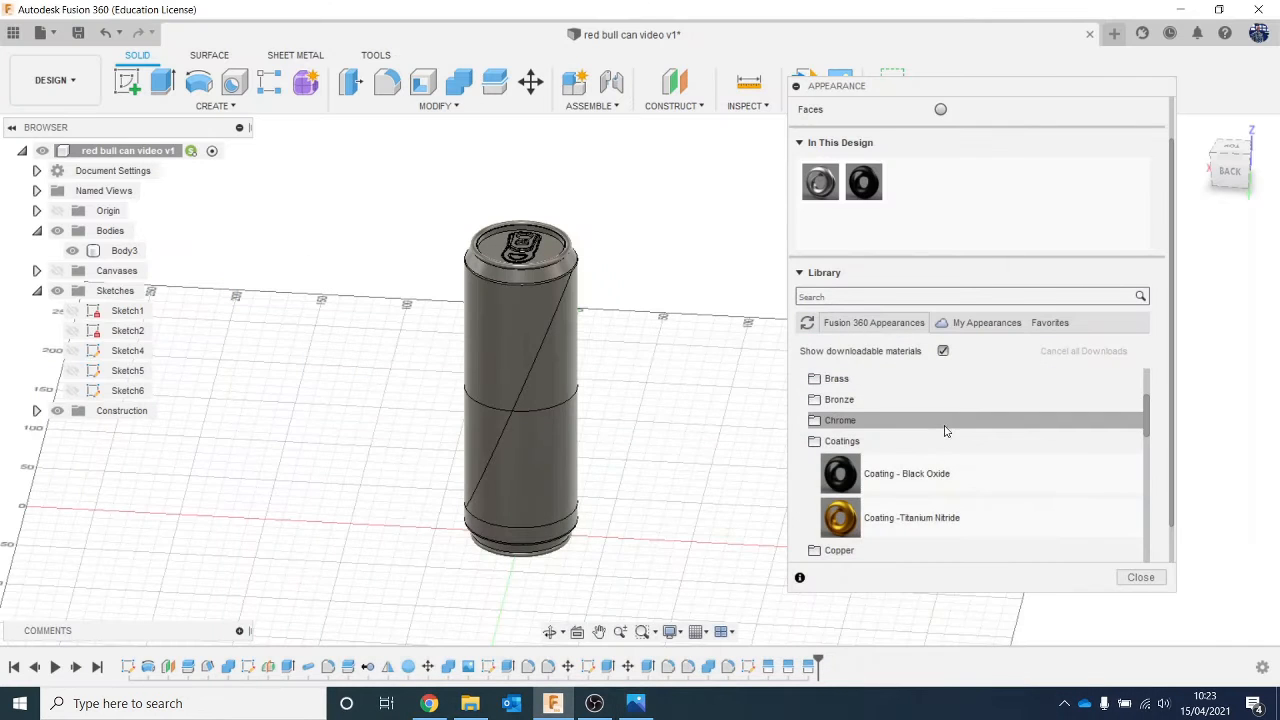
# Add Coating - Titanium Nitride to the design's appearances and recolour it blue, RGB 14, 60, 167
pyautogui.moveTo(986, 520); pyautogui.dragTo(907, 182)
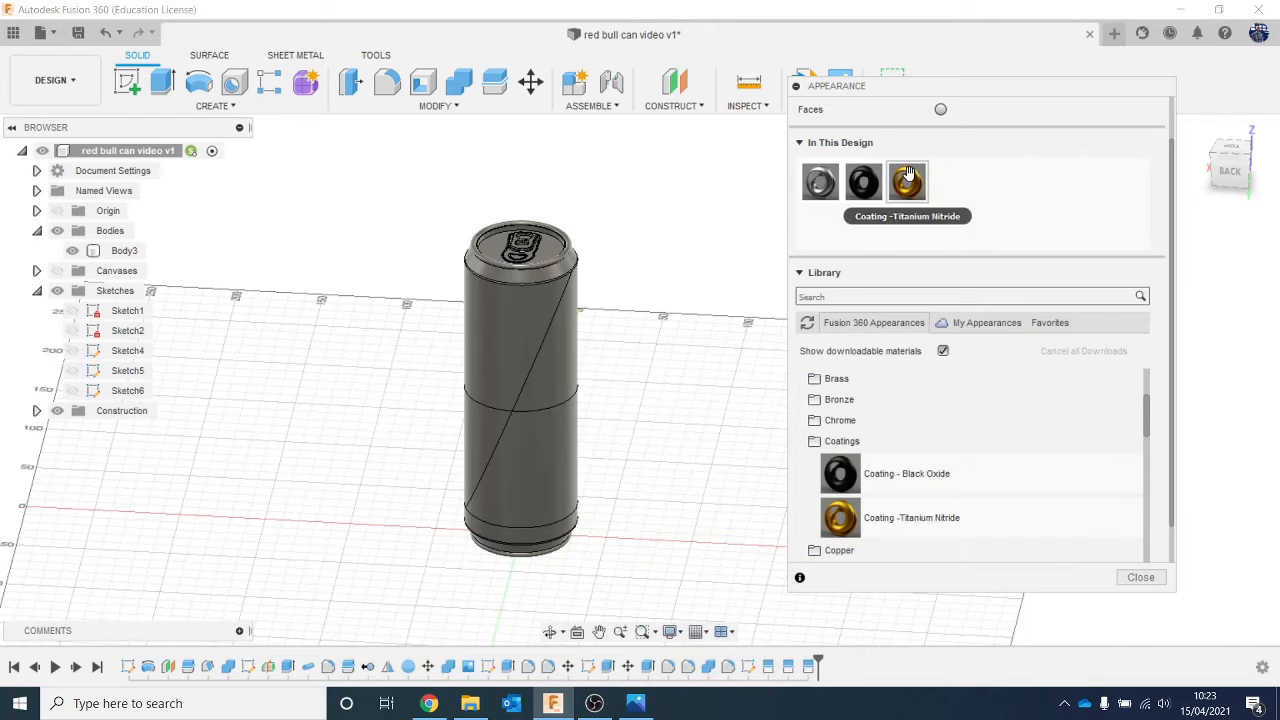
pyautogui.doubleClick(907, 182)
pyautogui.click(659, 157)
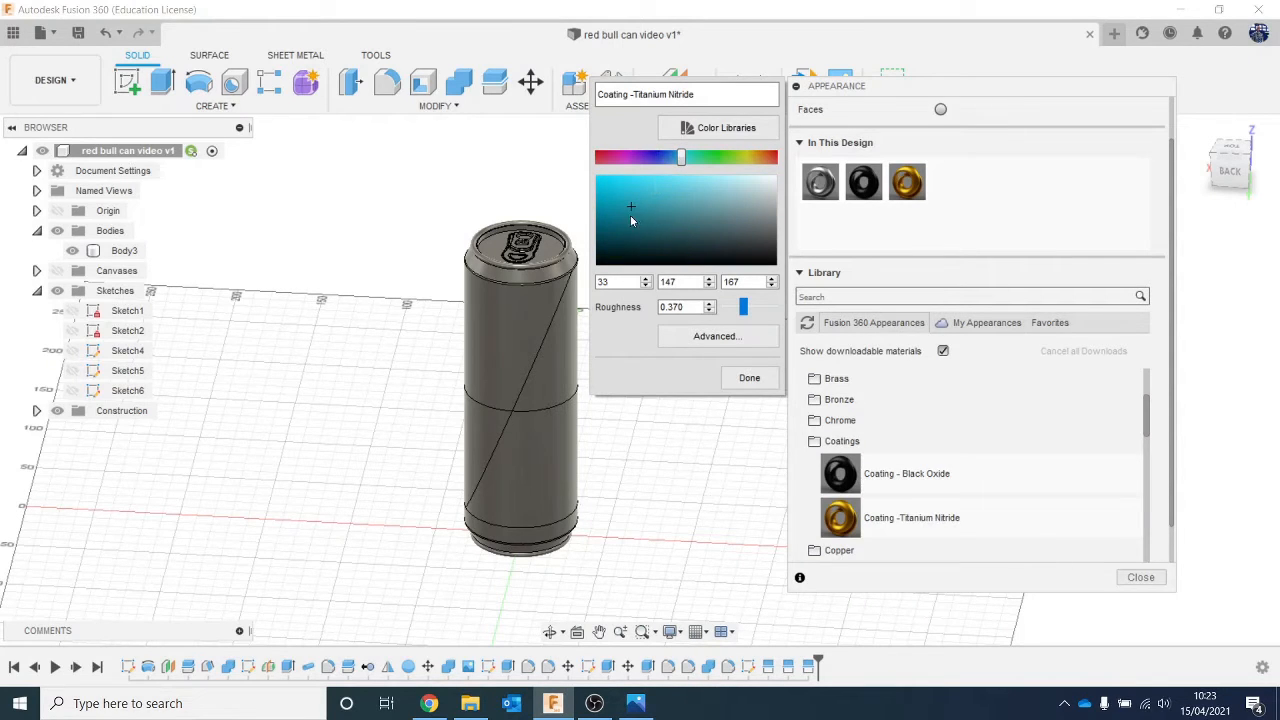
pyautogui.click(653, 157)
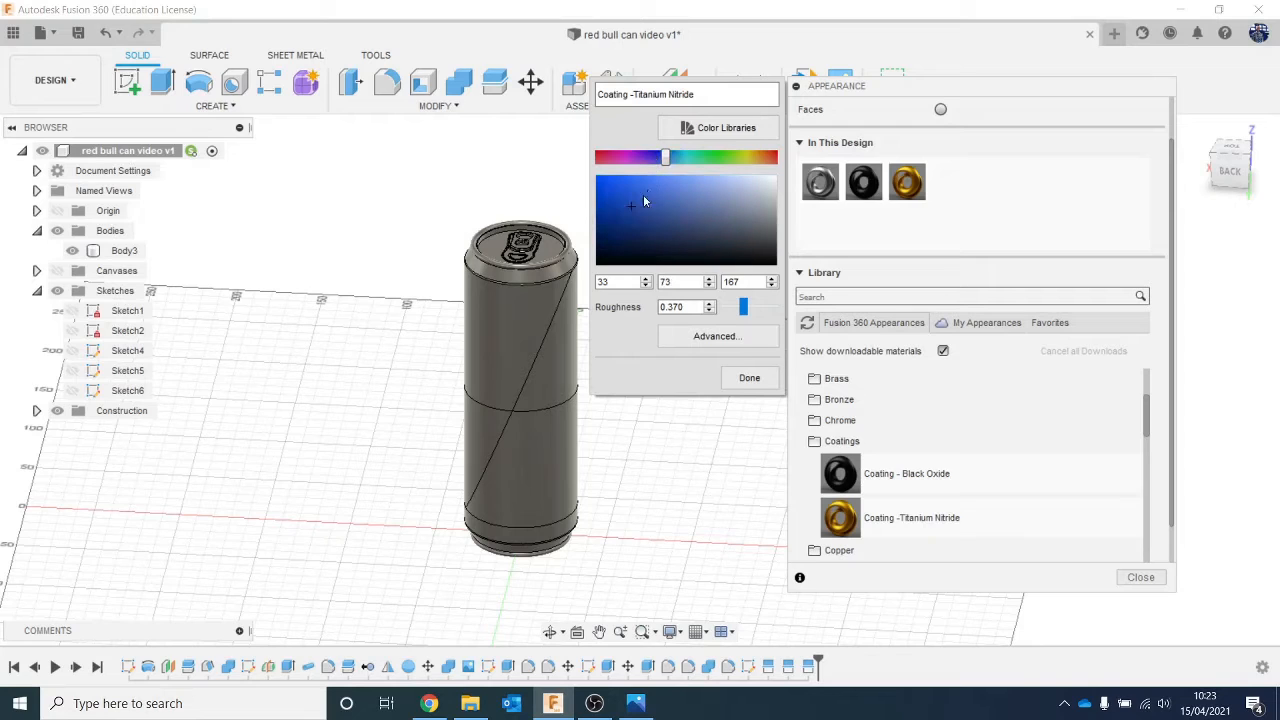
pyautogui.moveTo(623, 205); pyautogui.dragTo(614, 204)
pyautogui.click(745, 377)
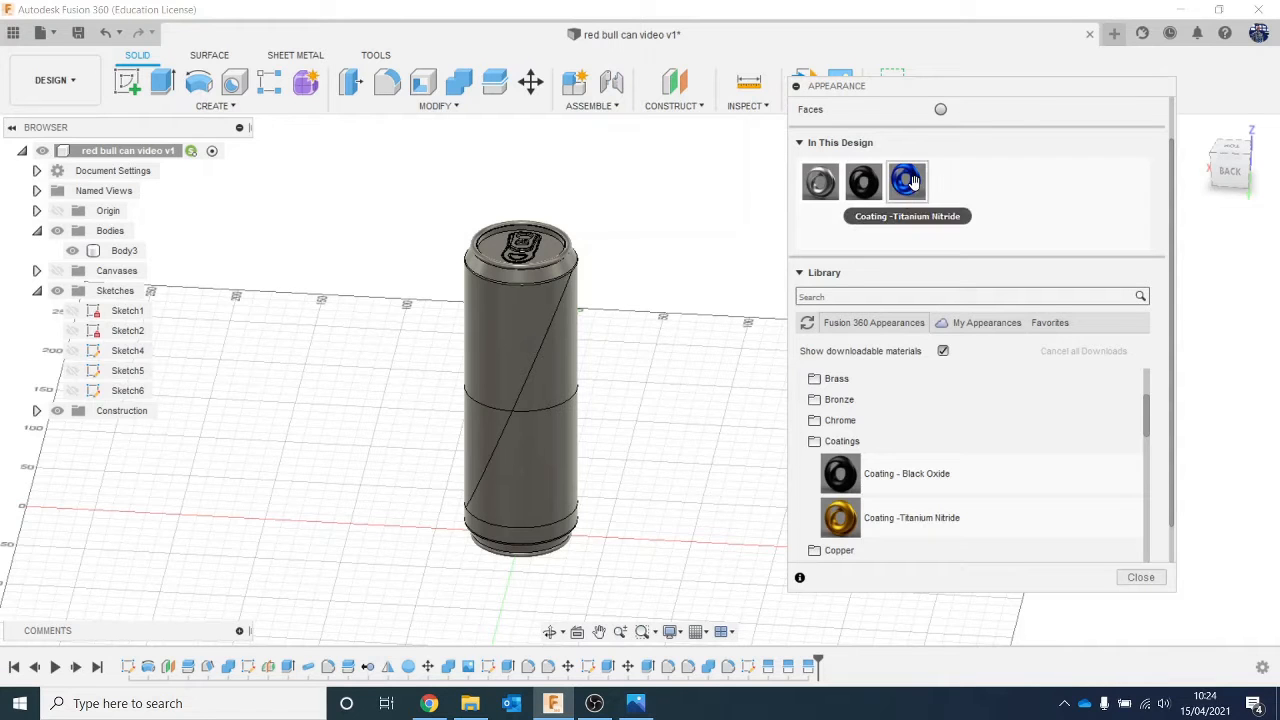
# Following the reference render, apply the blue coating by face to the can's large upper-left and lower-right side areas
pyautogui.click(635, 703)
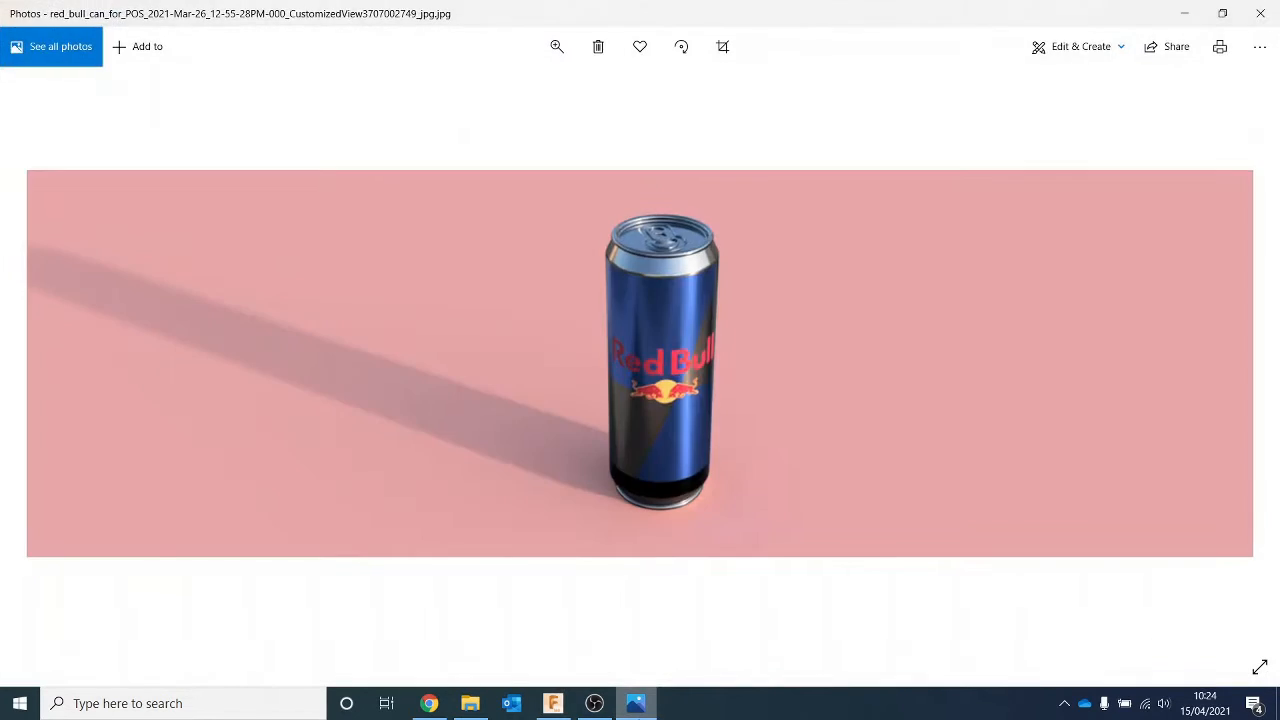
pyautogui.click(635, 703)
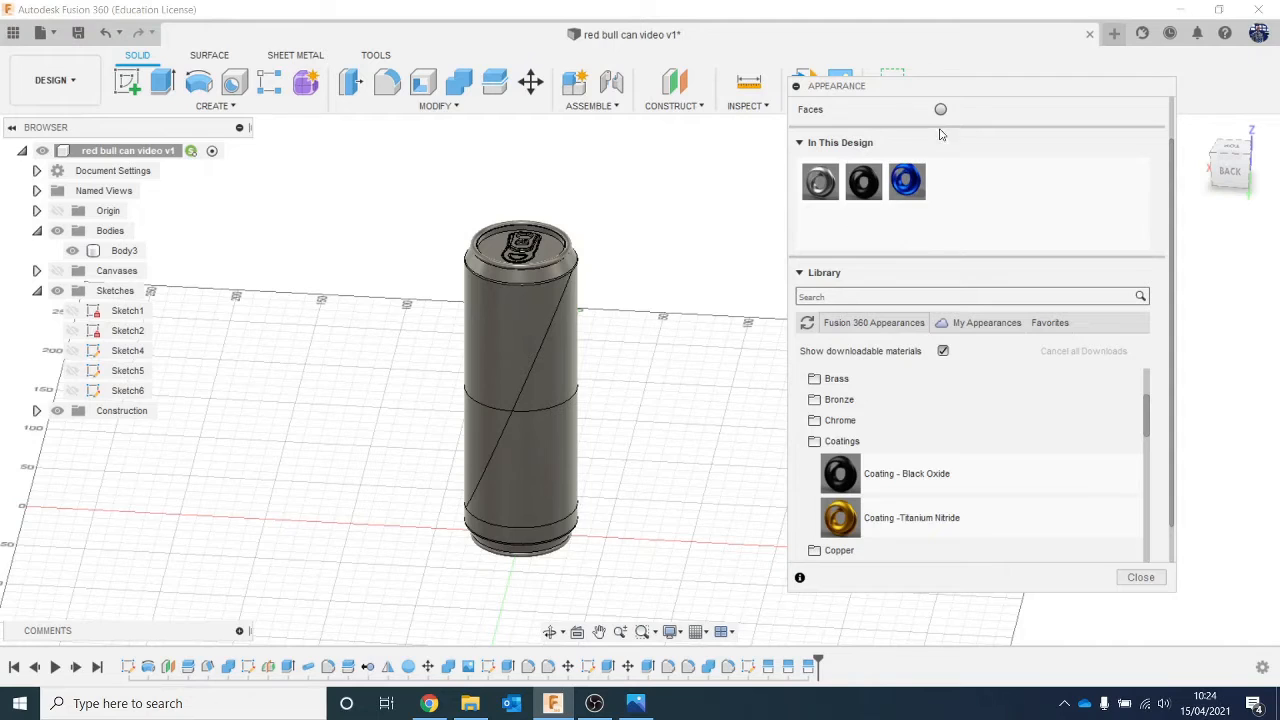
pyautogui.moveTo(905, 200); pyautogui.dragTo(543, 337)
pyautogui.moveTo(906, 181); pyautogui.dragTo(547, 447)
pyautogui.moveTo(1229, 183)
pyautogui.mouseDown()
pyautogui.moveTo(1120, 166)
pyautogui.moveTo(1240, 182)
pyautogui.mouseUp()
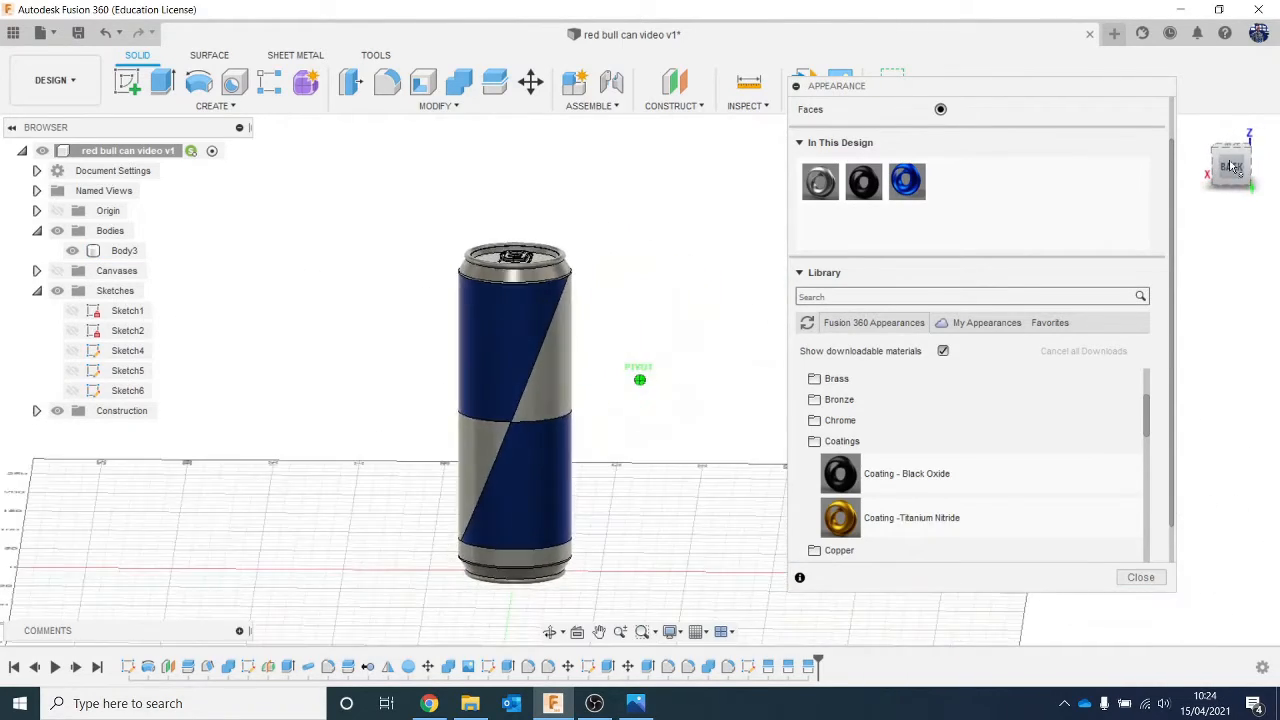
# Duplicate the blue coating, recolour the copy grey, RGB 109, 109, 110, and apply it to the two remaining large side areas
pyautogui.click(653, 710)
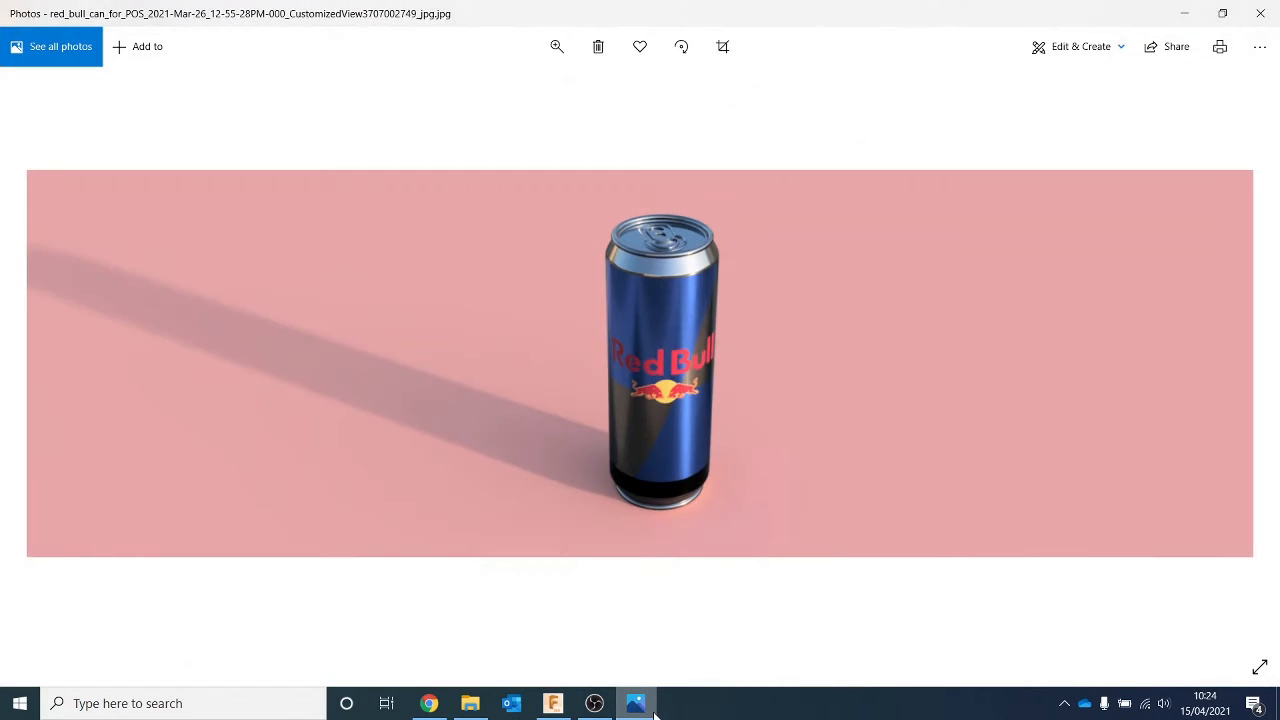
pyautogui.click(653, 710)
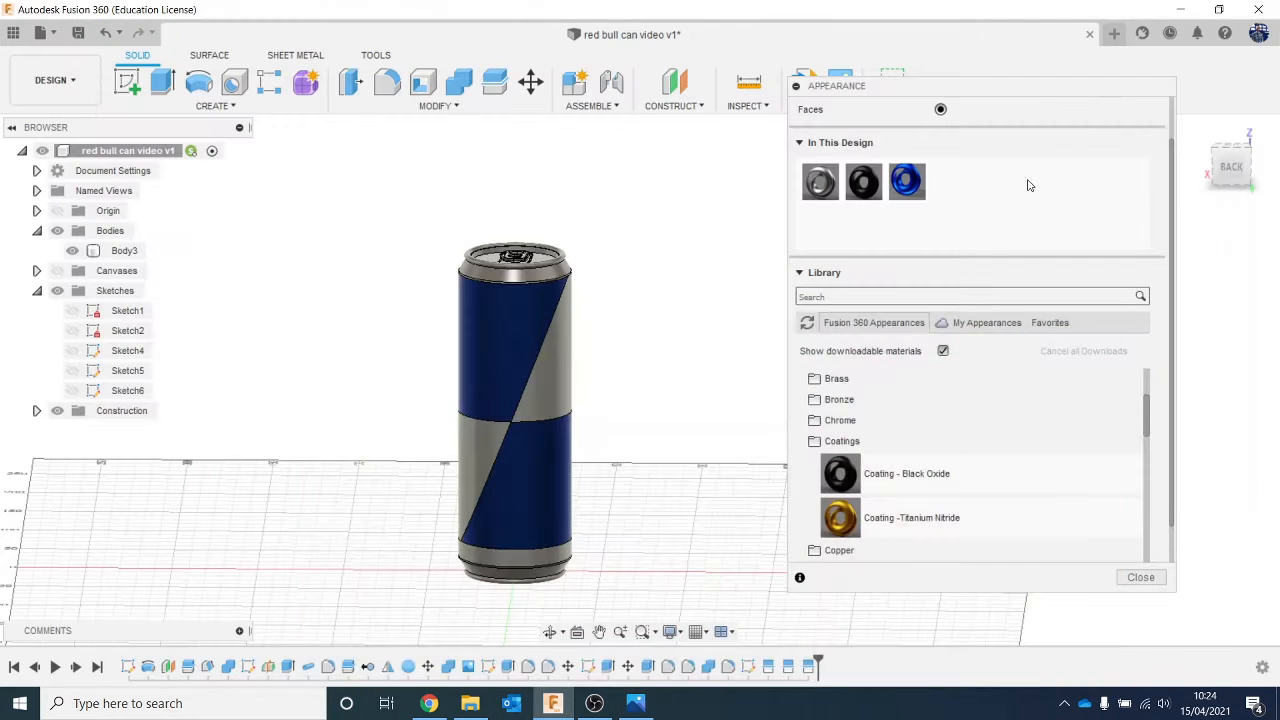
pyautogui.rightClick(907, 199)
pyautogui.click(954, 226)
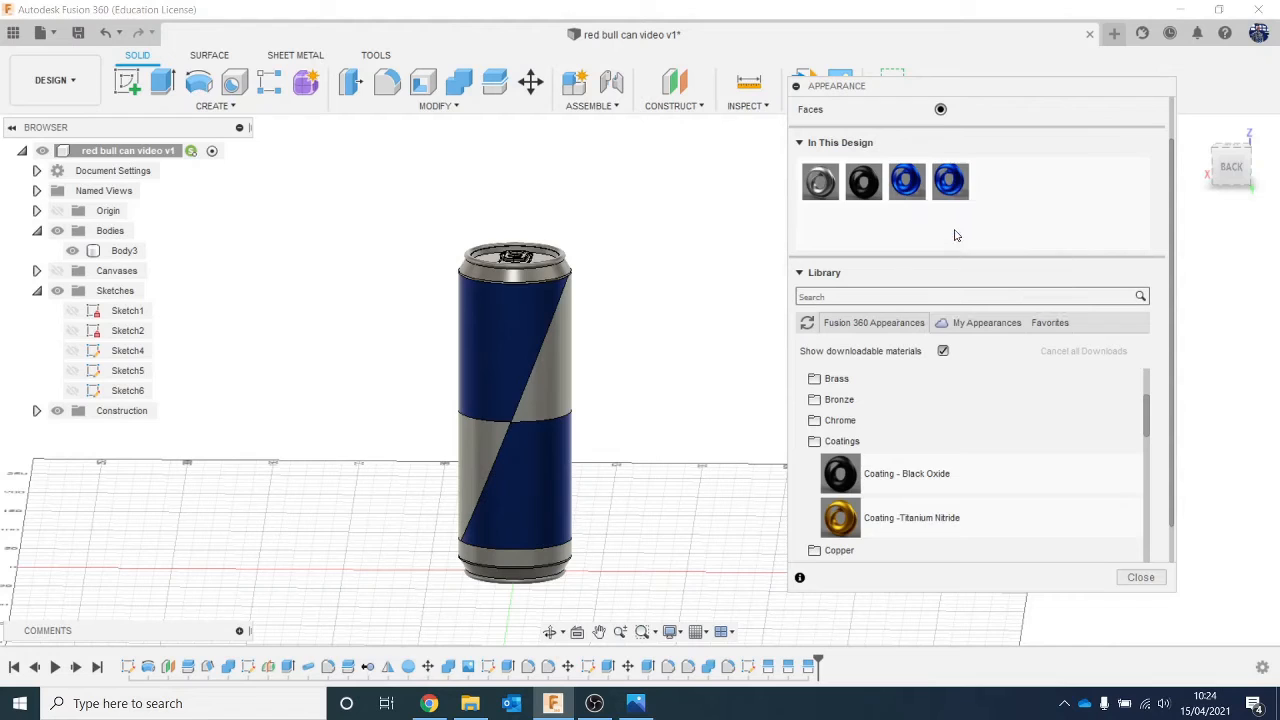
pyautogui.doubleClick(952, 188)
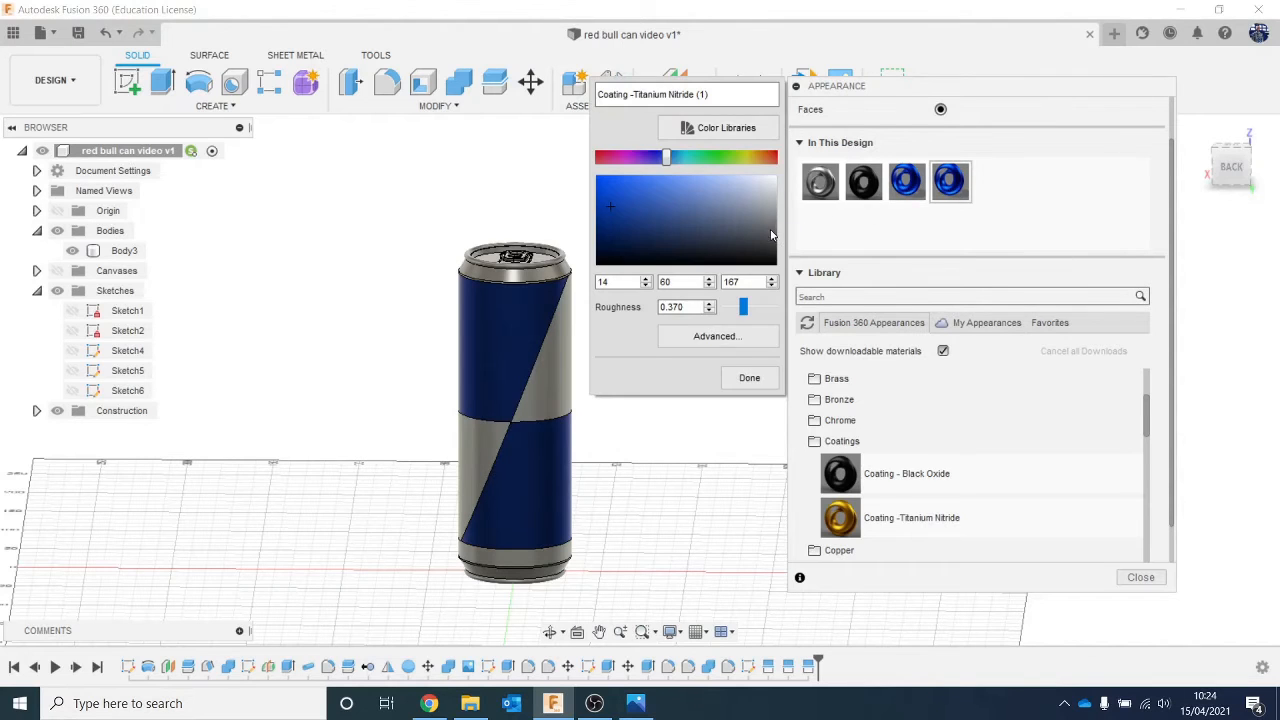
pyautogui.click(750, 377)
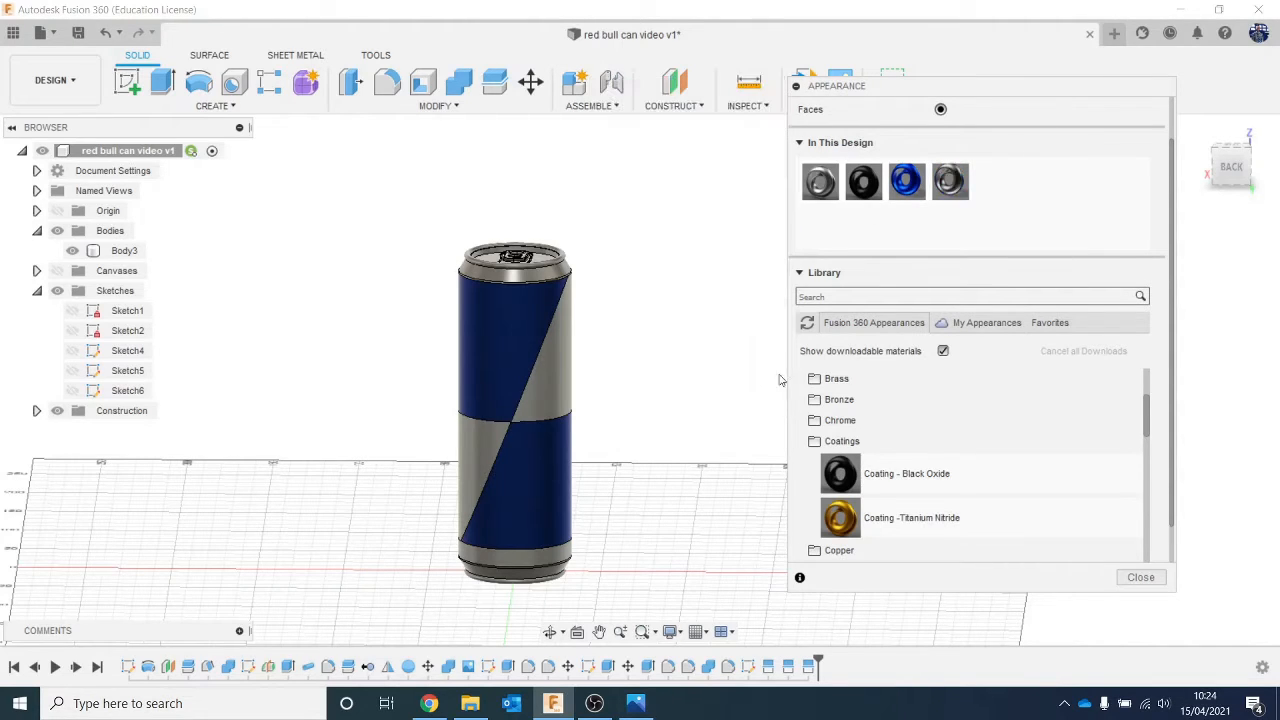
pyautogui.moveTo(950, 181); pyautogui.dragTo(550, 350)
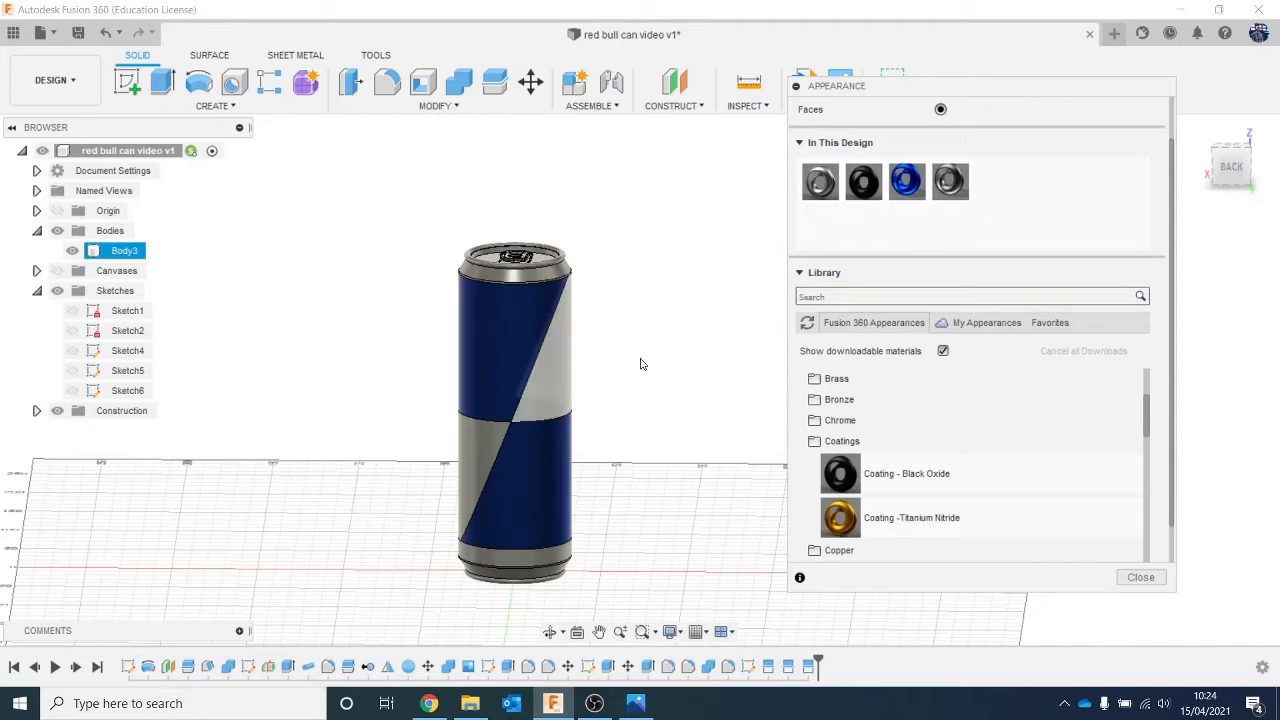
pyautogui.moveTo(950, 181); pyautogui.dragTo(482, 452)
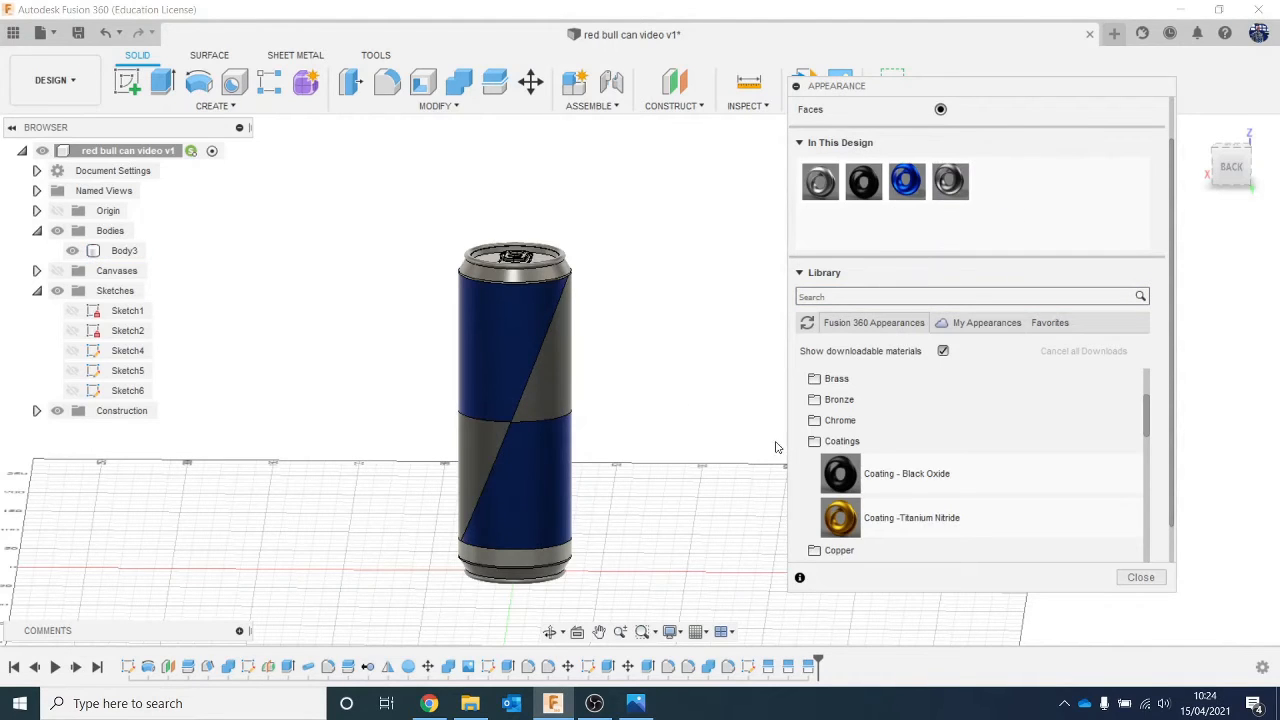
# Duplicate the grey coating, recolour the copy black, and apply it to the narrow band near the can's base
pyautogui.rightClick(946, 186)
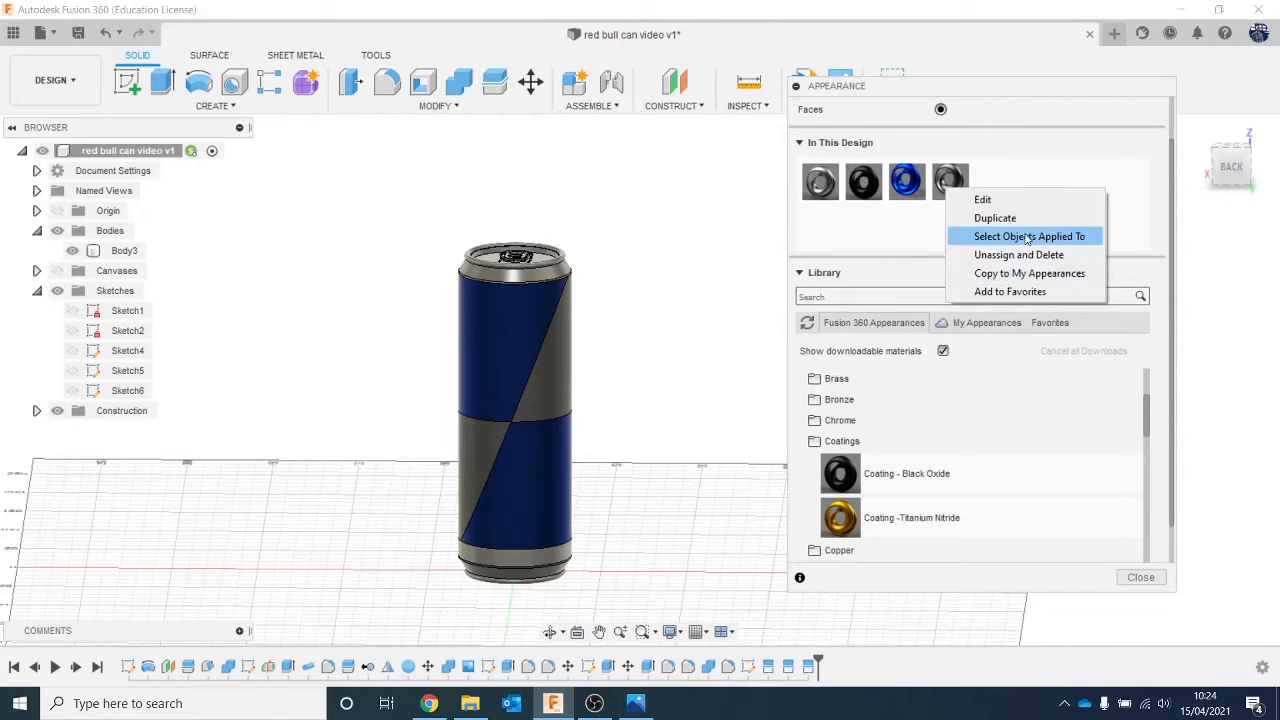
pyautogui.click(995, 218)
pyautogui.doubleClick(993, 181)
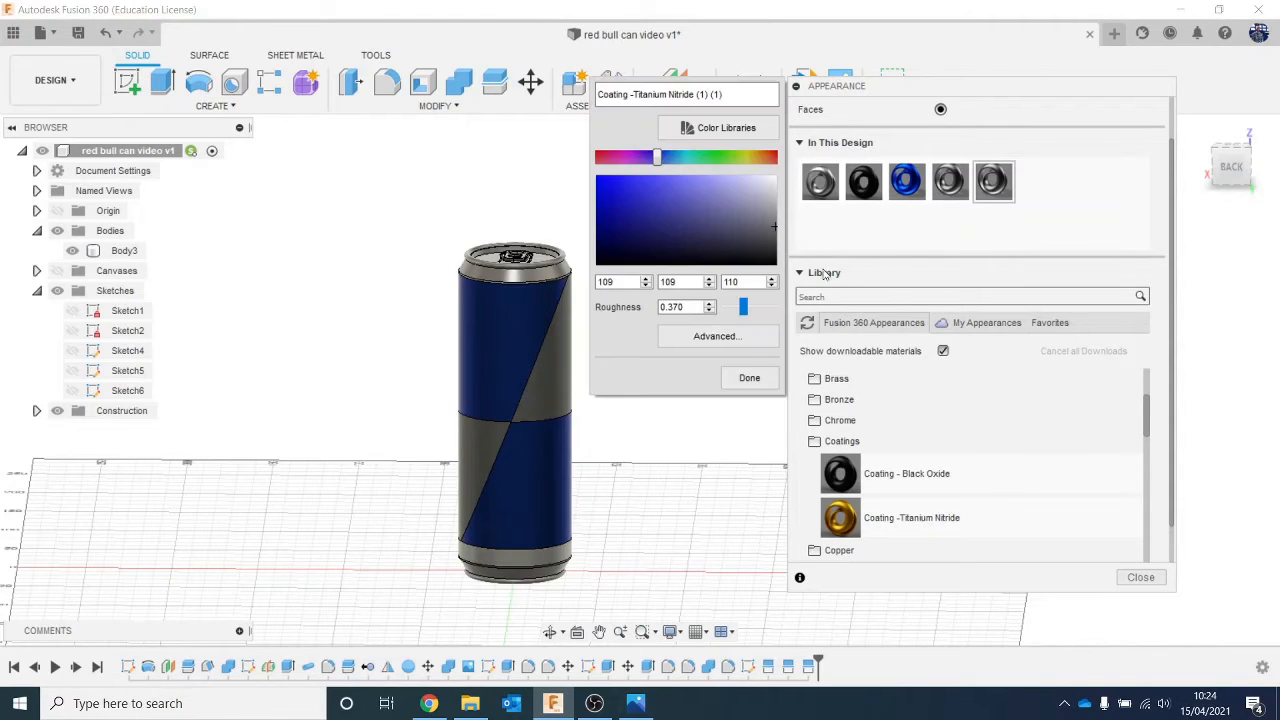
pyautogui.click(756, 377)
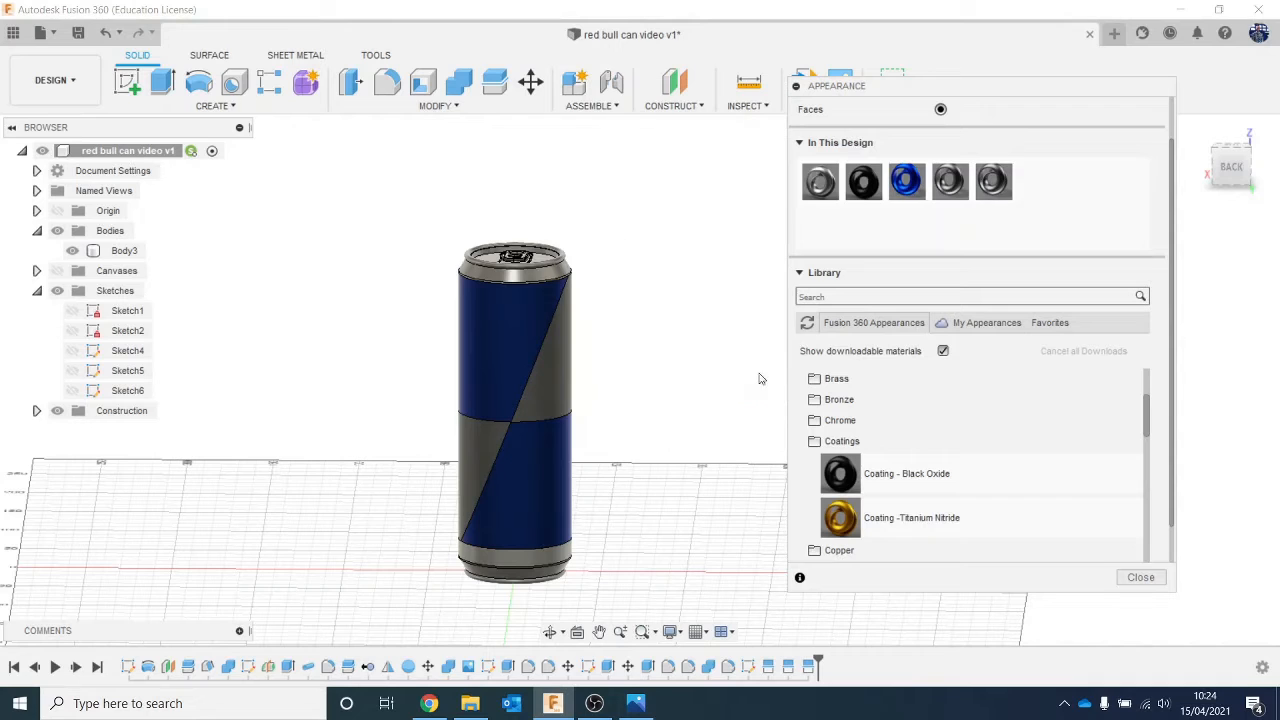
pyautogui.moveTo(993, 181); pyautogui.dragTo(549, 562)
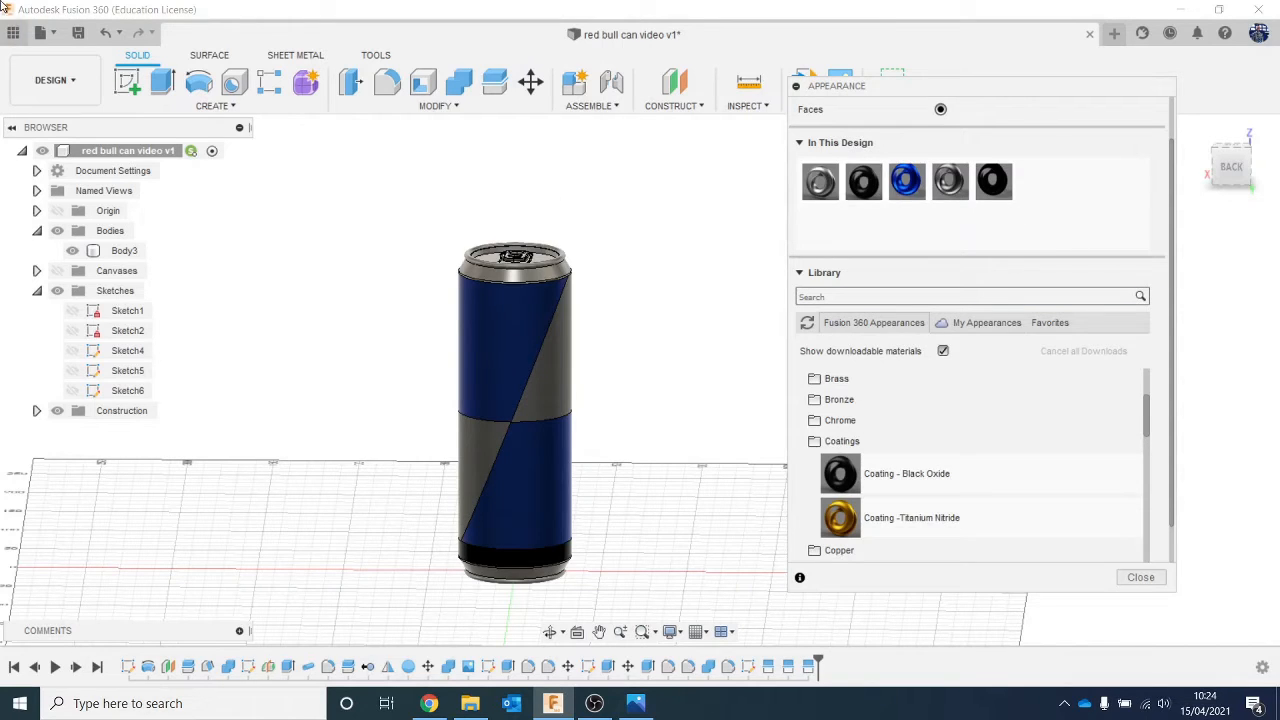
# Switch to the Render workspace and set the scene environment to Cool Light from the Fusion 360 library
pyautogui.click(74, 88)
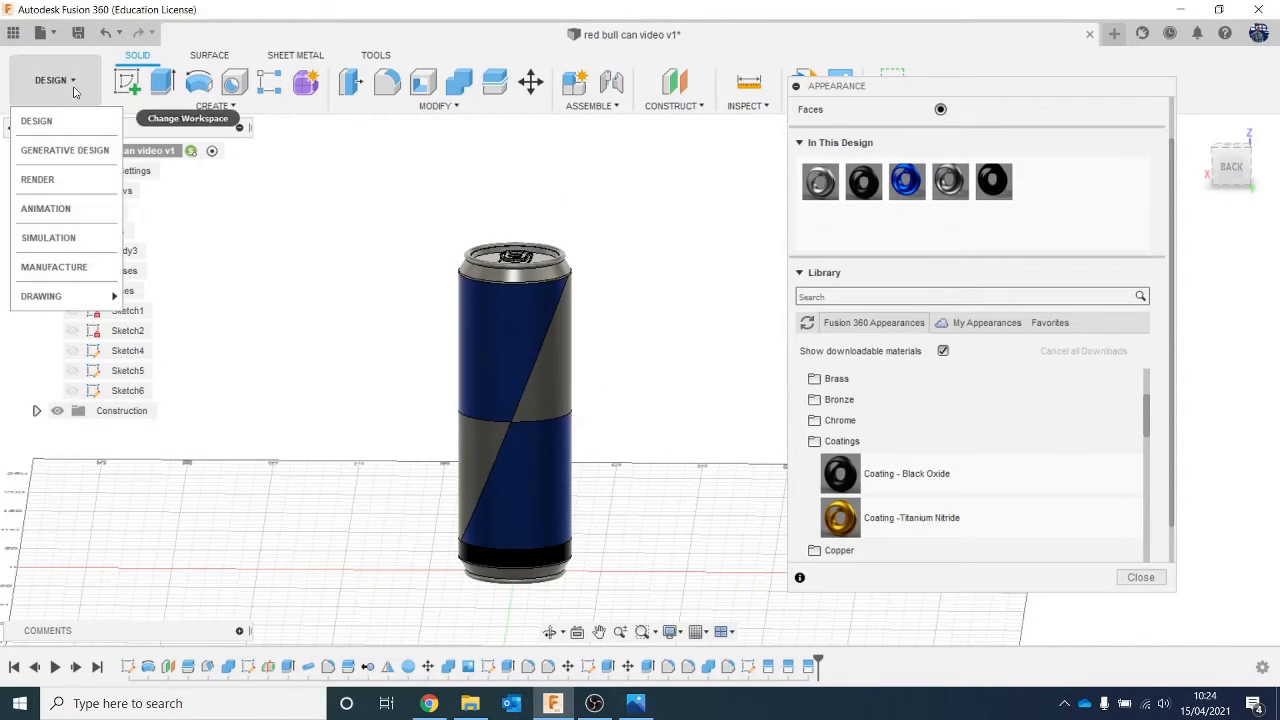
pyautogui.click(40, 179)
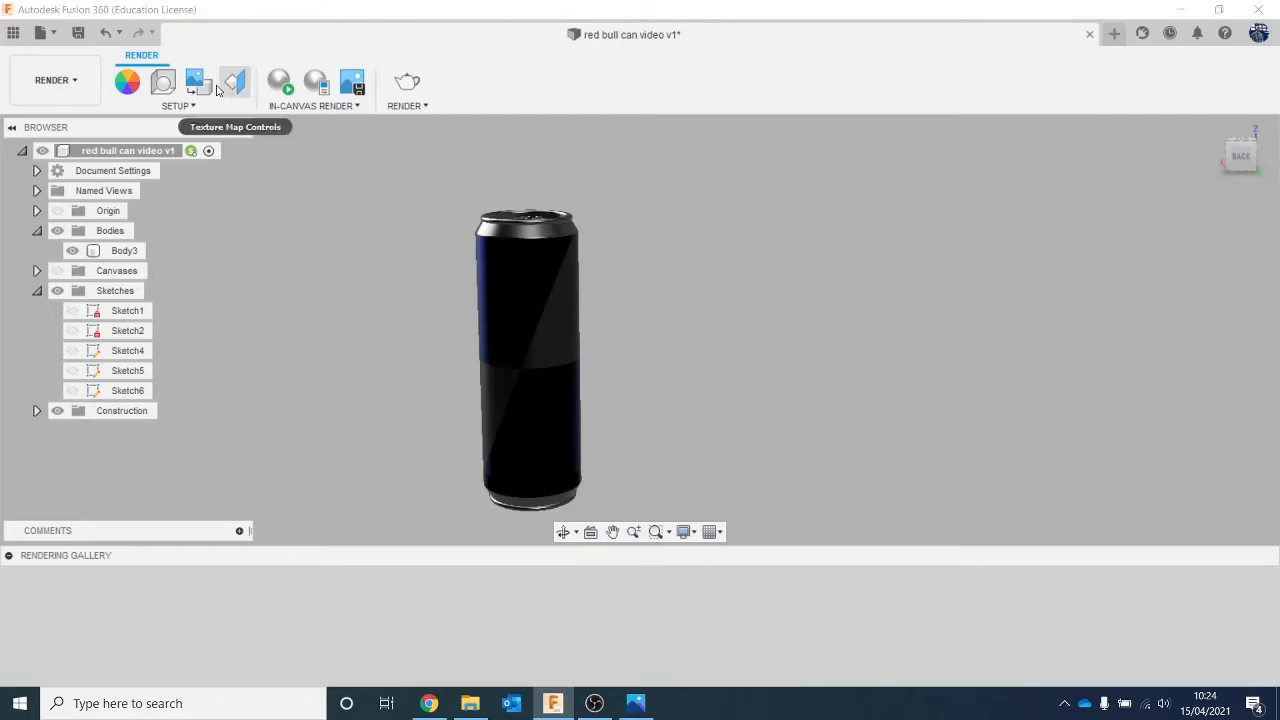
pyautogui.click(163, 83)
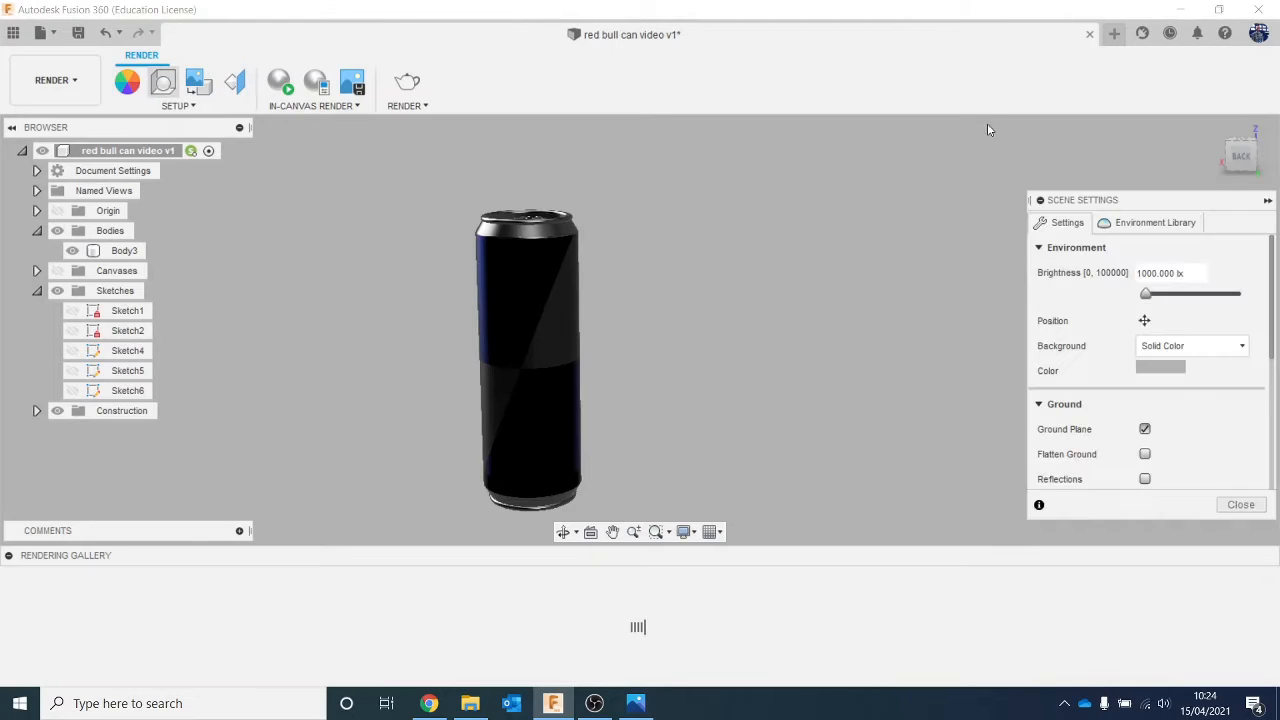
pyautogui.click(1155, 223)
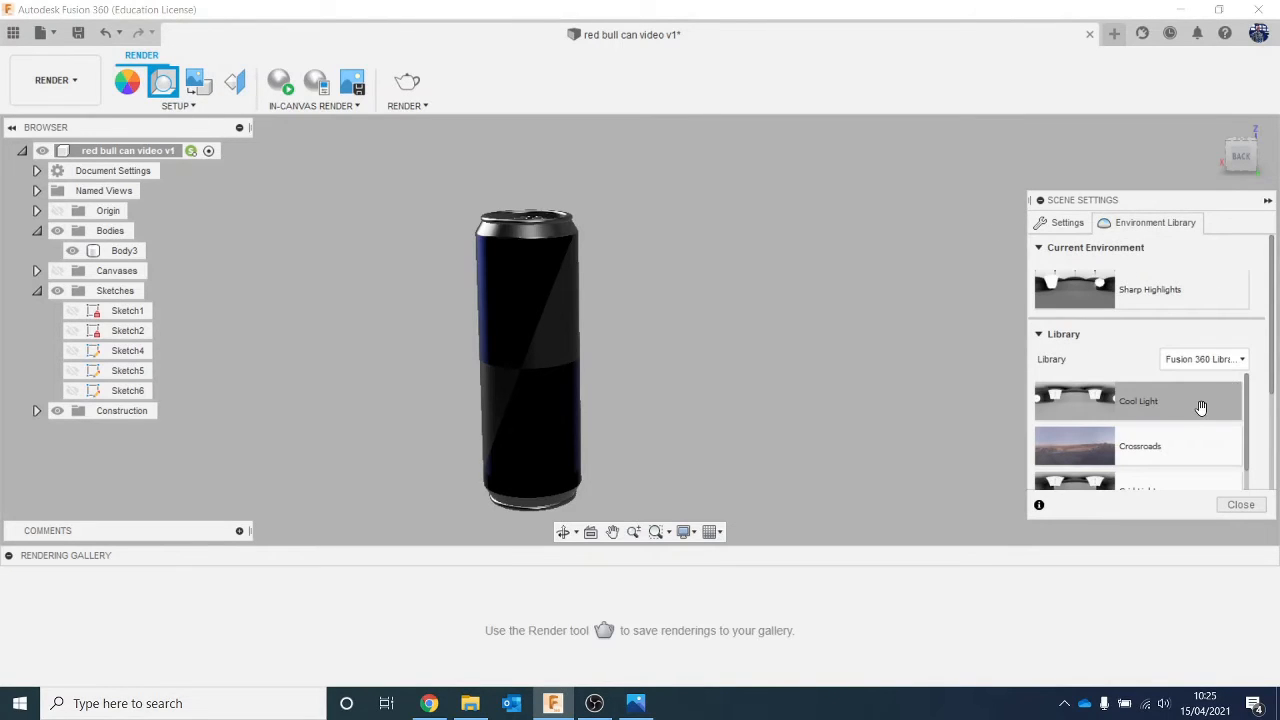
pyautogui.moveTo(815, 381); pyautogui.dragTo(815, 380)
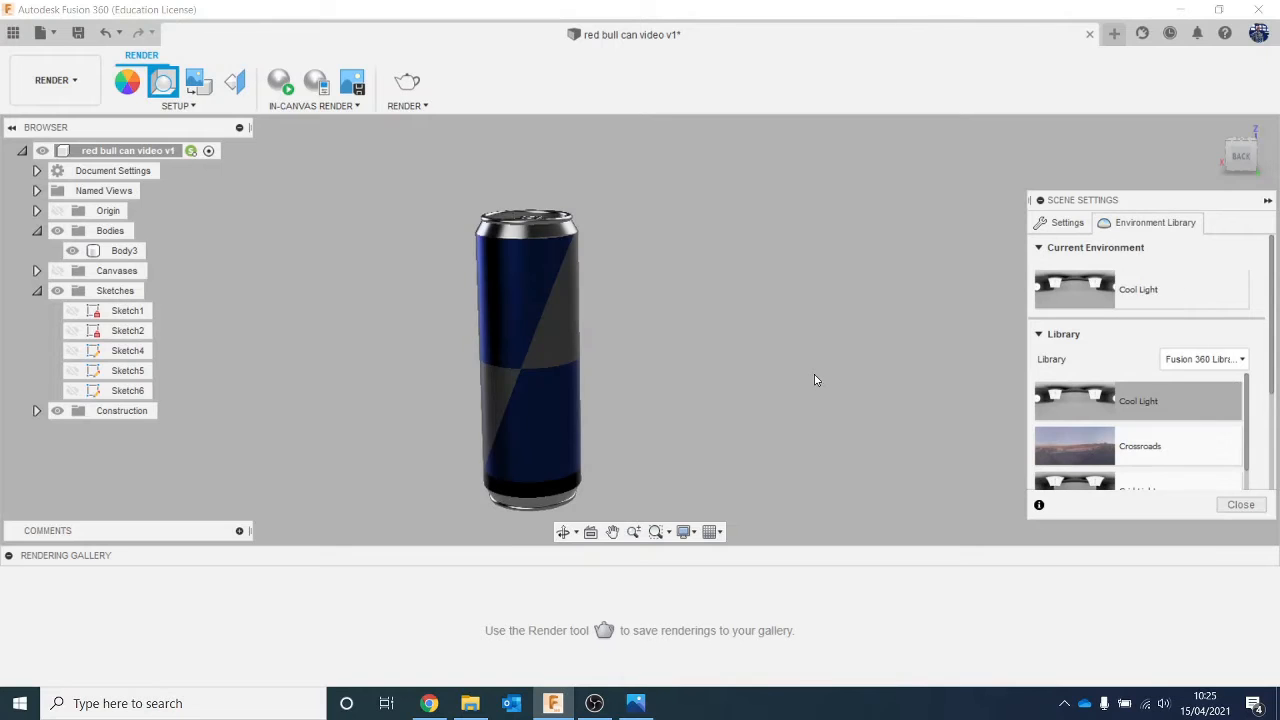
# Try the Soft Light and Warm Light environments on the can, return to Cool Light and close the scene settings
pyautogui.keyDown('shift'); pyautogui.moveTo(640, 329); pyautogui.dragTo(618, 352, button='middle'); pyautogui.keyUp('shift')
pyautogui.scroll(-3, 1183, 414)
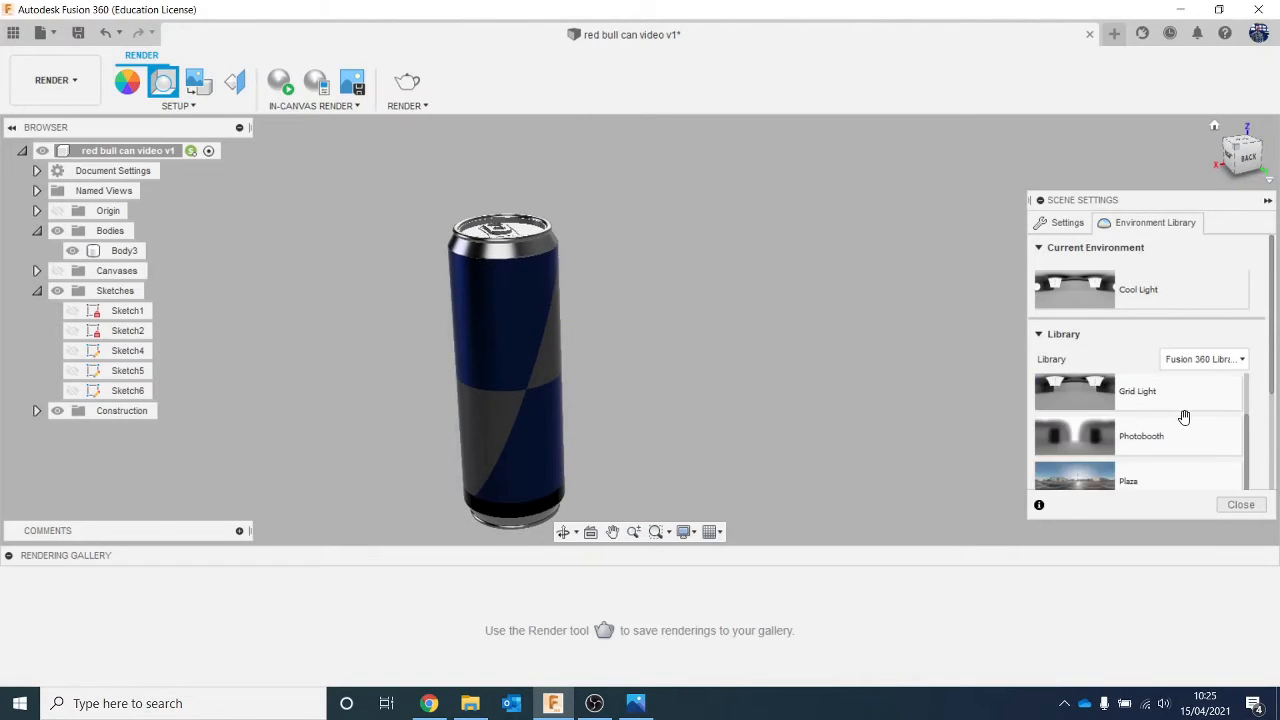
pyautogui.scroll(-2, 1188, 429)
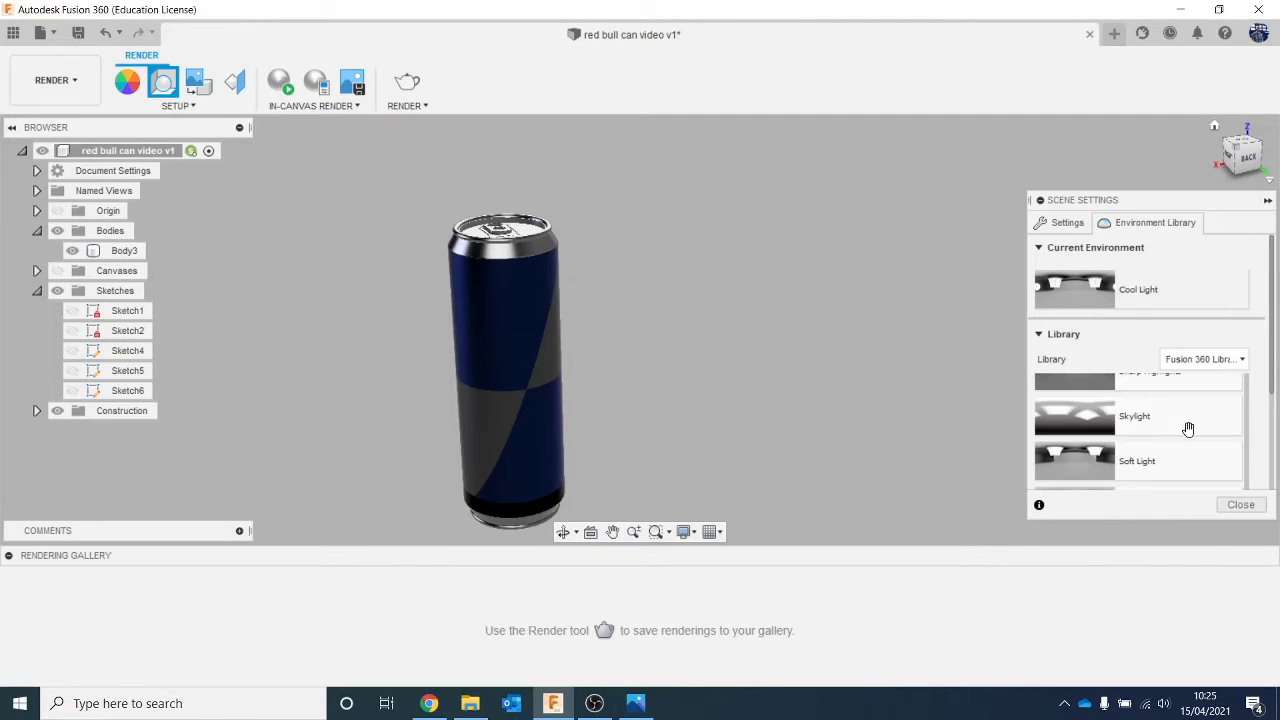
pyautogui.moveTo(1180, 460); pyautogui.dragTo(783, 383)
pyautogui.scroll(-2, 1200, 430)
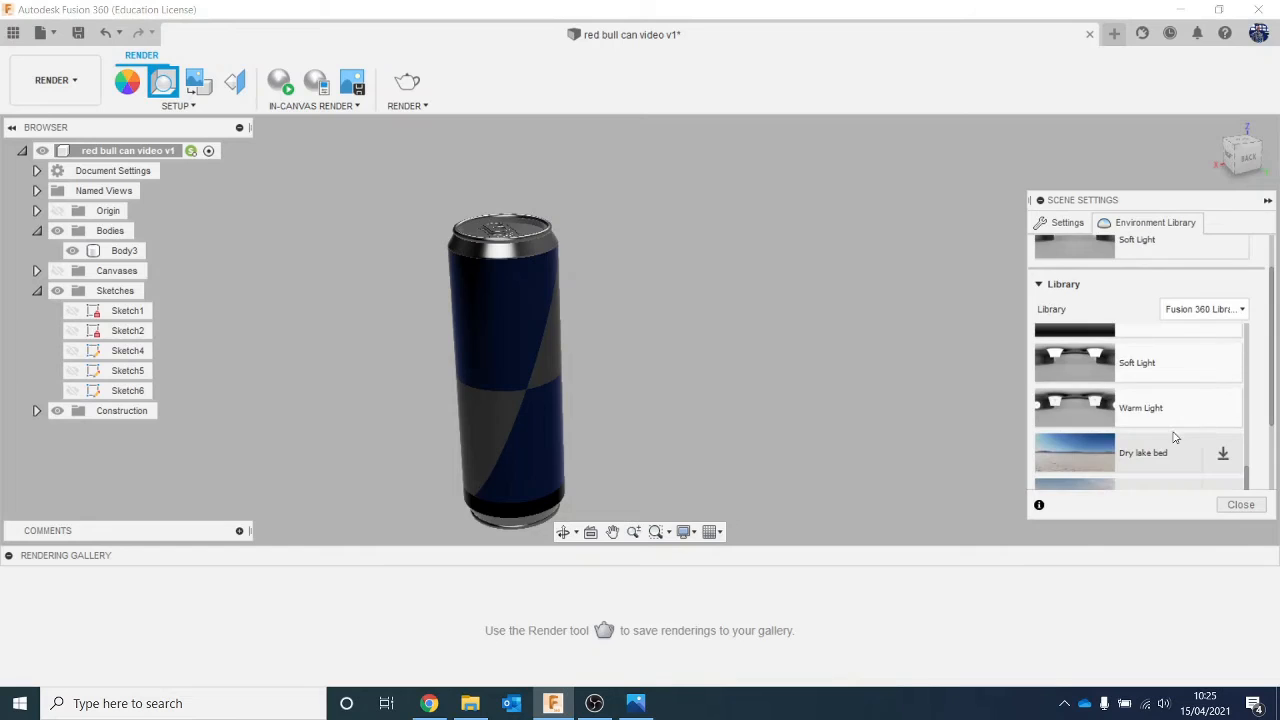
pyautogui.moveTo(1170, 420); pyautogui.dragTo(754, 369)
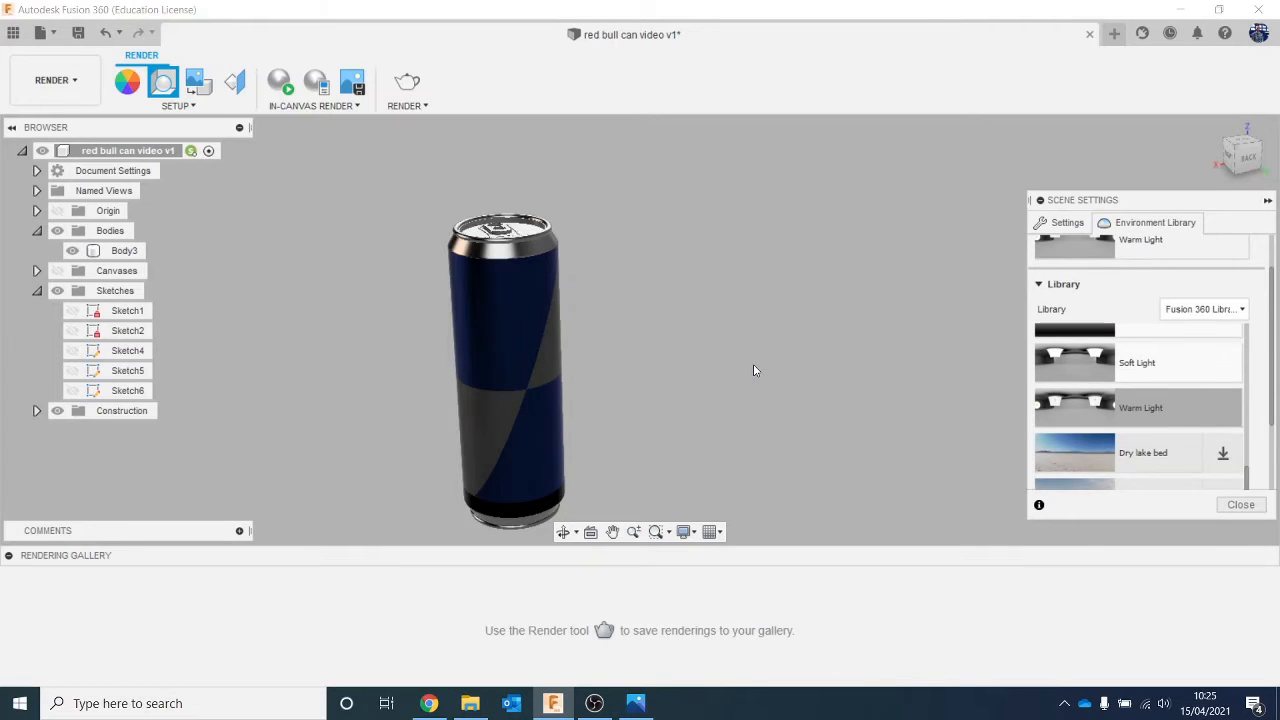
pyautogui.scroll(3, 1108, 400)
pyautogui.scroll(5, 1108, 400)
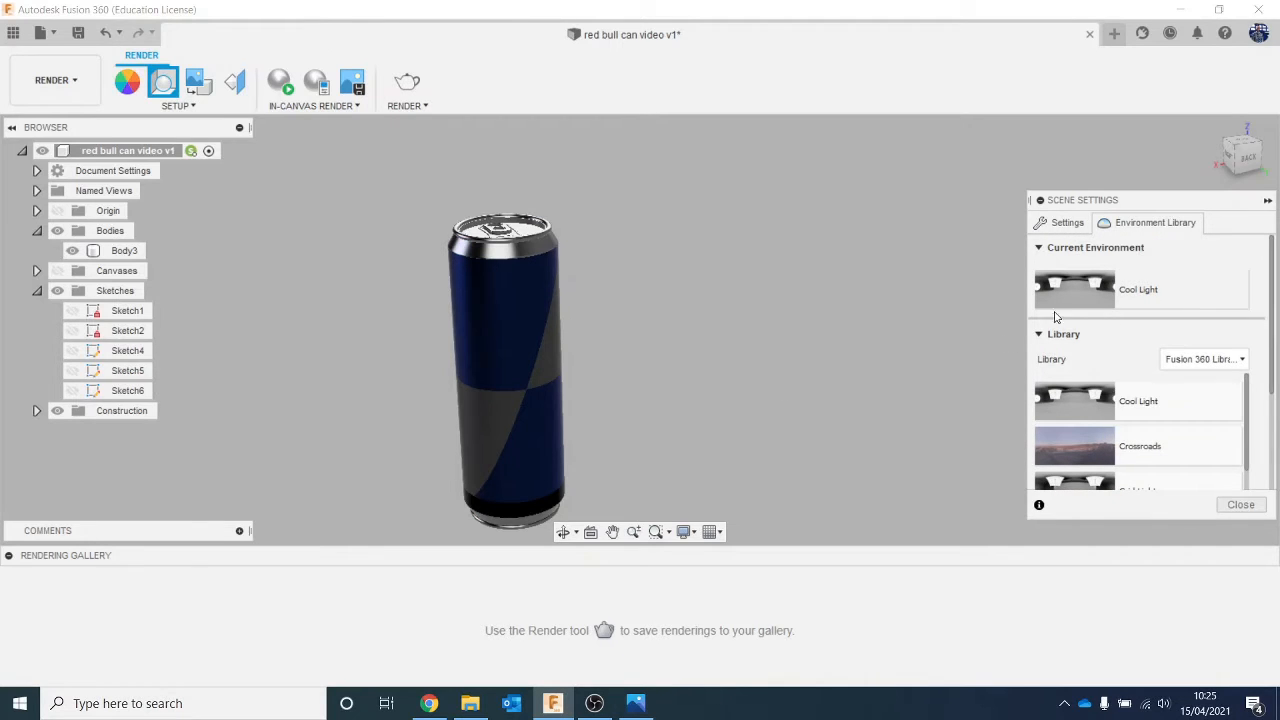
pyautogui.click(1240, 507)
# Switch to Photos to check the reference render and compare its angle and logo with the can in the Fusion 360 scene
pyautogui.moveTo(1243, 150)
pyautogui.mouseDown()
pyautogui.moveTo(1246, 134)
pyautogui.moveTo(1262, 138)
pyautogui.moveTo(1242, 140)
pyautogui.moveTo(1240, 162)
pyautogui.moveTo(1246, 143)
pyautogui.mouseUp()
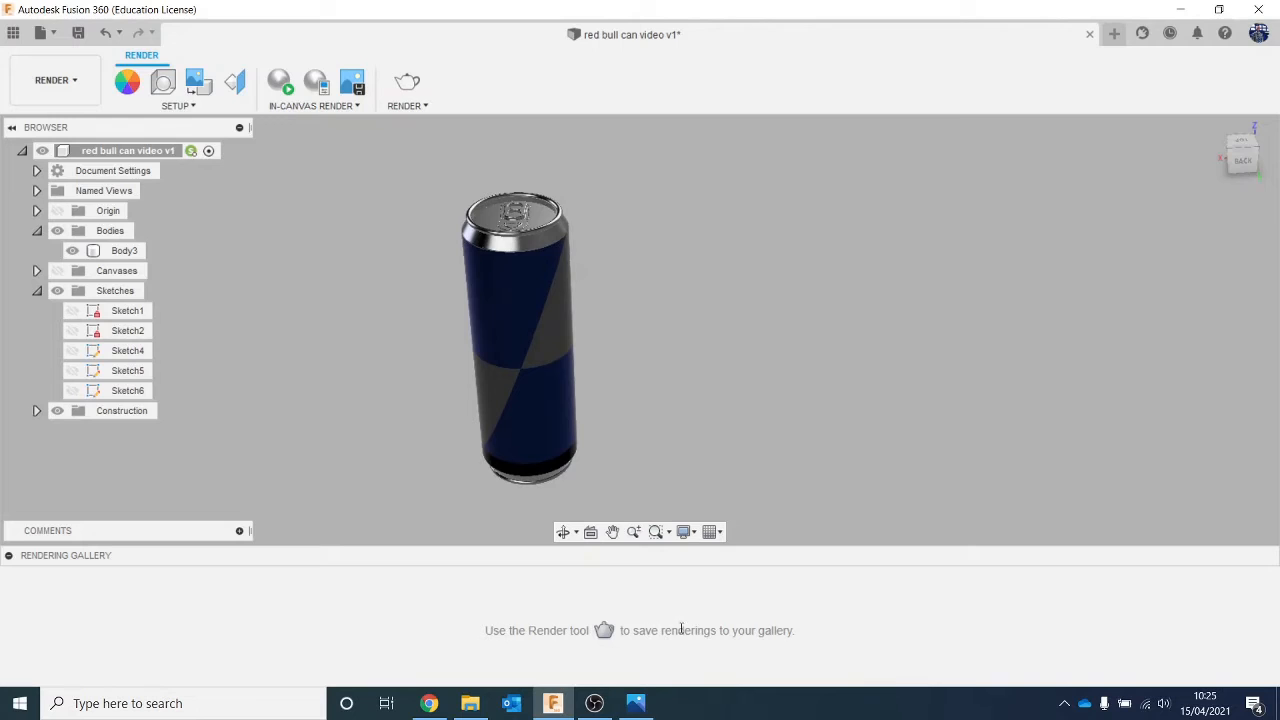
pyautogui.click(636, 703)
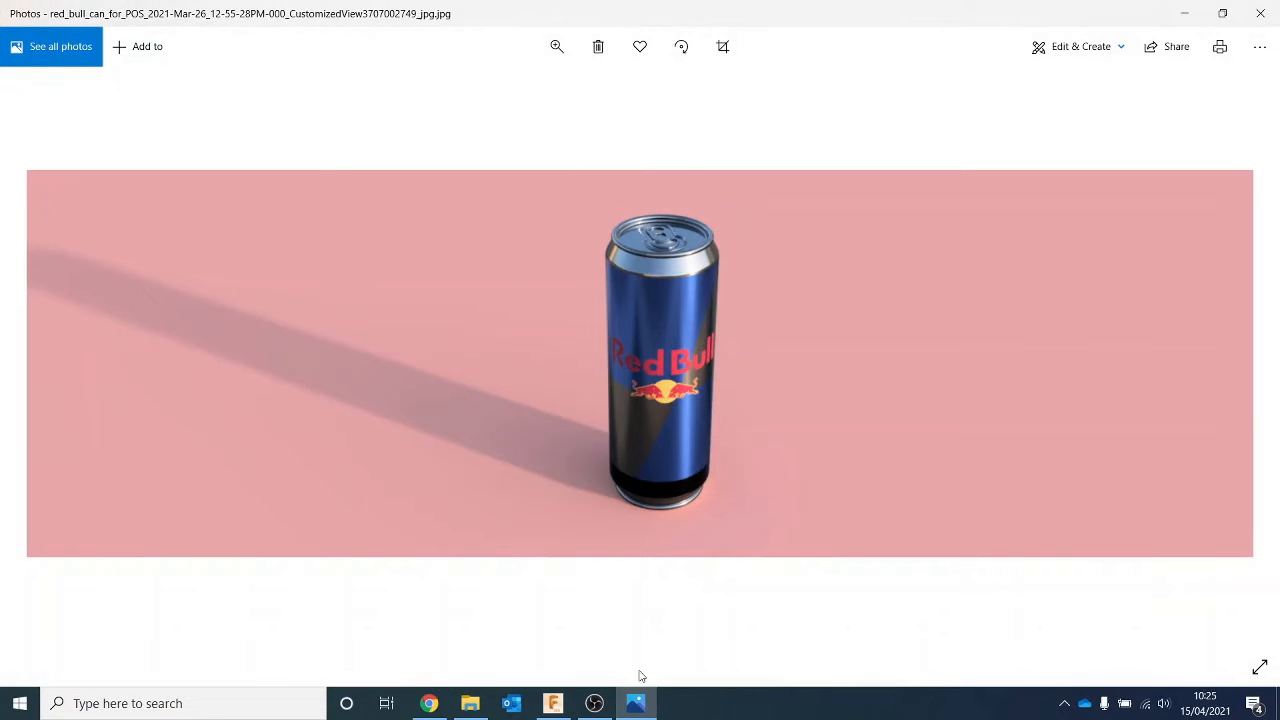
pyautogui.click(637, 701)
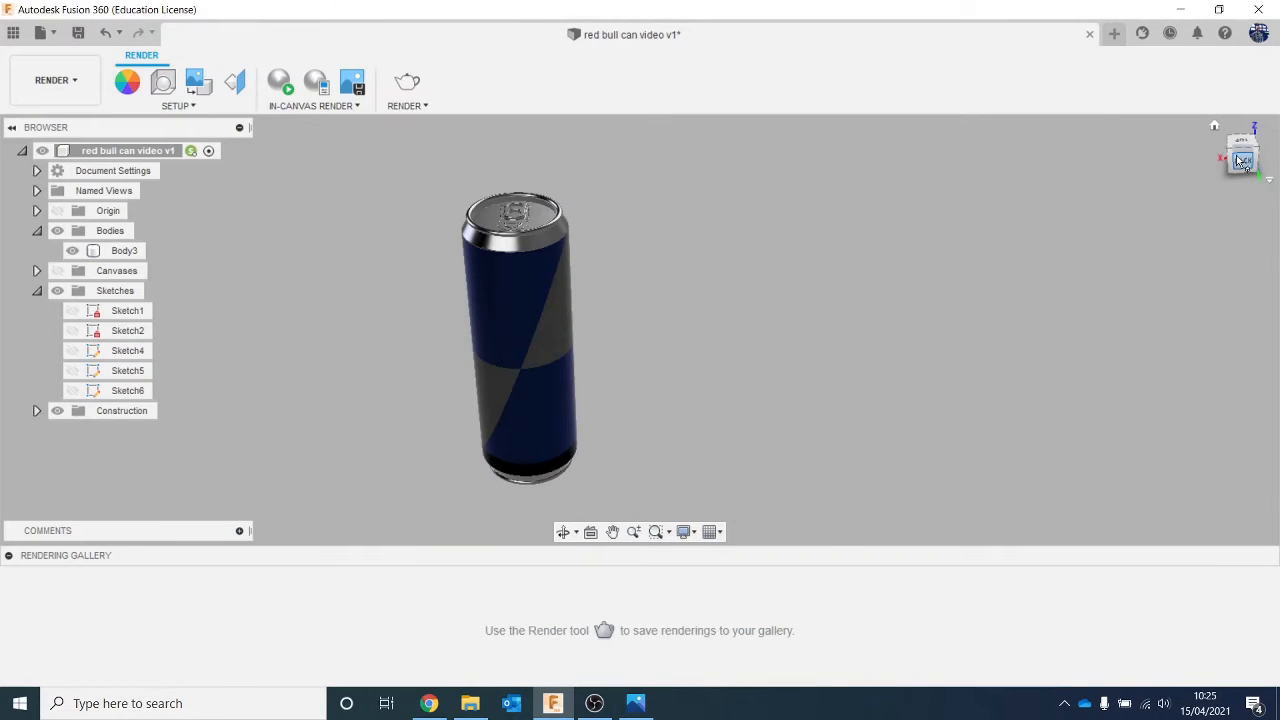
pyautogui.click(1243, 160)
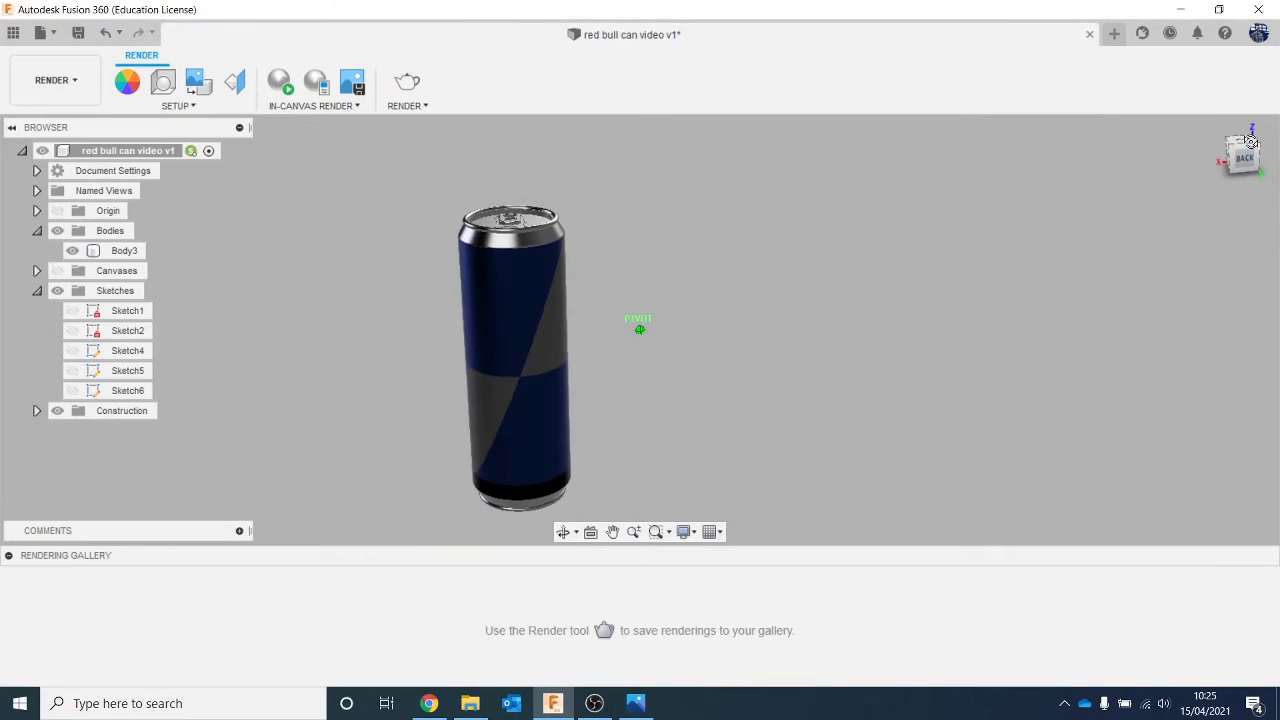
# Return to the Design workspace and insert the Red Bull logo image from the computer as a decal on the can's upper blue face
pyautogui.click(8, 555)
pyautogui.click(55, 80)
pyautogui.click(60, 149)
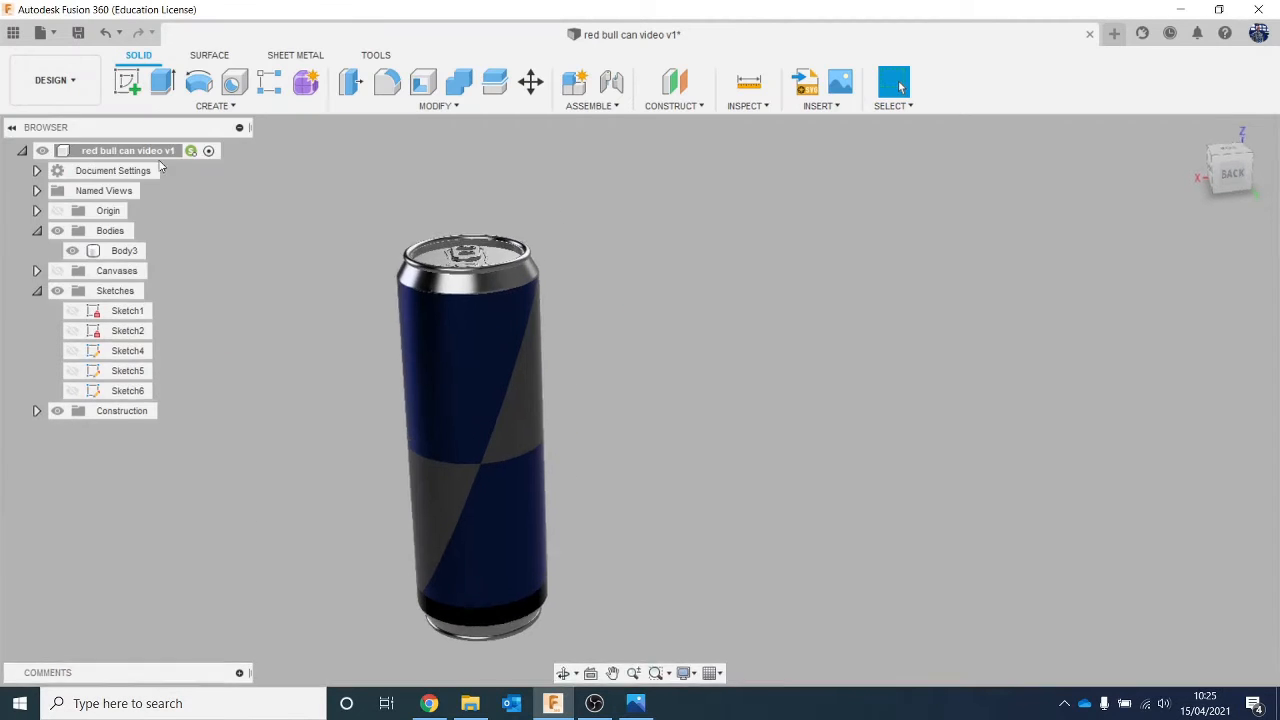
pyautogui.click(820, 105)
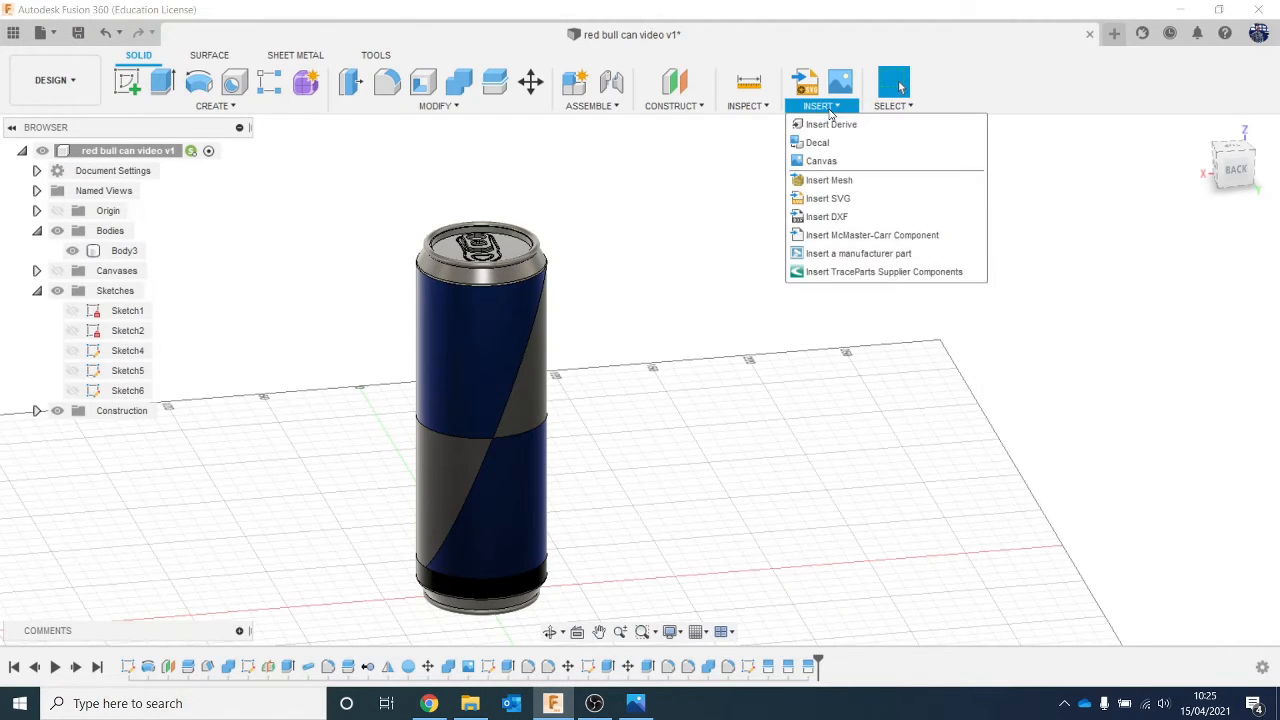
pyautogui.click(868, 146)
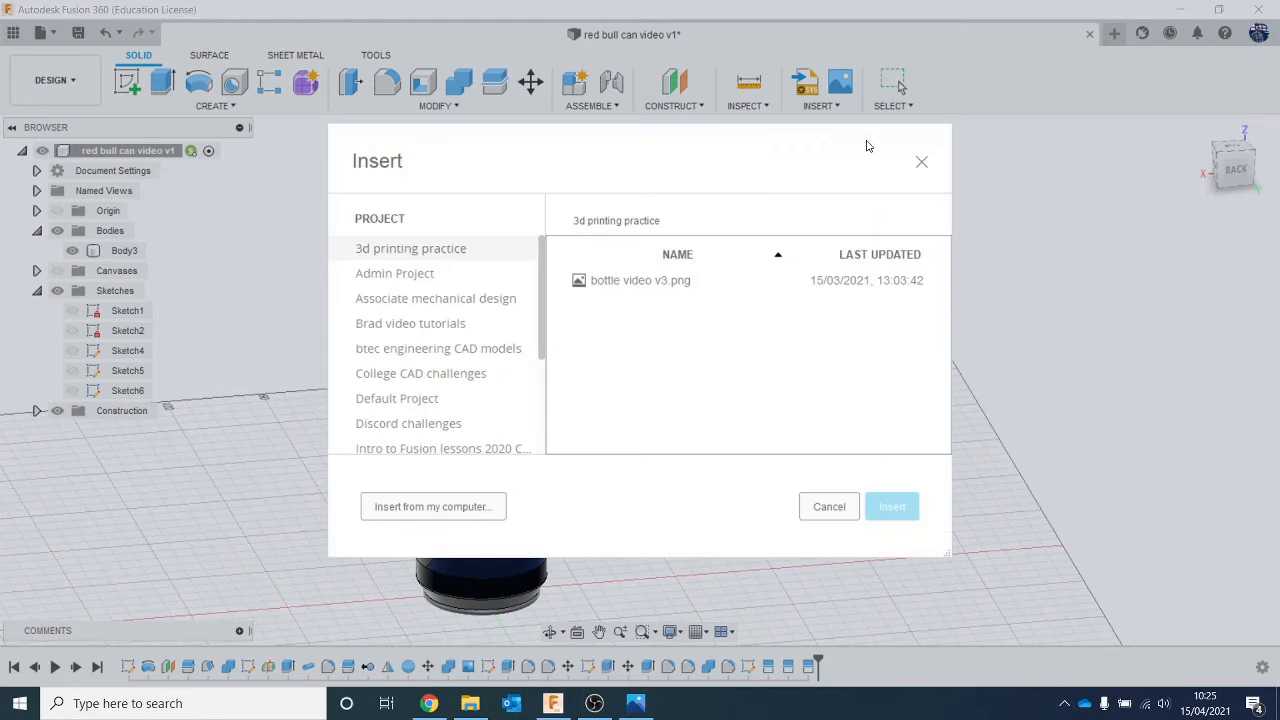
pyautogui.click(479, 507)
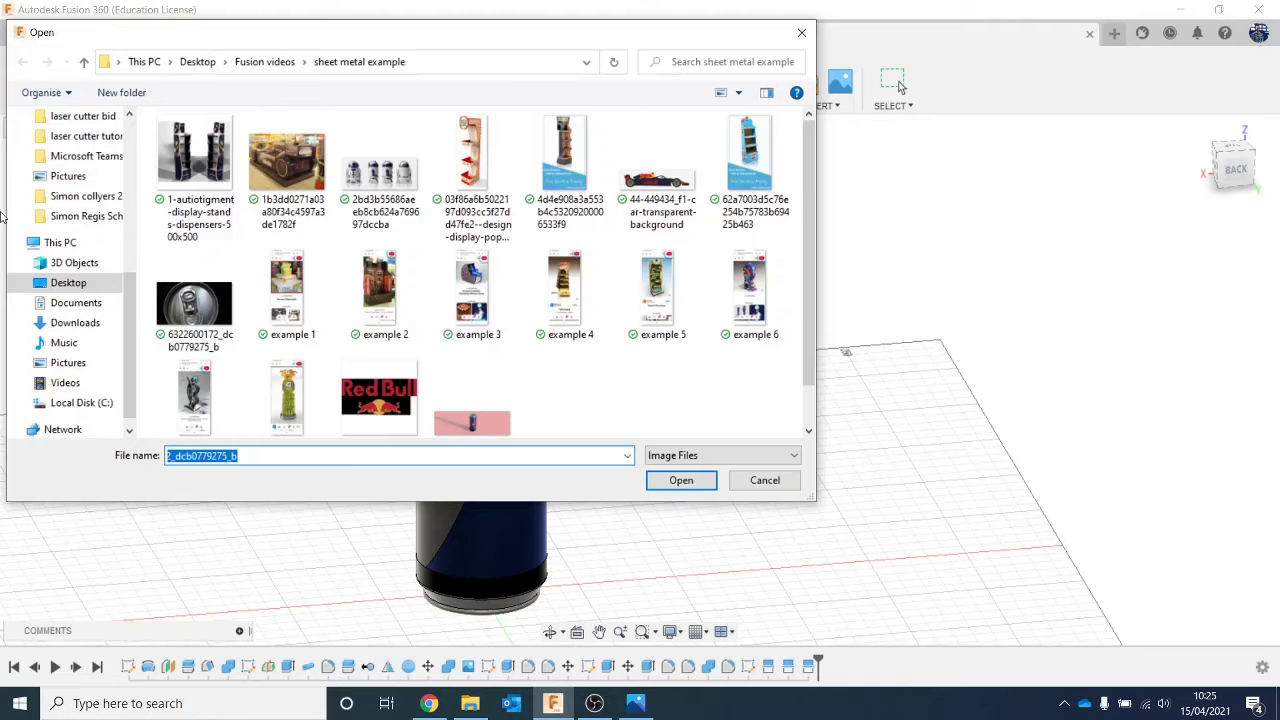
pyautogui.scroll(-1, 470, 280)
pyautogui.doubleClick(380, 345)
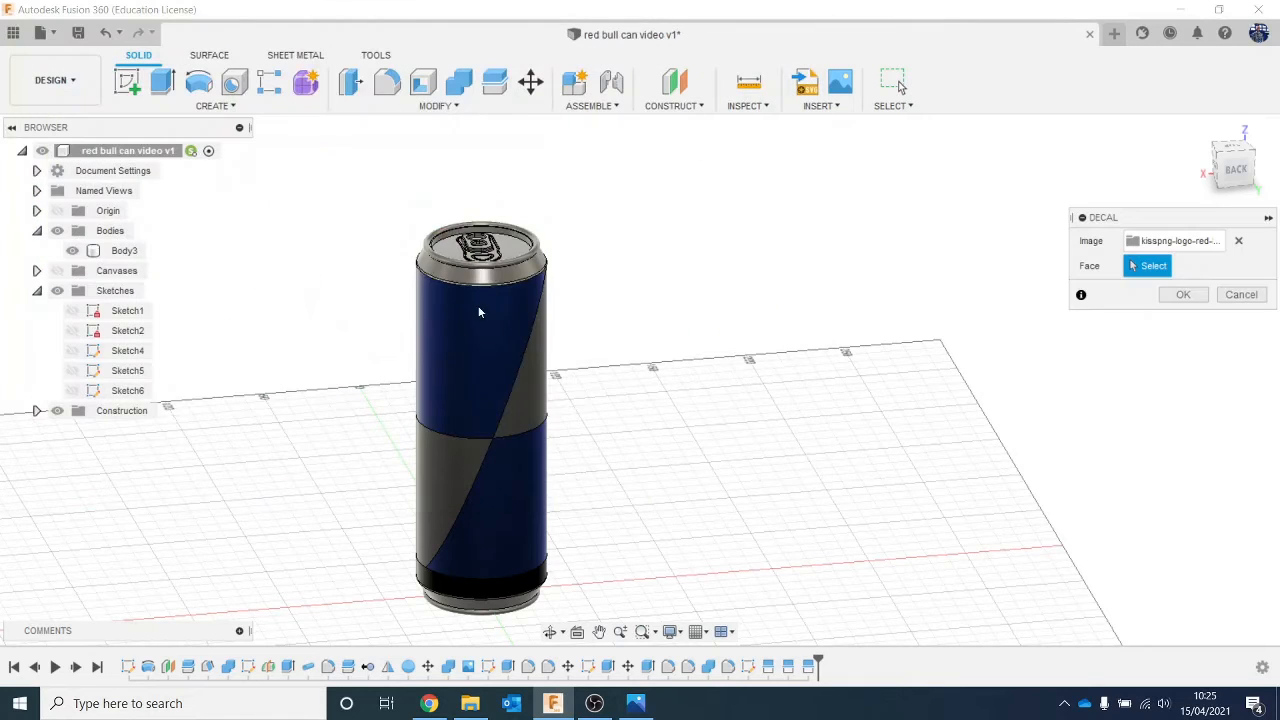
pyautogui.click(483, 389)
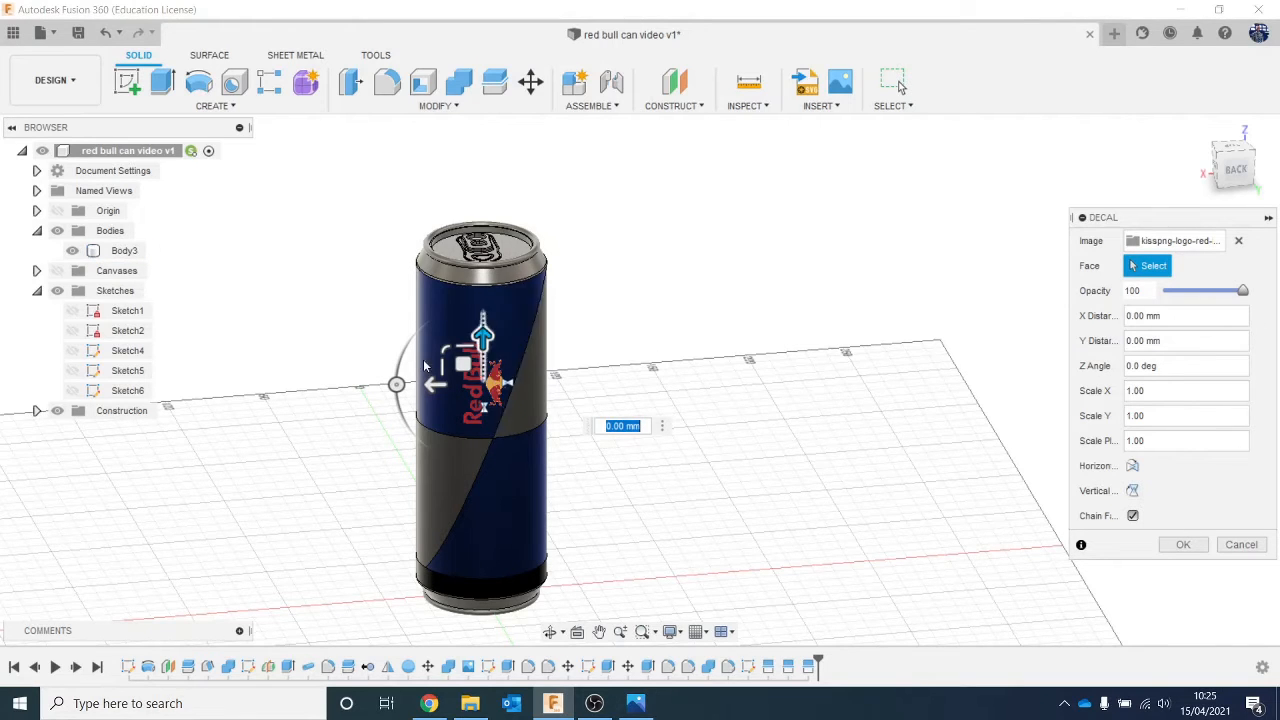
# Rotate the logo decal to -90 degrees, scale it uniformly to about 1.8 and accept it
pyautogui.moveTo(398, 384); pyautogui.dragTo(460, 305)
pyautogui.write('-9')
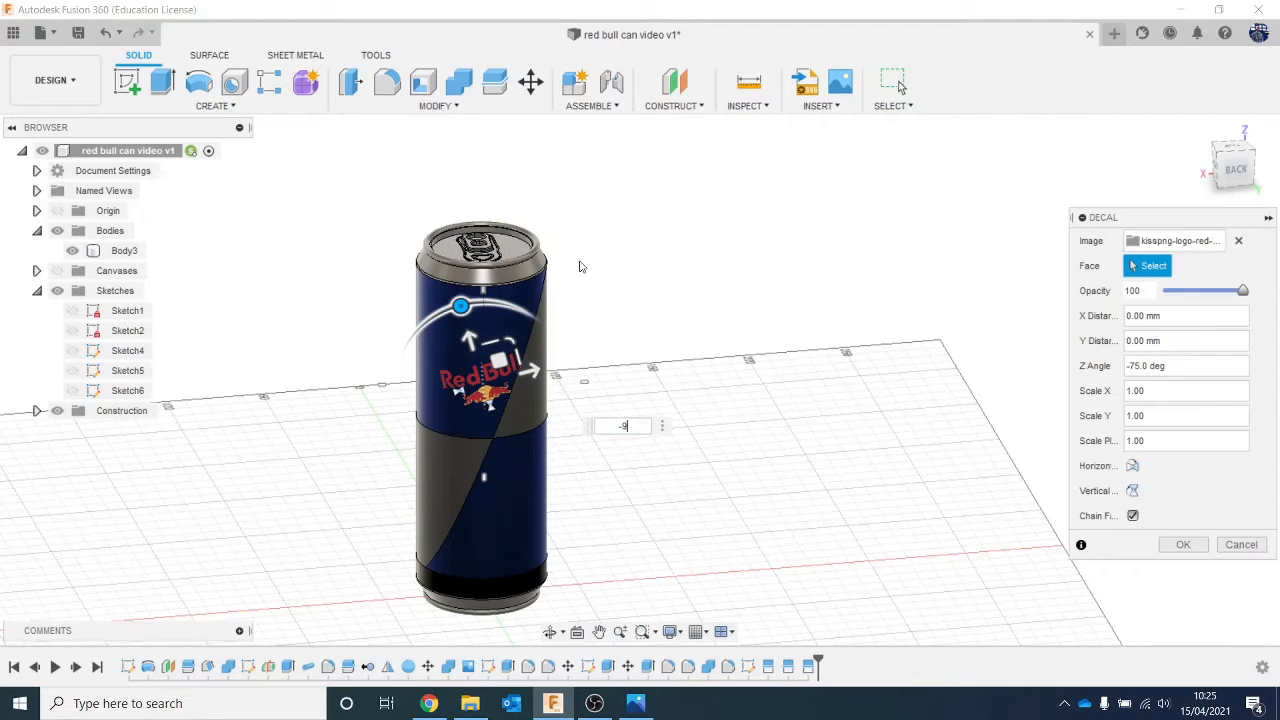
pyautogui.write('0')
pyautogui.moveTo(674, 457); pyautogui.dragTo(598, 401, button='middle')
pyautogui.moveTo(407, 283); pyautogui.dragTo(490, 360)
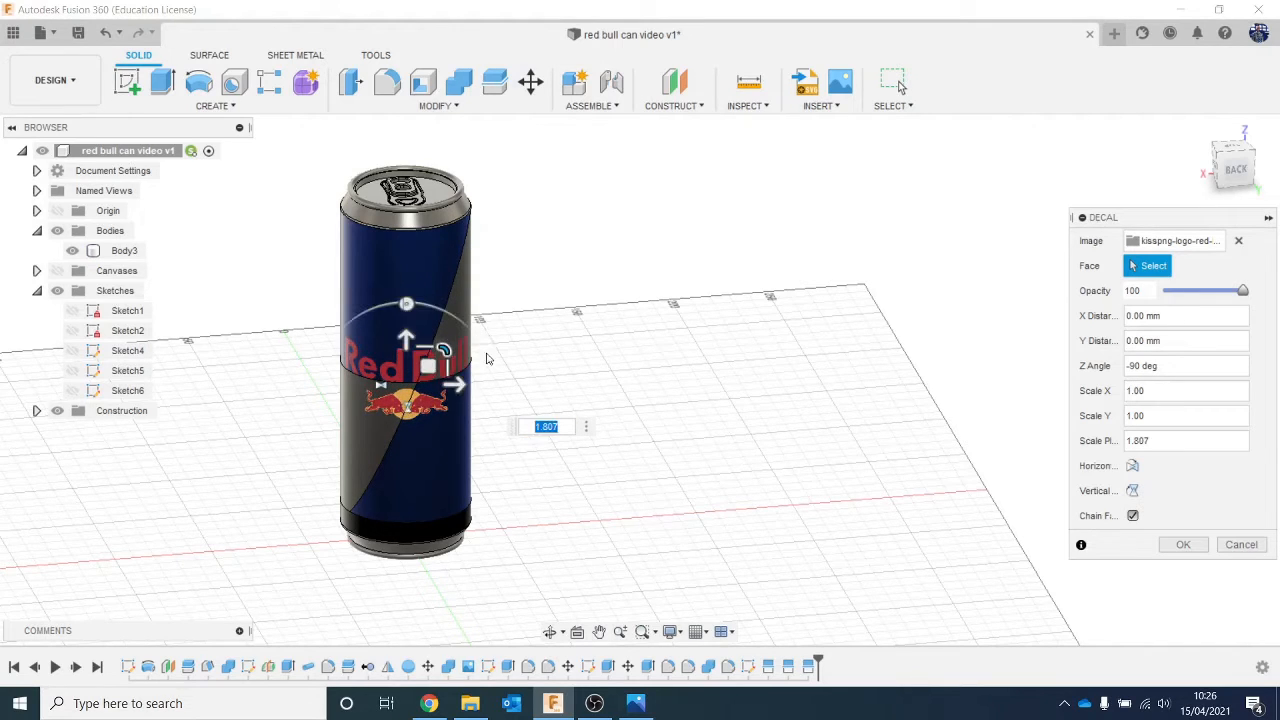
pyautogui.click(1184, 546)
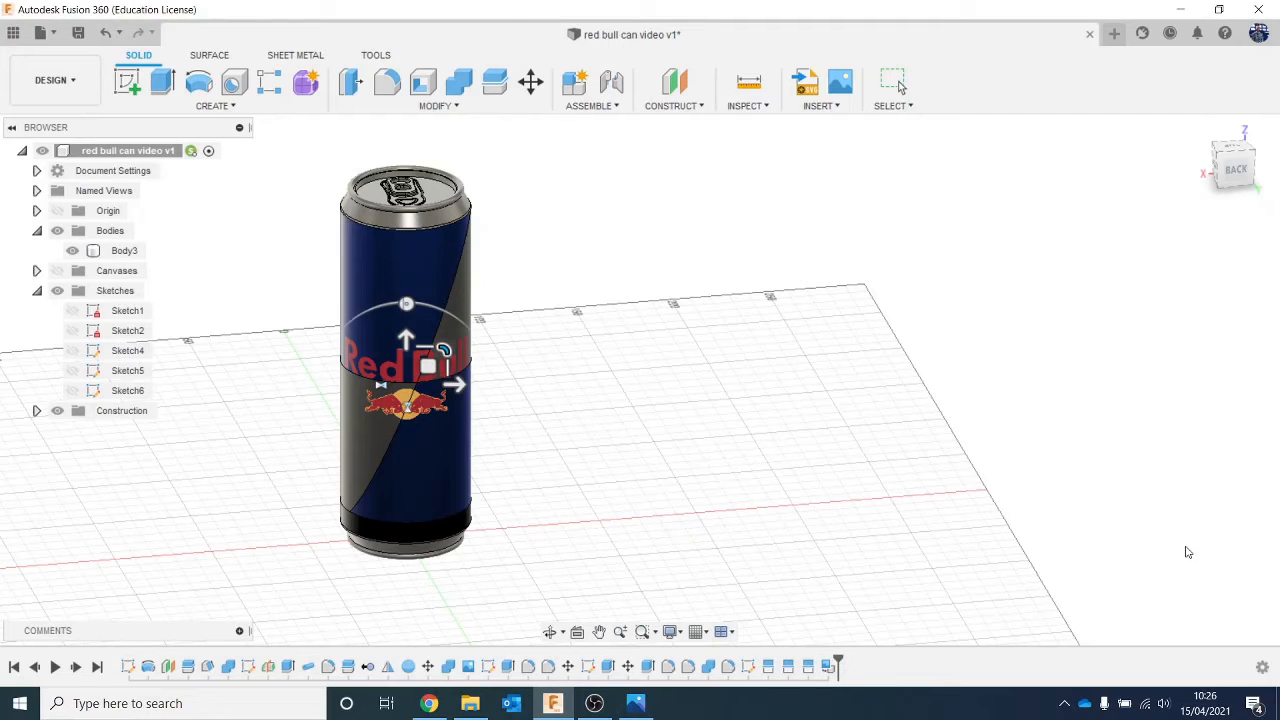
# Insert the same Red Bull logo image as a second decal on the upper grey face of the can's opposite side
pyautogui.moveTo(1232, 172); pyautogui.dragTo(1276, 156)
pyautogui.keyDown('shift'); pyautogui.moveTo(640, 380); pyautogui.dragTo(400, 392, button='middle'); pyautogui.keyUp('shift')
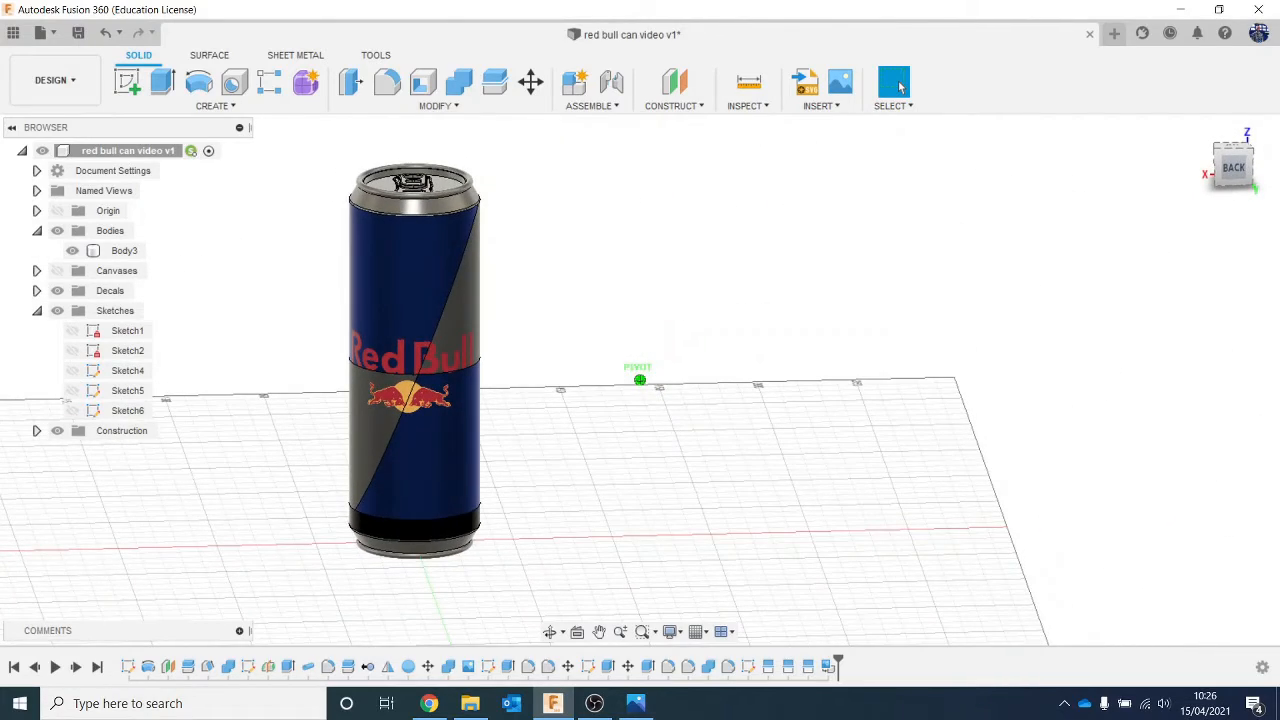
pyautogui.click(403, 422)
pyautogui.scroll(-3, 405, 398)
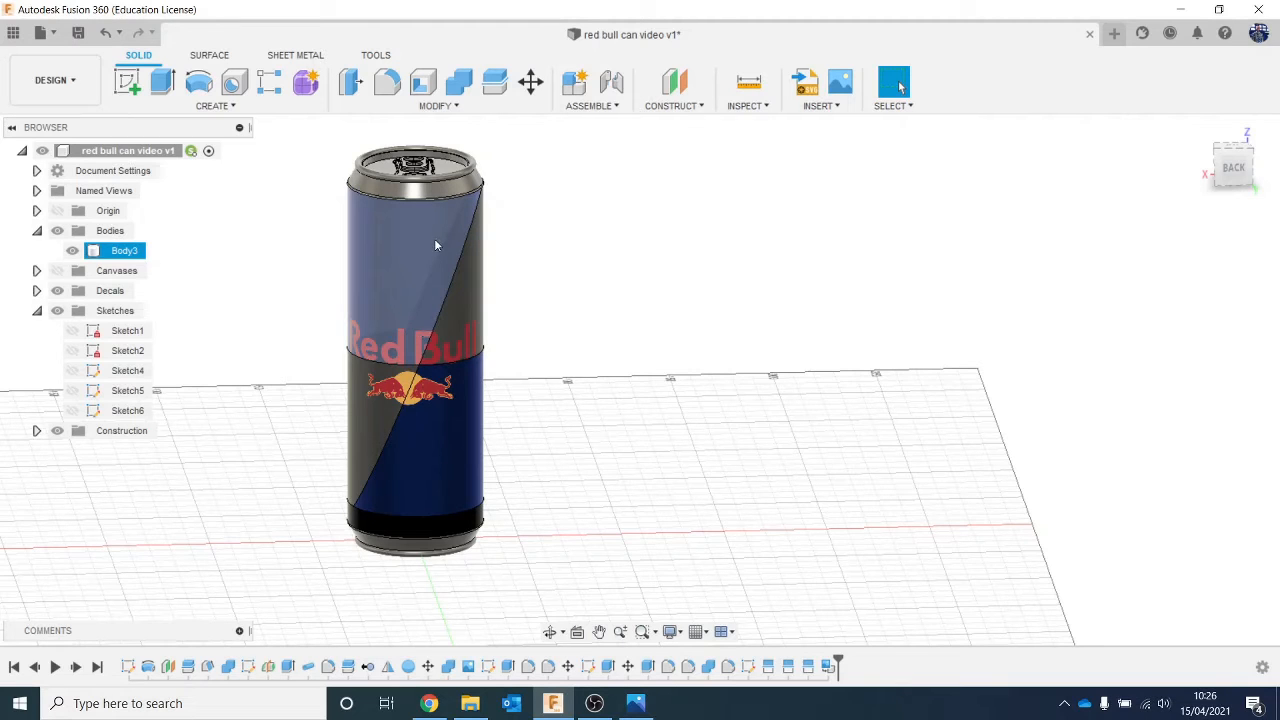
pyautogui.click(822, 106)
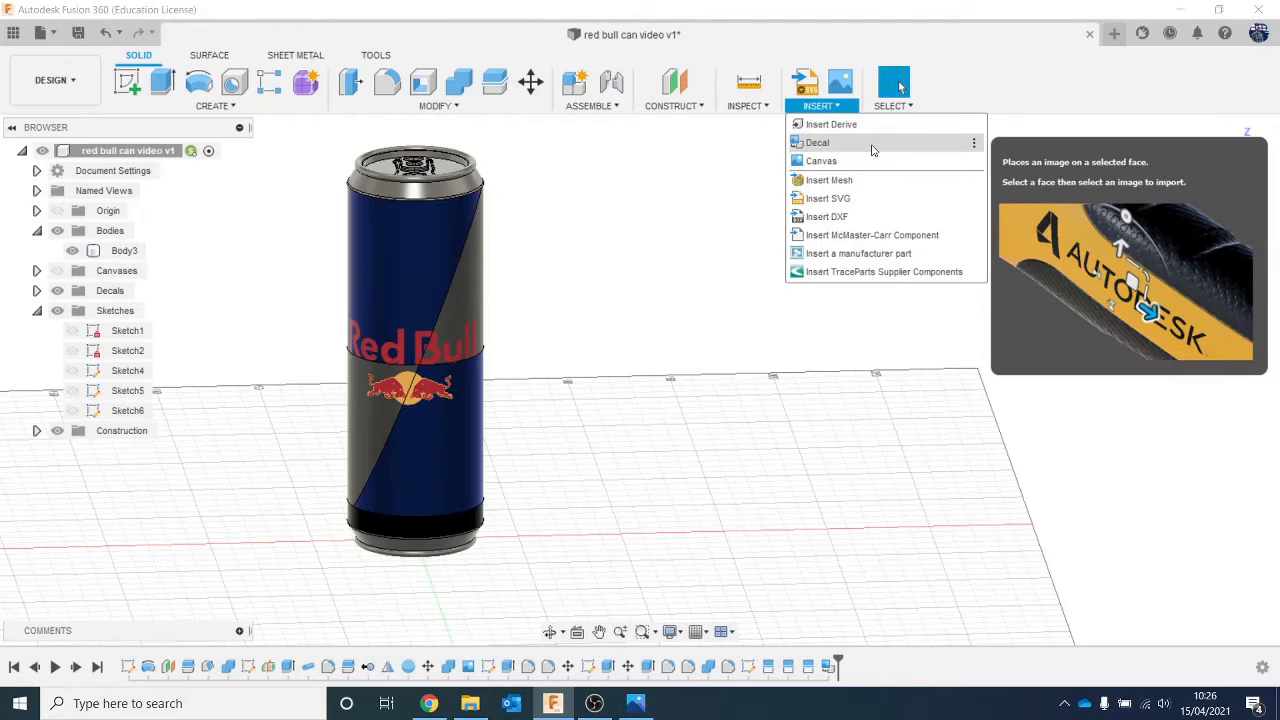
pyautogui.click(872, 143)
pyautogui.click(490, 518)
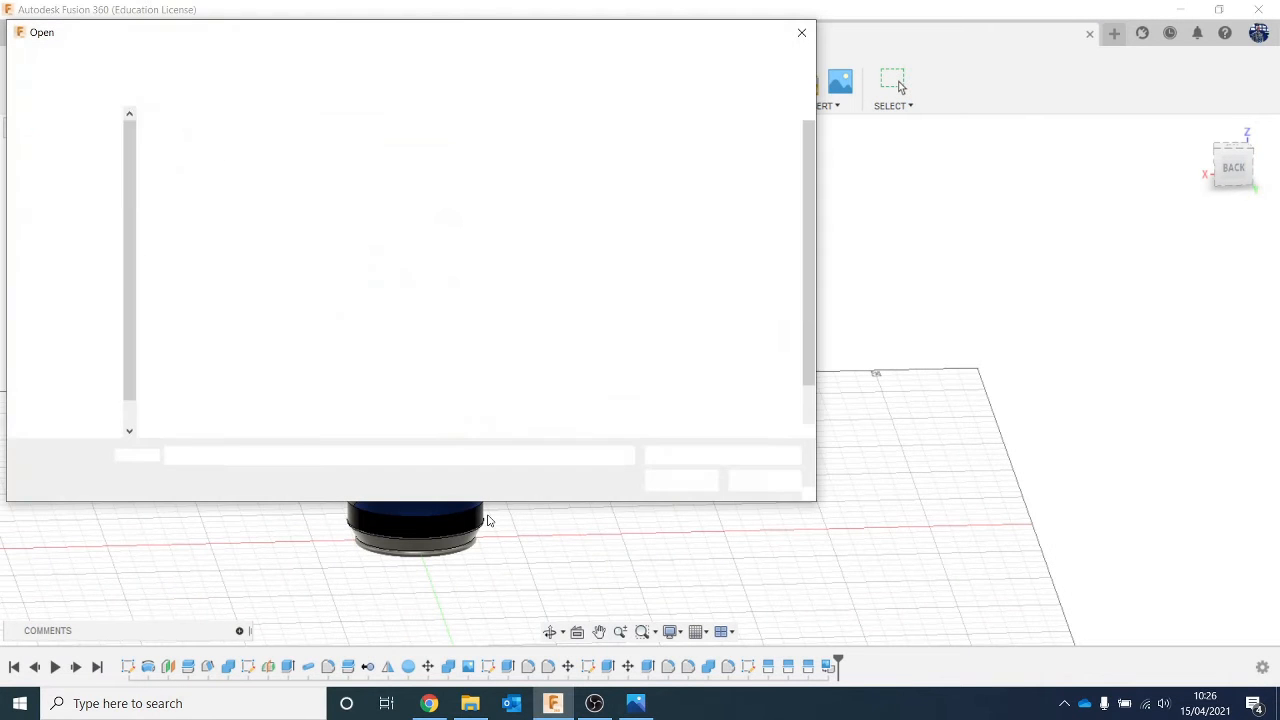
pyautogui.doubleClick(393, 383)
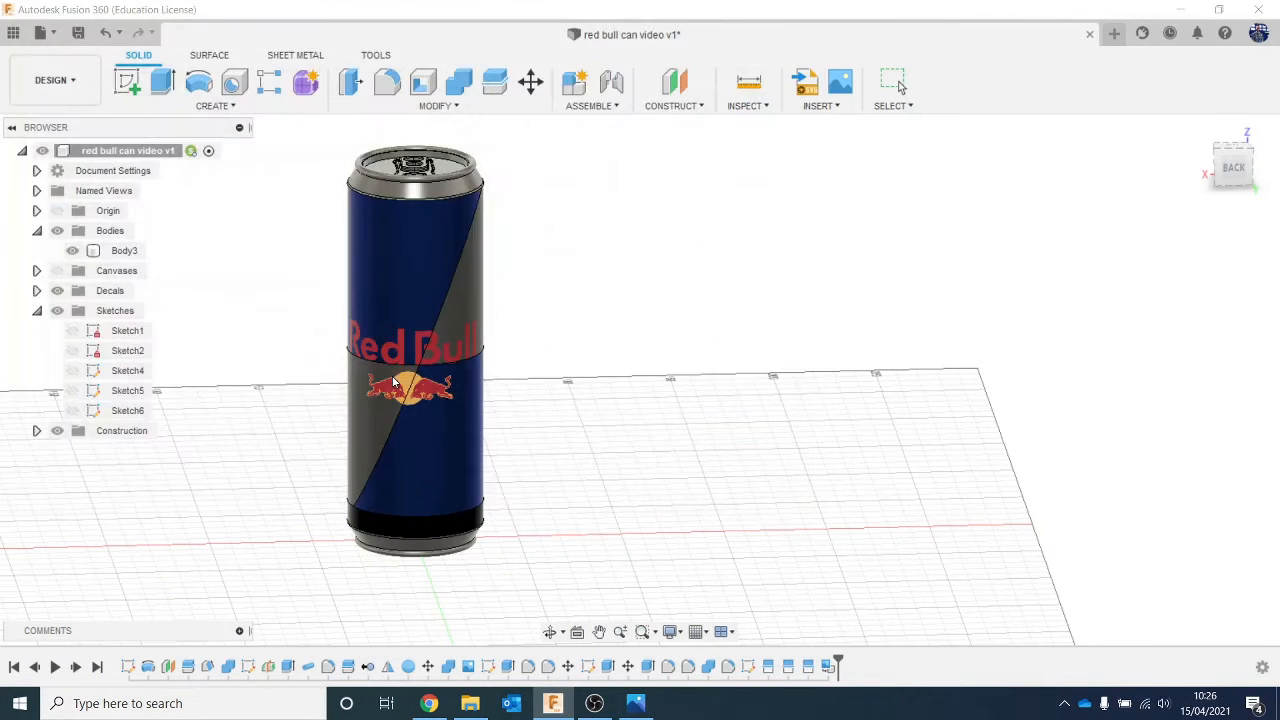
pyautogui.moveTo(1234, 170); pyautogui.dragTo(1104, 170)
pyautogui.click(887, 365)
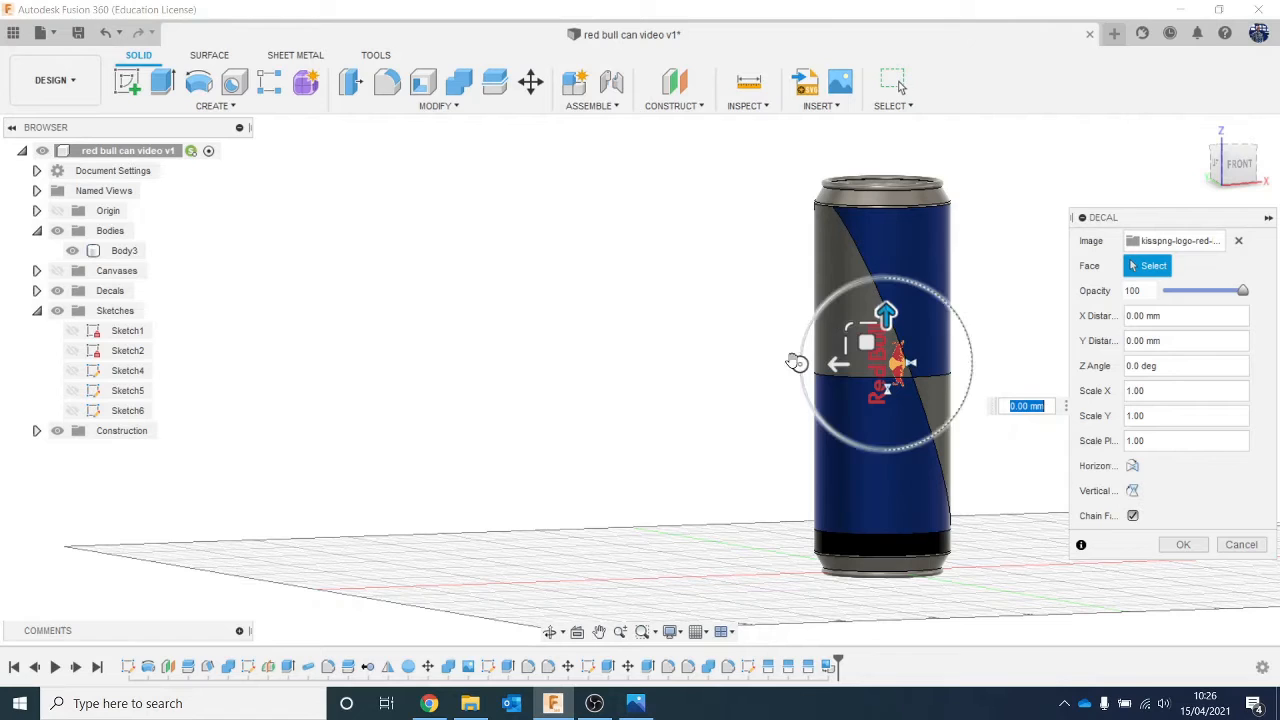
# Rotate the second logo decal to -90 degrees, scale it to about 2.16, shift its Y distance to about -7.7 mm and accept it
pyautogui.moveTo(797, 362); pyautogui.dragTo(860, 280)
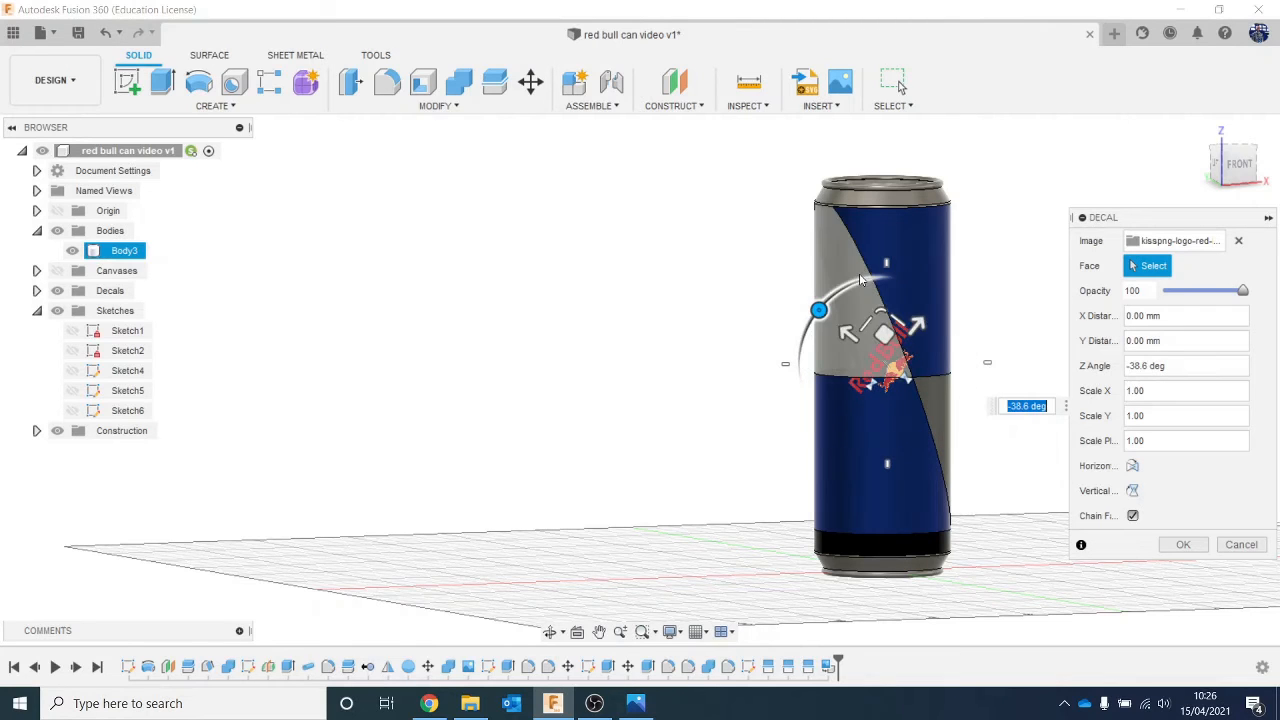
pyautogui.write('-90')
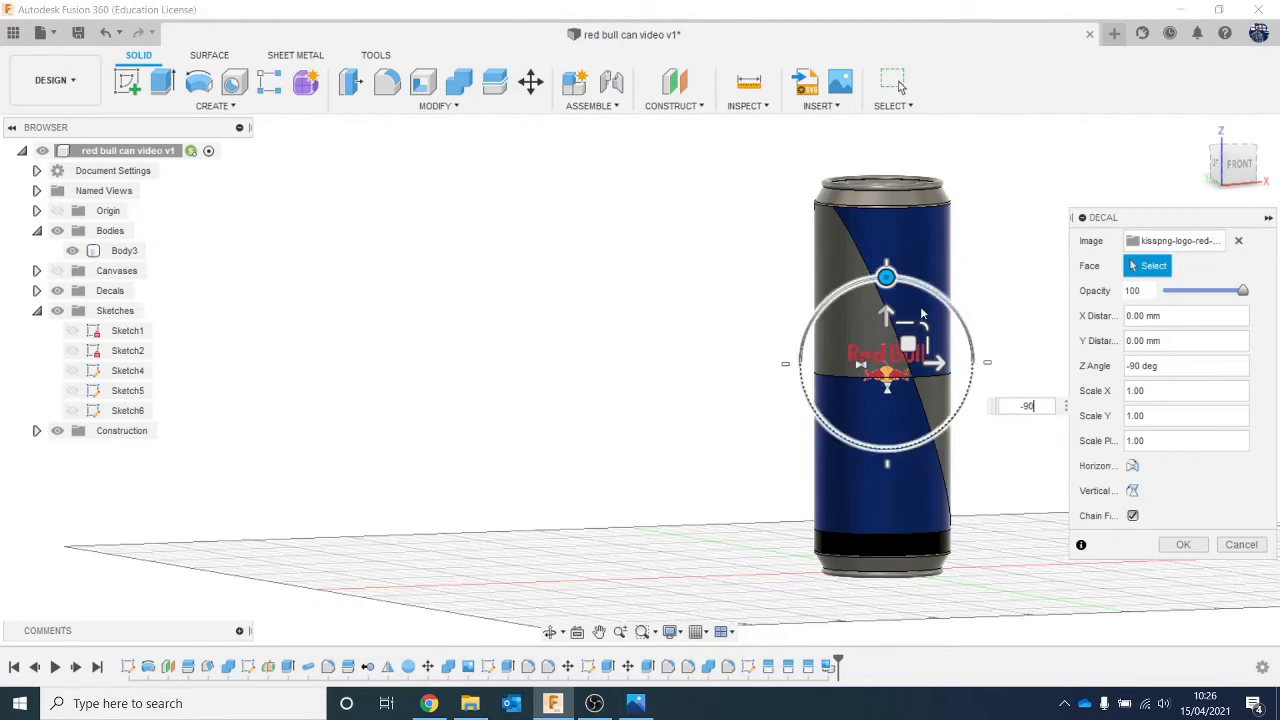
pyautogui.moveTo(921, 326); pyautogui.dragTo(965, 274)
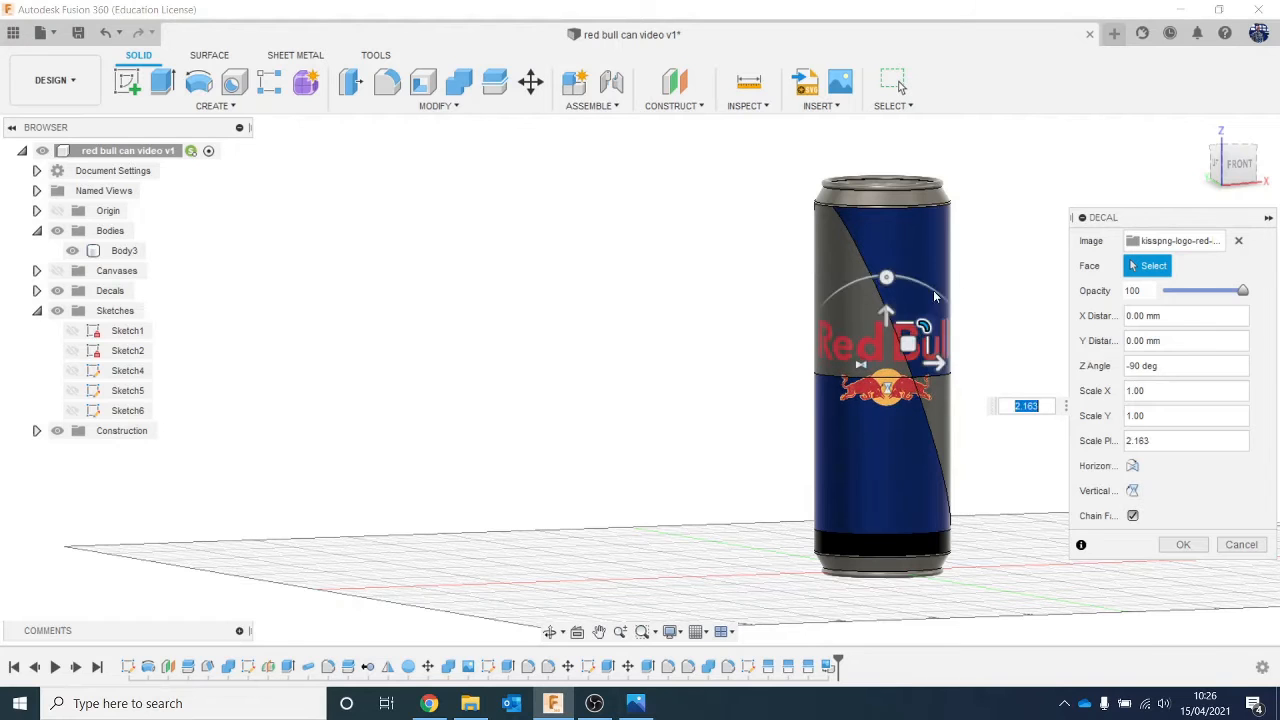
pyautogui.moveTo(886, 312); pyautogui.dragTo(886, 331)
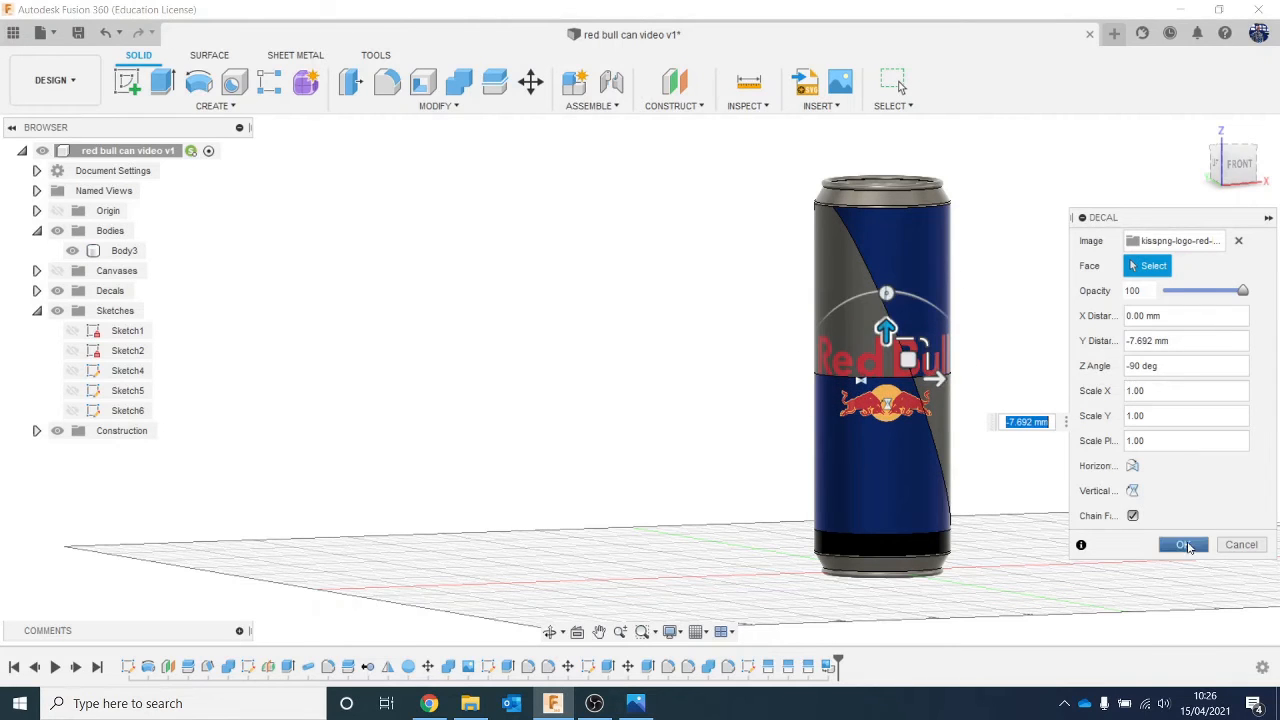
pyautogui.click(1185, 543)
# Turn the can back to the first logo's side and switch to the Render workspace
pyautogui.moveTo(1234, 160); pyautogui.dragTo(1270, 170)
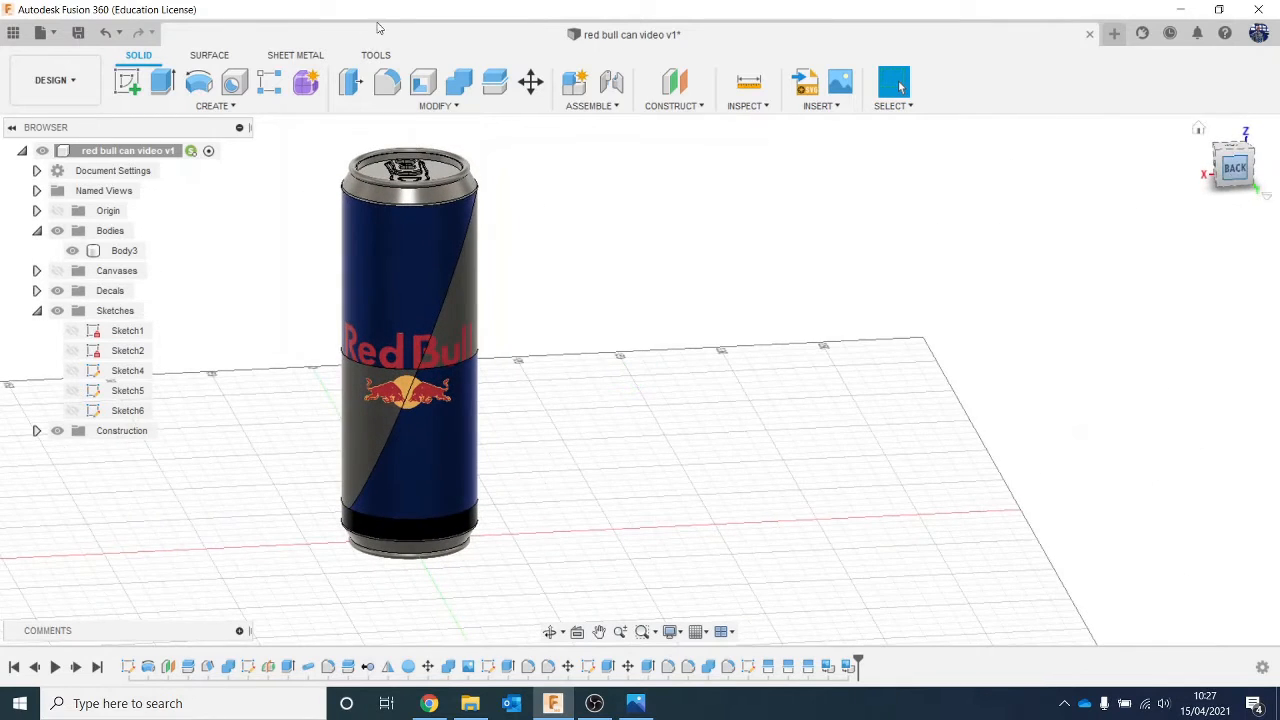
pyautogui.click(64, 90)
pyautogui.click(38, 179)
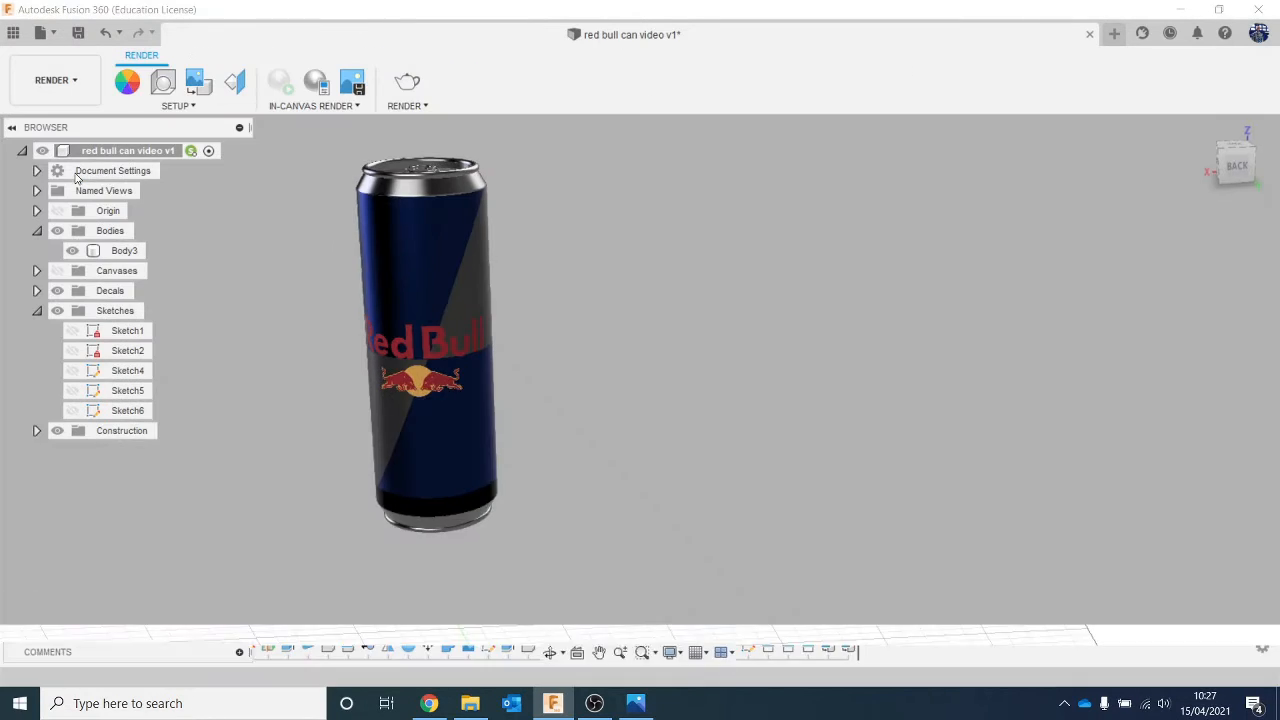
# Tilt the can view to show the lid and save the design with the default version description
pyautogui.moveTo(1234, 174)
pyautogui.mouseDown()
pyautogui.moveTo(1263, 163)
pyautogui.moveTo(1266, 174)
pyautogui.moveTo(1254, 184)
pyautogui.moveTo(1237, 170)
pyautogui.mouseUp()
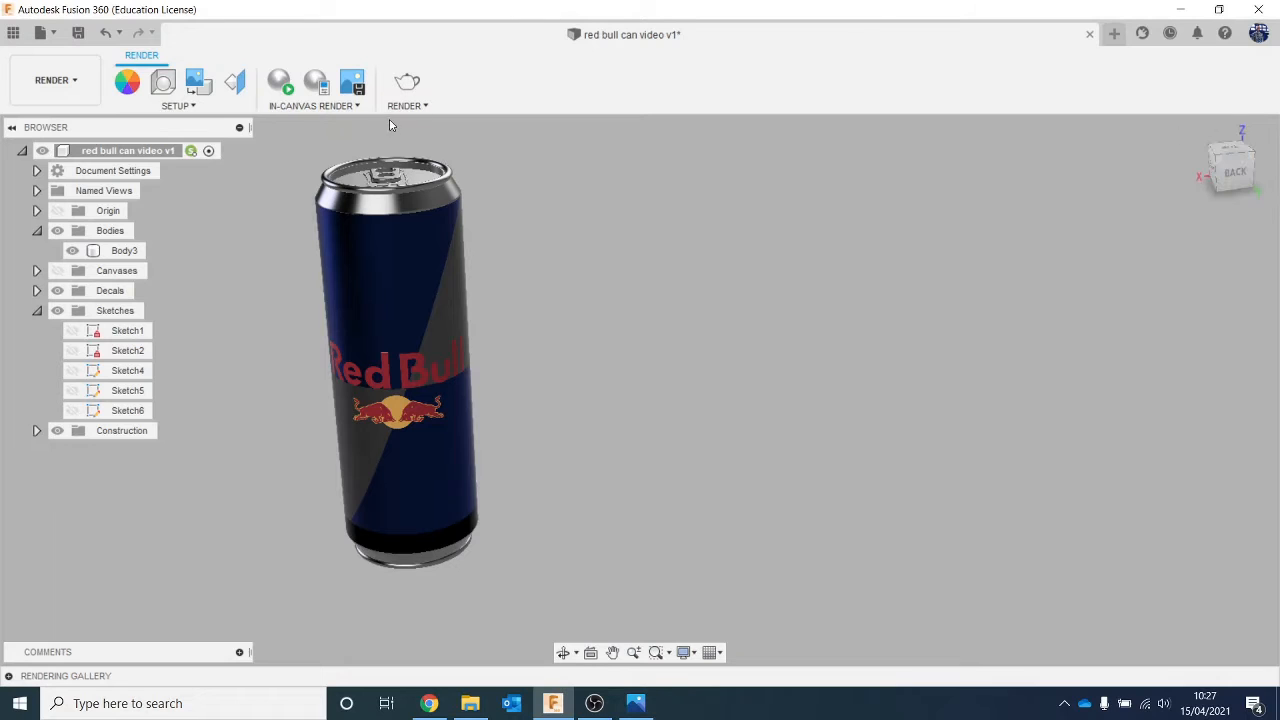
pyautogui.click(78, 32)
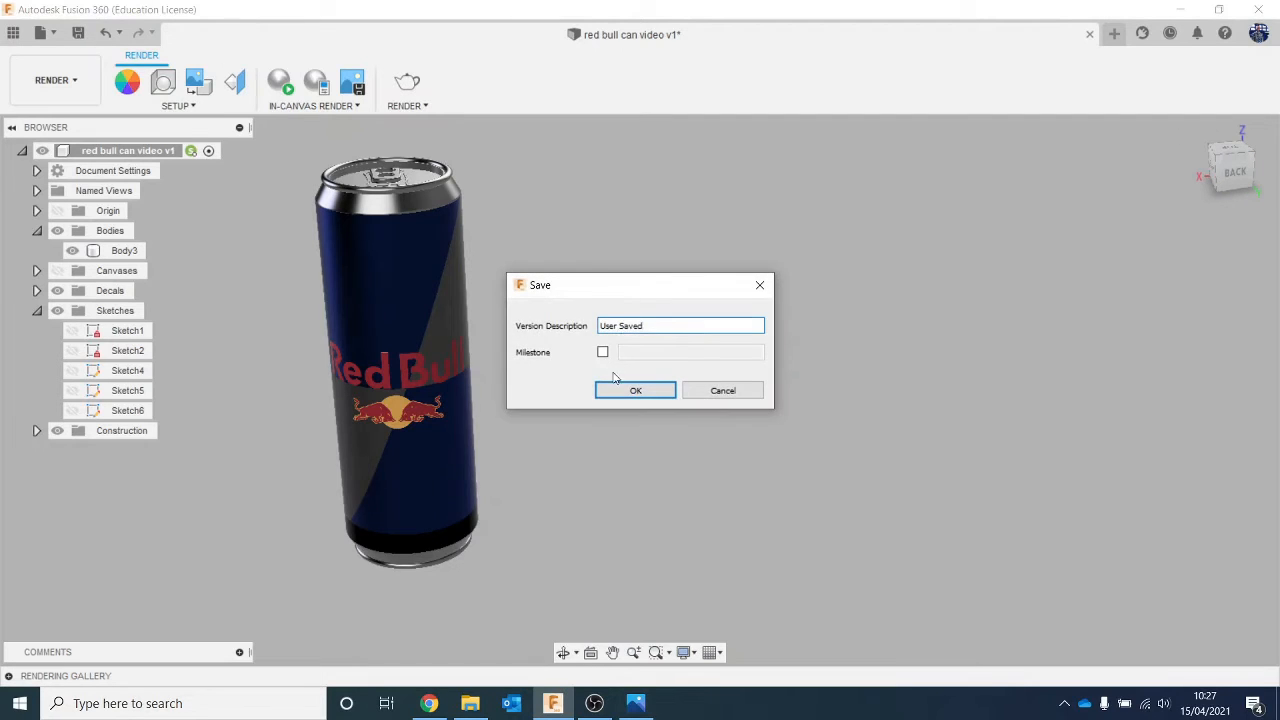
pyautogui.click(634, 391)
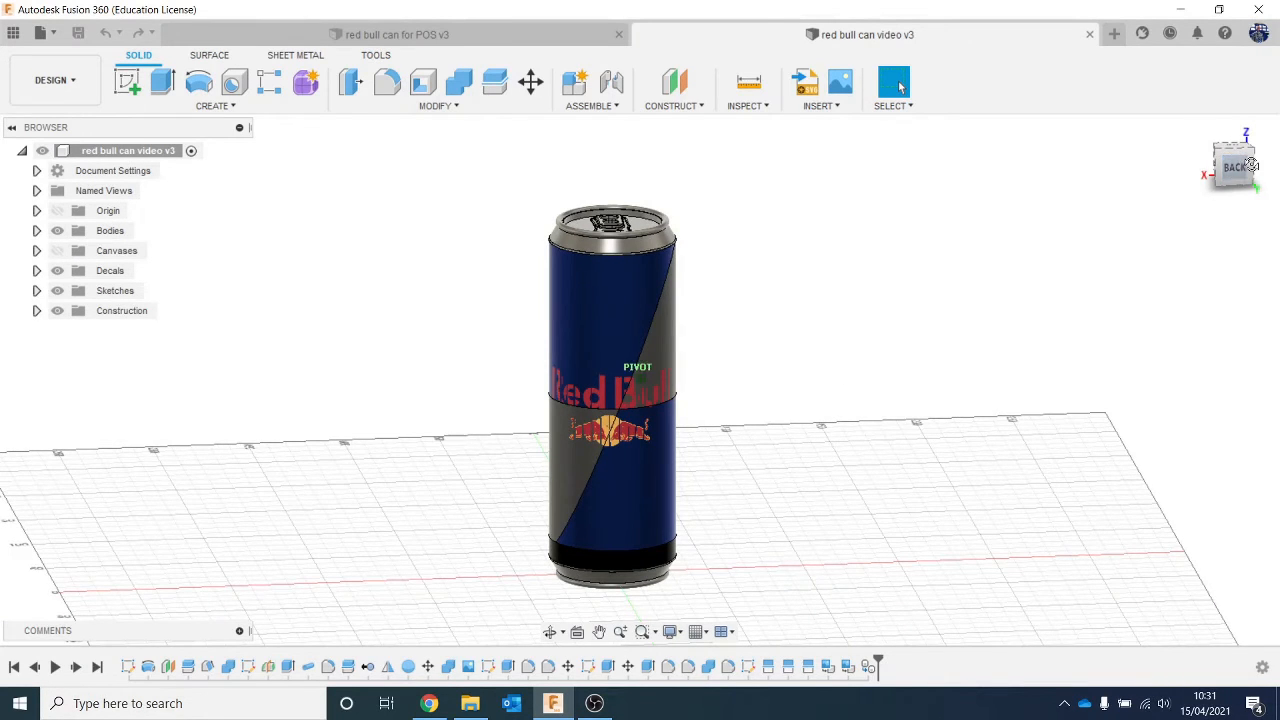
# Check which bodies make up the can by toggling their visibility, and remove the redundant Body7
pyautogui.moveTo(1251, 165)
pyautogui.mouseDown()
pyautogui.moveTo(1273, 171)
pyautogui.moveTo(1250, 160)
pyautogui.mouseUp()
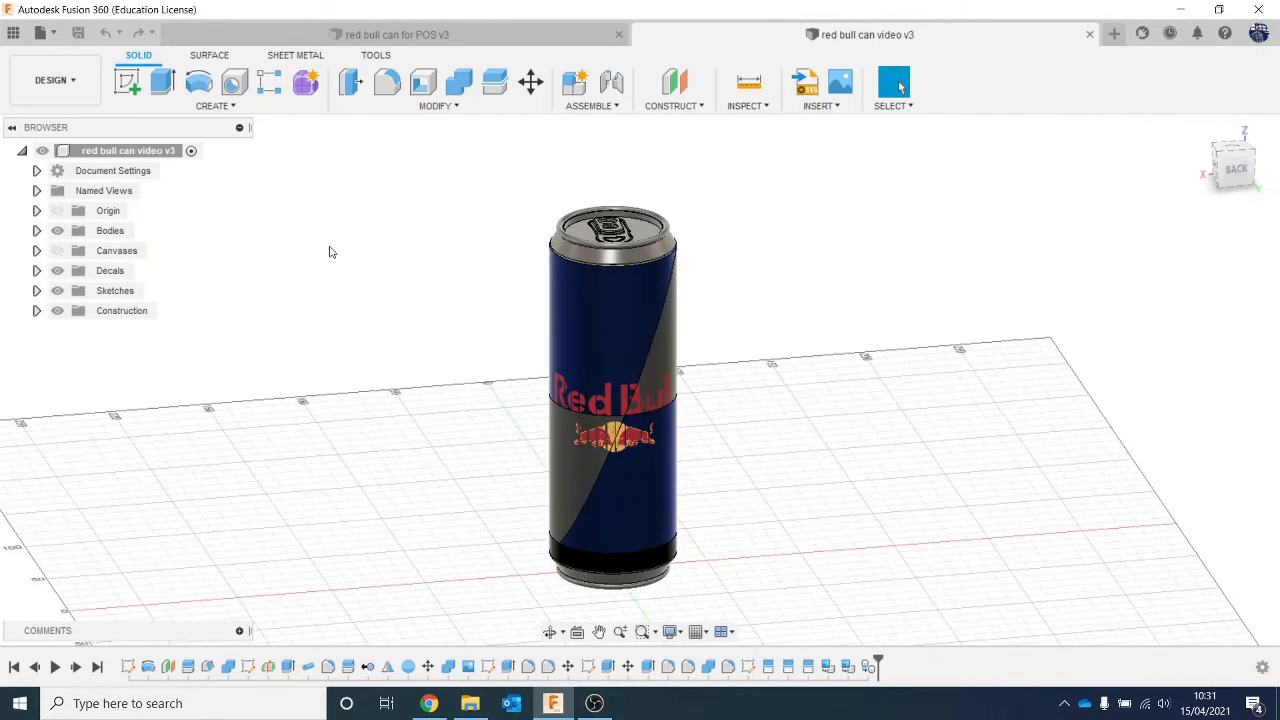
pyautogui.click(36, 230)
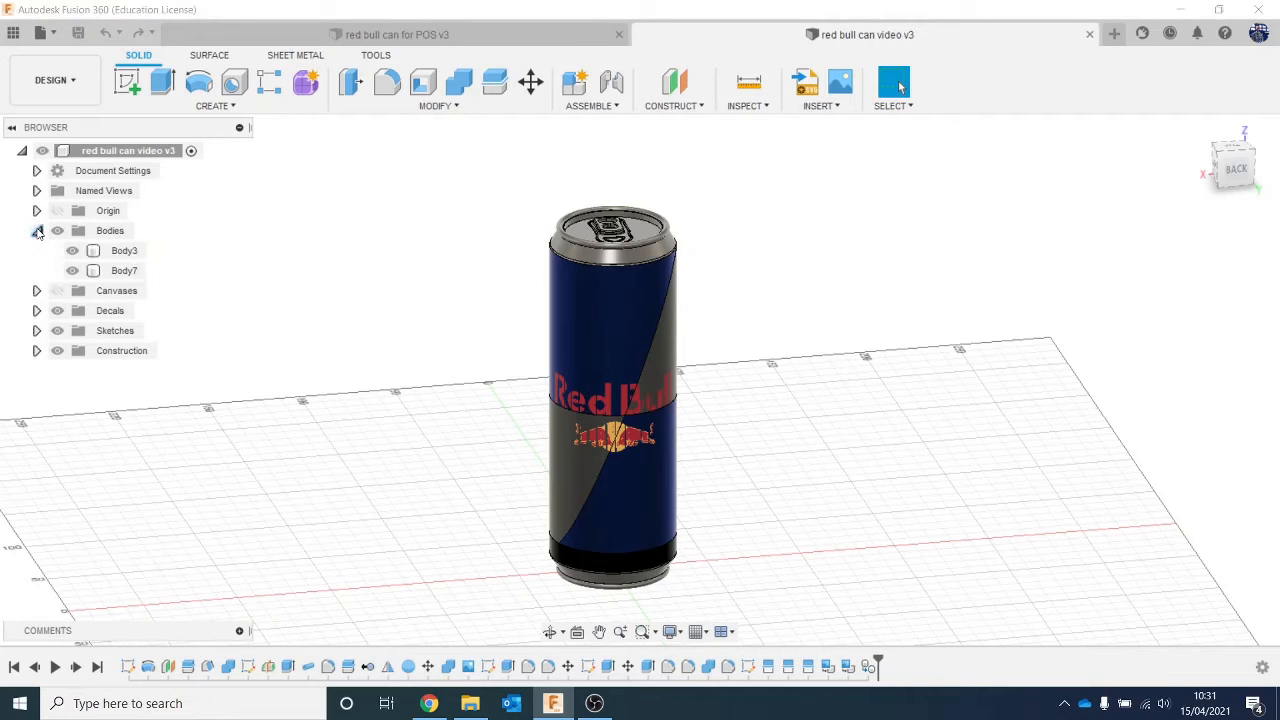
pyautogui.click(73, 271)
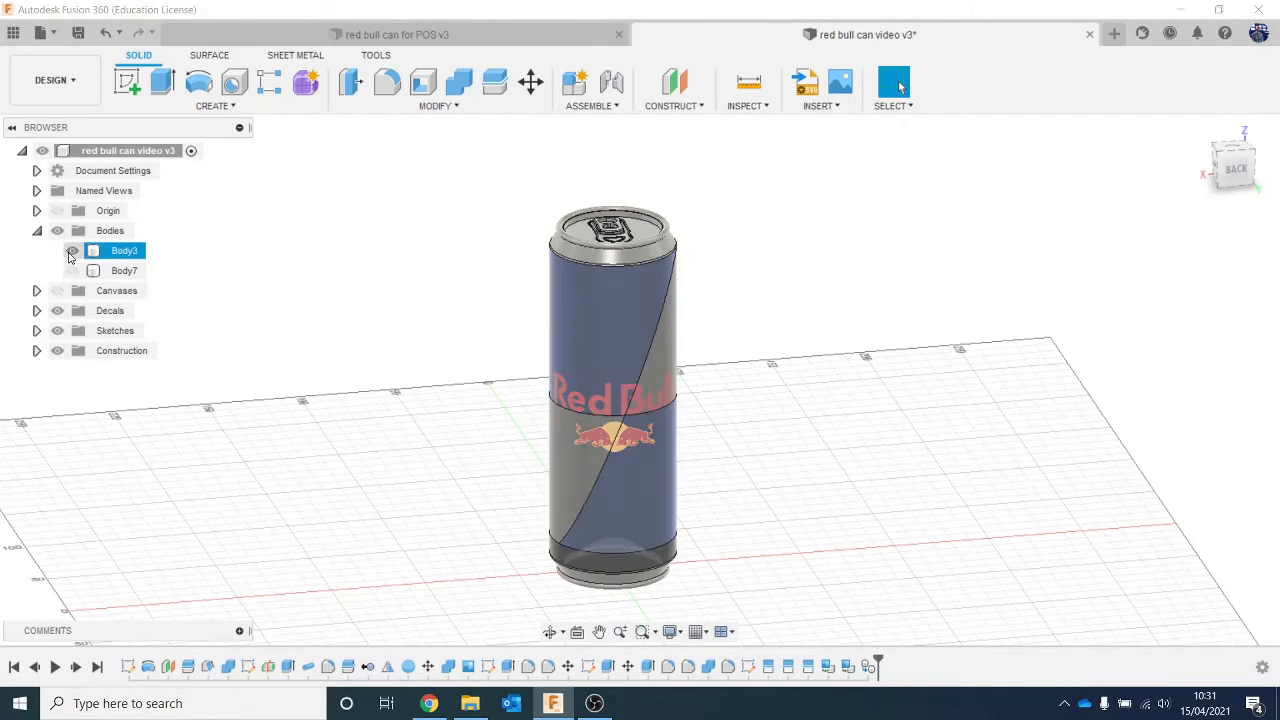
pyautogui.click(71, 251)
pyautogui.click(70, 252)
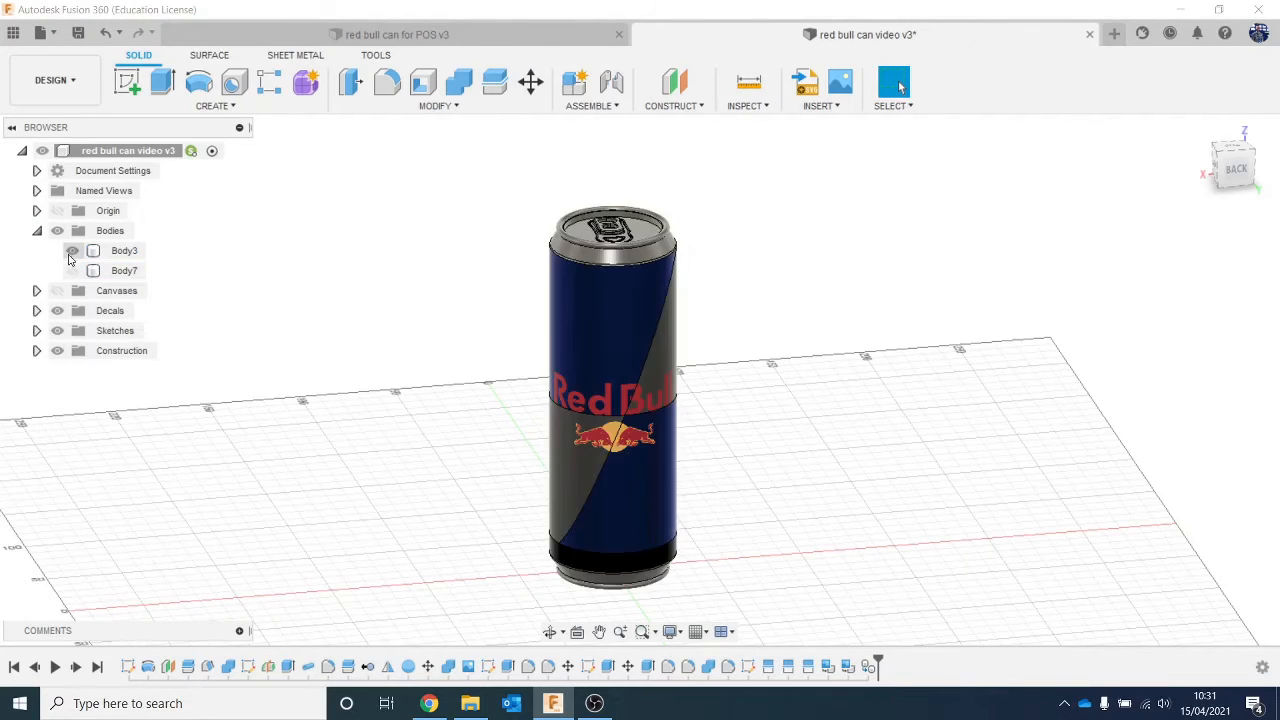
pyautogui.rightClick(128, 271)
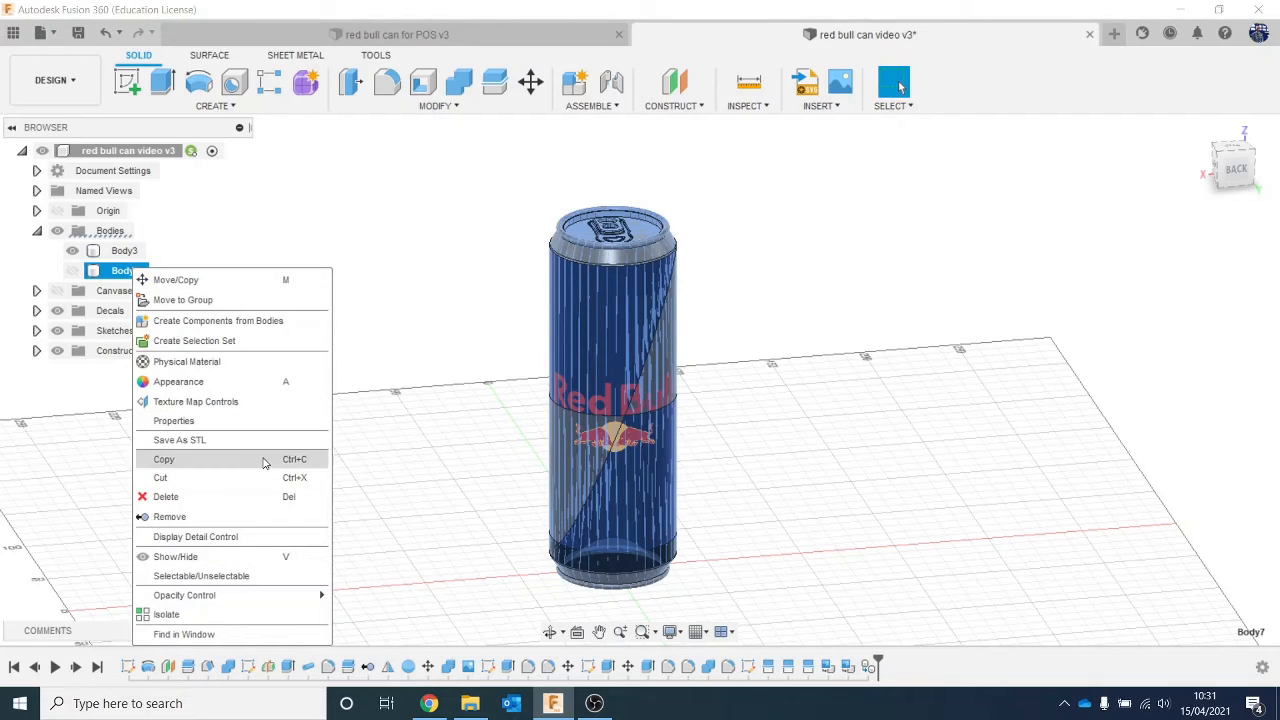
pyautogui.click(242, 517)
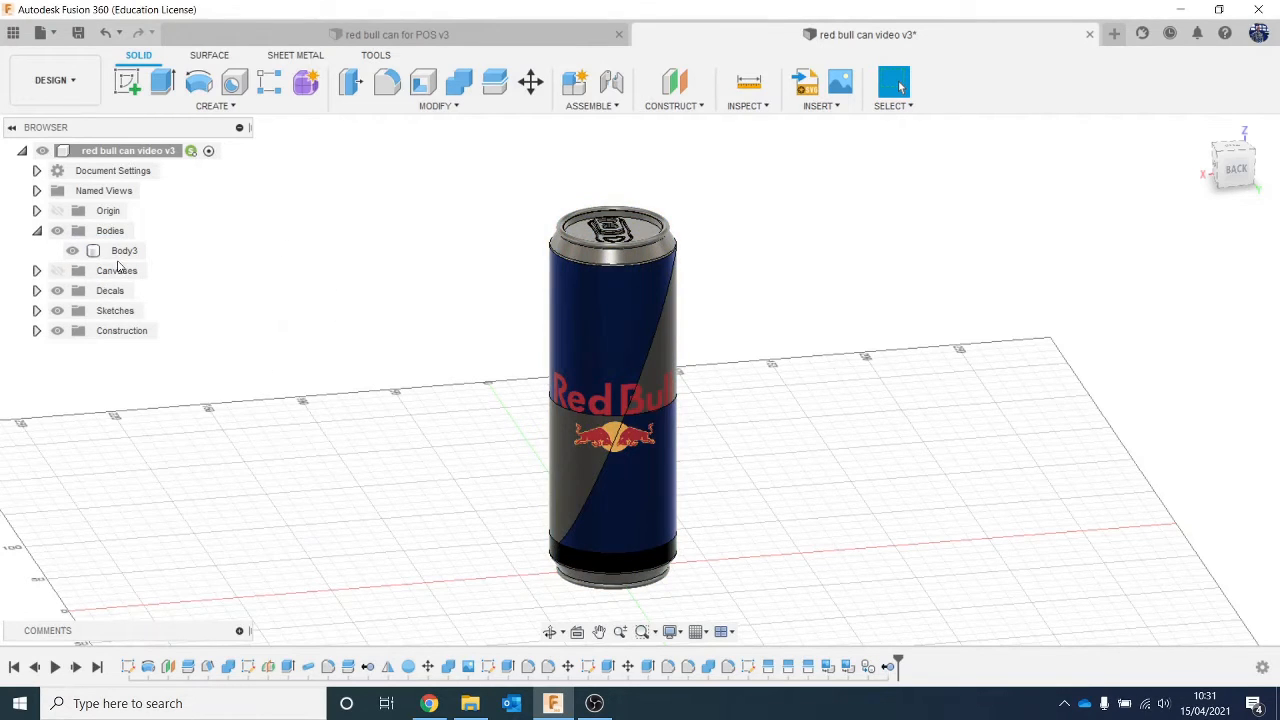
# Create a component from the remaining can body, Body3, and activate that component
pyautogui.click(123, 254)
pyautogui.rightClick(137, 258)
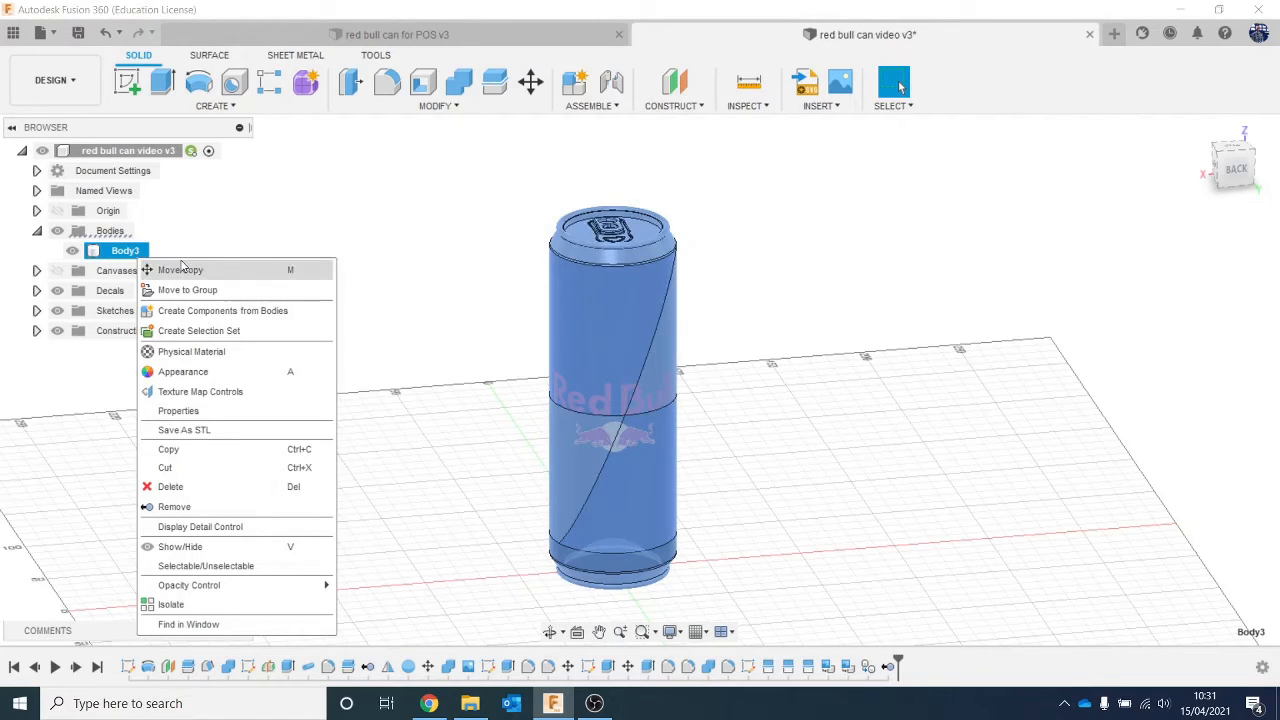
pyautogui.click(218, 316)
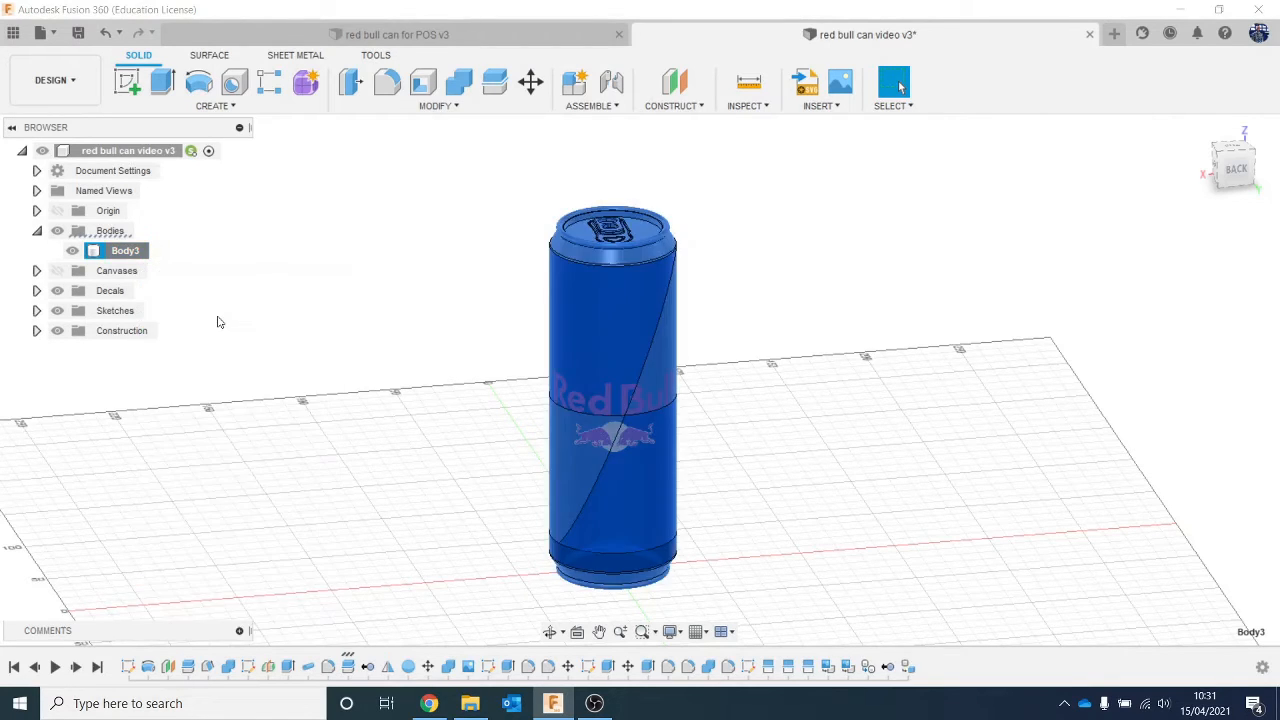
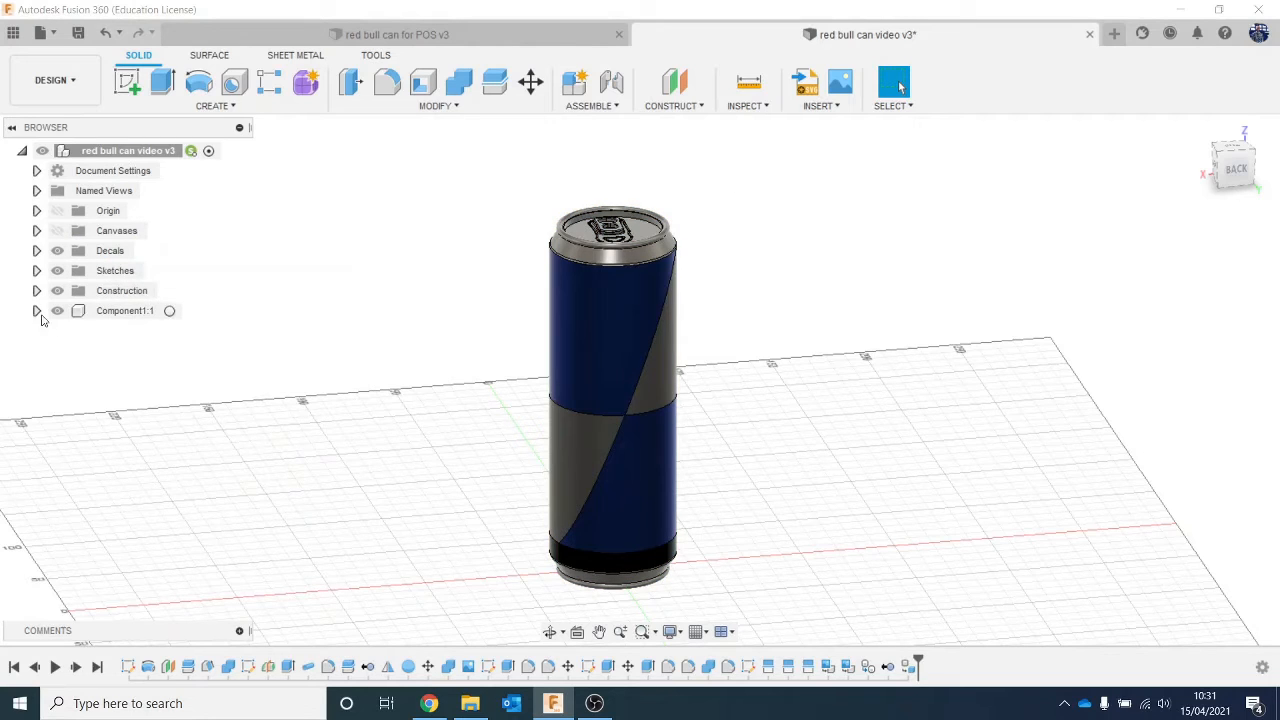
pyautogui.click(36, 311)
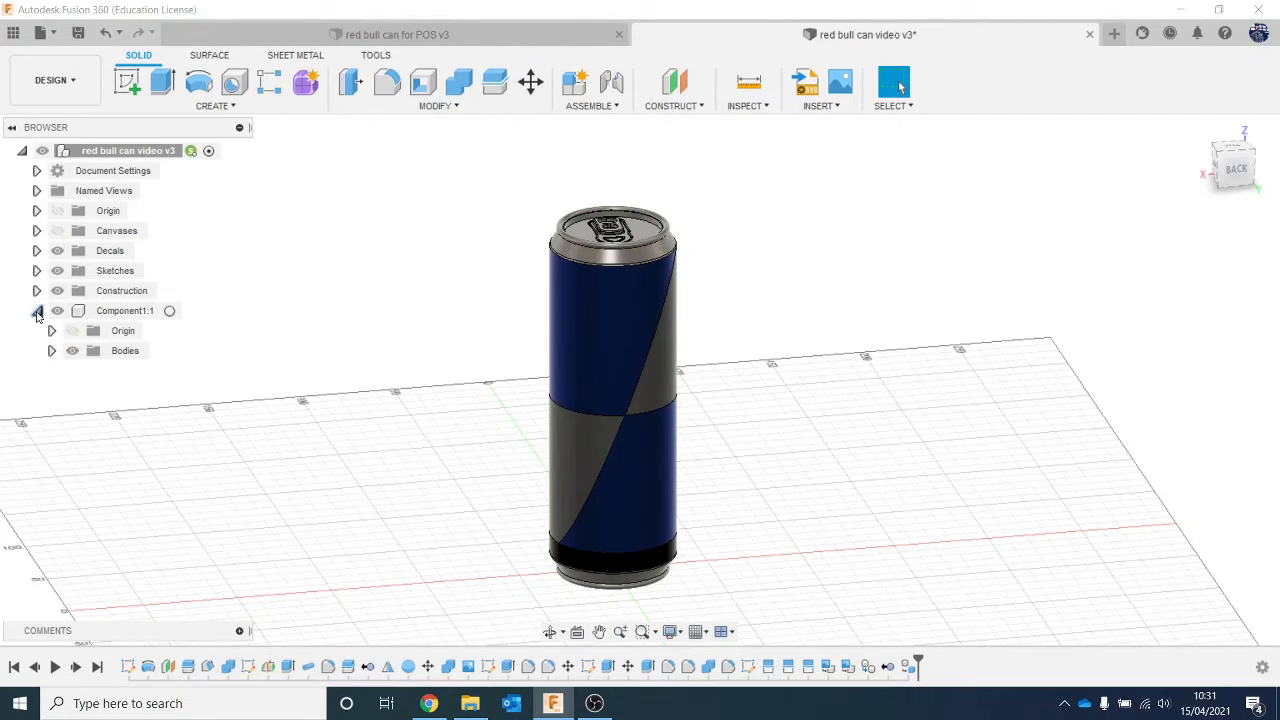
pyautogui.click(170, 312)
pyautogui.click(172, 311)
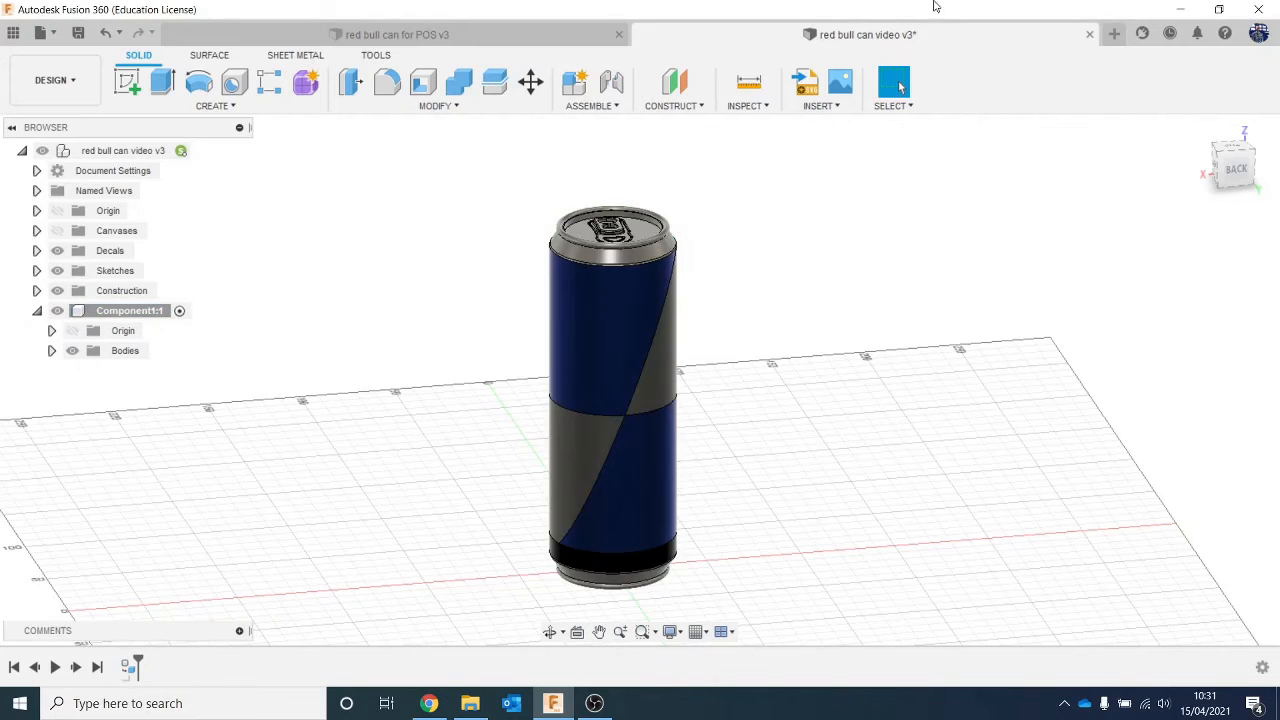
# Insert the kisspng Red Bull logo image as a decal on the upper blue face of the can component
pyautogui.click(822, 105)
pyautogui.click(843, 142)
pyautogui.click(477, 506)
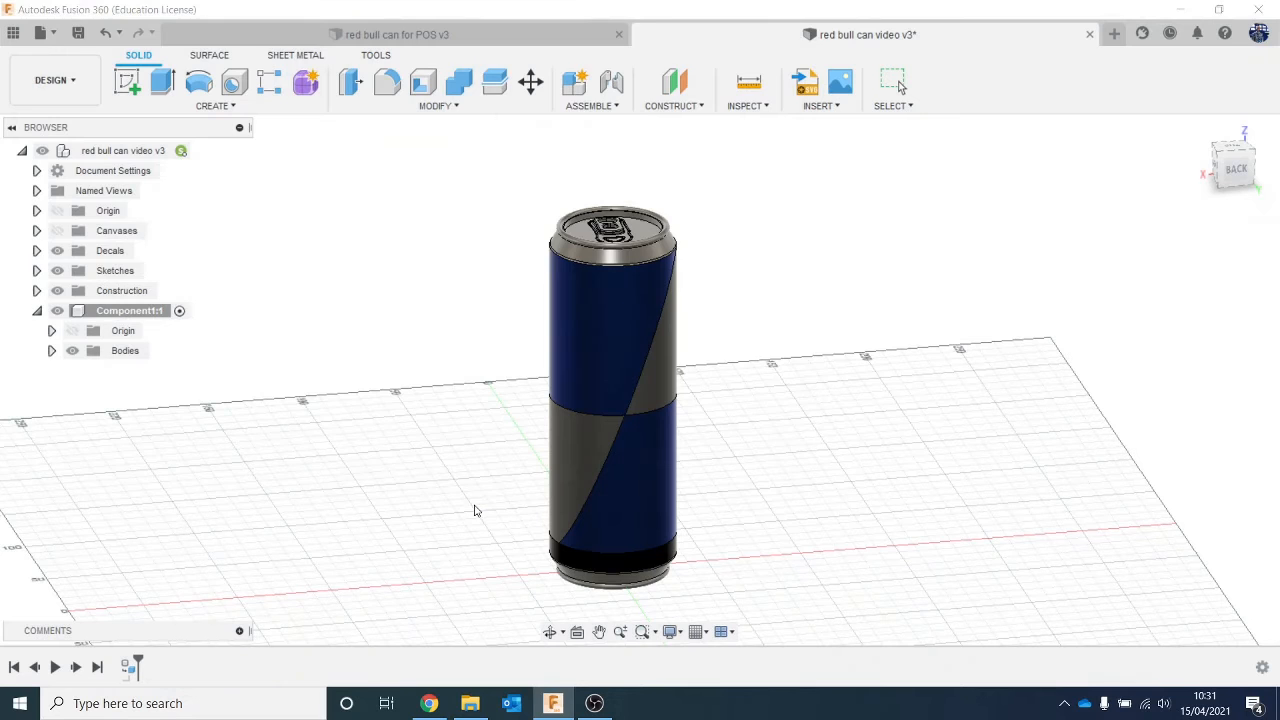
pyautogui.scroll(-1, 348, 183)
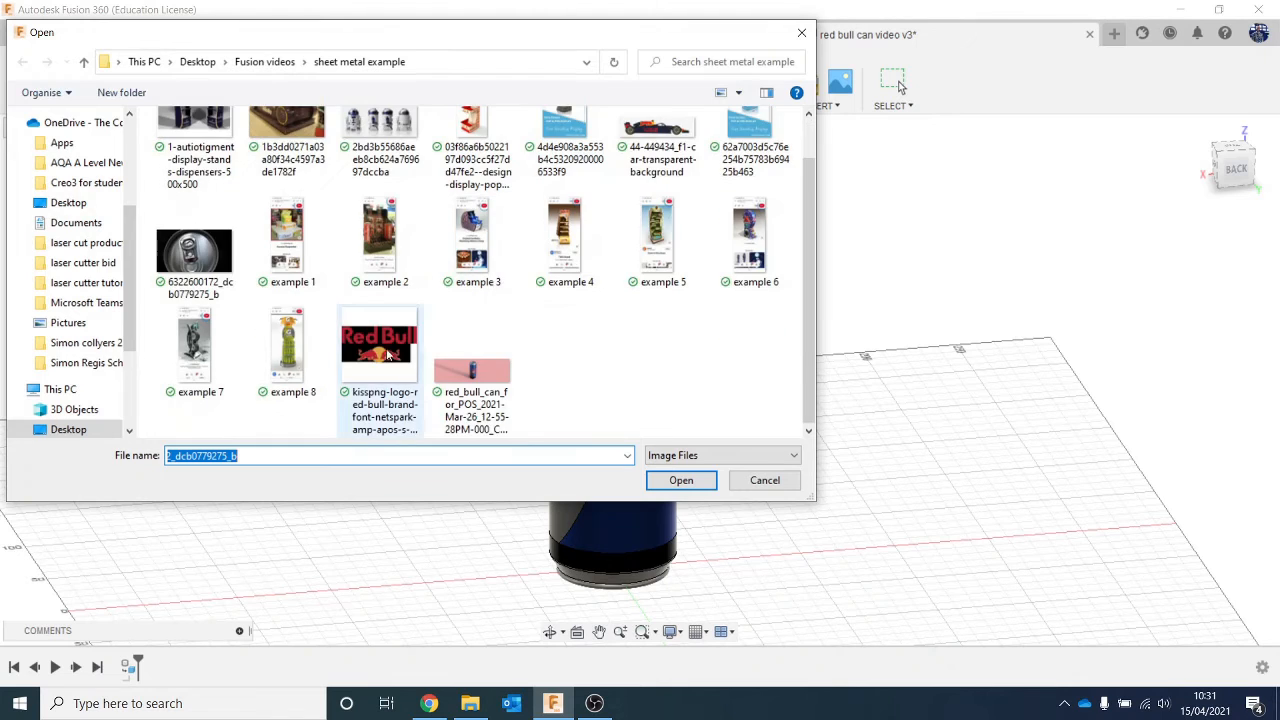
pyautogui.doubleClick(382, 355)
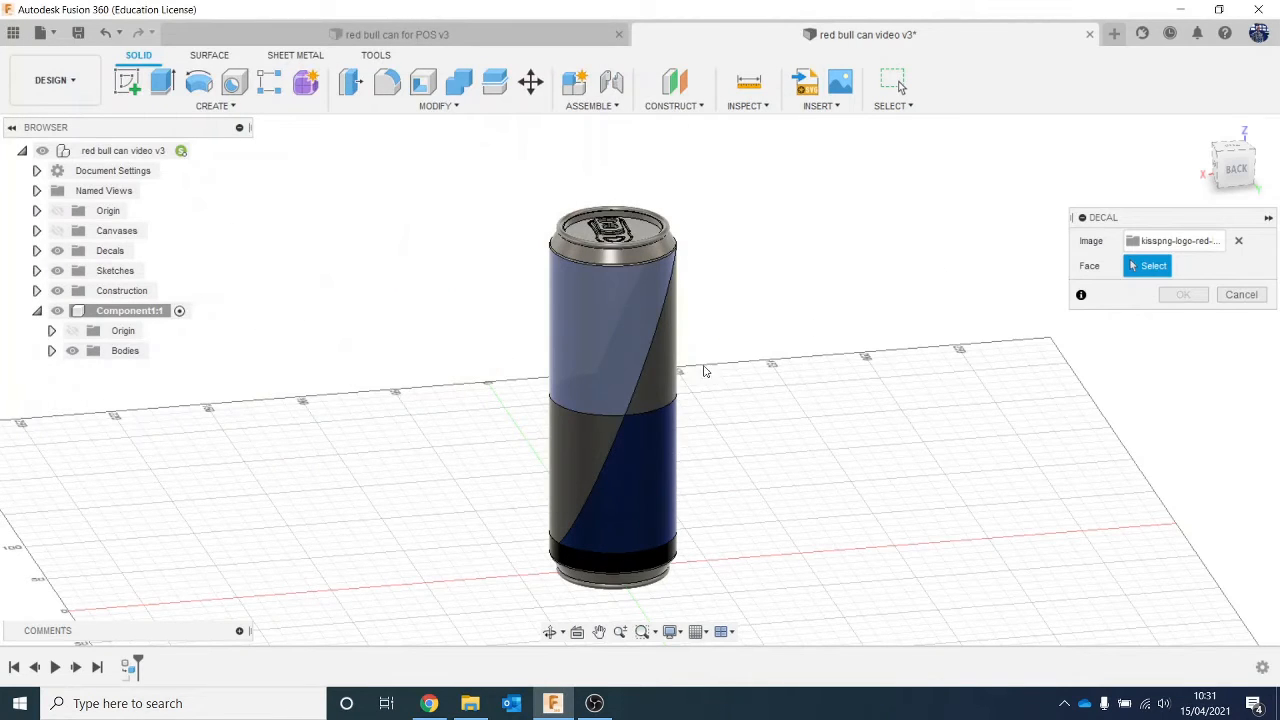
pyautogui.click(605, 380)
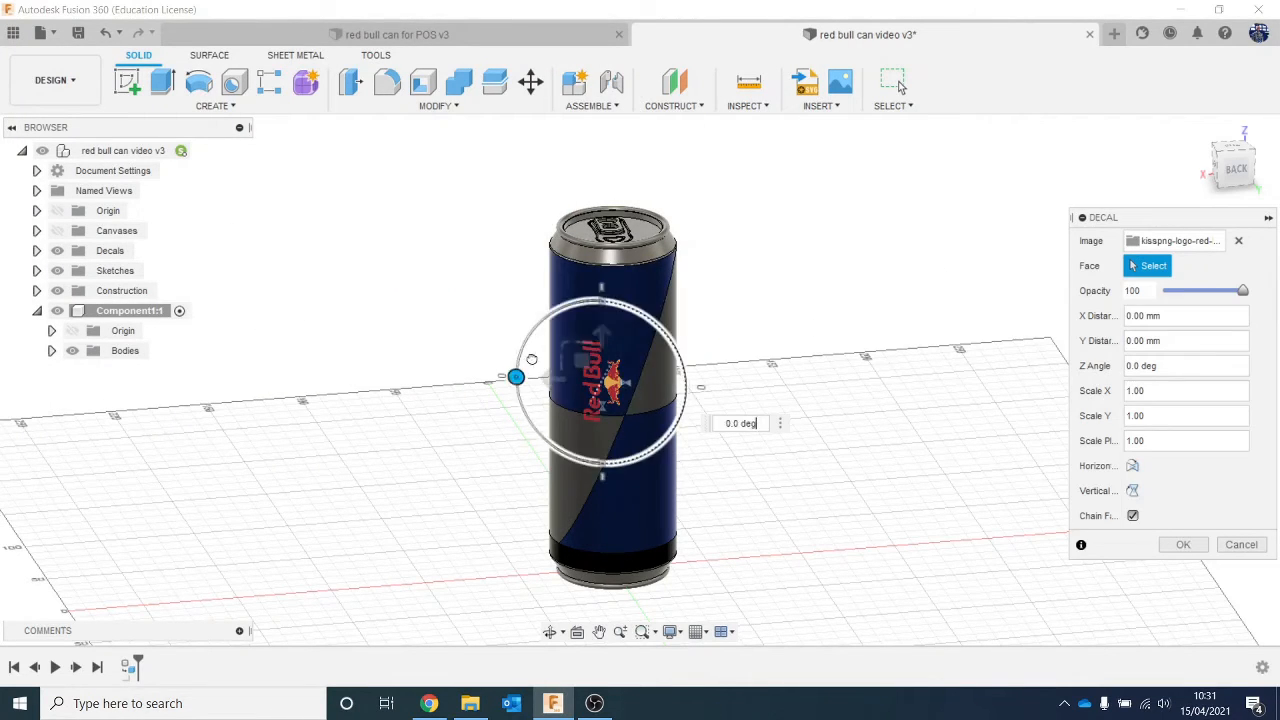
# Rotate the logo decal to -90 degrees, enlarge it to span the can's width, shift it down about 17.5 mm and accept it
pyautogui.moveTo(516, 377); pyautogui.dragTo(588, 300)
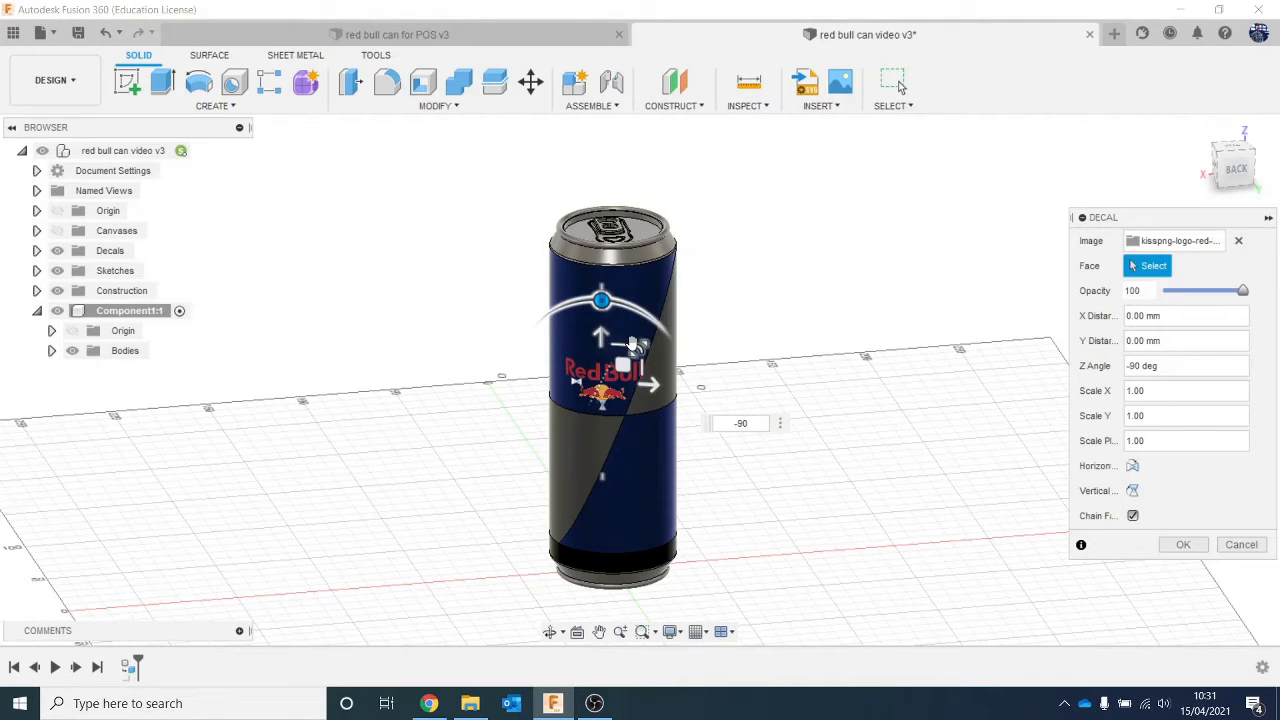
pyautogui.moveTo(627, 343); pyautogui.dragTo(600, 366)
pyautogui.click(1180, 543)
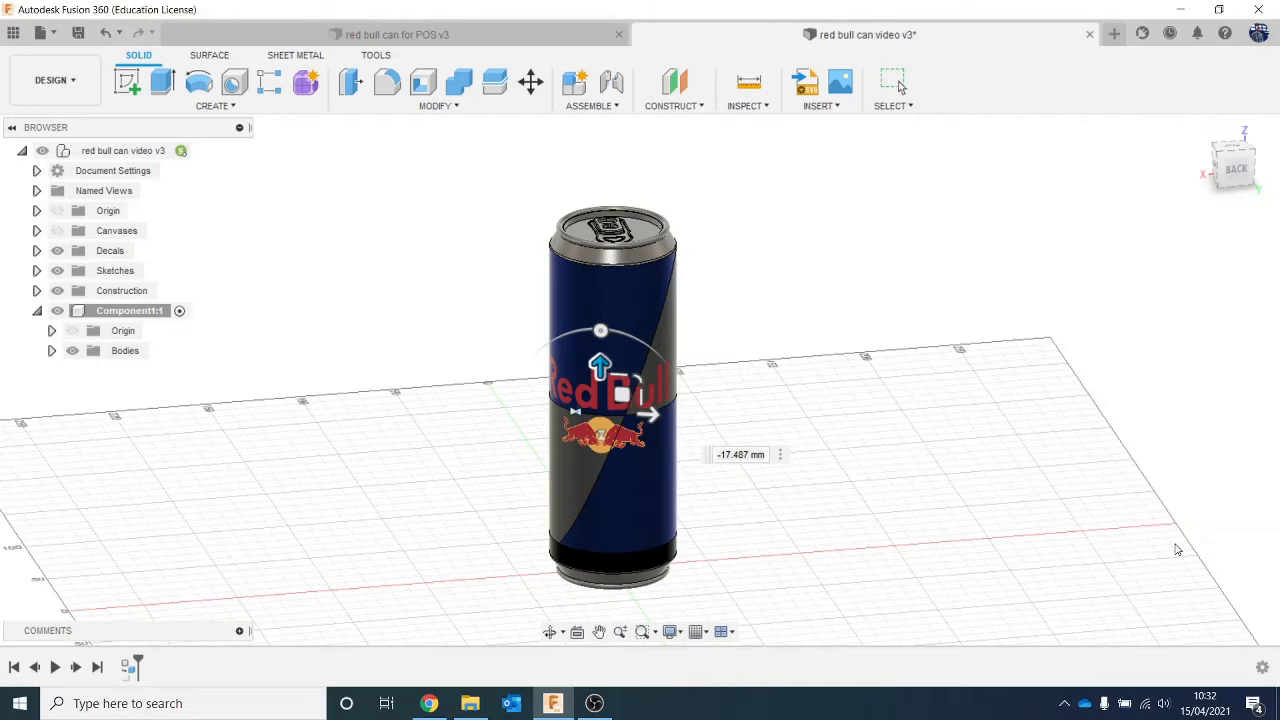
# Collapse the can component's contents in the browser and copy the whole component
pyautogui.click(37, 312)
pyautogui.click(100, 312)
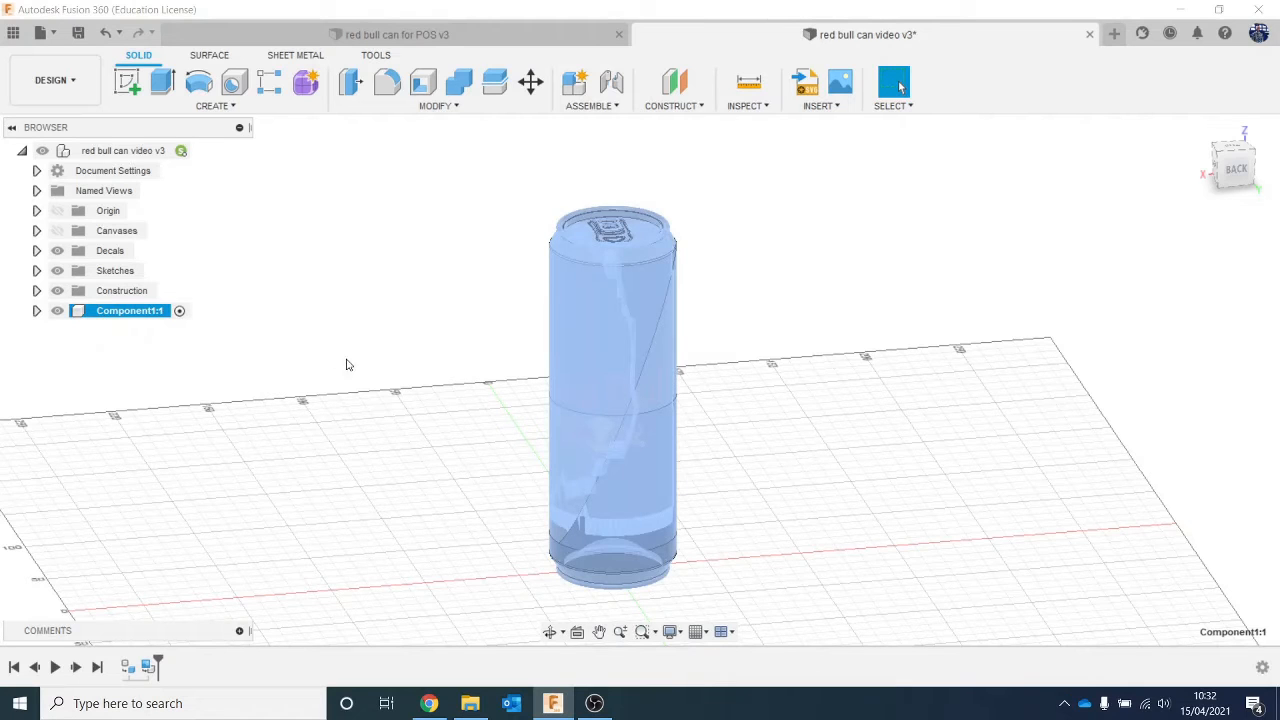
pyautogui.click(289, 349)
pyautogui.rightClick(145, 314)
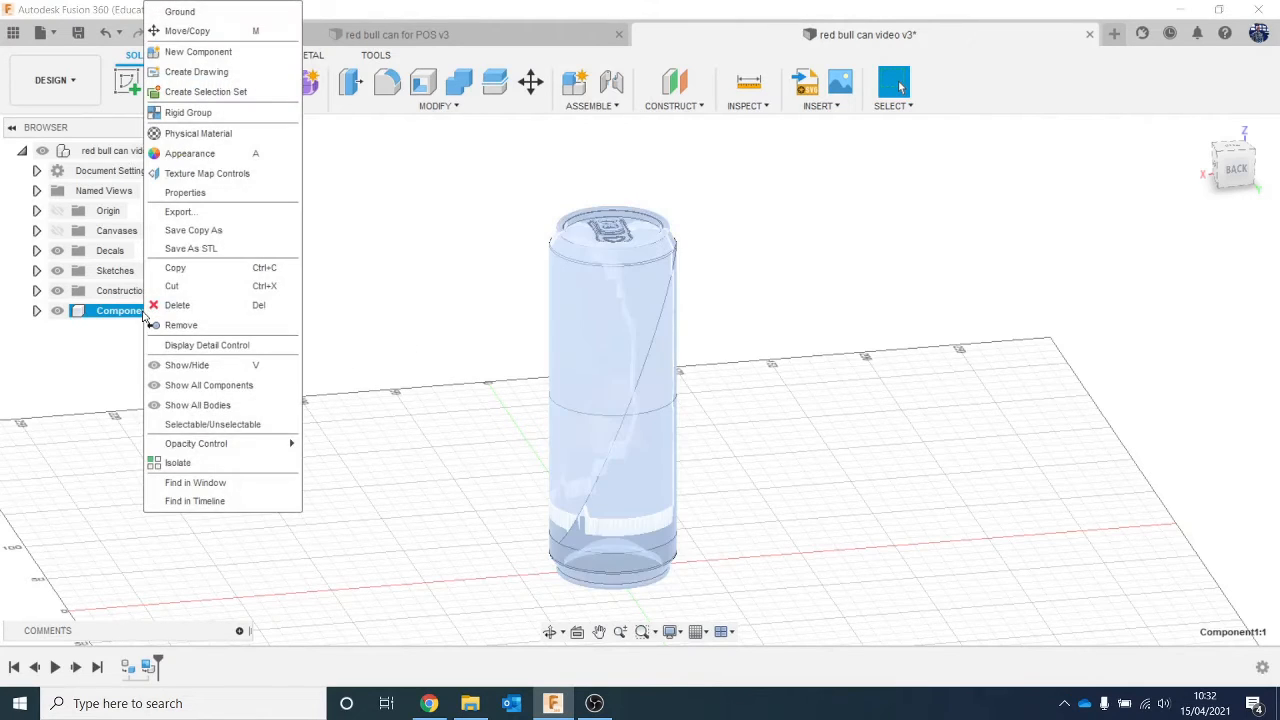
pyautogui.click(127, 350)
pyautogui.click(126, 315)
pyautogui.click(157, 394)
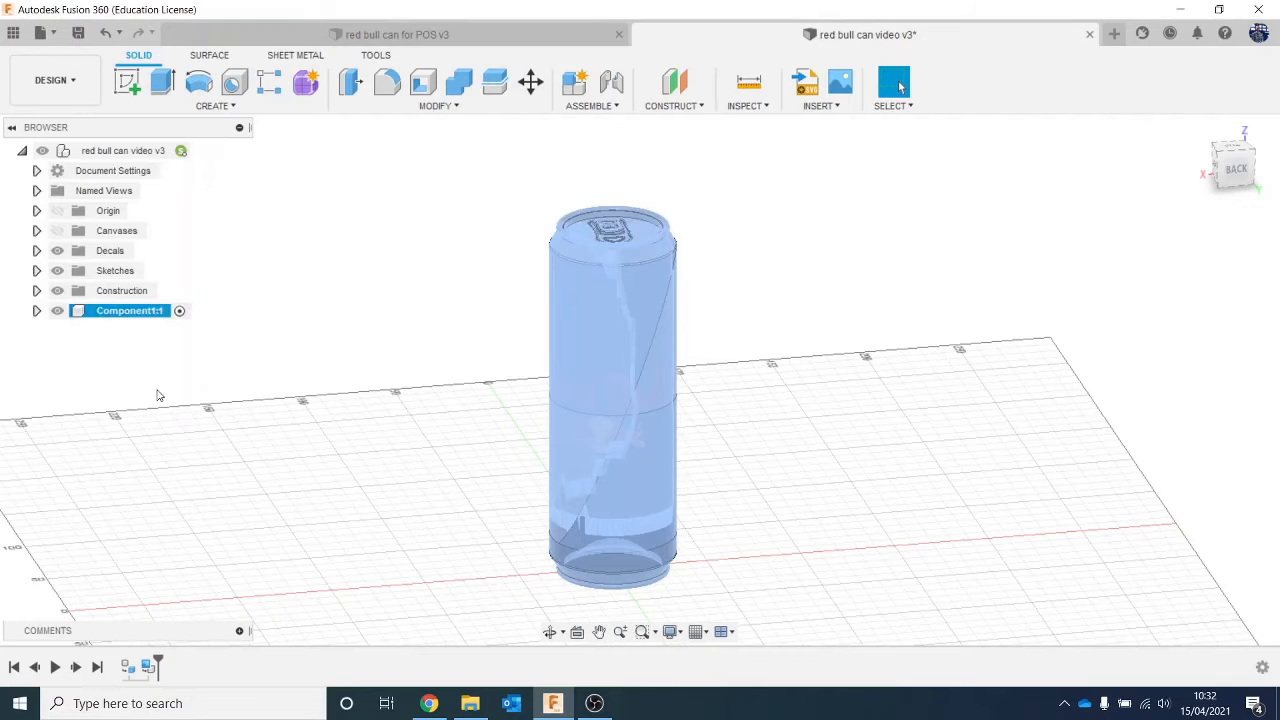
pyautogui.click(130, 311)
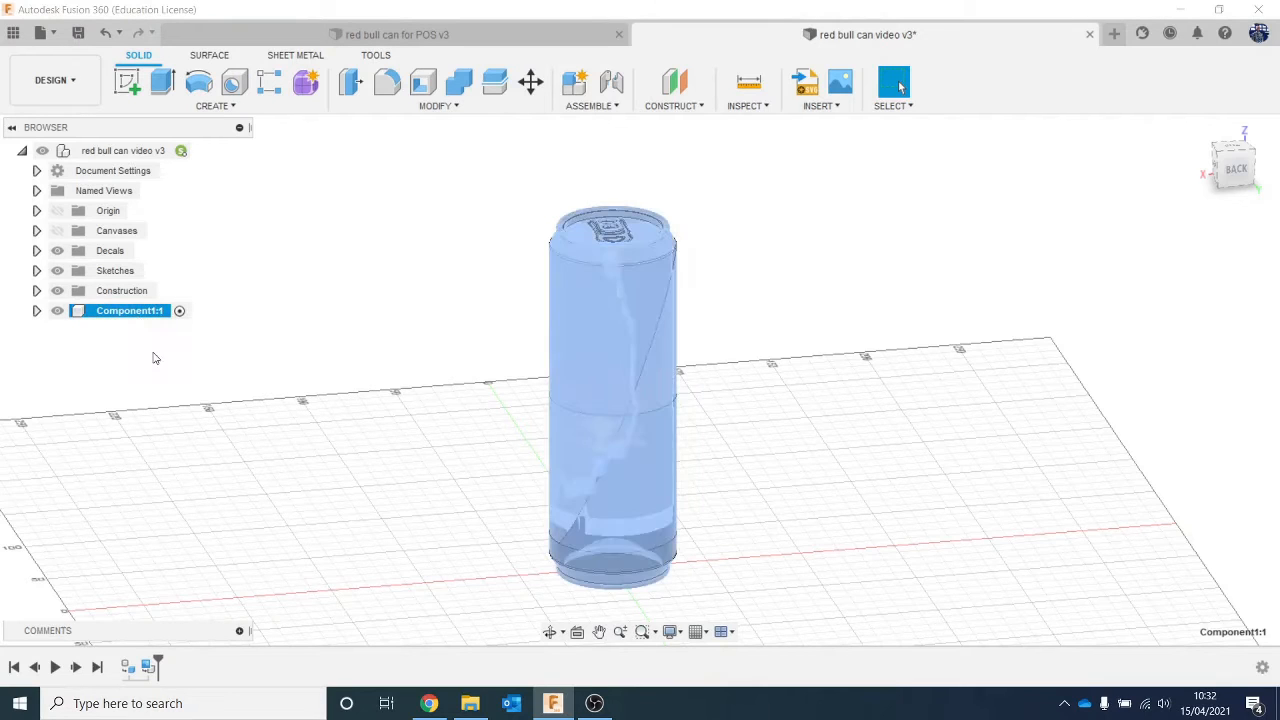
pyautogui.rightClick(148, 321)
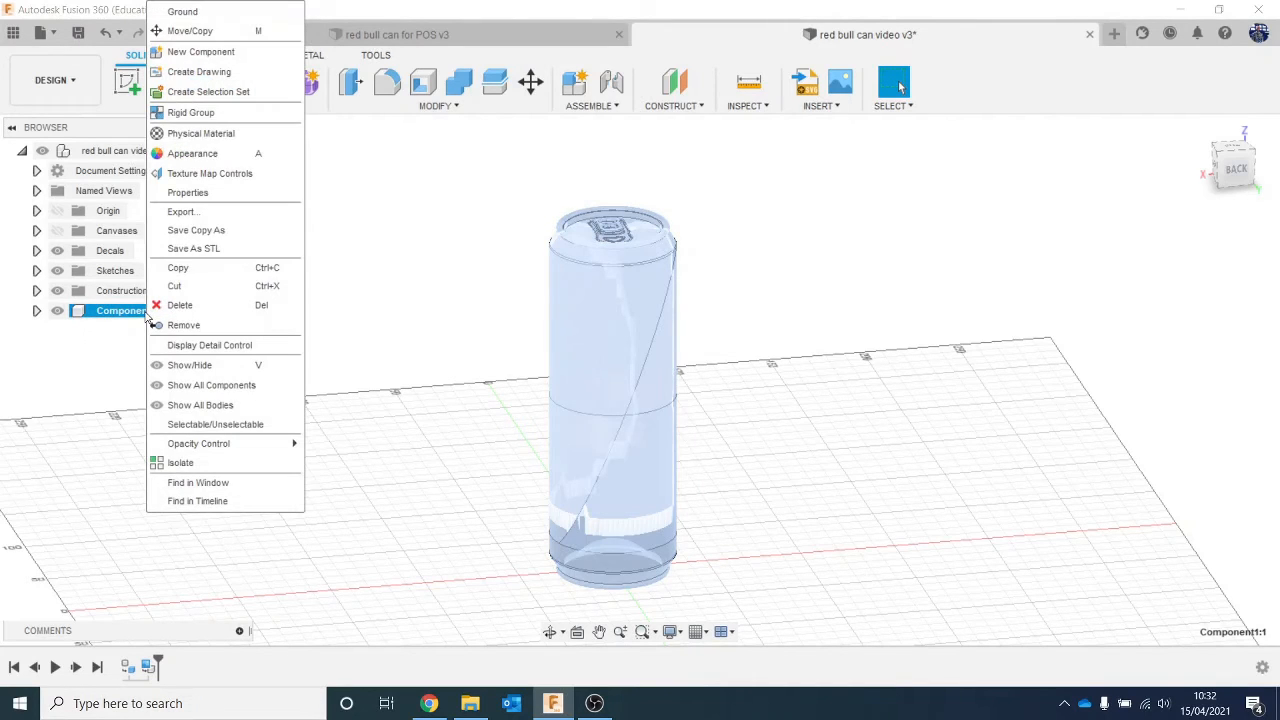
pyautogui.click(180, 267)
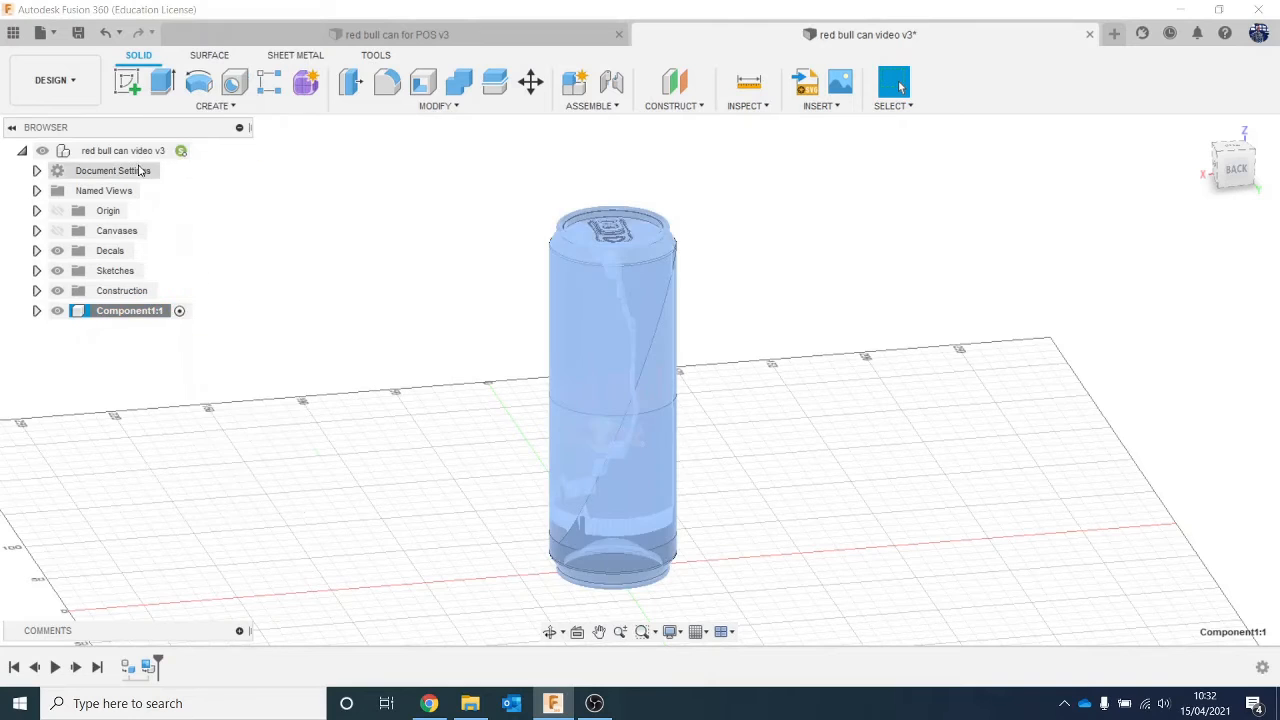
# Paste the copied can into the top-level design and move it about 73.5 mm along X beside the original
pyautogui.rightClick(133, 160)
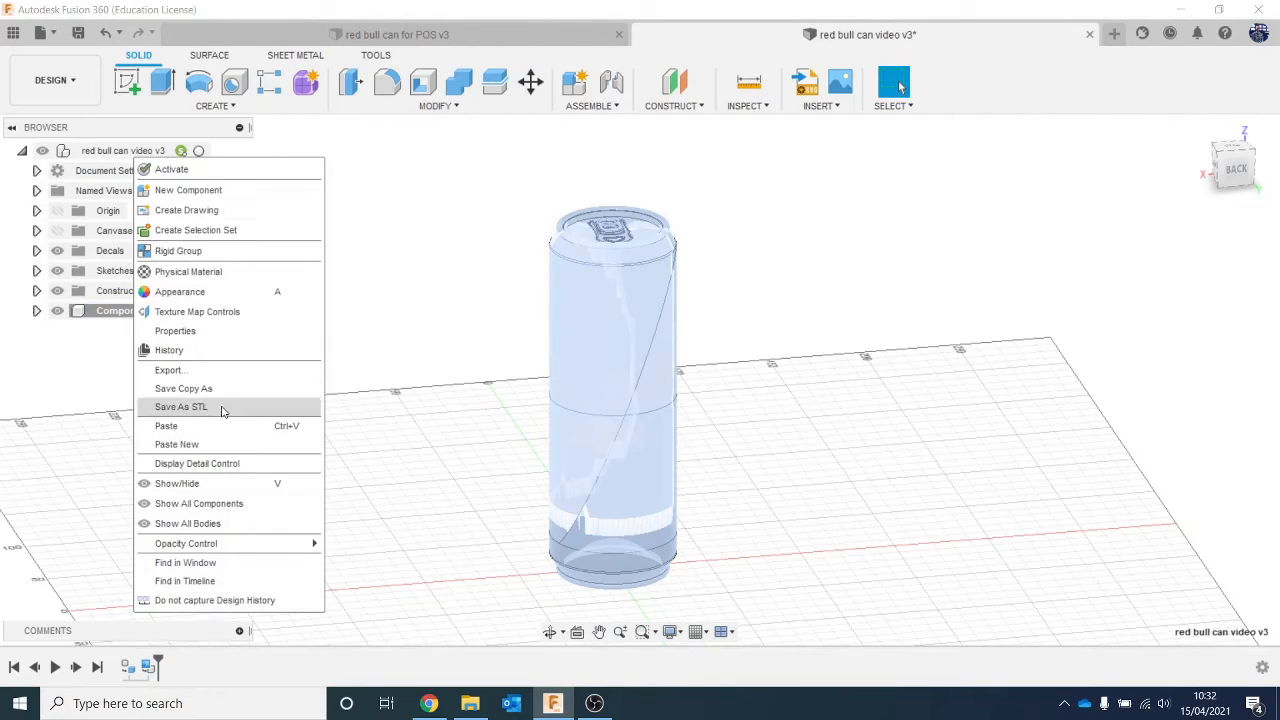
pyautogui.click(166, 426)
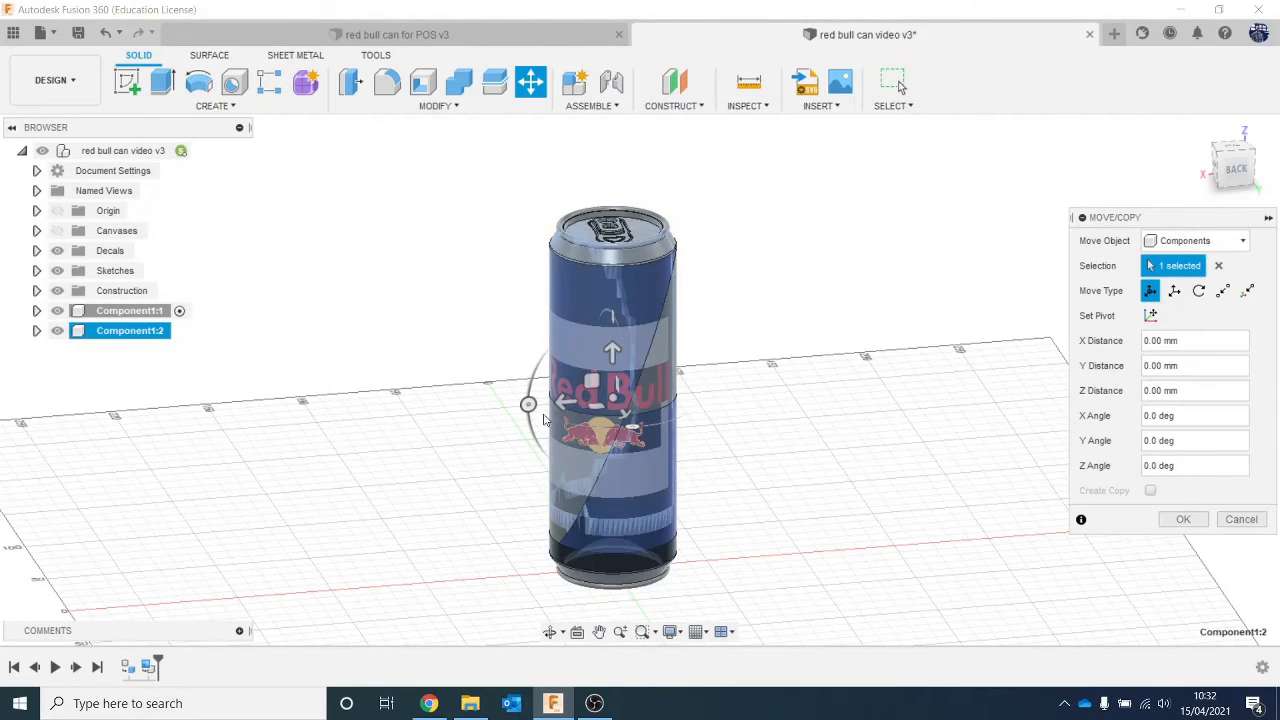
pyautogui.moveTo(557, 401); pyautogui.dragTo(426, 442)
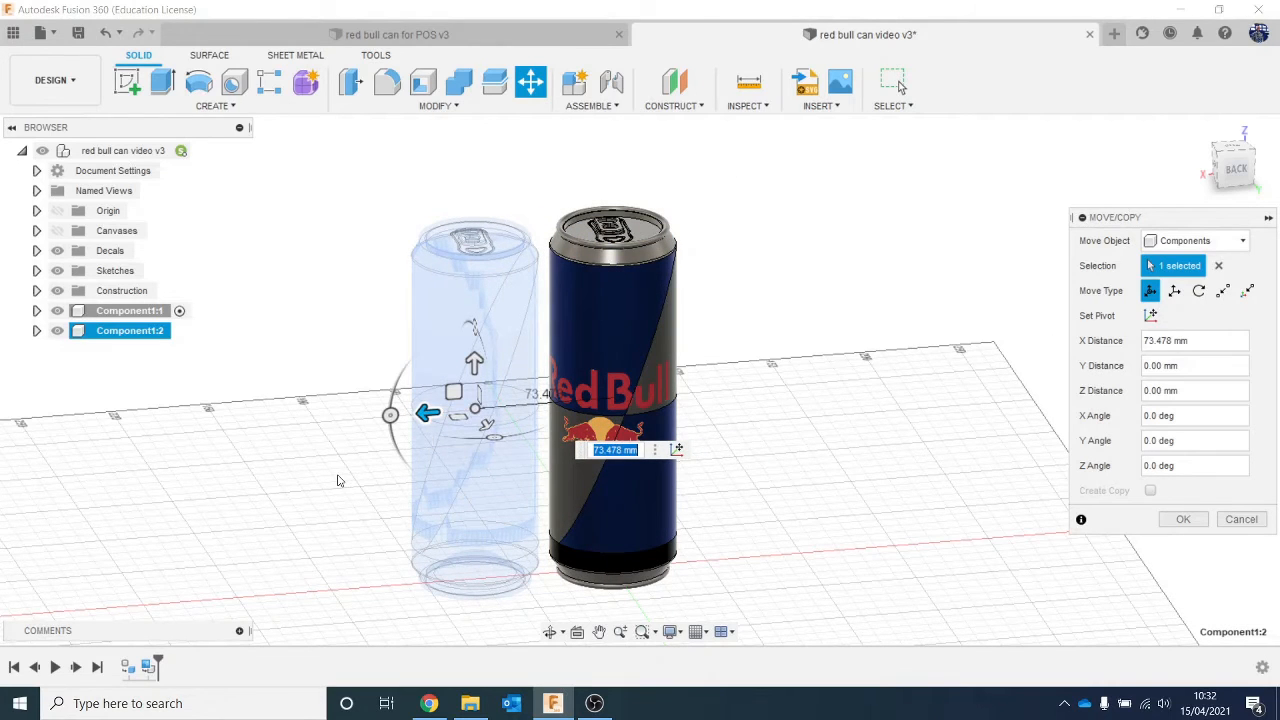
pyautogui.click(1176, 520)
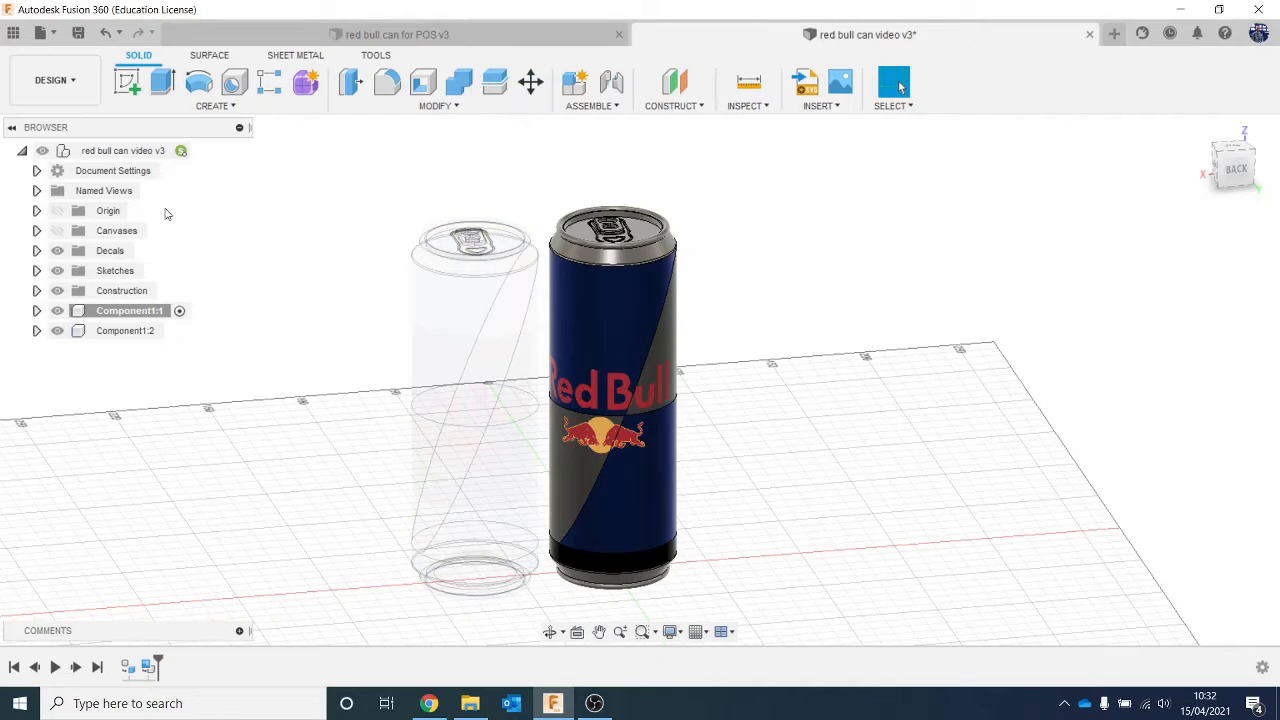
# Activate the top-level design, paste a third can and move it about -76.7 mm along X to the original's other side
pyautogui.click(208, 150)
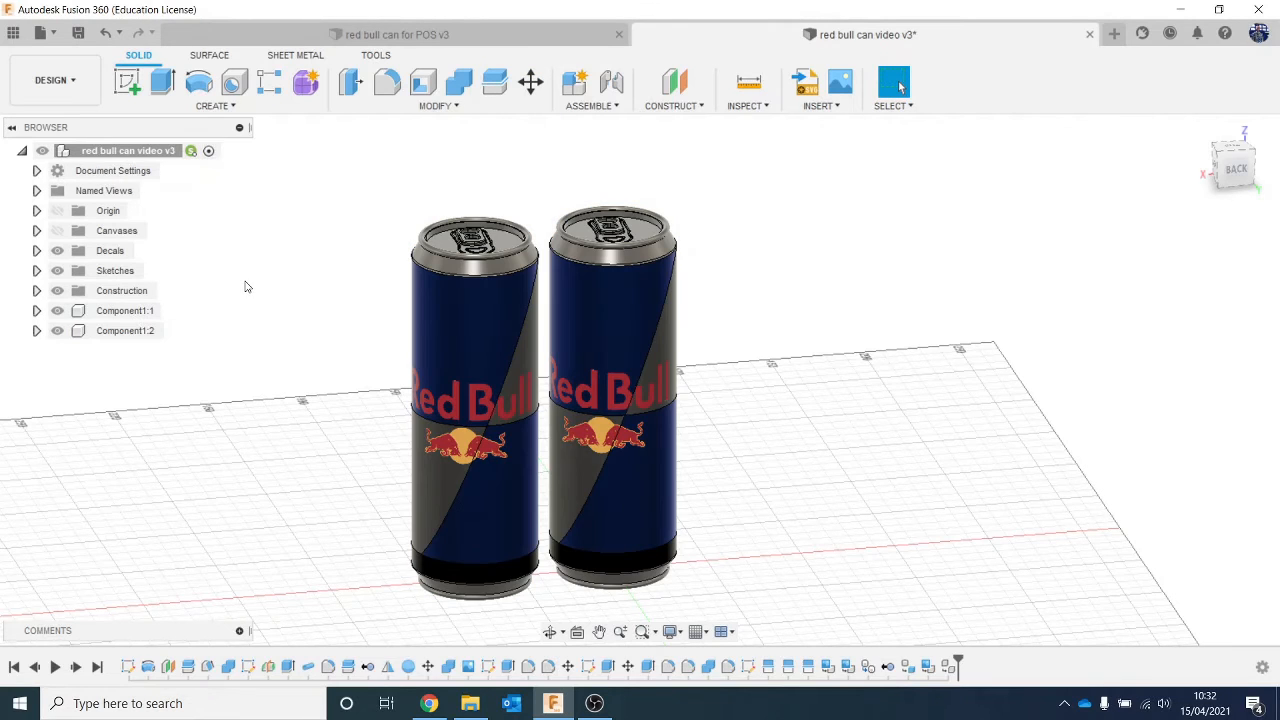
pyautogui.rightClick(146, 151)
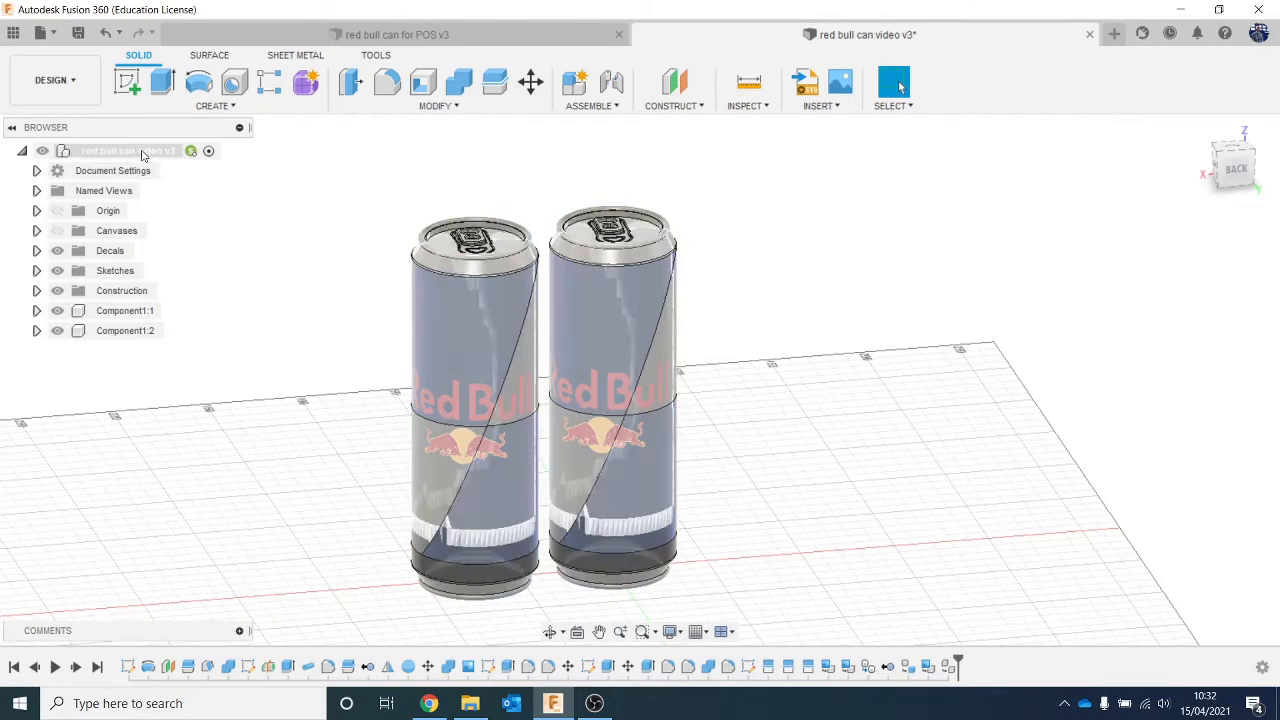
pyautogui.click(249, 401)
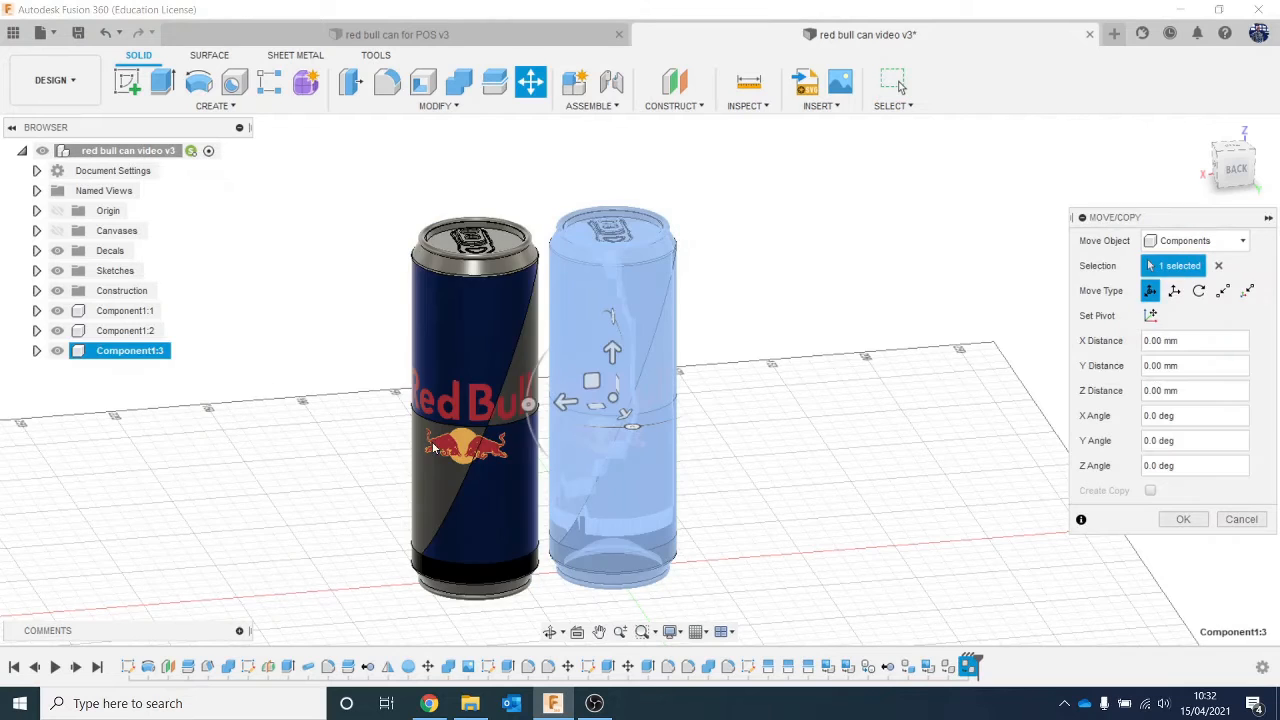
pyautogui.moveTo(565, 401); pyautogui.dragTo(706, 388)
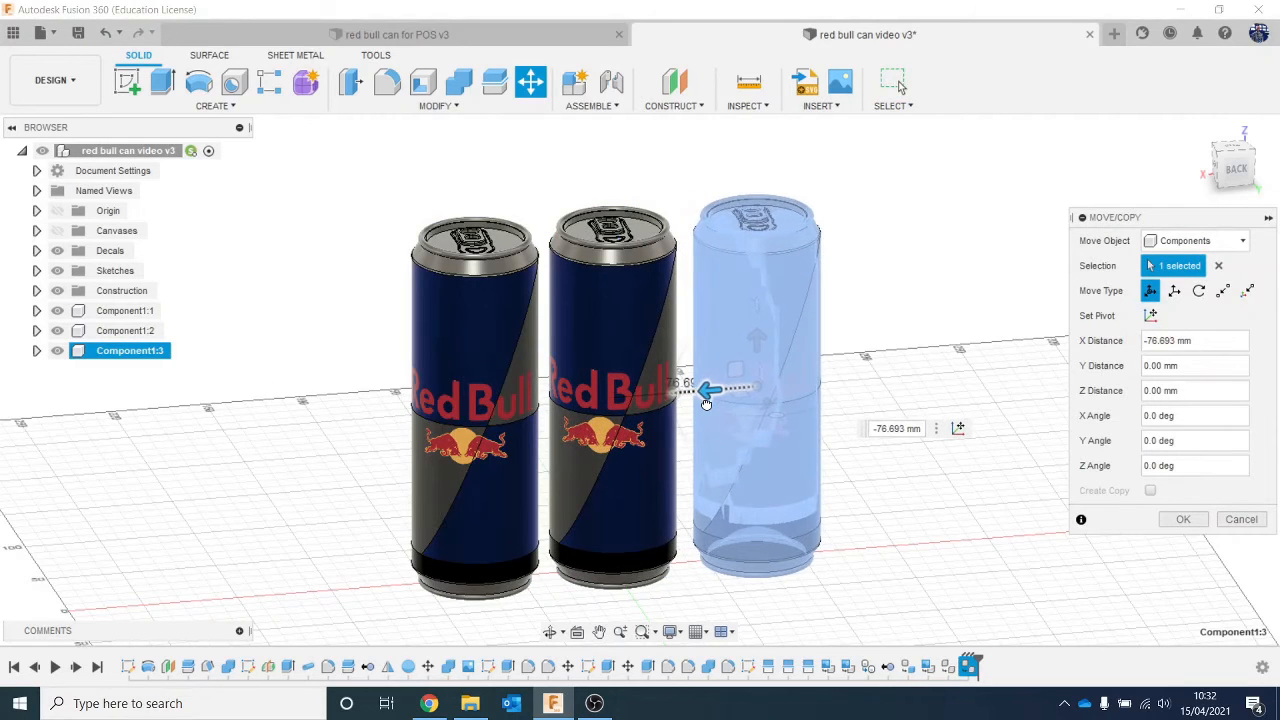
pyautogui.click(1183, 519)
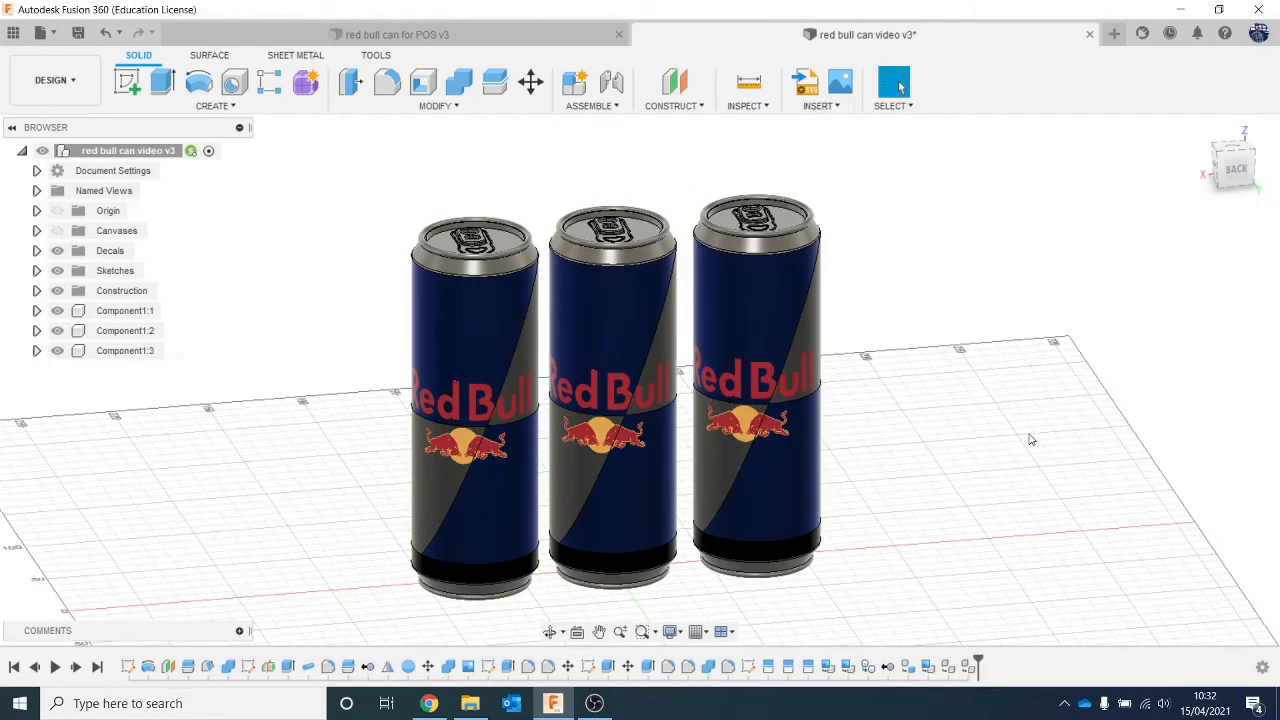
# Sketch a center rectangle on the horizontal ground plane, centered on the origin and surrounding the three cans, and finish the sketch
pyautogui.scroll(-4, 1022, 441)
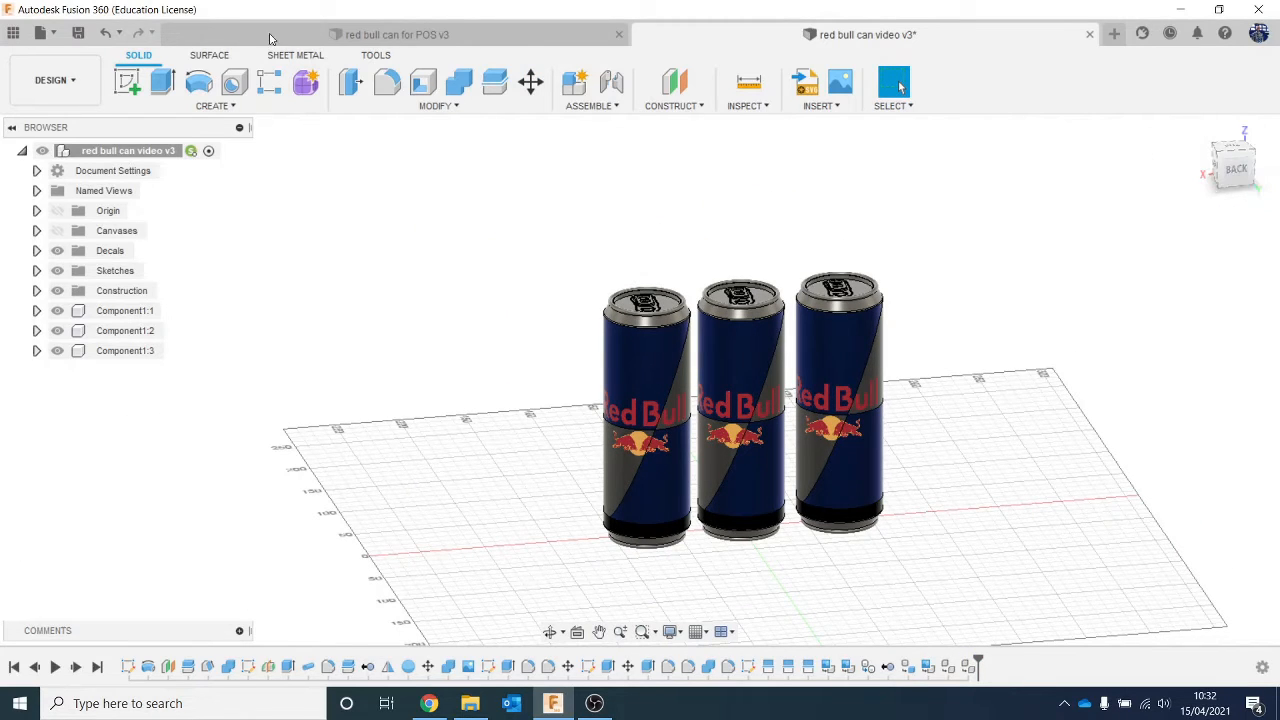
pyautogui.click(297, 55)
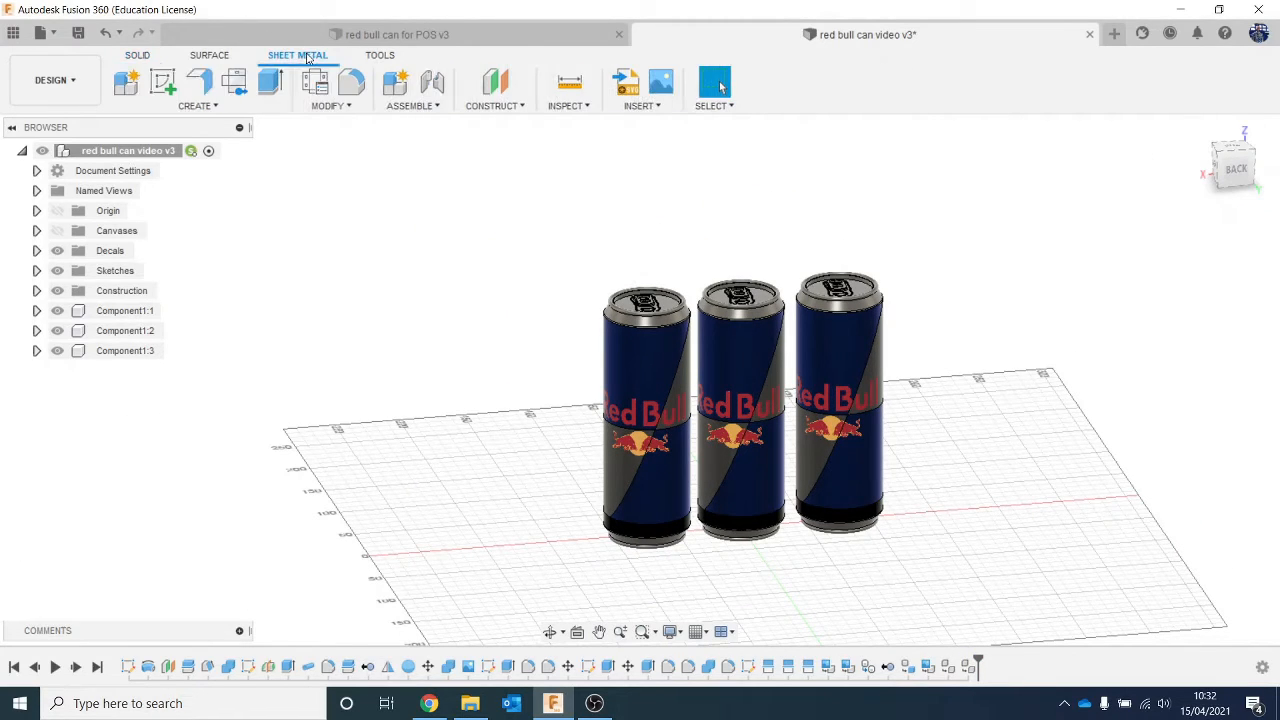
pyautogui.click(163, 81)
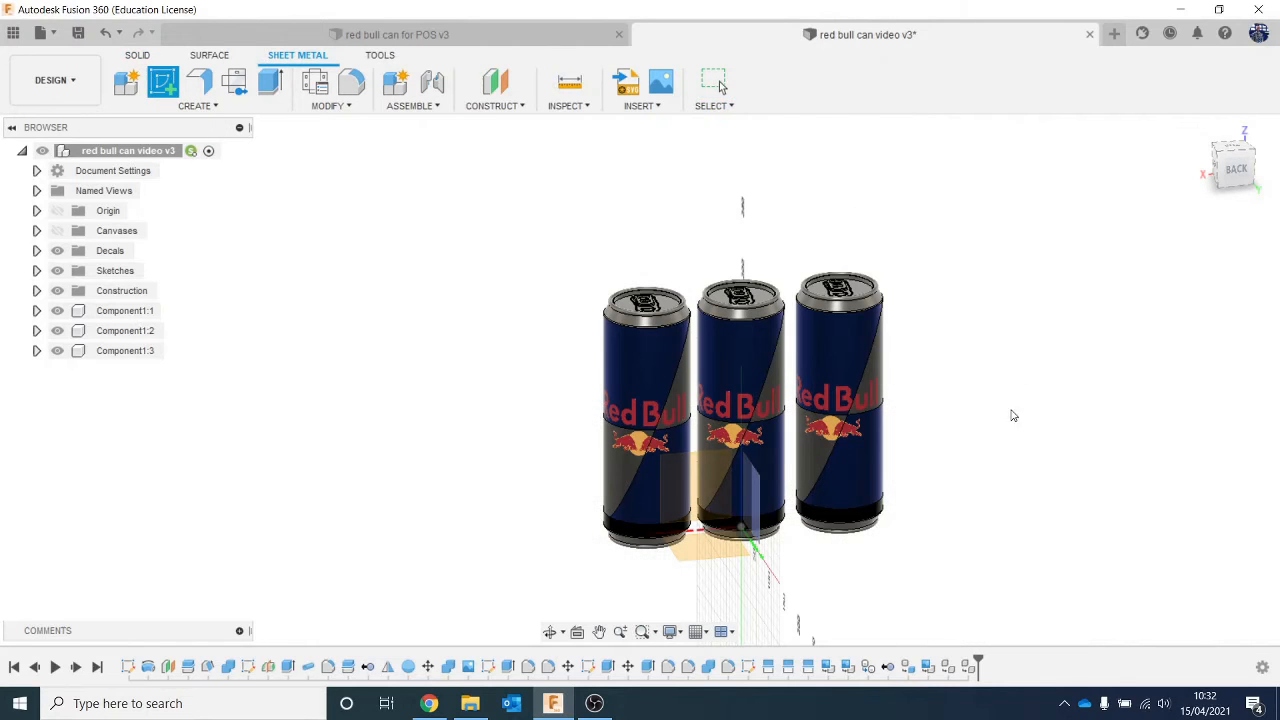
pyautogui.click(712, 559)
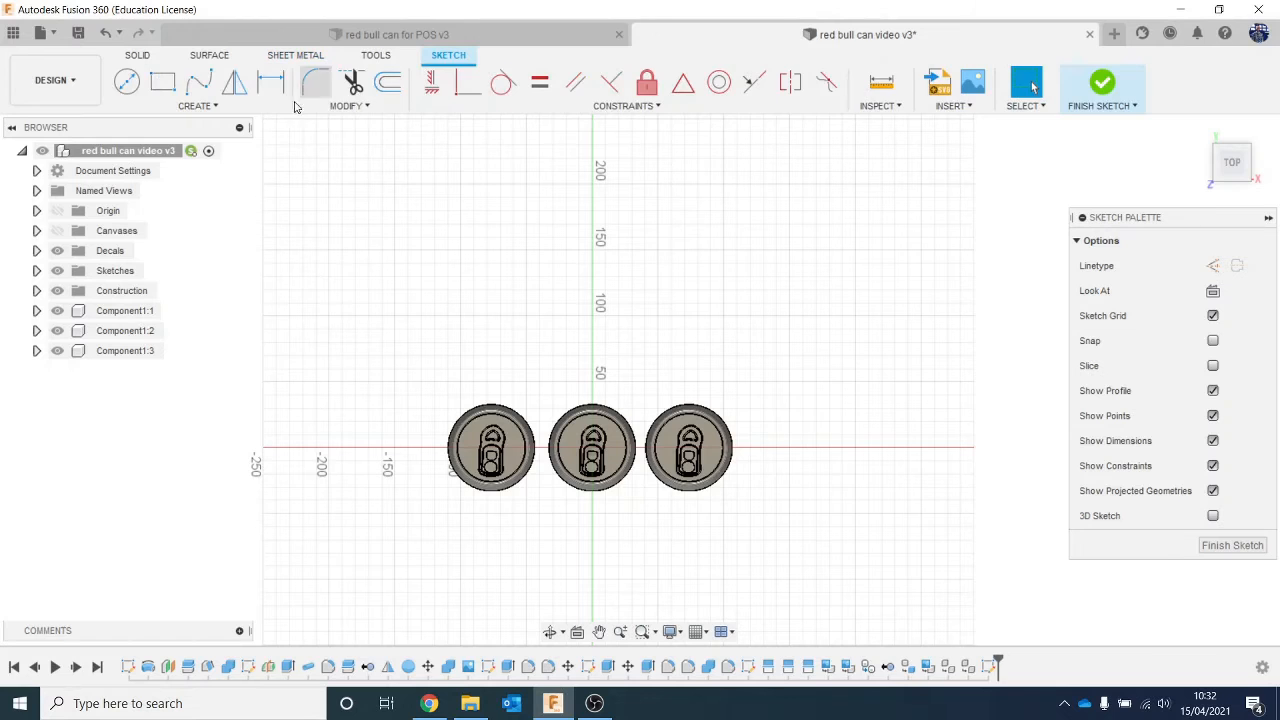
pyautogui.click(163, 81)
pyautogui.click(1213, 291)
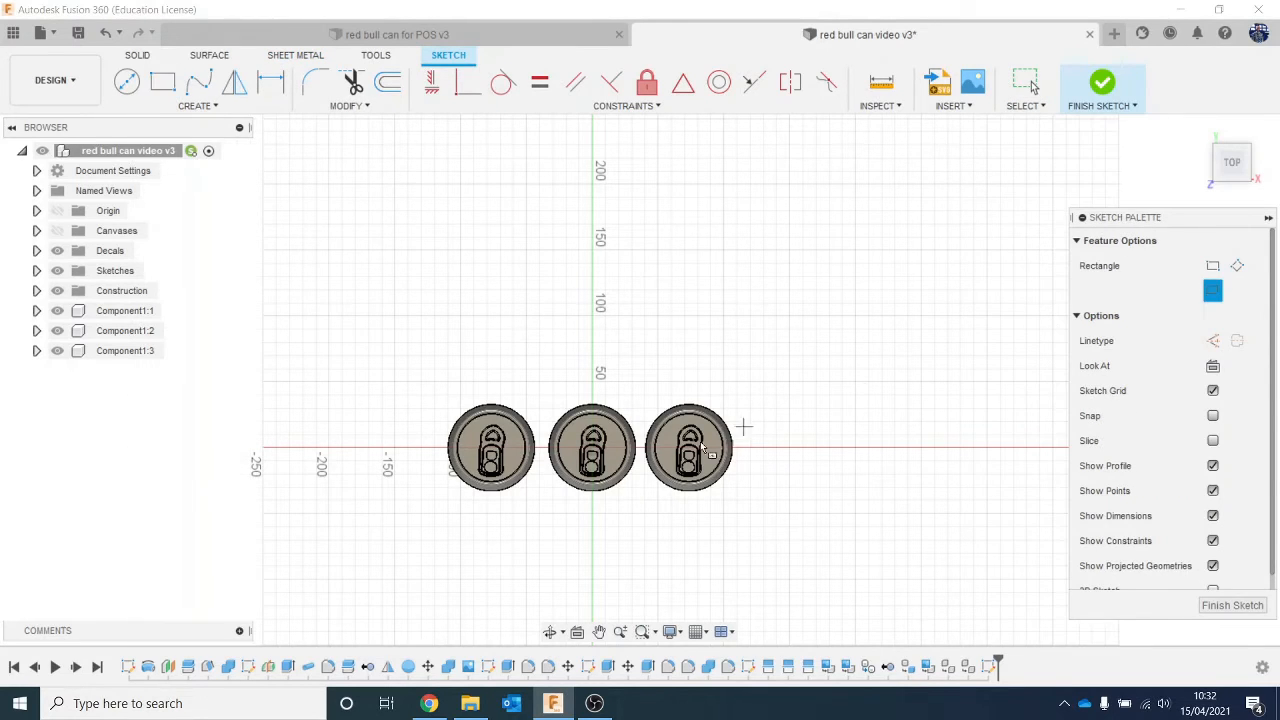
pyautogui.click(593, 448)
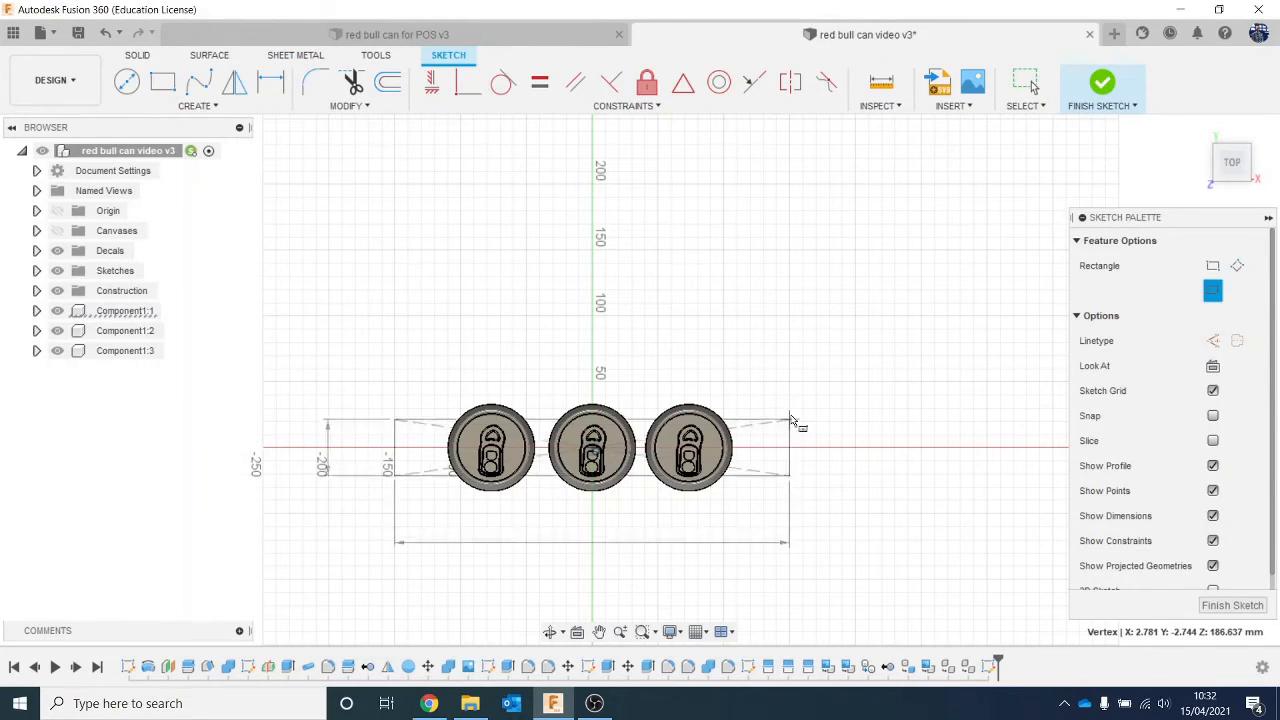
pyautogui.click(809, 340)
pyautogui.click(1106, 98)
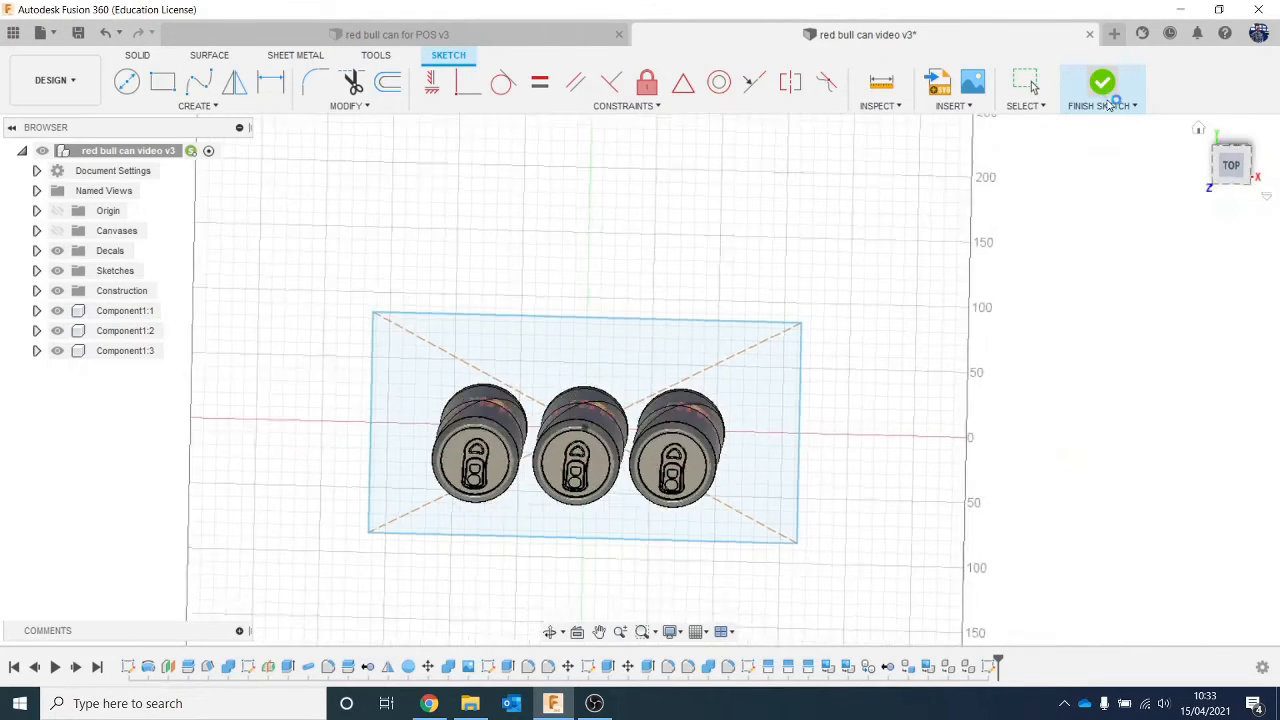
# Create a base flange from the rectangle profile as a new body, using the Card sheet metal rule with thickness on Side 1
pyautogui.click(199, 82)
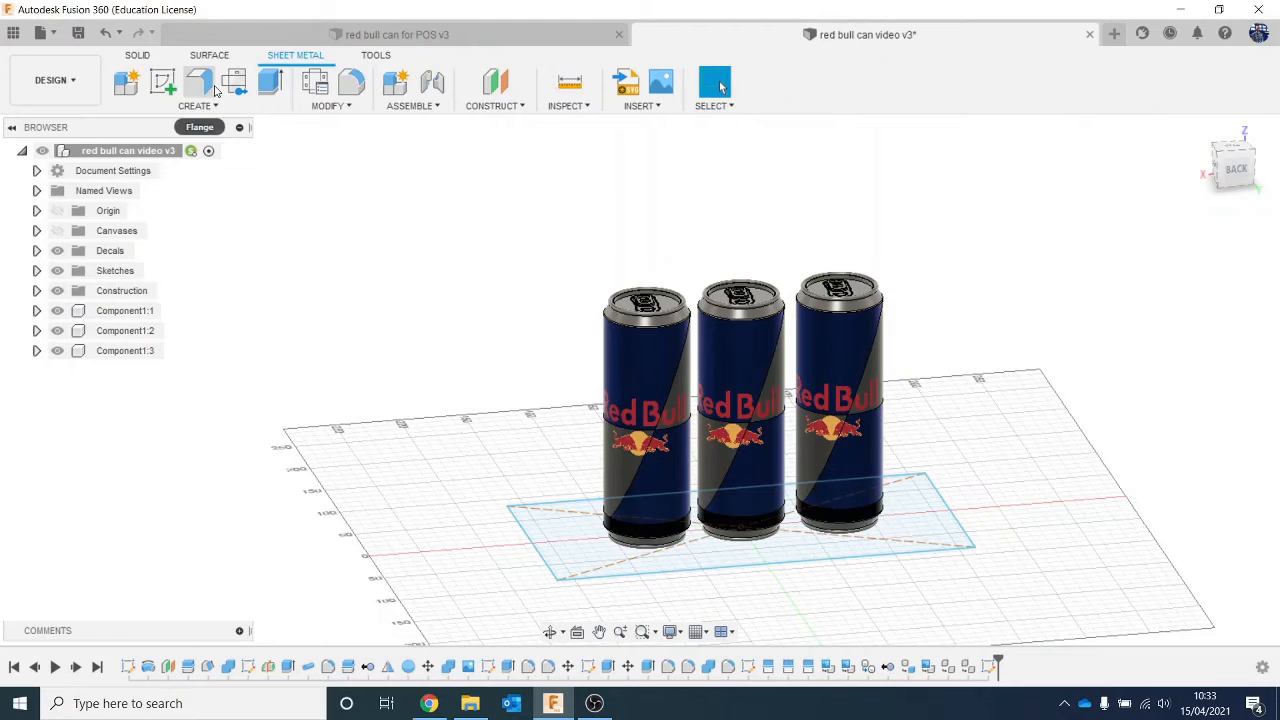
pyautogui.click(558, 547)
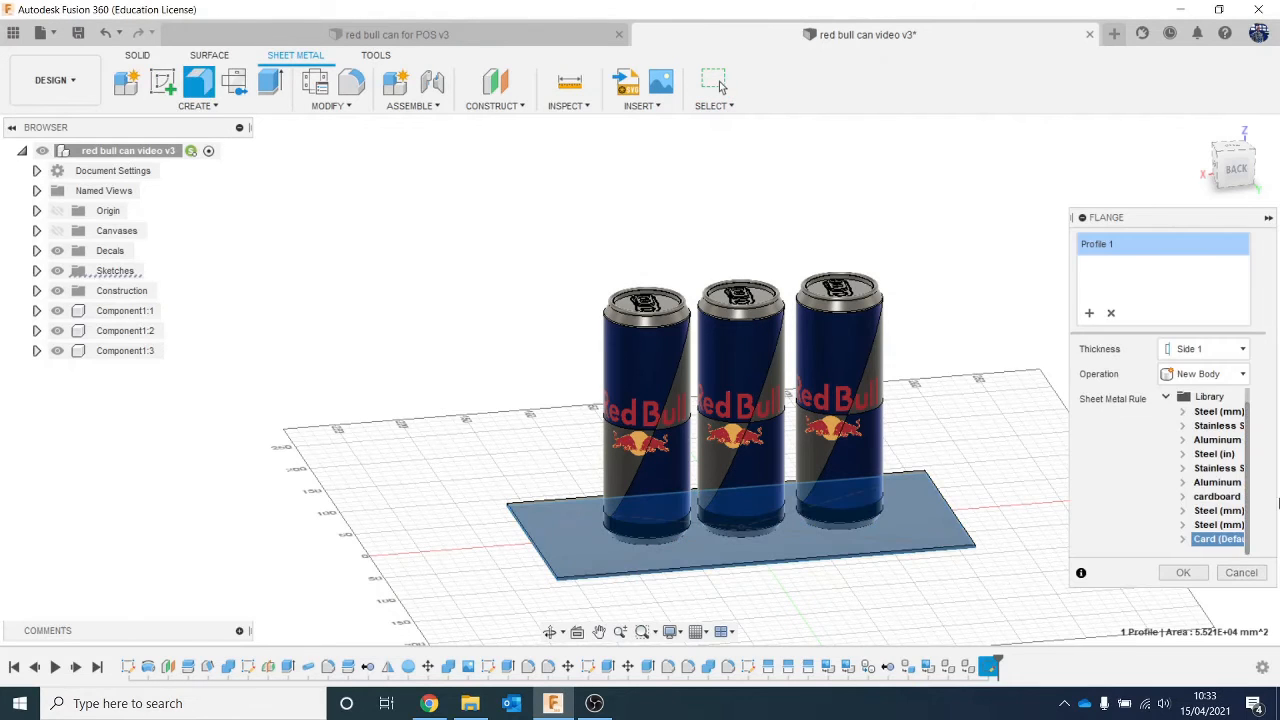
pyautogui.moveTo(1155, 219); pyautogui.dragTo(1030, 141)
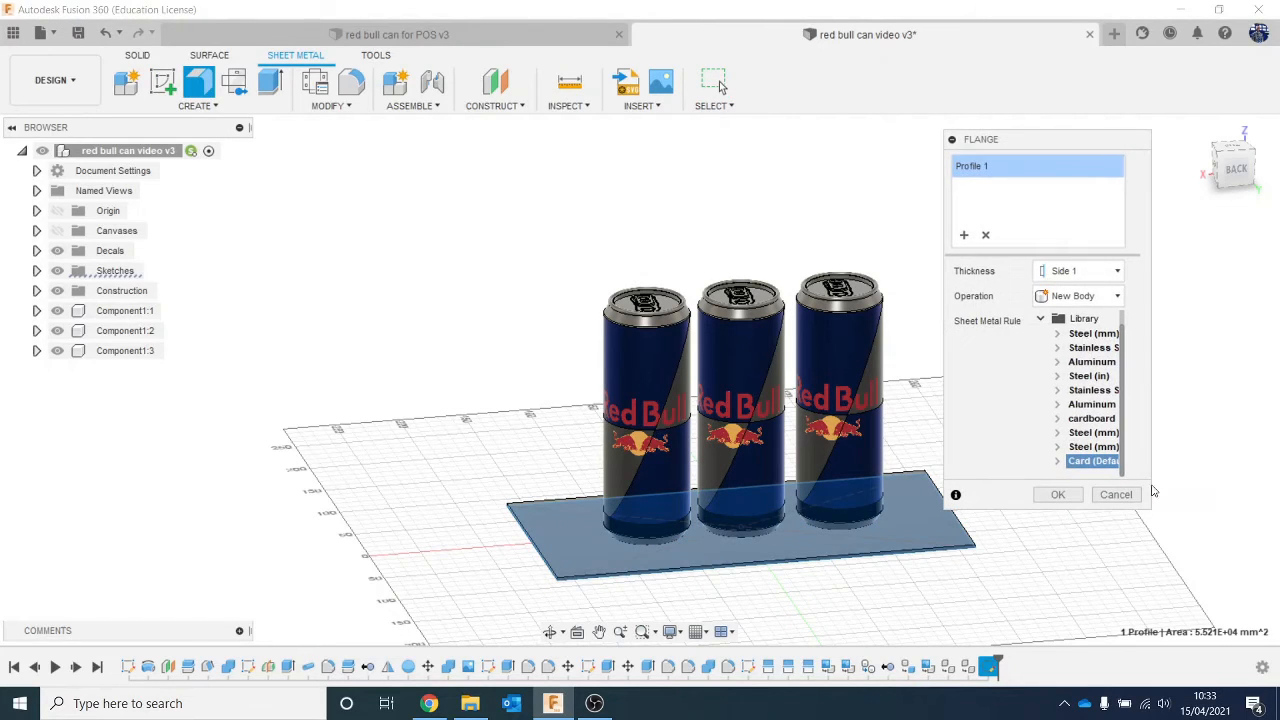
pyautogui.moveTo(1150, 506); pyautogui.dragTo(1234, 545)
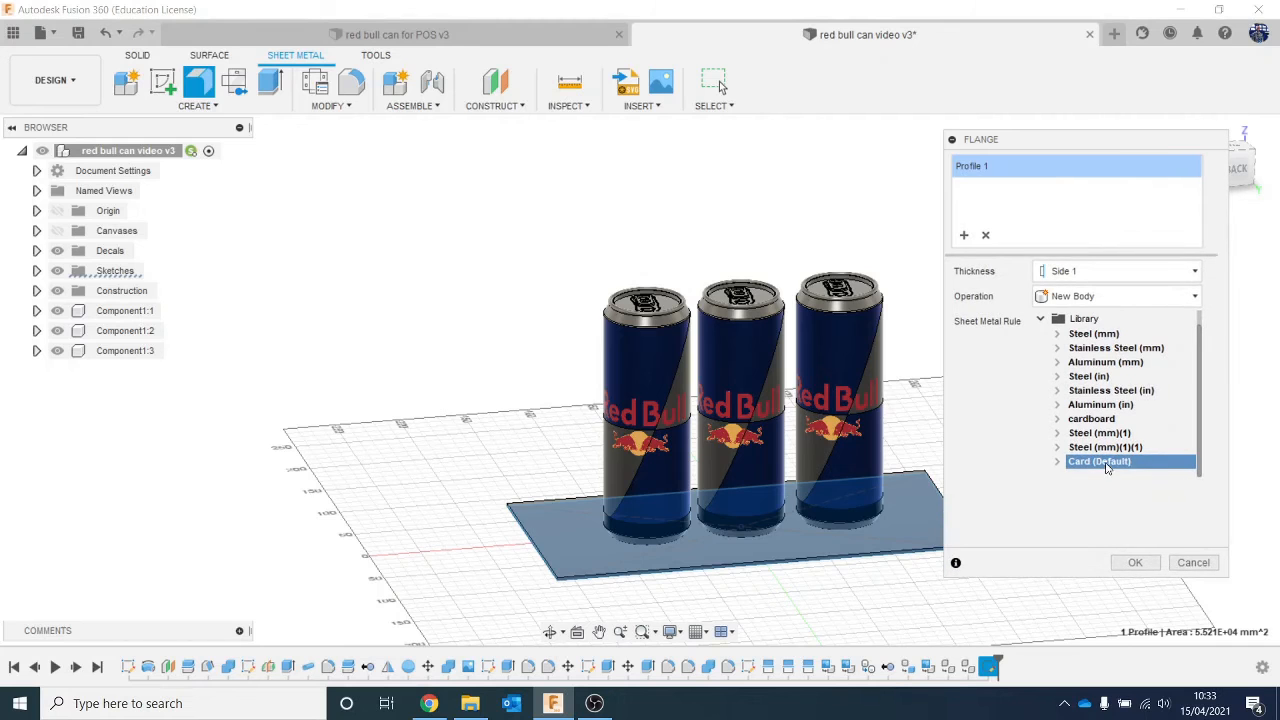
pyautogui.click(1137, 563)
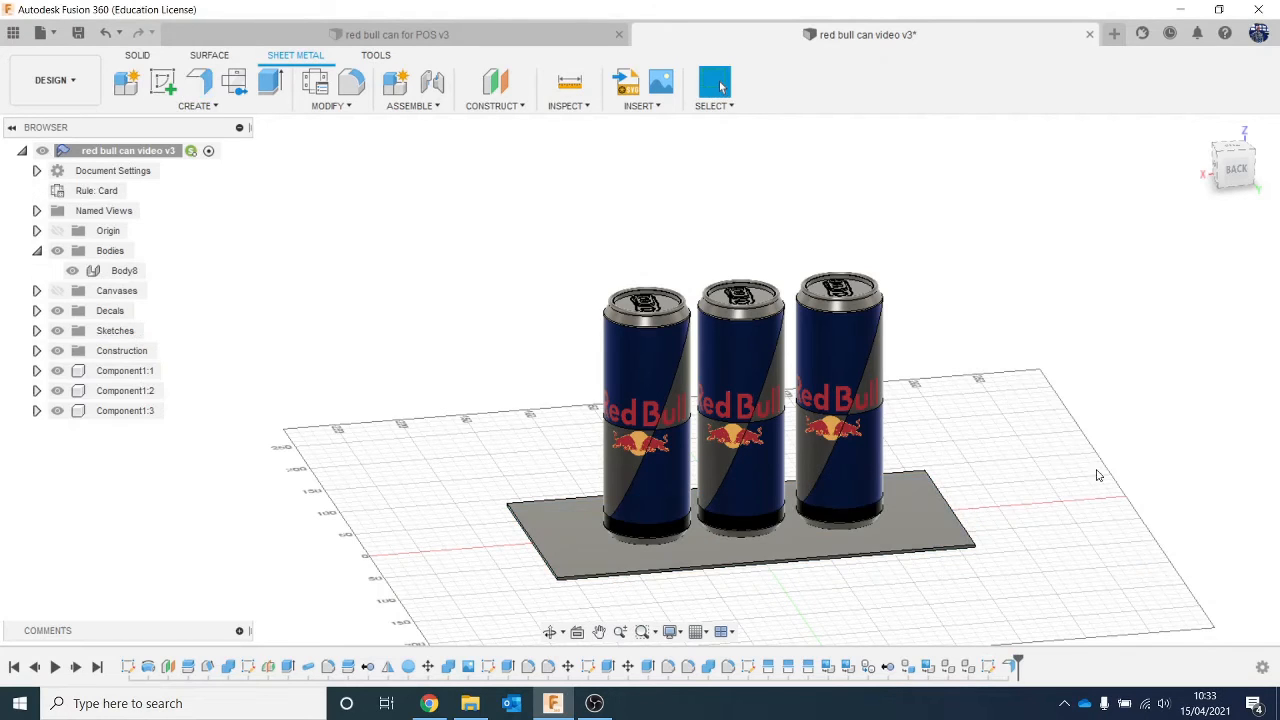
# Move the card base body slightly down along Z so it sits beneath the bottoms of the cans
pyautogui.click(1235, 186)
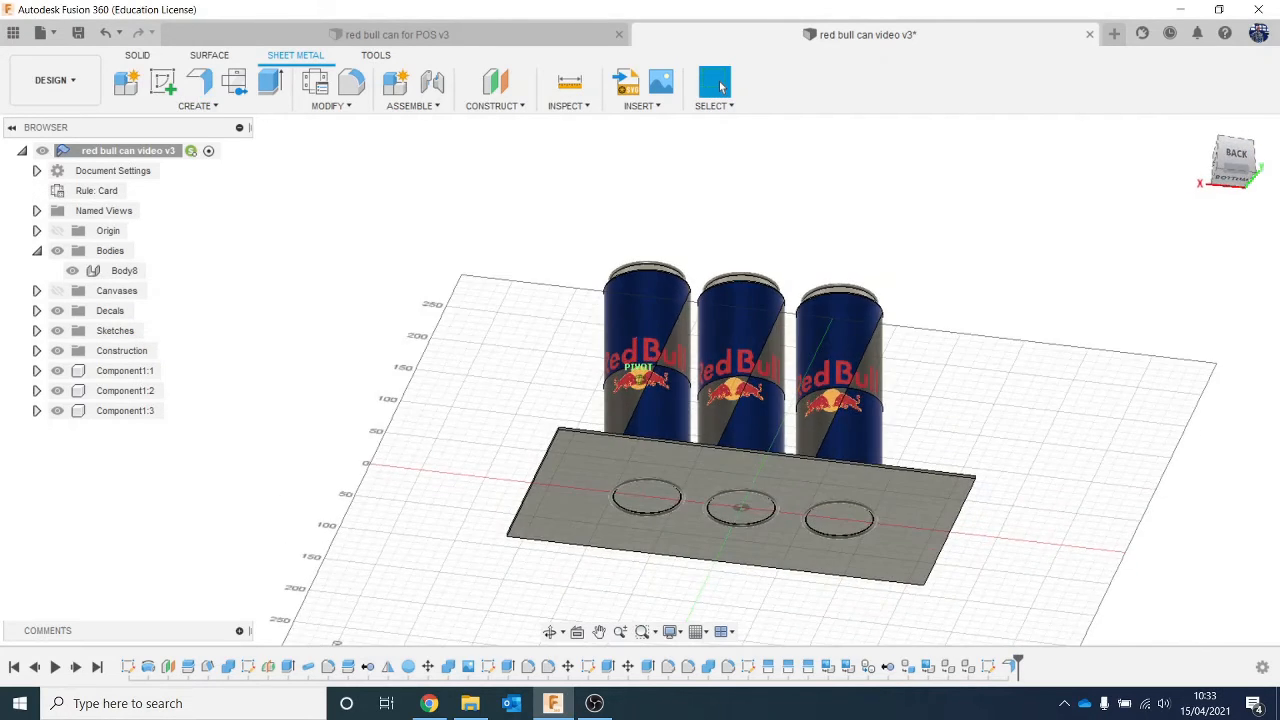
pyautogui.click(669, 521)
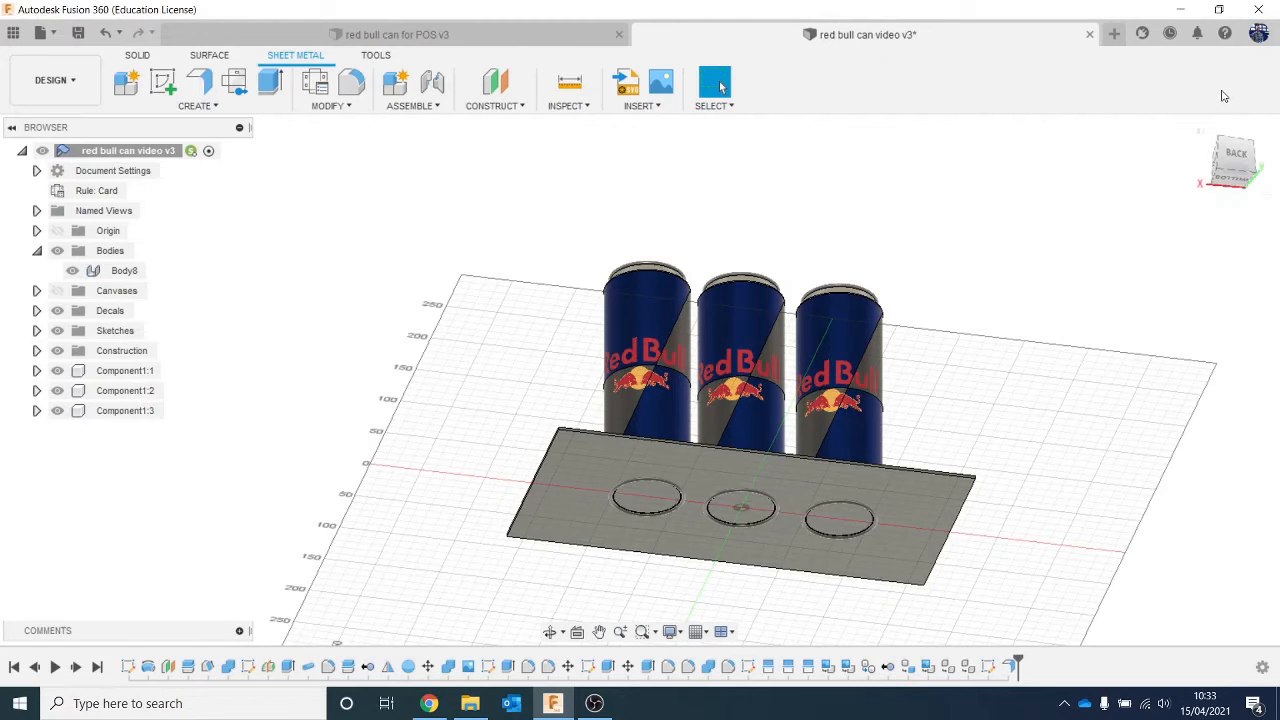
pyautogui.moveTo(1236, 163); pyautogui.dragTo(1093, 206)
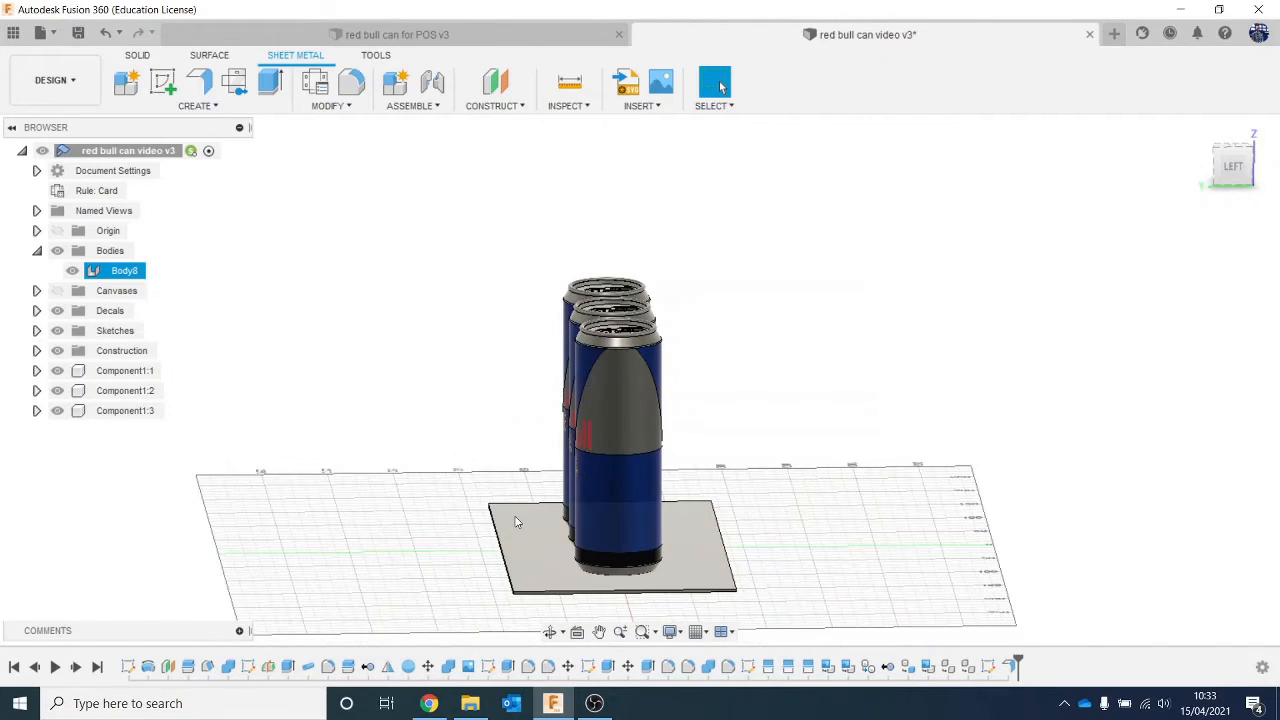
pyautogui.rightClick(127, 275)
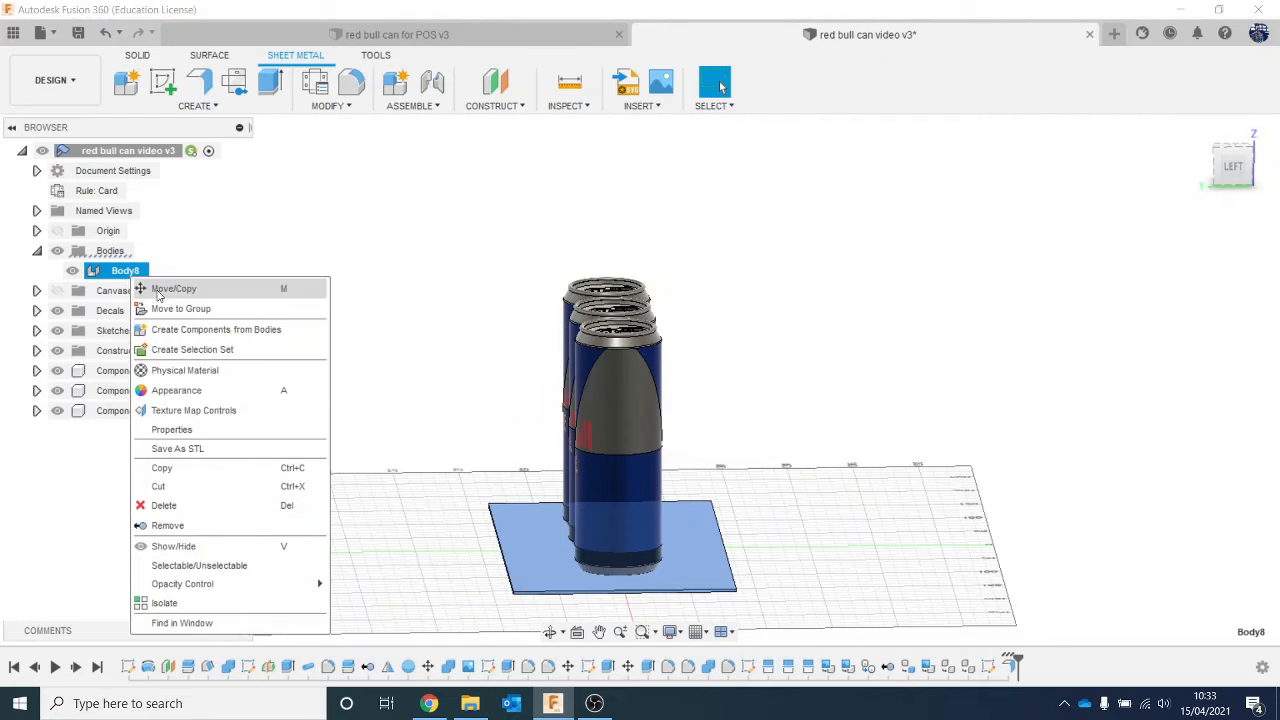
pyautogui.click(168, 289)
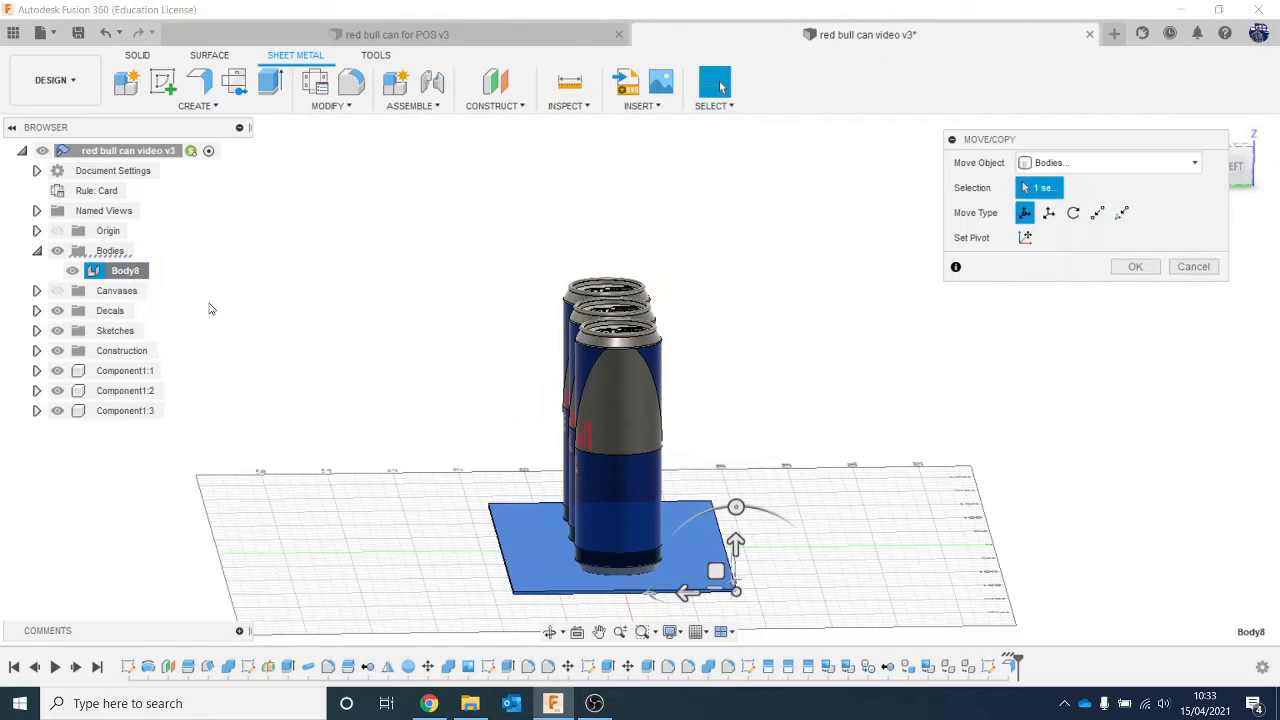
pyautogui.click(1236, 161)
pyautogui.moveTo(716, 484)
pyautogui.mouseDown()
pyautogui.moveTo(717, 505)
pyautogui.moveTo(718, 492)
pyautogui.mouseUp()
pyautogui.click(1134, 443)
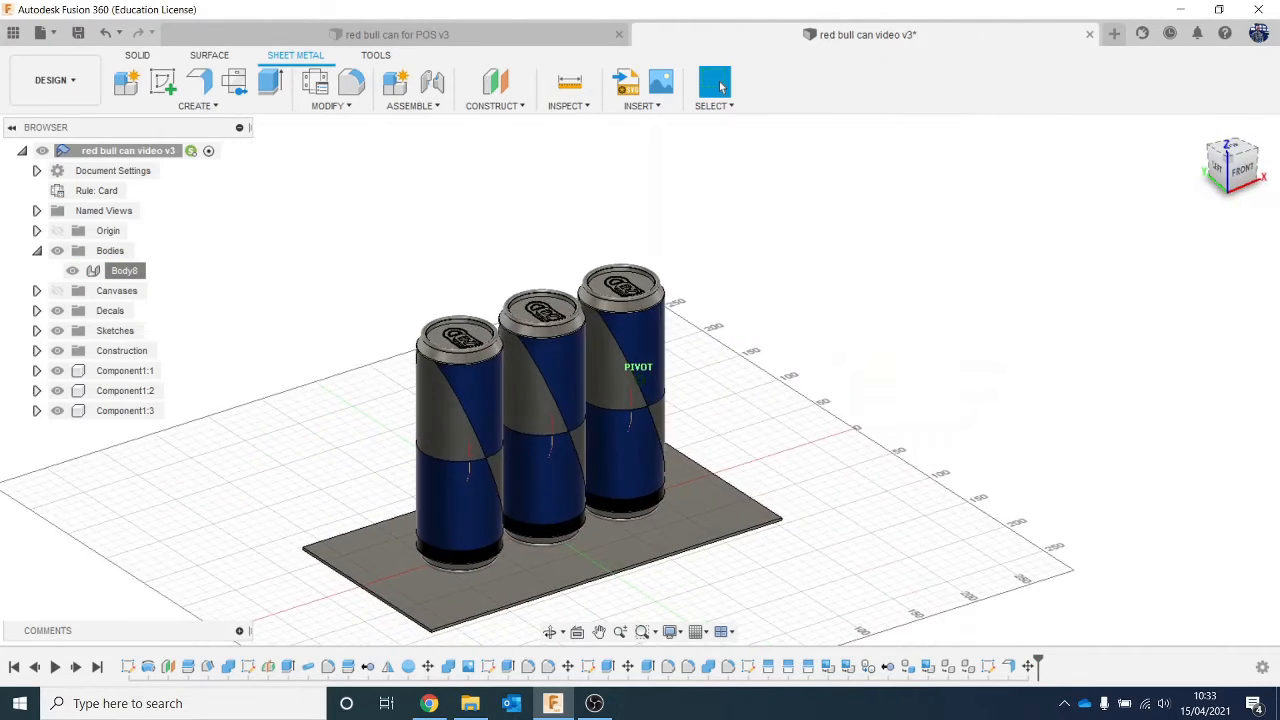
# Add 90-degree upright flanges of about 38.8 mm along the base's front long edge and both short edges
pyautogui.moveTo(1232, 166)
pyautogui.mouseDown()
pyautogui.moveTo(1195, 166)
pyautogui.moveTo(1218, 154)
pyautogui.mouseUp()
pyautogui.moveTo(1174, 357); pyautogui.dragTo(1109, 309, button='middle')
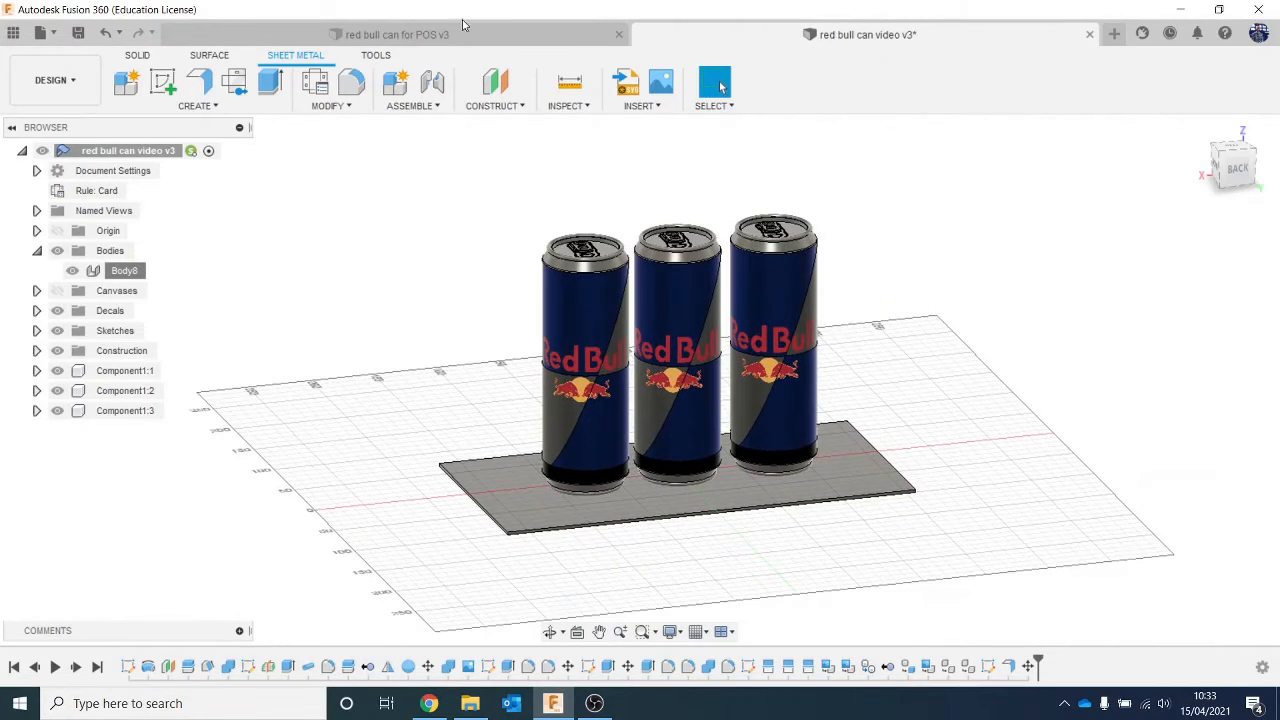
pyautogui.click(202, 85)
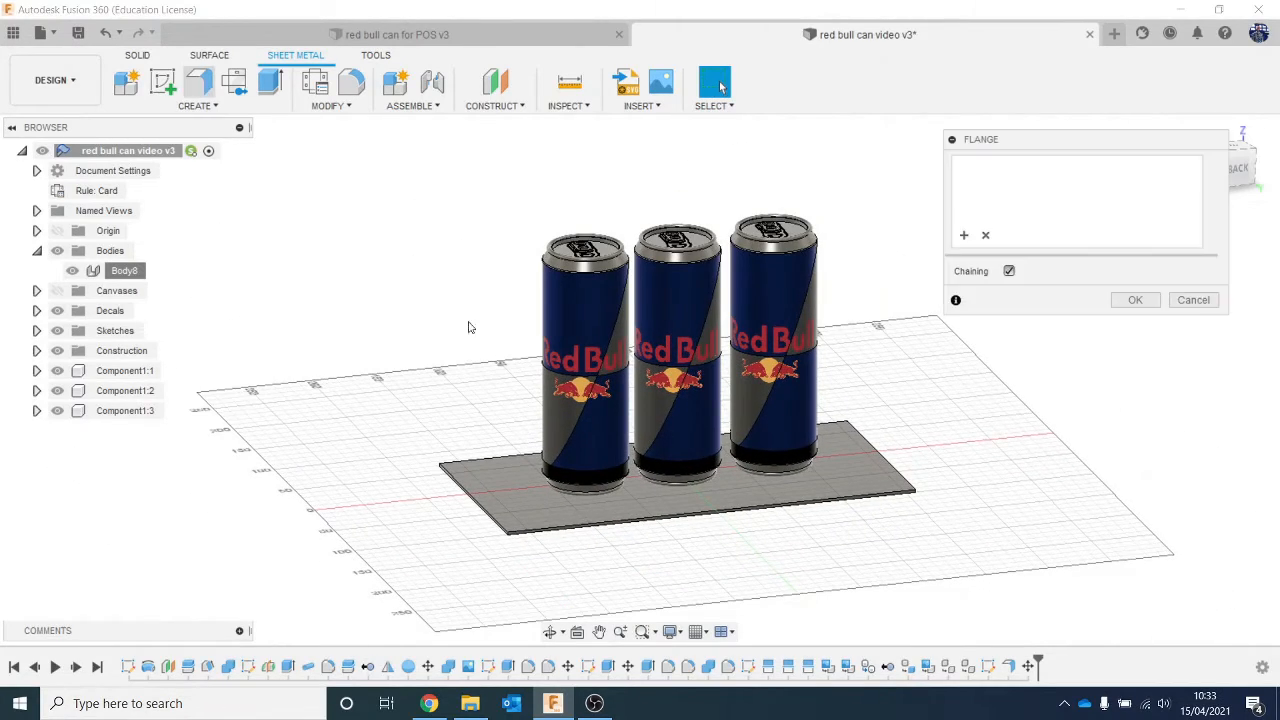
pyautogui.click(698, 514)
pyautogui.moveTo(709, 495); pyautogui.dragTo(715, 445)
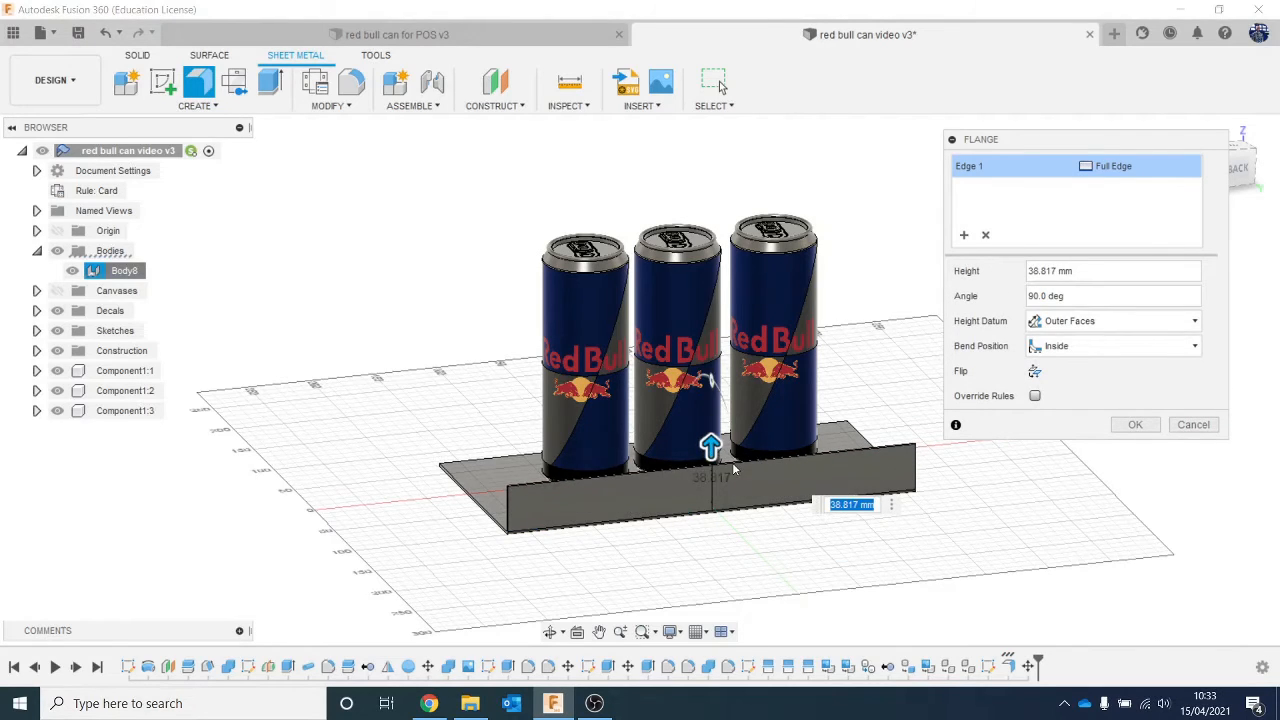
pyautogui.click(466, 489)
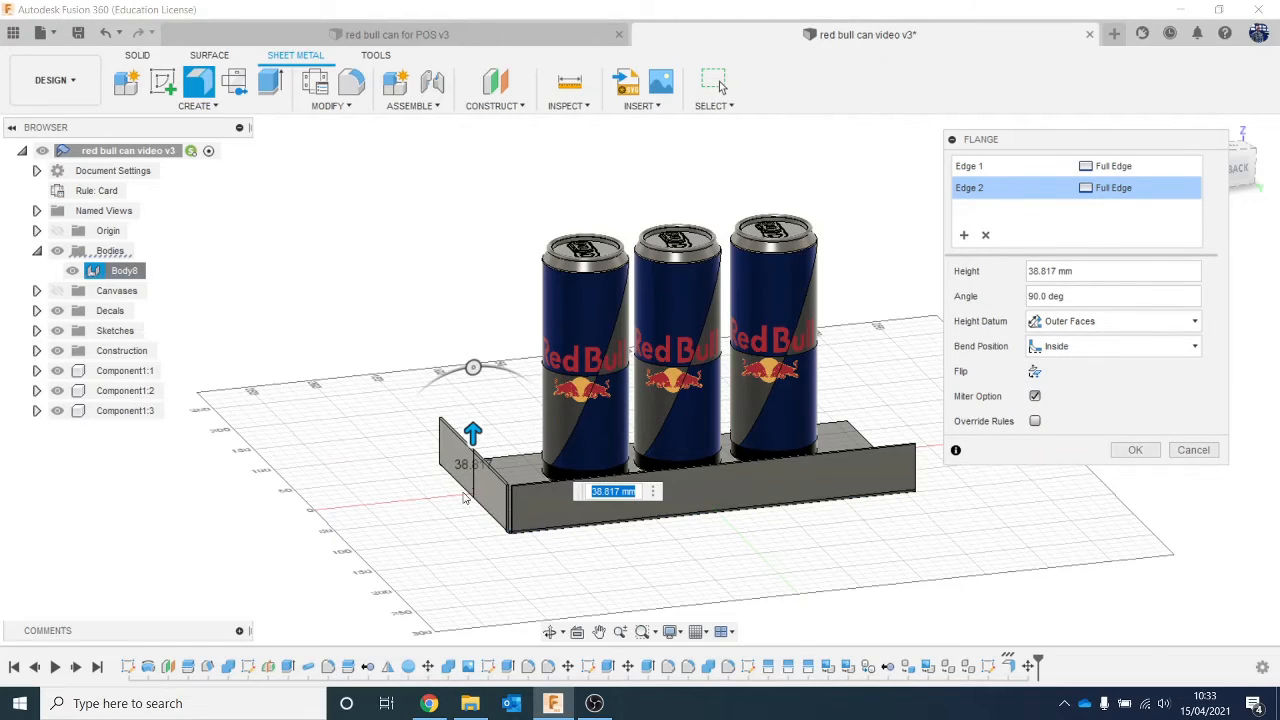
pyautogui.click(858, 426)
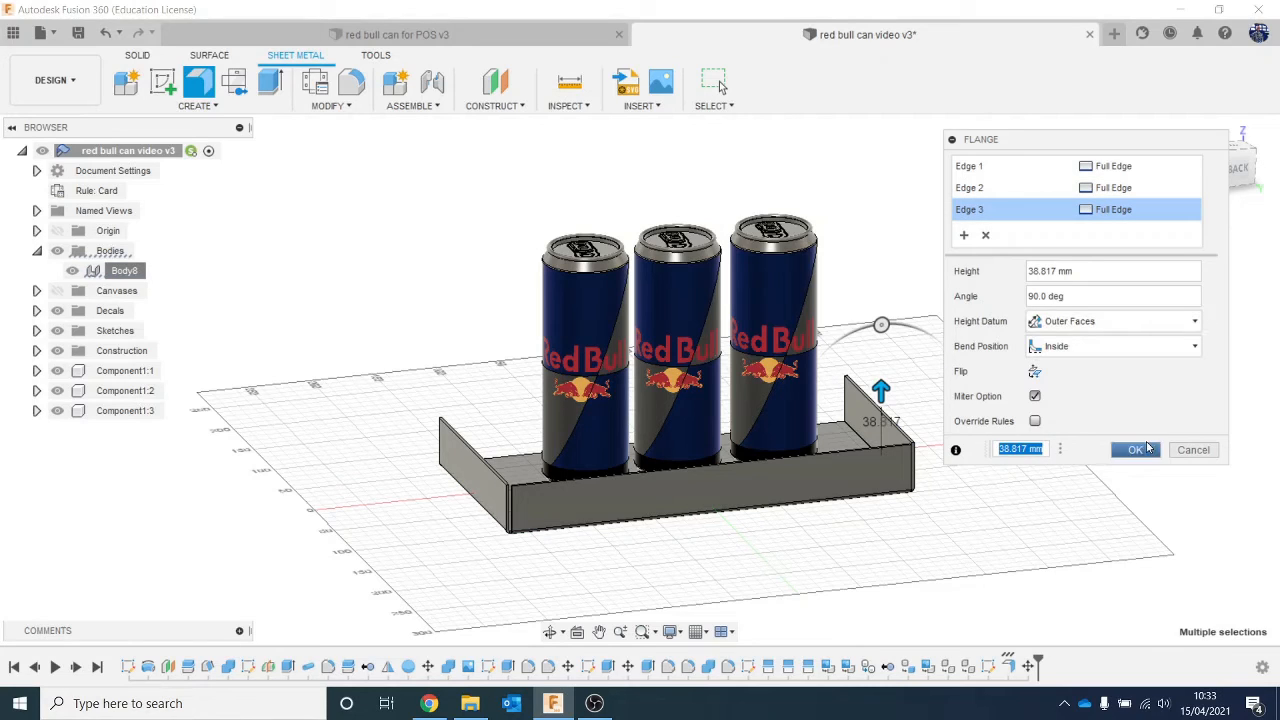
pyautogui.click(1135, 449)
pyautogui.moveTo(1237, 175)
pyautogui.mouseDown()
pyautogui.moveTo(1245, 200)
pyautogui.moveTo(1150, 200)
pyautogui.mouseUp()
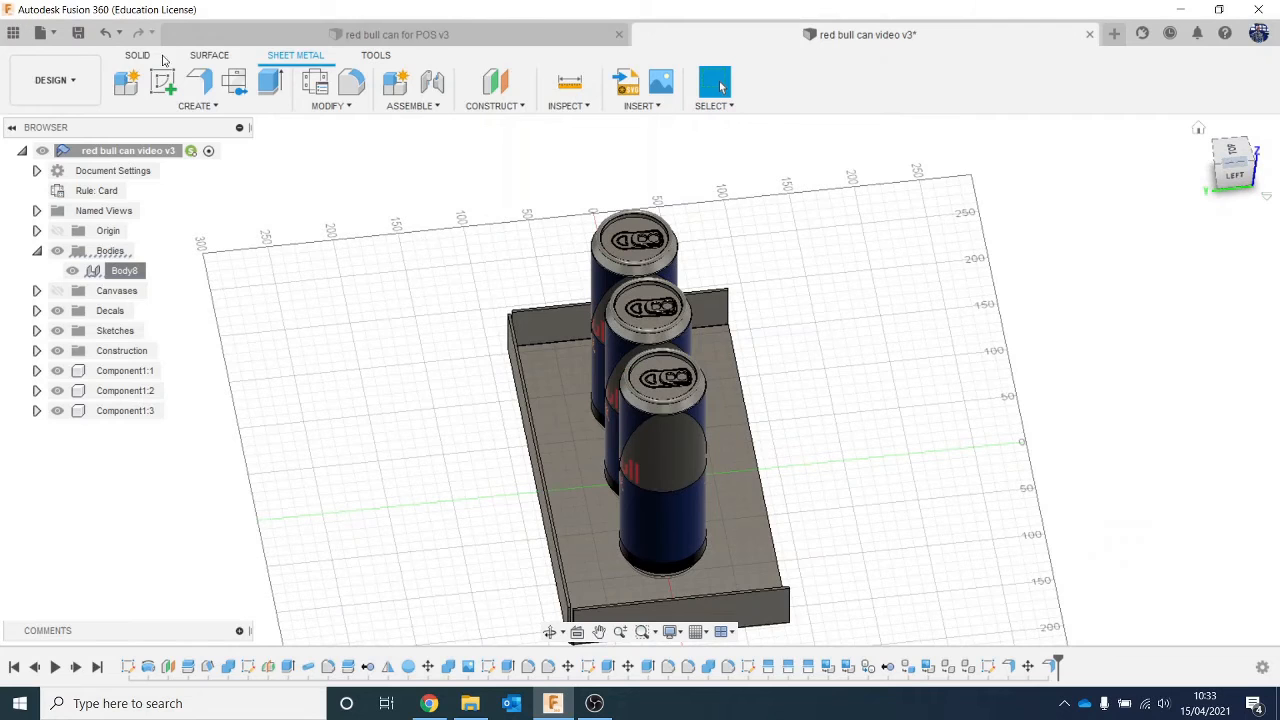
pyautogui.click(198, 82)
pyautogui.scroll(3, 558, 360)
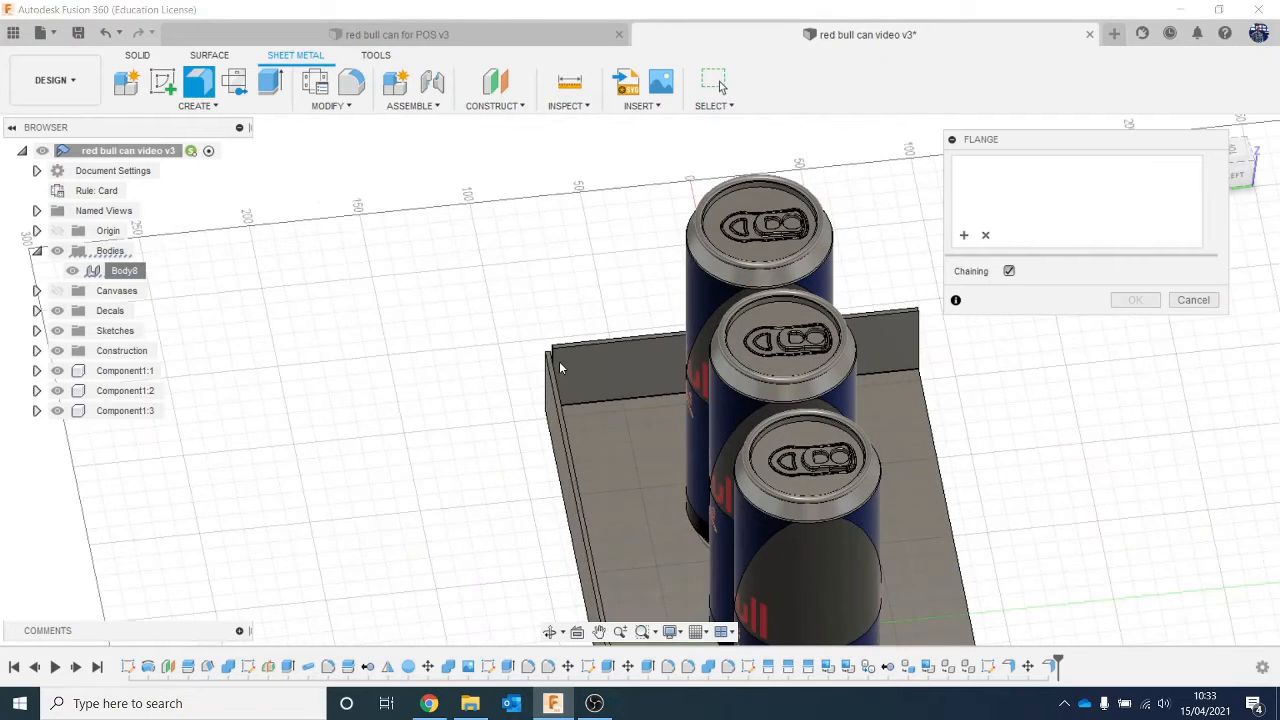
pyautogui.click(554, 356)
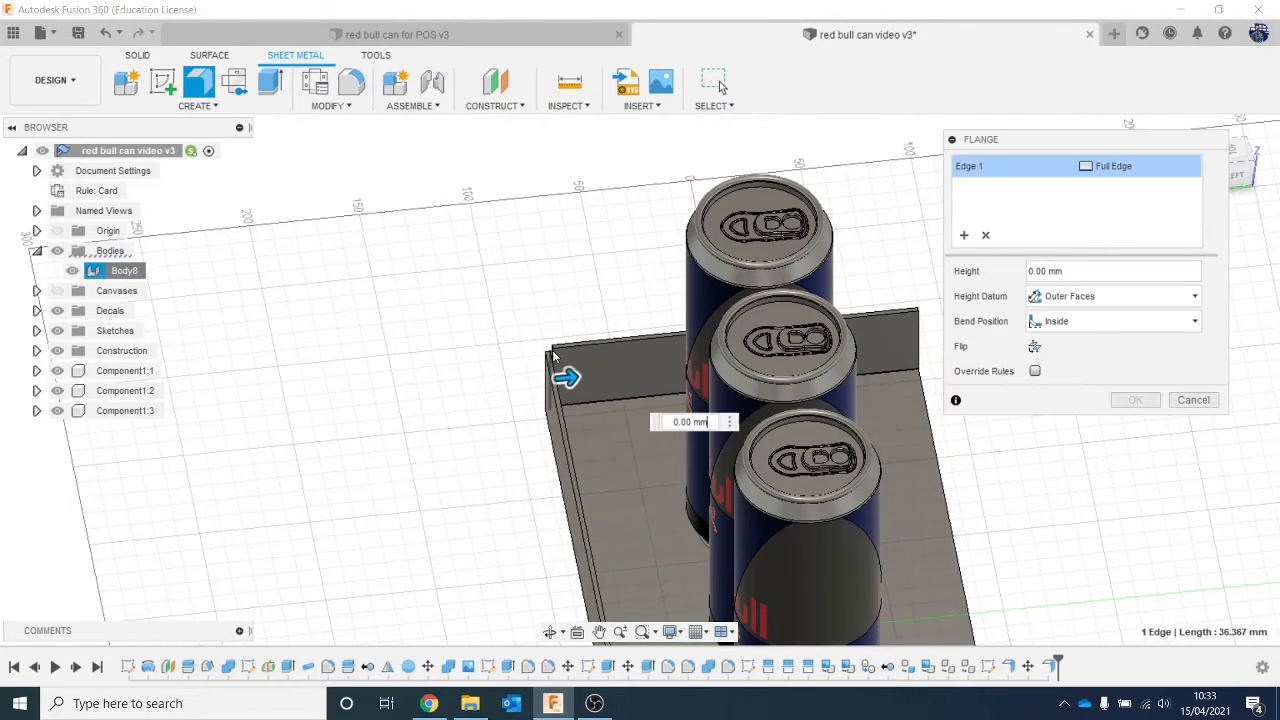
pyautogui.click(1193, 399)
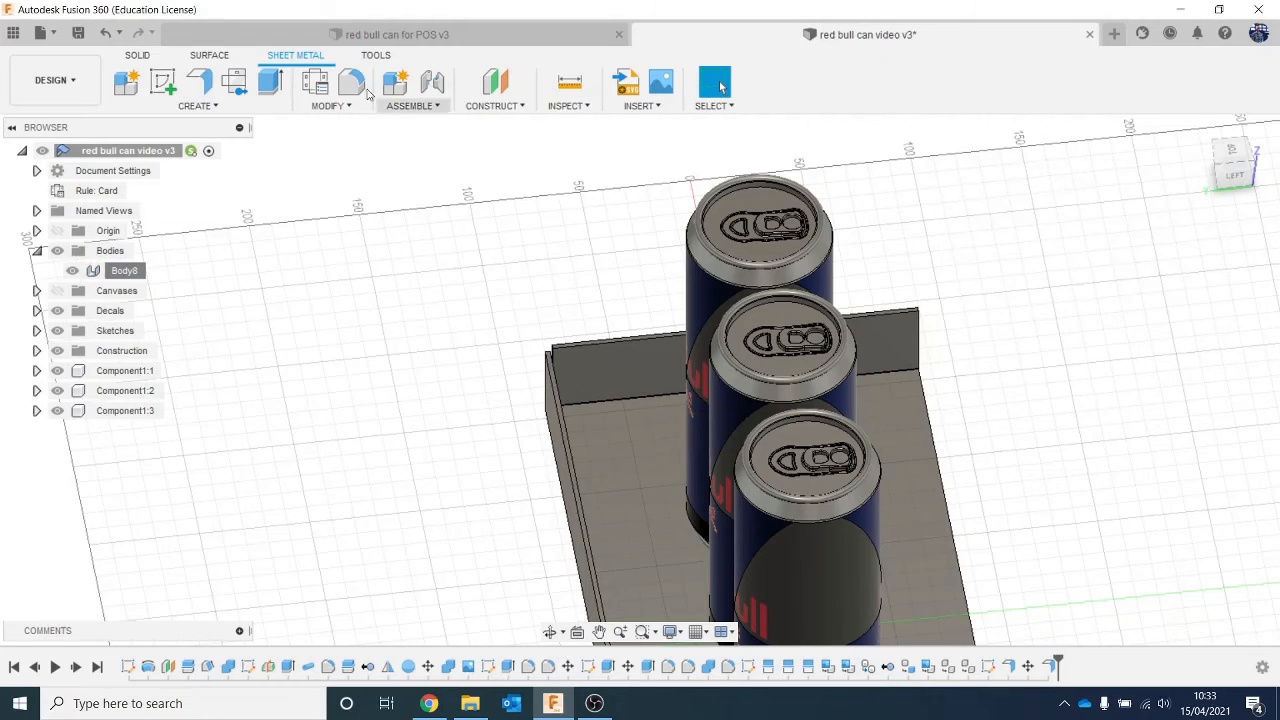
# Add 90-degree corner tabs about 49 mm long to the front vertical edges of both end flanges, folded along the front wall
pyautogui.click(218, 83)
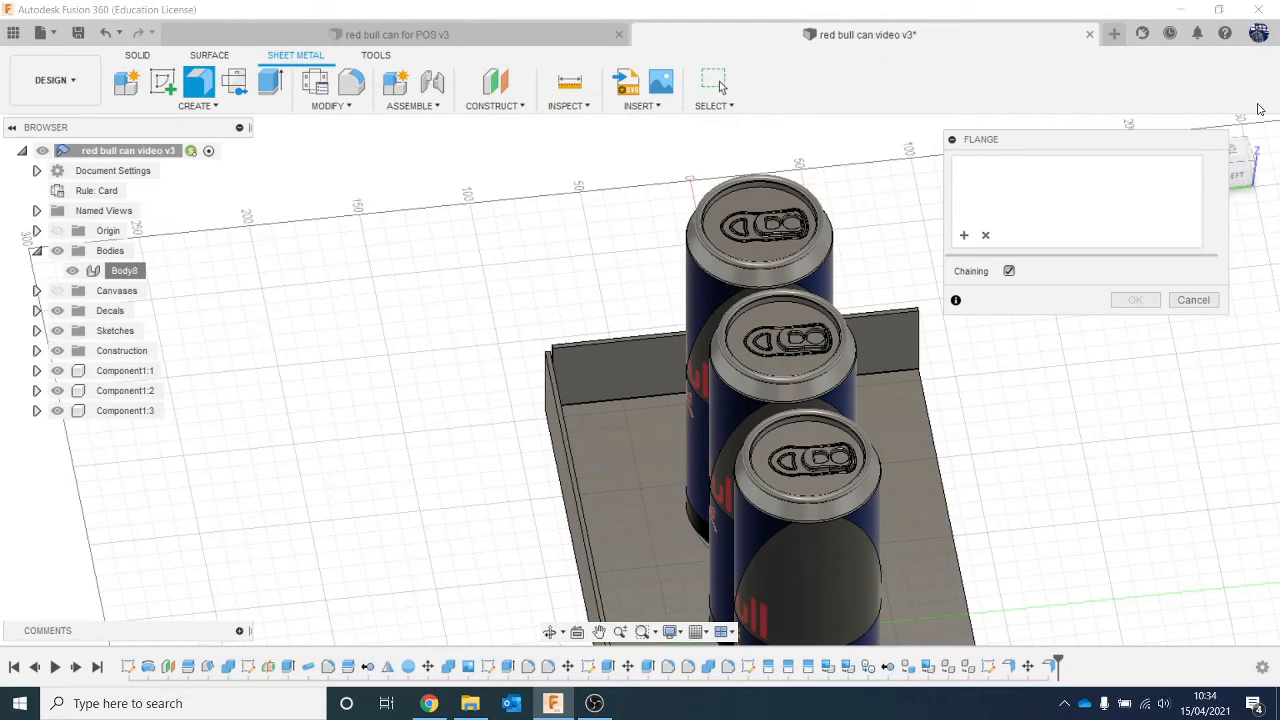
pyautogui.moveTo(1237, 168); pyautogui.dragTo(1181, 175)
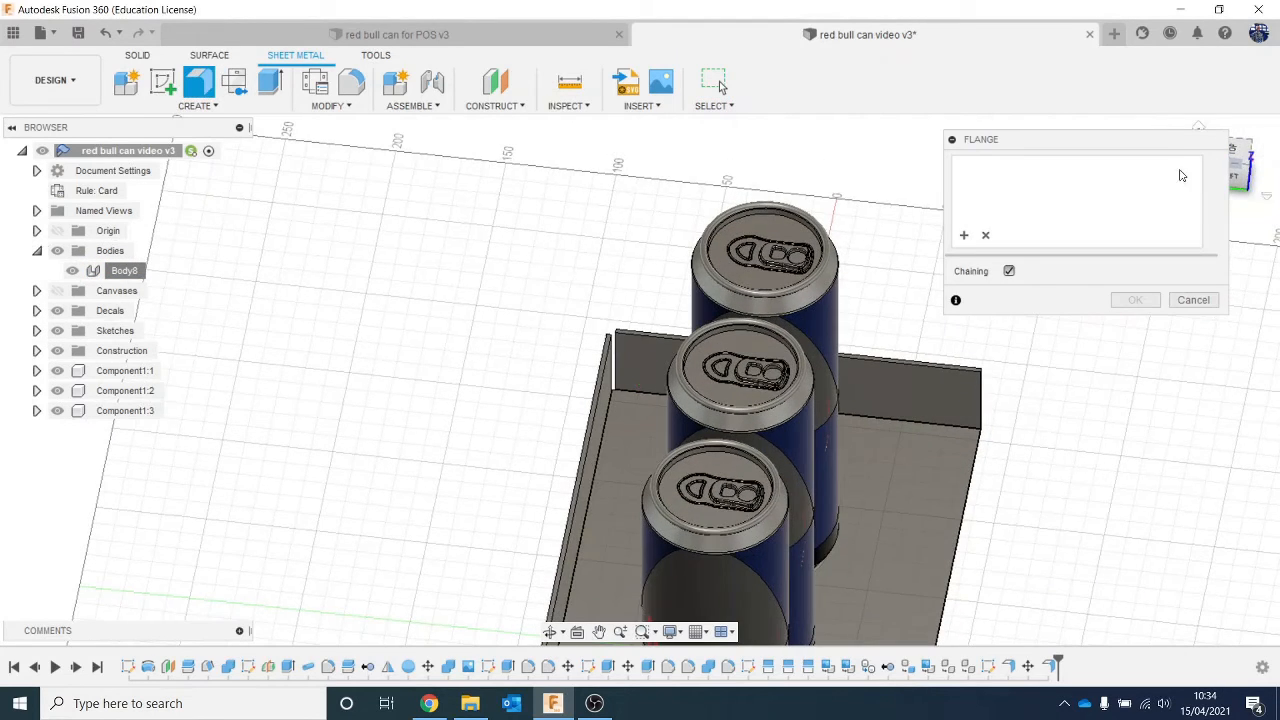
pyautogui.click(617, 368)
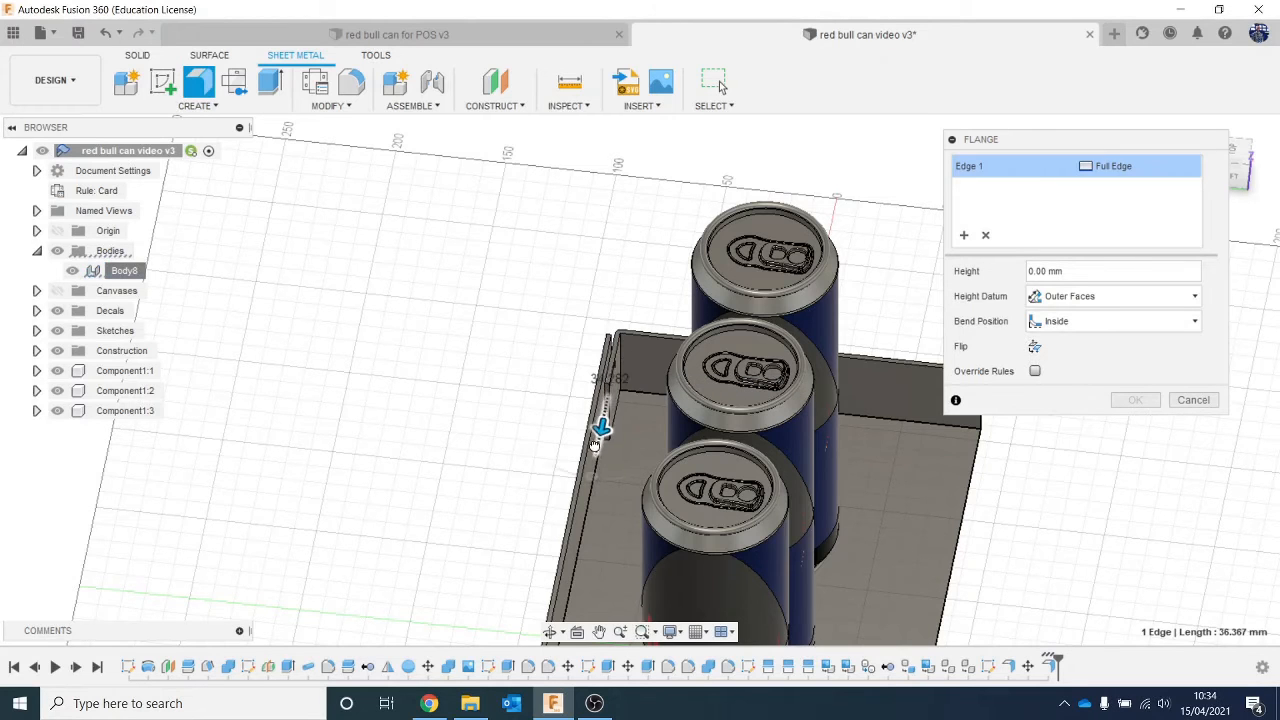
pyautogui.moveTo(595, 446); pyautogui.dragTo(591, 468)
pyautogui.moveTo(573, 464); pyautogui.dragTo(573, 97, button='middle')
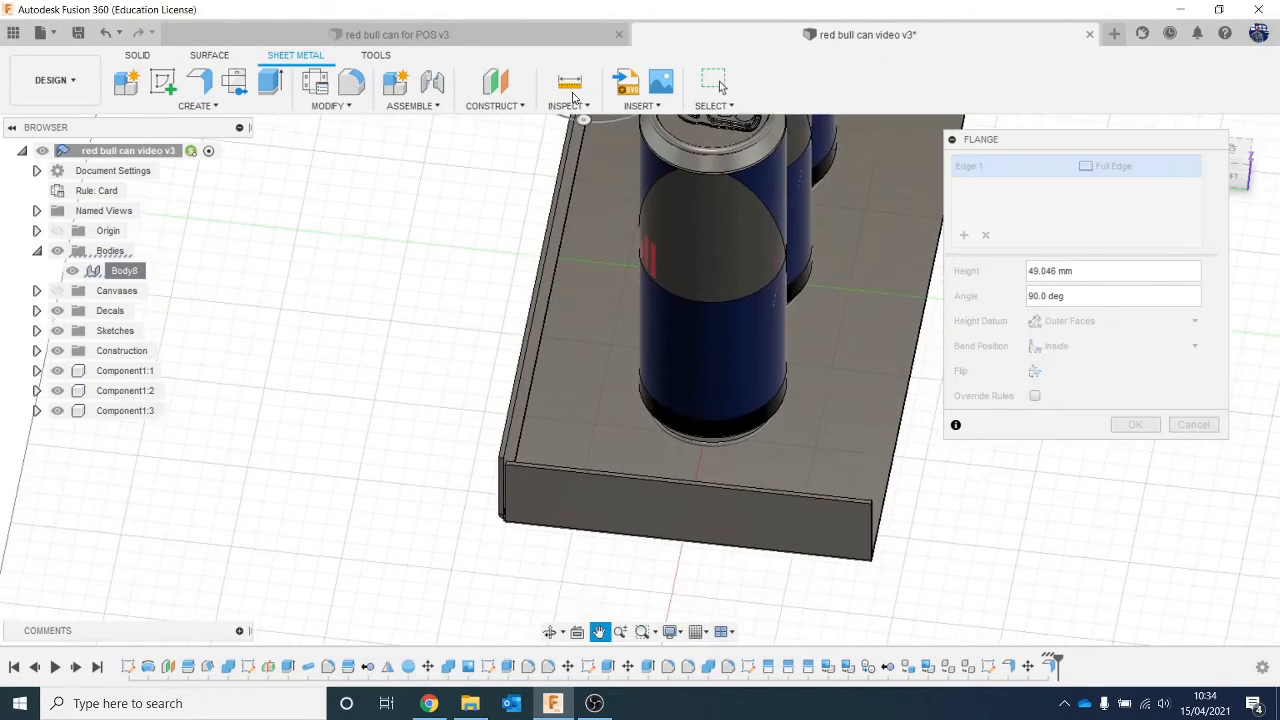
pyautogui.moveTo(1240, 166); pyautogui.dragTo(1145, 225)
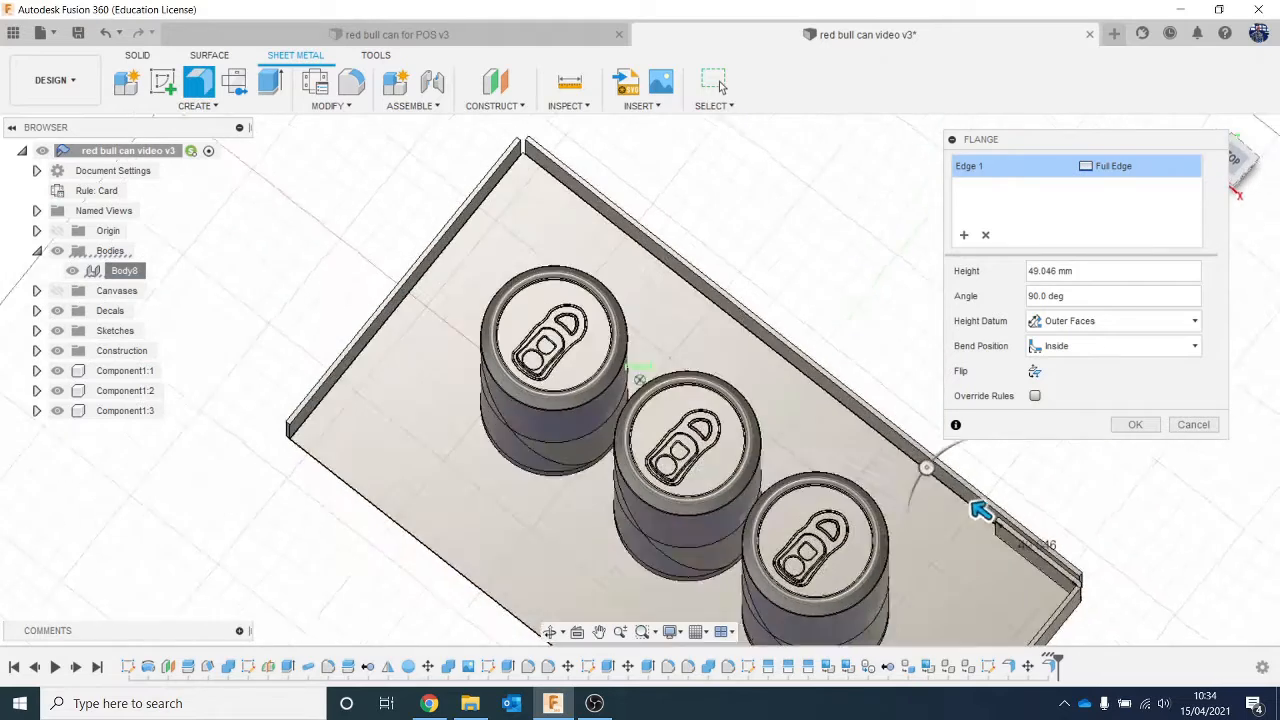
pyautogui.keyDown('shift'); pyautogui.moveTo(830, 175); pyautogui.dragTo(780, 126, button='middle'); pyautogui.keyUp('shift')
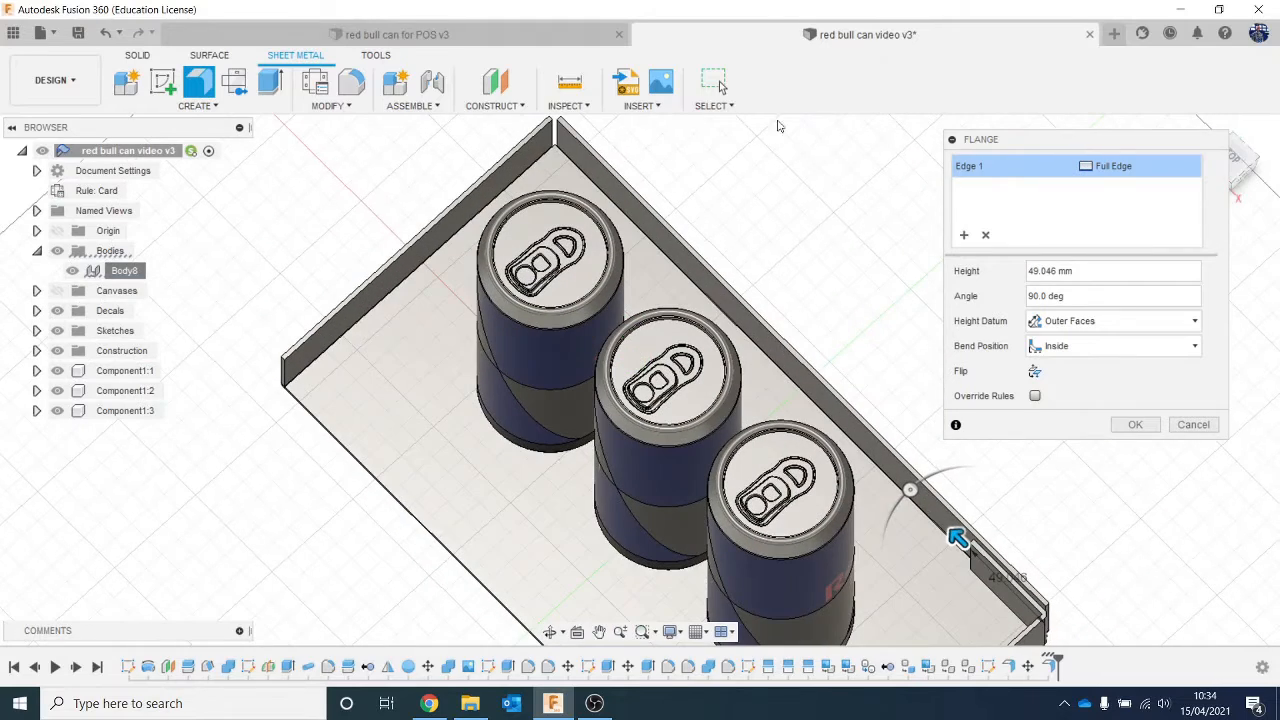
pyautogui.click(555, 133)
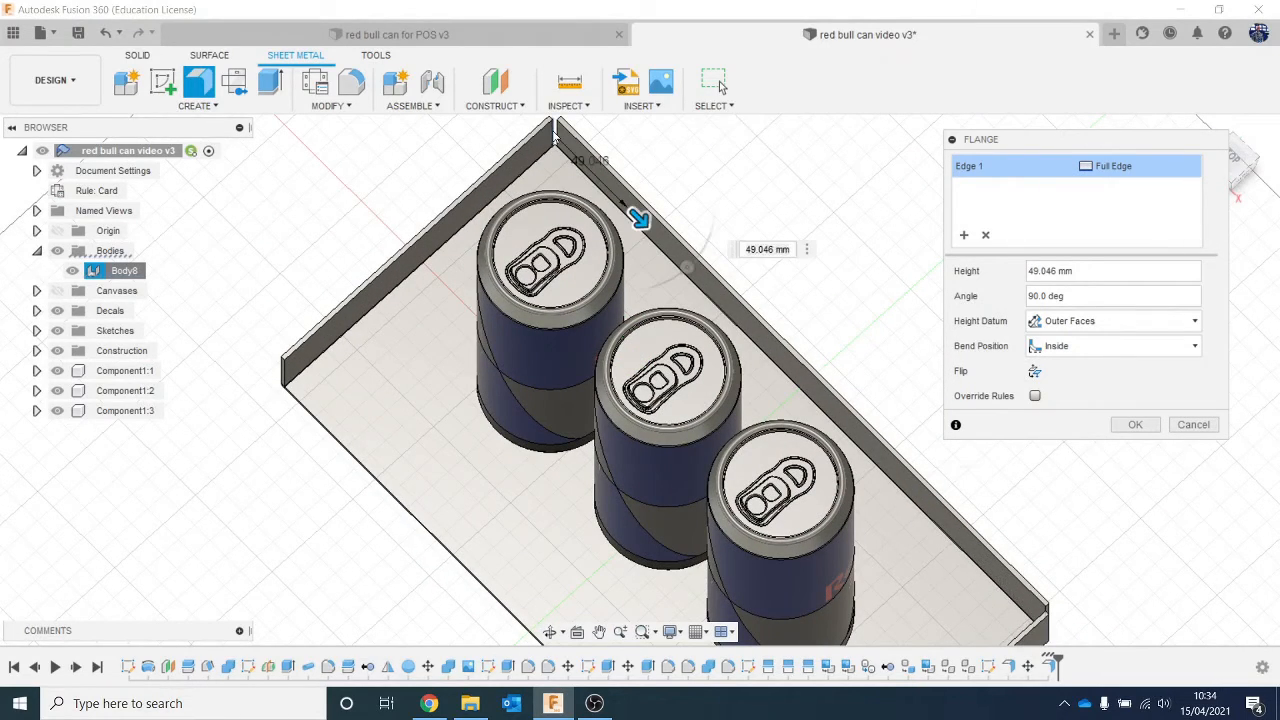
pyautogui.click(555, 135)
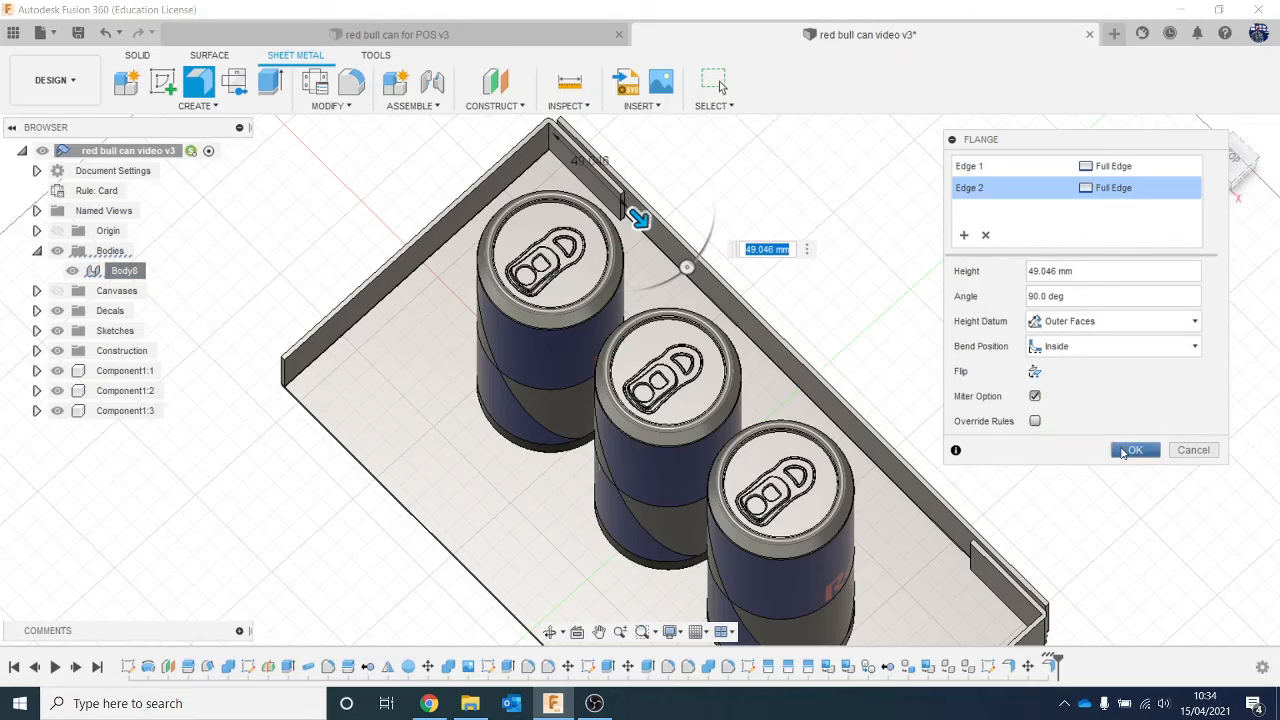
pyautogui.click(1131, 450)
pyautogui.moveTo(1228, 193); pyautogui.dragTo(1143, 185)
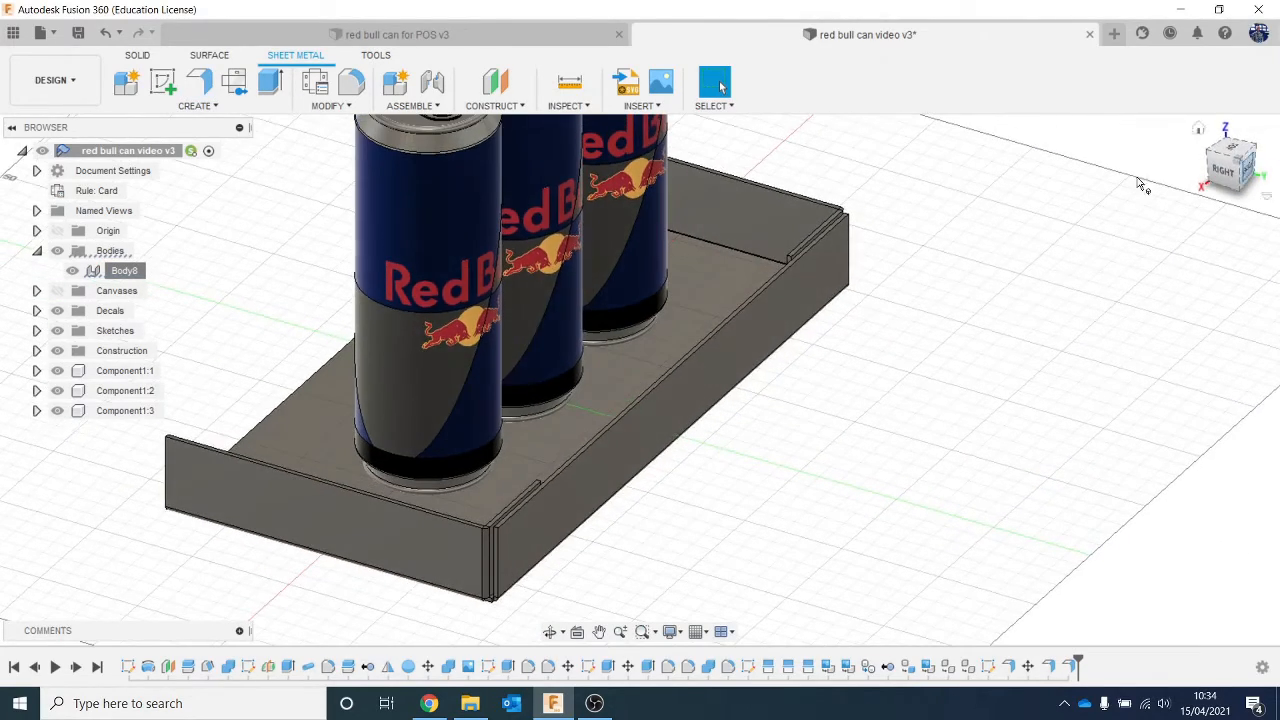
pyautogui.click(205, 88)
pyautogui.click(290, 402)
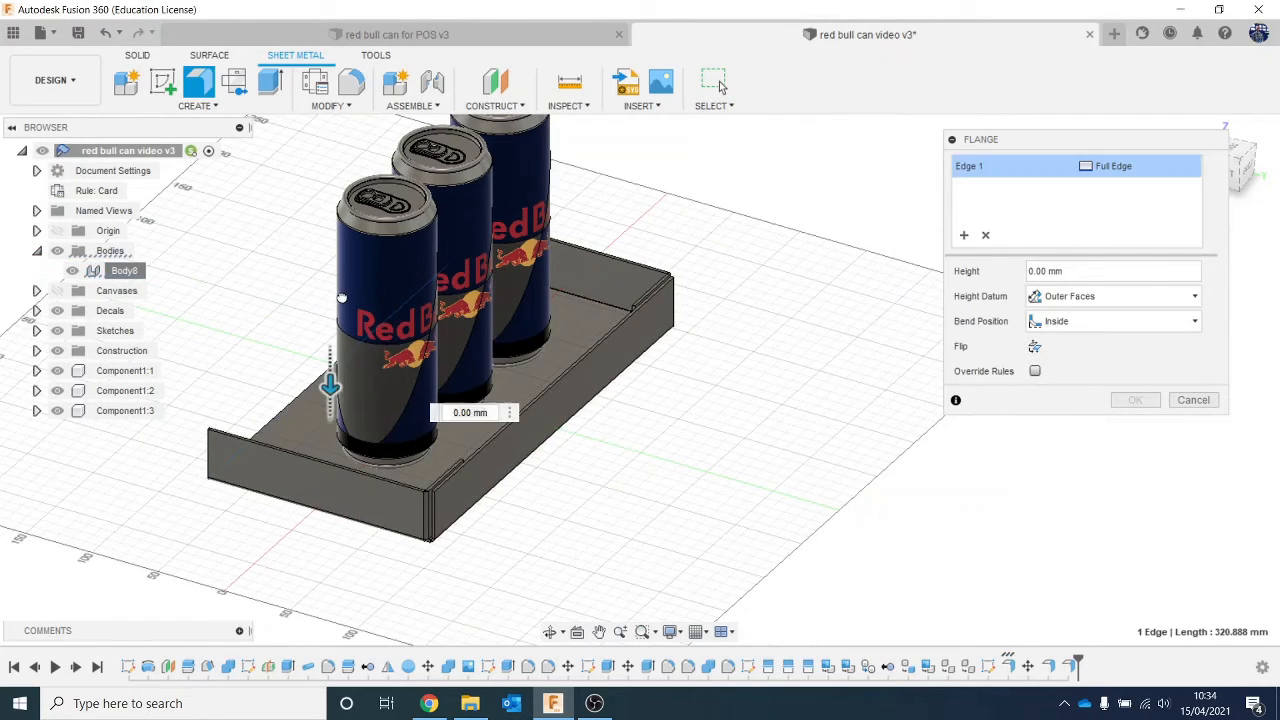
pyautogui.moveTo(327, 378); pyautogui.dragTo(329, 348)
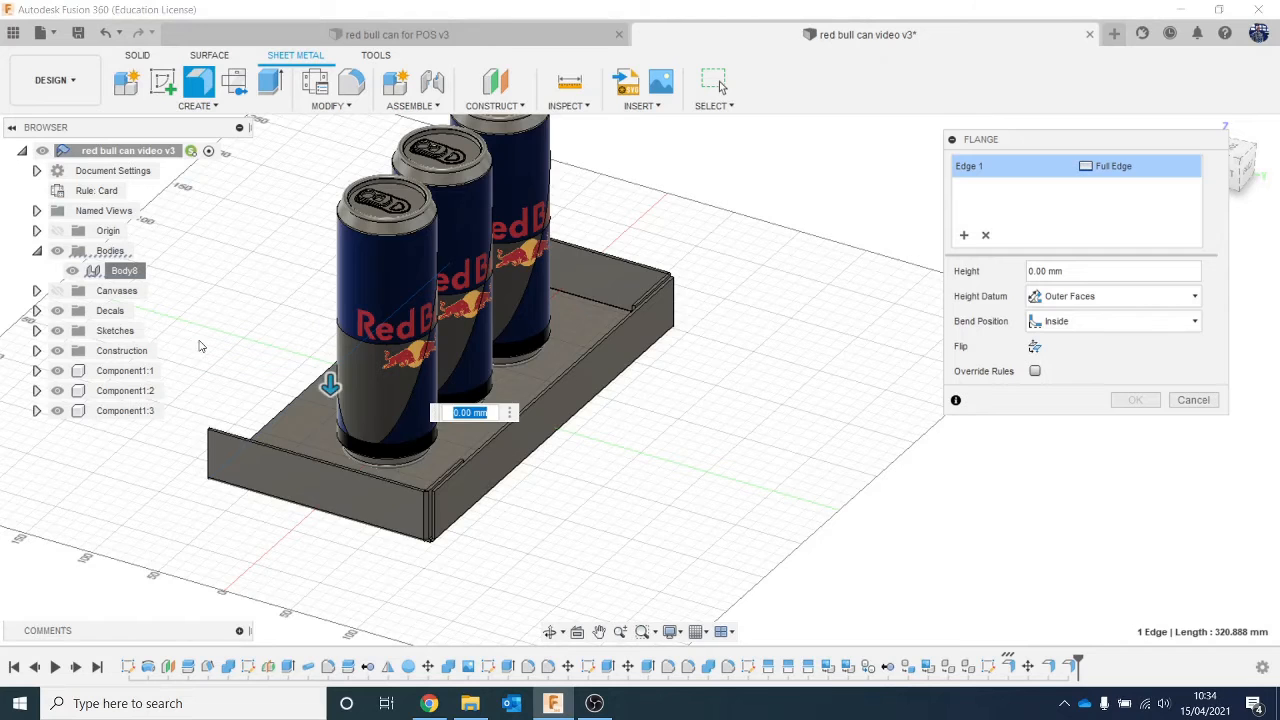
pyautogui.scroll(3, 320, 347)
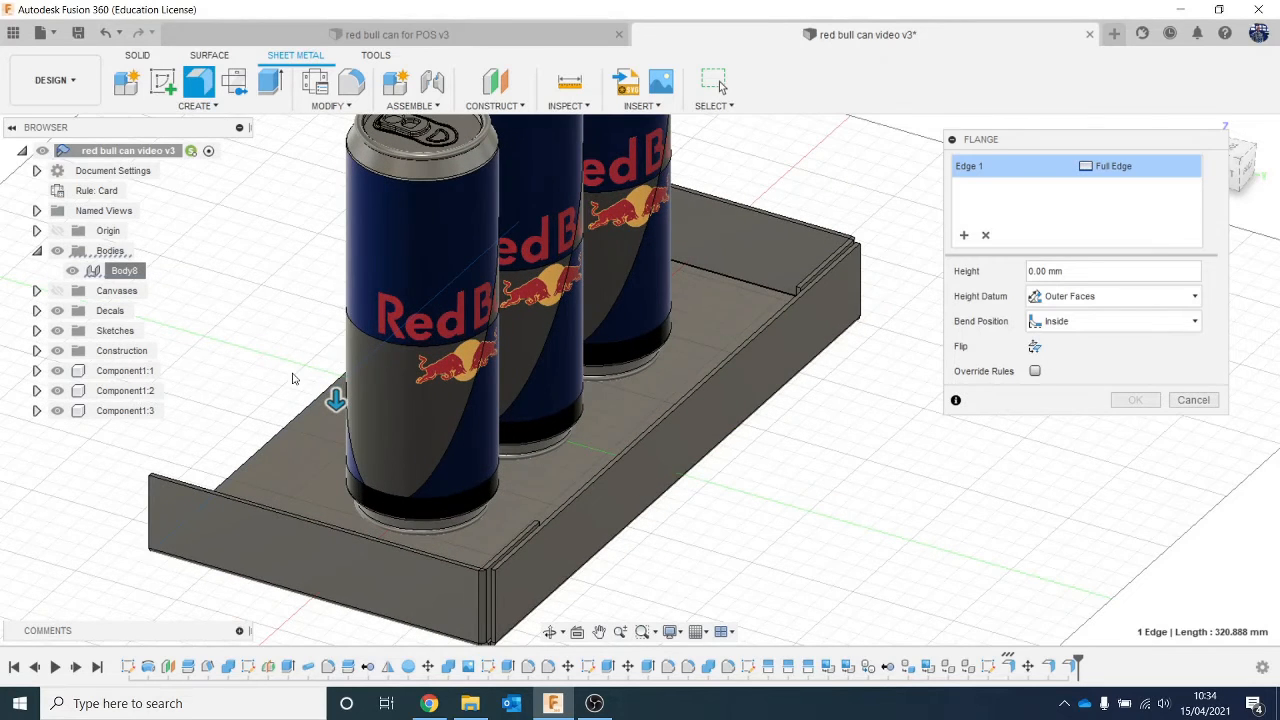
pyautogui.click(1192, 400)
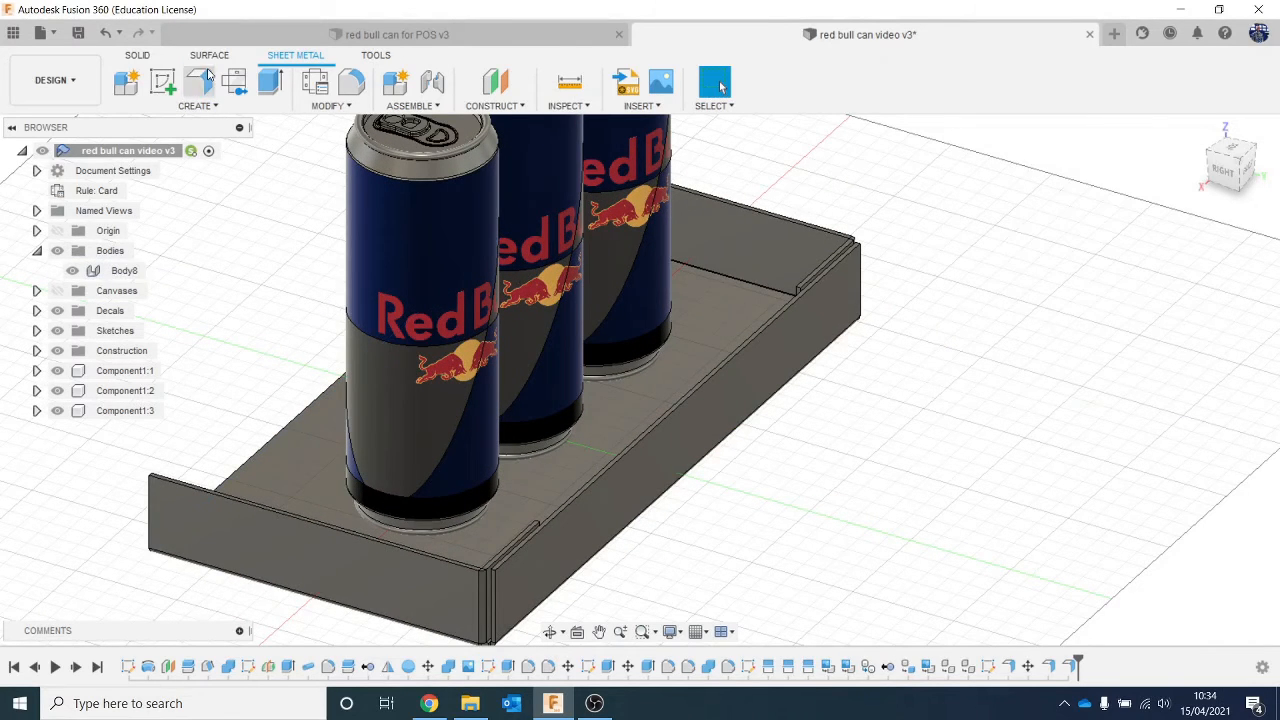
# Add a 90-degree upright back panel flange about 205.4 mm high along the base's rear long edge, rising above the cans
pyautogui.click(207, 78)
pyautogui.click(267, 442)
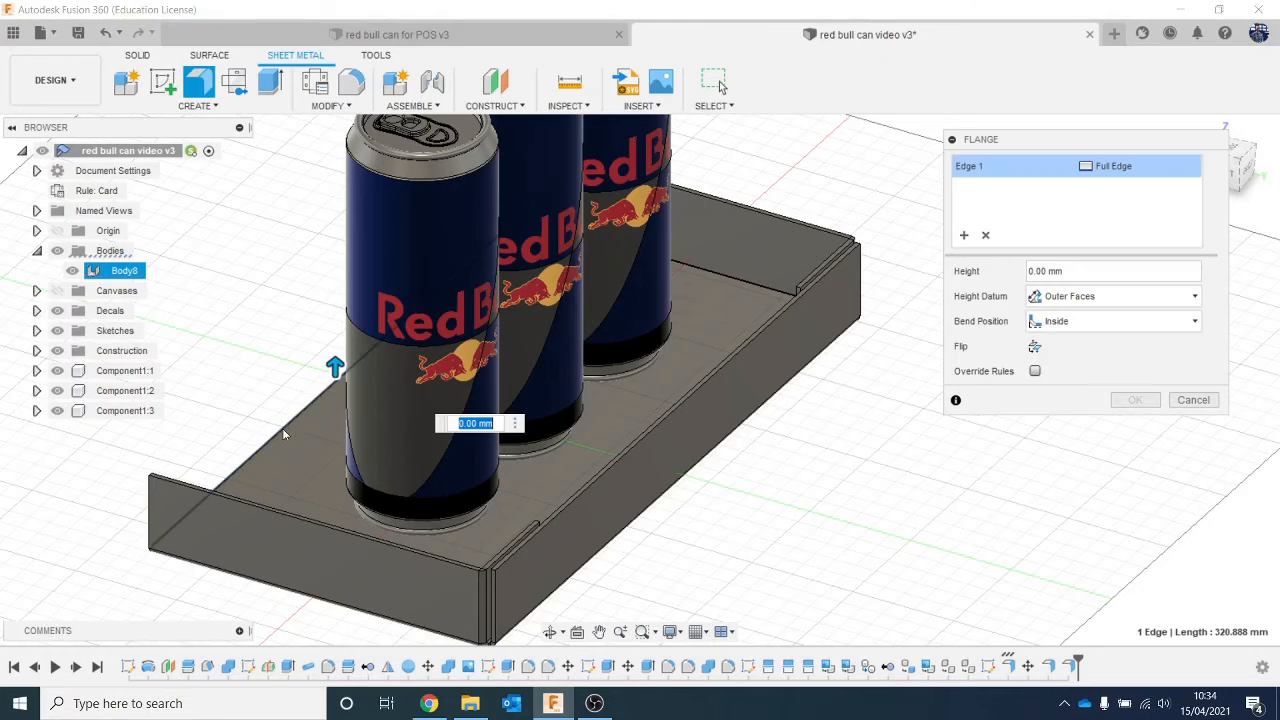
pyautogui.moveTo(341, 274); pyautogui.dragTo(339, 124)
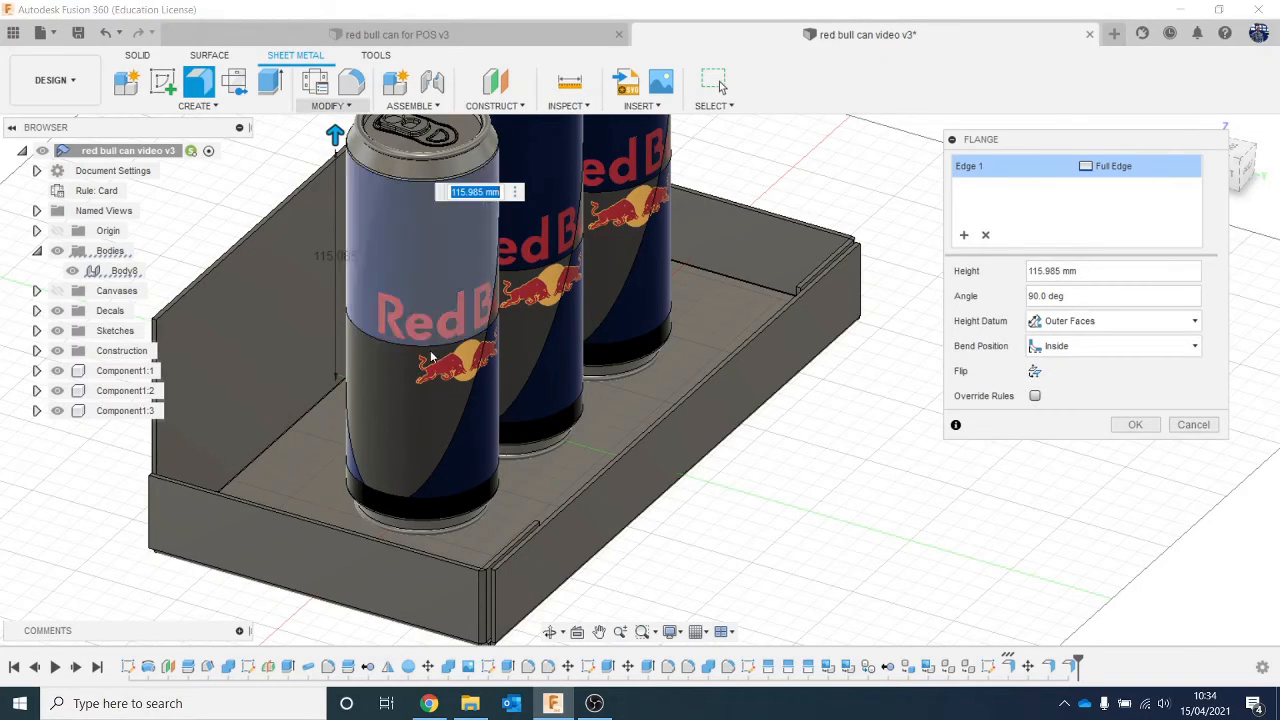
pyautogui.scroll(-3, 428, 340)
pyautogui.moveTo(378, 210); pyautogui.dragTo(375, 128)
pyautogui.click(1234, 170)
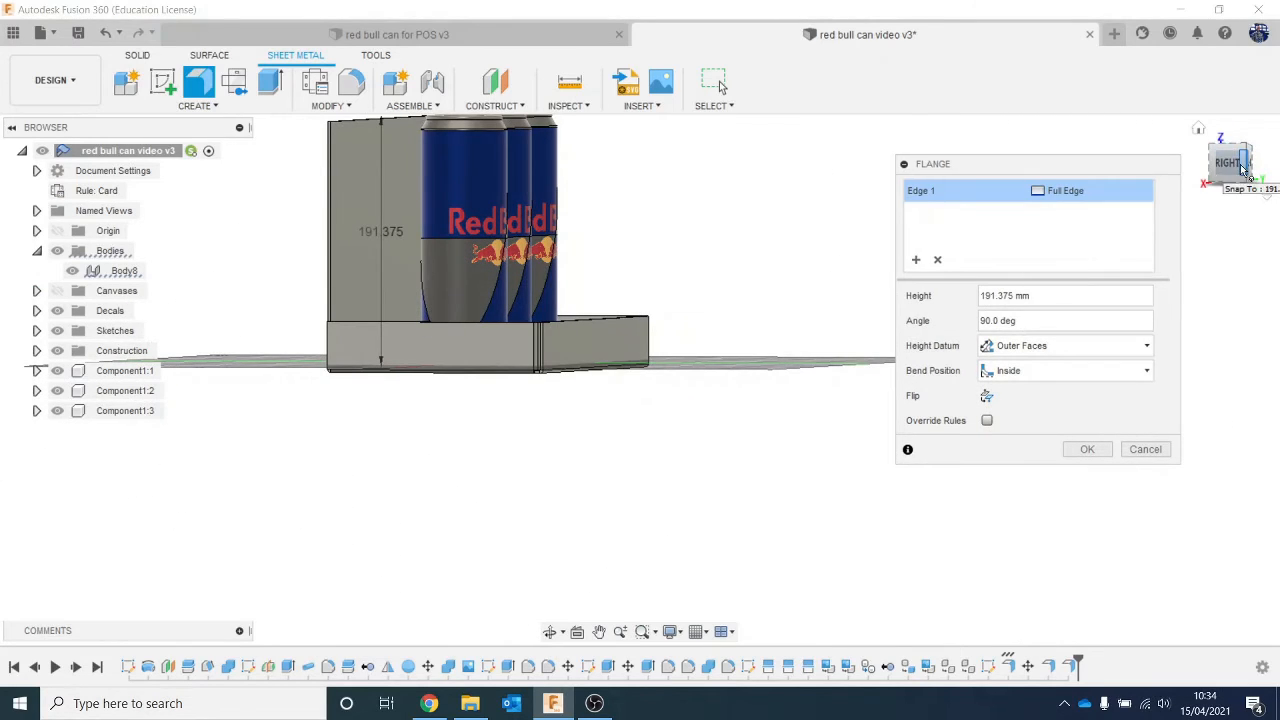
pyautogui.click(1242, 172)
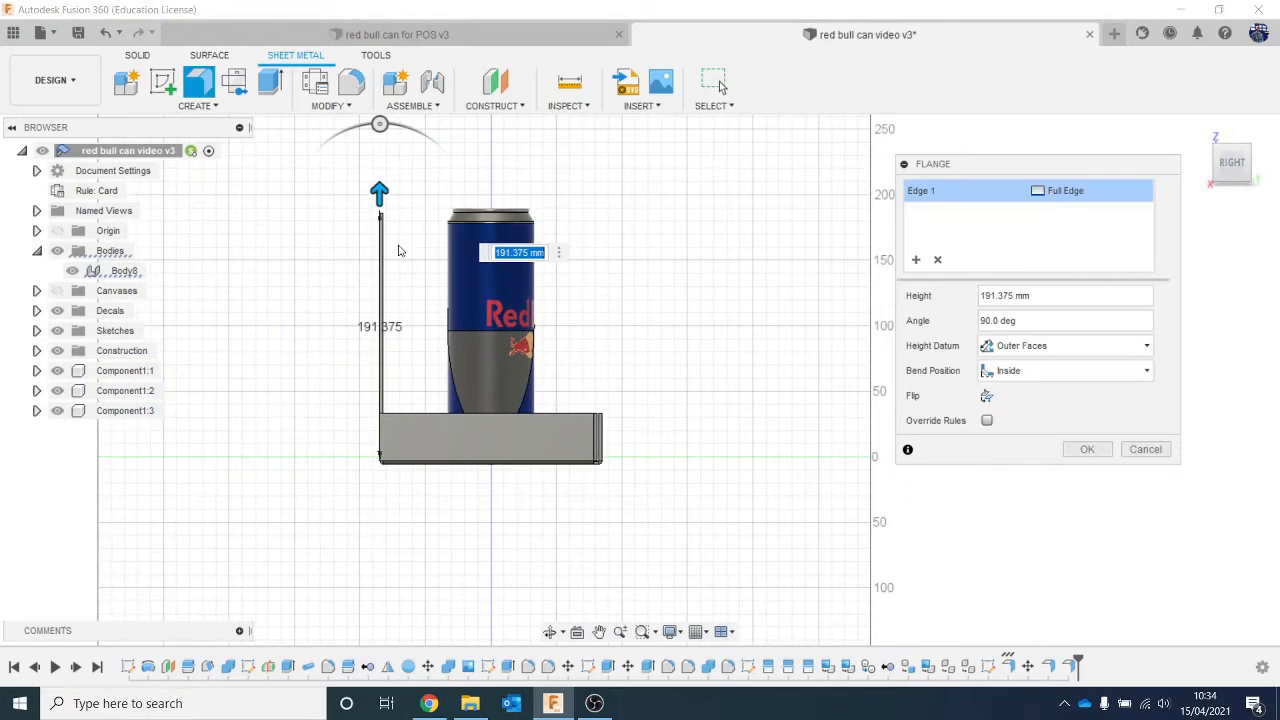
pyautogui.moveTo(380, 192); pyautogui.dragTo(380, 176)
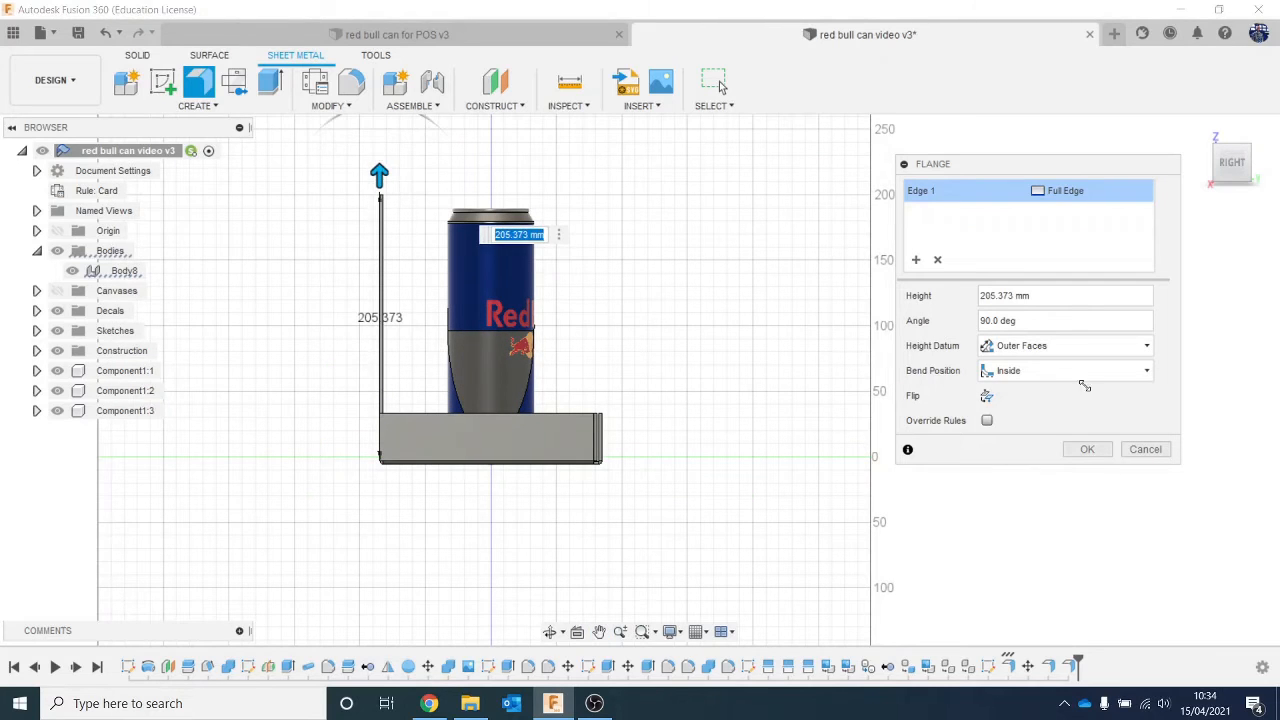
pyautogui.click(1080, 449)
# Add a 90-degree roof flange about 165.9 mm deep from the back panel's upper edge, extending forward over the cans
pyautogui.click(1198, 129)
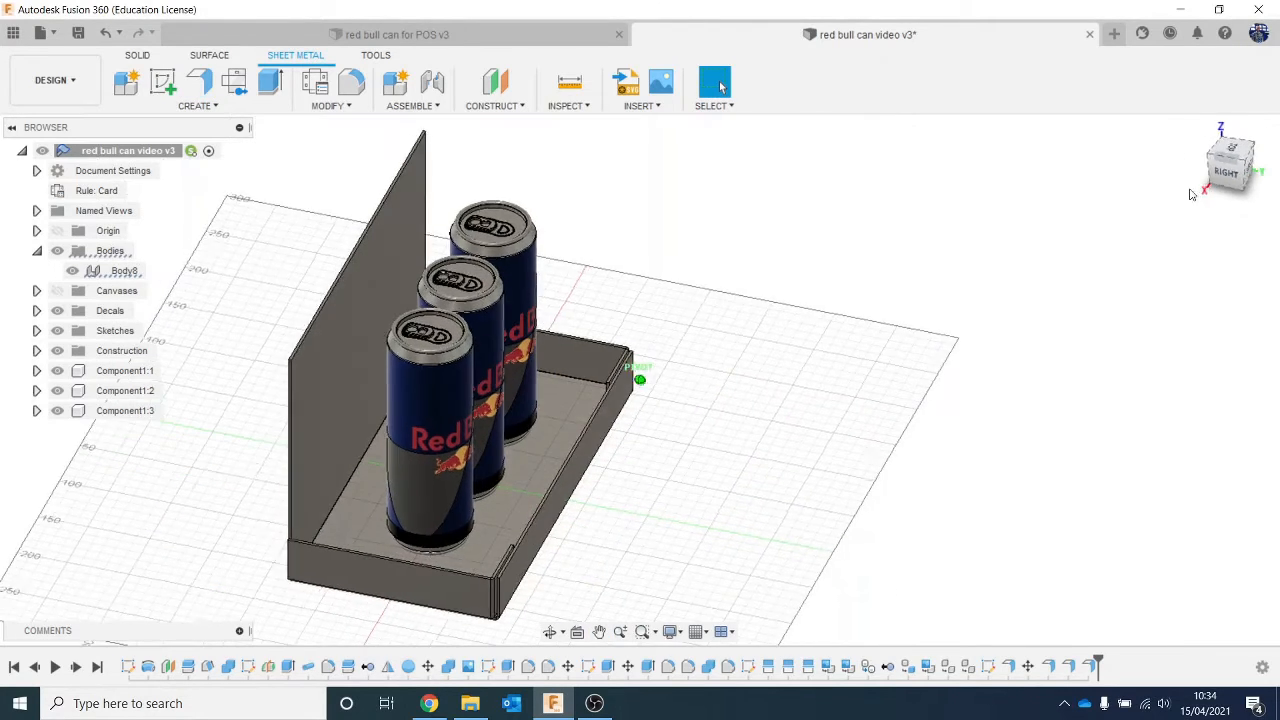
pyautogui.click(207, 92)
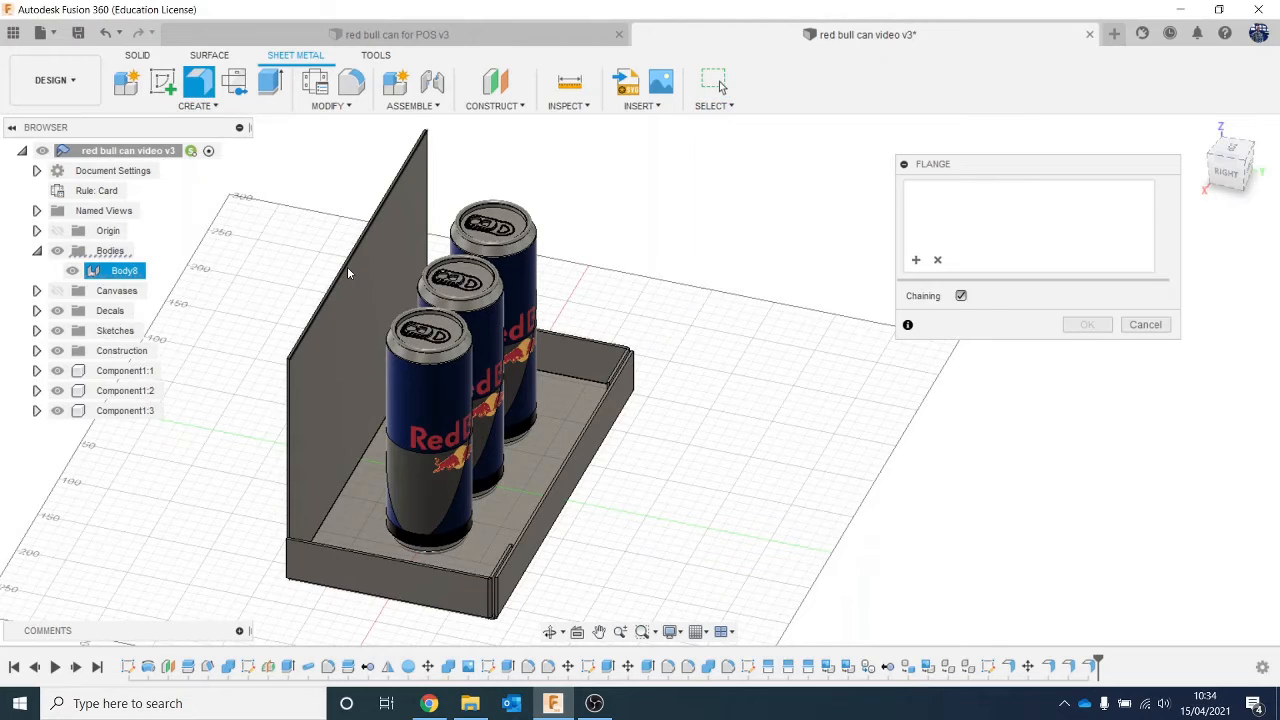
pyautogui.click(347, 266)
pyautogui.moveTo(376, 247); pyautogui.dragTo(578, 290)
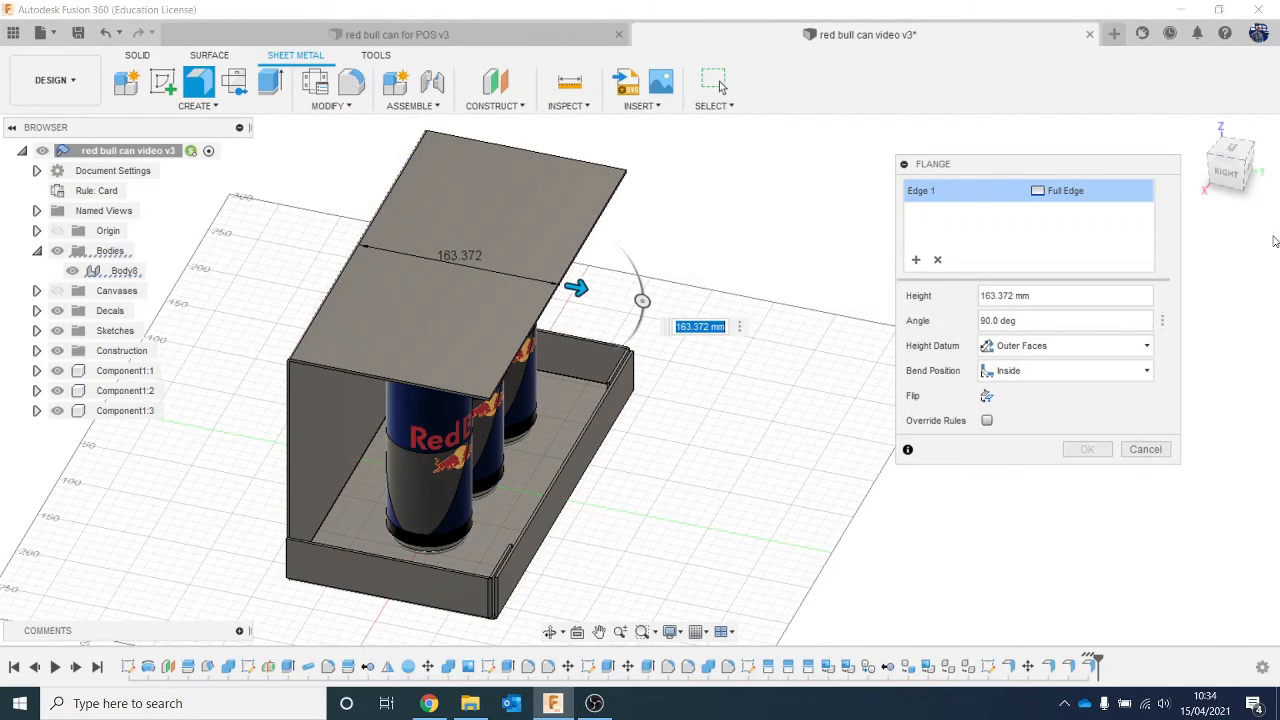
pyautogui.click(1237, 186)
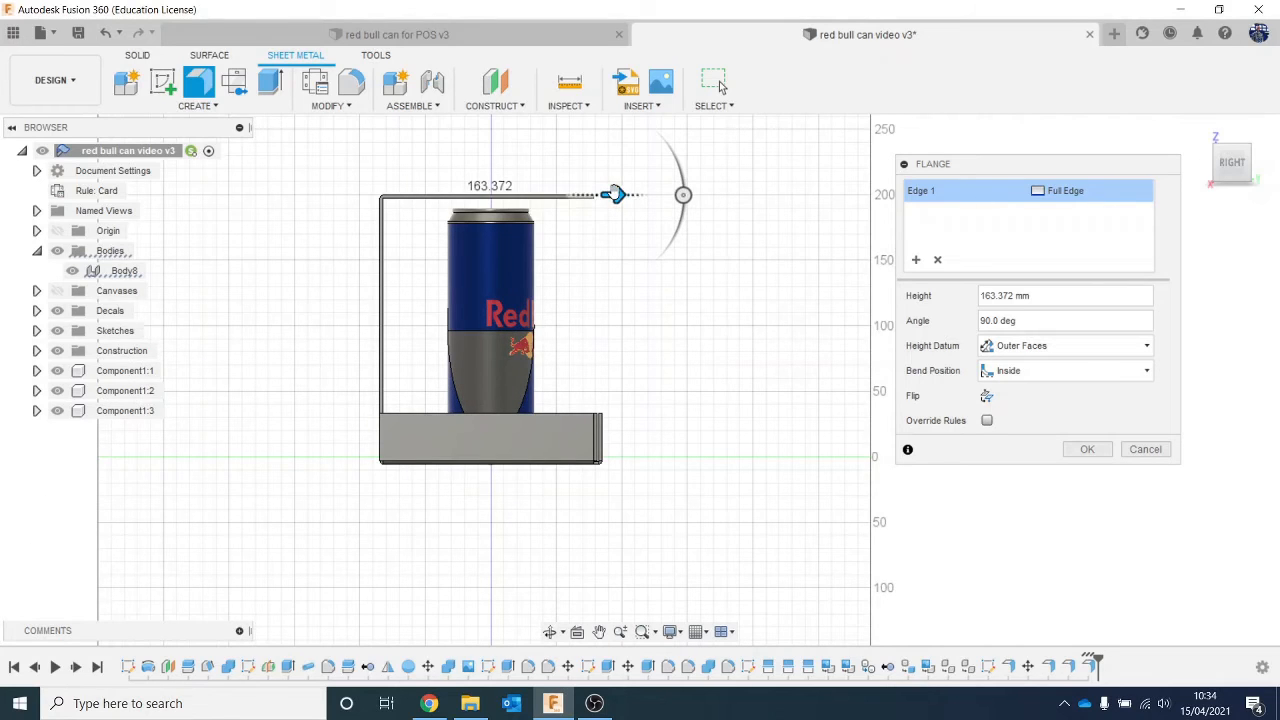
pyautogui.moveTo(615, 193); pyautogui.dragTo(617, 194)
pyautogui.click(1087, 449)
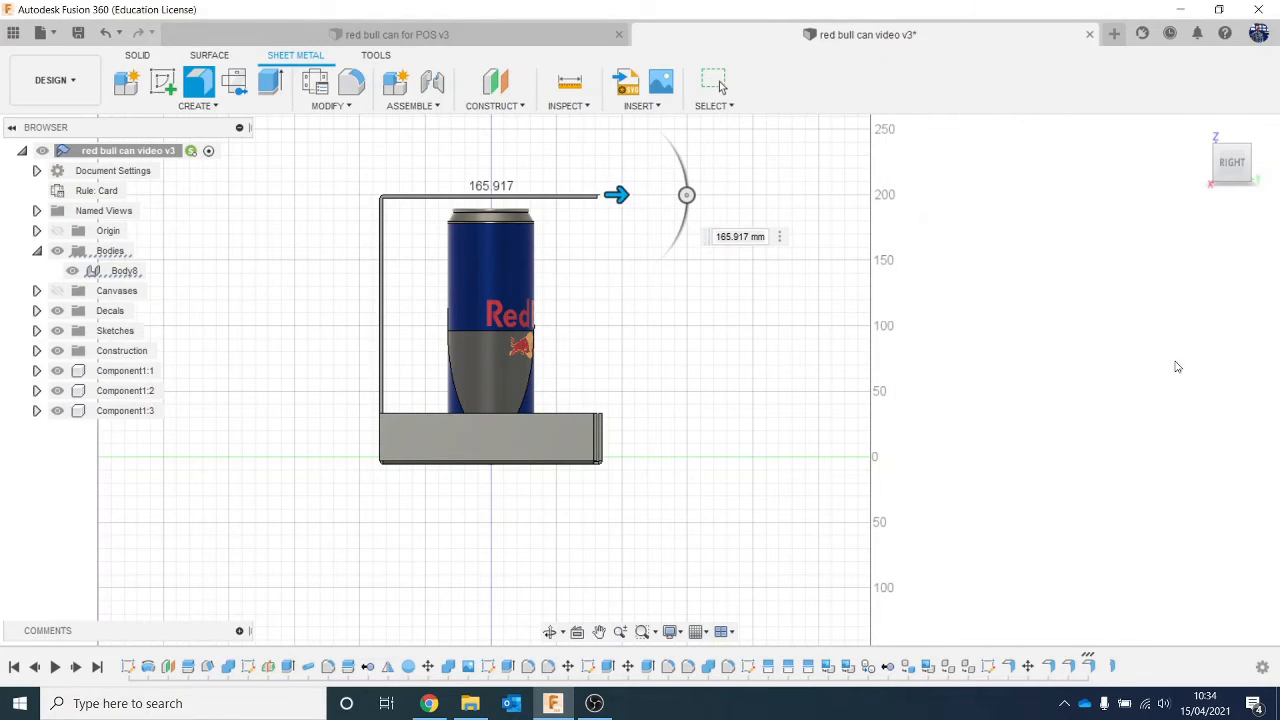
# Add 90-degree side wing flanges about 63.1 mm wide along both vertical edges of the back panel
pyautogui.click(1254, 168)
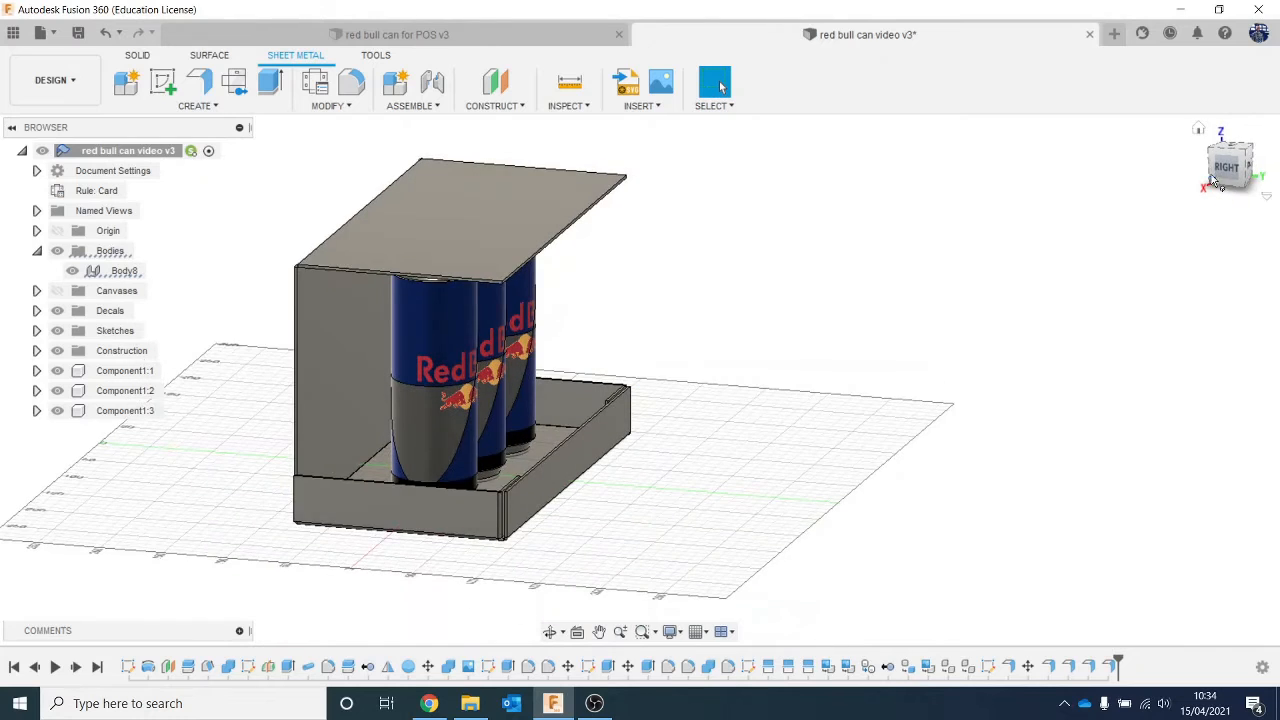
pyautogui.click(199, 82)
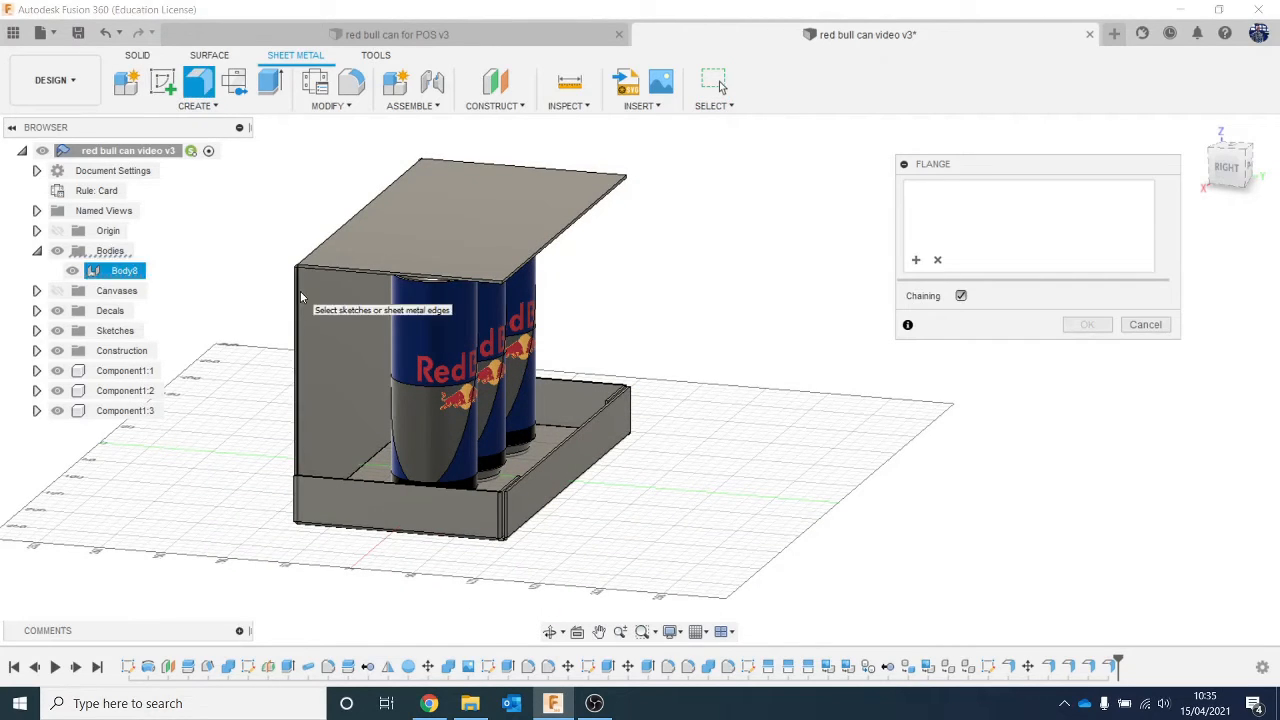
pyautogui.click(298, 385)
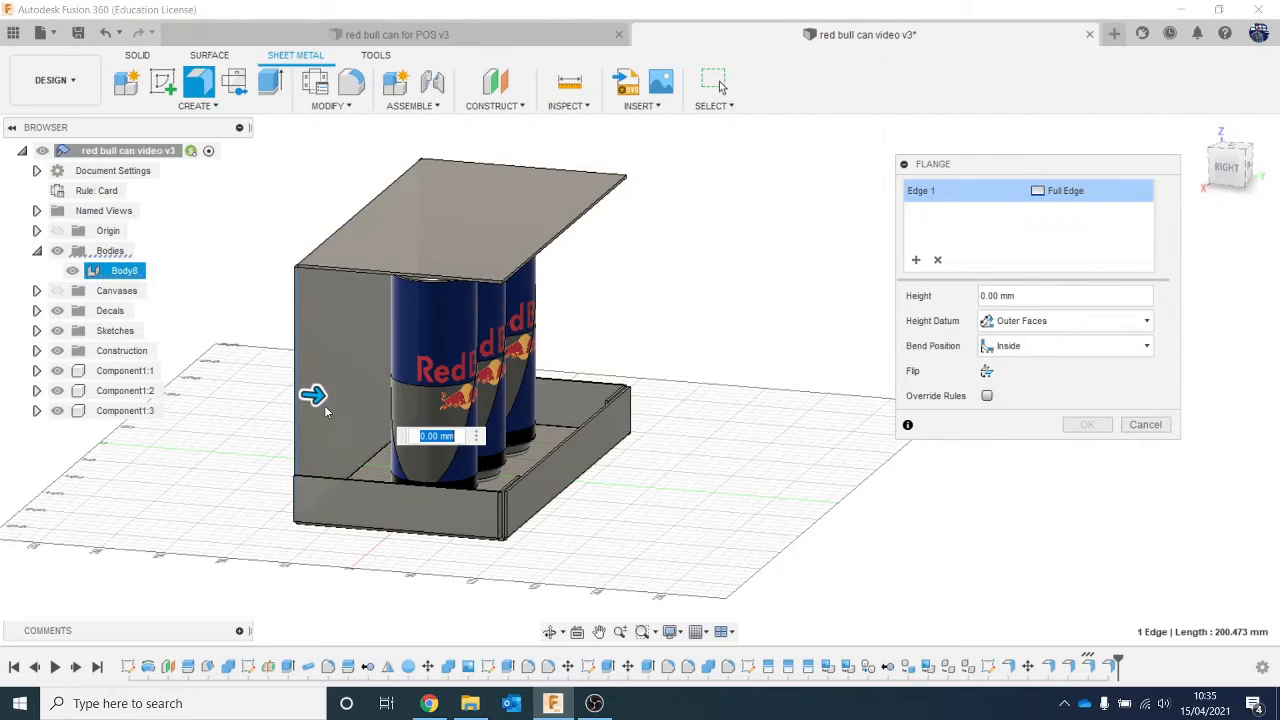
pyautogui.moveTo(314, 396); pyautogui.dragTo(390, 405)
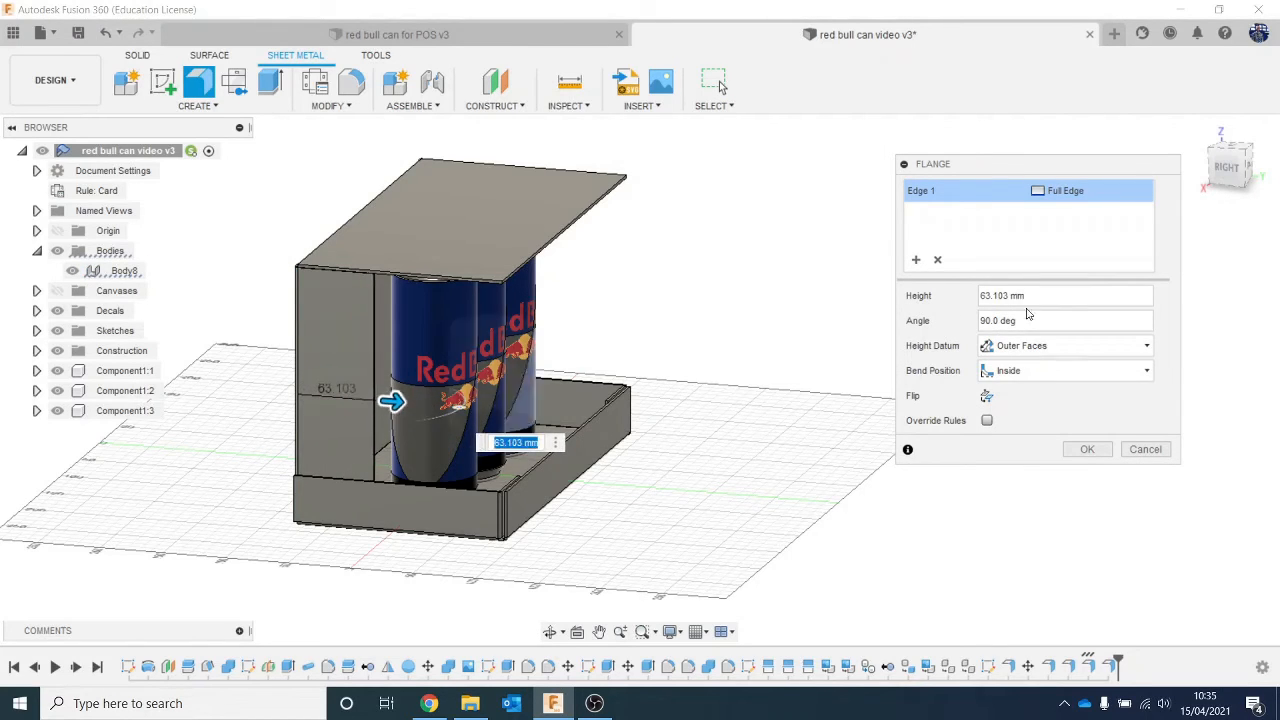
pyautogui.moveTo(1226, 170); pyautogui.dragTo(1117, 200)
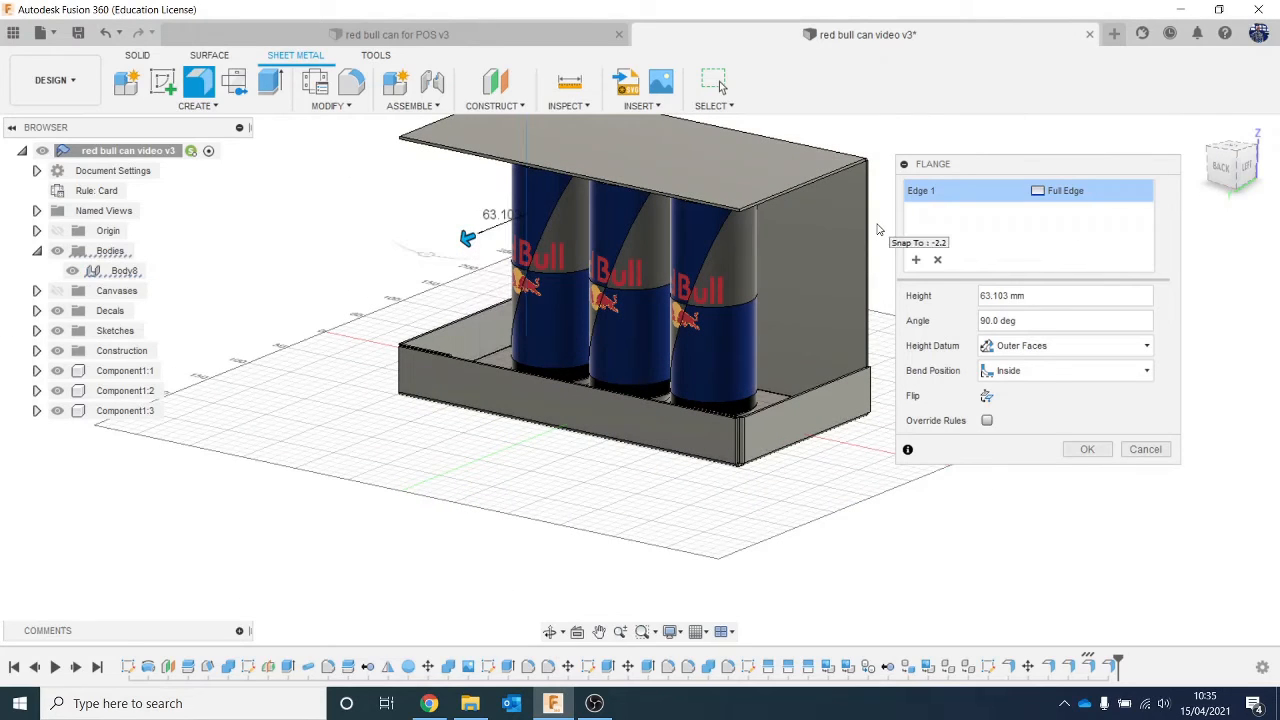
pyautogui.click(869, 231)
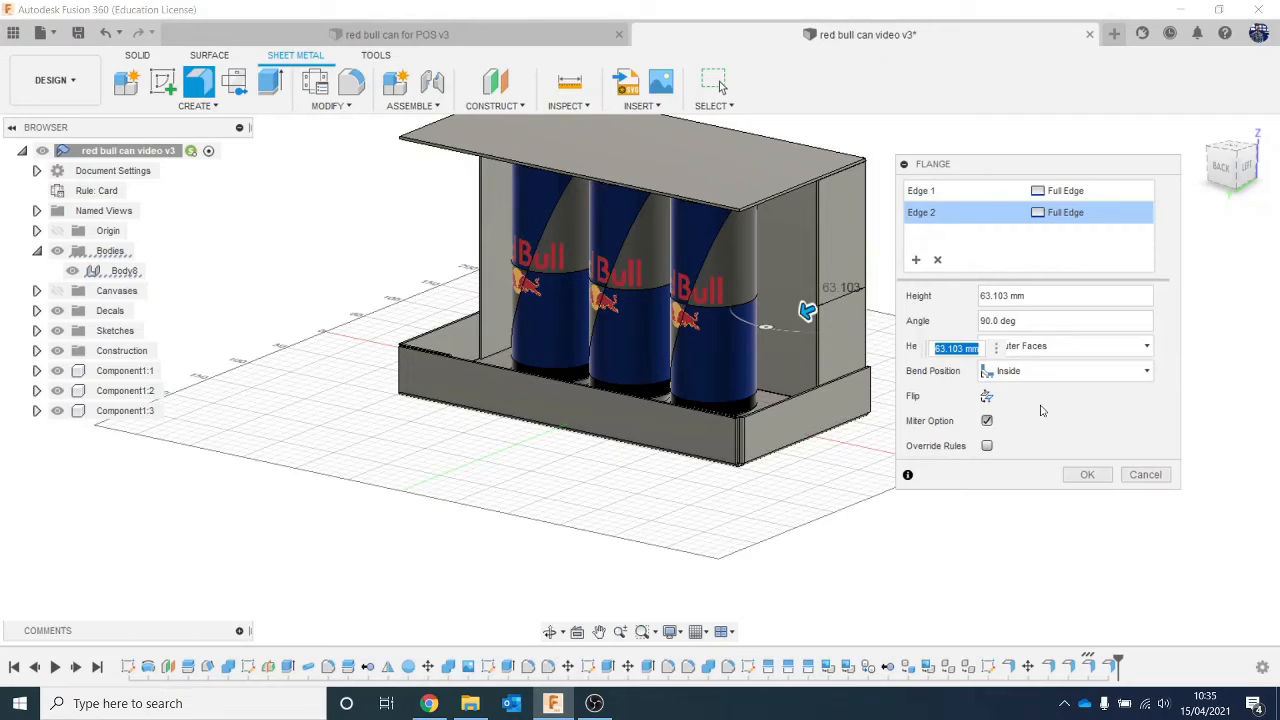
pyautogui.click(1084, 474)
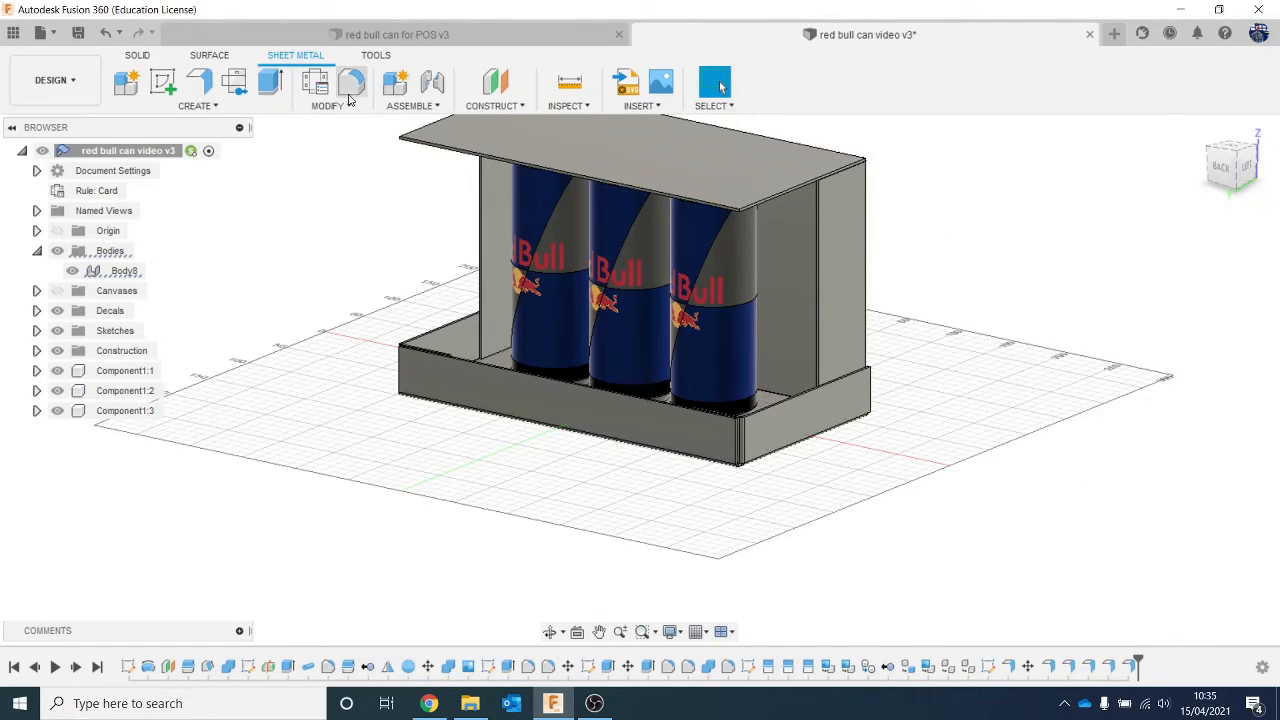
# Fillet the lower front corners of both side wings with a radius of about 107.3 mm
pyautogui.press('f')
pyautogui.scroll(10, 510, 321)
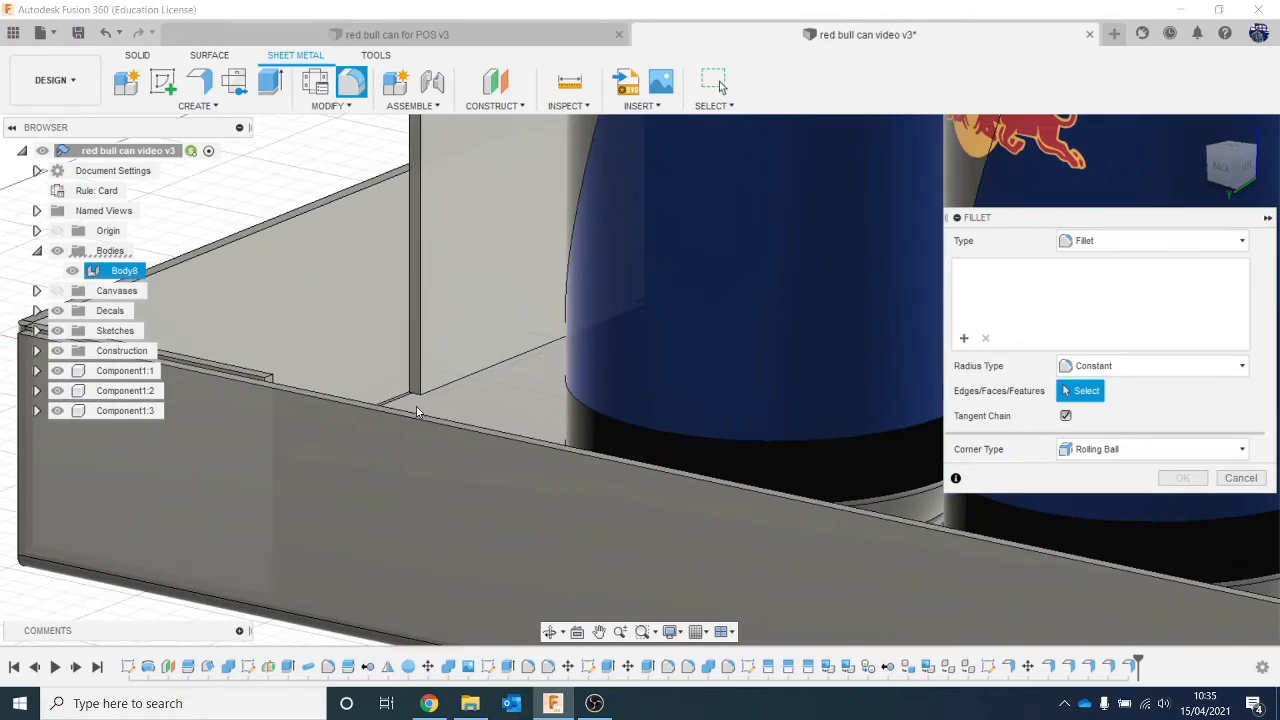
pyautogui.scroll(-3, 418, 405)
pyautogui.click(416, 396)
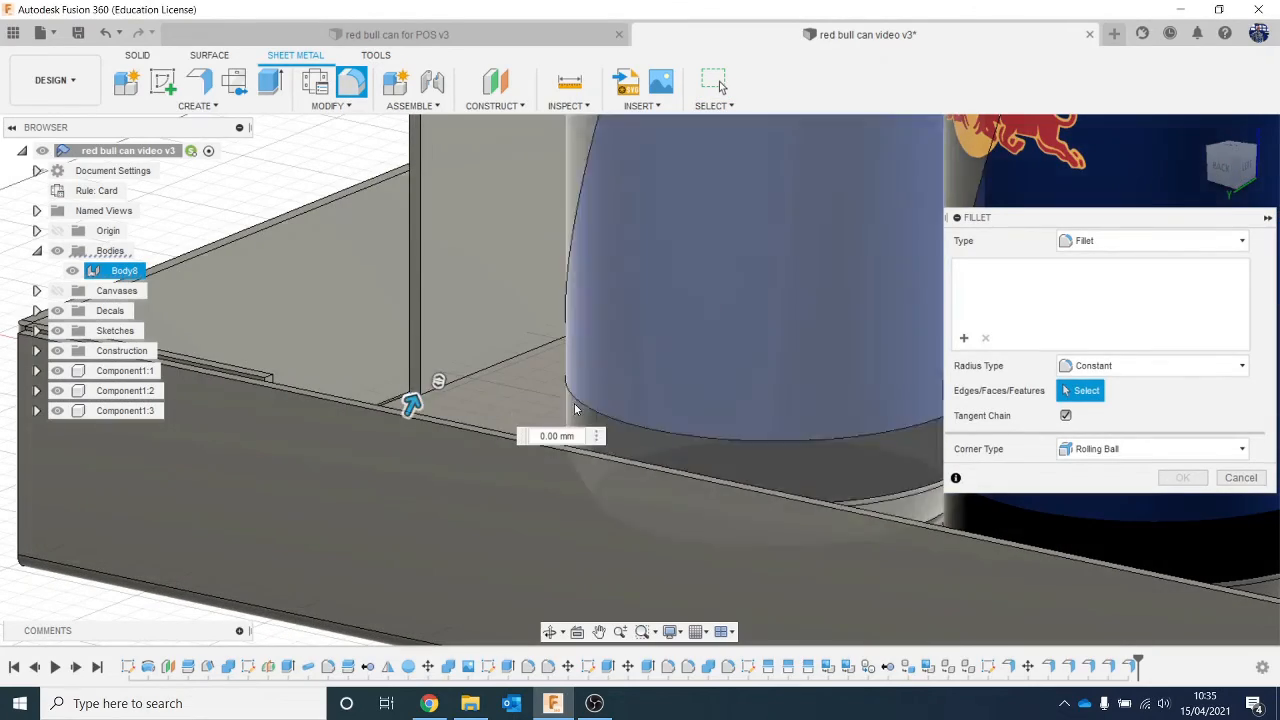
pyautogui.scroll(-5, 420, 400)
pyautogui.moveTo(644, 376); pyautogui.dragTo(383, 352, button='middle')
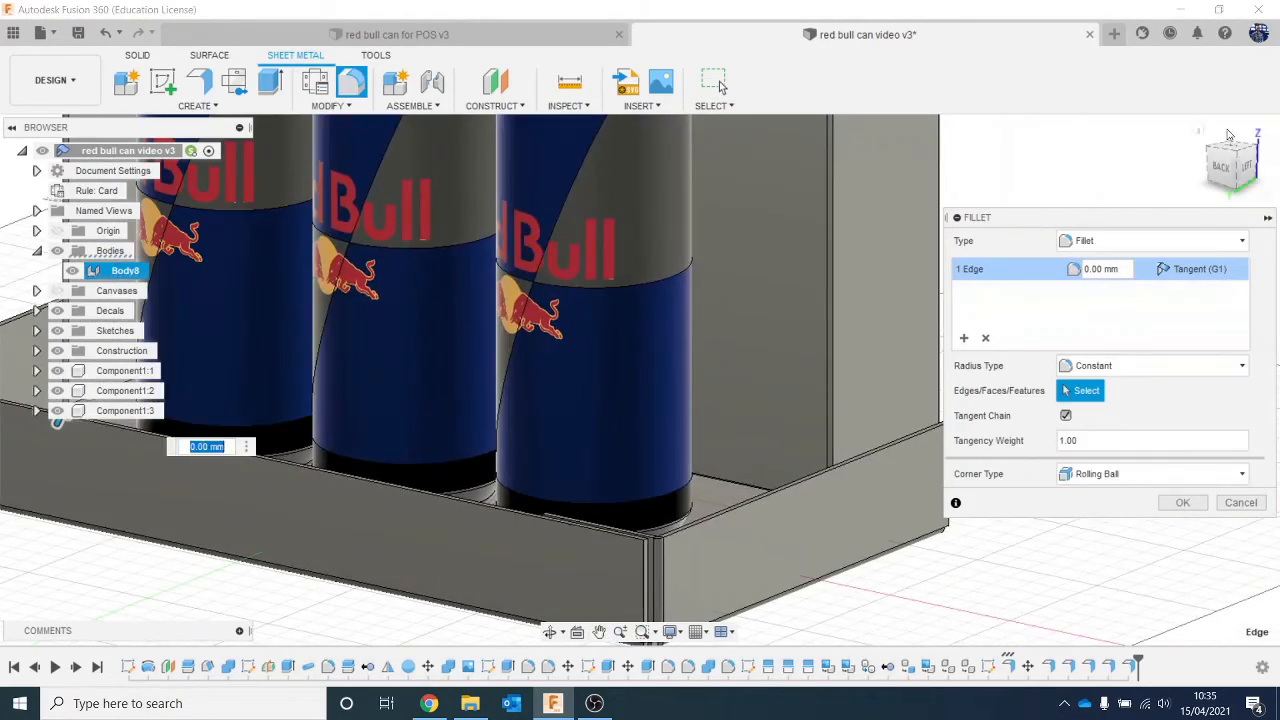
pyautogui.moveTo(1228, 166); pyautogui.dragTo(1256, 188)
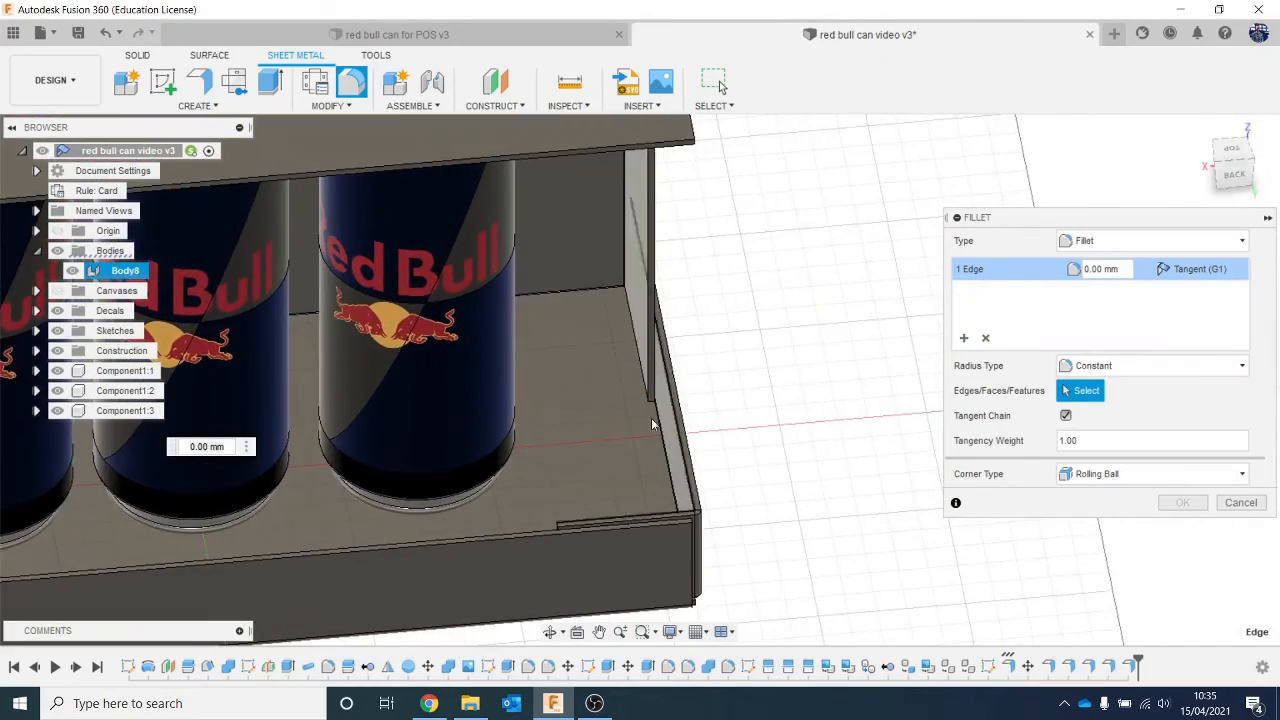
pyautogui.scroll(5, 648, 424)
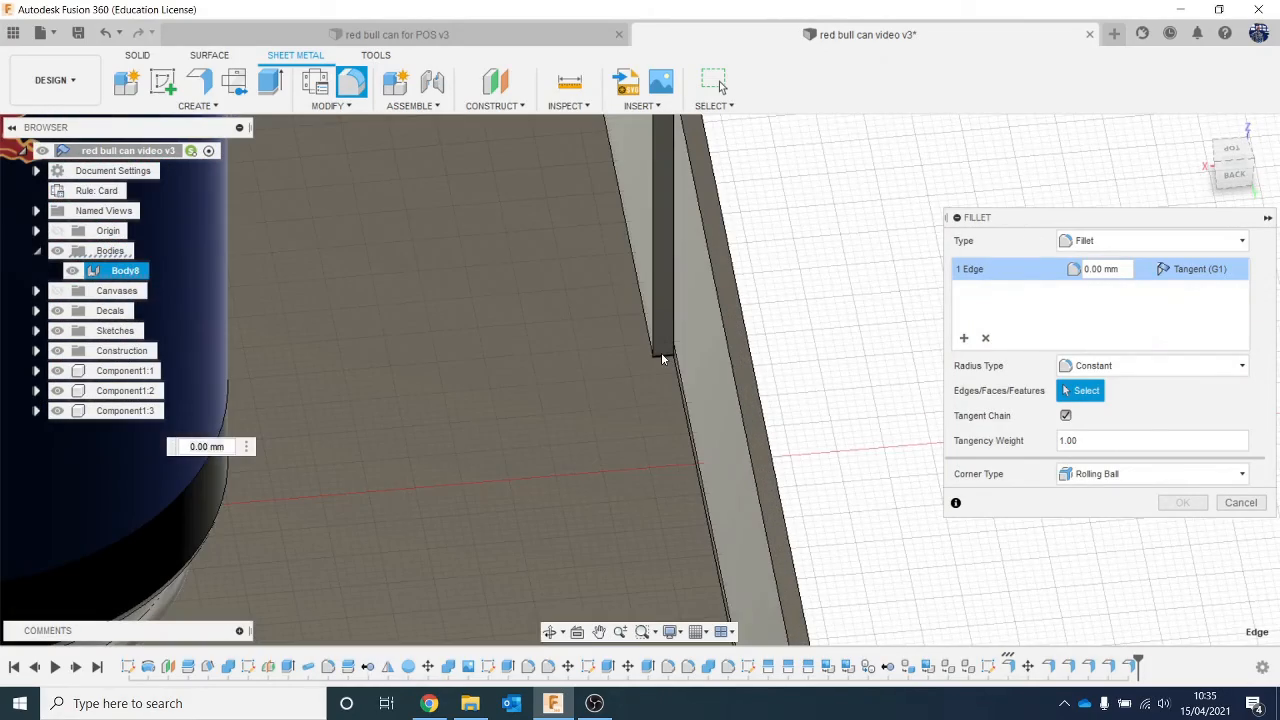
pyautogui.click(661, 352)
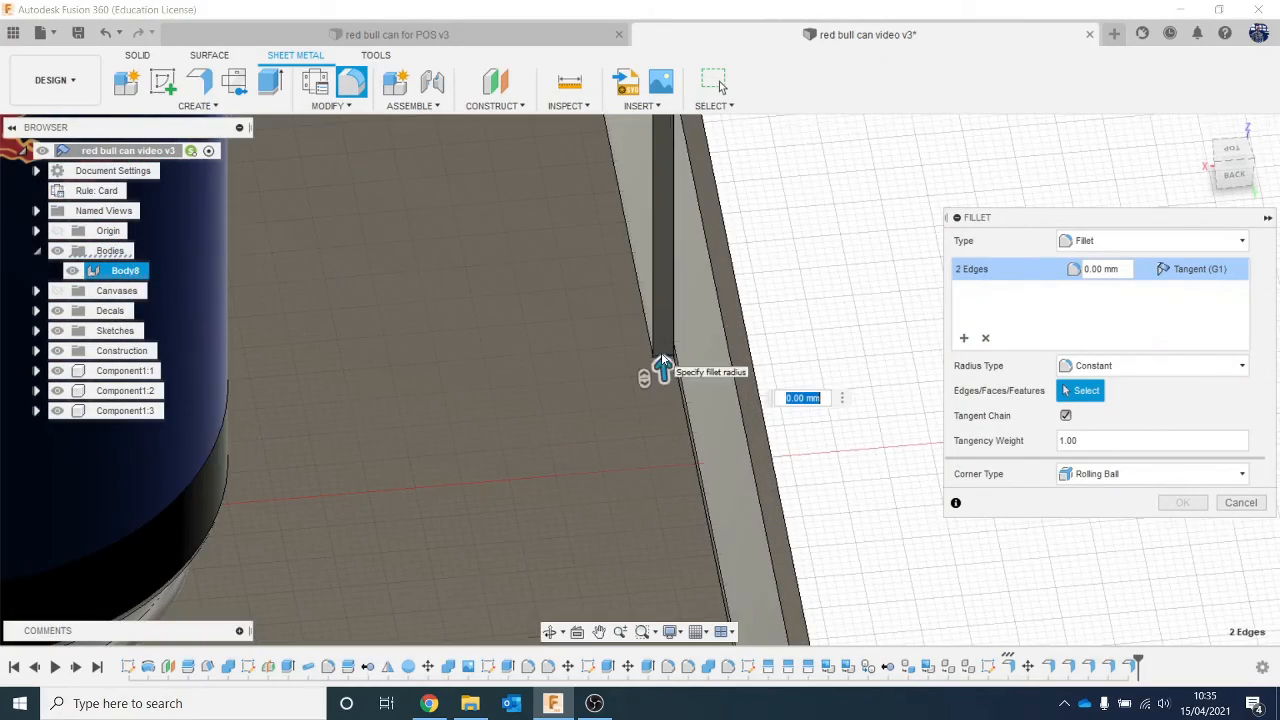
pyautogui.scroll(-5, 661, 357)
pyautogui.scroll(-3, 661, 358)
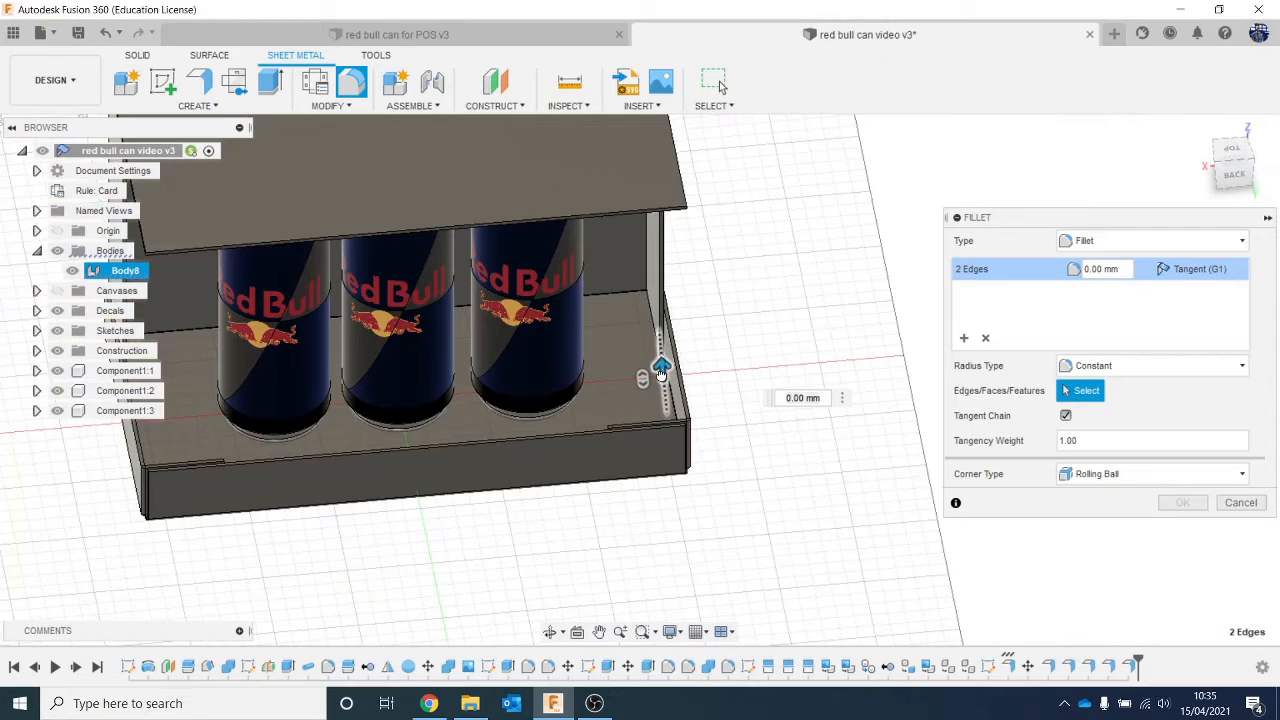
pyautogui.moveTo(661, 372); pyautogui.dragTo(1277, 30)
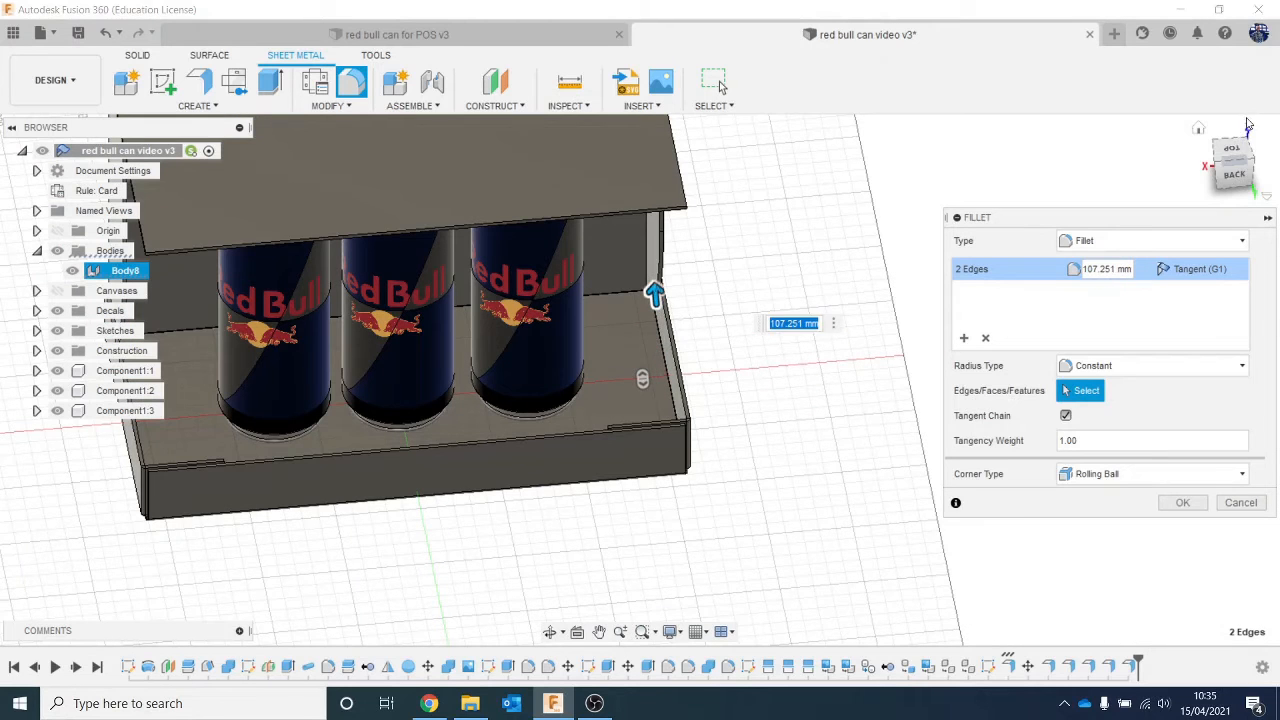
# Increase the side wing fillet radius to about 121.5 mm and apply it
pyautogui.moveTo(1235, 163); pyautogui.dragTo(1213, 175)
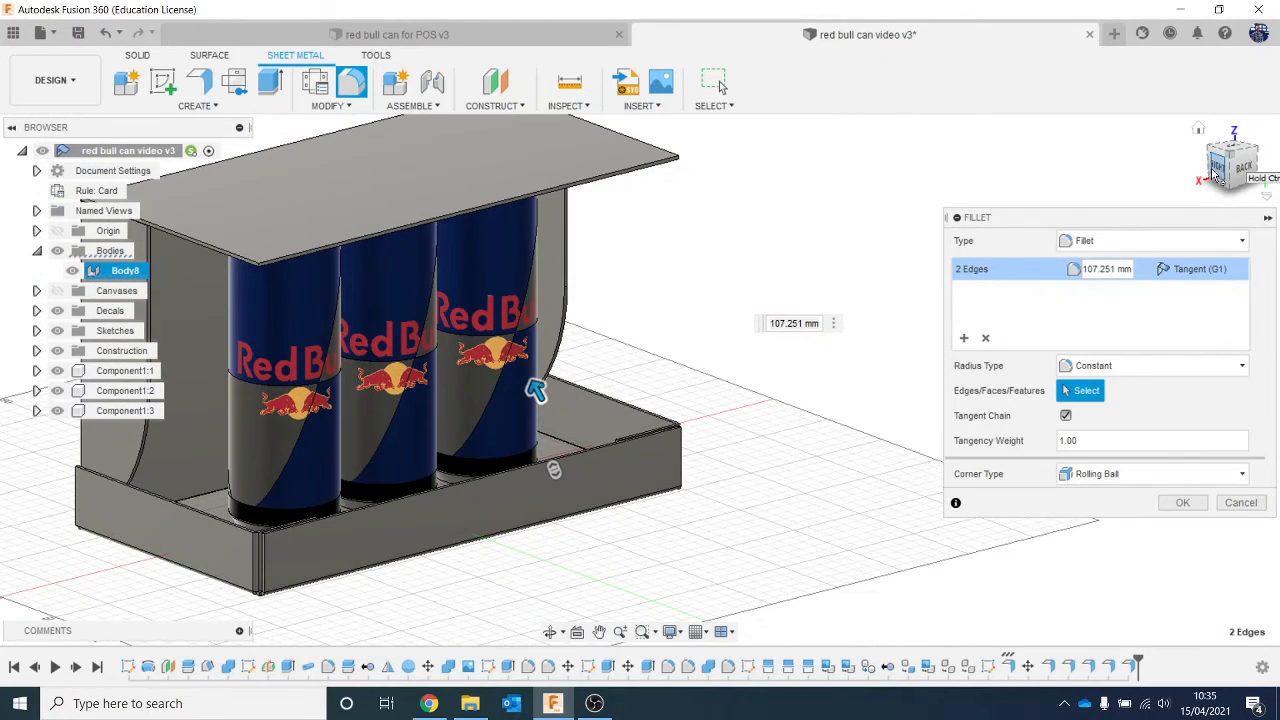
pyautogui.click(1215, 170)
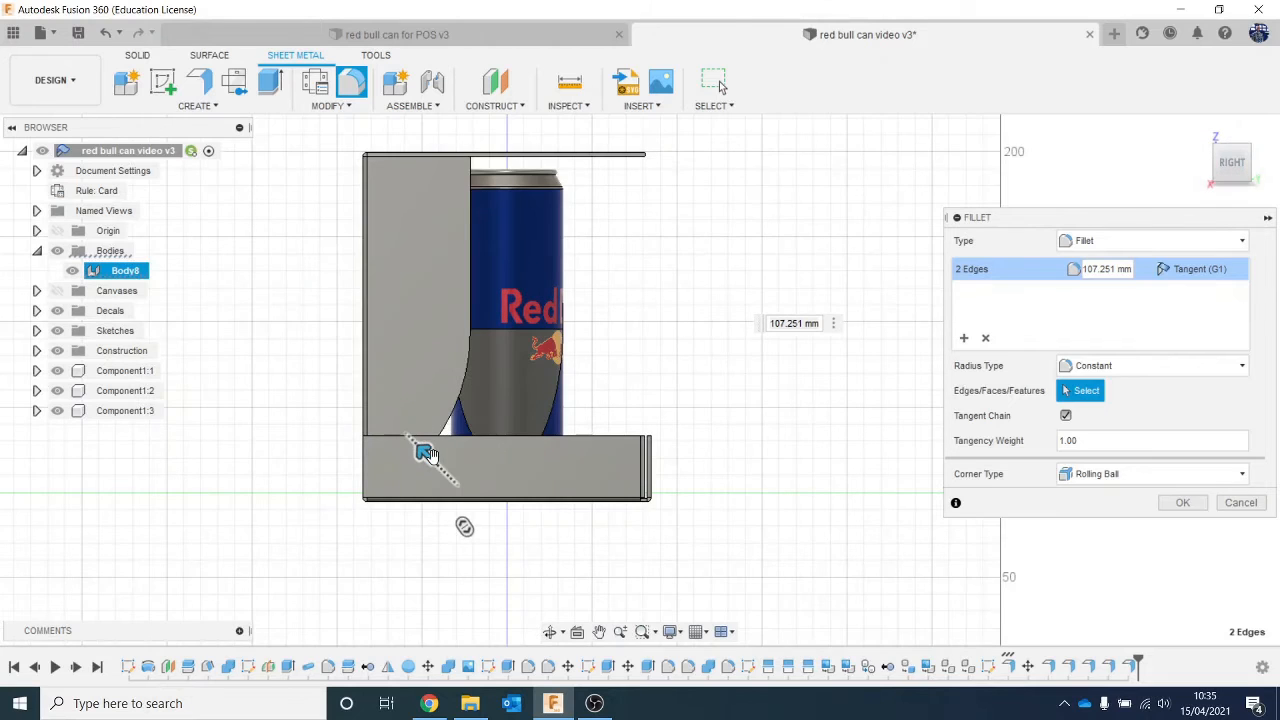
pyautogui.moveTo(427, 455); pyautogui.dragTo(213, 242)
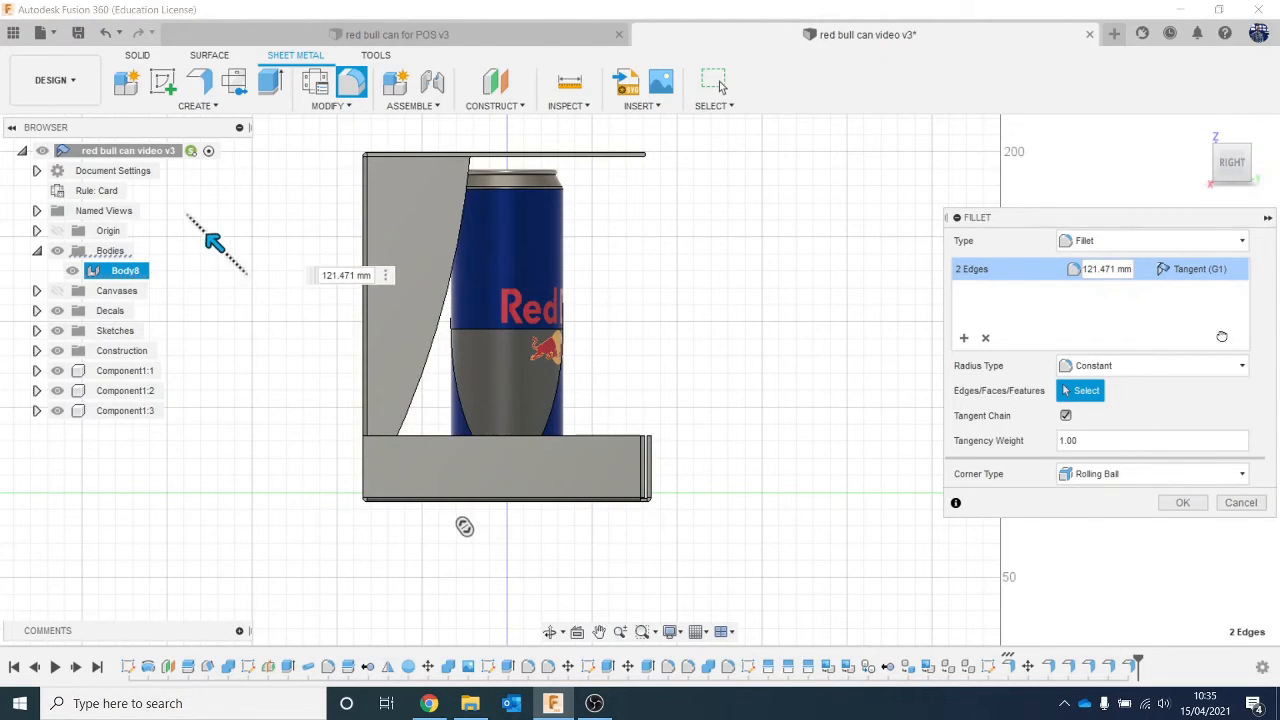
pyautogui.click(1182, 502)
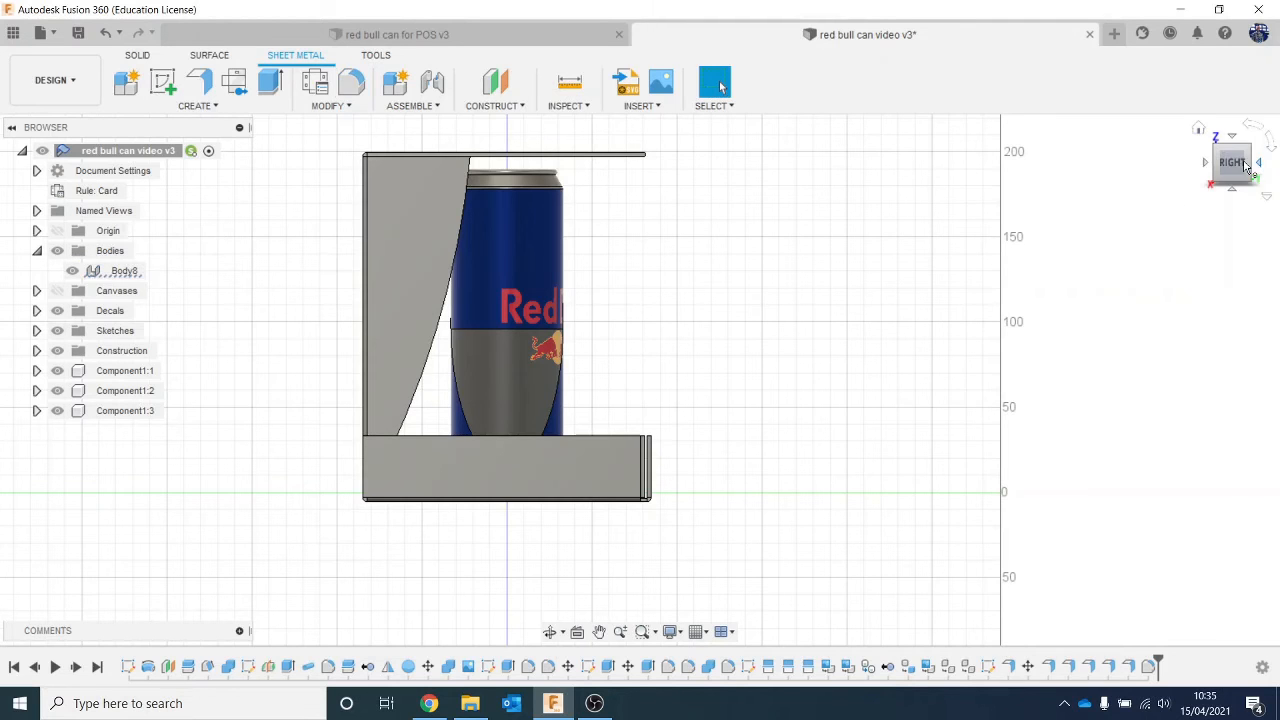
# Duplicate all three can components into the top-level assembly and raise the copies about 153.7 mm along Z
pyautogui.click(1246, 165)
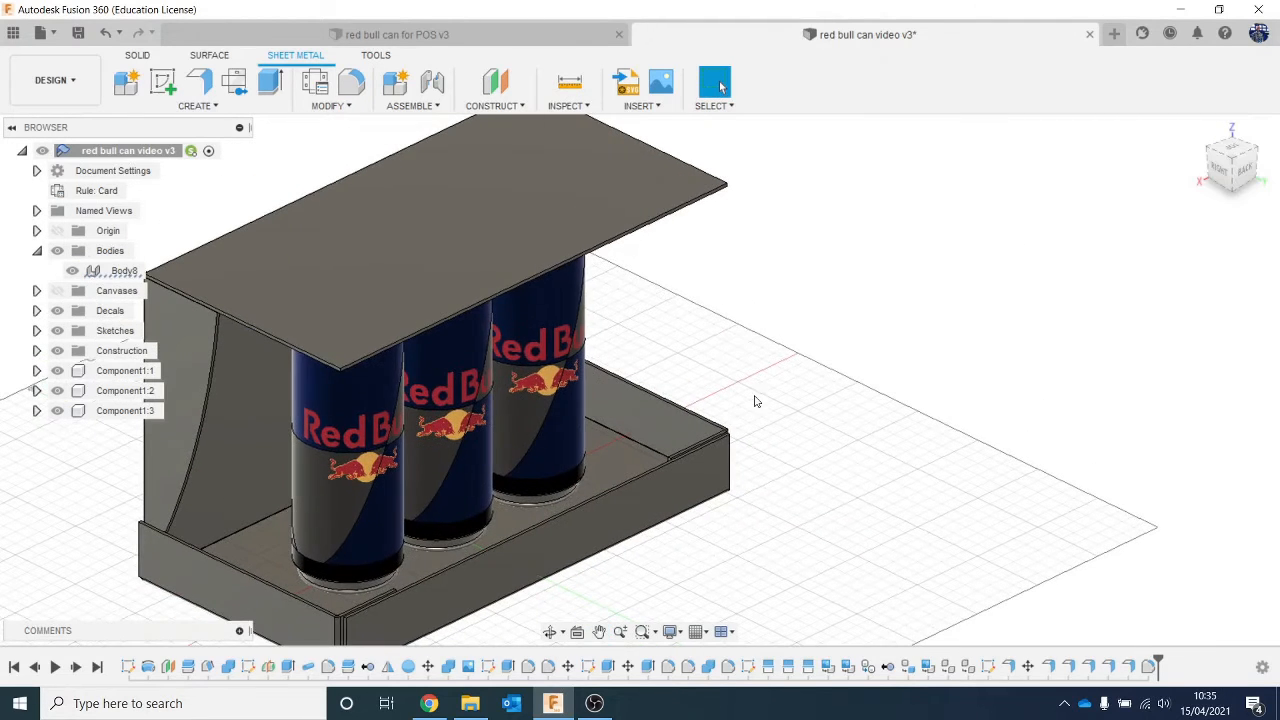
pyautogui.click(125, 372)
pyautogui.keyDown('ctrl'); pyautogui.click(130, 392); pyautogui.keyUp('ctrl')
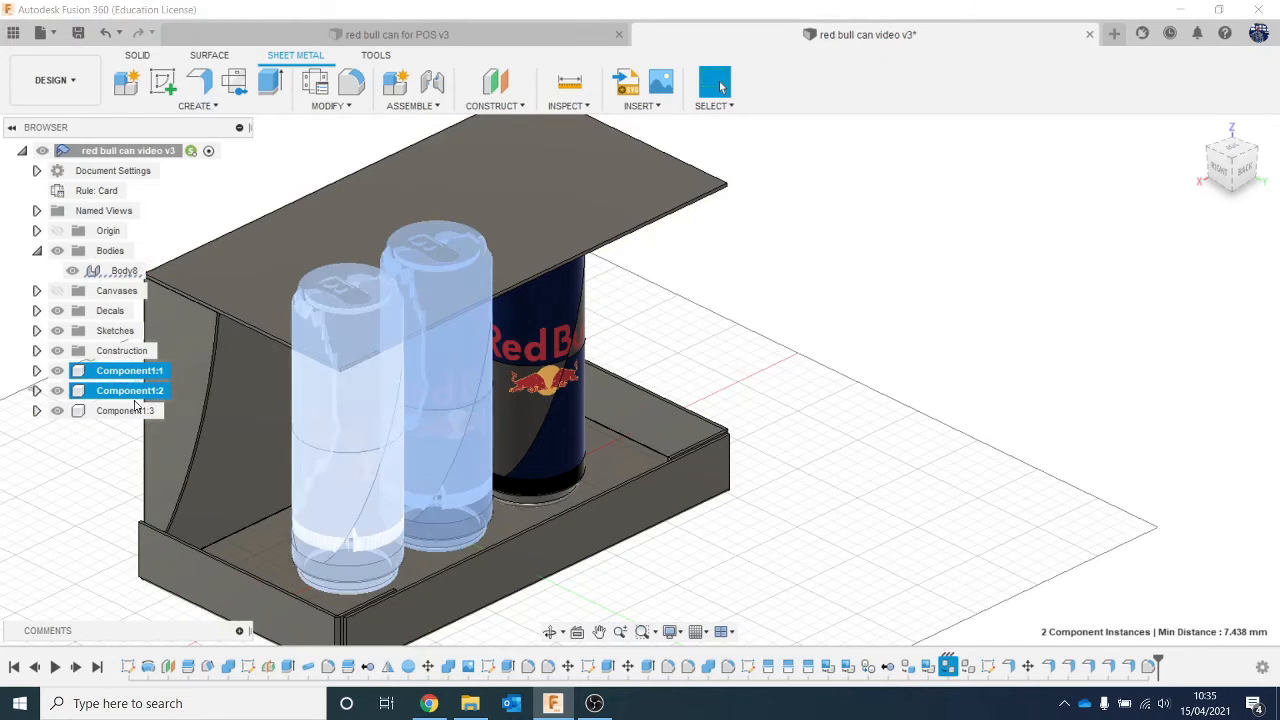
pyautogui.keyDown('ctrl'); pyautogui.click(130, 411); pyautogui.keyUp('ctrl')
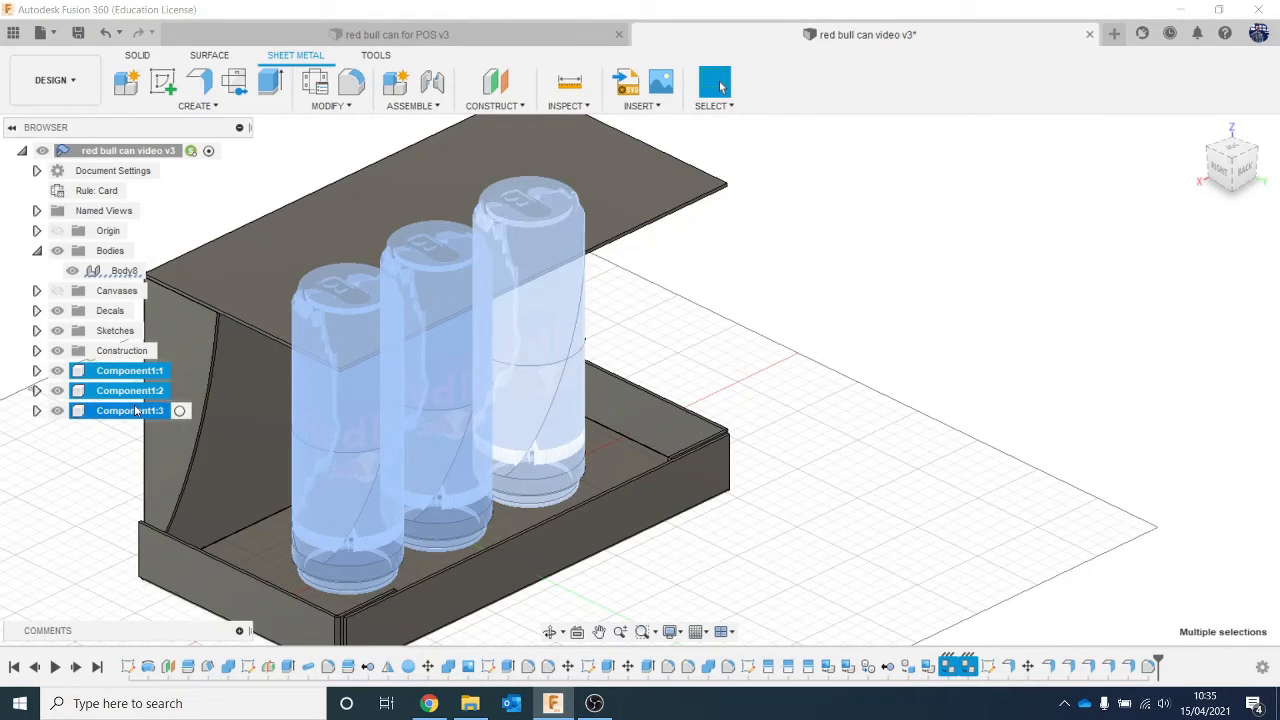
pyautogui.rightClick(148, 150)
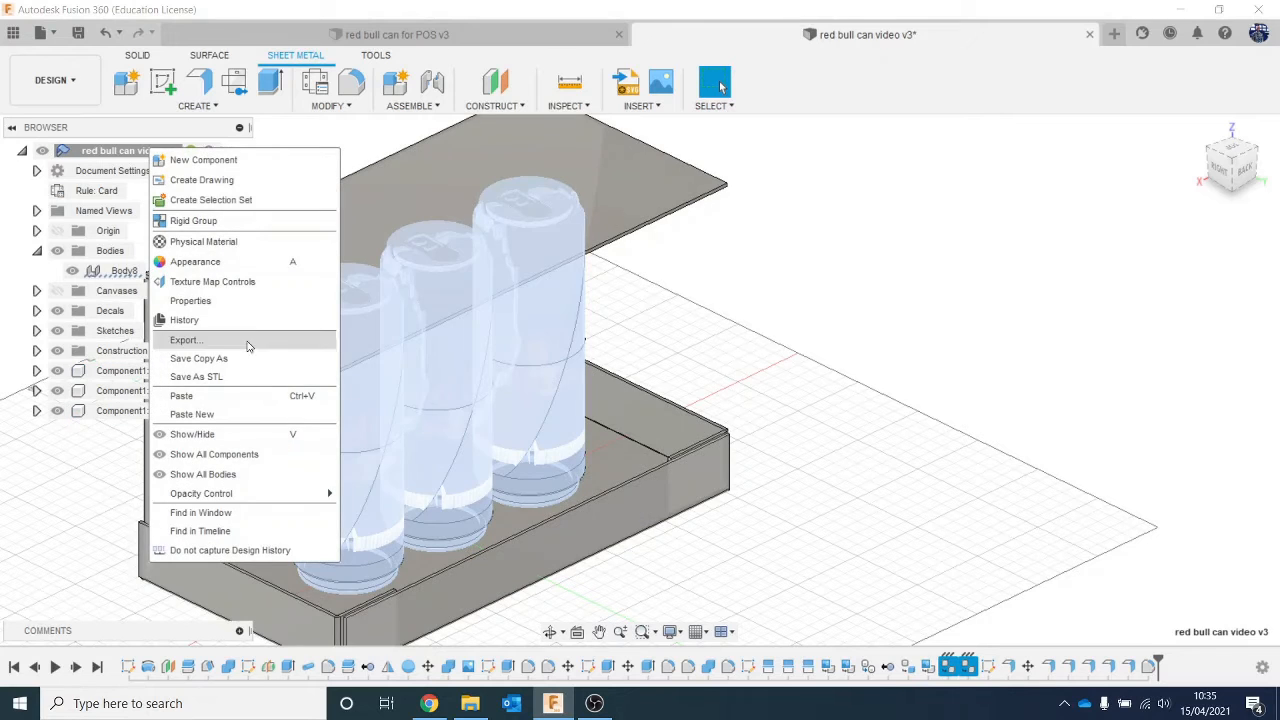
pyautogui.click(252, 398)
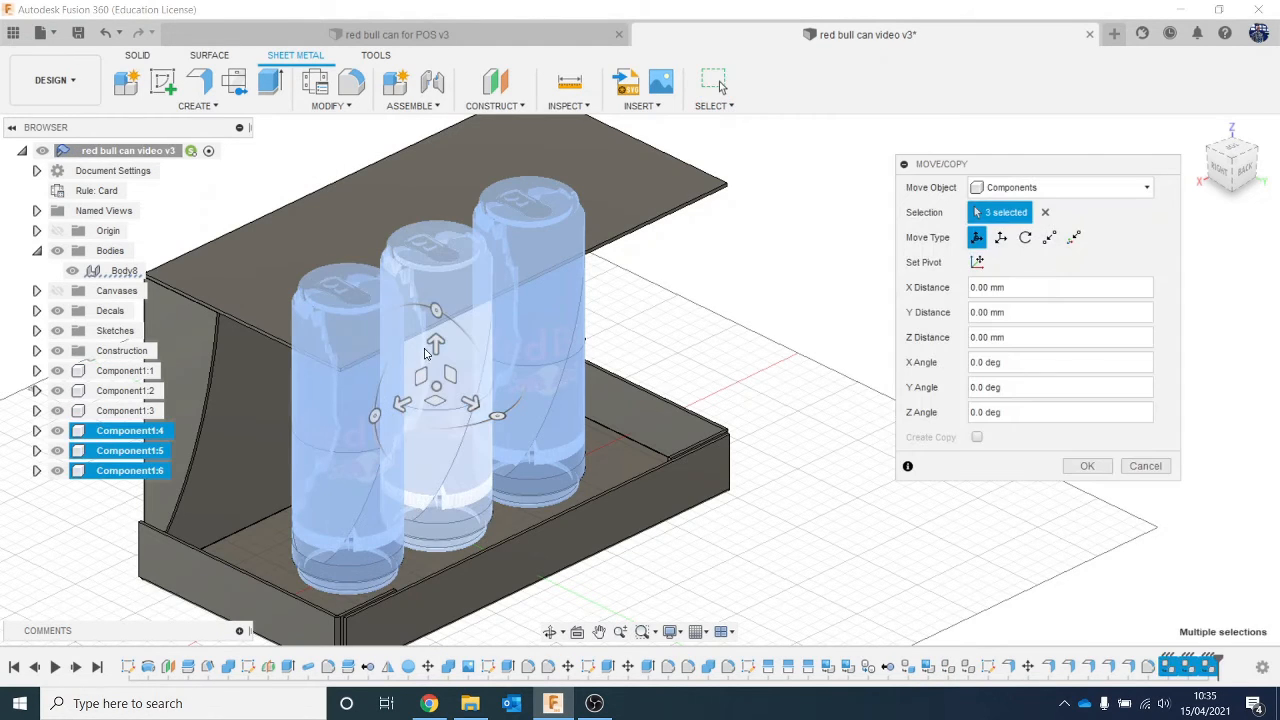
pyautogui.moveTo(425, 352); pyautogui.dragTo(435, 125)
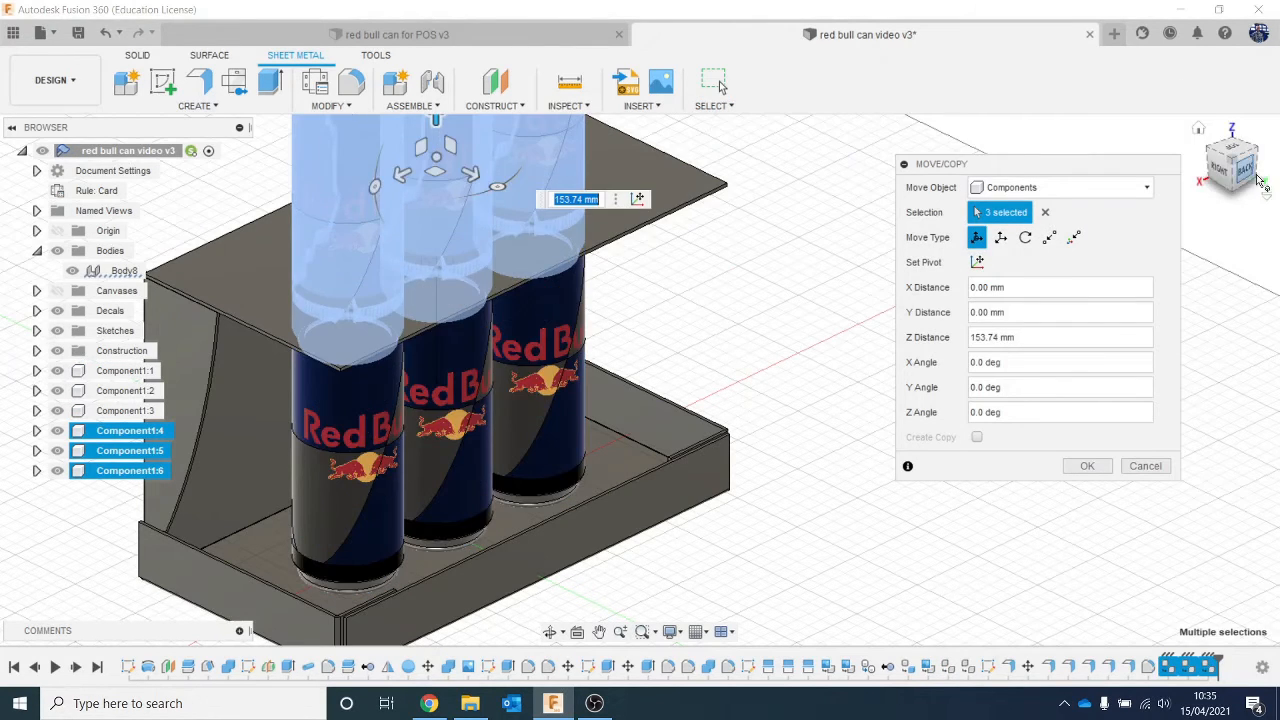
# Set the copied cans' Z distance to about 202.9 mm so they stand just above the roof panel
pyautogui.click(1220, 174)
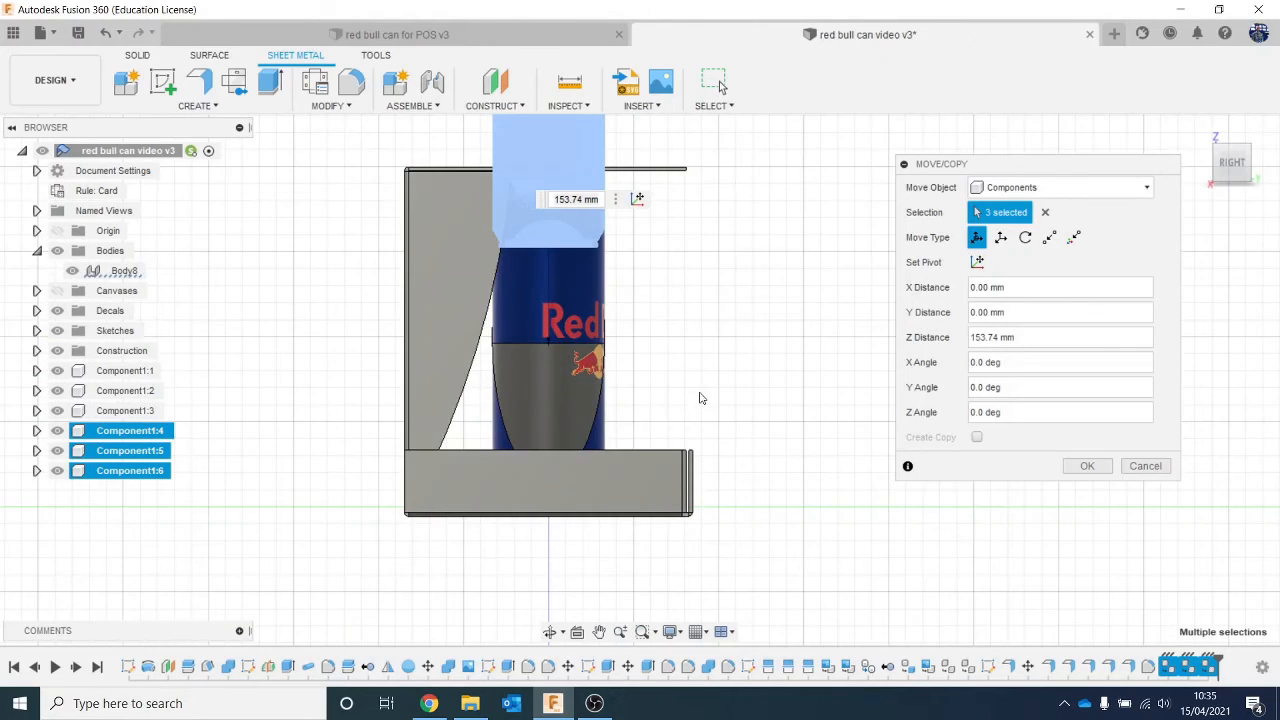
pyautogui.moveTo(518, 204); pyautogui.dragTo(481, 108)
pyautogui.moveTo(455, 57); pyautogui.dragTo(456, 86)
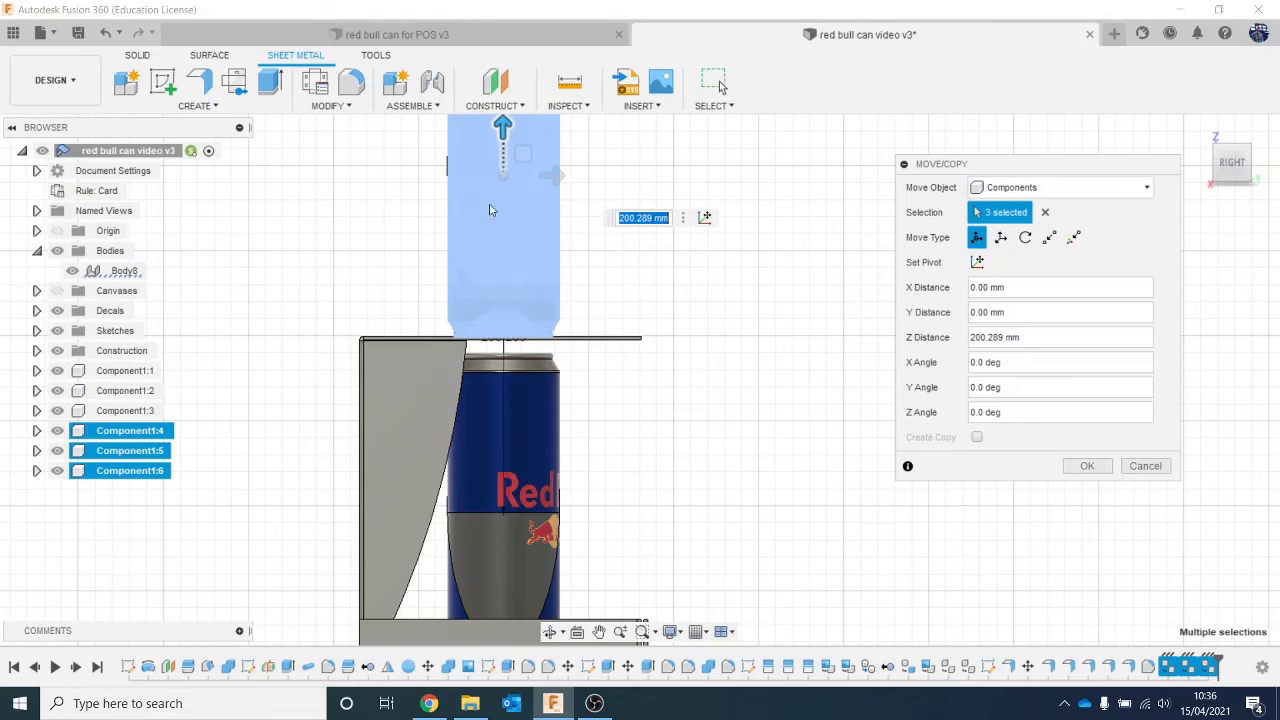
pyautogui.moveTo(520, 143); pyautogui.dragTo(506, 230, button='middle')
pyautogui.moveTo(484, 208); pyautogui.dragTo(488, 67)
pyautogui.scroll(-1, 571, 269)
pyautogui.moveTo(571, 269); pyautogui.dragTo(558, 332, button='middle')
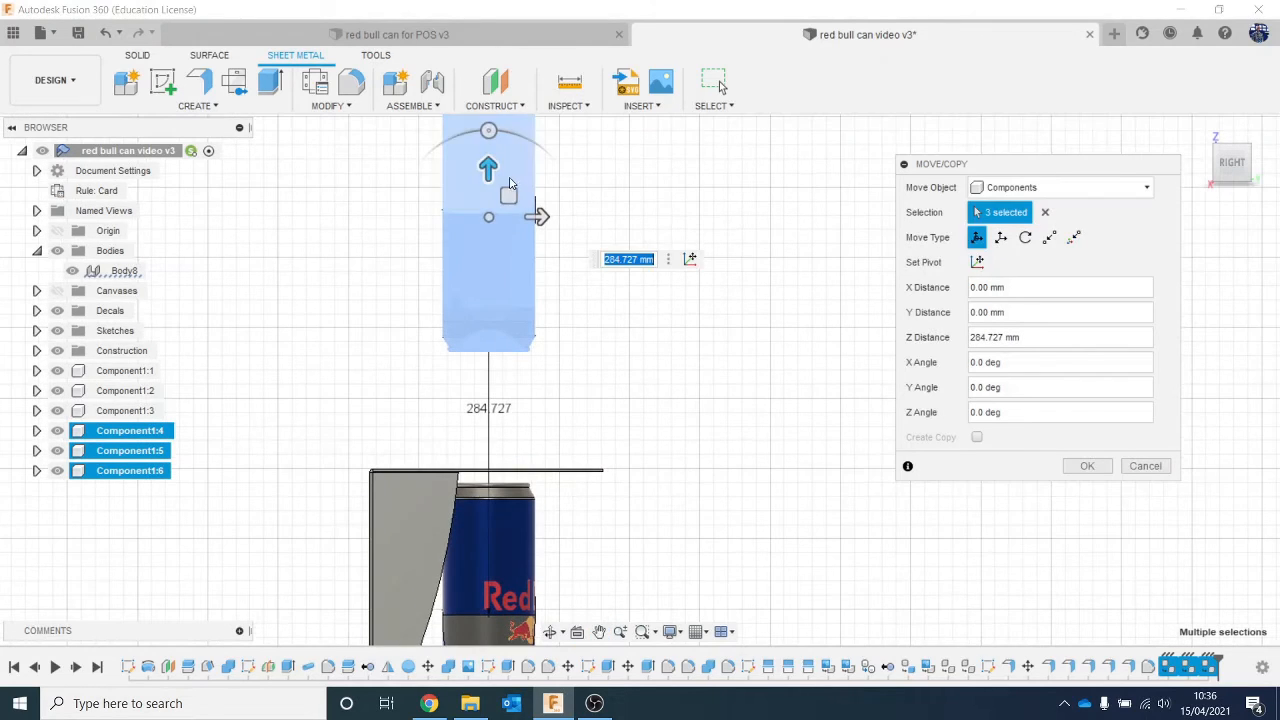
pyautogui.moveTo(488, 161); pyautogui.dragTo(487, 283)
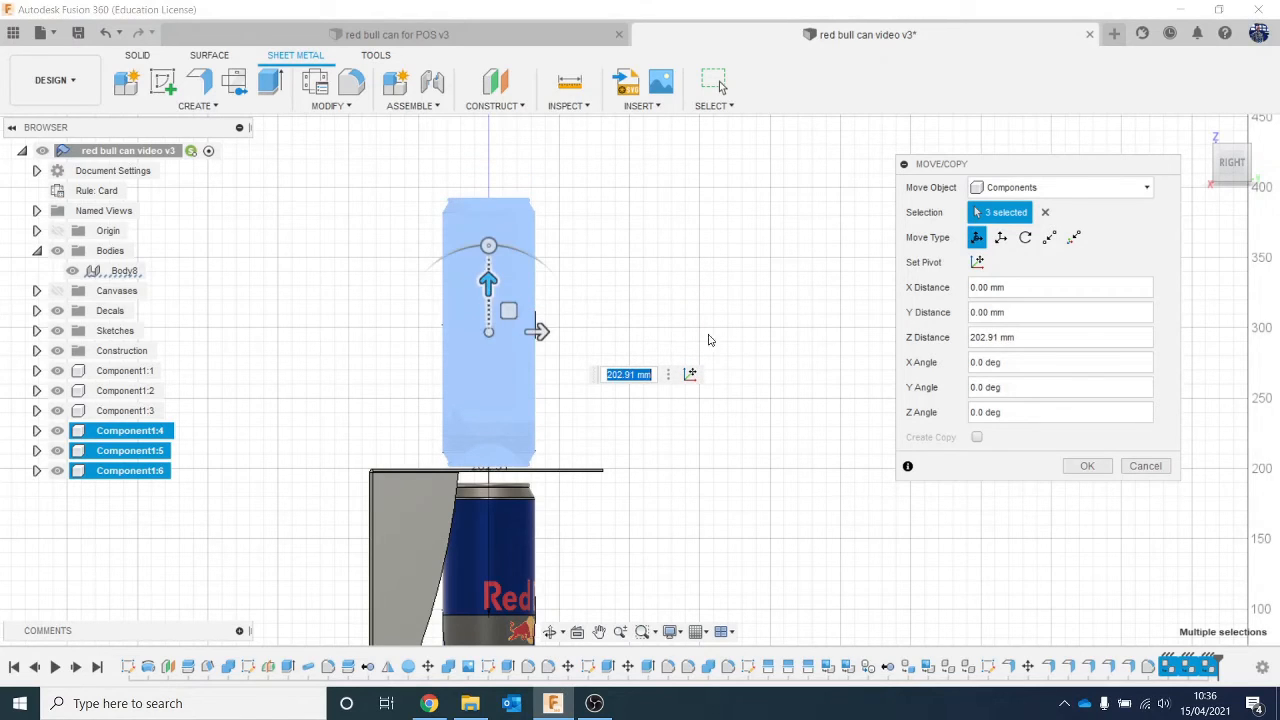
pyautogui.click(1090, 466)
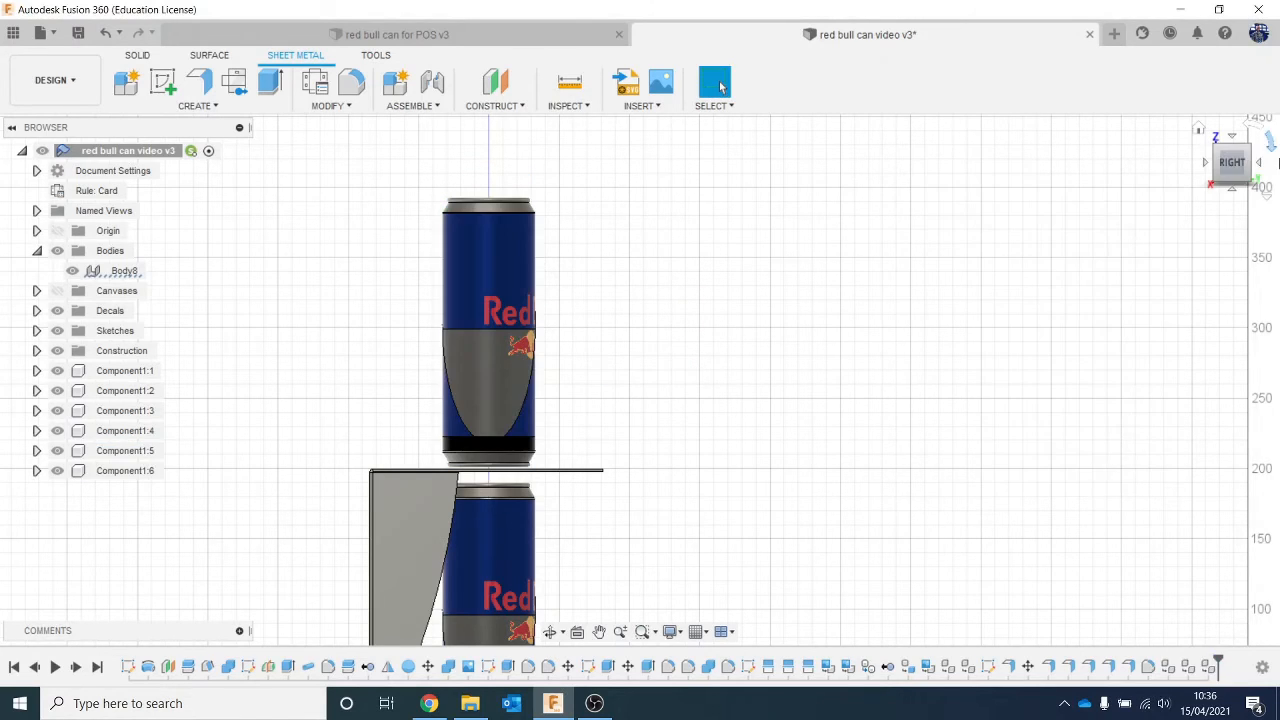
# Add mitered 90-degree upright flanges about 42.5 mm high along the roof's front edge and both end edges
pyautogui.moveTo(1221, 186); pyautogui.dragTo(1111, 339)
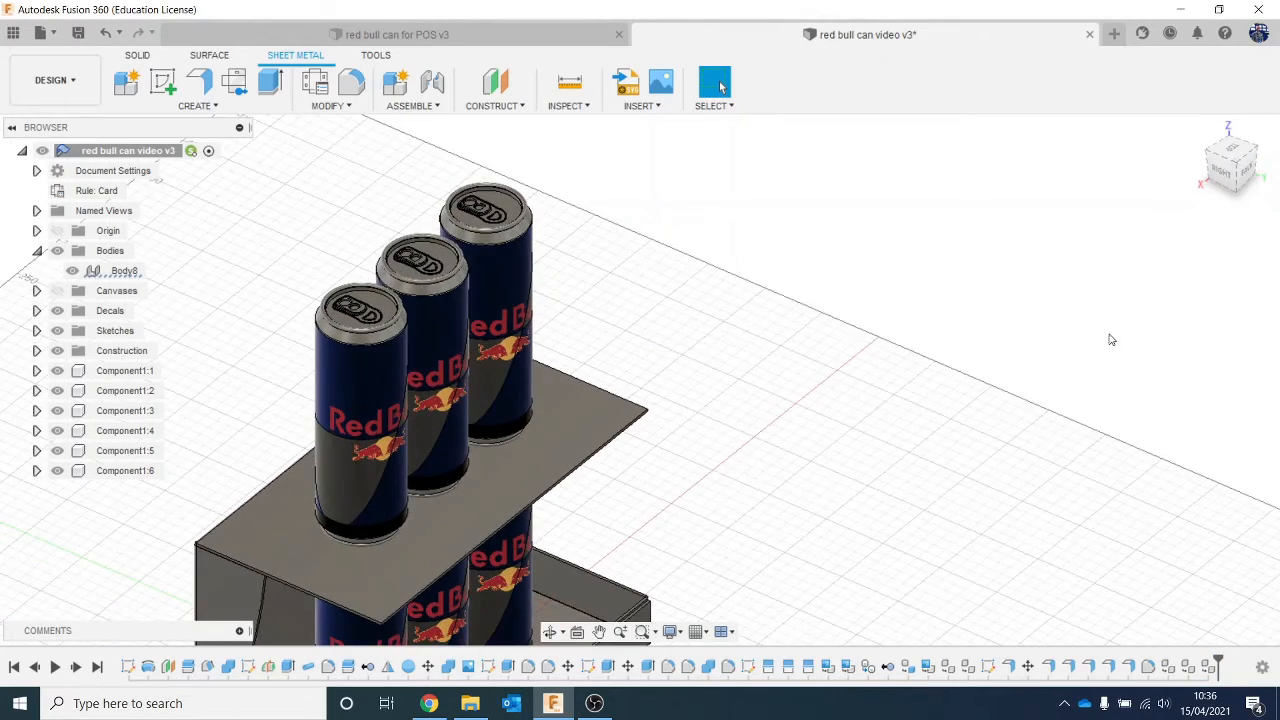
pyautogui.moveTo(1105, 334); pyautogui.dragTo(1086, 162, button='middle')
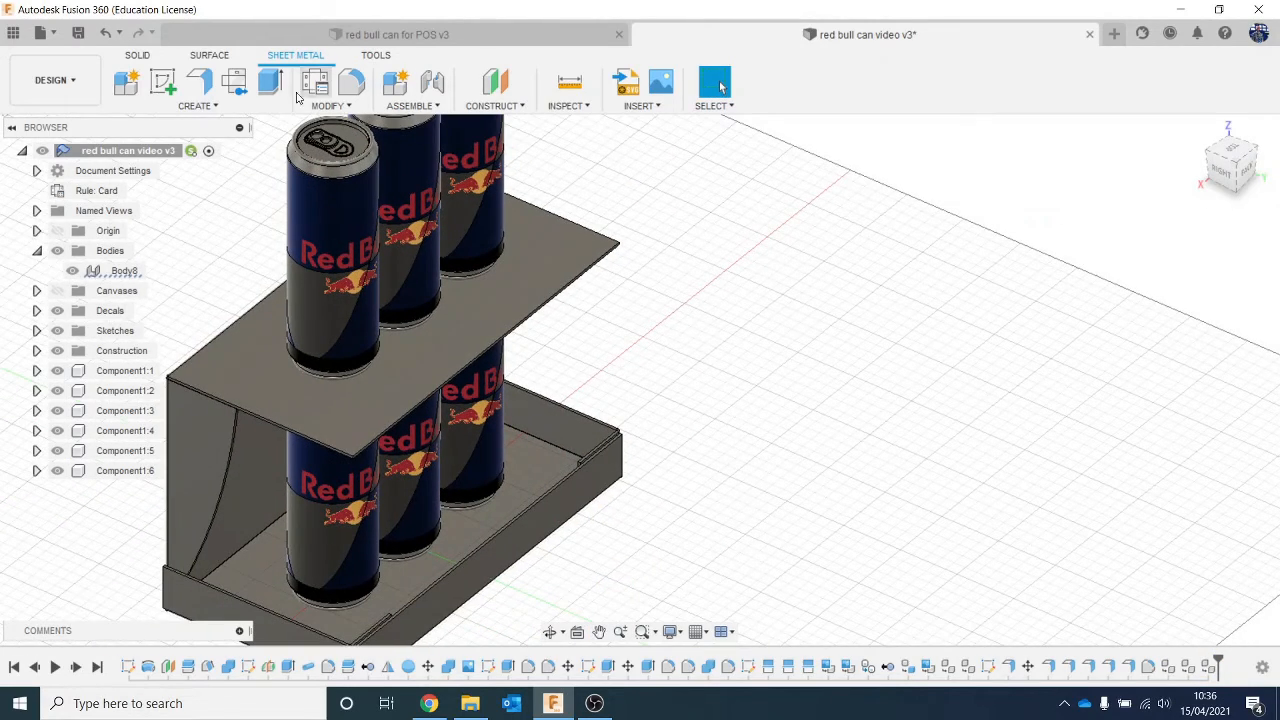
pyautogui.click(206, 88)
pyautogui.click(289, 430)
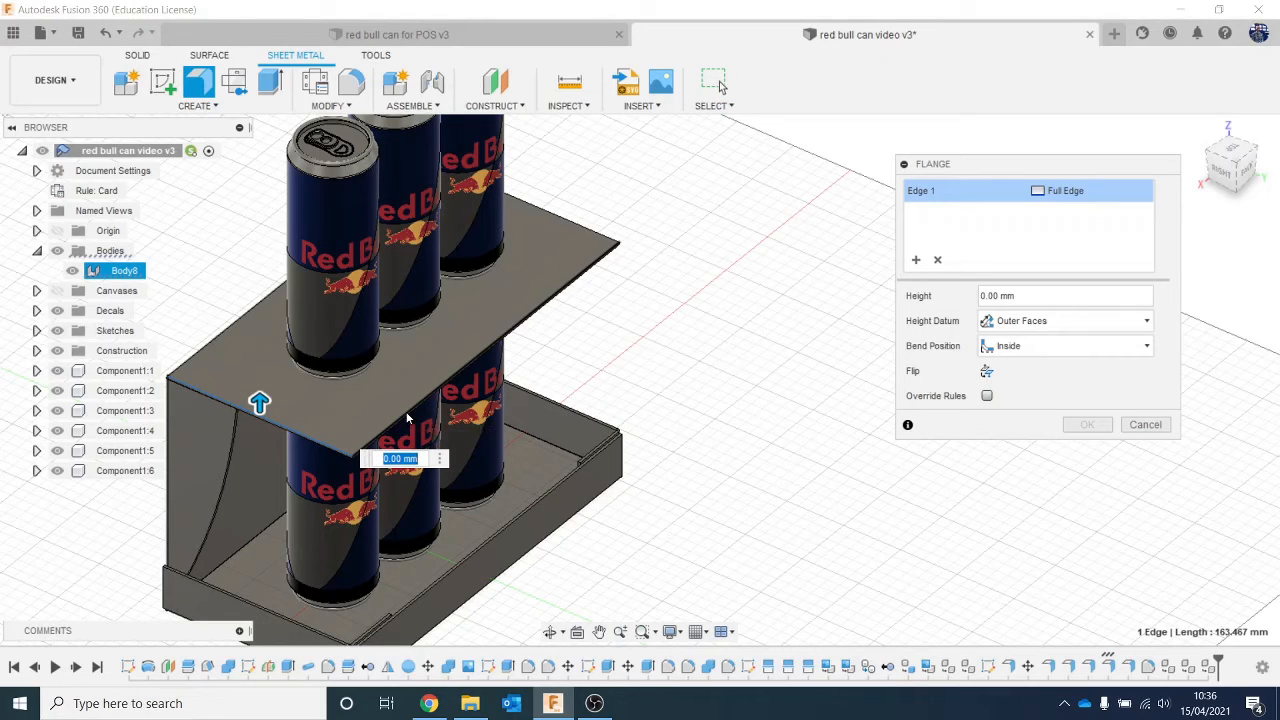
pyautogui.click(406, 409)
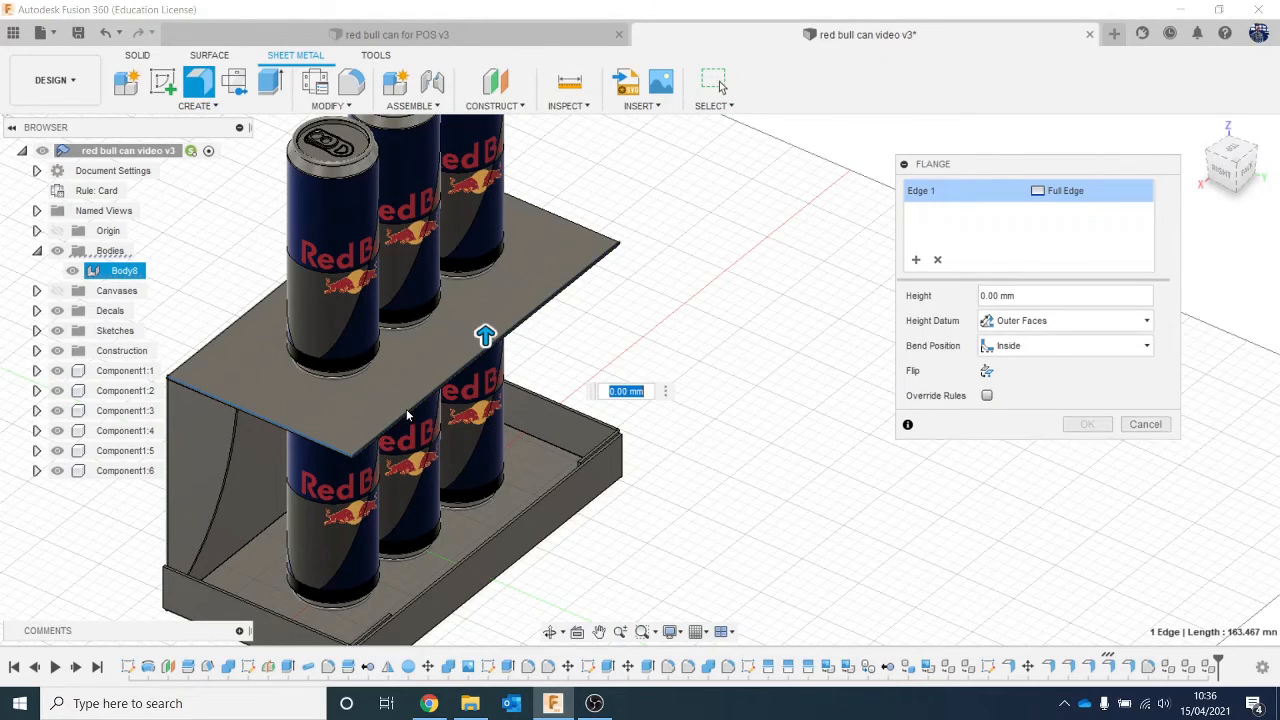
pyautogui.click(544, 213)
pyautogui.moveTo(526, 189); pyautogui.dragTo(527, 138)
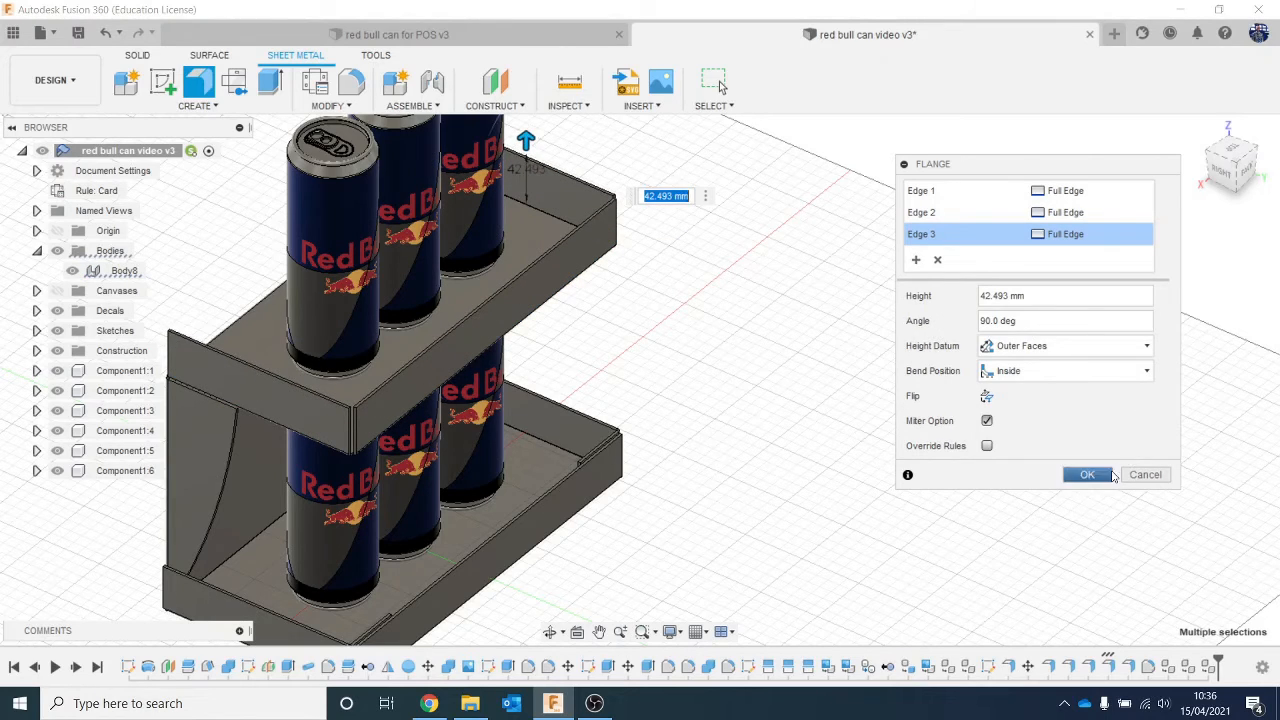
pyautogui.click(1108, 475)
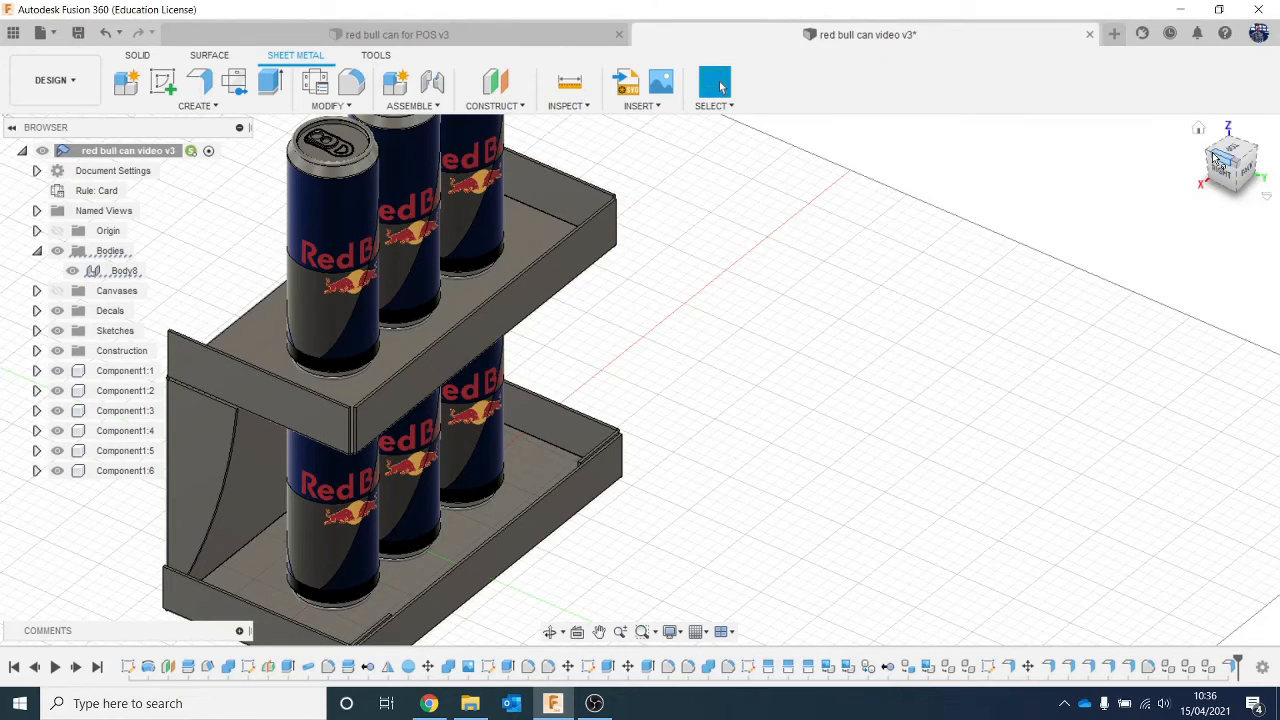
pyautogui.moveTo(1216, 158); pyautogui.dragTo(1208, 112)
pyautogui.moveTo(1220, 160)
pyautogui.mouseDown()
pyautogui.moveTo(1170, 188)
pyautogui.moveTo(1110, 165)
pyautogui.mouseUp()
pyautogui.moveTo(1140, 300)
pyautogui.mouseDown(button='middle')
pyautogui.moveTo(1066, 391)
pyautogui.moveTo(968, 471)
pyautogui.mouseUp(button='middle')
pyautogui.click(206, 88)
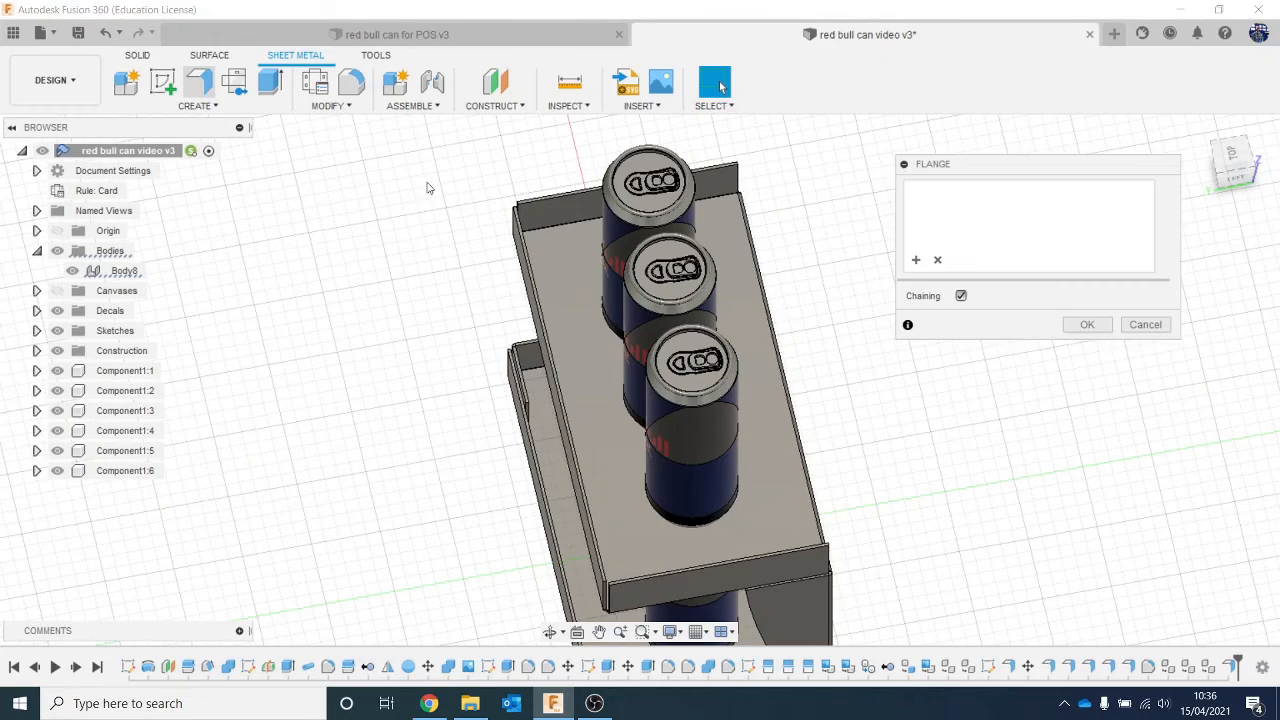
pyautogui.scroll(5, 560, 215)
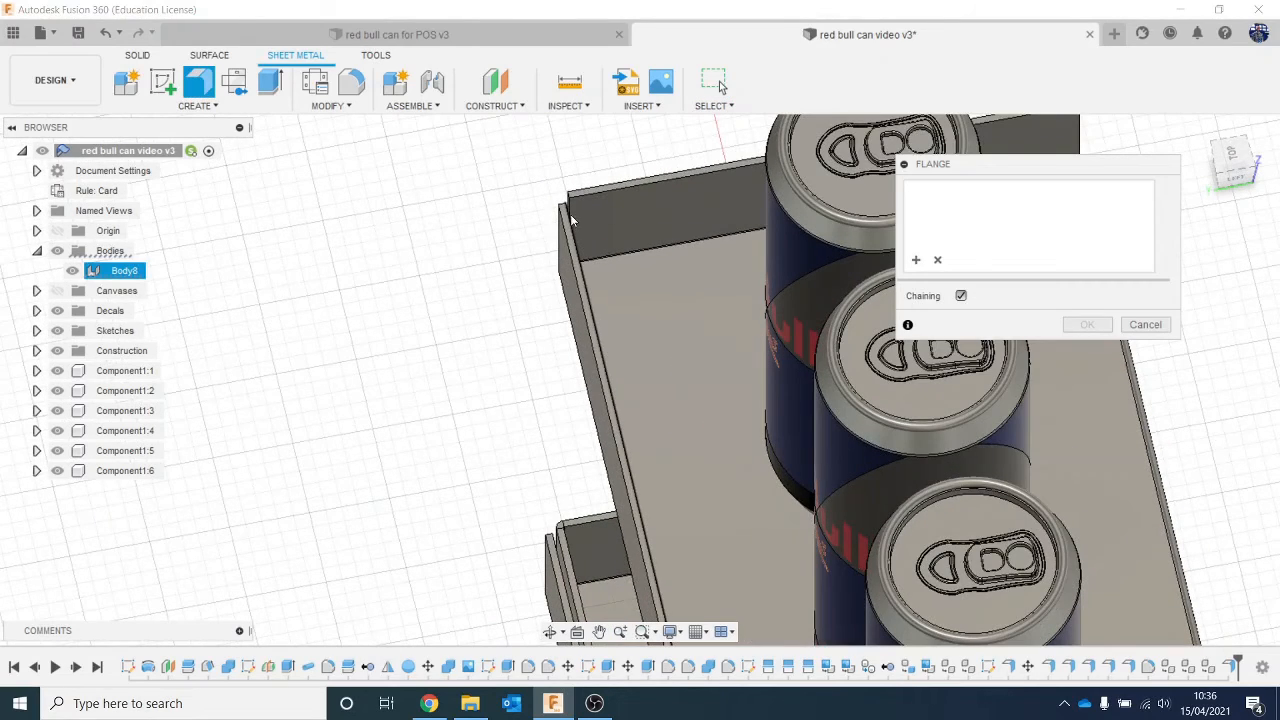
pyautogui.click(571, 208)
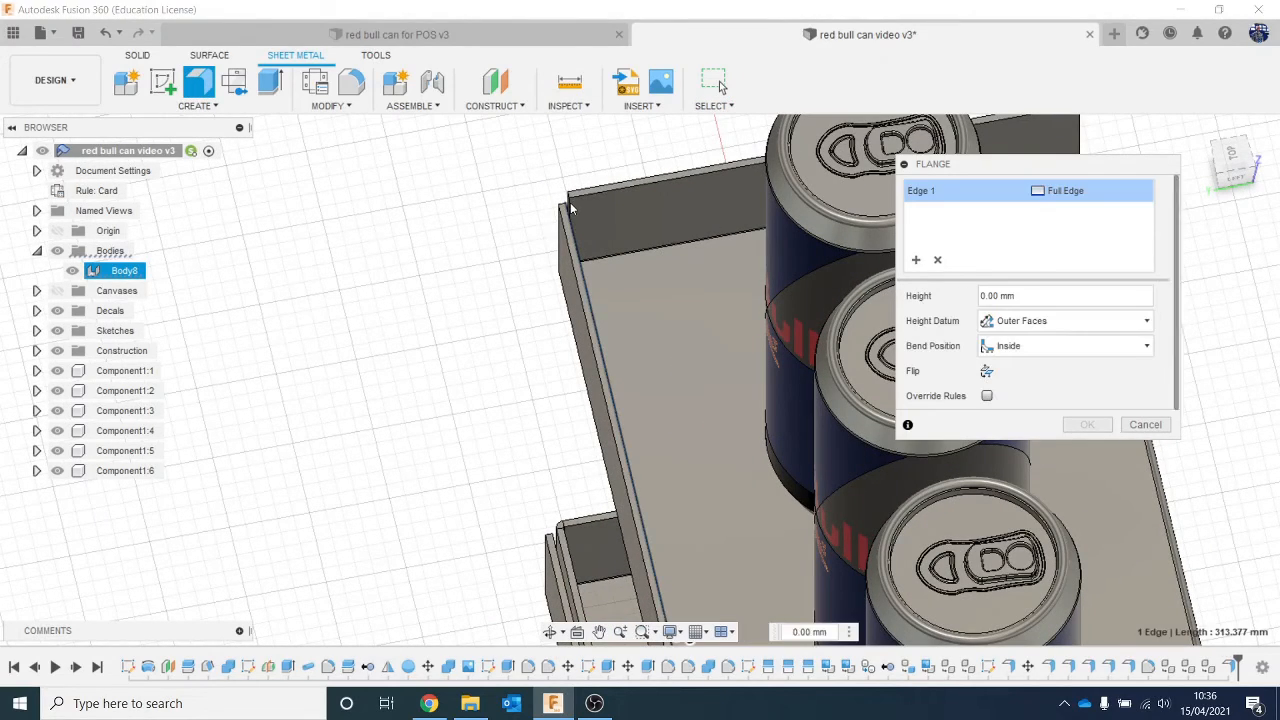
pyautogui.click(1143, 425)
# Add 90-degree corner tab flanges about 46.2 mm long from the upper tray's end uprights, on their vertical edges beside the front upright
pyautogui.click(1219, 172)
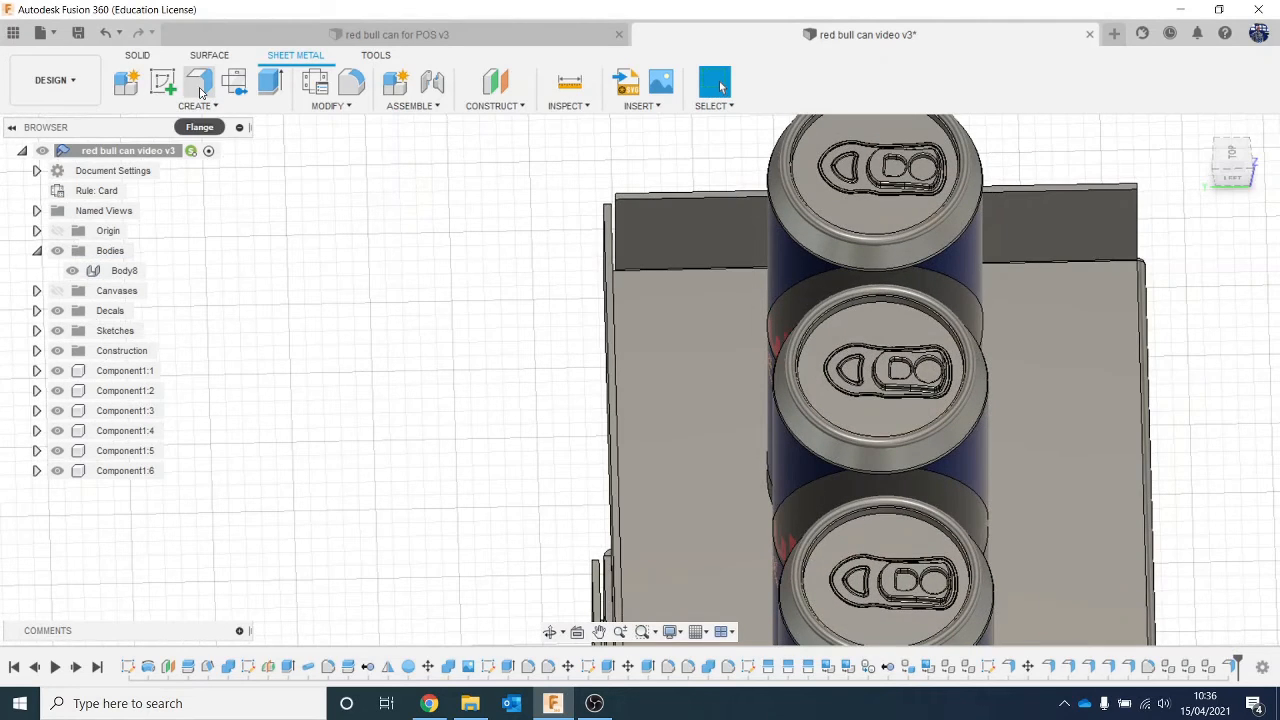
pyautogui.click(615, 220)
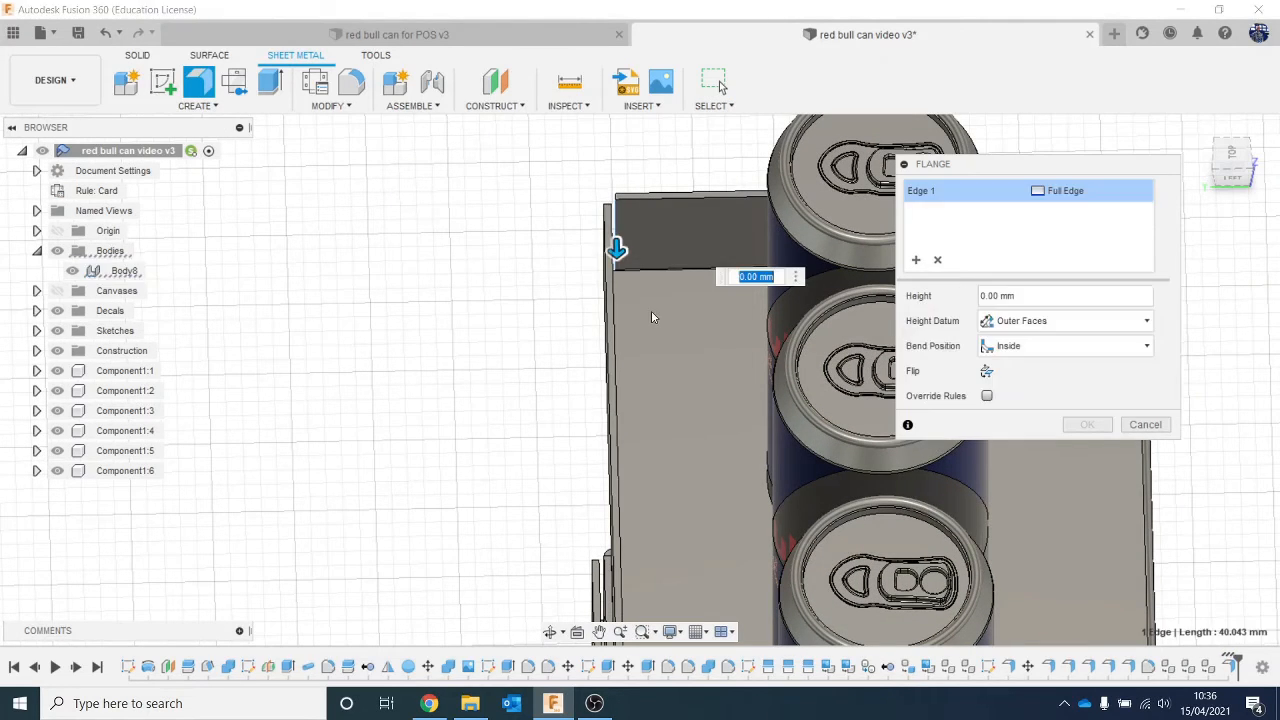
pyautogui.moveTo(621, 268); pyautogui.dragTo(618, 395)
pyautogui.moveTo(558, 429); pyautogui.dragTo(411, 312, button='middle')
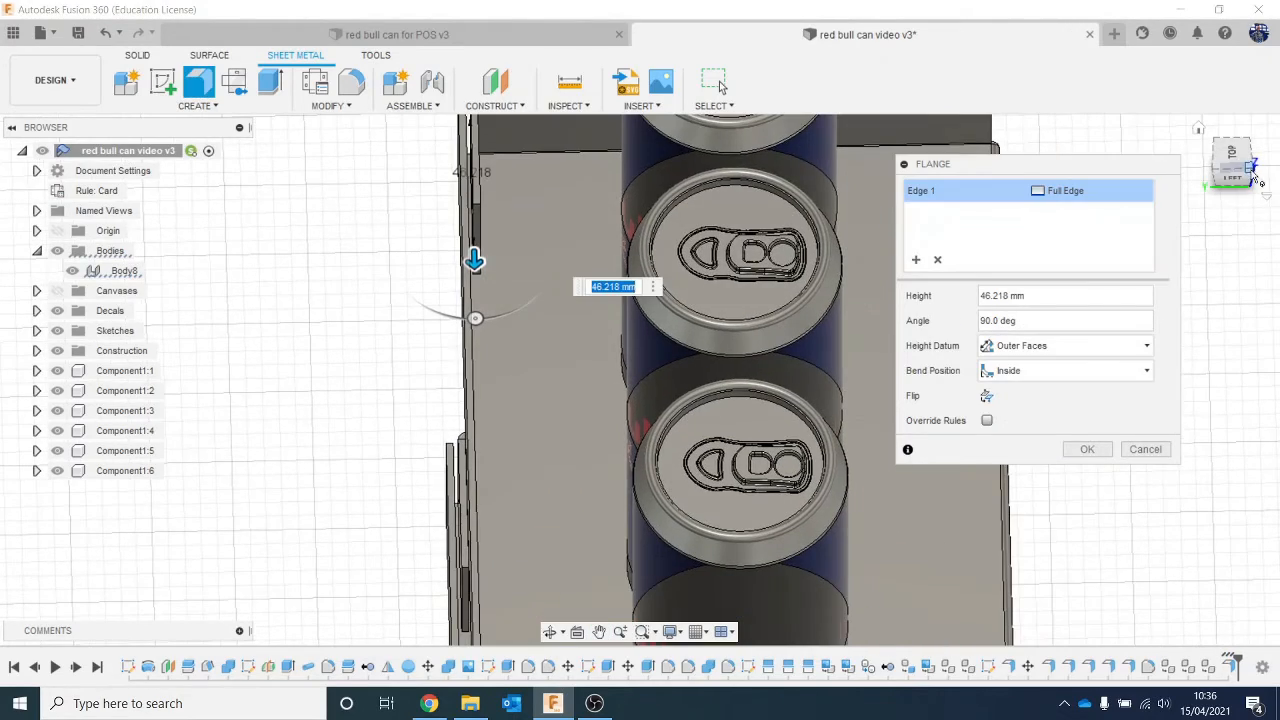
pyautogui.click(1255, 178)
pyautogui.keyDown('shift'); pyautogui.moveTo(880, 190); pyautogui.dragTo(723, 183, button='middle'); pyautogui.keyUp('shift')
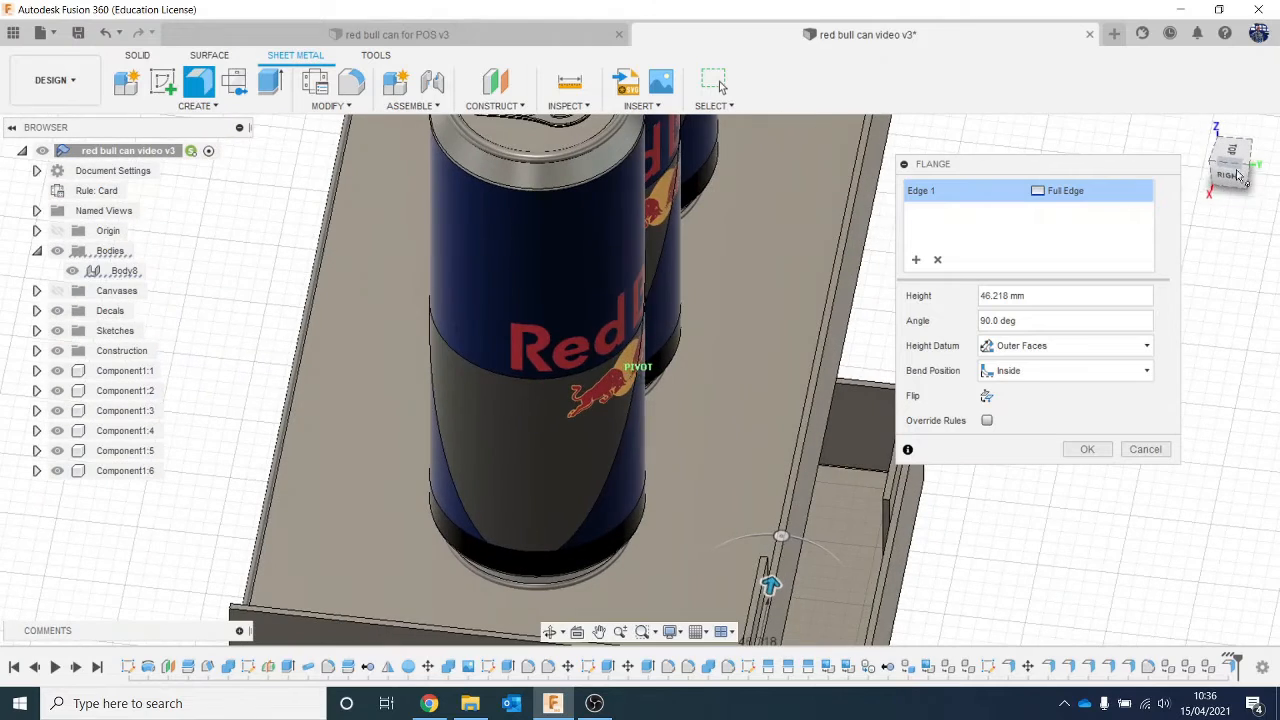
pyautogui.moveTo(777, 300); pyautogui.dragTo(688, 543, button='middle')
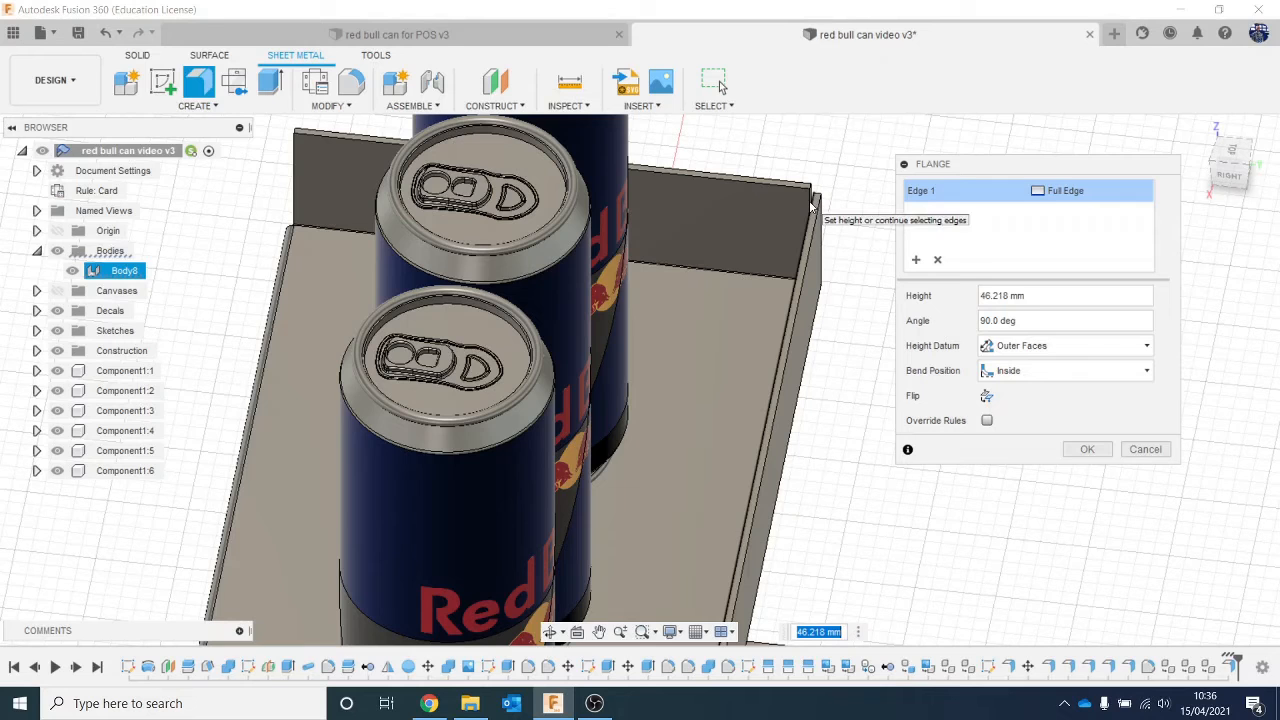
pyautogui.scroll(5, 811, 201)
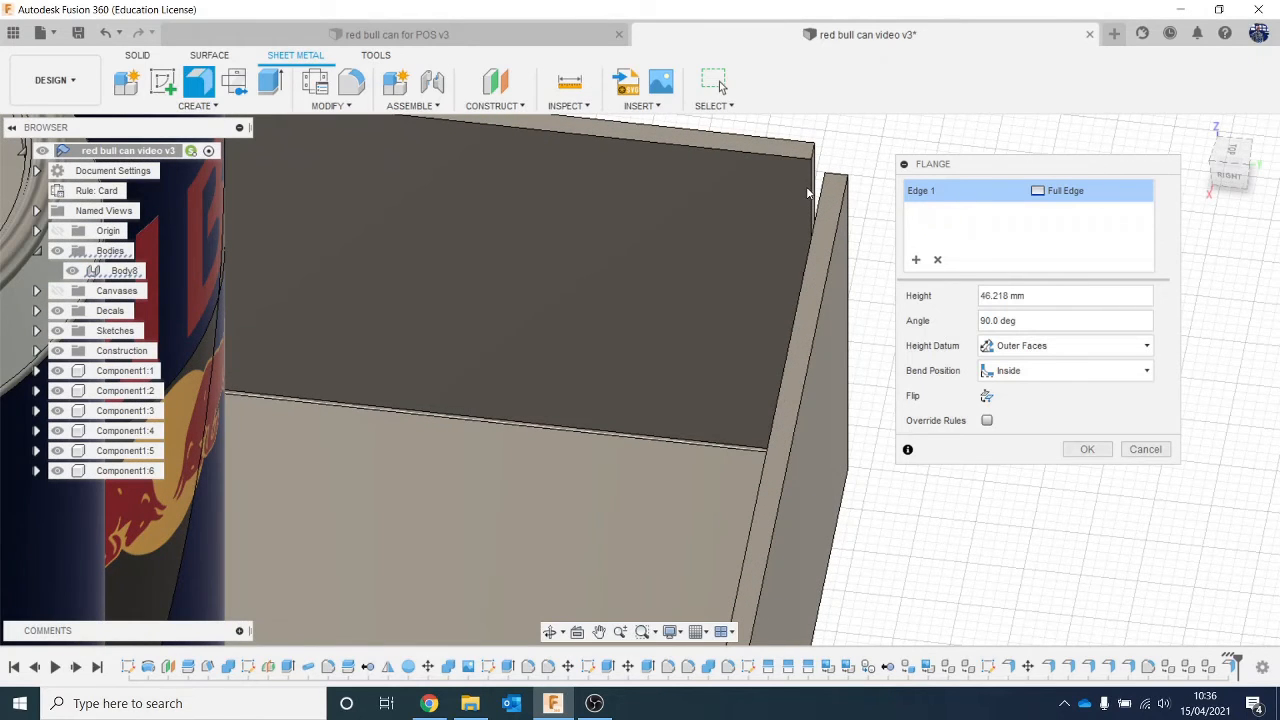
pyautogui.click(808, 192)
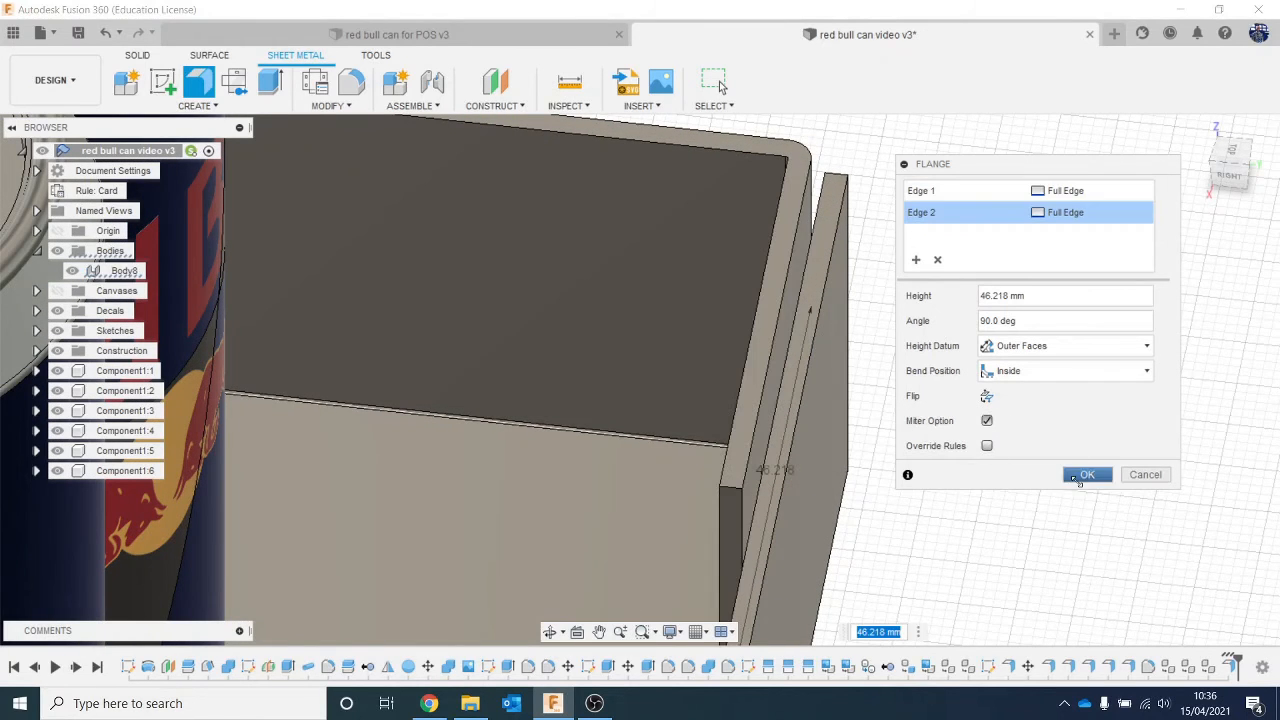
pyautogui.click(1087, 474)
pyautogui.scroll(-6, 1030, 460)
pyautogui.keyDown('shift'); pyautogui.moveTo(1020, 326); pyautogui.dragTo(951, 274, button='middle'); pyautogui.keyUp('shift')
pyautogui.keyDown('shift'); pyautogui.moveTo(1178, 168); pyautogui.dragTo(982, 375, button='middle'); pyautogui.keyUp('shift')
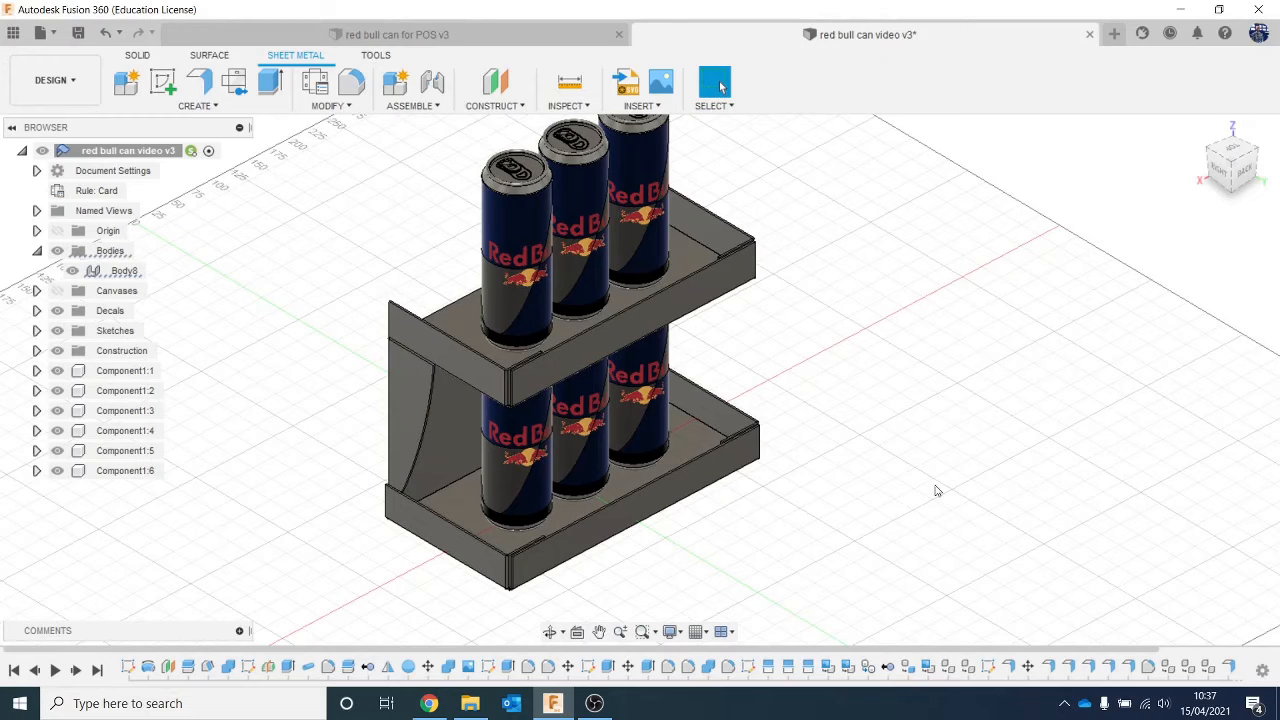
# Switch to the browser to look over the online image converter's available formats, and return to the Fusion 360 model
pyautogui.click(429, 703)
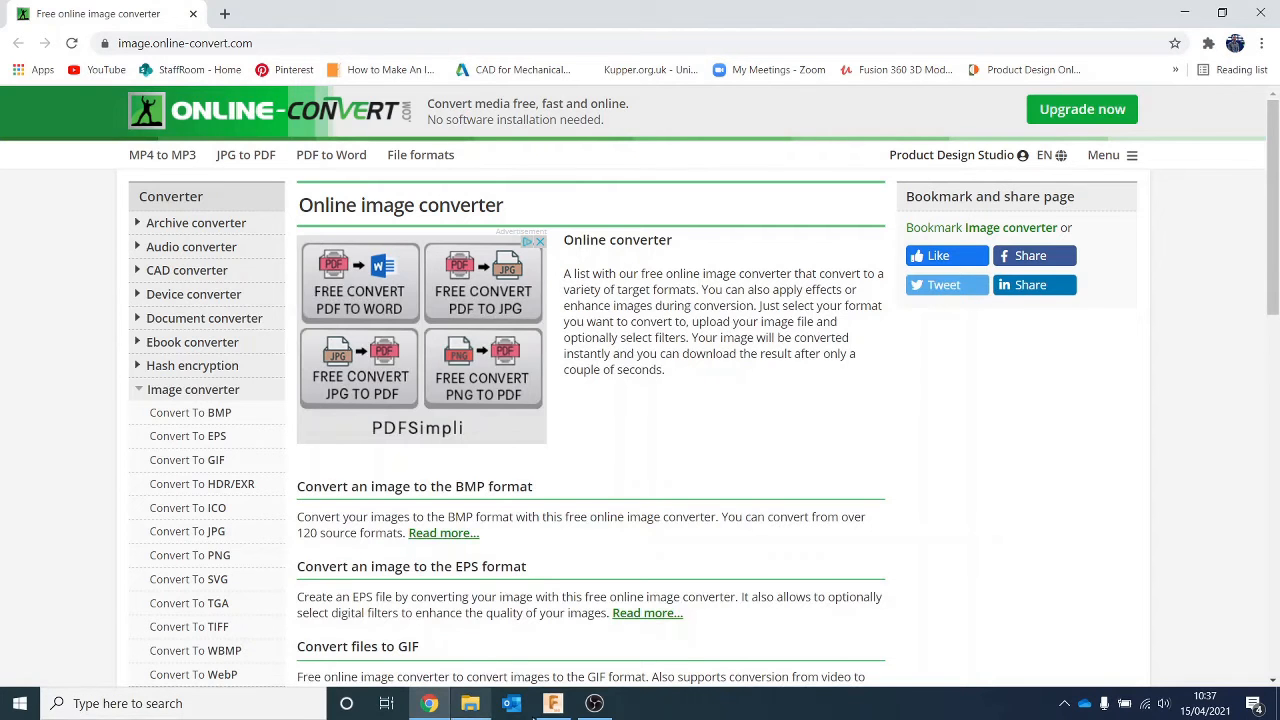
pyautogui.click(552, 703)
pyautogui.moveTo(891, 349); pyautogui.dragTo(864, 357, button='middle')
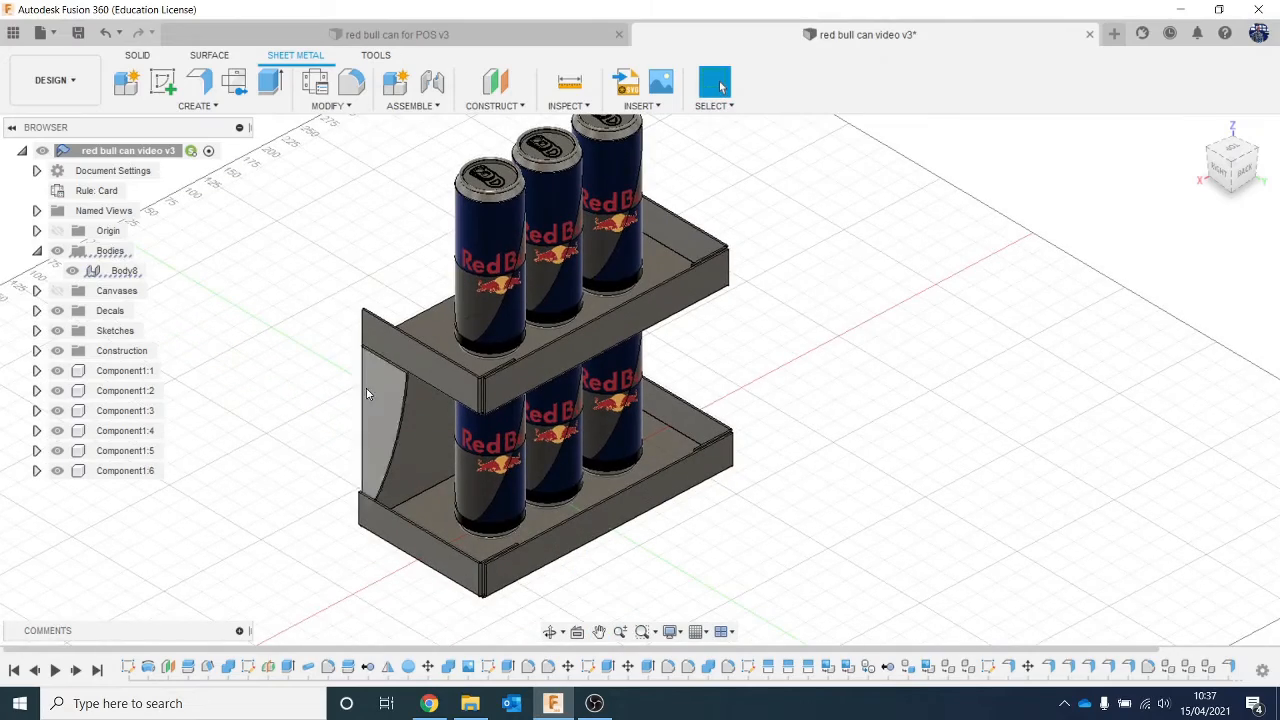
pyautogui.click(1240, 160)
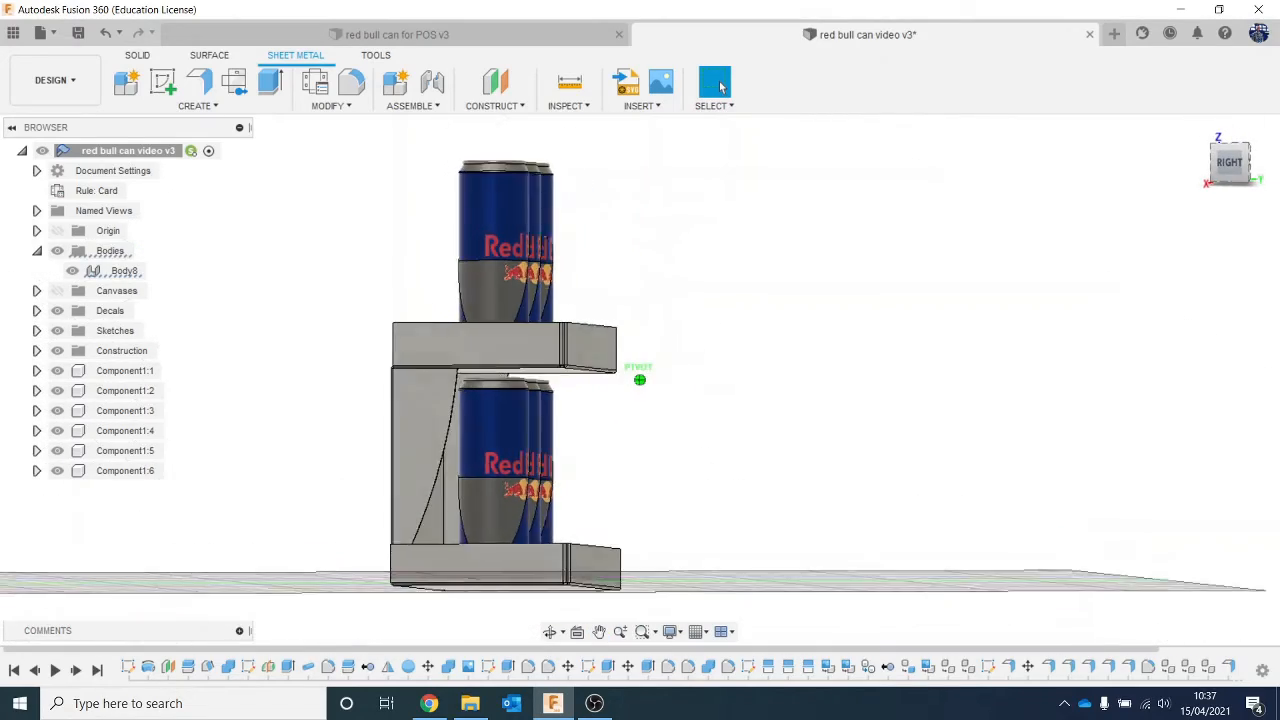
pyautogui.moveTo(1240, 160)
pyautogui.mouseDown()
pyautogui.moveTo(1208, 222)
pyautogui.moveTo(1186, 220)
pyautogui.moveTo(1180, 236)
pyautogui.moveTo(1166, 176)
pyautogui.moveTo(1176, 196)
pyautogui.moveTo(1097, 260)
pyautogui.mouseUp()
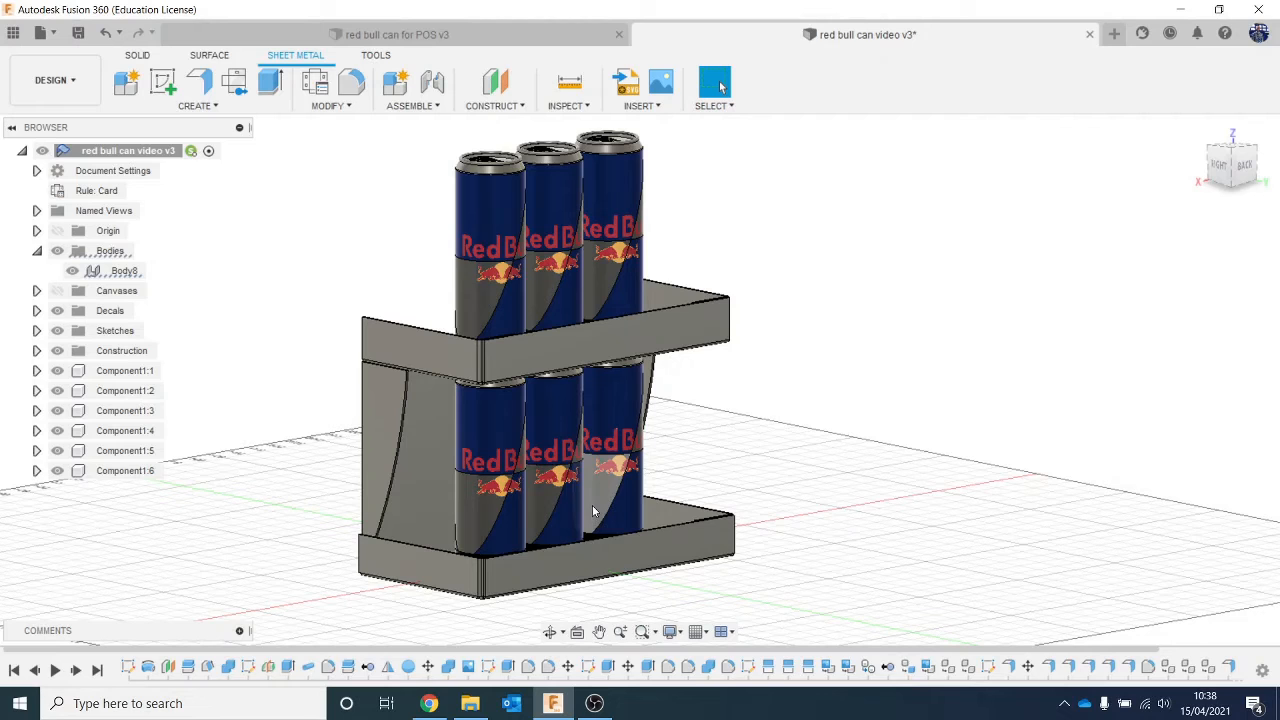
pyautogui.click(430, 705)
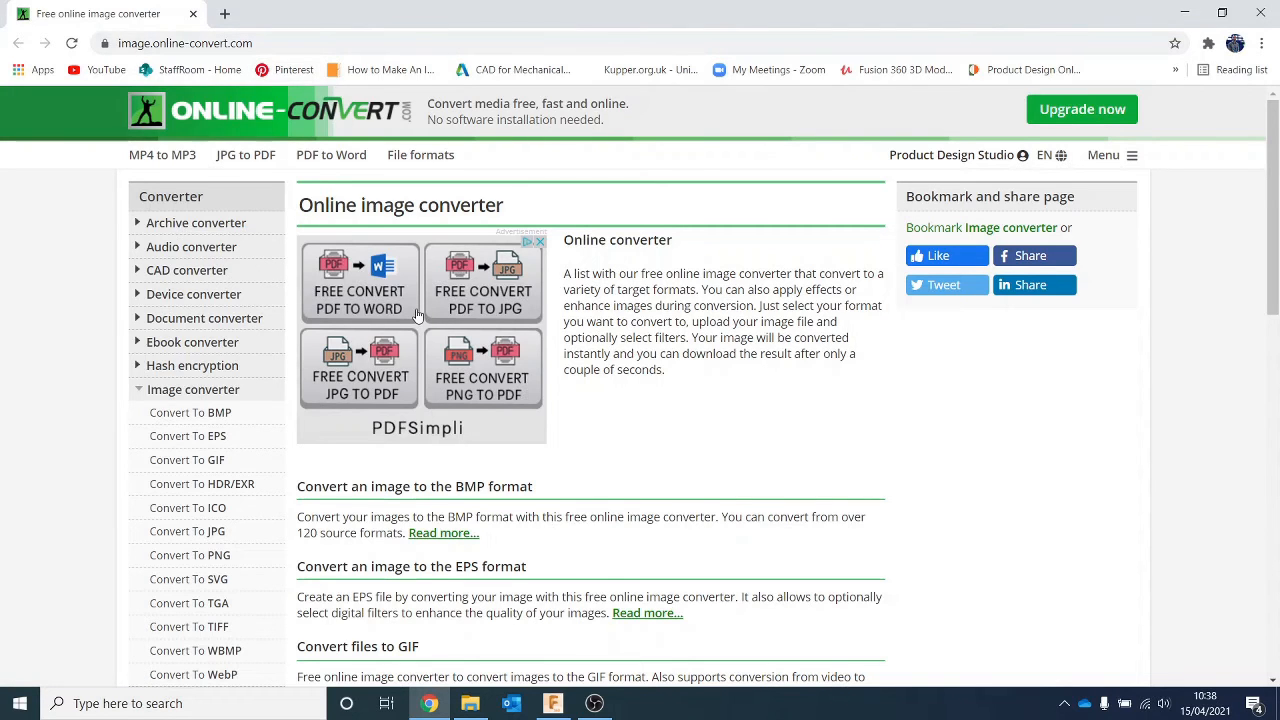
pyautogui.scroll(-2, 418, 315)
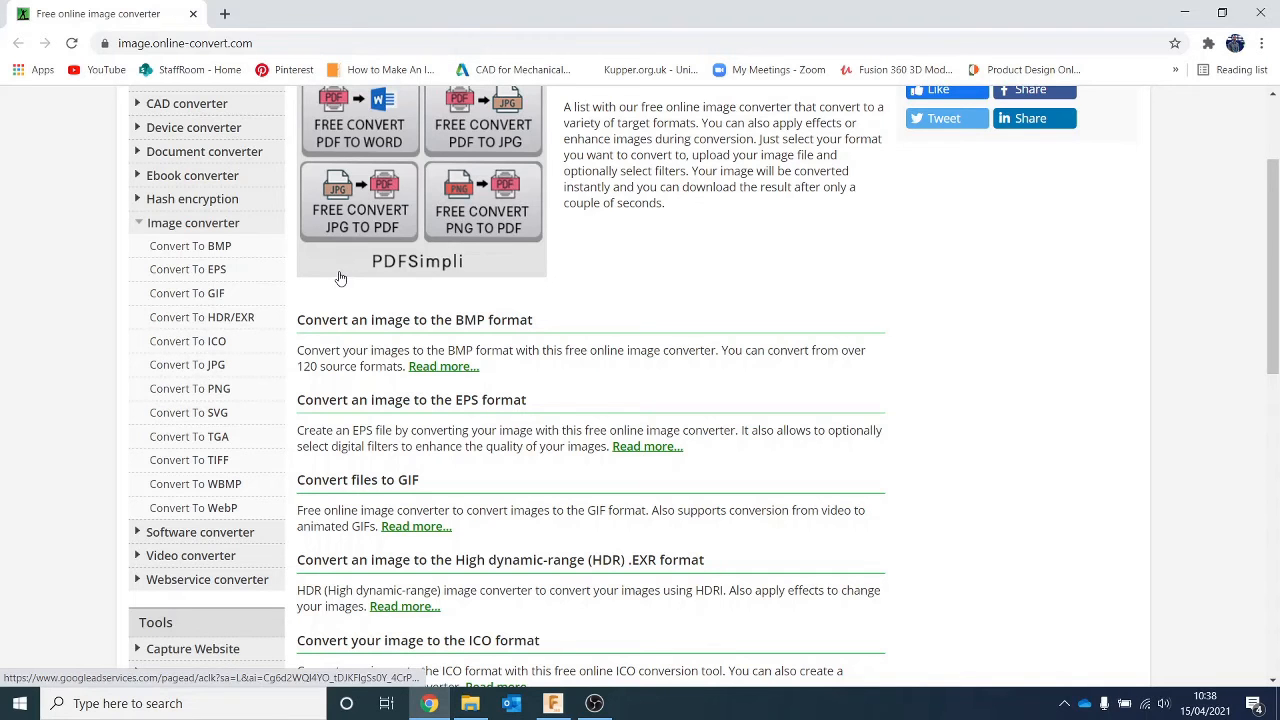
pyautogui.click(553, 703)
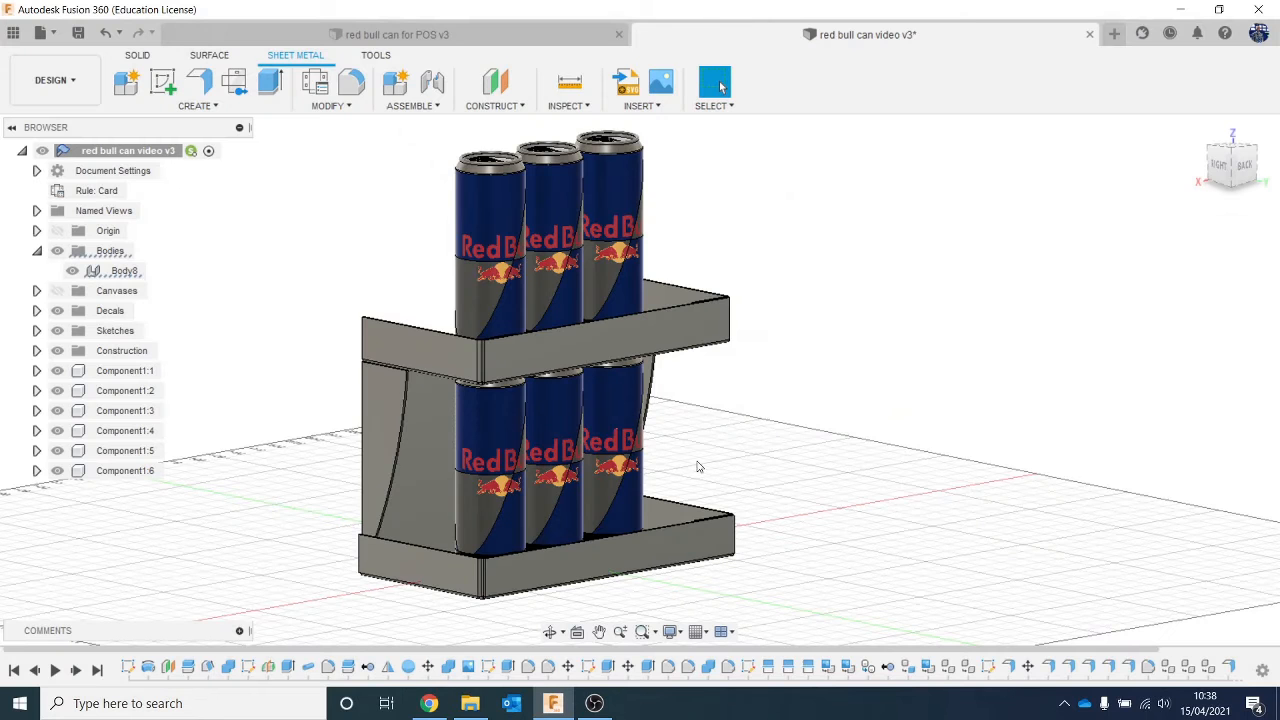
# Insert the local SVG file 44-449434_f1-car-transparent-background on the vertical origin plane parallel to the display's side
pyautogui.scroll(-3, 699, 467)
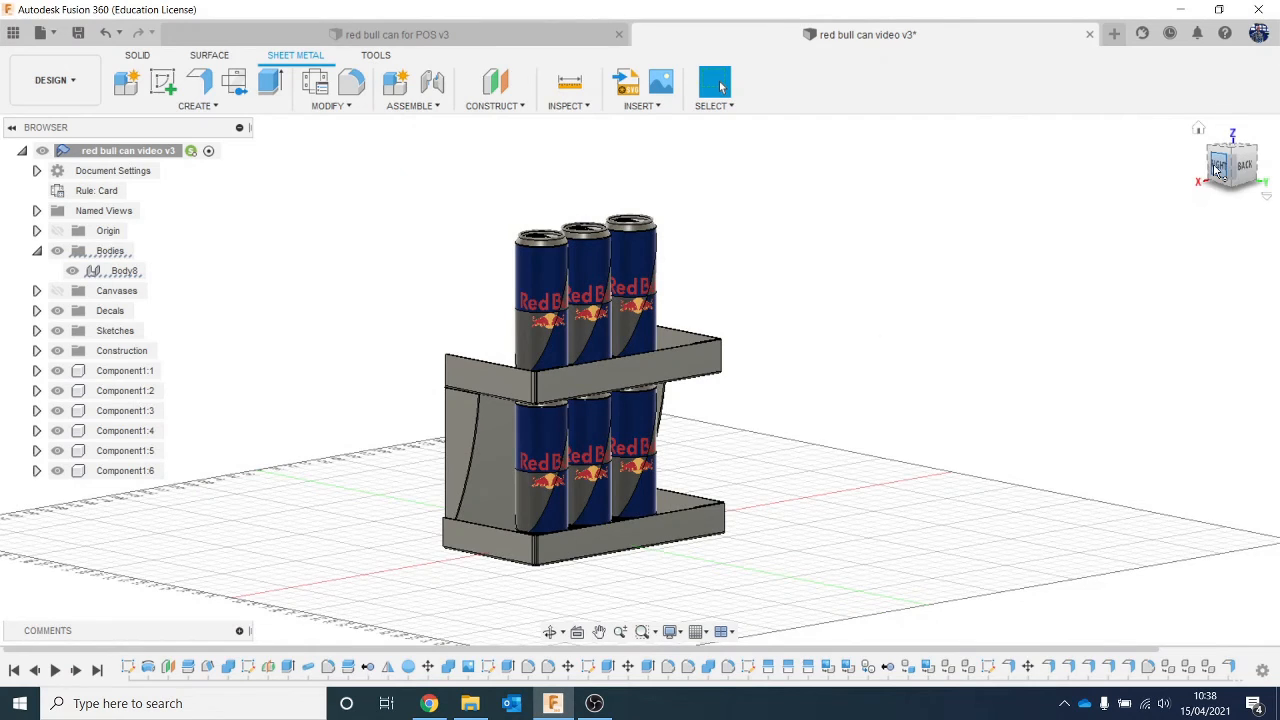
pyautogui.moveTo(1219, 170); pyautogui.dragTo(1240, 154)
pyautogui.click(641, 106)
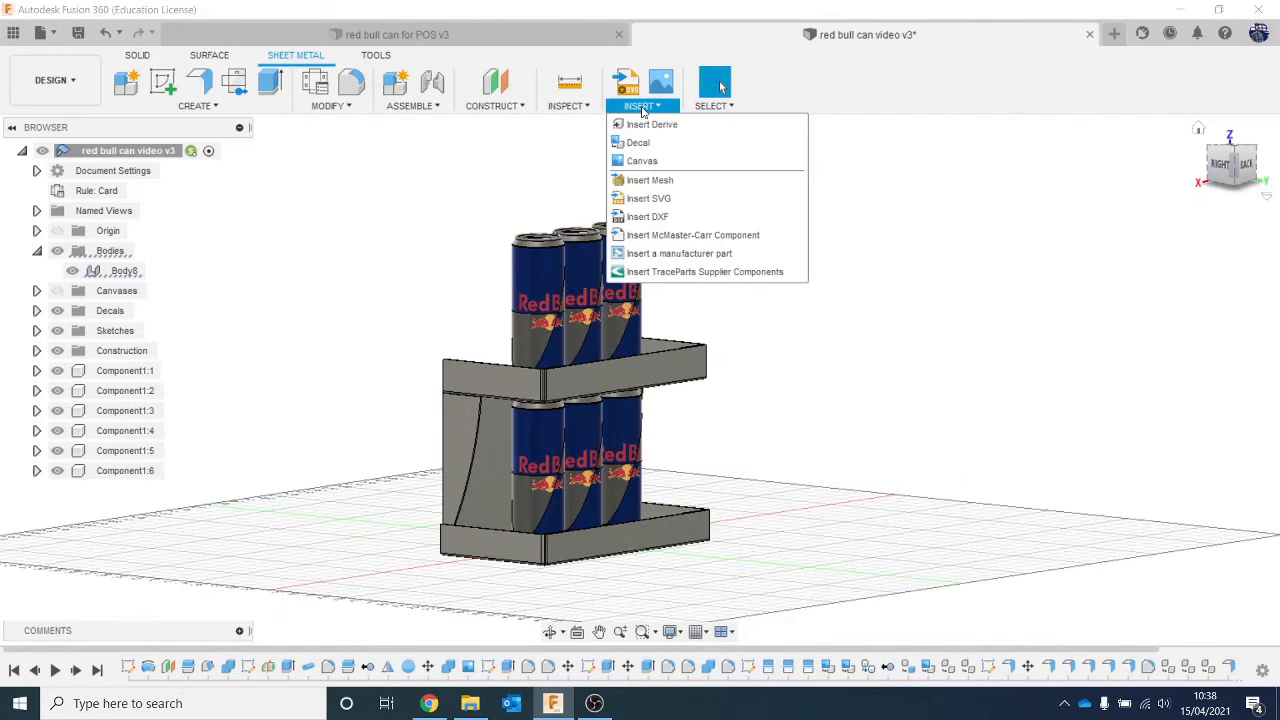
pyautogui.click(725, 198)
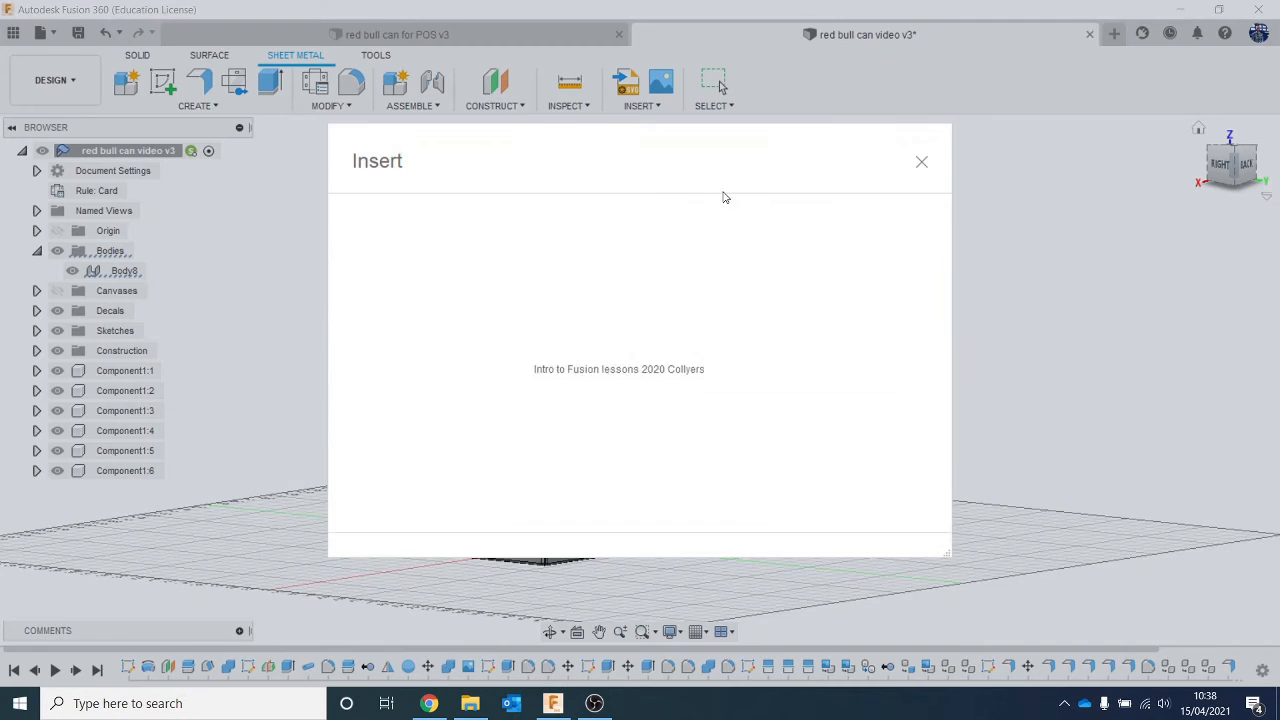
pyautogui.click(424, 510)
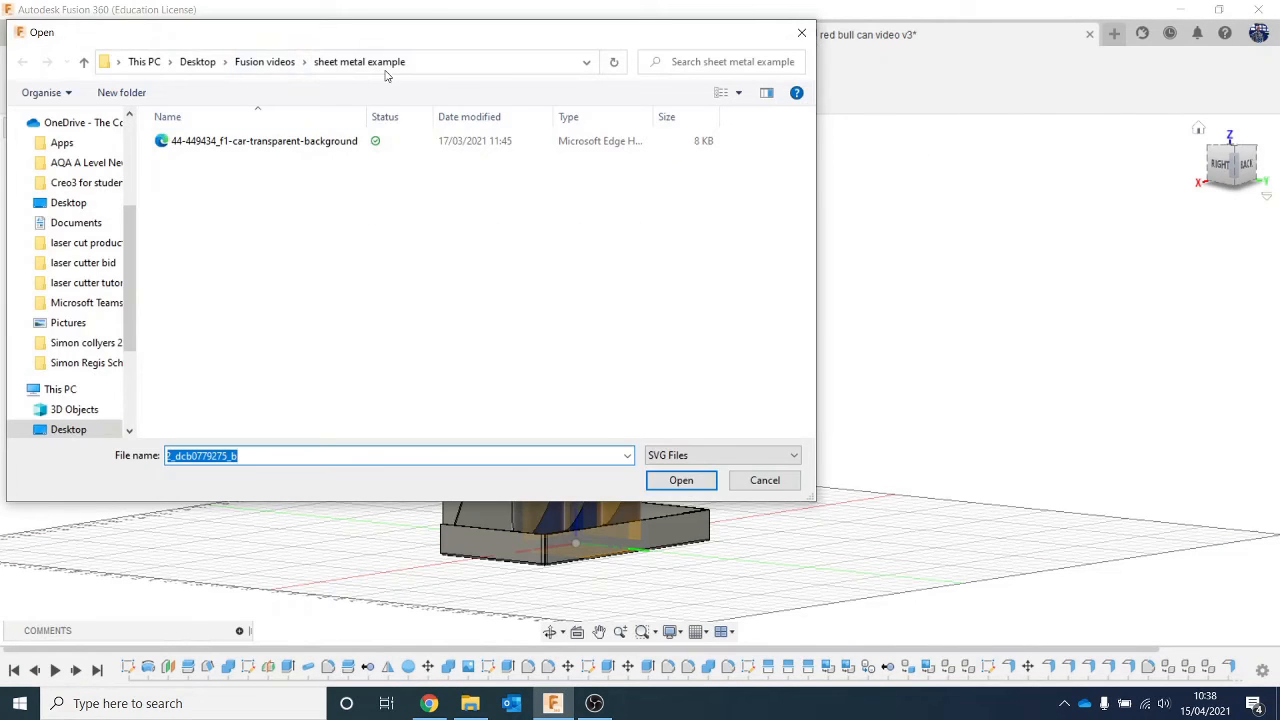
pyautogui.doubleClick(333, 140)
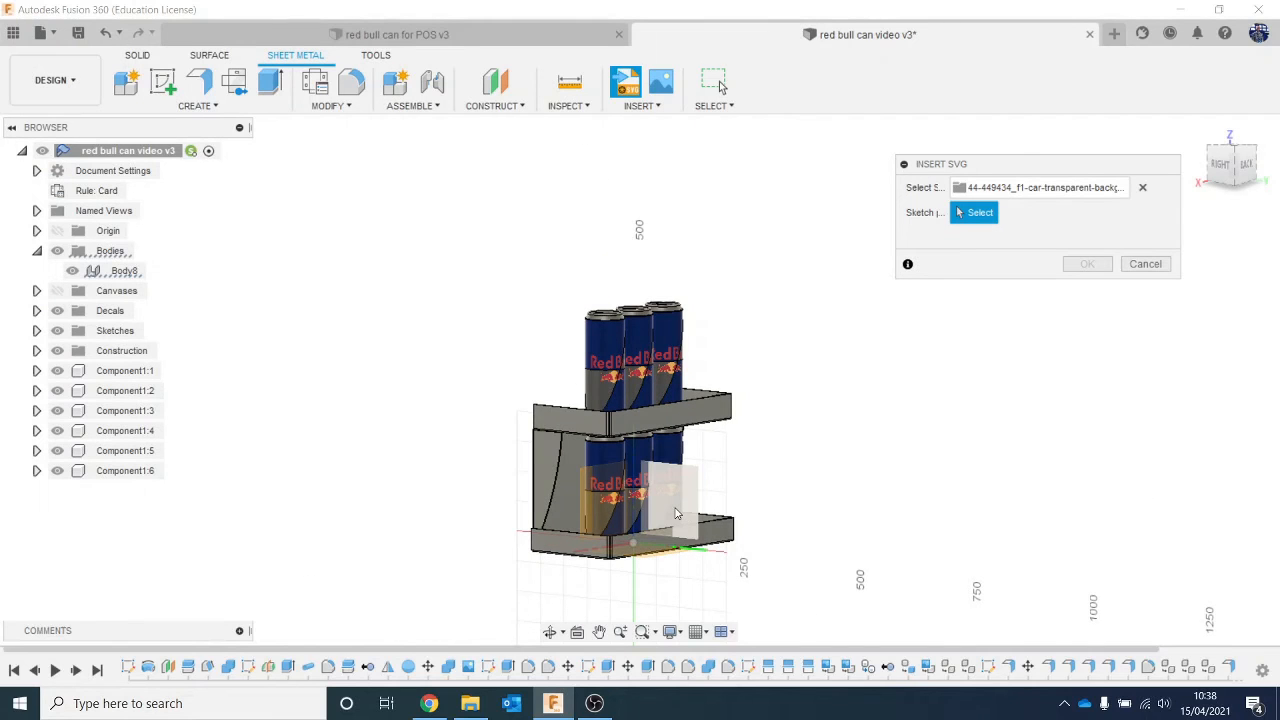
pyautogui.click(676, 512)
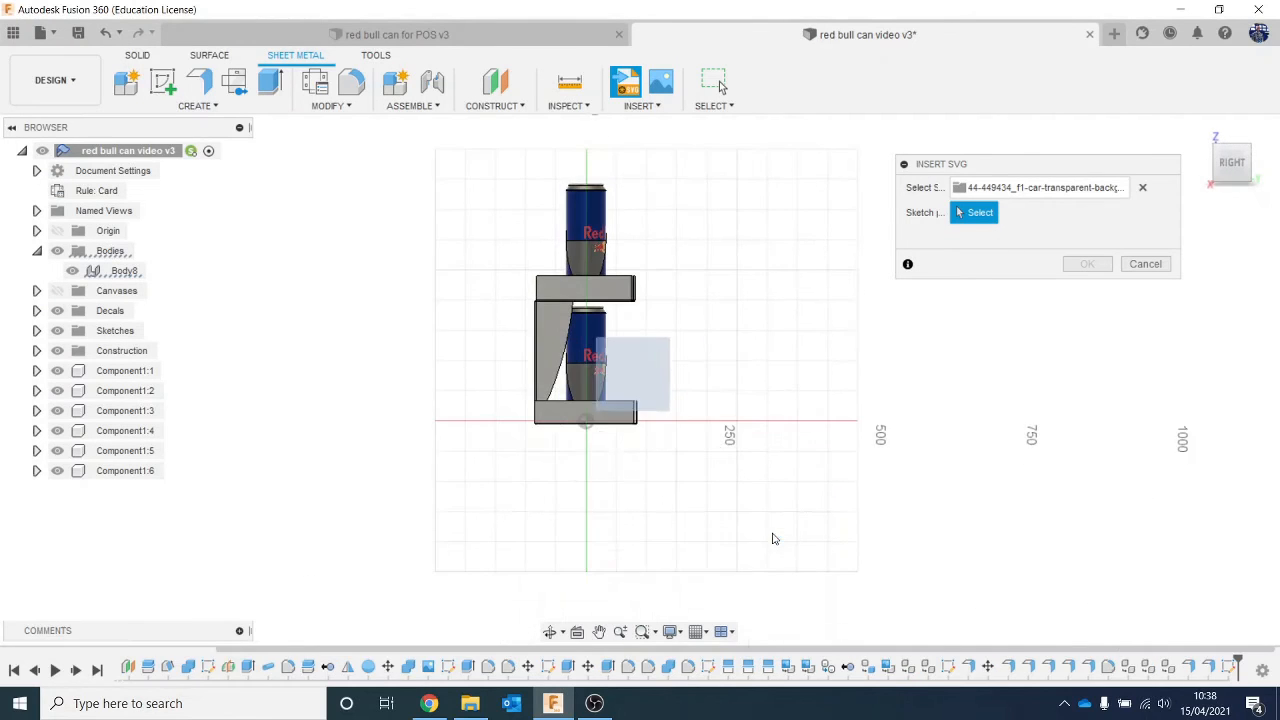
# Move the inserted car outline to a Y distance of about 65.2 mm, with an X shift of about -140.2 mm
pyautogui.scroll(1, 688, 496)
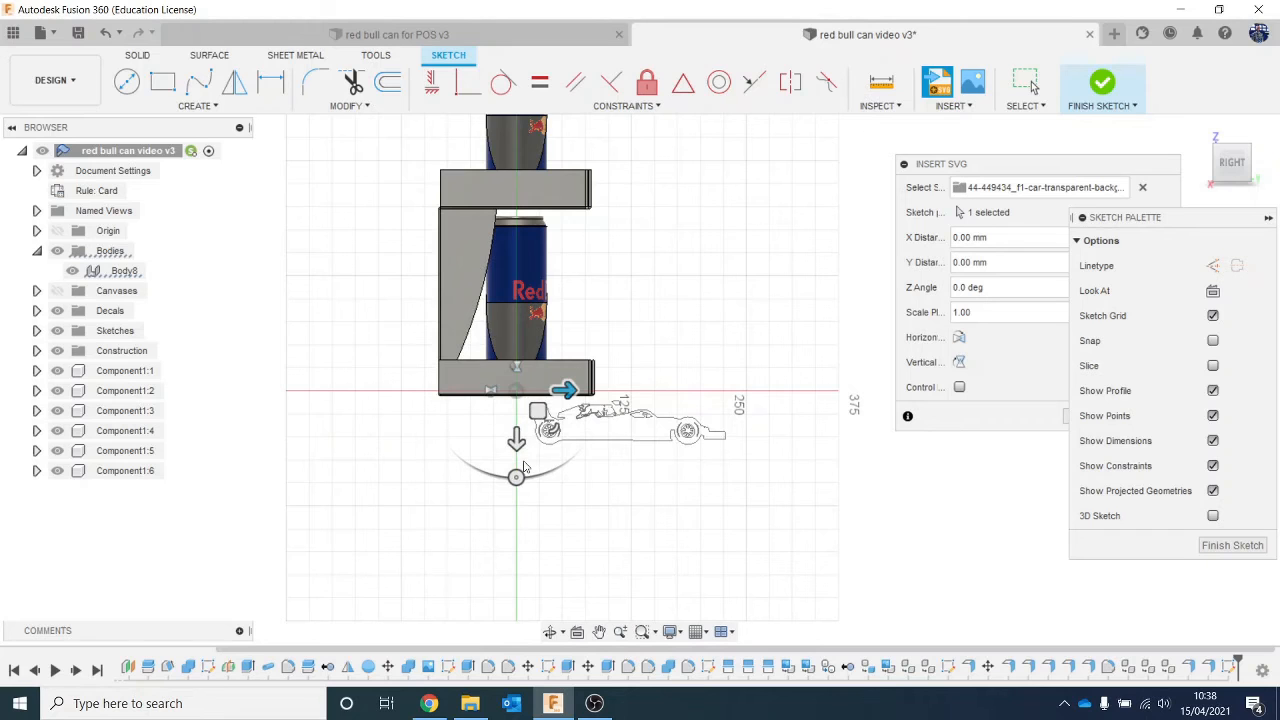
pyautogui.moveTo(516, 438); pyautogui.dragTo(516, 500)
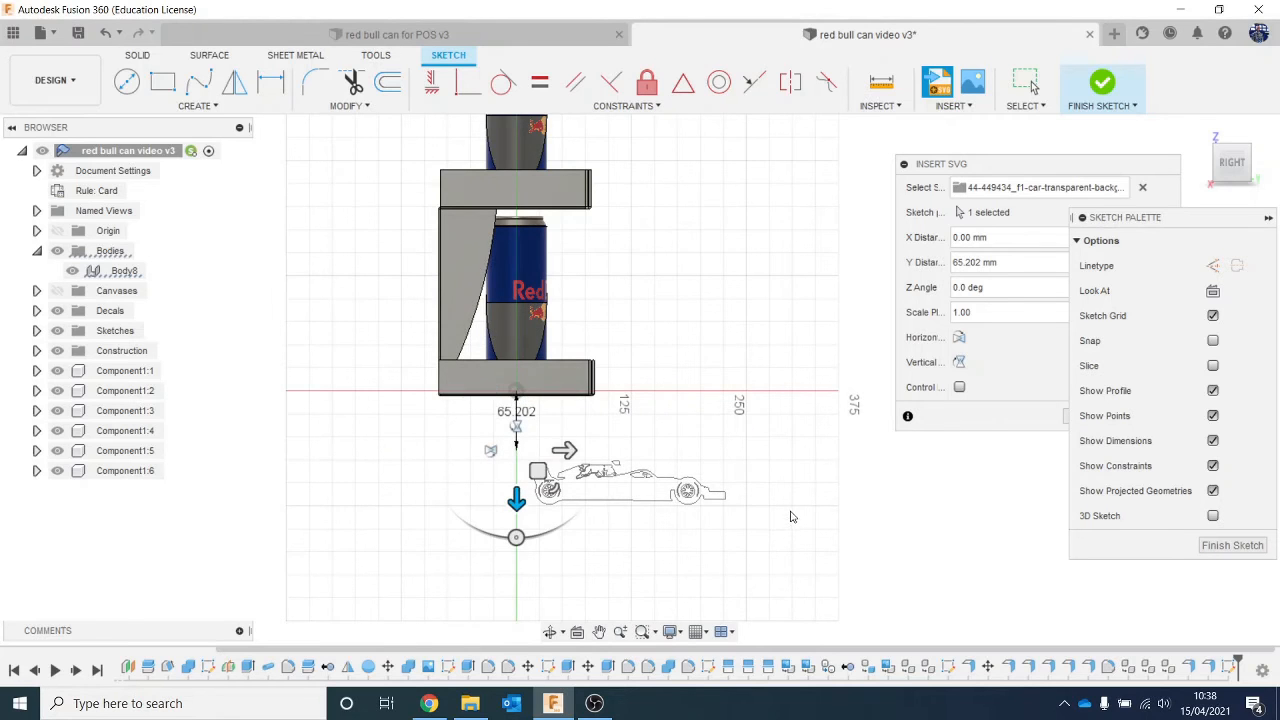
pyautogui.scroll(2, 790, 518)
pyautogui.scroll(2, 790, 518)
pyautogui.scroll(-2, 285, 408)
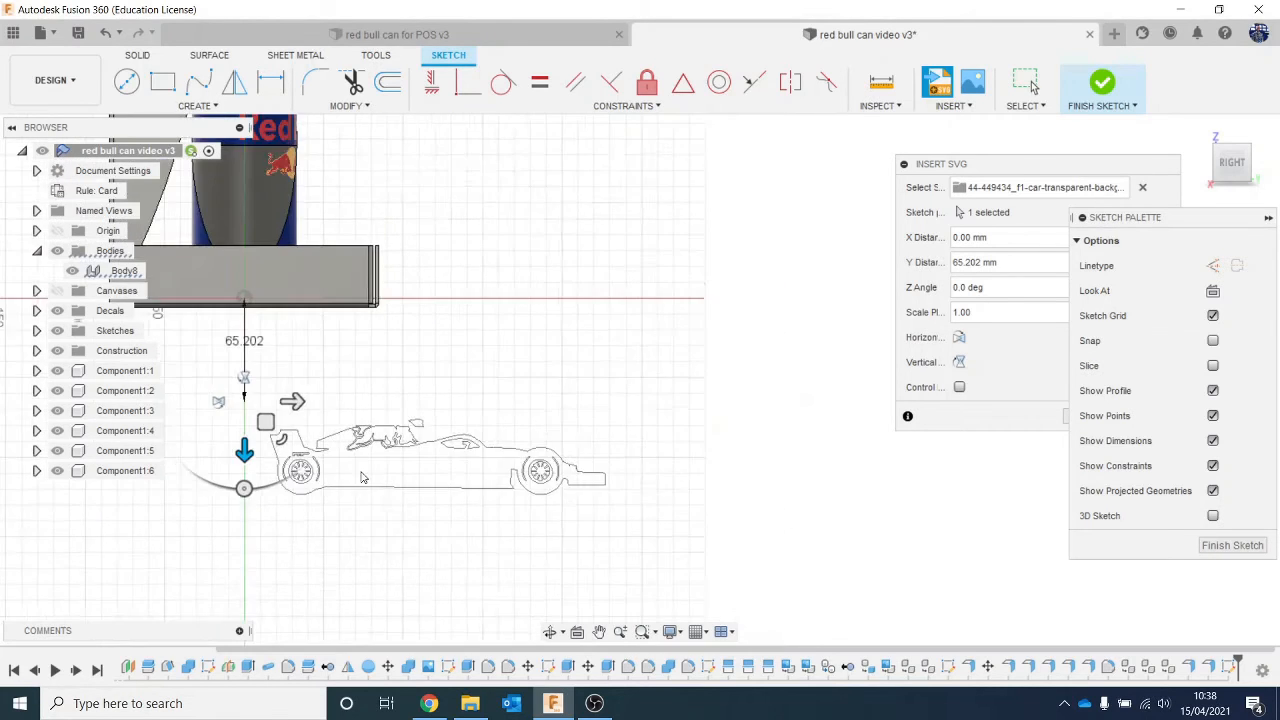
pyautogui.moveTo(318, 416); pyautogui.dragTo(208, 418)
pyautogui.moveTo(474, 508); pyautogui.dragTo(544, 530, button='middle')
pyautogui.moveTo(277, 442); pyautogui.dragTo(219, 443)
pyautogui.moveTo(371, 580); pyautogui.dragTo(394, 637, button='middle')
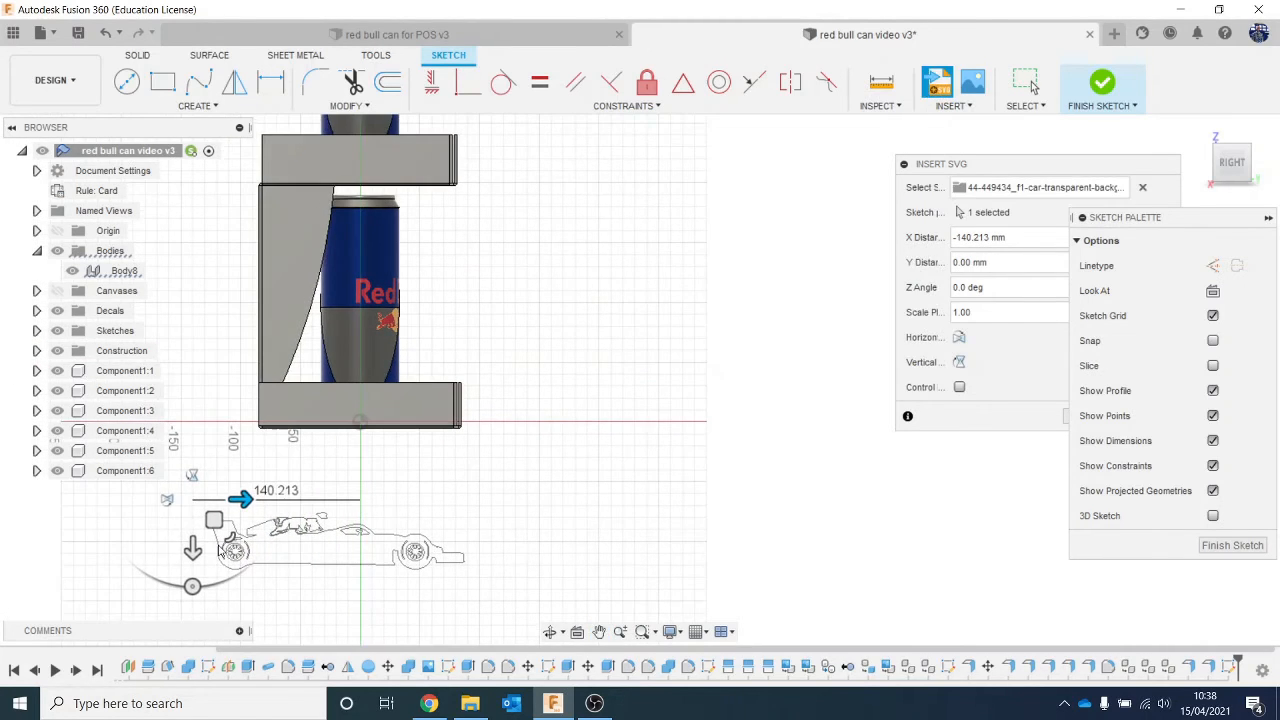
# Scale the car outline by about 2.727 and move it about -138.8 mm in X and -92.9 mm in Y
pyautogui.moveTo(193, 547); pyautogui.dragTo(323, 469)
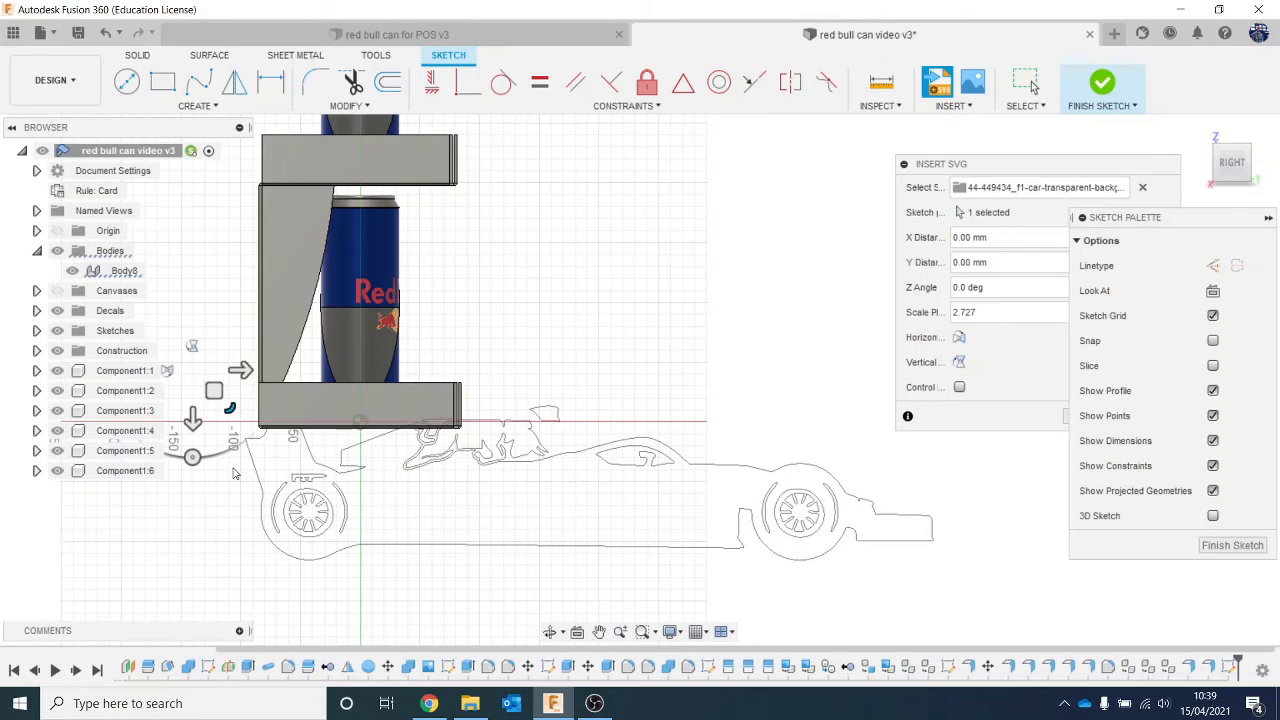
pyautogui.moveTo(245, 370); pyautogui.dragTo(80, 370)
pyautogui.moveTo(368, 543); pyautogui.dragTo(423, 583, button='middle')
pyautogui.scroll(-2, 366, 517)
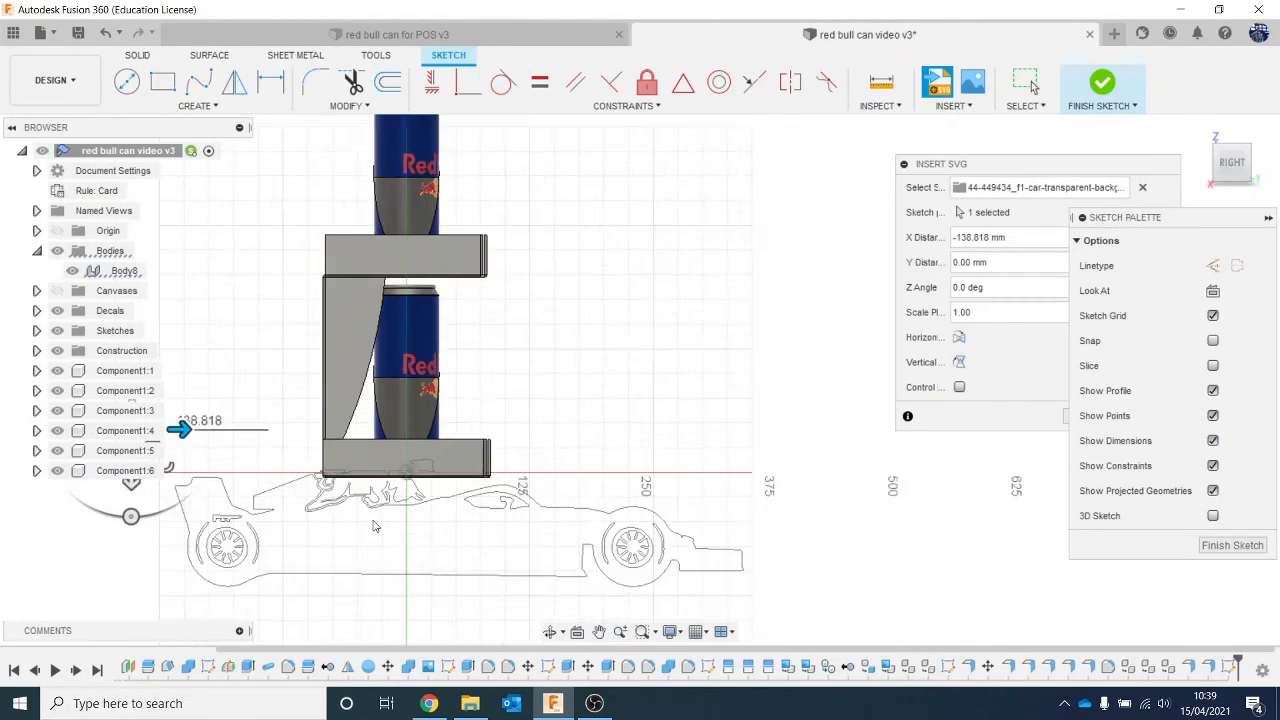
pyautogui.moveTo(381, 520); pyautogui.dragTo(429, 523, button='middle')
pyautogui.moveTo(229, 511); pyautogui.dragTo(199, 437)
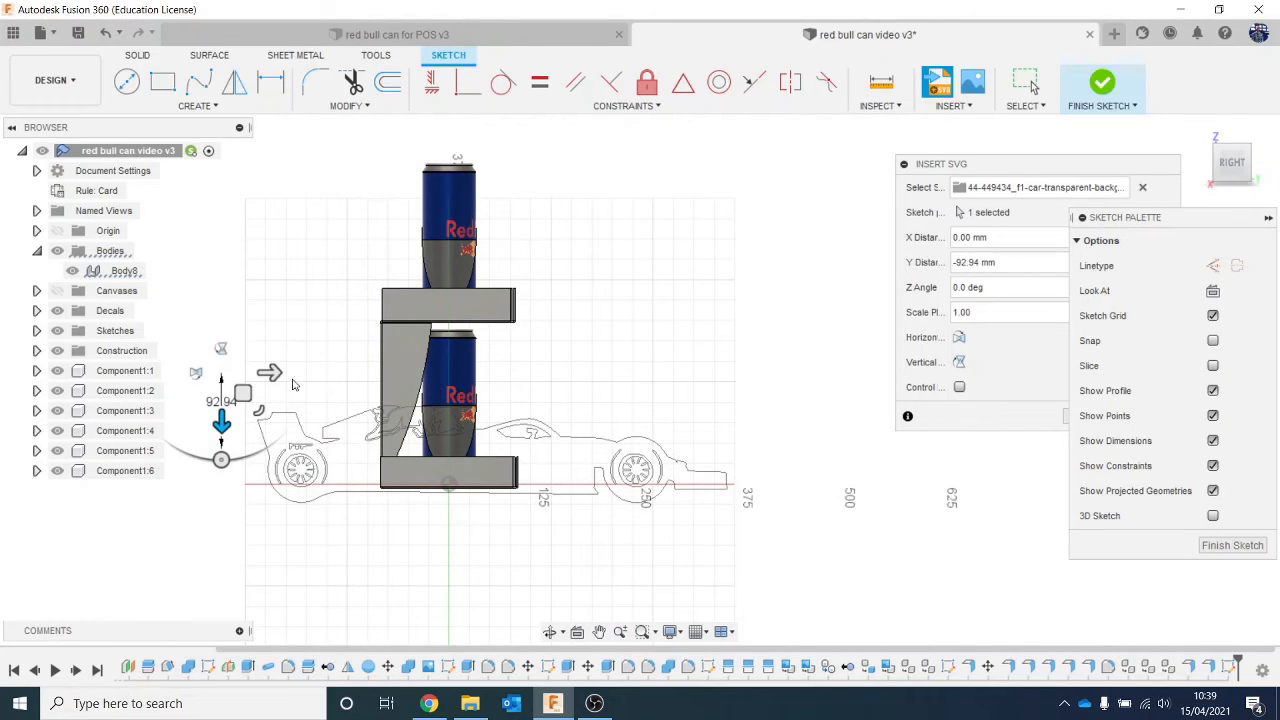
# Enlarge the car outline further, shift it about -94 mm in X and -67.4 mm in Y, and finish the sketch
pyautogui.moveTo(270, 373); pyautogui.dragTo(169, 369)
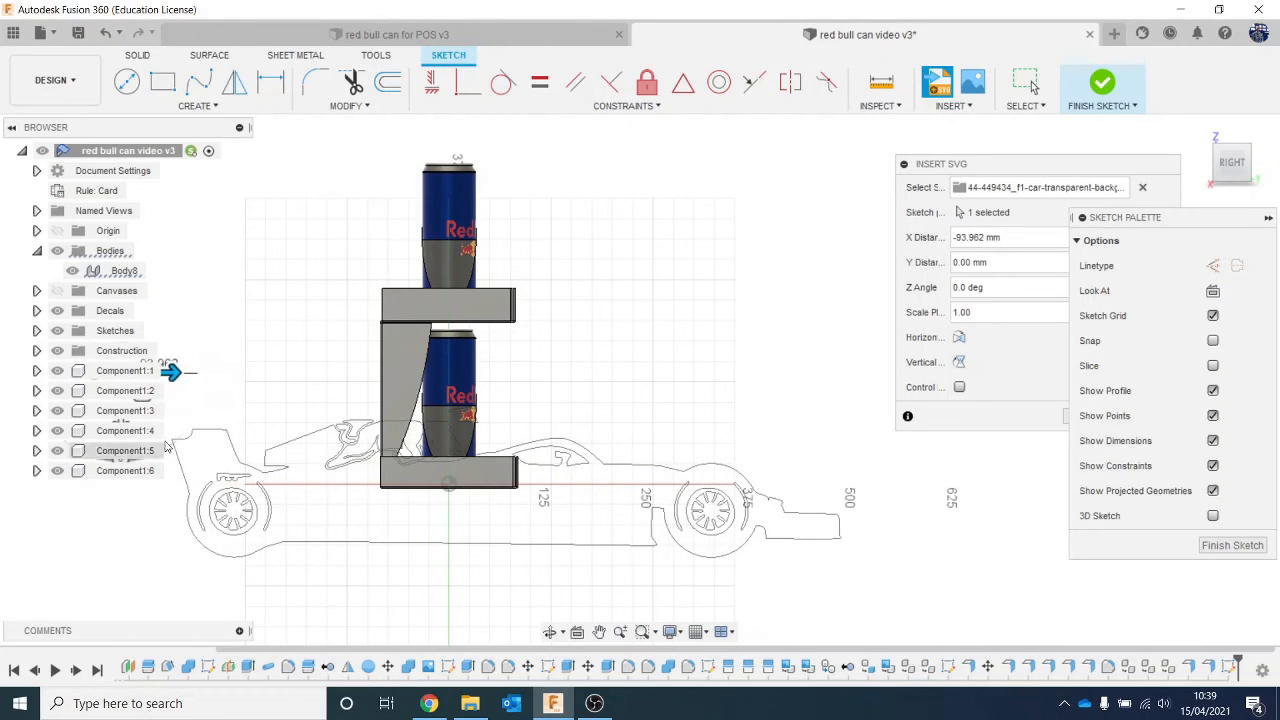
pyautogui.moveTo(282, 437); pyautogui.dragTo(335, 445, button='middle')
pyautogui.moveTo(196, 447); pyautogui.dragTo(197, 388)
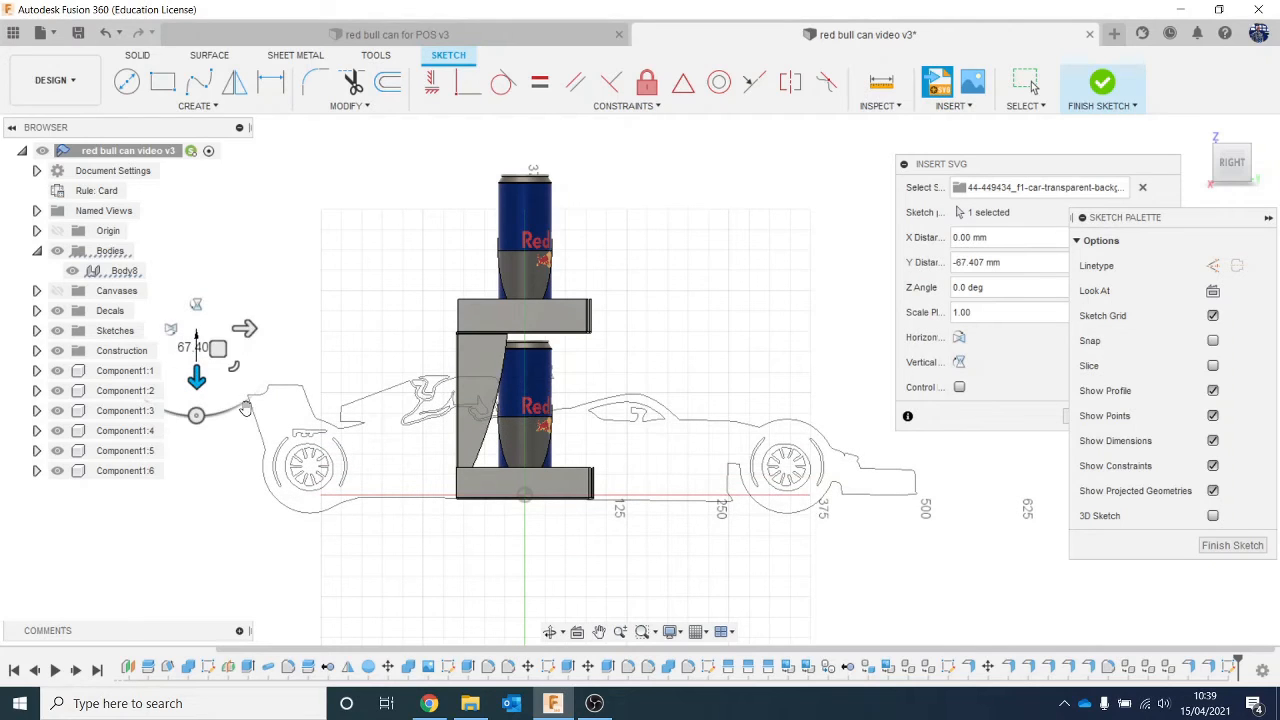
pyautogui.click(1108, 80)
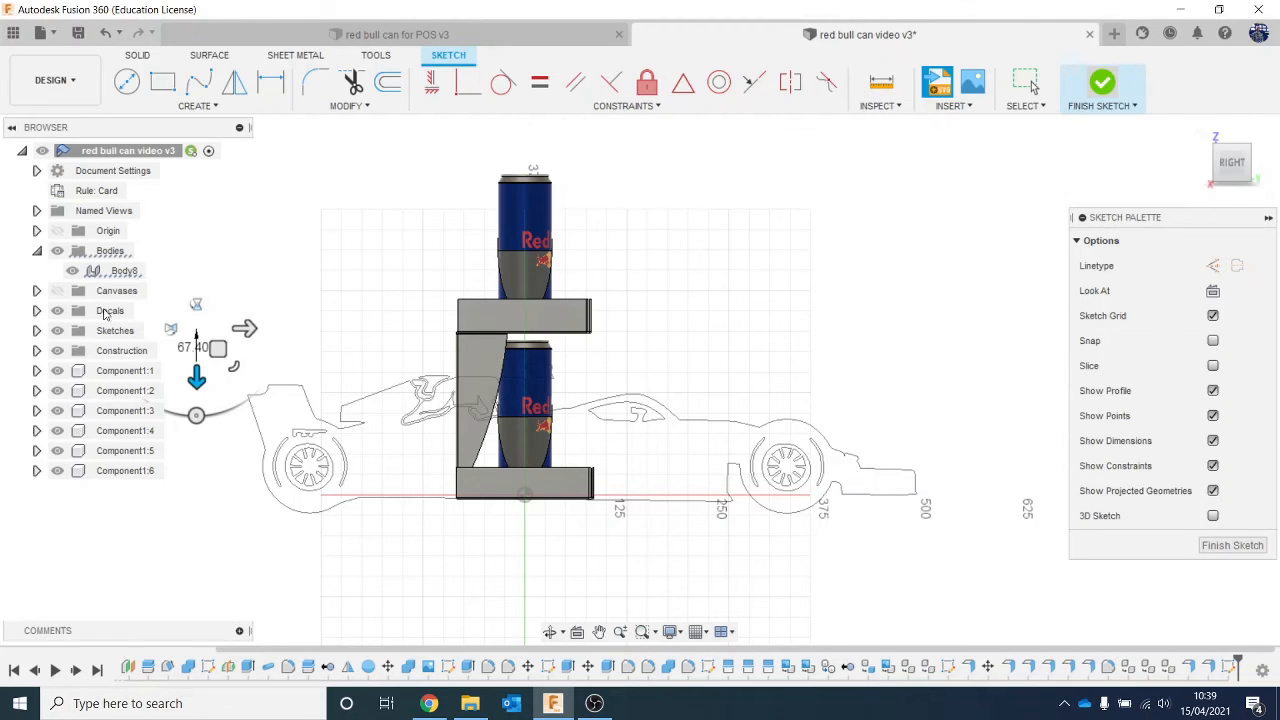
# Hide the sheet metal display body and all six can components, leaving the car outline sketch shown
pyautogui.click(72, 270)
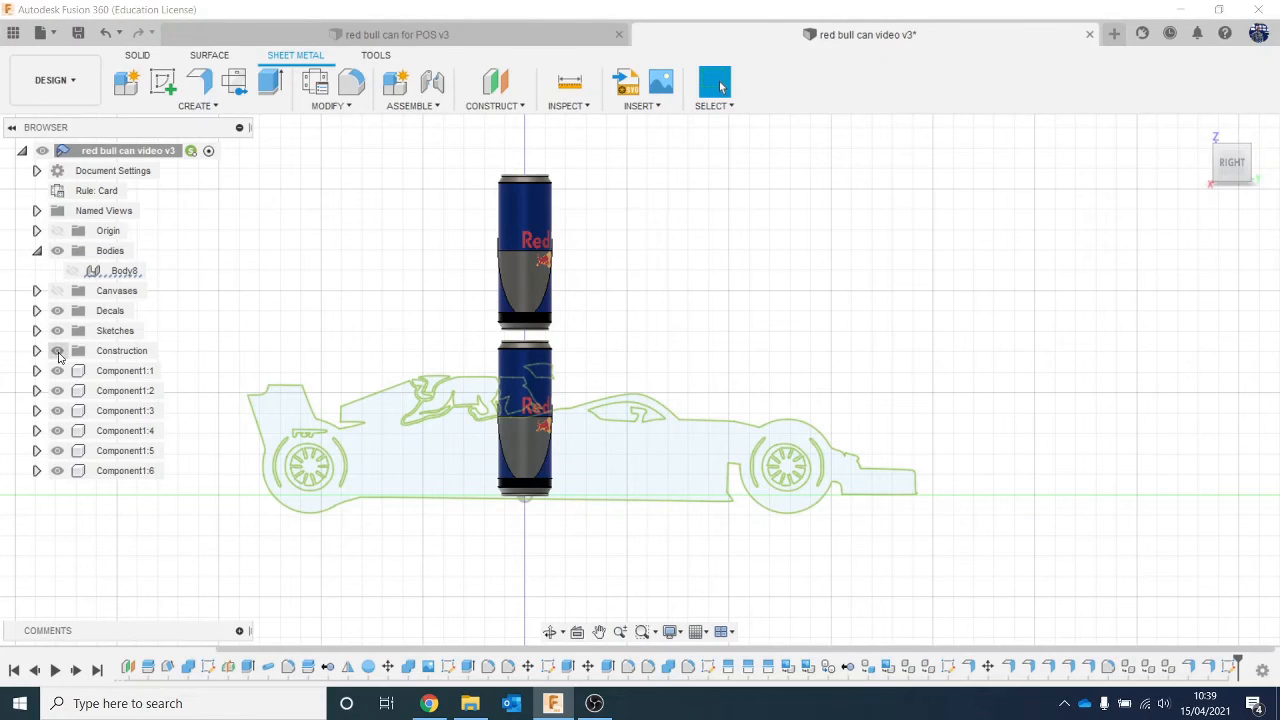
pyautogui.click(57, 370)
pyautogui.click(57, 390)
pyautogui.click(57, 410)
pyautogui.click(57, 430)
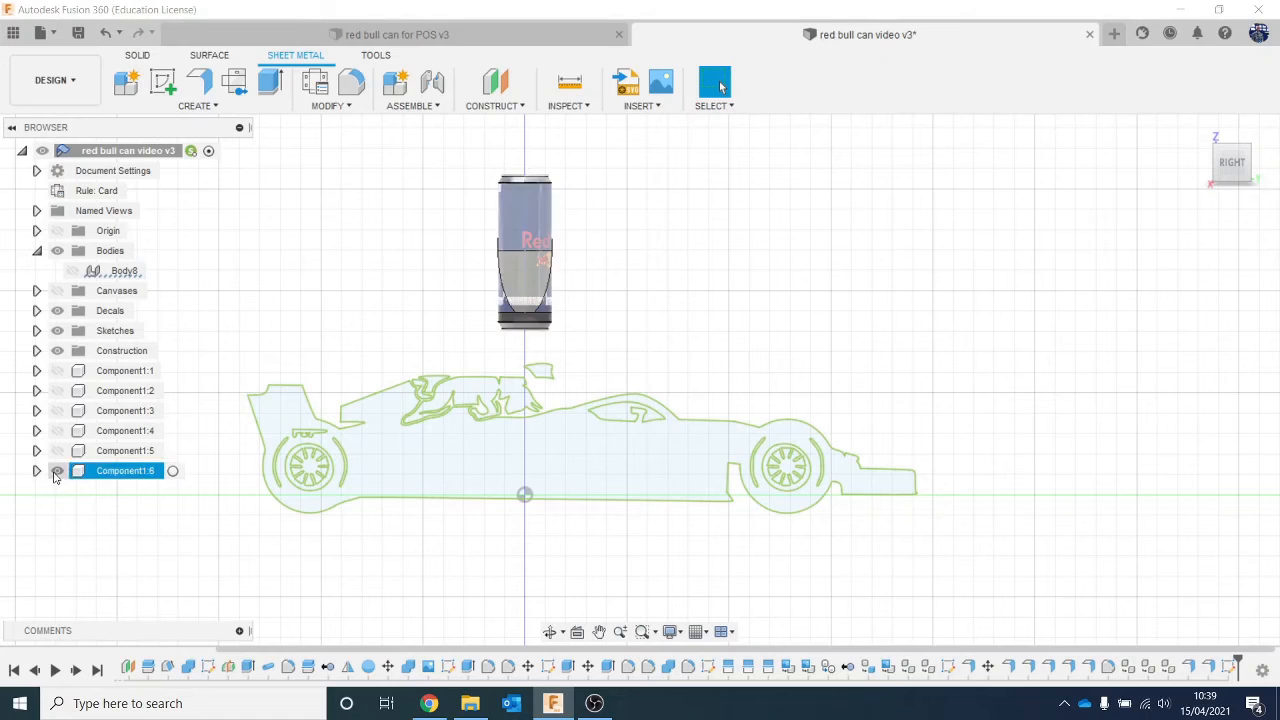
pyautogui.click(57, 470)
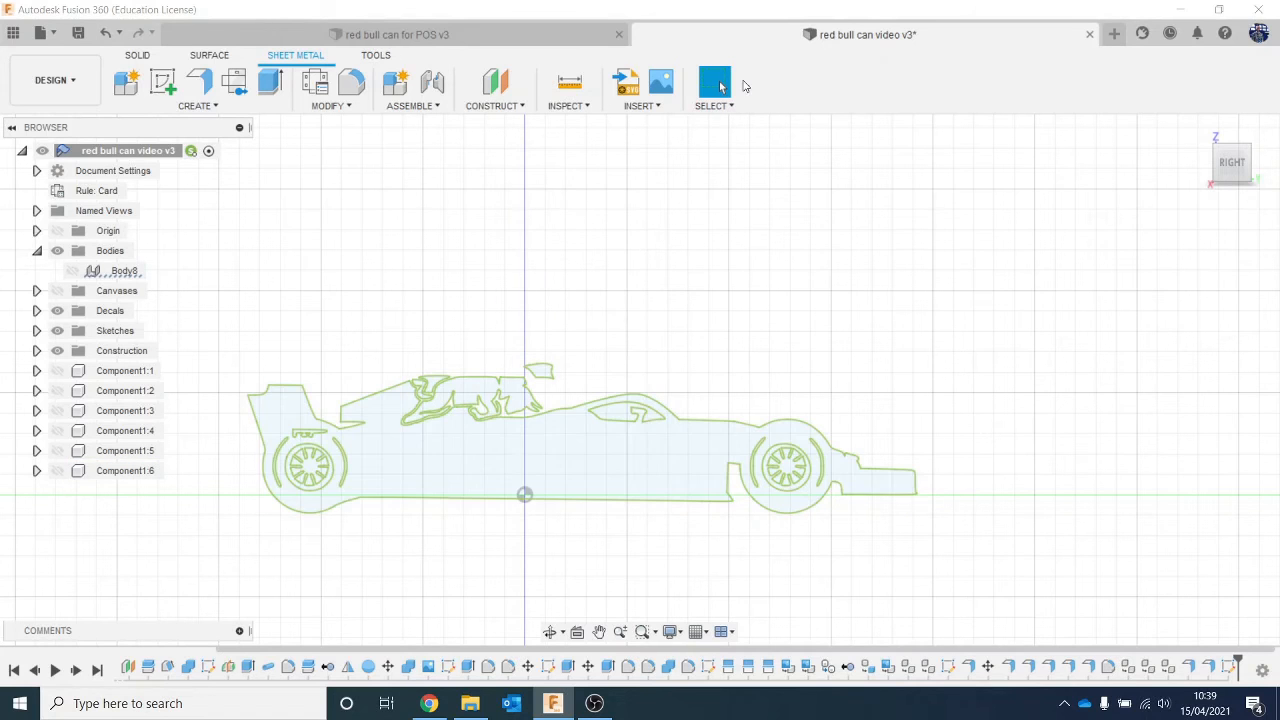
pyautogui.scroll(4, 580, 462)
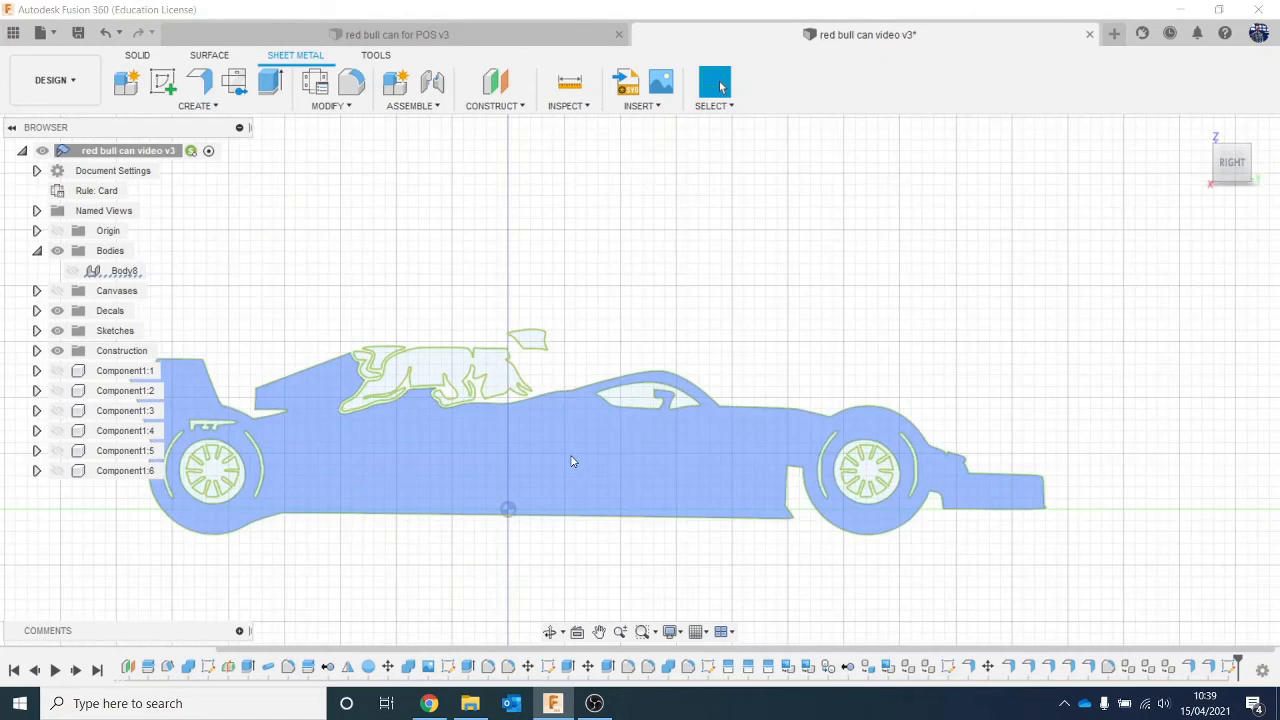
# View the colour F1 car PNG and its black SVG silhouette from the sheet metal example folder, and return to the Fusion 360 model
pyautogui.click(472, 706)
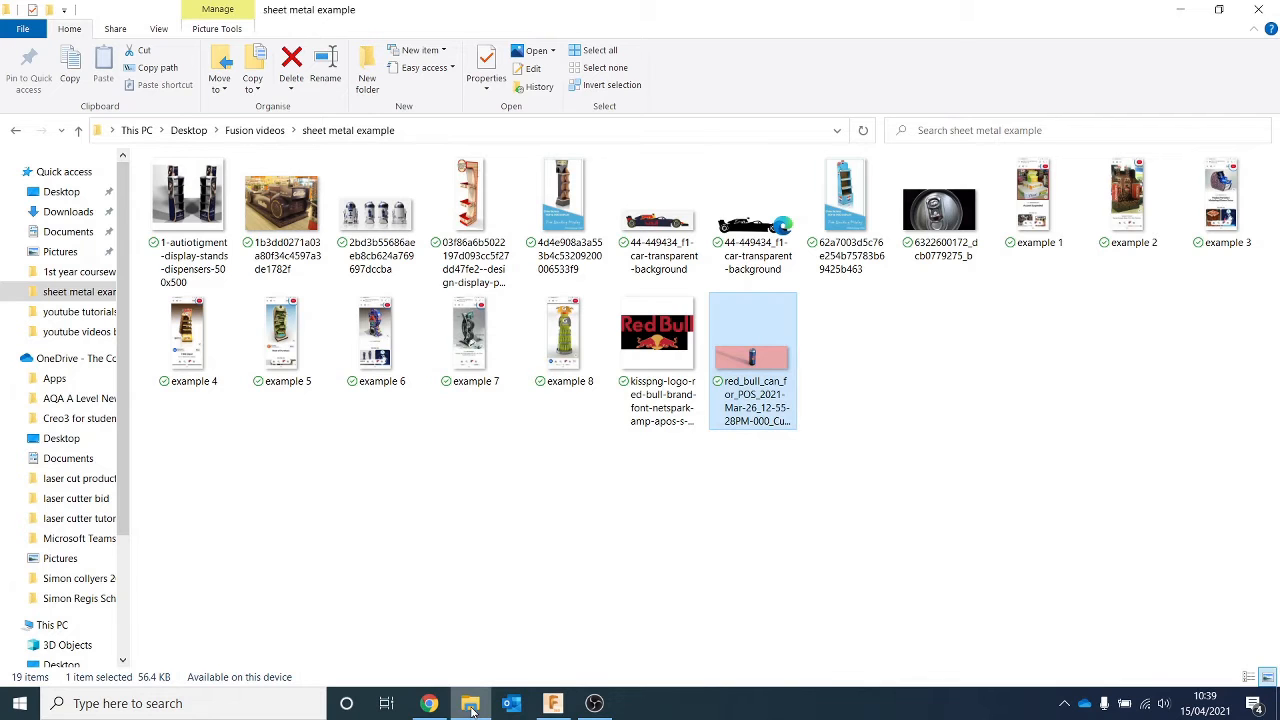
pyautogui.click(658, 208)
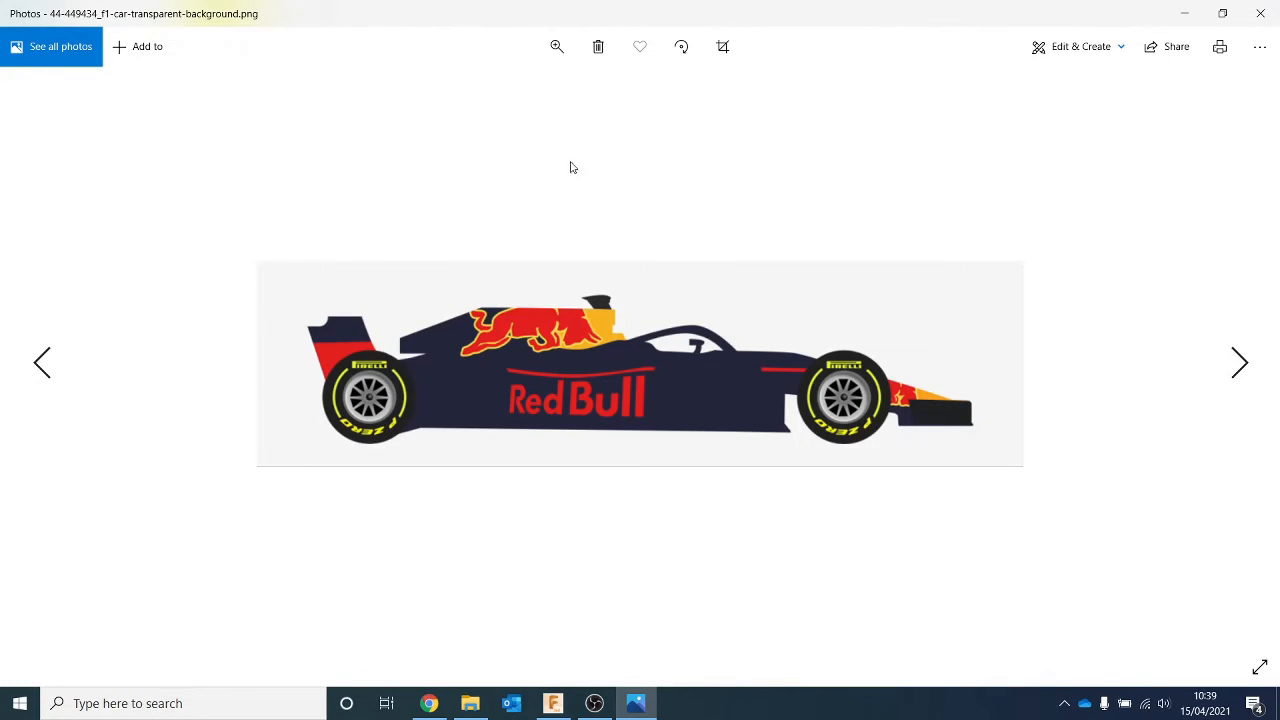
pyautogui.click(1260, 12)
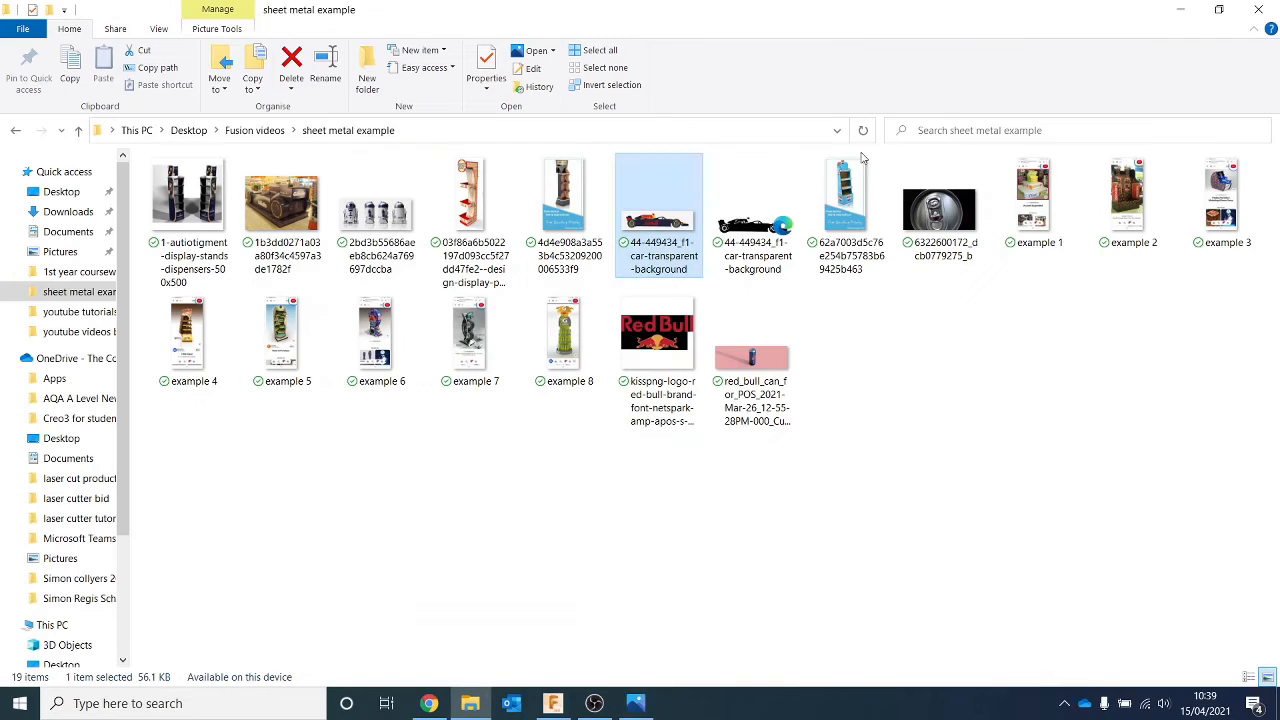
pyautogui.click(740, 205)
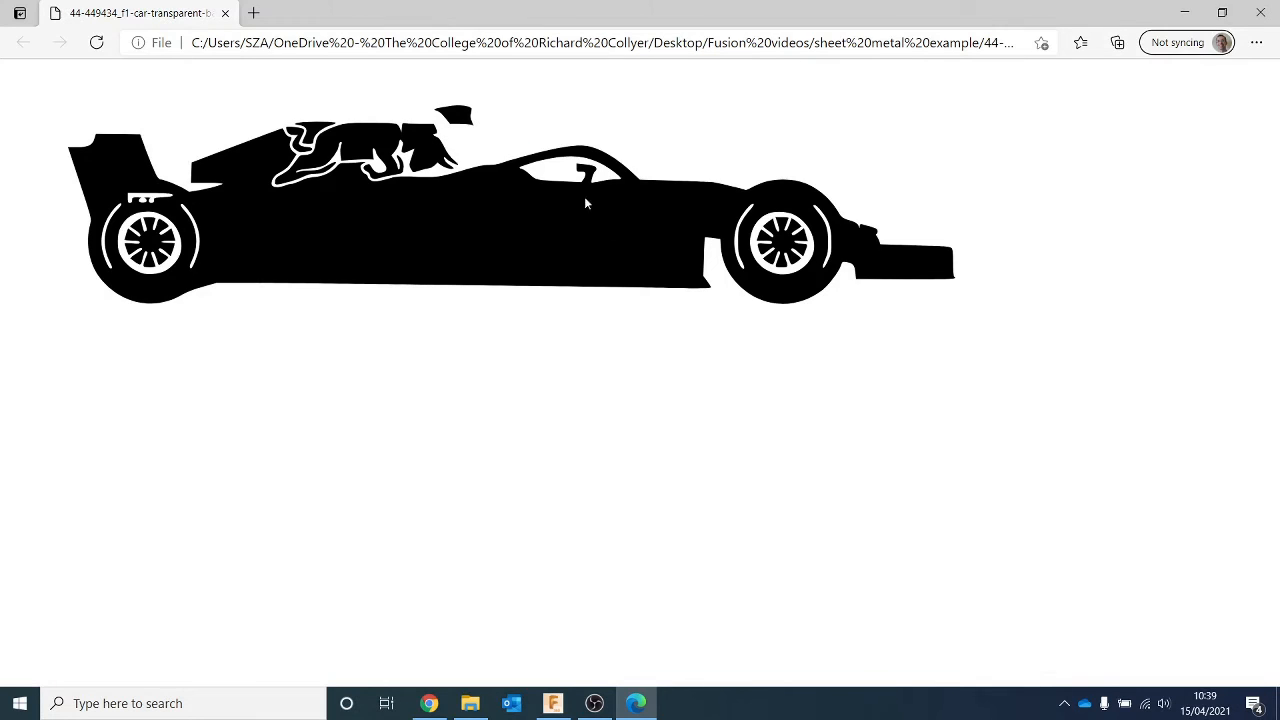
pyautogui.click(558, 701)
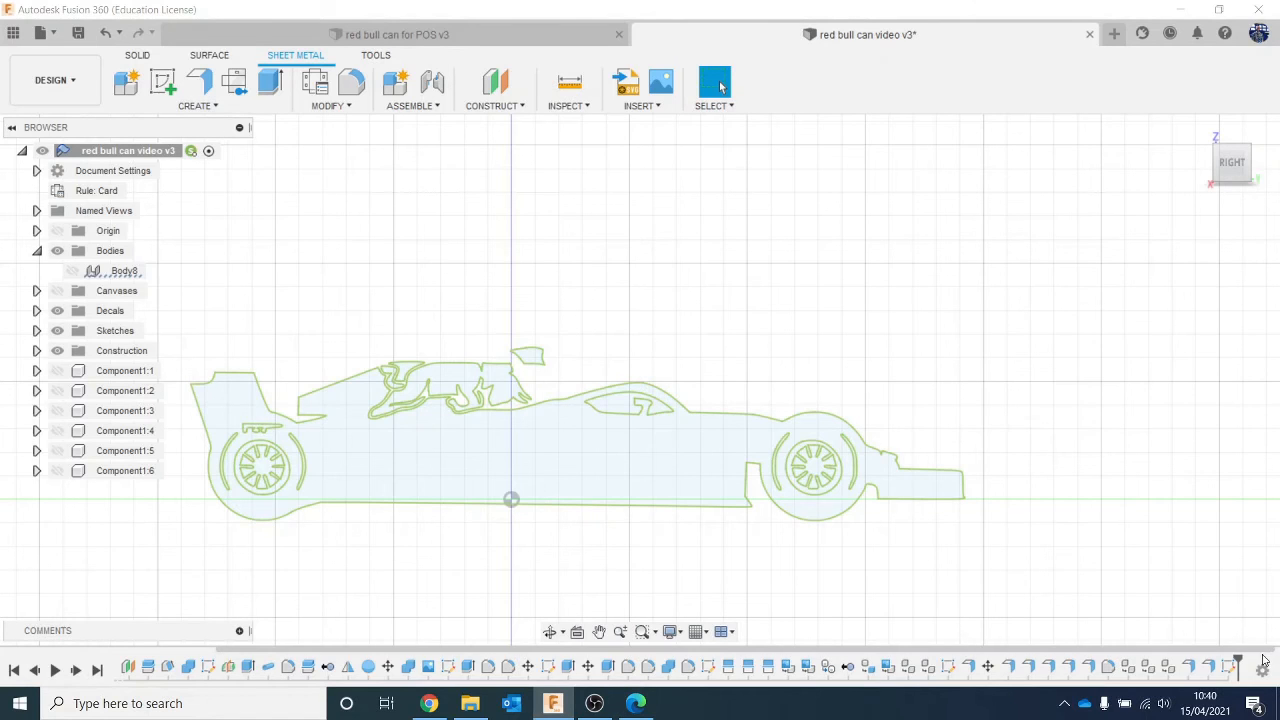
# In the car sketch, draw a horizontal line about 72 mm long from the engine cover's top corner, then a 37 mm sloping line to the cockpit
pyautogui.rightClick(1232, 666)
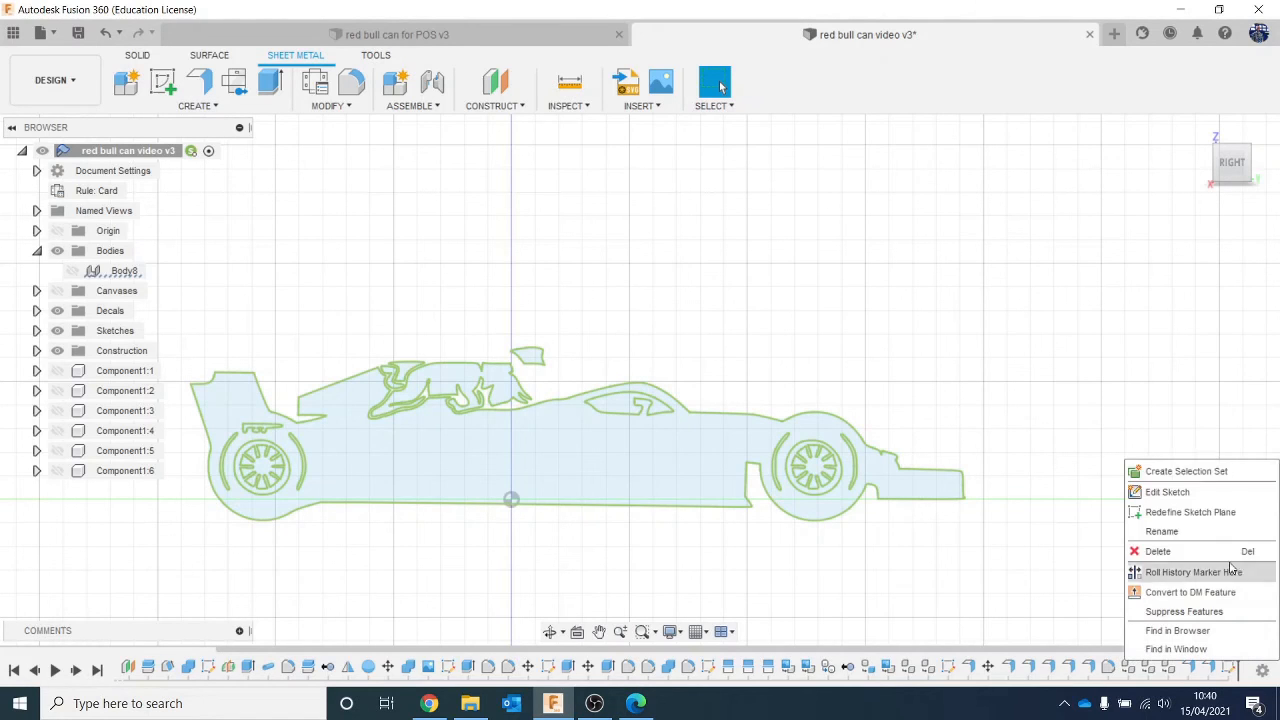
pyautogui.click(1165, 491)
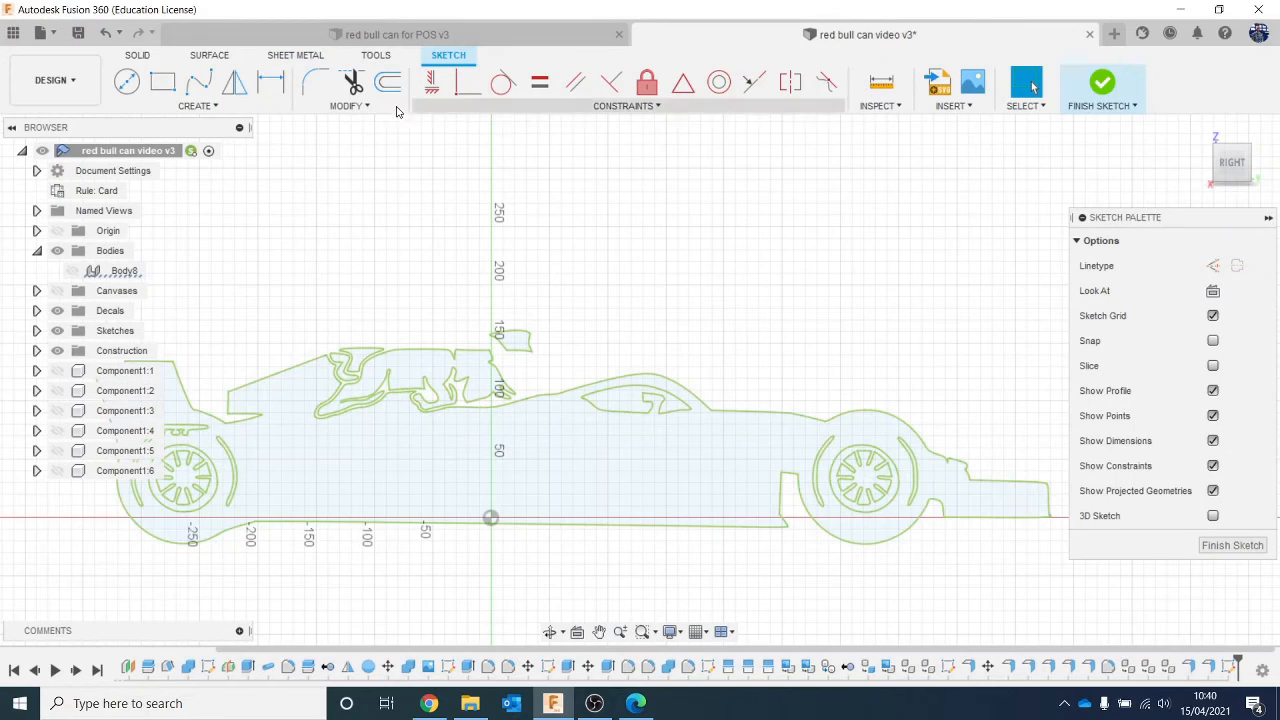
pyautogui.scroll(2, 394, 340)
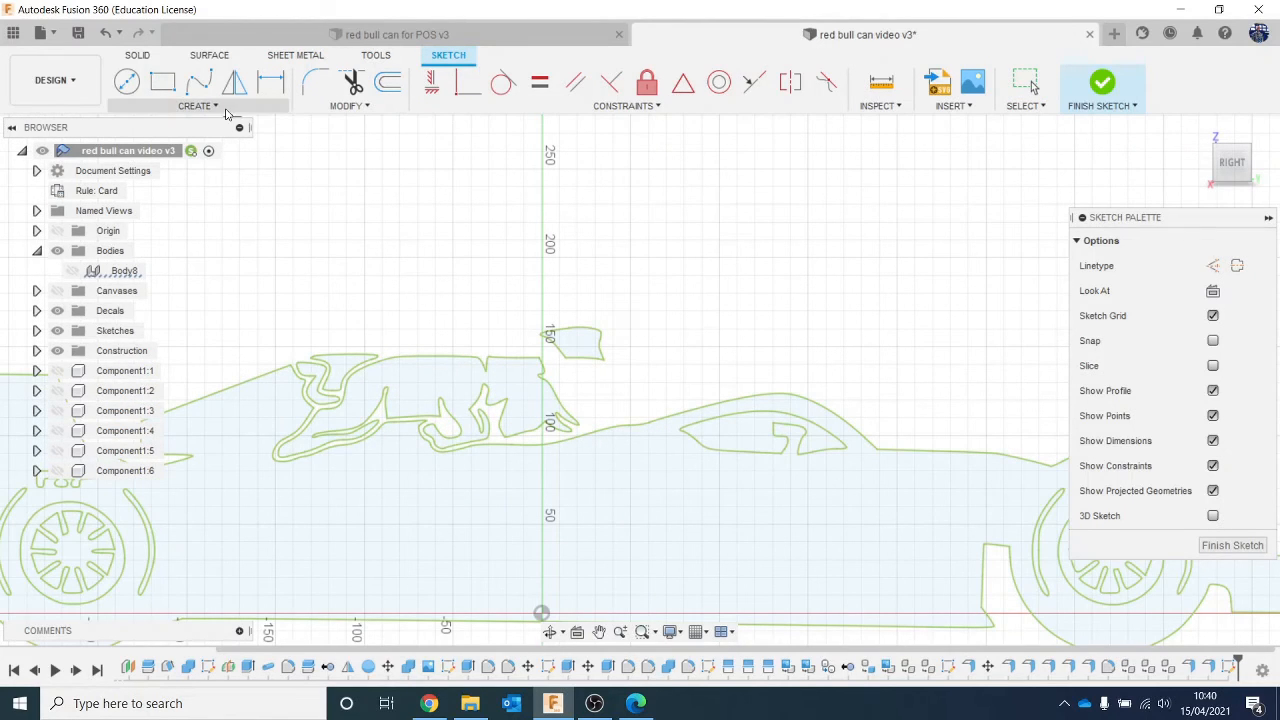
pyautogui.click(195, 105)
pyautogui.moveTo(202, 187)
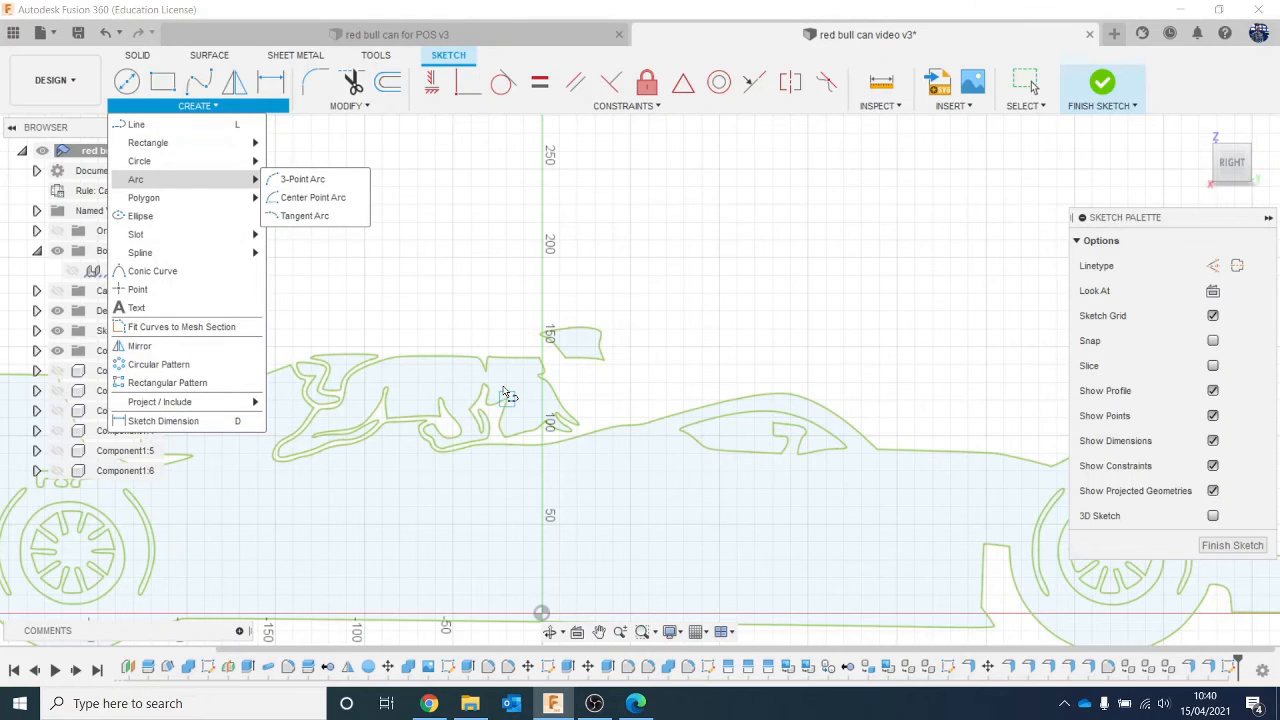
pyautogui.press('l')
pyautogui.click(540, 358)
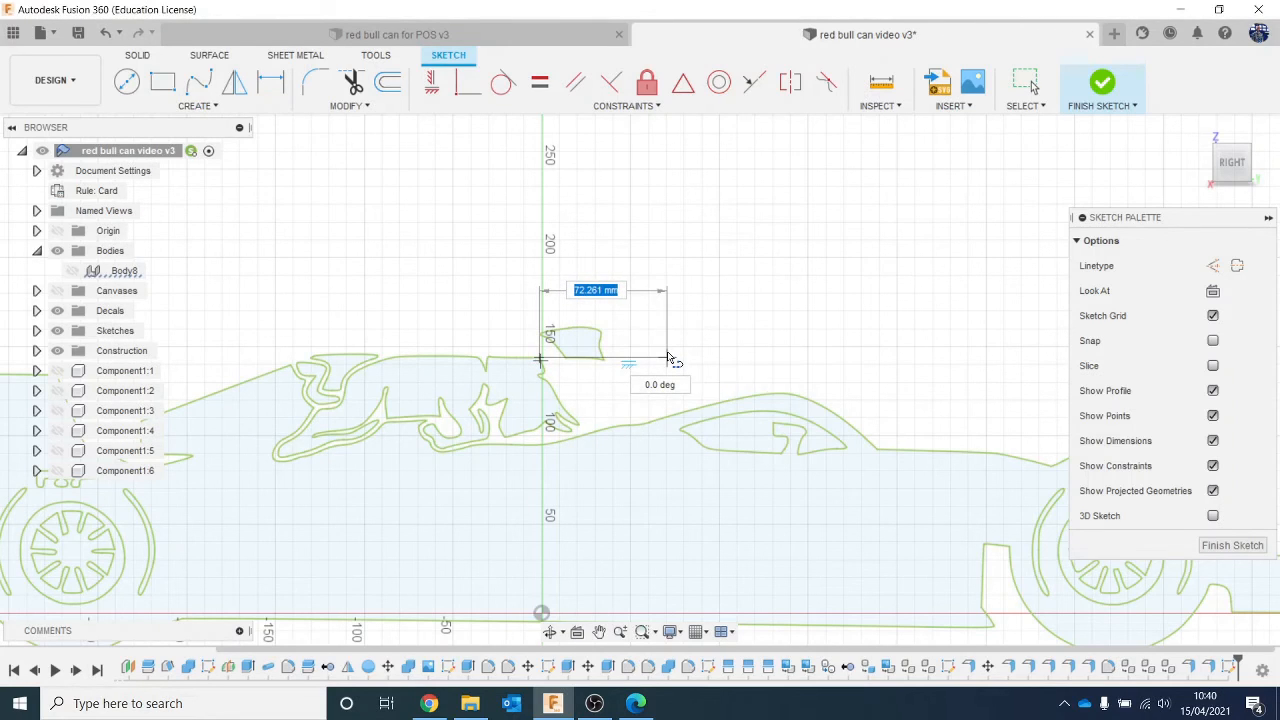
pyautogui.click(668, 358)
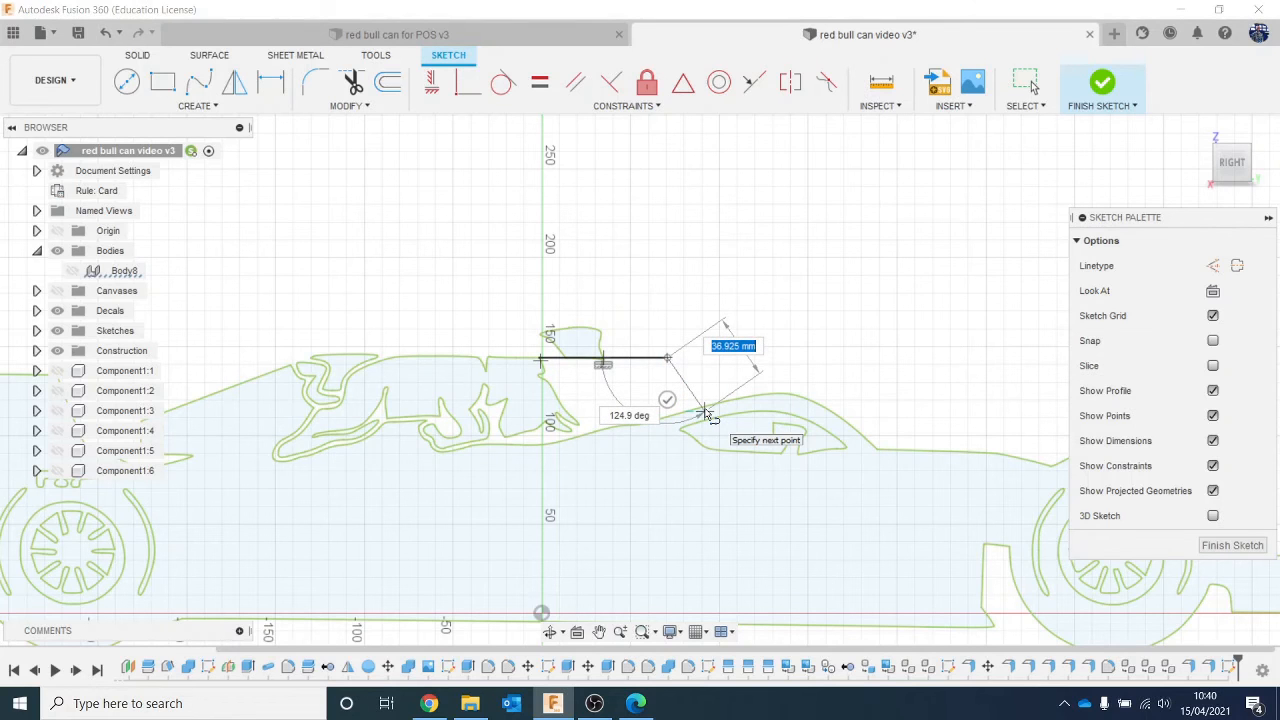
pyautogui.click(706, 413)
pyautogui.scroll(-2, 556, 449)
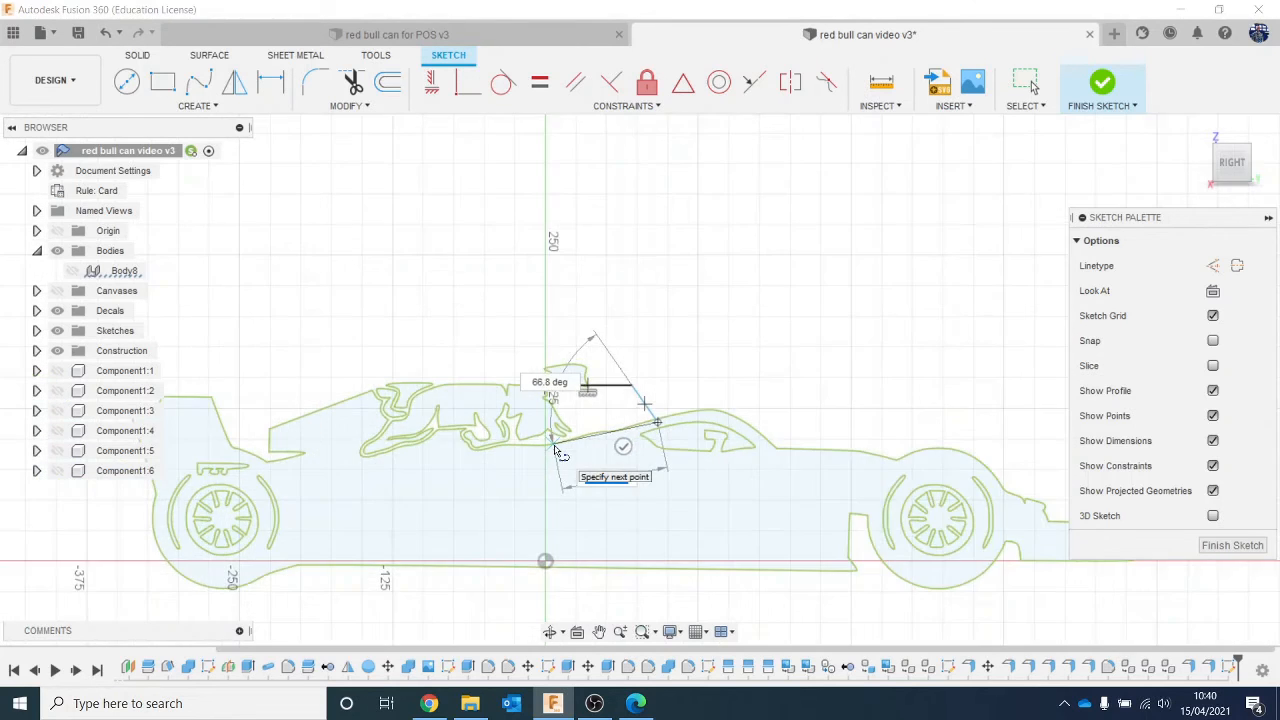
pyautogui.scroll(3, 556, 449)
pyautogui.press('Escape')
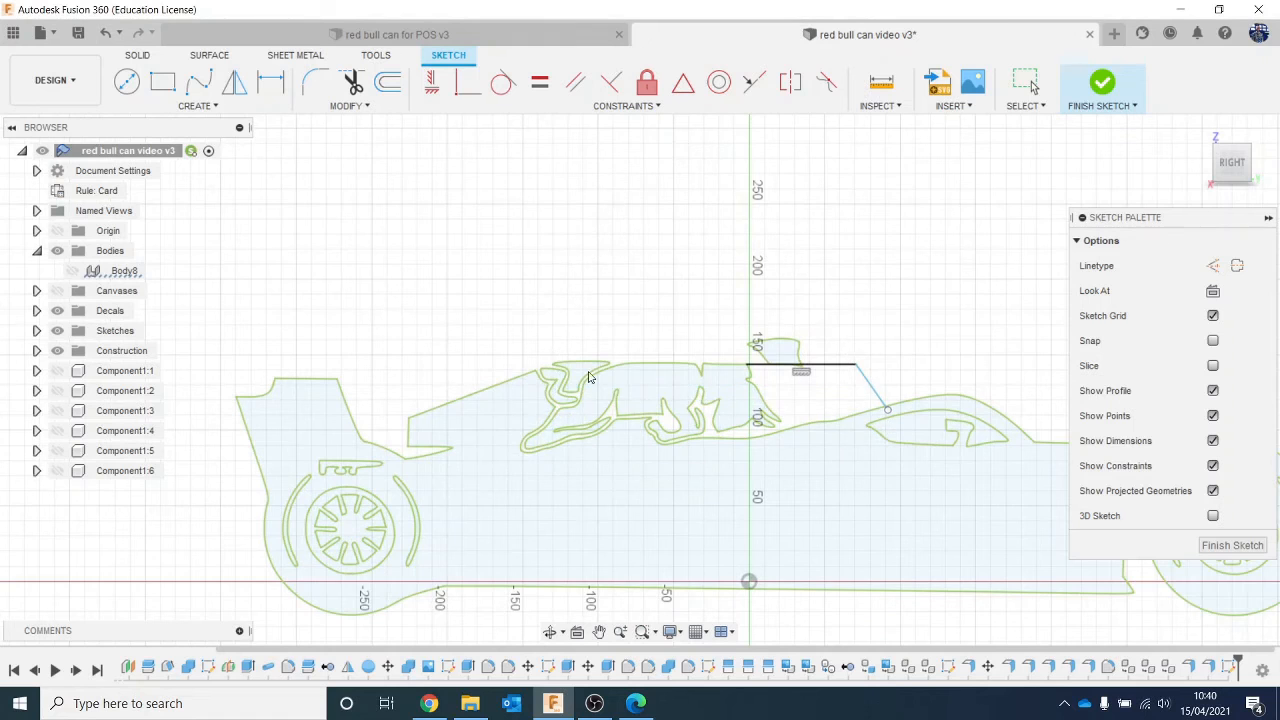
# Draw a line about 14 mm long from the engine cover's sloping edge to the detached section above the bull's back
pyautogui.scroll(5, 600, 369)
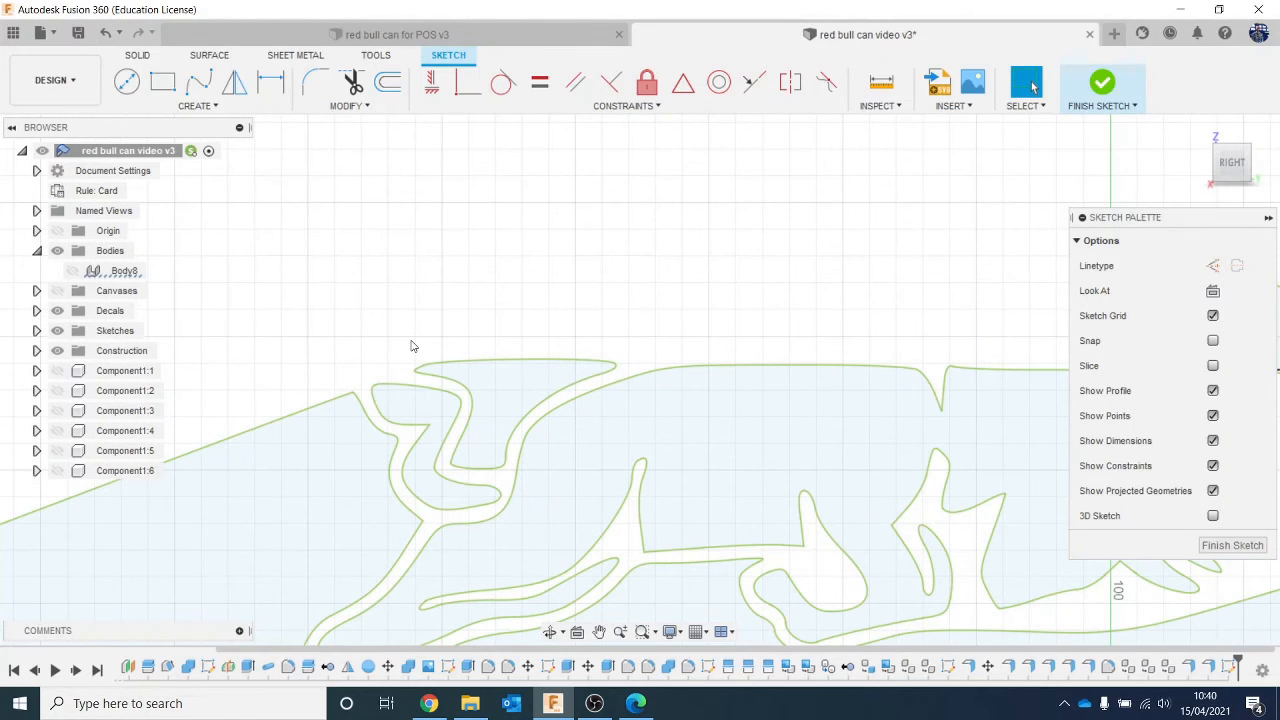
pyautogui.scroll(1, 472, 440)
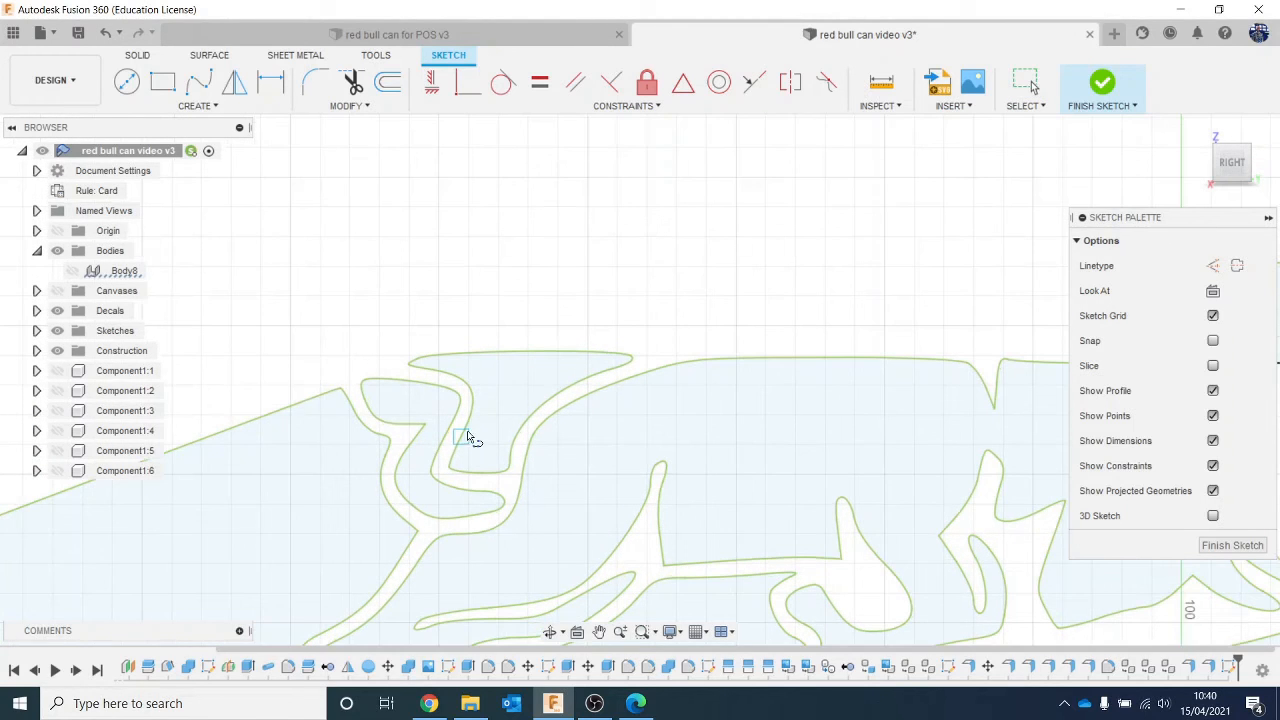
pyautogui.click(341, 390)
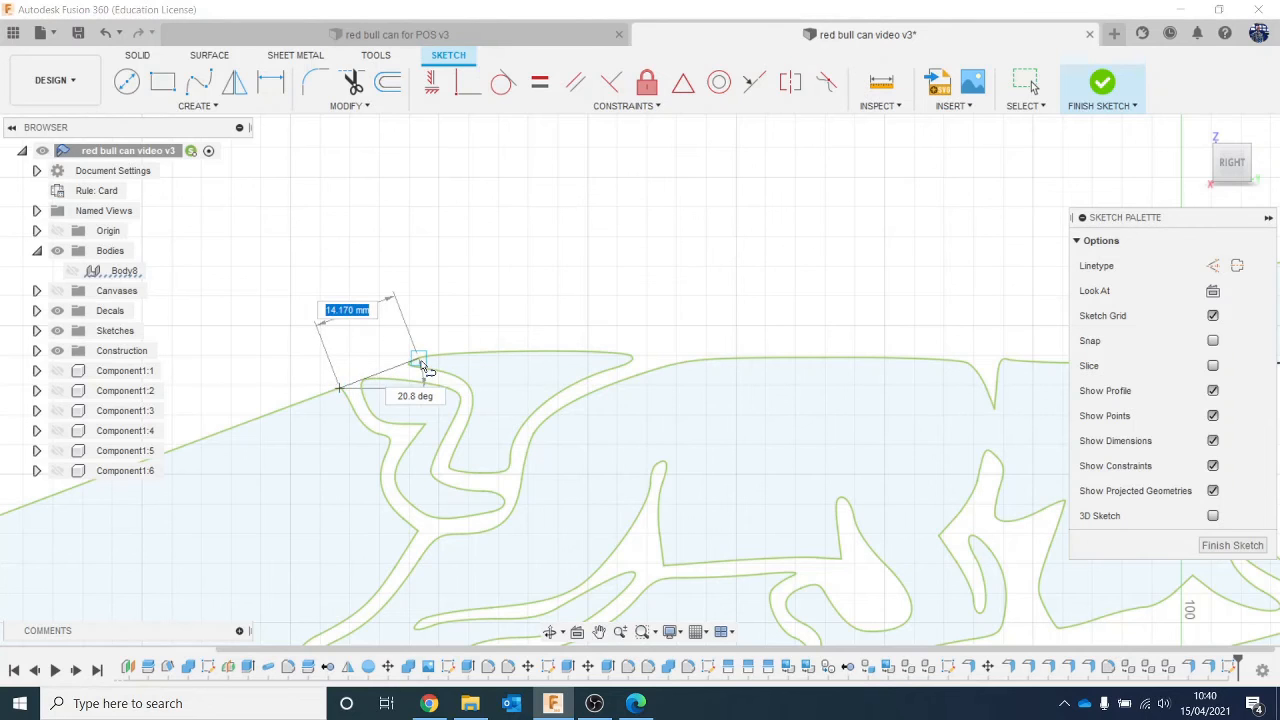
pyautogui.press('Escape')
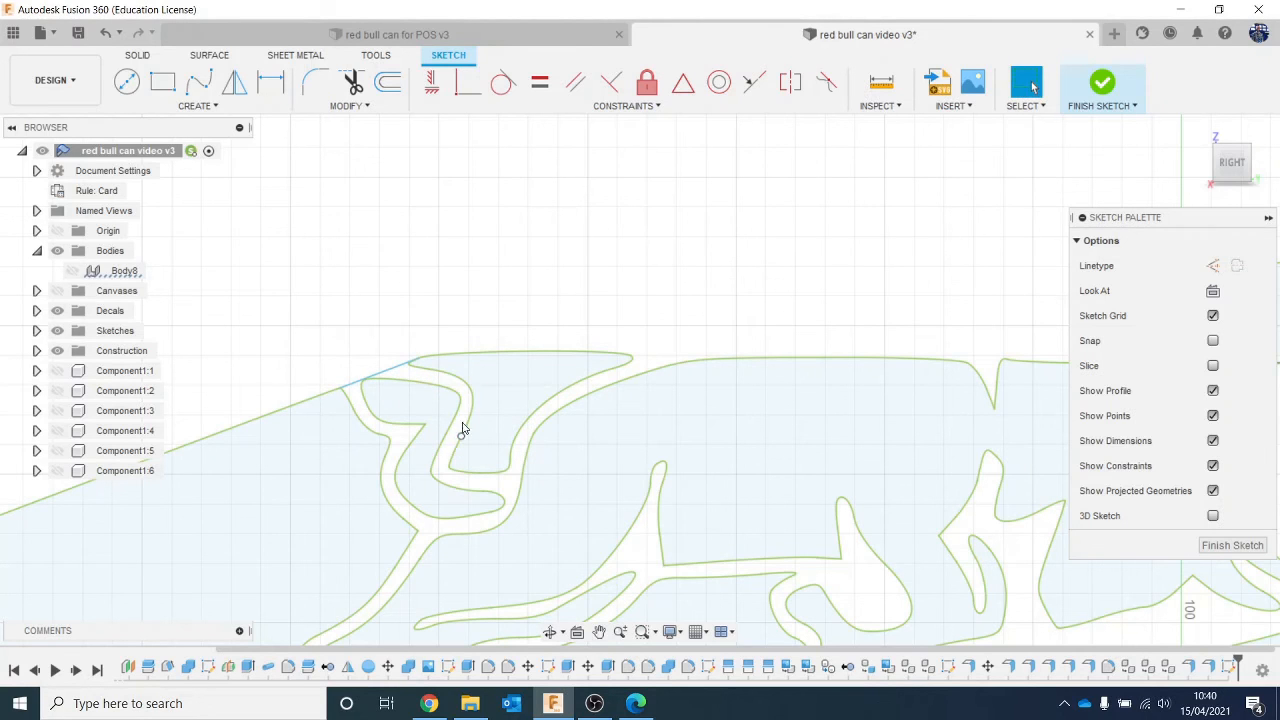
# Examine where the added lines meet the bull outline, the engine cover and the small detached fin above the car
pyautogui.scroll(10, 410, 378)
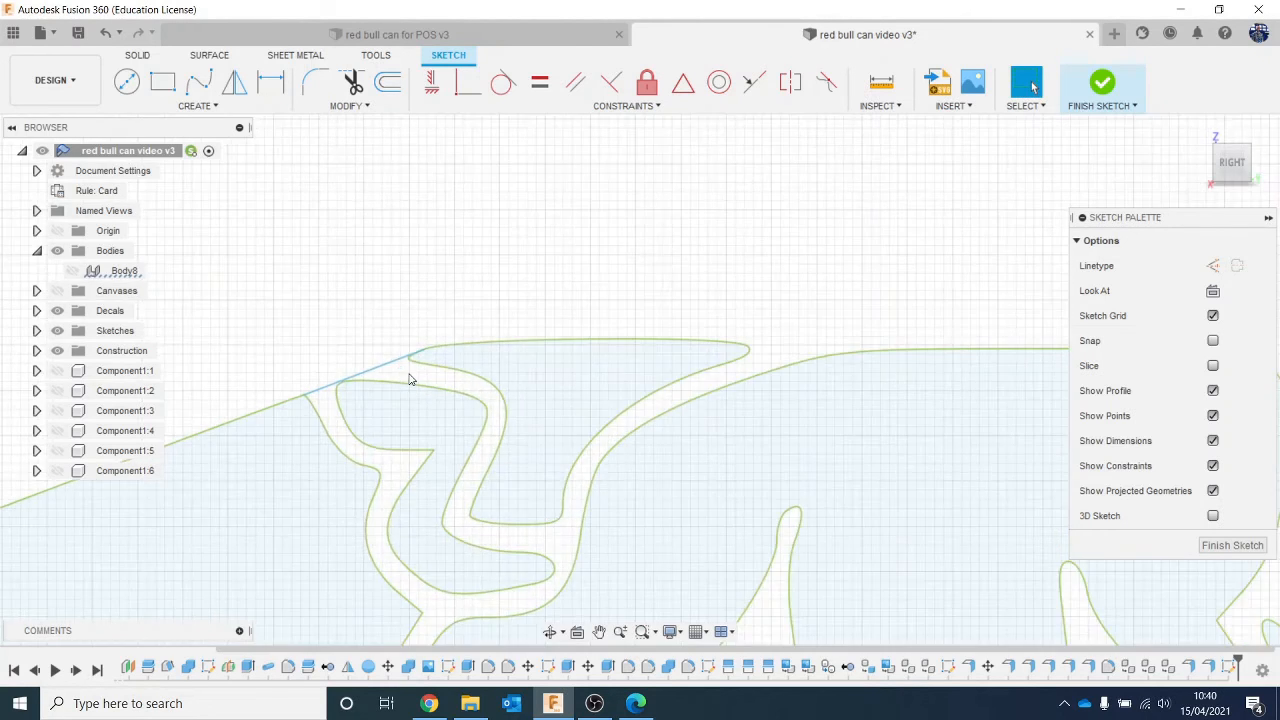
pyautogui.scroll(-5, 463, 353)
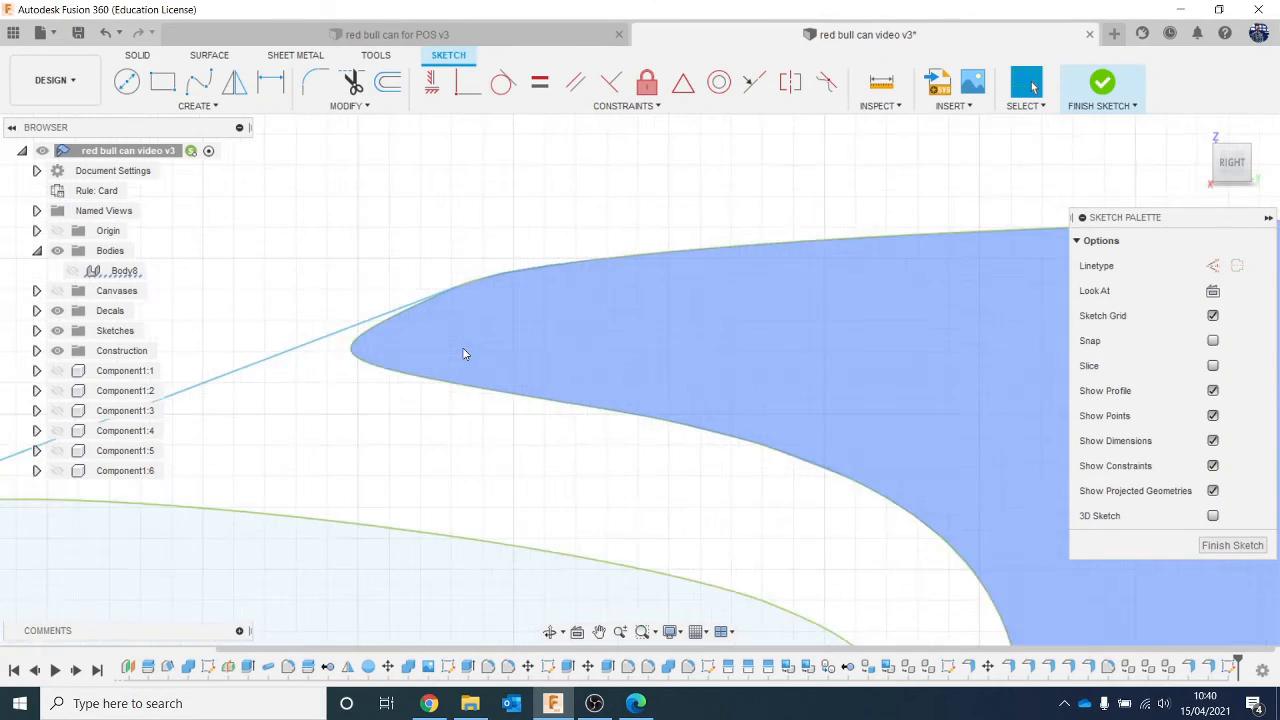
pyautogui.moveTo(541, 548); pyautogui.dragTo(666, 497, button='middle')
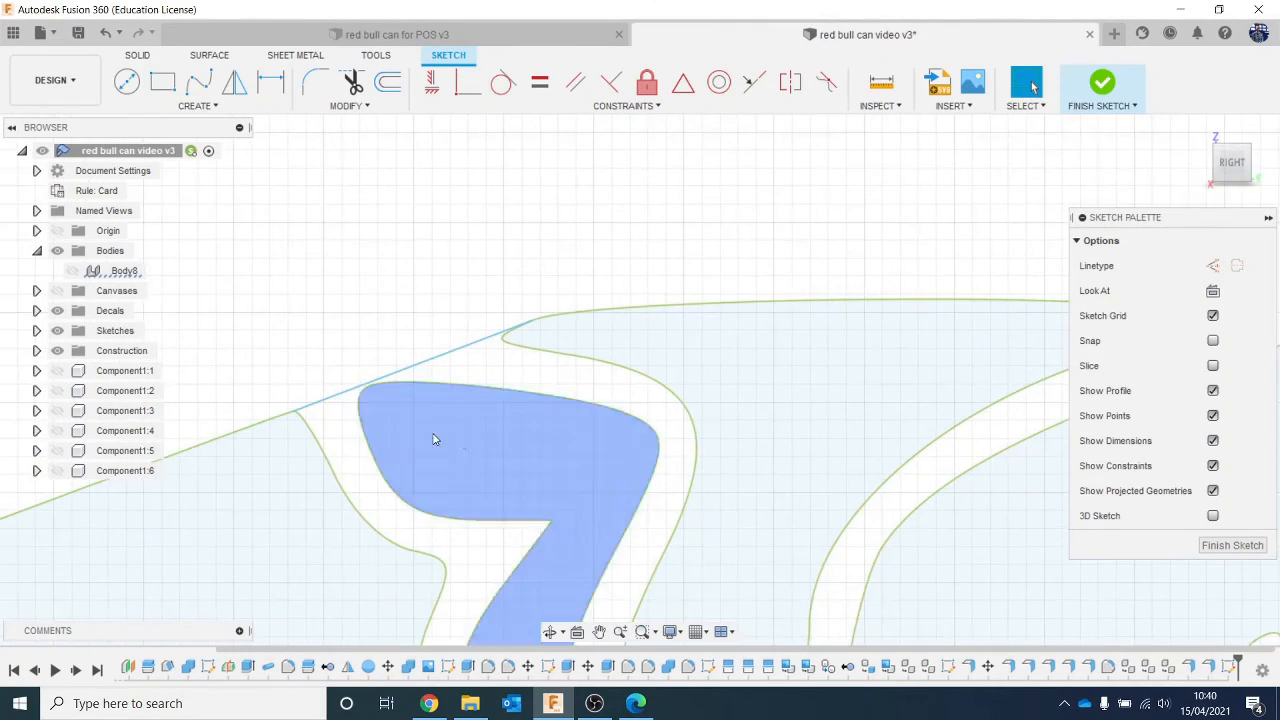
pyautogui.scroll(5, 343, 420)
pyautogui.scroll(-4, 345, 432)
pyautogui.scroll(-8, 345, 443)
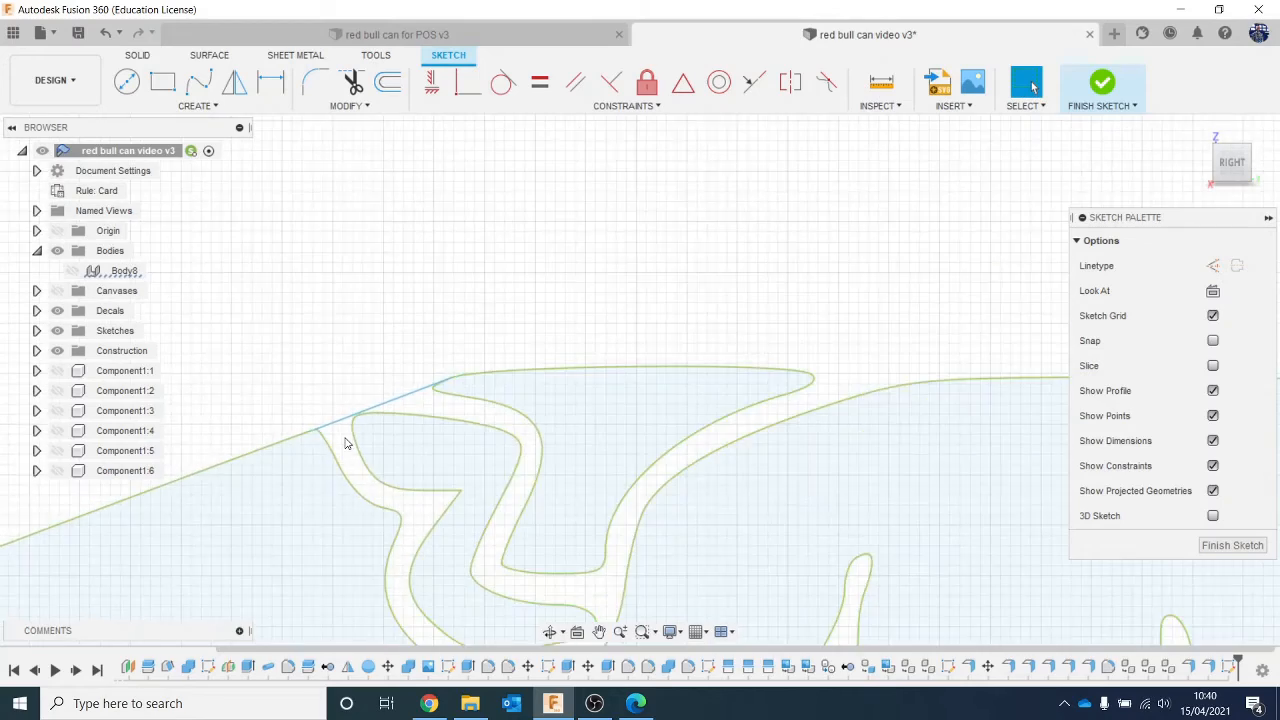
pyautogui.moveTo(771, 482); pyautogui.dragTo(553, 434, button='middle')
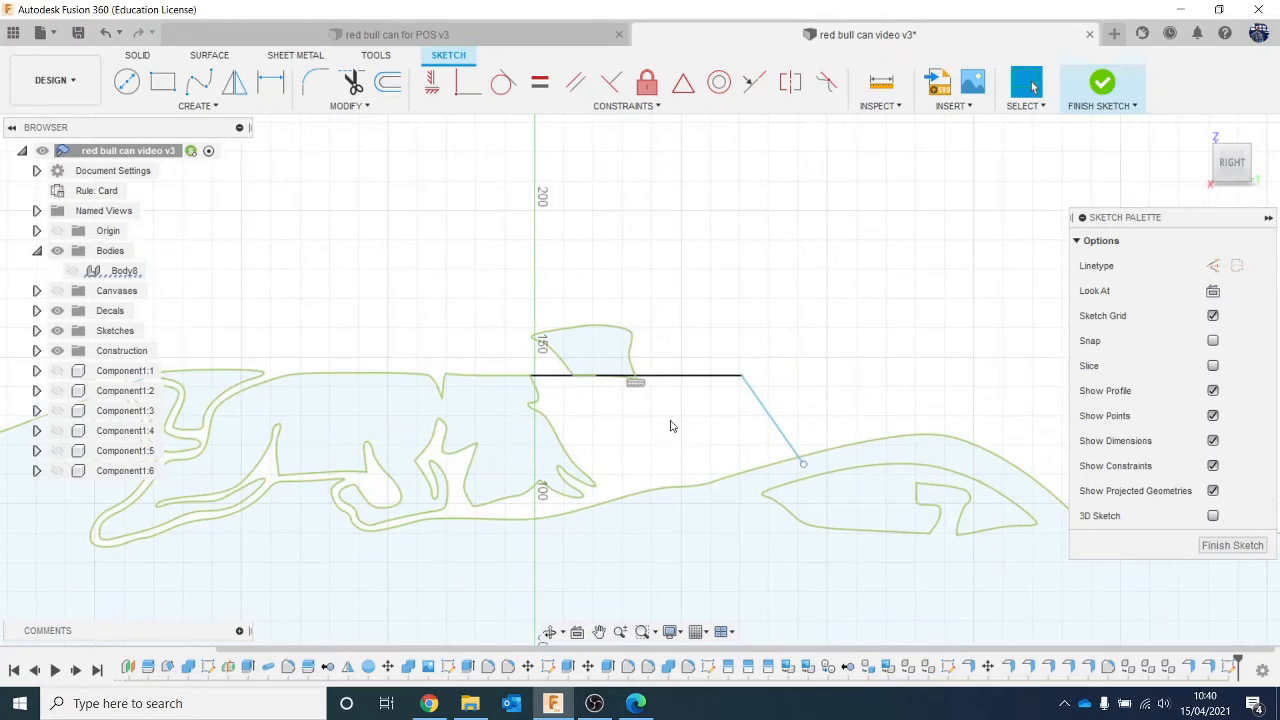
pyautogui.scroll(4, 572, 383)
pyautogui.scroll(4, 474, 374)
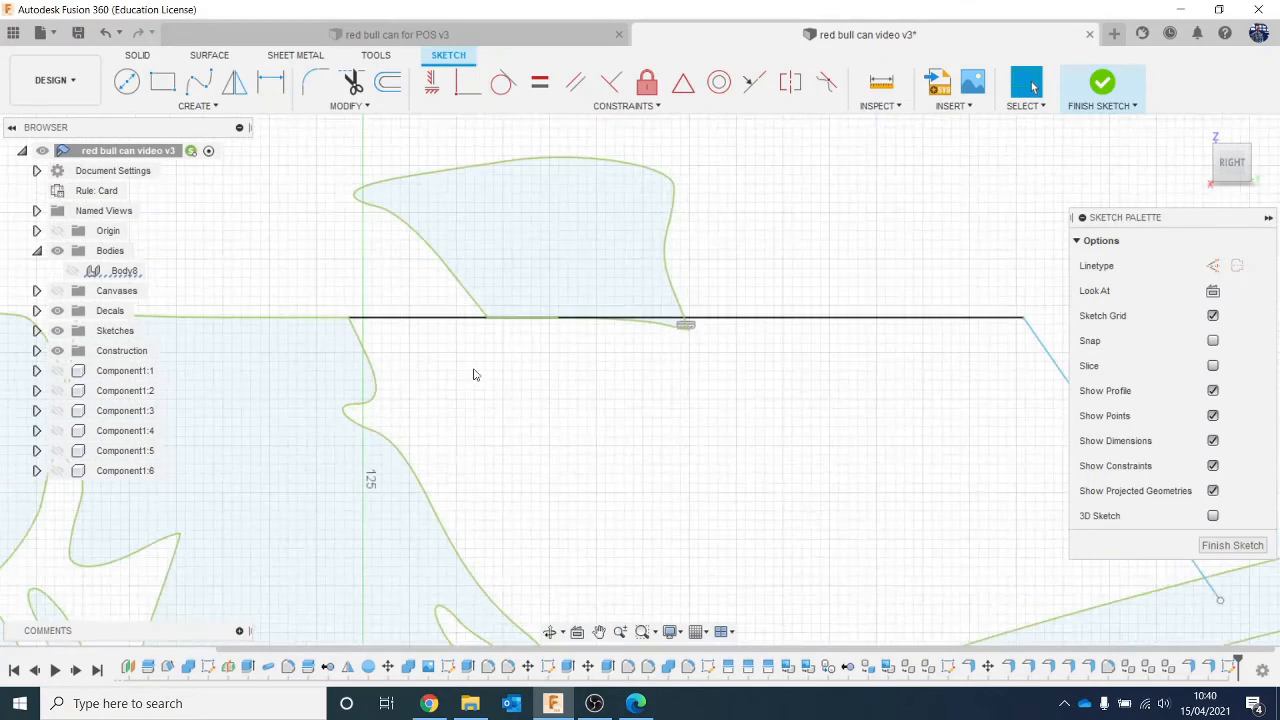
pyautogui.scroll(-4, 650, 420)
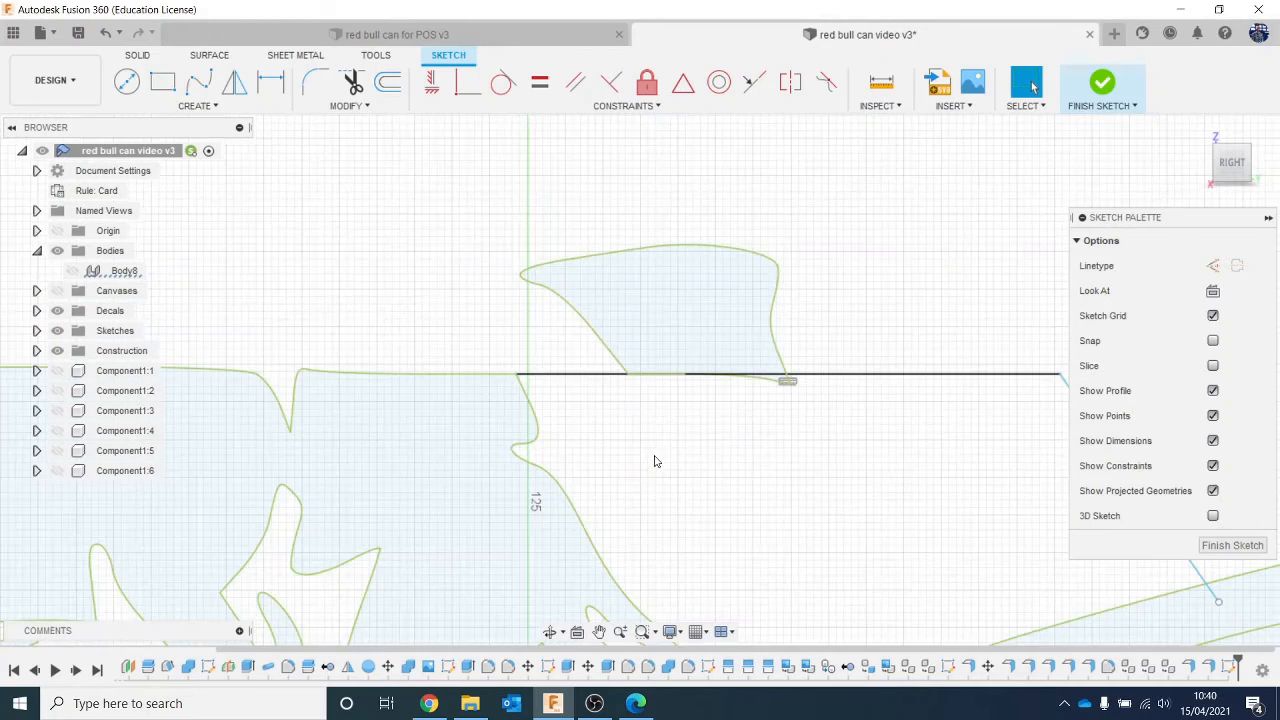
# Trim the end of the sloping line that overshoots the cockpit's outer edge
pyautogui.moveTo(654, 457); pyautogui.dragTo(383, 371, button='middle')
pyautogui.scroll(2, 725, 497)
pyautogui.press('t')
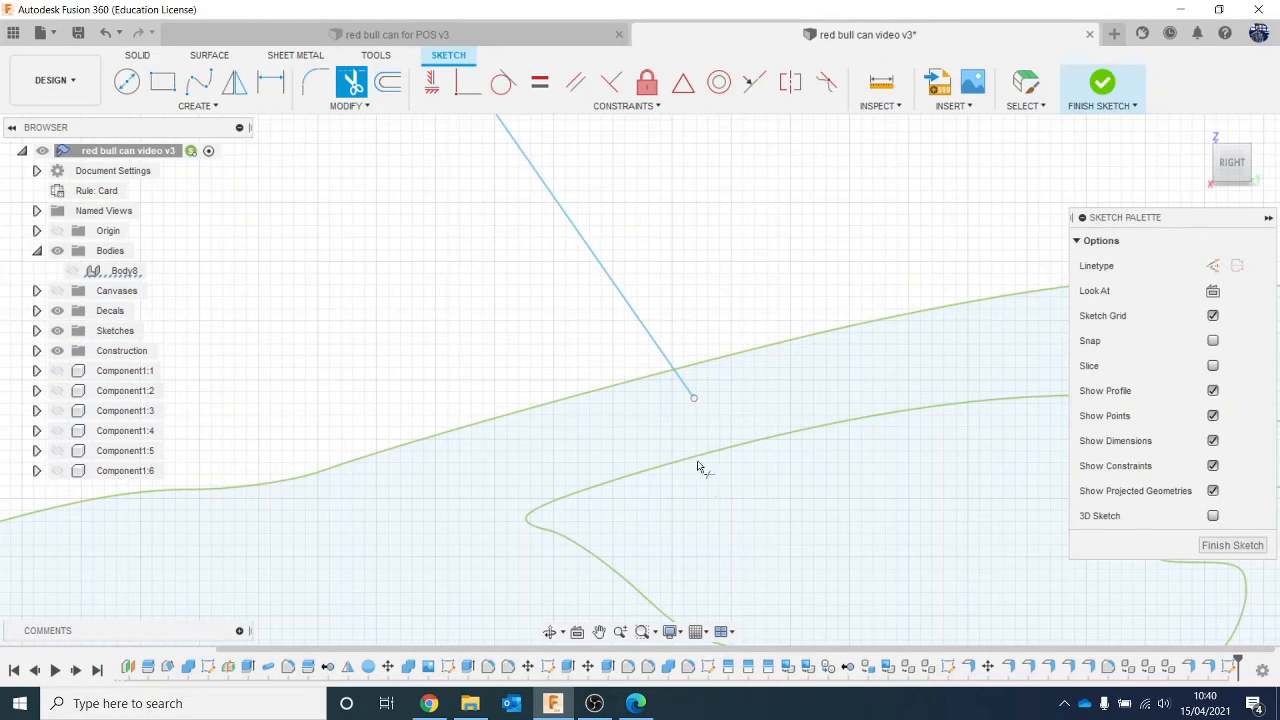
pyautogui.click(686, 392)
pyautogui.press('Escape')
pyautogui.scroll(-3, 330, 315)
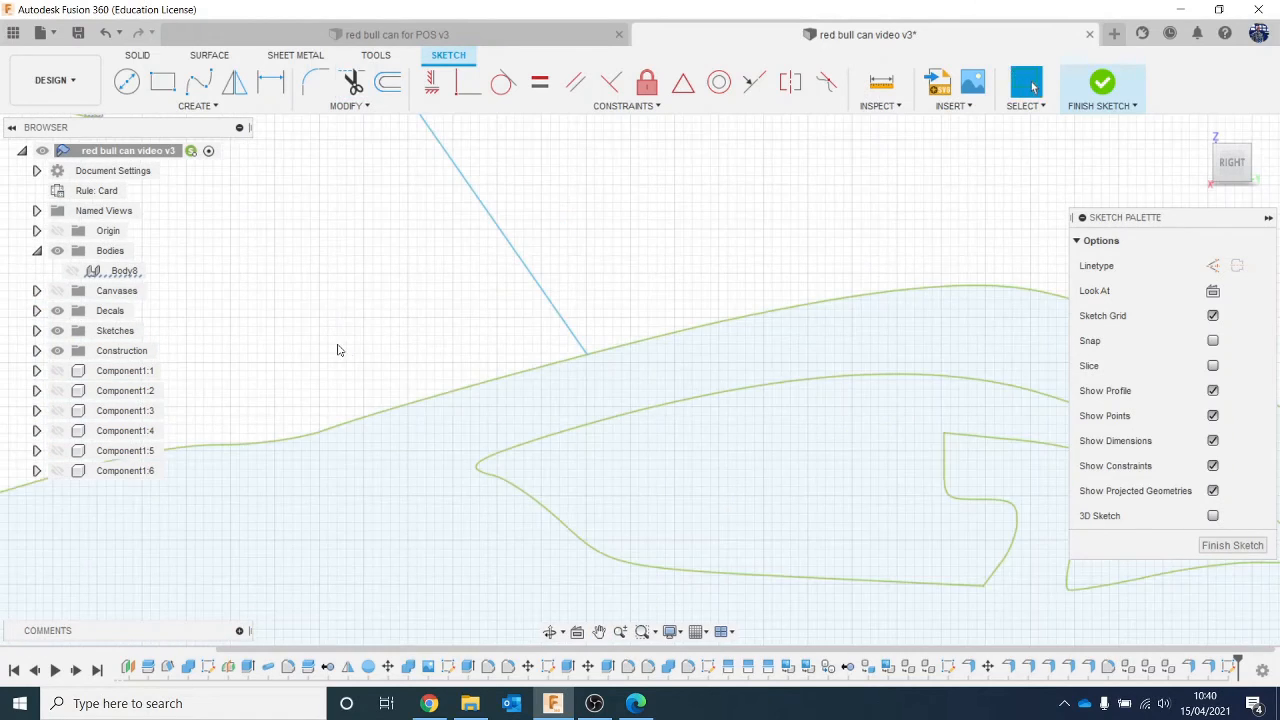
# Fillet the corner between the horizontal and sloping lines with a radius of about 76.5 mm
pyautogui.moveTo(446, 409); pyautogui.dragTo(704, 677, button='middle')
pyautogui.scroll(1, 708, 386)
pyautogui.scroll(1, 569, 425)
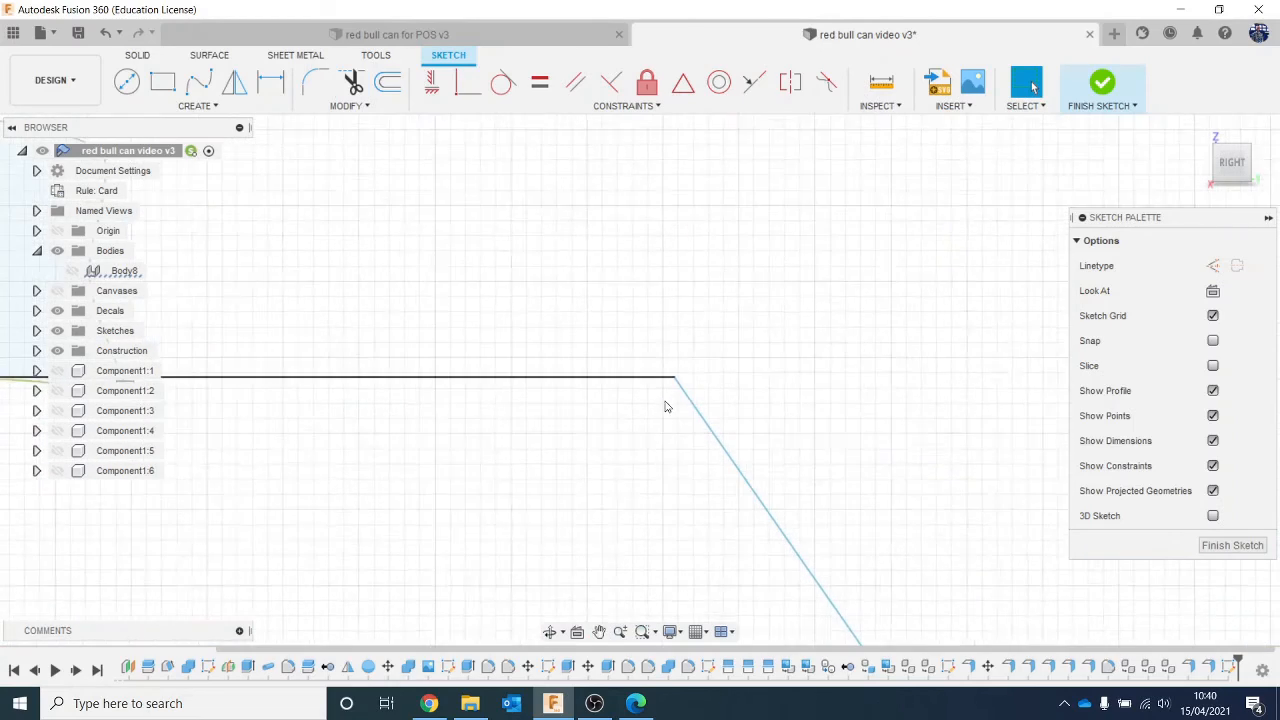
pyautogui.scroll(2, 666, 405)
pyautogui.scroll(-2, 644, 410)
pyautogui.scroll(-2, 600, 430)
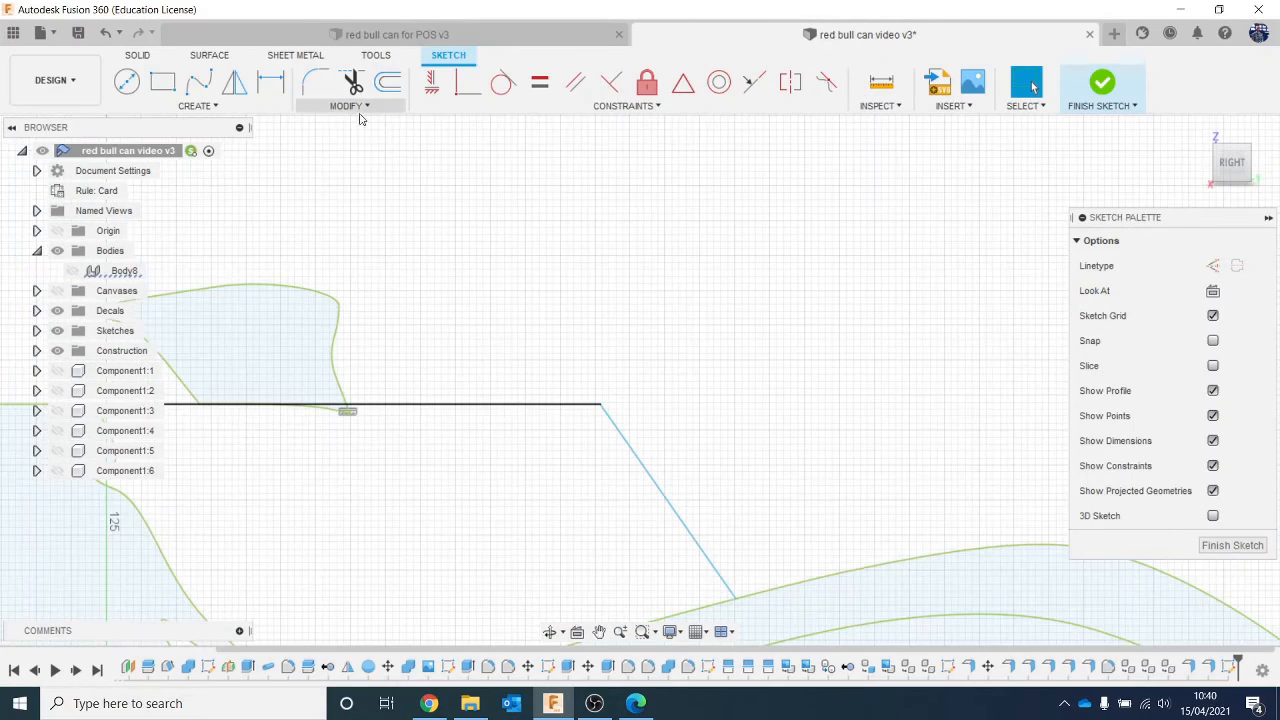
pyautogui.click(315, 82)
pyautogui.click(574, 404)
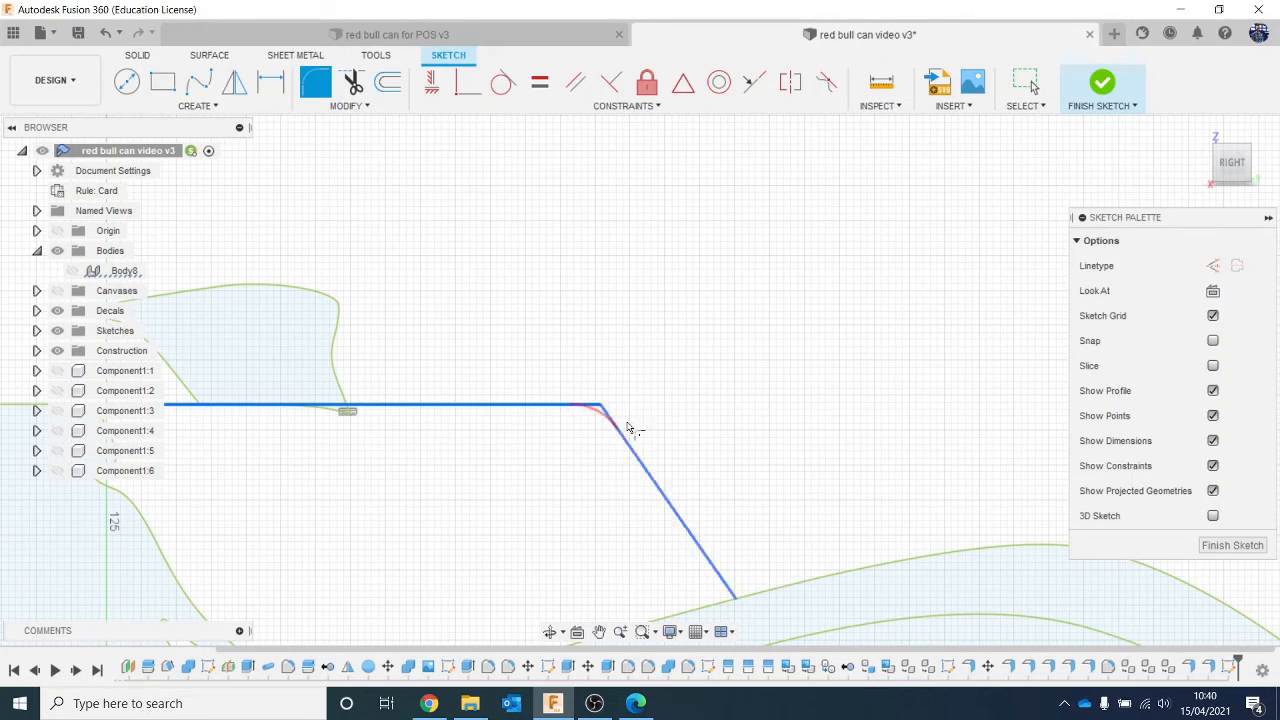
pyautogui.click(634, 457)
pyautogui.moveTo(601, 400); pyautogui.dragTo(546, 449)
pyautogui.scroll(-1, 558, 485)
pyautogui.scroll(-1, 561, 494)
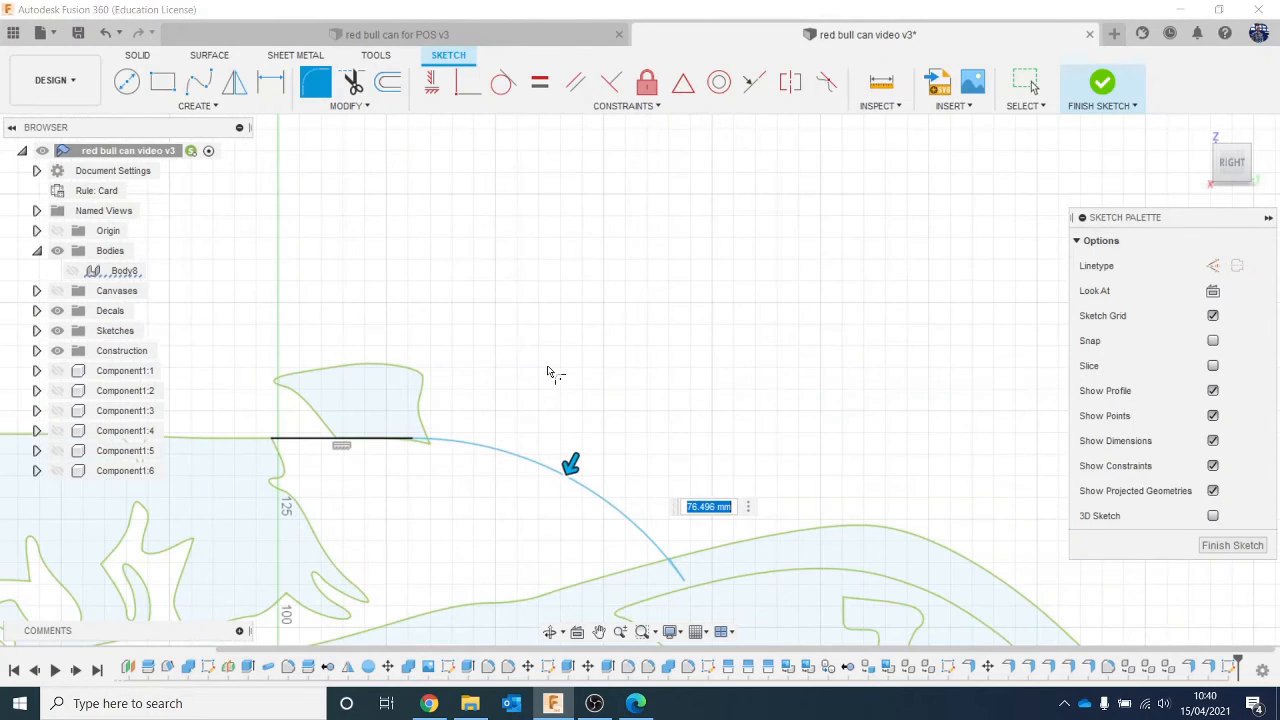
pyautogui.press('Return')
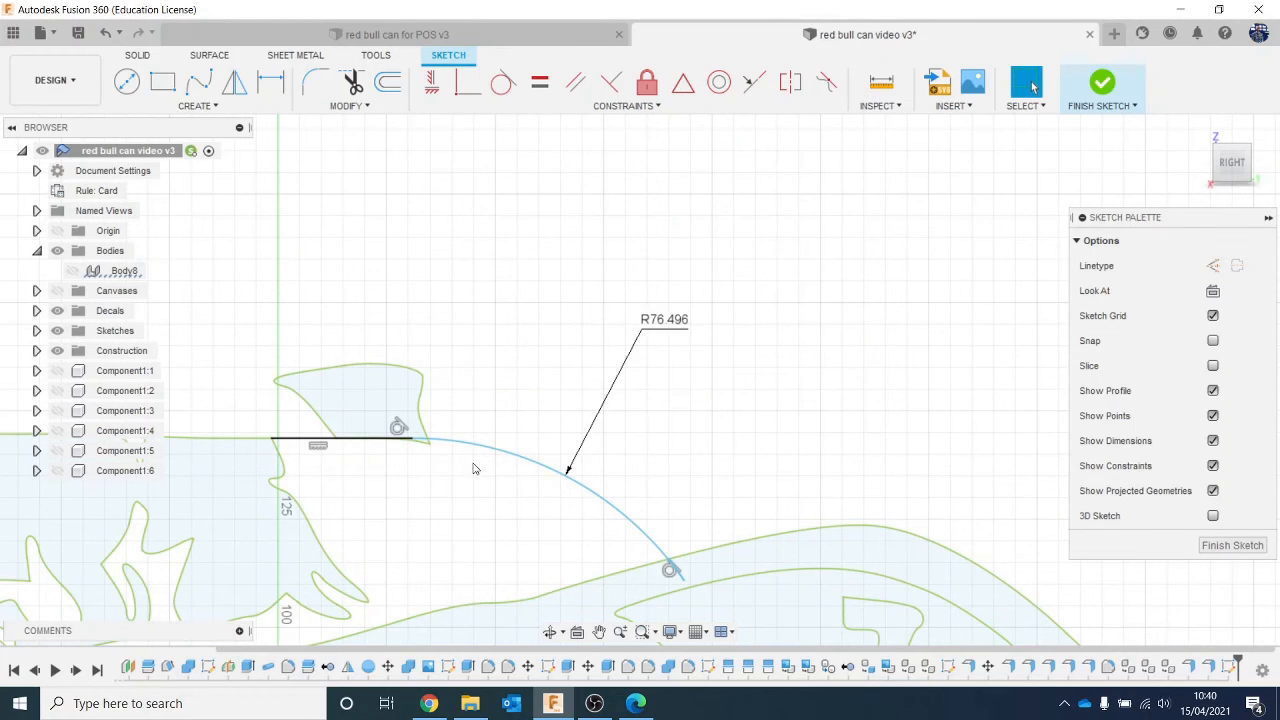
# Trim away the lower edge of the small fin where it hangs below the horizontal line and fillet arc
pyautogui.scroll(2, 474, 466)
pyautogui.press('t')
pyautogui.scroll(2, 457, 421)
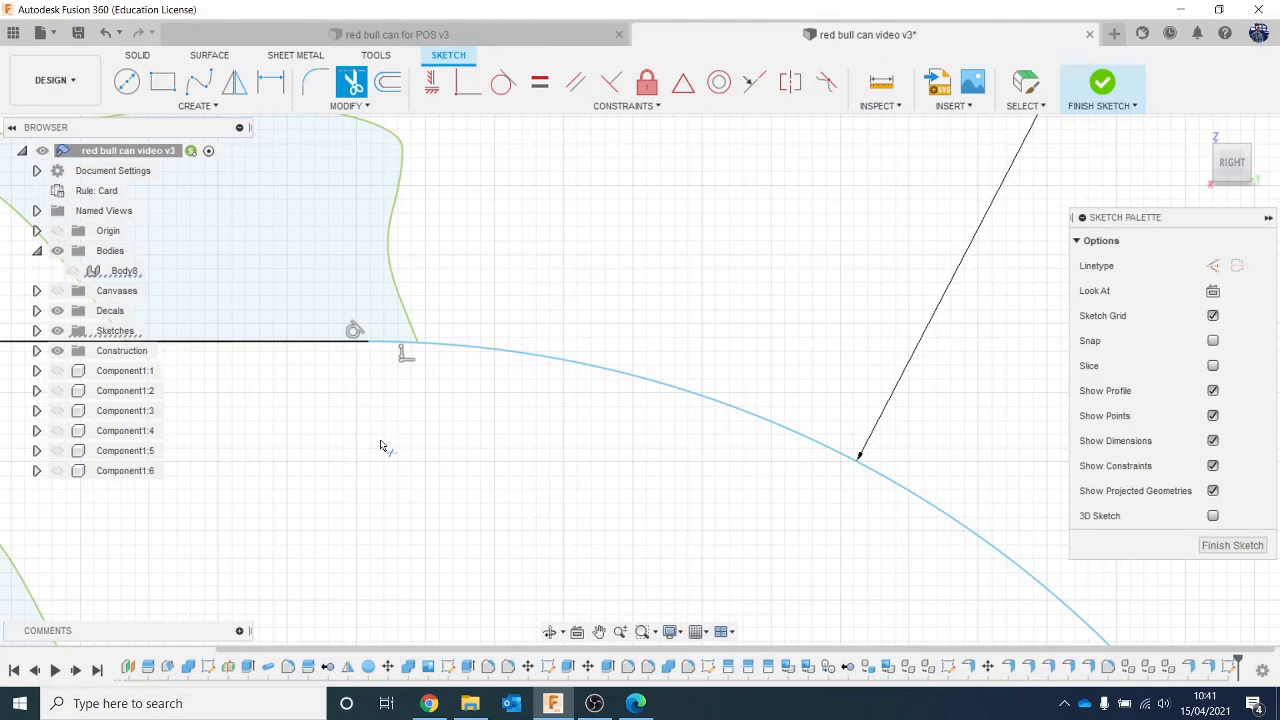
pyautogui.scroll(-5, 383, 443)
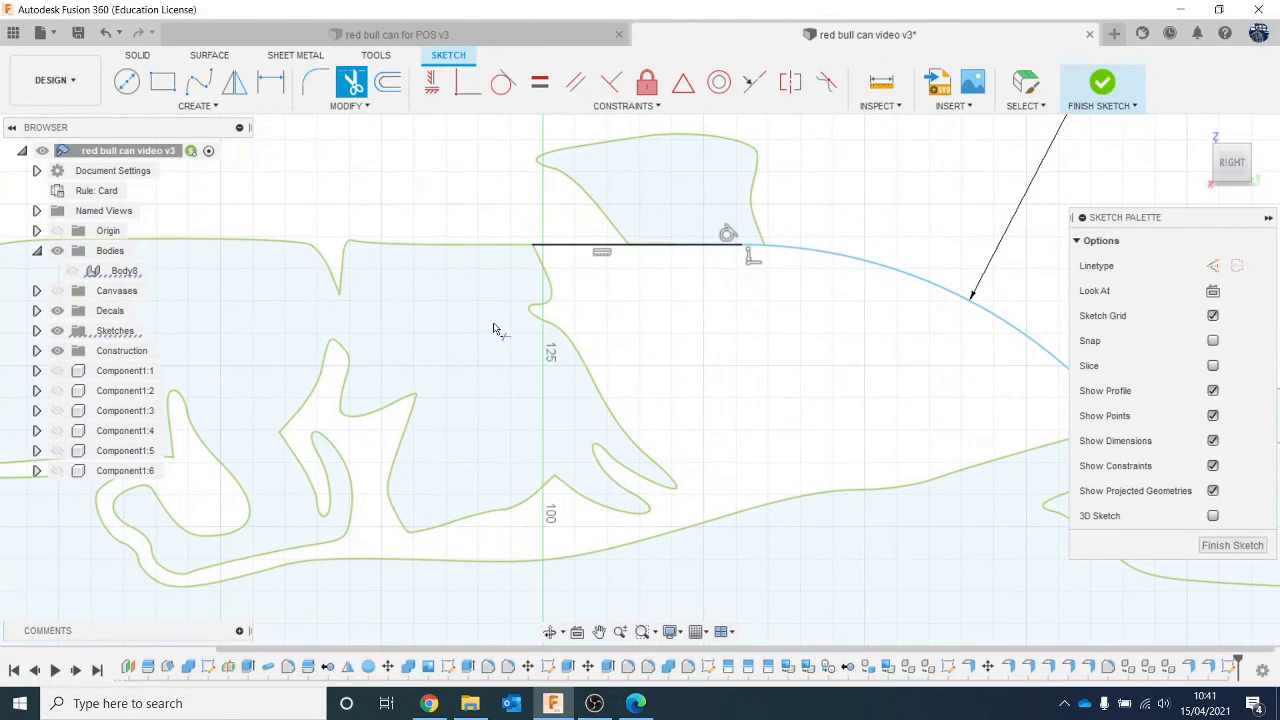
# Extend the horizontal line above the car to close the gap where it meets the top of the bull's hindquarters
pyautogui.scroll(10, 545, 245)
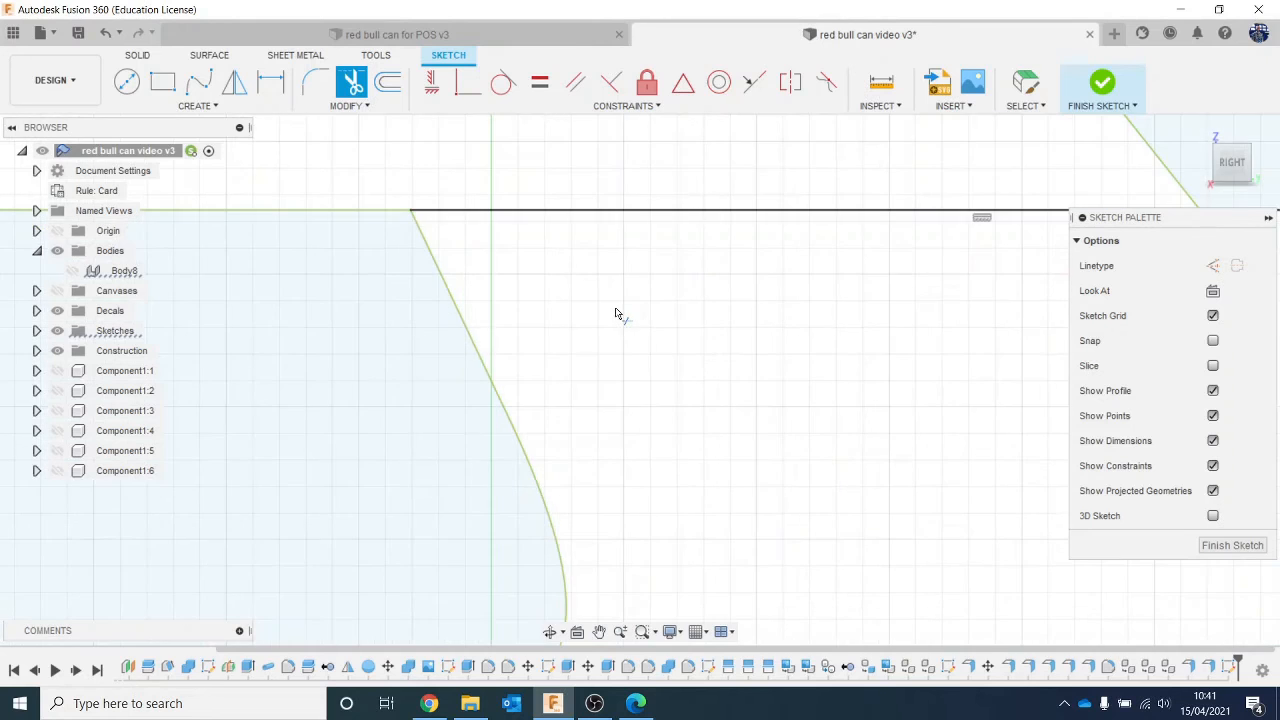
pyautogui.scroll(2, 615, 313)
pyautogui.click(348, 105)
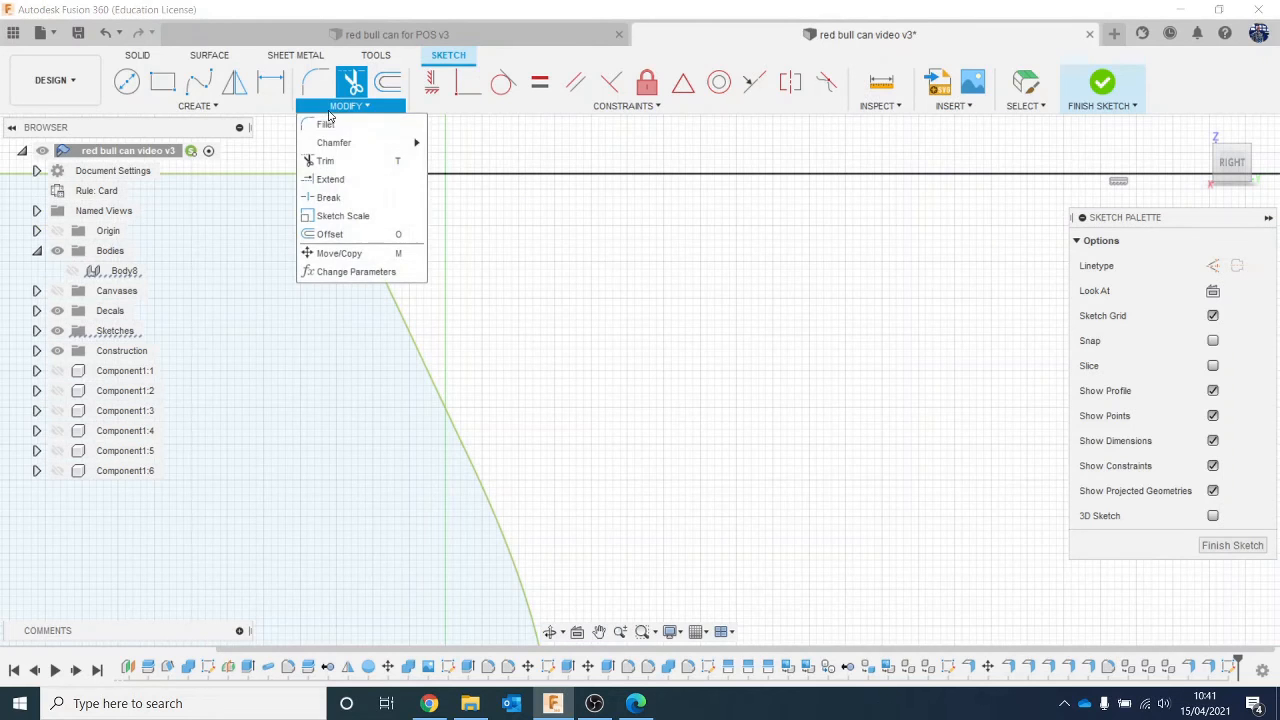
pyautogui.click(331, 179)
pyautogui.click(443, 280)
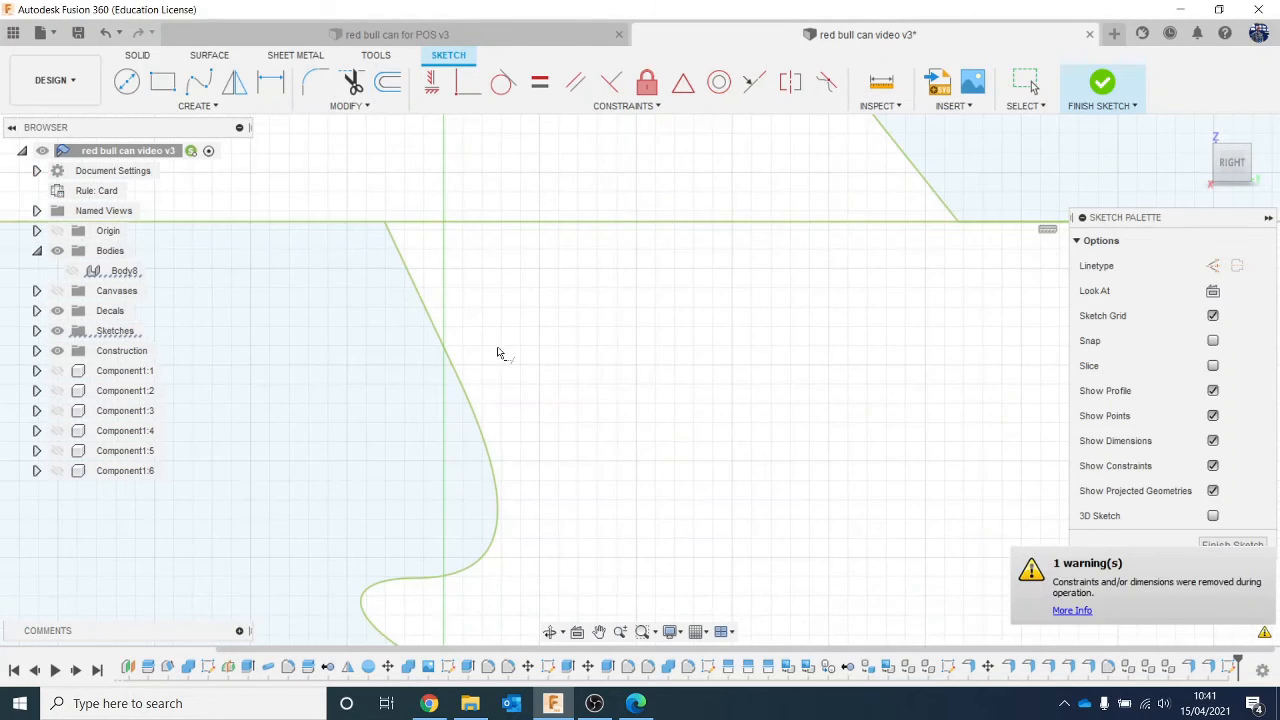
pyautogui.scroll(-8, 500, 355)
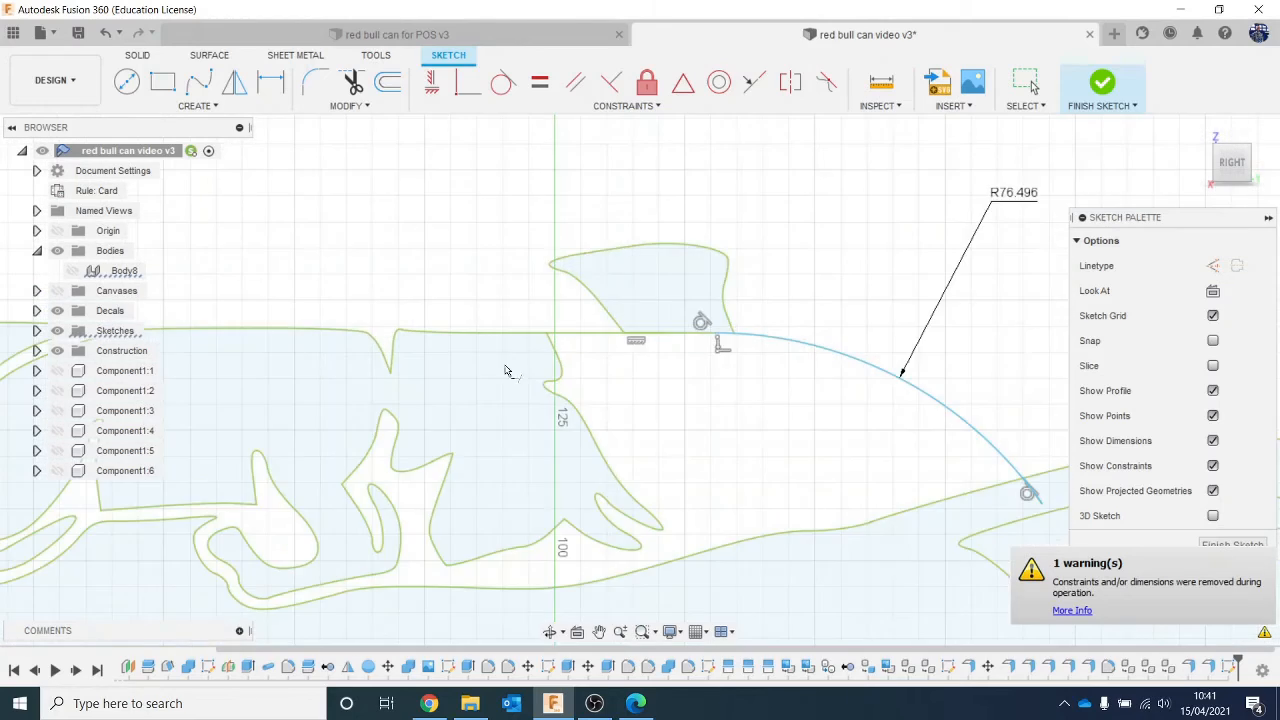
# Extend the short sloping segment above the bull's head so that it joins the sloping engine cover edge
pyautogui.scroll(-3, 458, 387)
pyautogui.moveTo(462, 388); pyautogui.dragTo(748, 340, button='middle')
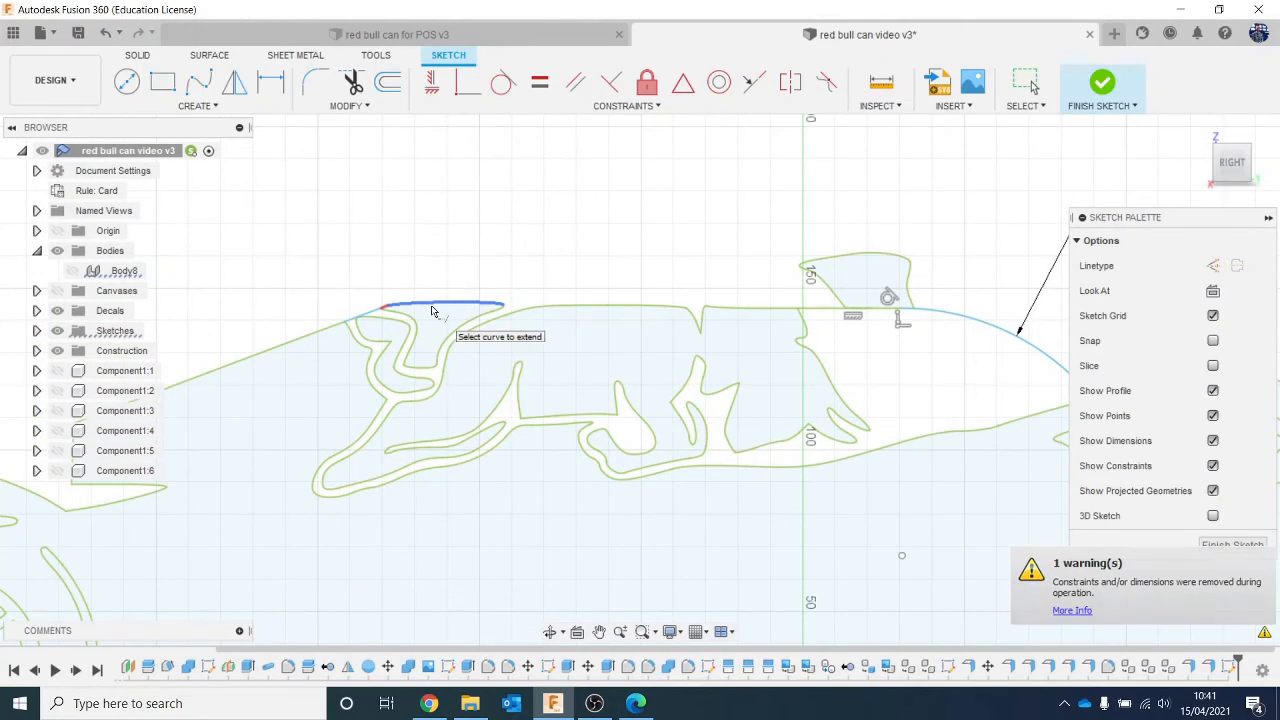
pyautogui.scroll(4, 432, 311)
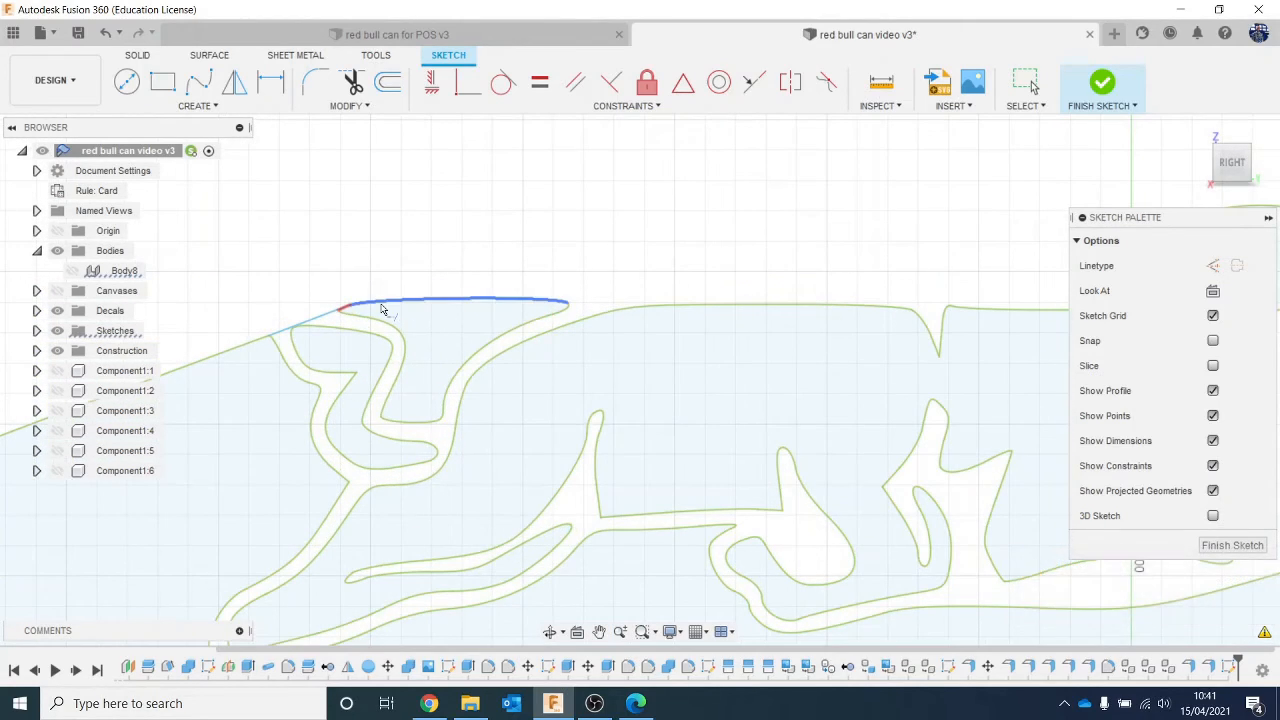
pyautogui.scroll(3, 344, 348)
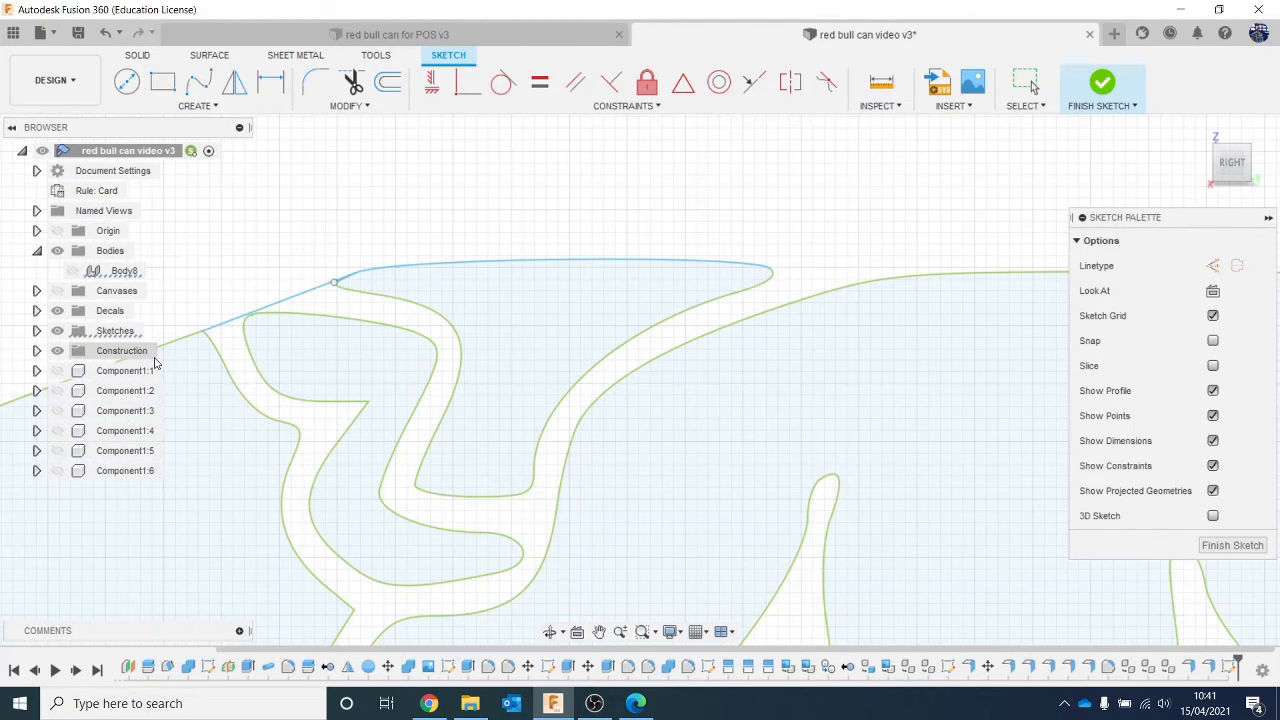
pyautogui.click(229, 334)
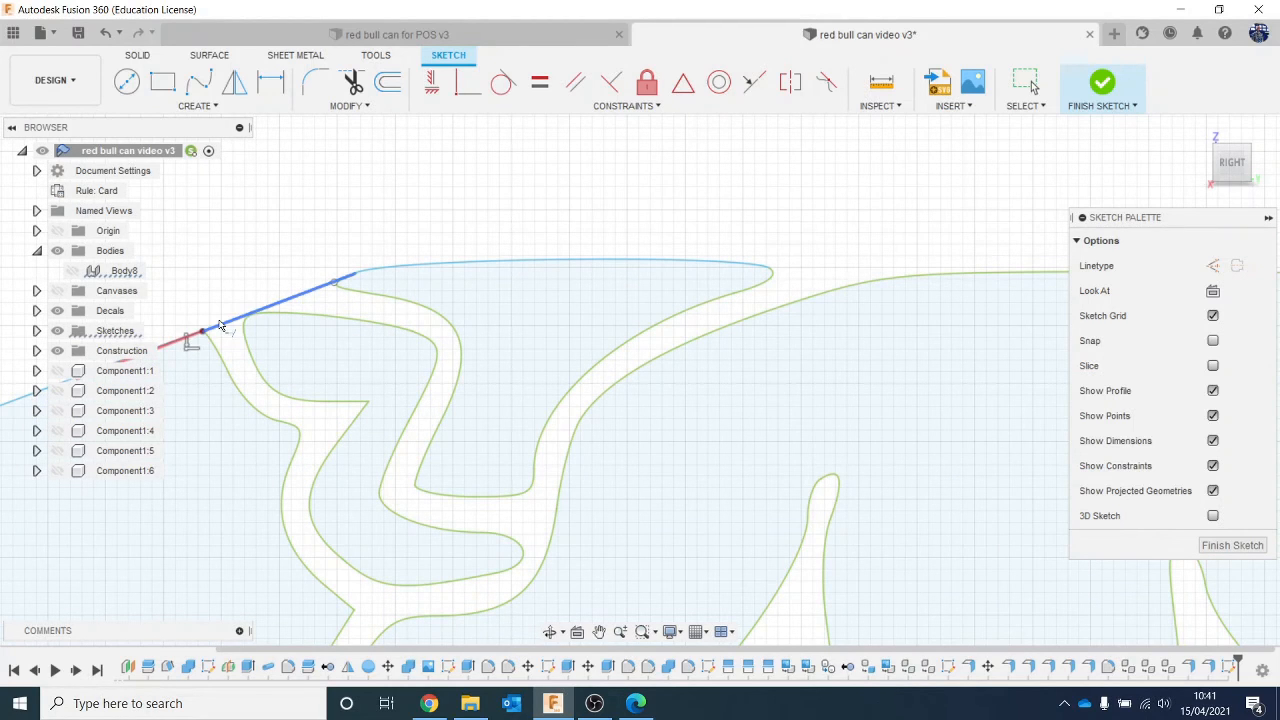
# Draw a line from the curve above the bull's head to the top of its back, and finish the sketch
pyautogui.click(352, 82)
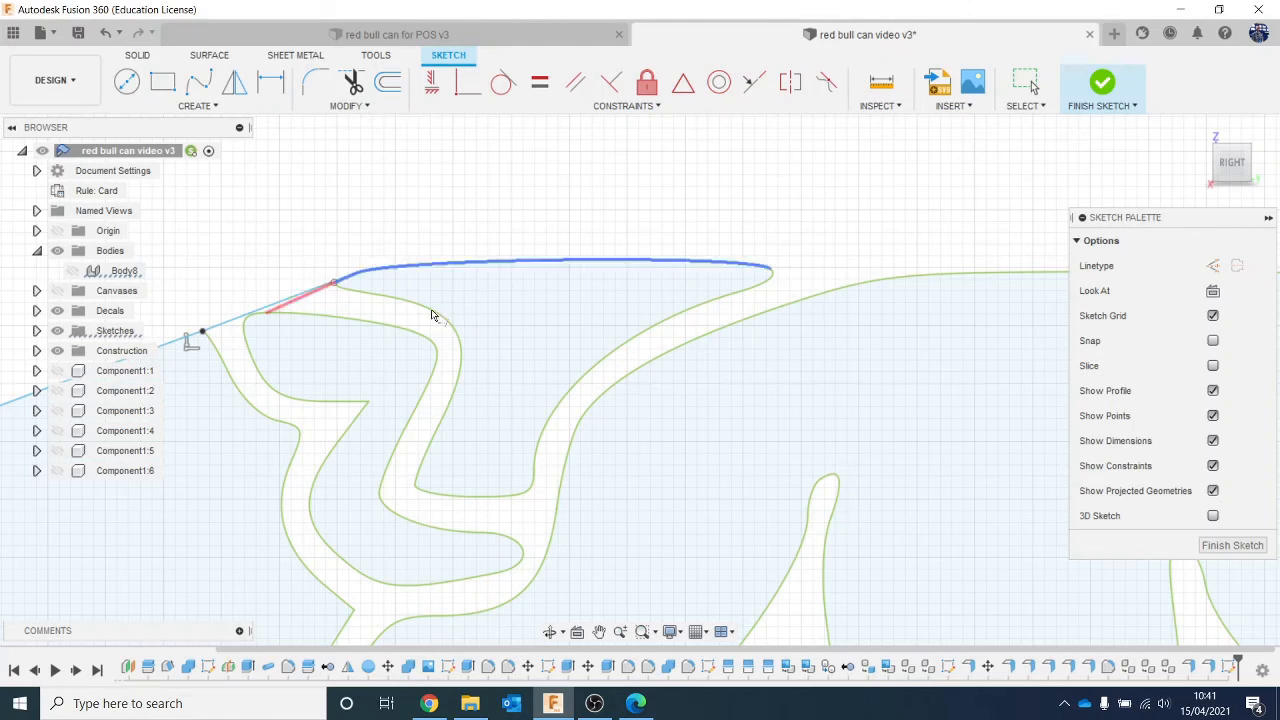
pyautogui.click(681, 261)
pyautogui.click(1037, 271)
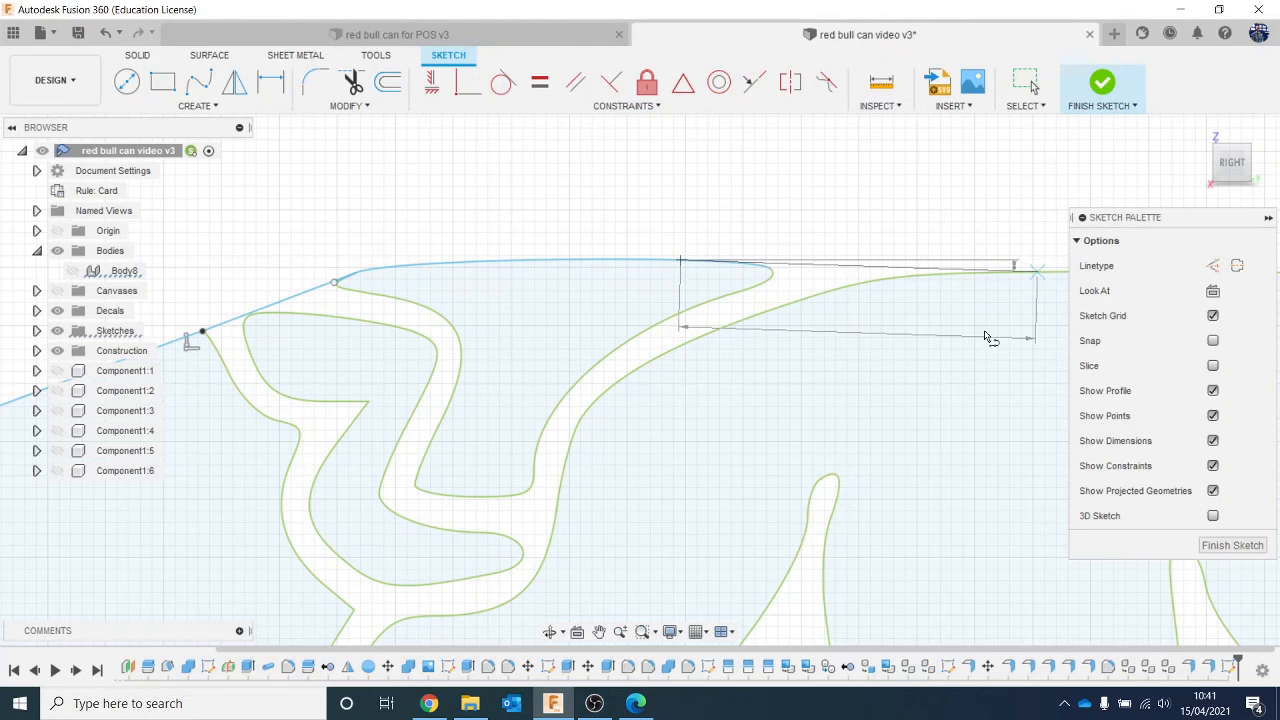
pyautogui.press('Escape')
pyautogui.scroll(-3, 965, 390)
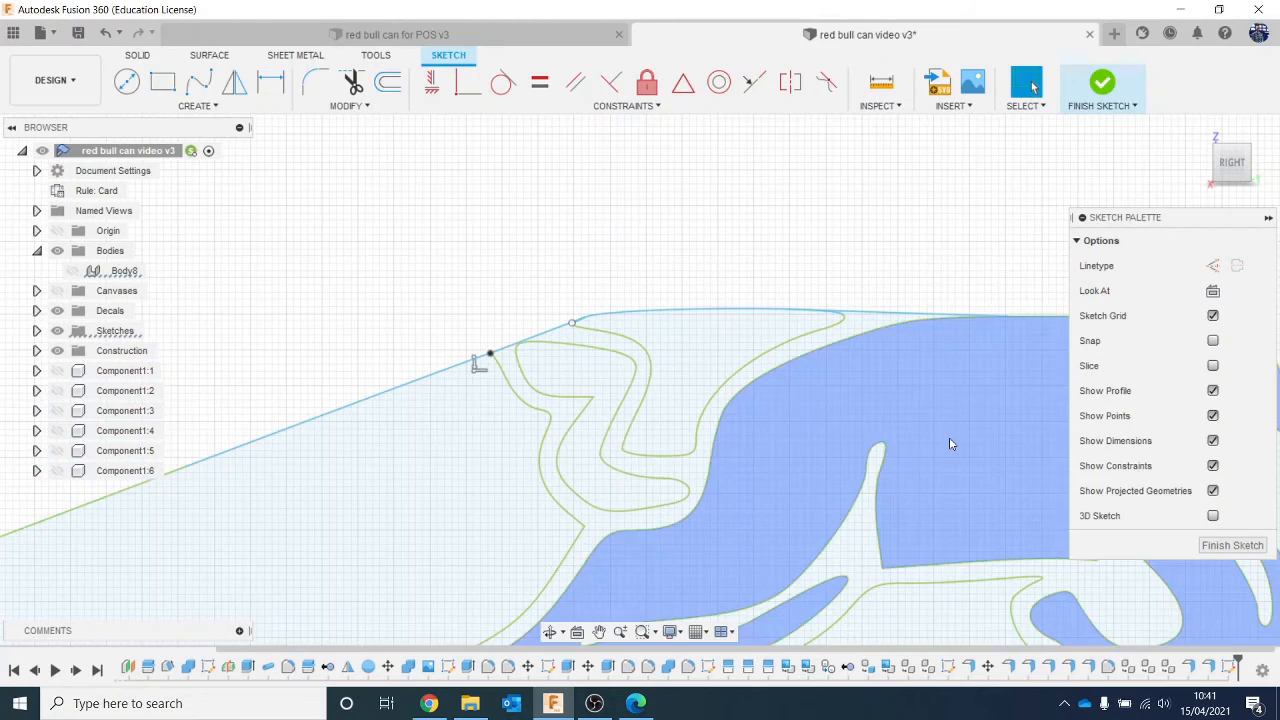
pyautogui.scroll(-2, 950, 444)
pyautogui.moveTo(946, 443); pyautogui.dragTo(546, 346, button='middle')
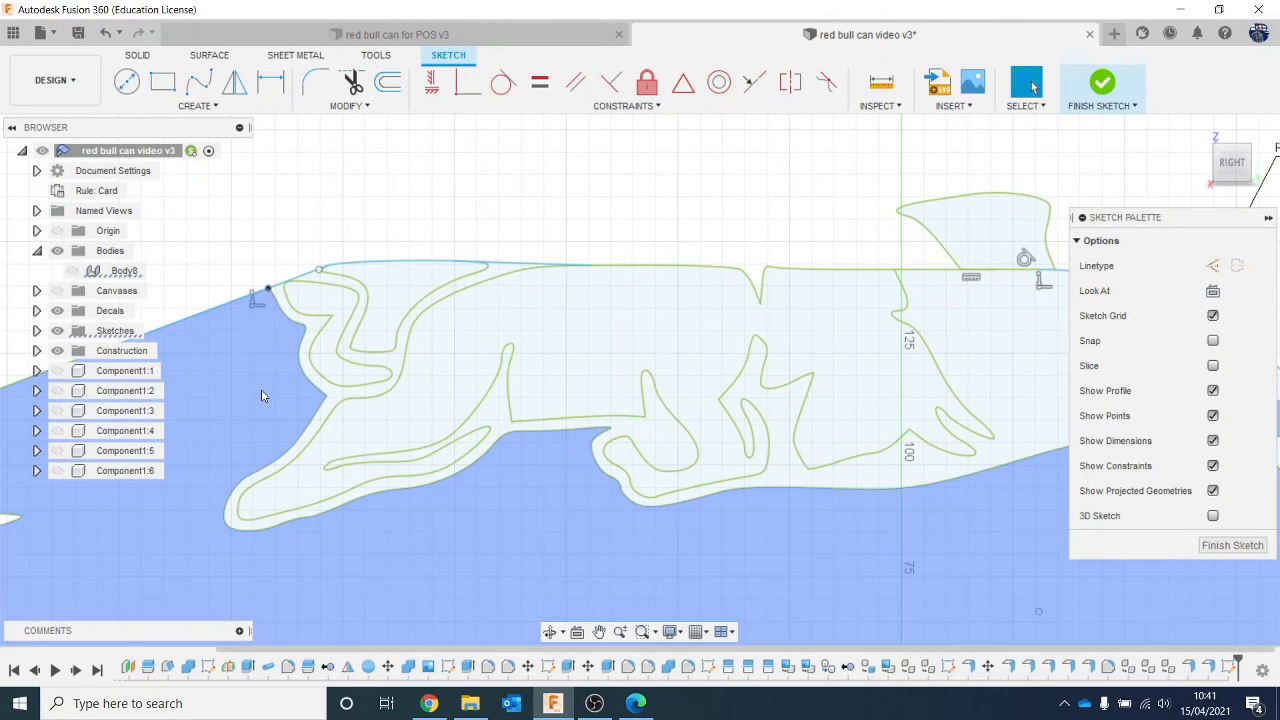
pyautogui.scroll(-2, 295, 392)
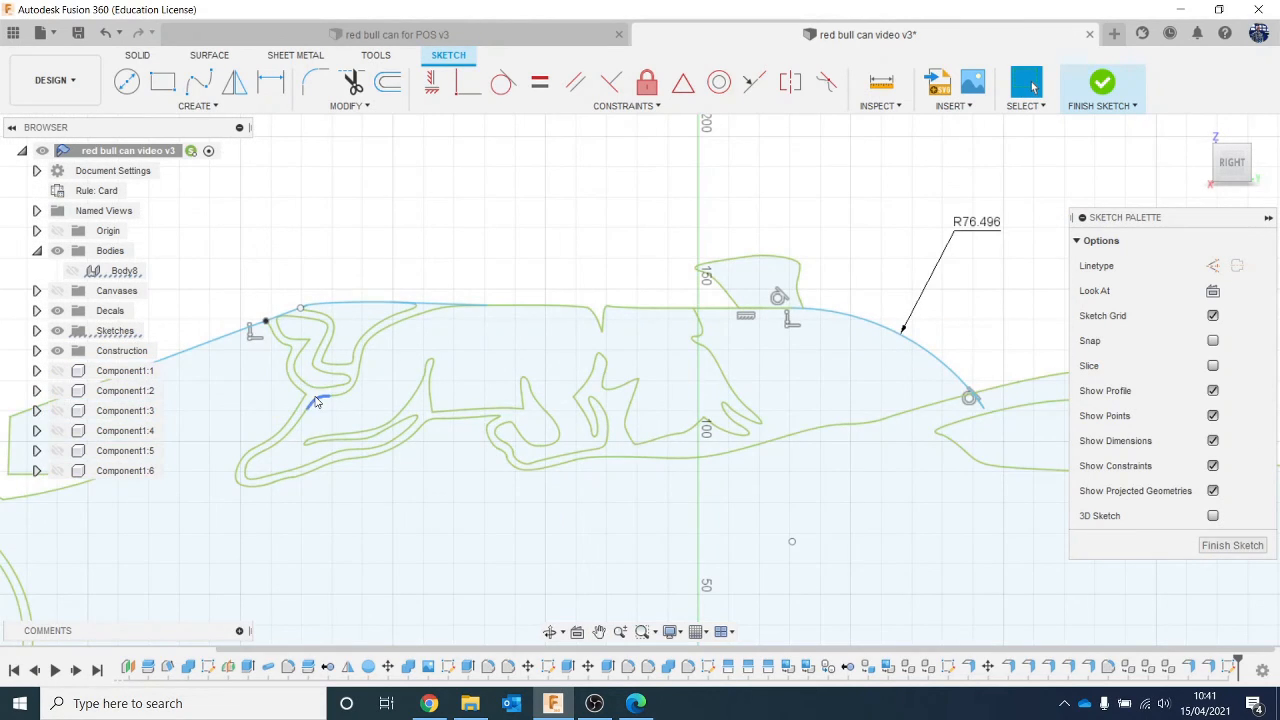
pyautogui.scroll(-5, 316, 398)
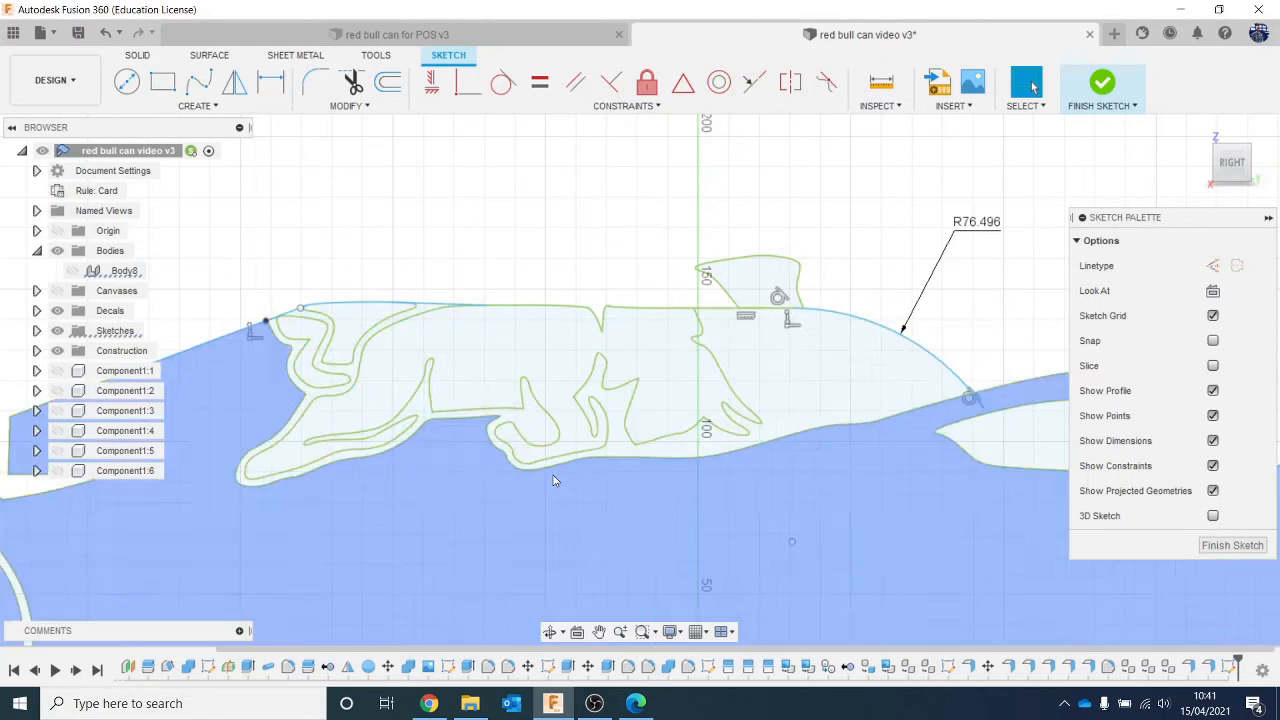
pyautogui.click(1101, 84)
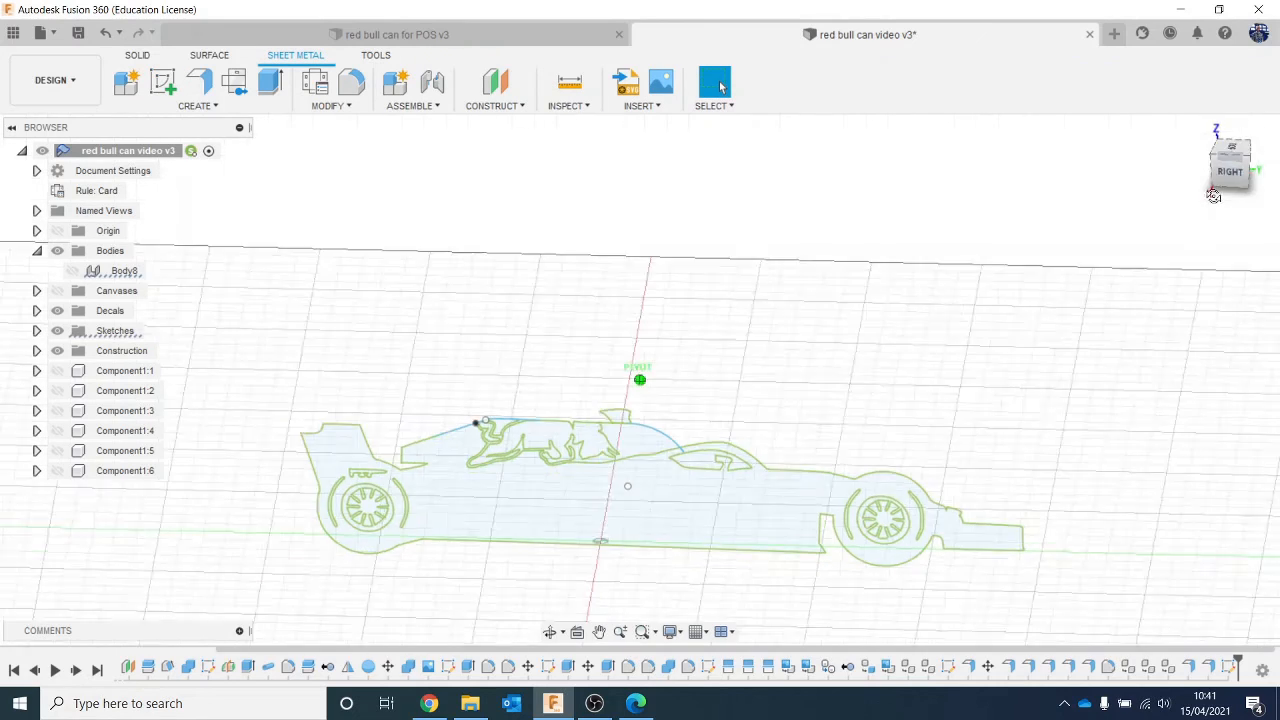
# Extrude the car silhouette with the bull, cockpit surround and fin profiles 2 mm as a new body, leaving the wheel centres open
pyautogui.click(698, 505)
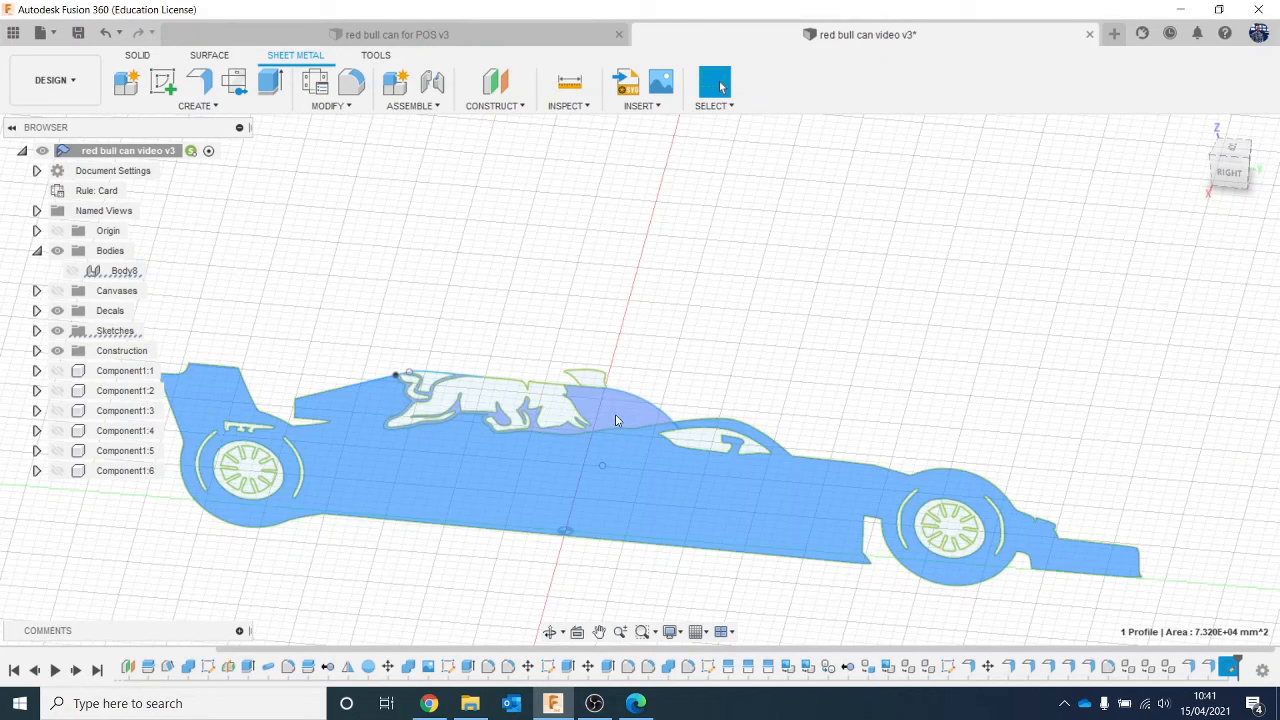
pyautogui.keyDown('shift'); pyautogui.click(615, 420); pyautogui.keyUp('shift')
pyautogui.scroll(5, 615, 418)
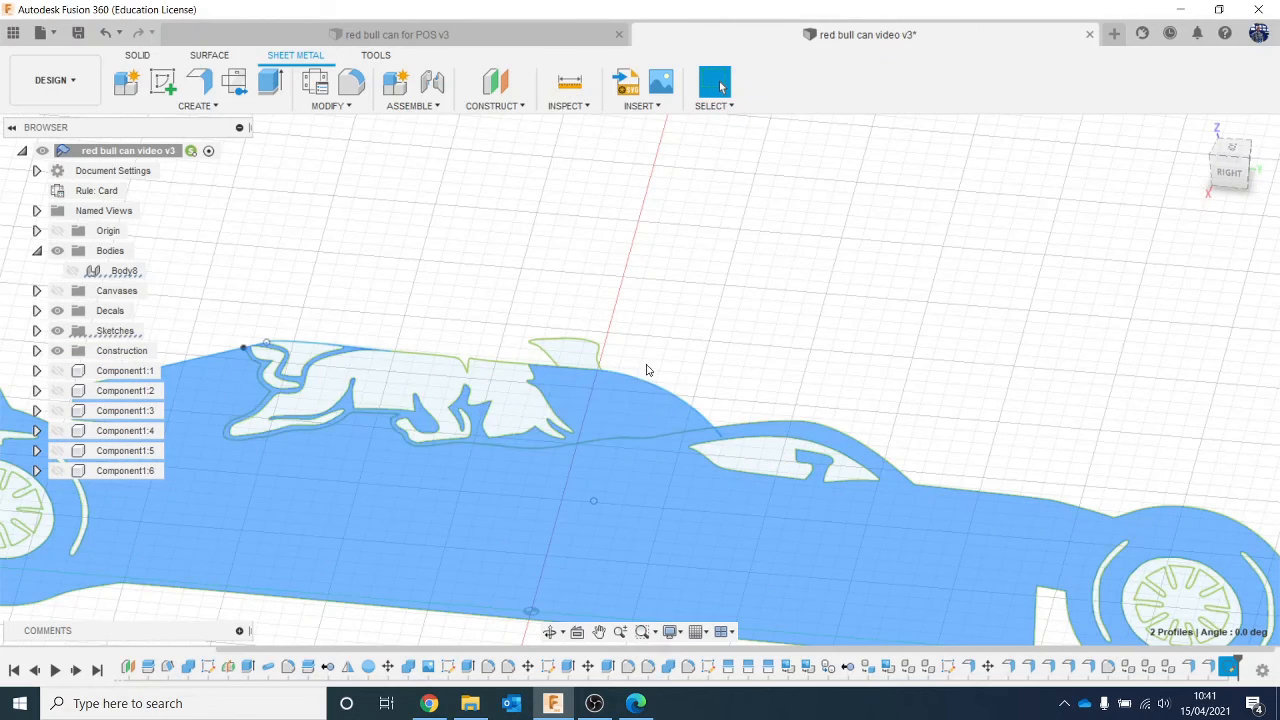
pyautogui.keyDown('shift'); pyautogui.click(527, 411); pyautogui.keyUp('shift')
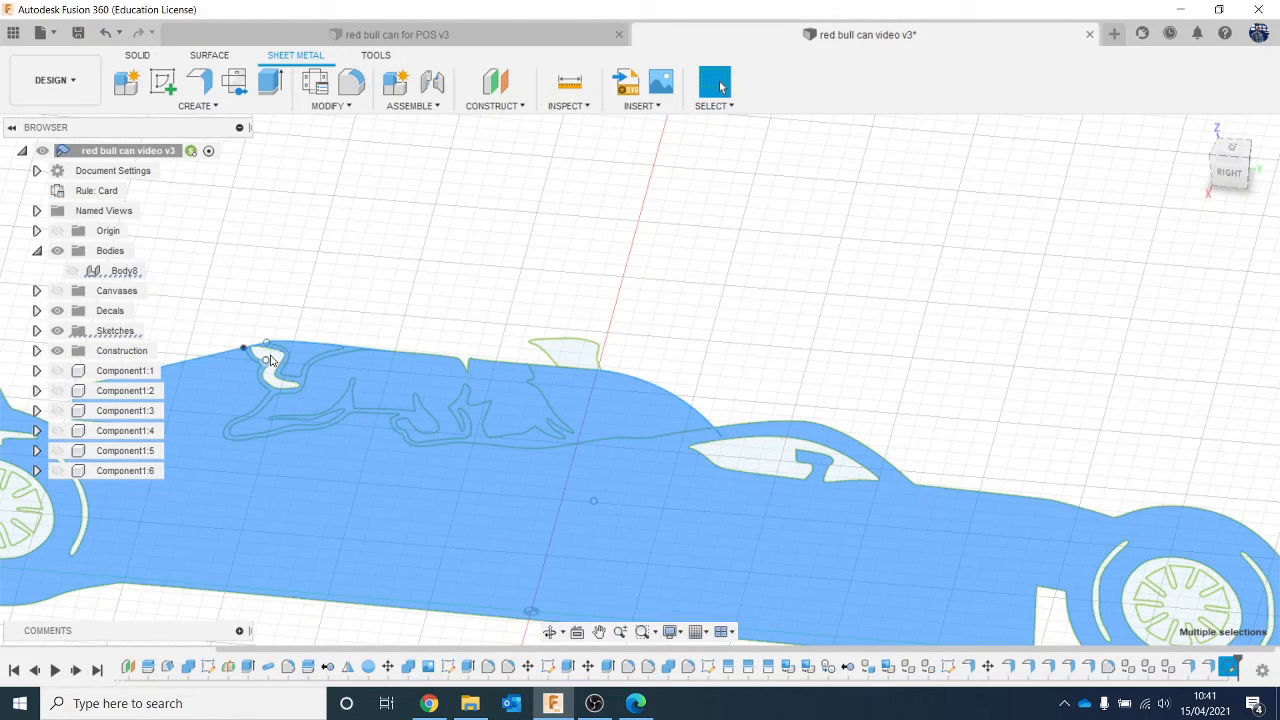
pyautogui.scroll(5, 270, 360)
pyautogui.keyDown('shift'); pyautogui.click(290, 363); pyautogui.keyUp('shift')
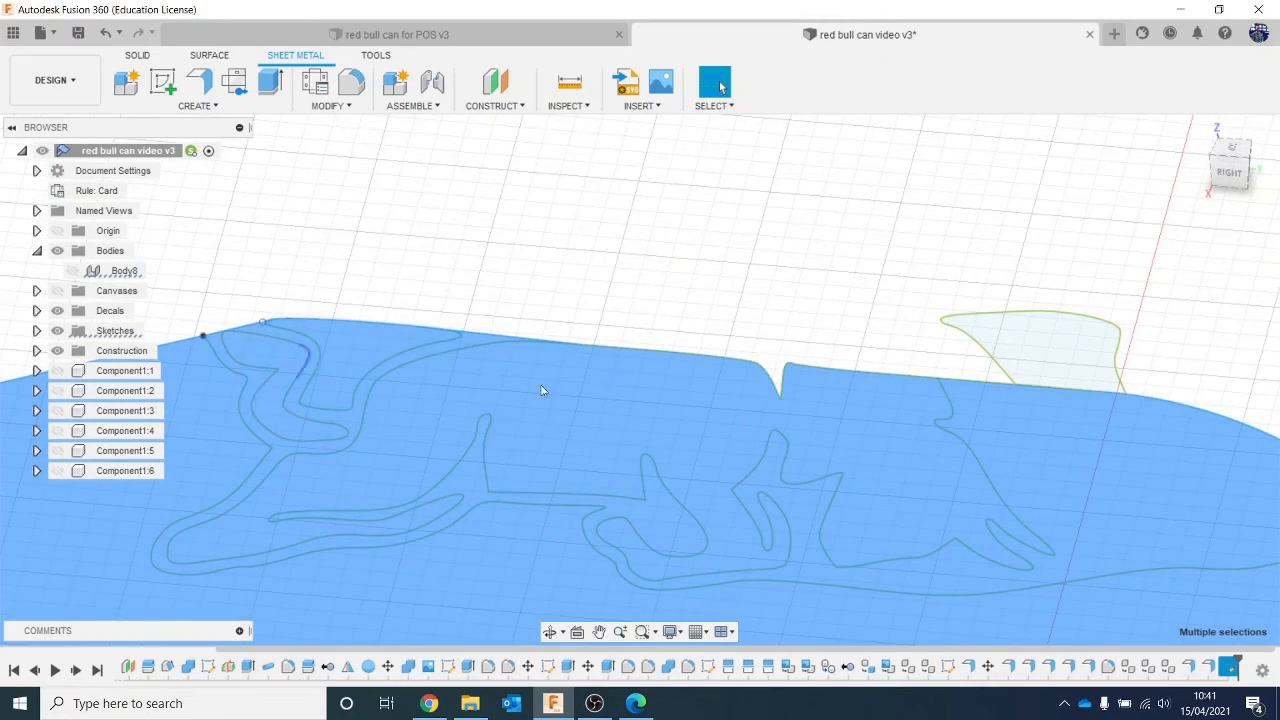
pyautogui.keyDown('shift'); pyautogui.click(1028, 346); pyautogui.keyUp('shift')
pyautogui.scroll(-6, 1027, 419)
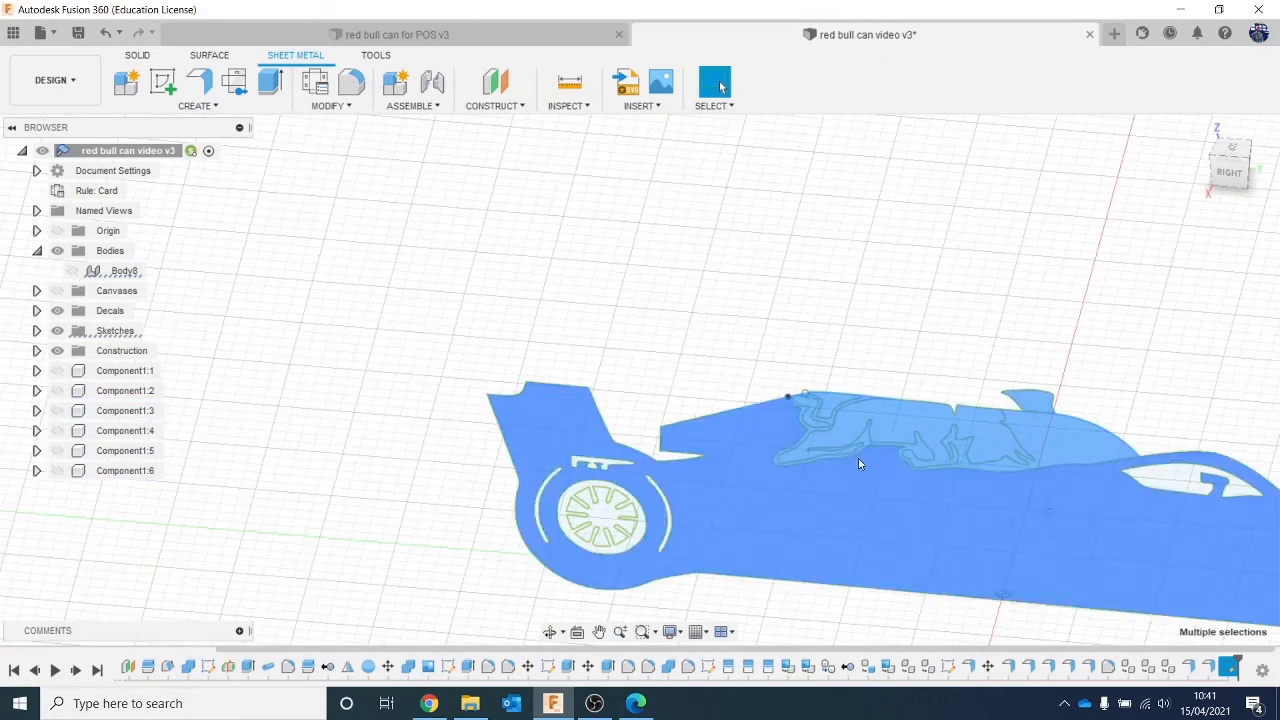
pyautogui.moveTo(858, 458); pyautogui.dragTo(491, 337, button='middle')
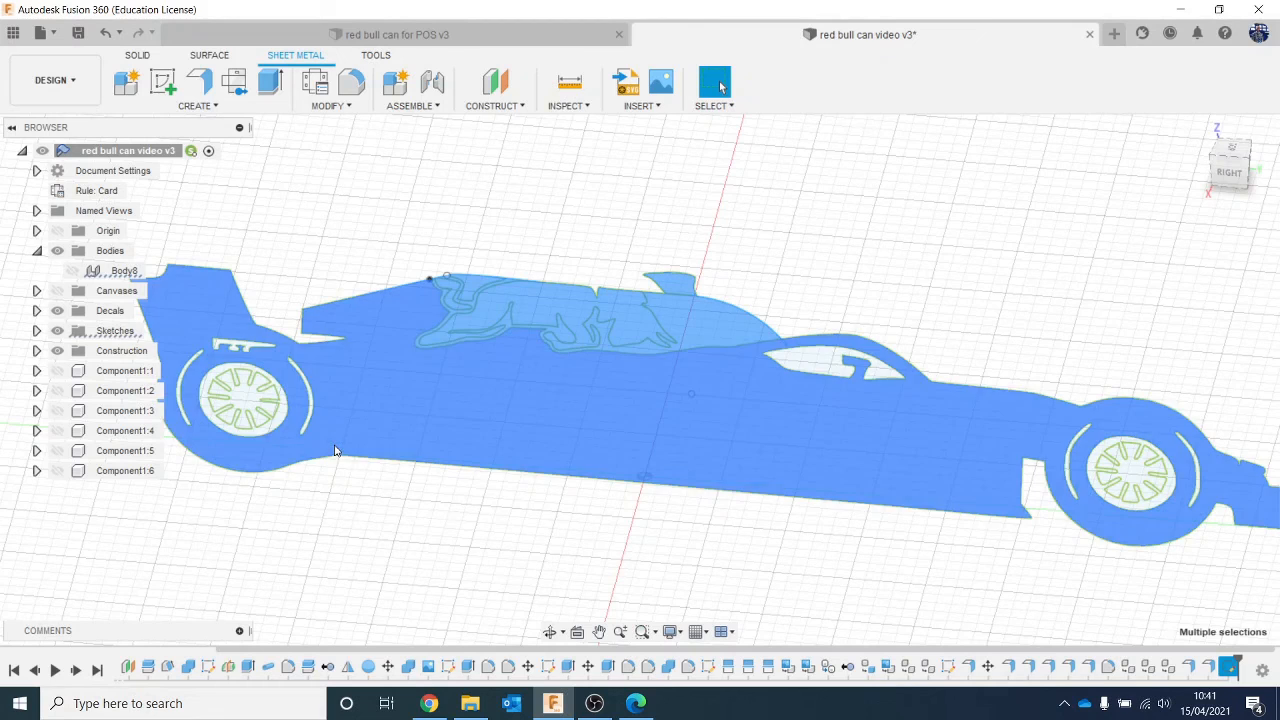
pyautogui.press('e')
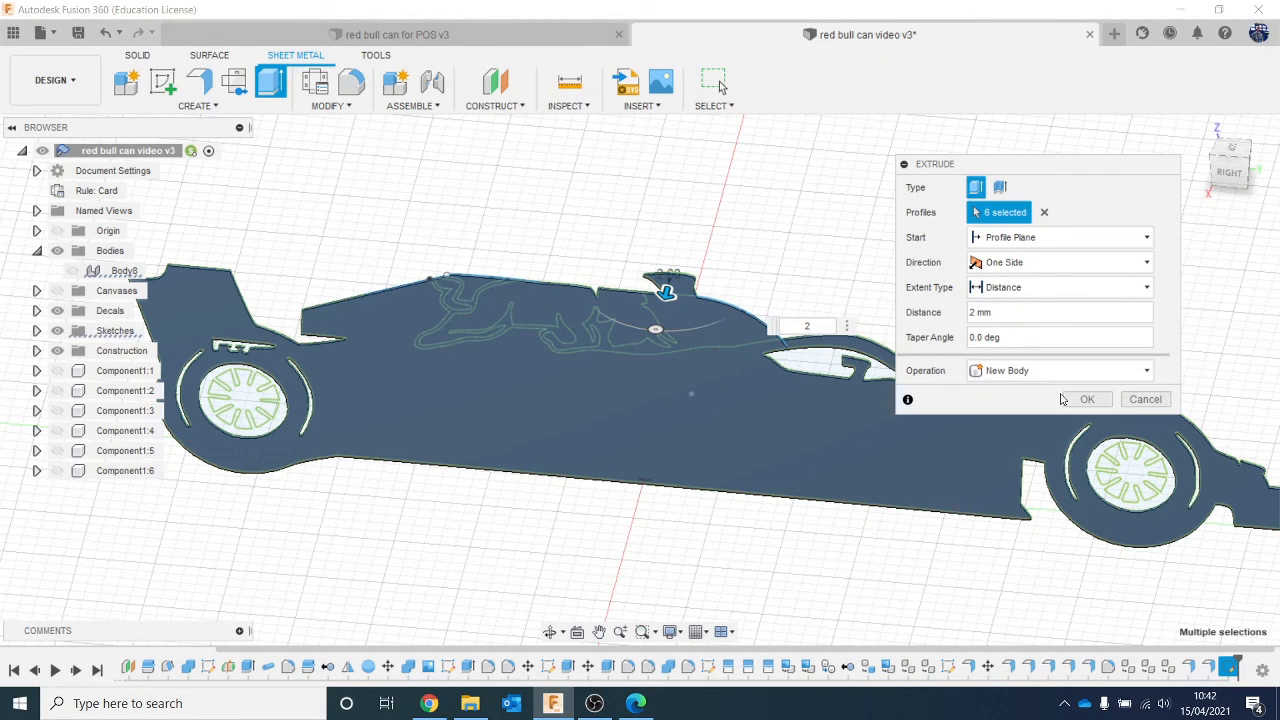
pyautogui.click(1079, 402)
pyautogui.scroll(-3, 904, 390)
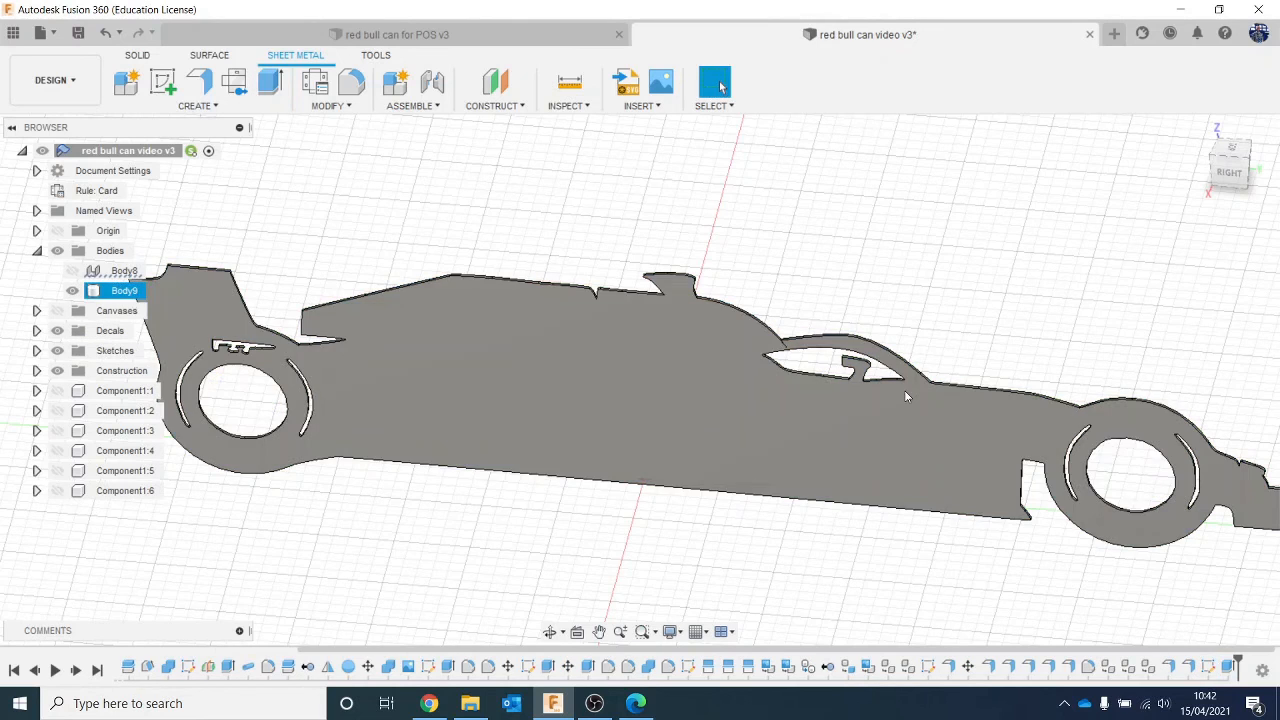
# Show the card display body and move the car silhouette along X until it sits just outside the display's side
pyautogui.scroll(-1, 918, 381)
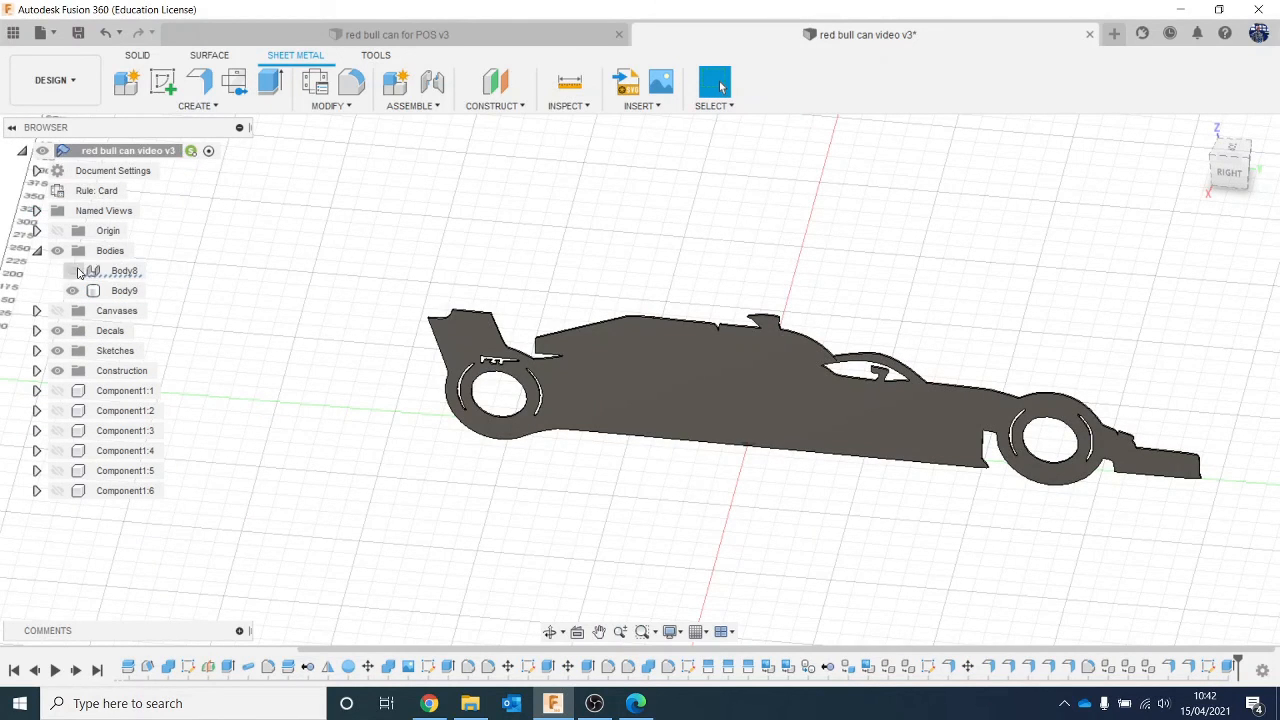
pyautogui.click(71, 272)
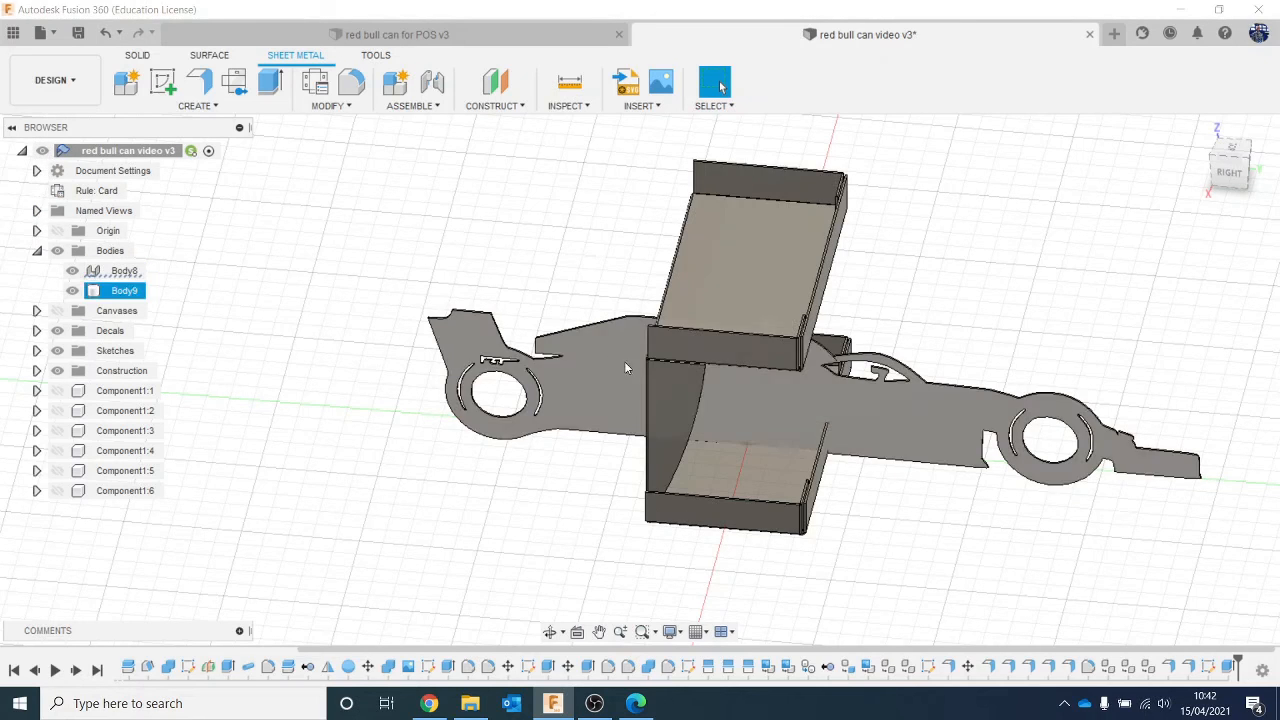
pyautogui.click(114, 292)
pyautogui.rightClick(114, 292)
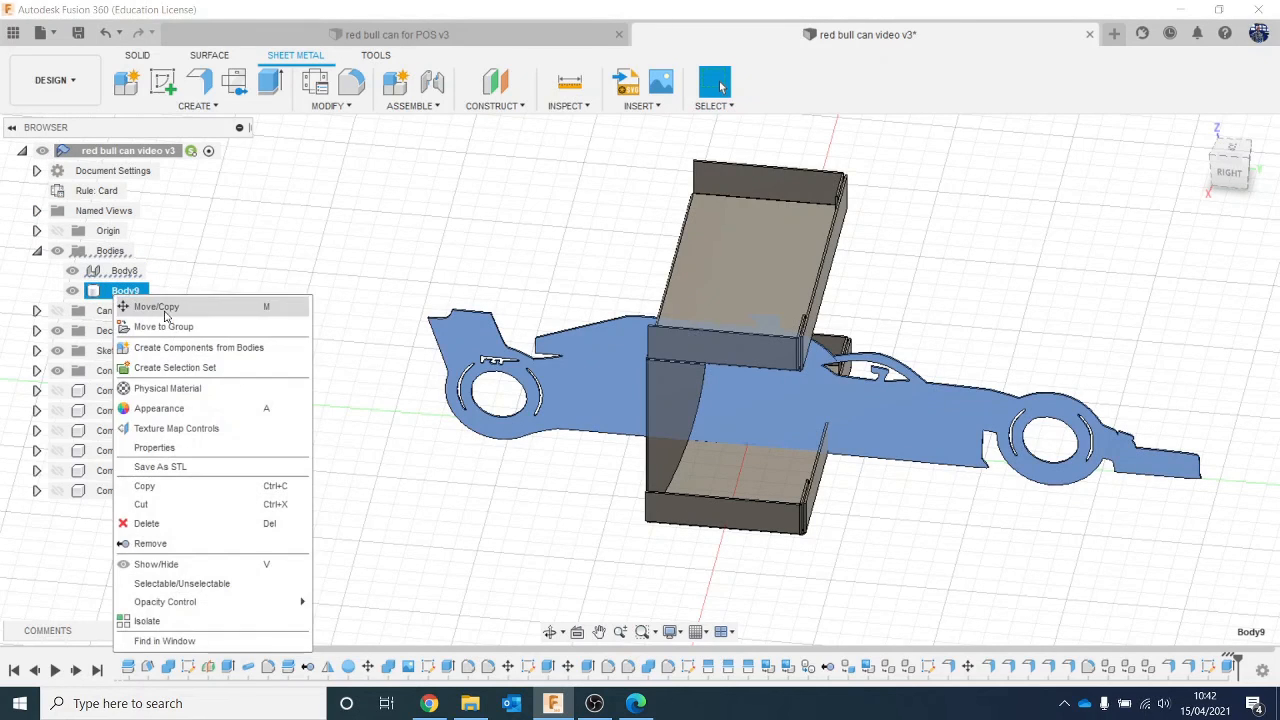
pyautogui.click(178, 306)
pyautogui.moveTo(420, 452); pyautogui.dragTo(384, 595)
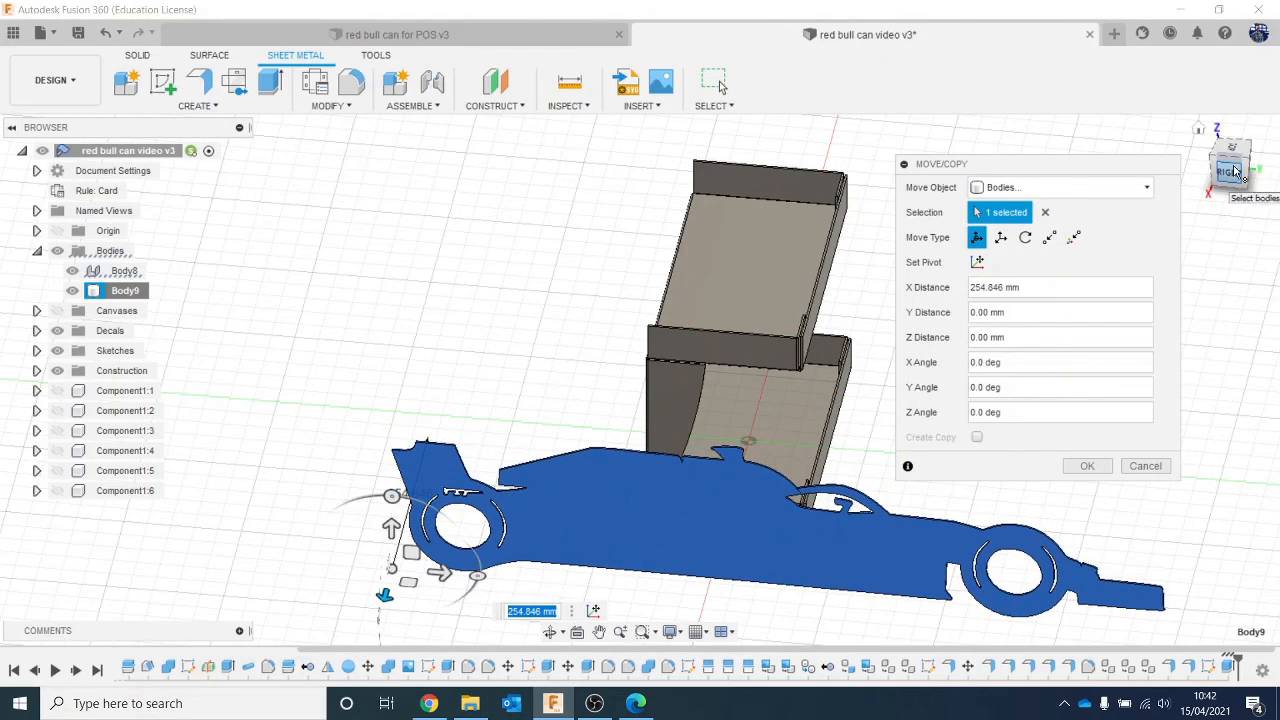
pyautogui.click(1206, 200)
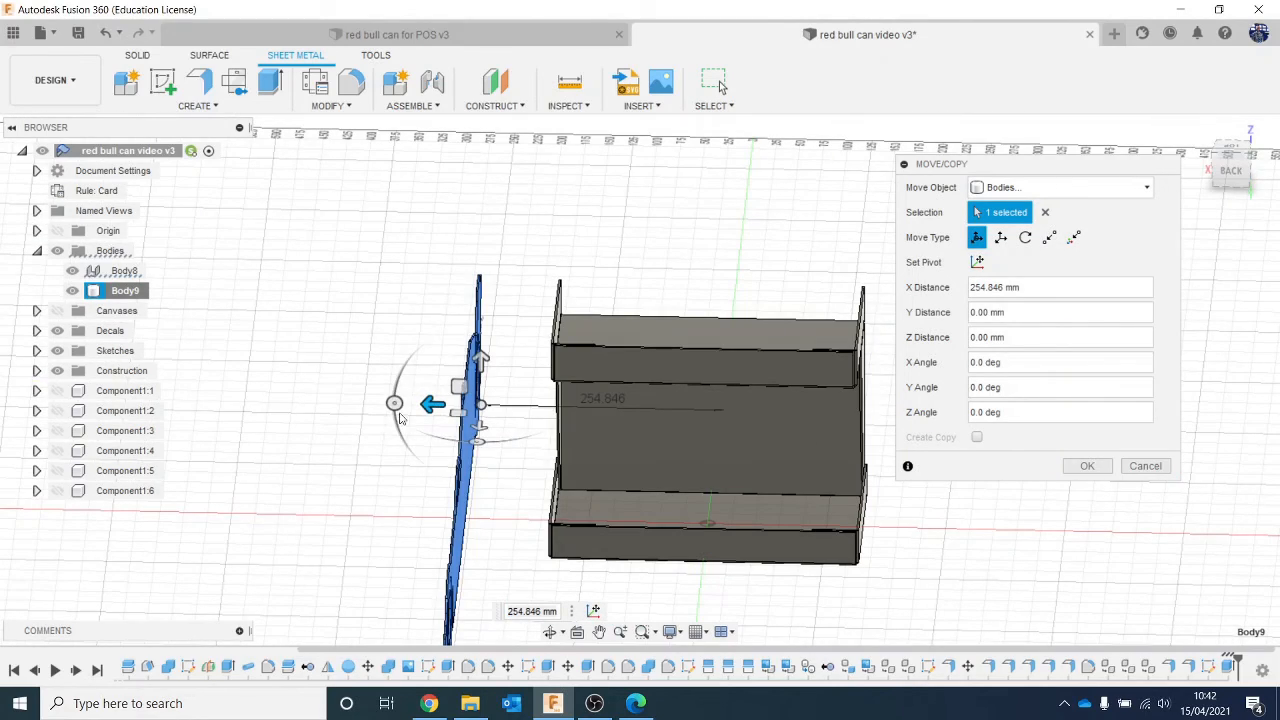
pyautogui.click(1231, 170)
pyautogui.moveTo(418, 514); pyautogui.dragTo(505, 517)
pyautogui.click(1087, 466)
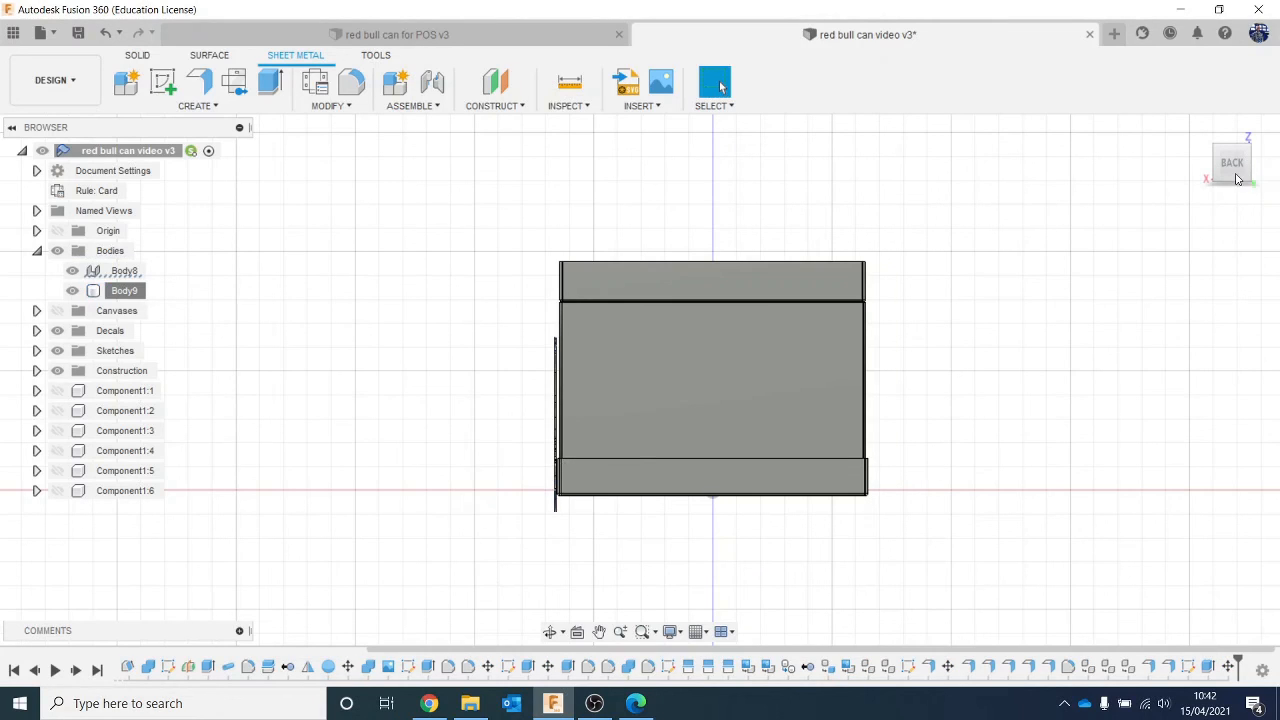
# Make all six Red Bull can components visible on the two tiers
pyautogui.click(1242, 178)
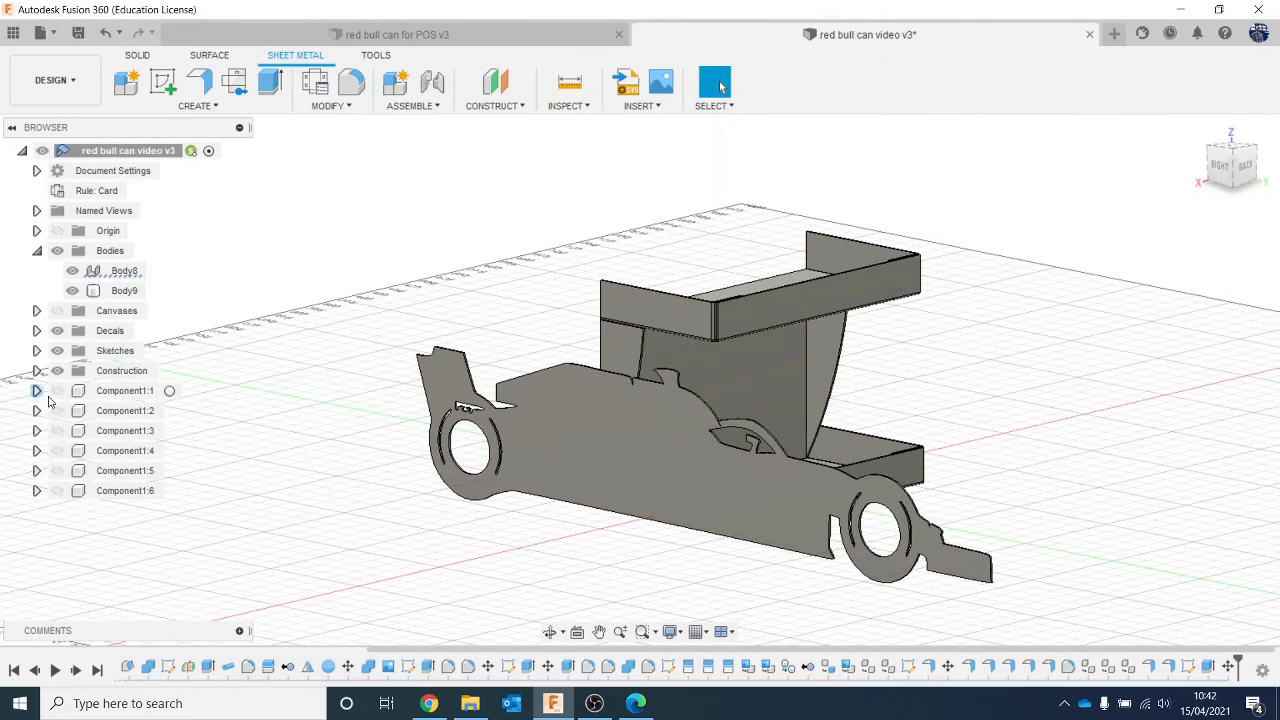
pyautogui.click(57, 390)
pyautogui.click(57, 410)
pyautogui.click(57, 450)
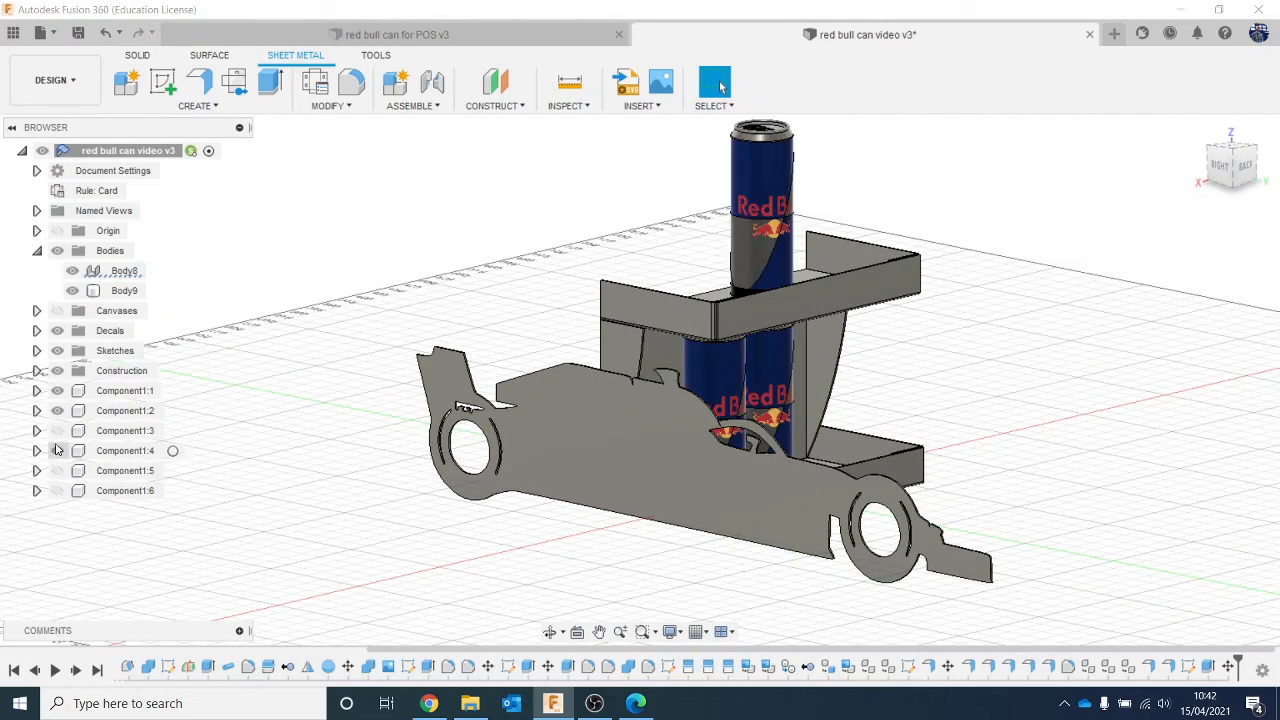
pyautogui.click(57, 430)
pyautogui.click(57, 470)
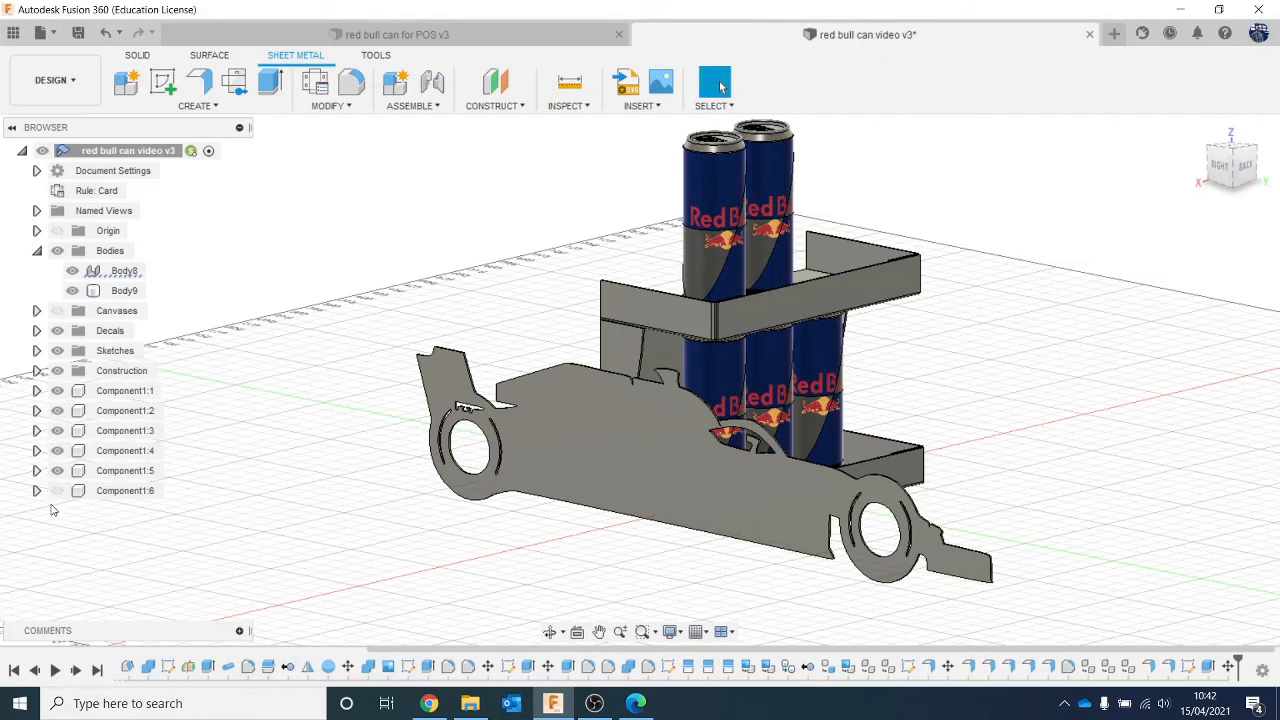
pyautogui.click(57, 490)
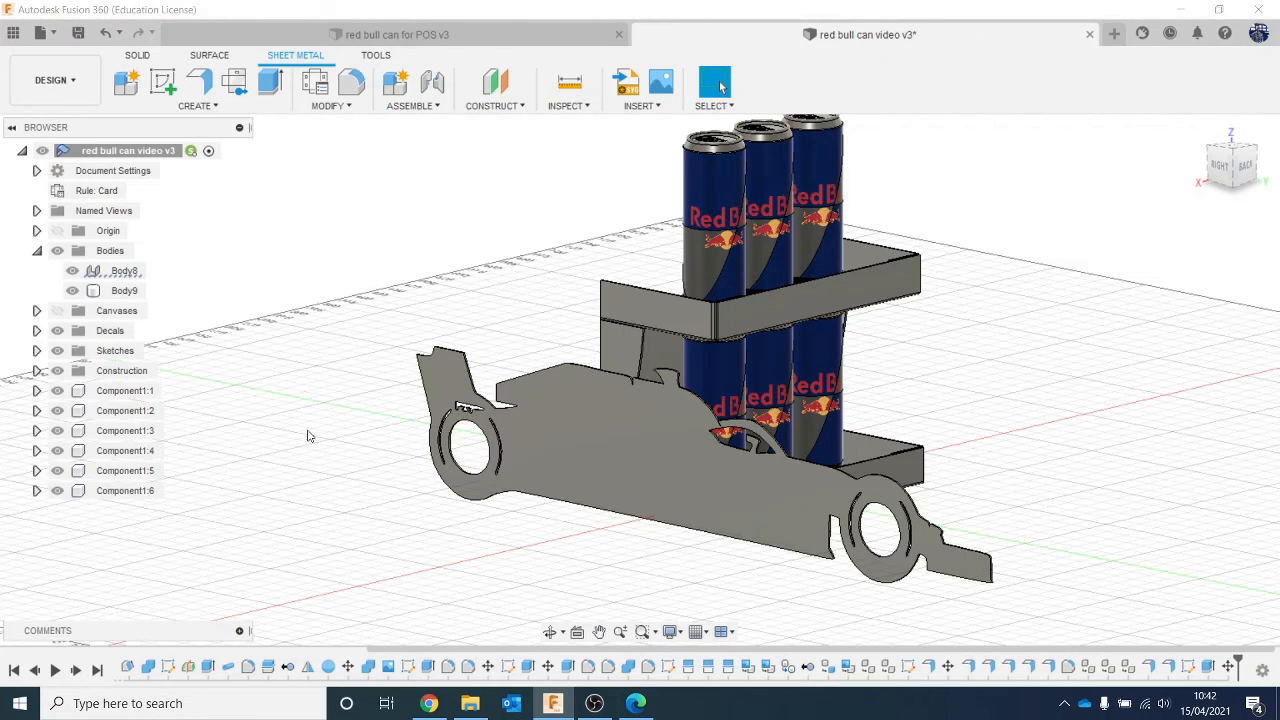
# Copy the car silhouette body and move the copy about -329.5 mm along X to just outside the display's opposite side
pyautogui.moveTo(308, 434); pyautogui.dragTo(263, 432, button='middle')
pyautogui.click(125, 291)
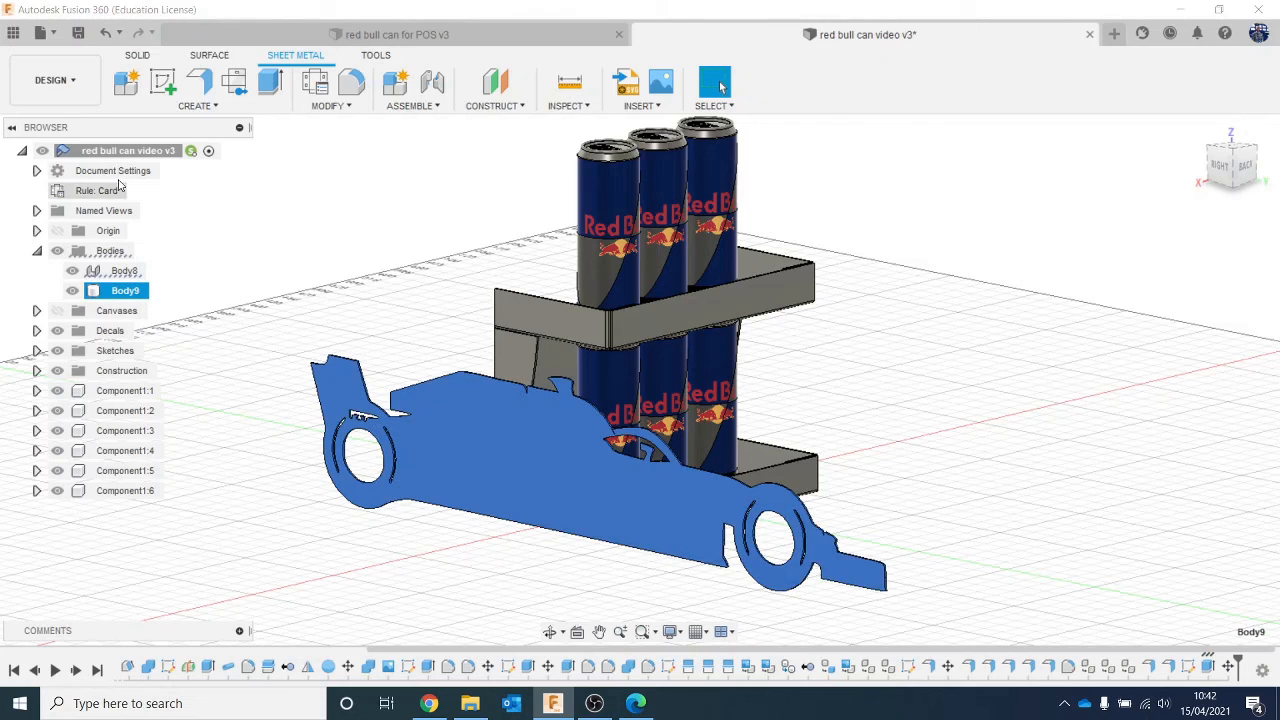
pyautogui.hotkey('ctrl', 'v')
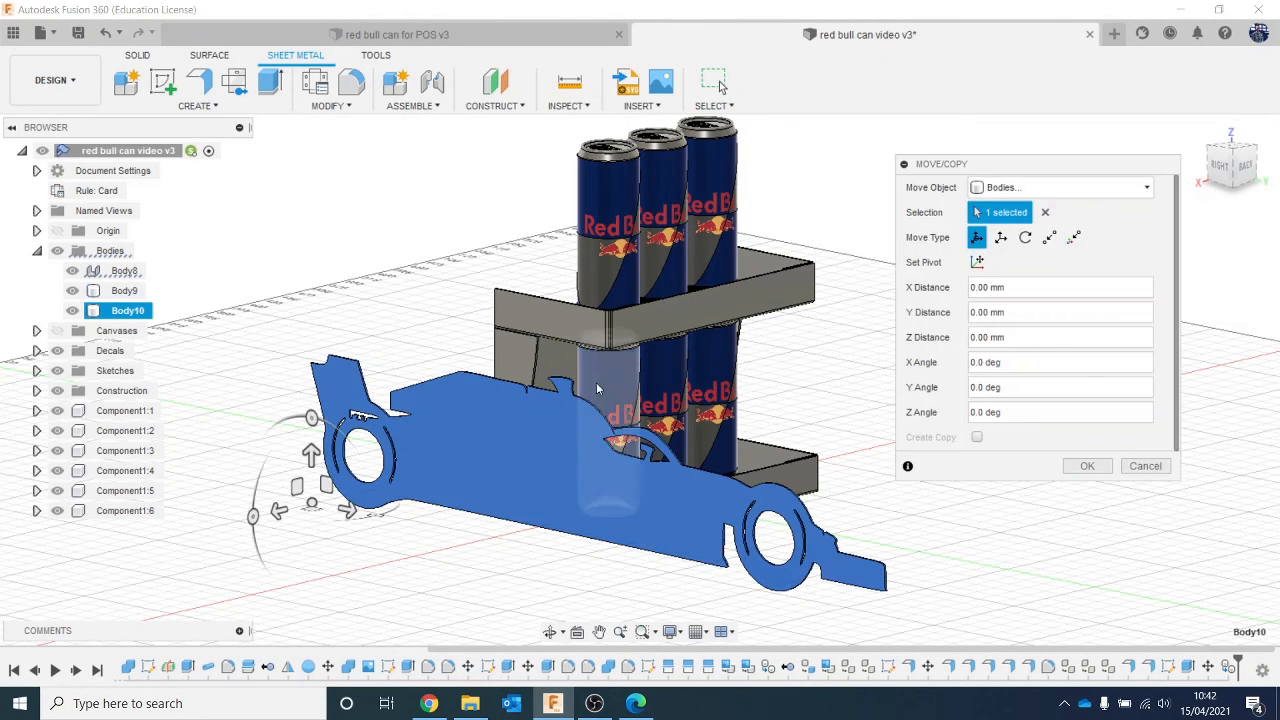
pyautogui.click(1243, 166)
pyautogui.moveTo(425, 522); pyautogui.dragTo(748, 543)
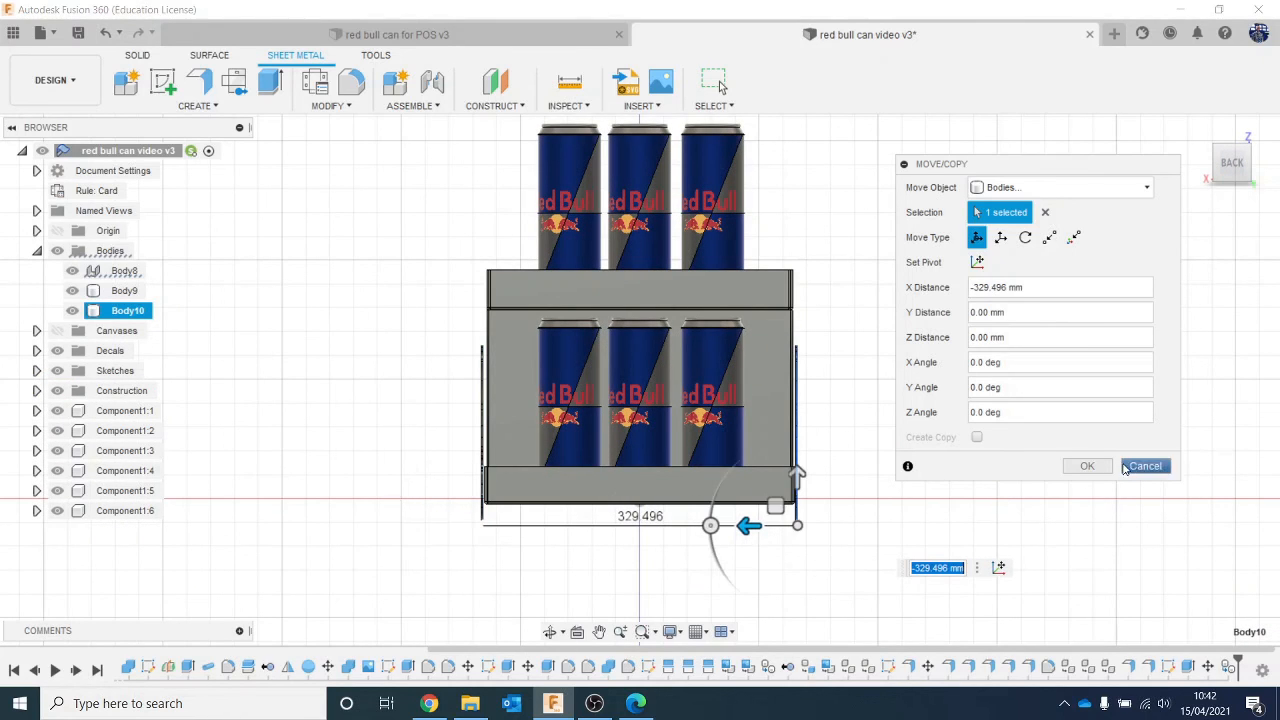
pyautogui.click(1087, 466)
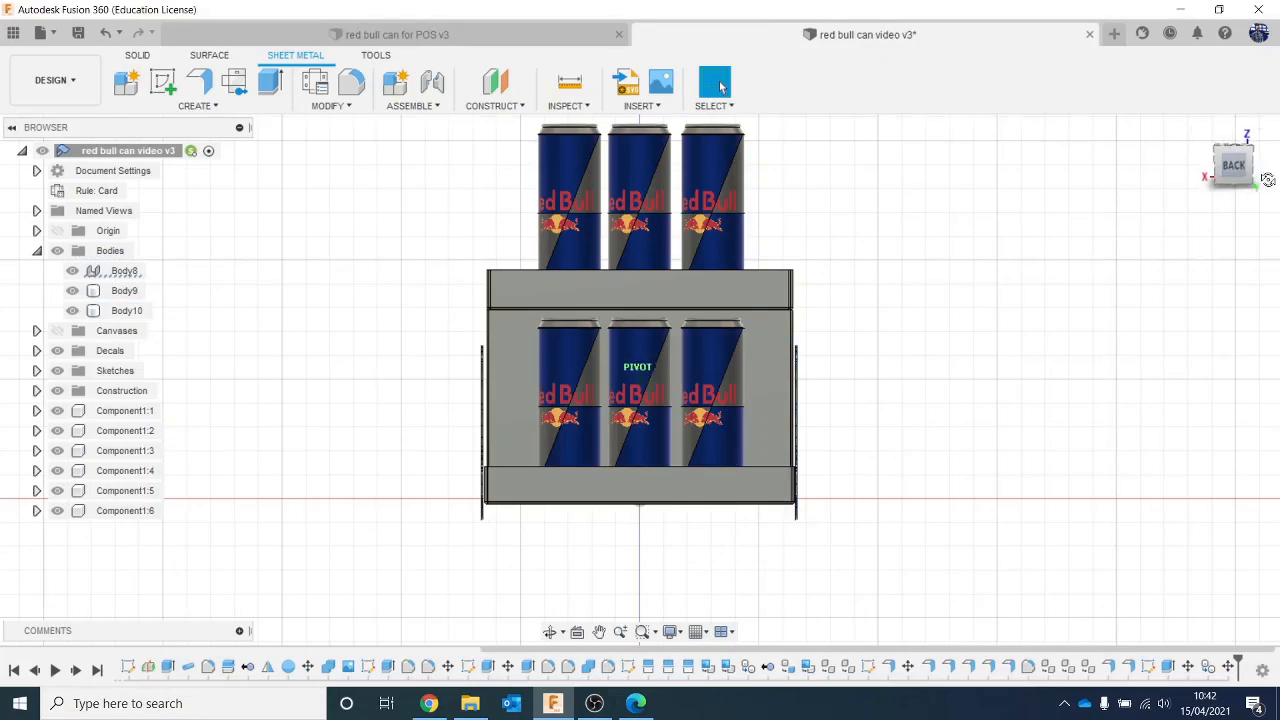
# Examine the assembled display from several angles, checking how the two car silhouettes sit against the card body and cans
pyautogui.keyDown('shift'); pyautogui.moveTo(1268, 180); pyautogui.dragTo(8, 150, button='middle'); pyautogui.keyUp('shift')
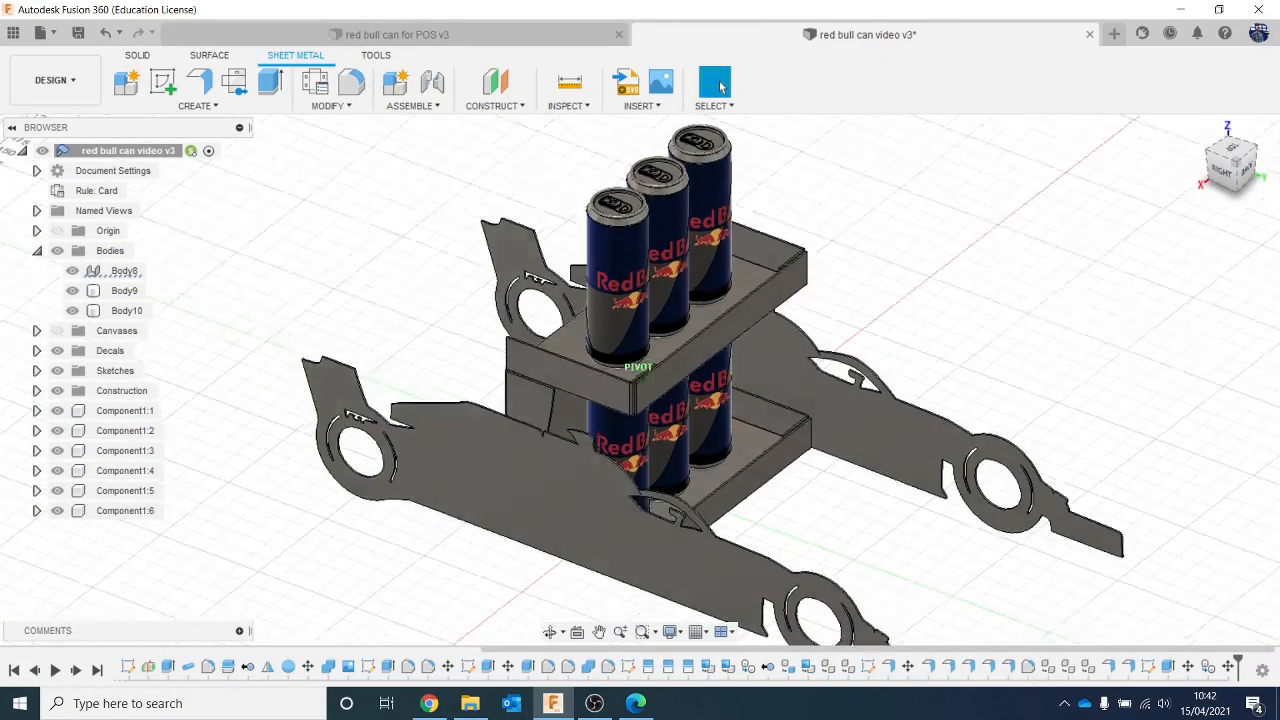
pyautogui.moveTo(1073, 262); pyautogui.dragTo(903, 226, button='middle')
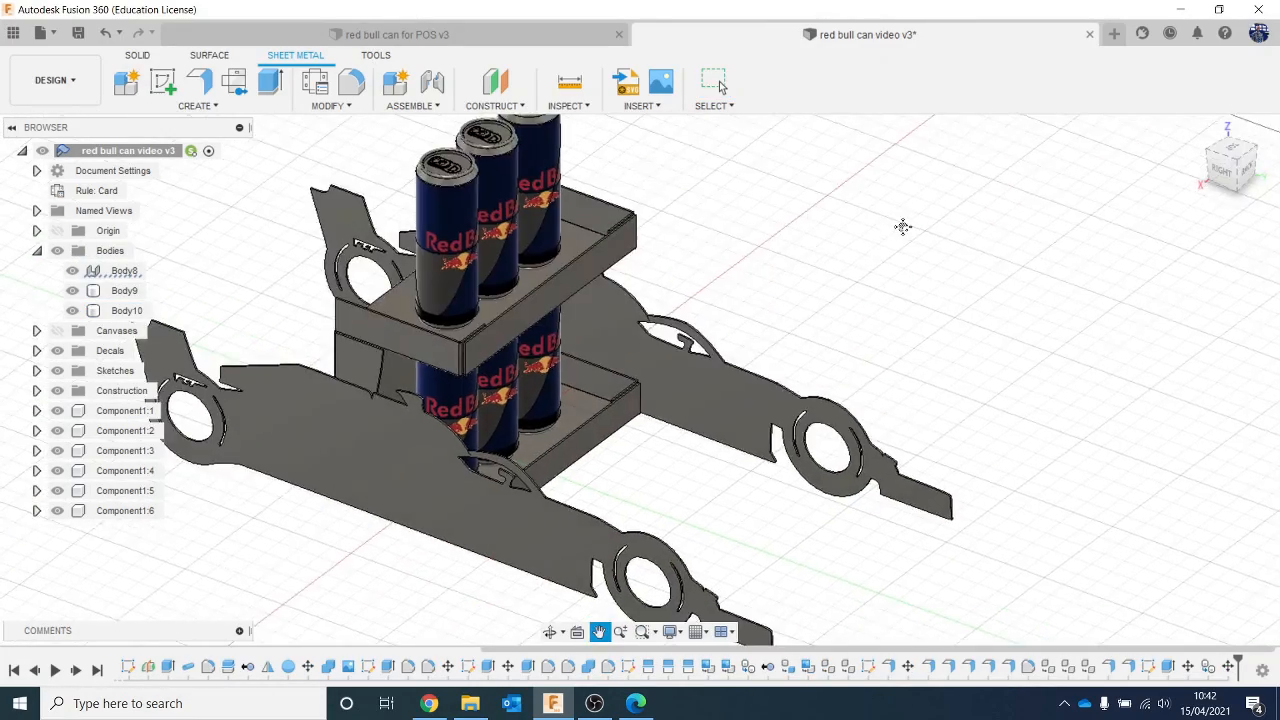
pyautogui.scroll(-1, 903, 226)
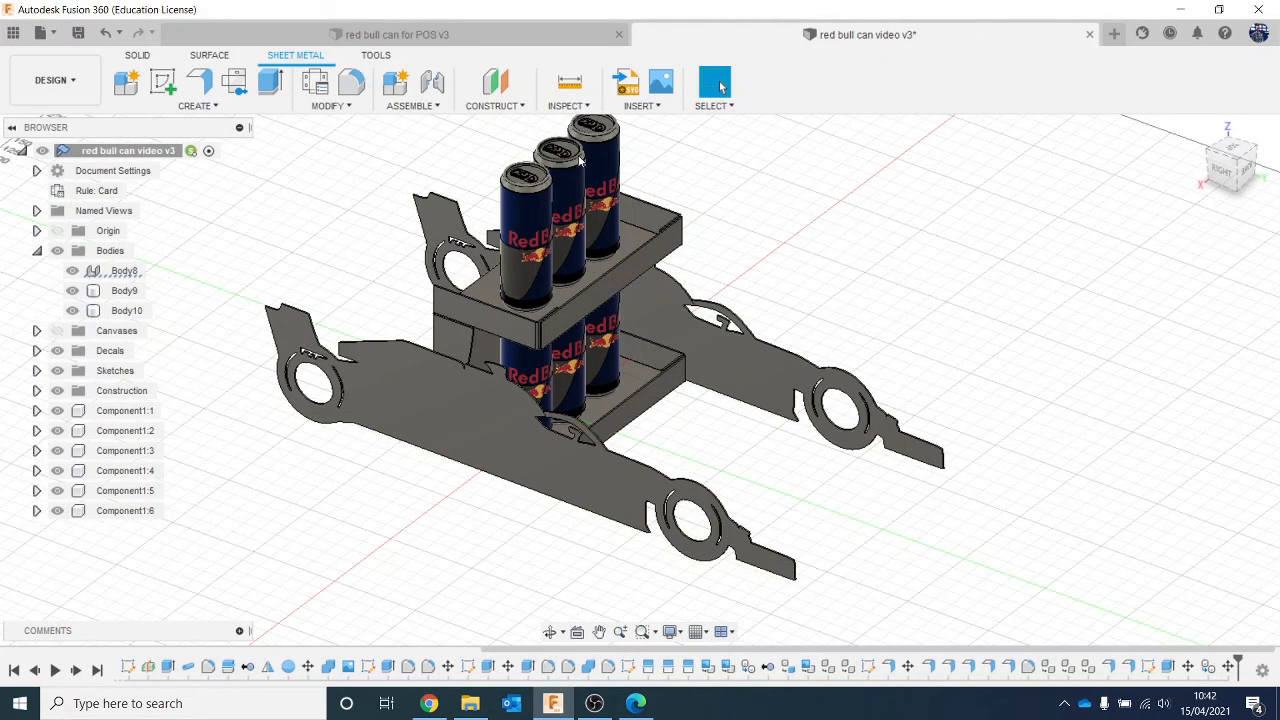
pyautogui.click(590, 272)
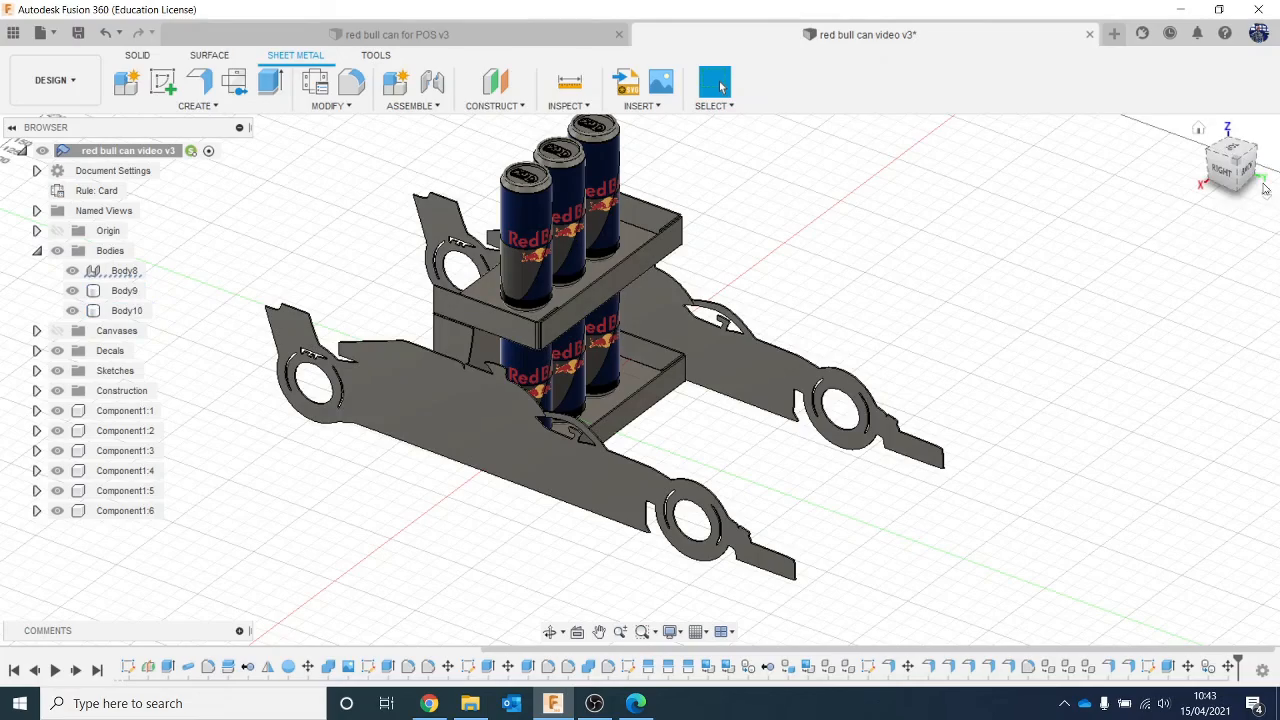
pyautogui.moveTo(1246, 170)
pyautogui.mouseDown()
pyautogui.moveTo(1258, 126)
pyautogui.moveTo(1254, 164)
pyautogui.moveTo(1276, 166)
pyautogui.moveTo(1262, 130)
pyautogui.moveTo(1276, 168)
pyautogui.mouseUp()
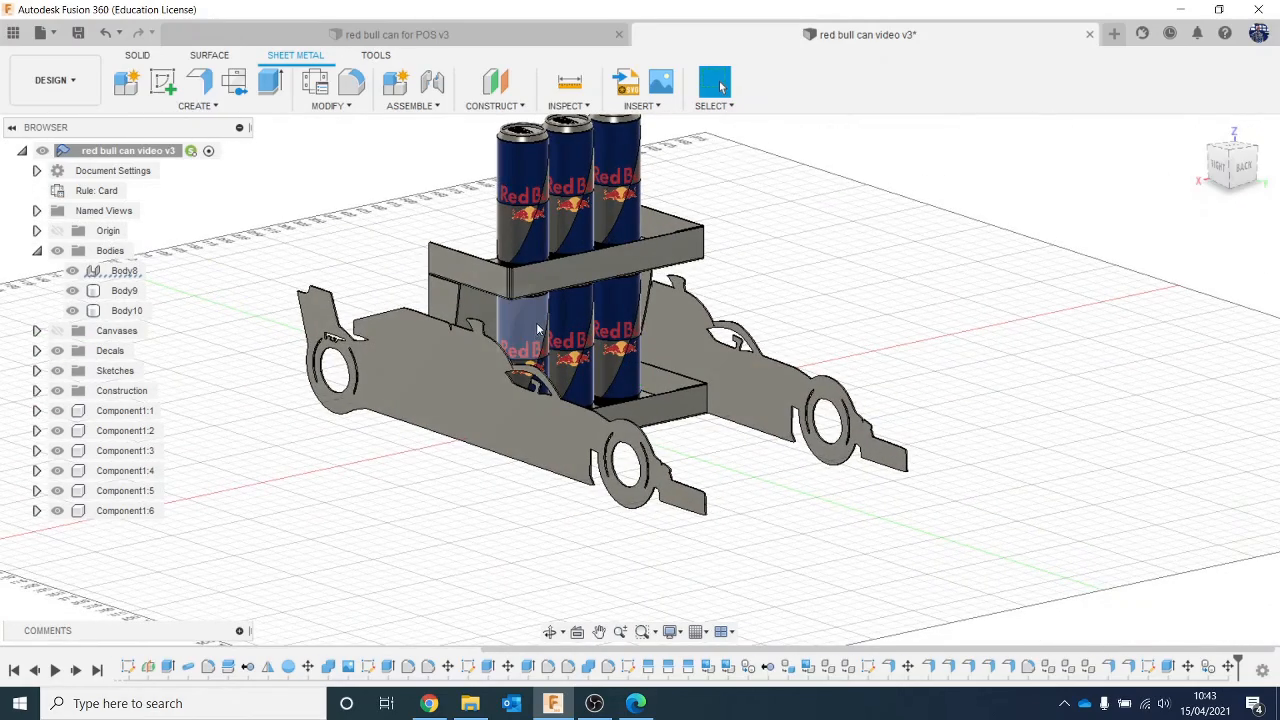
pyautogui.click(470, 350)
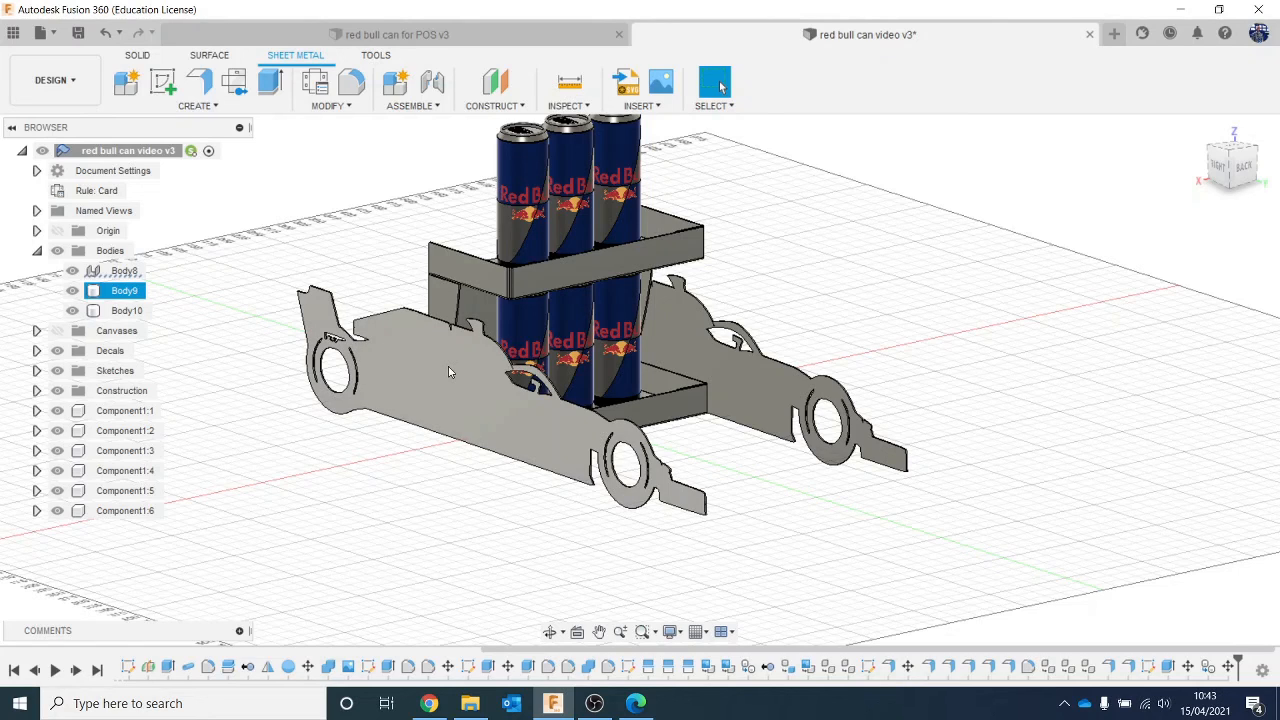
pyautogui.click(589, 276)
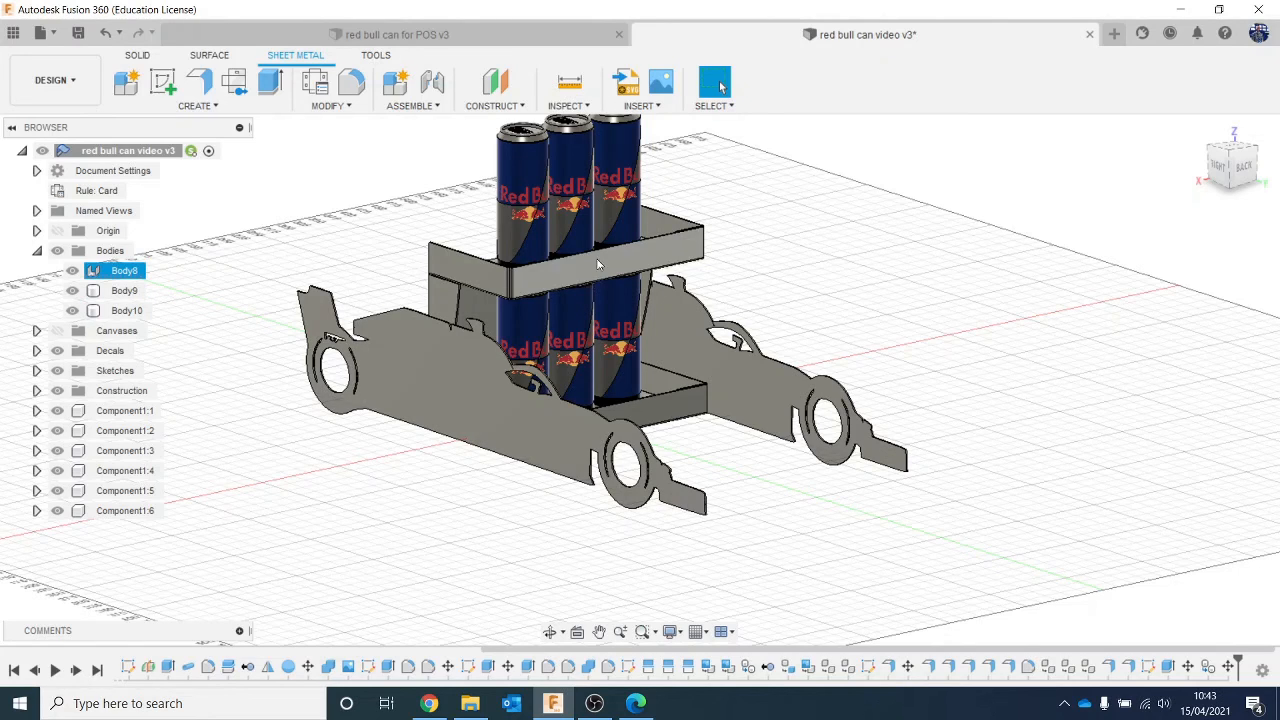